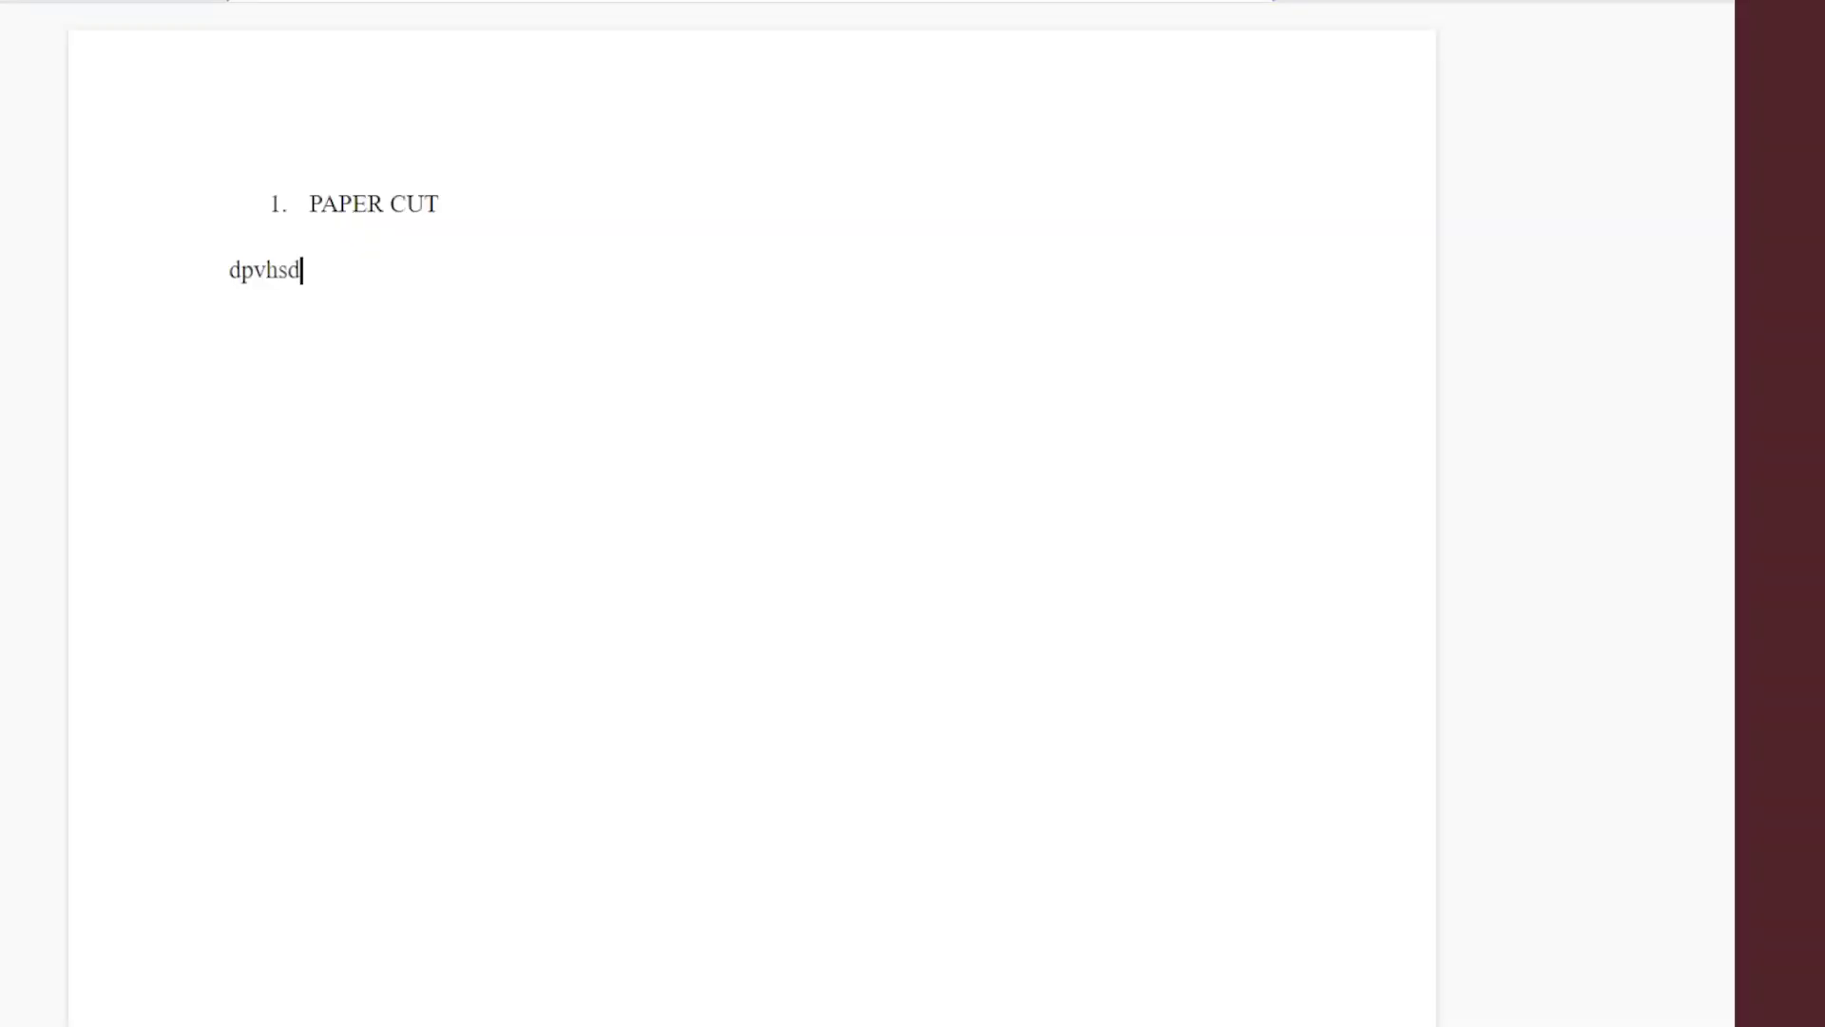
- Clear the test text typed below the 1. PAPER CUT title
type("gpih")
key("Return")
type("gioerihopgihergiregihor")
key("BackSpace")
key("BackSpace")
key("BackSpace")
key("BackSpace")
key("BackSpace")
key("BackSpace")
key("BackSpace")
key("BackSpace")
key("BackSpace")
key("BackSpace")
key("BackSpace")
key("BackSpace")
key("BackSpace")
key("BackSpace")
key("BackSpace")
key("BackSpace")
key("BackSpace")
key("BackSpace")
key("BackSpace")
key("BackSpace")
- Write the tome-thud opening and Resli asking how many more of these they have
type("Anoth")
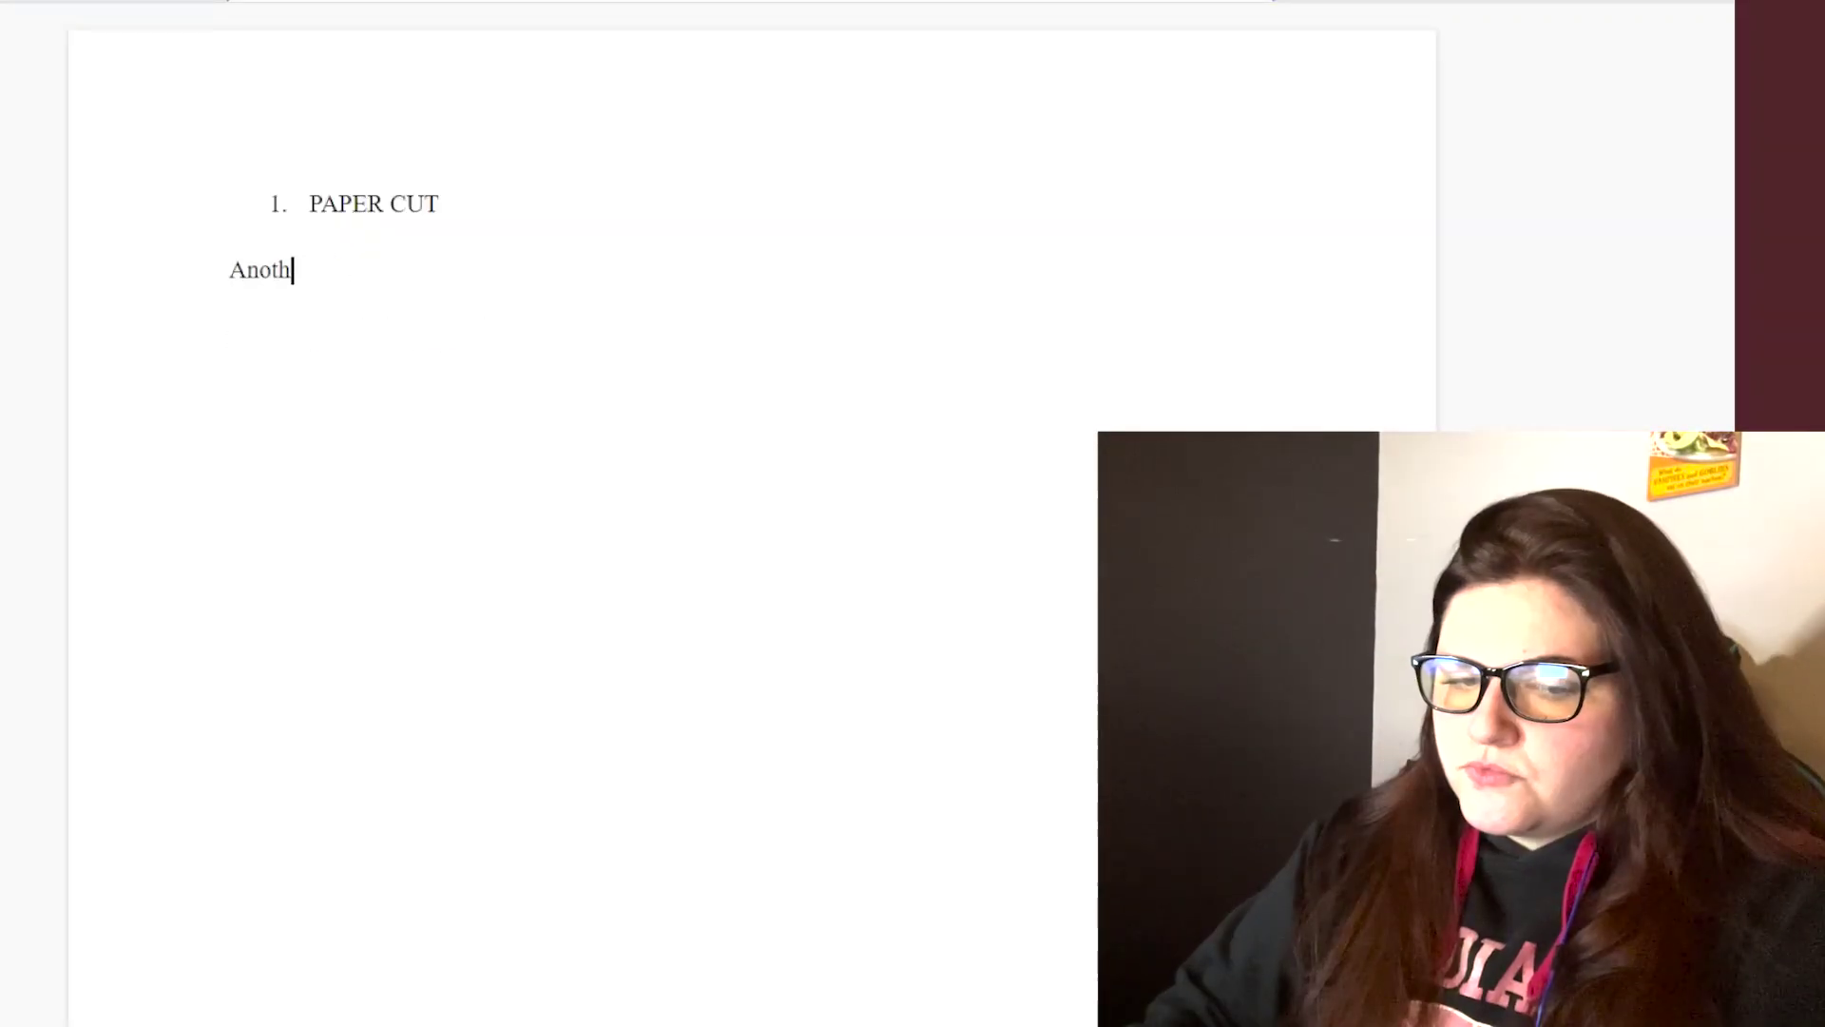
type("er dusty and leatherbound tombe")
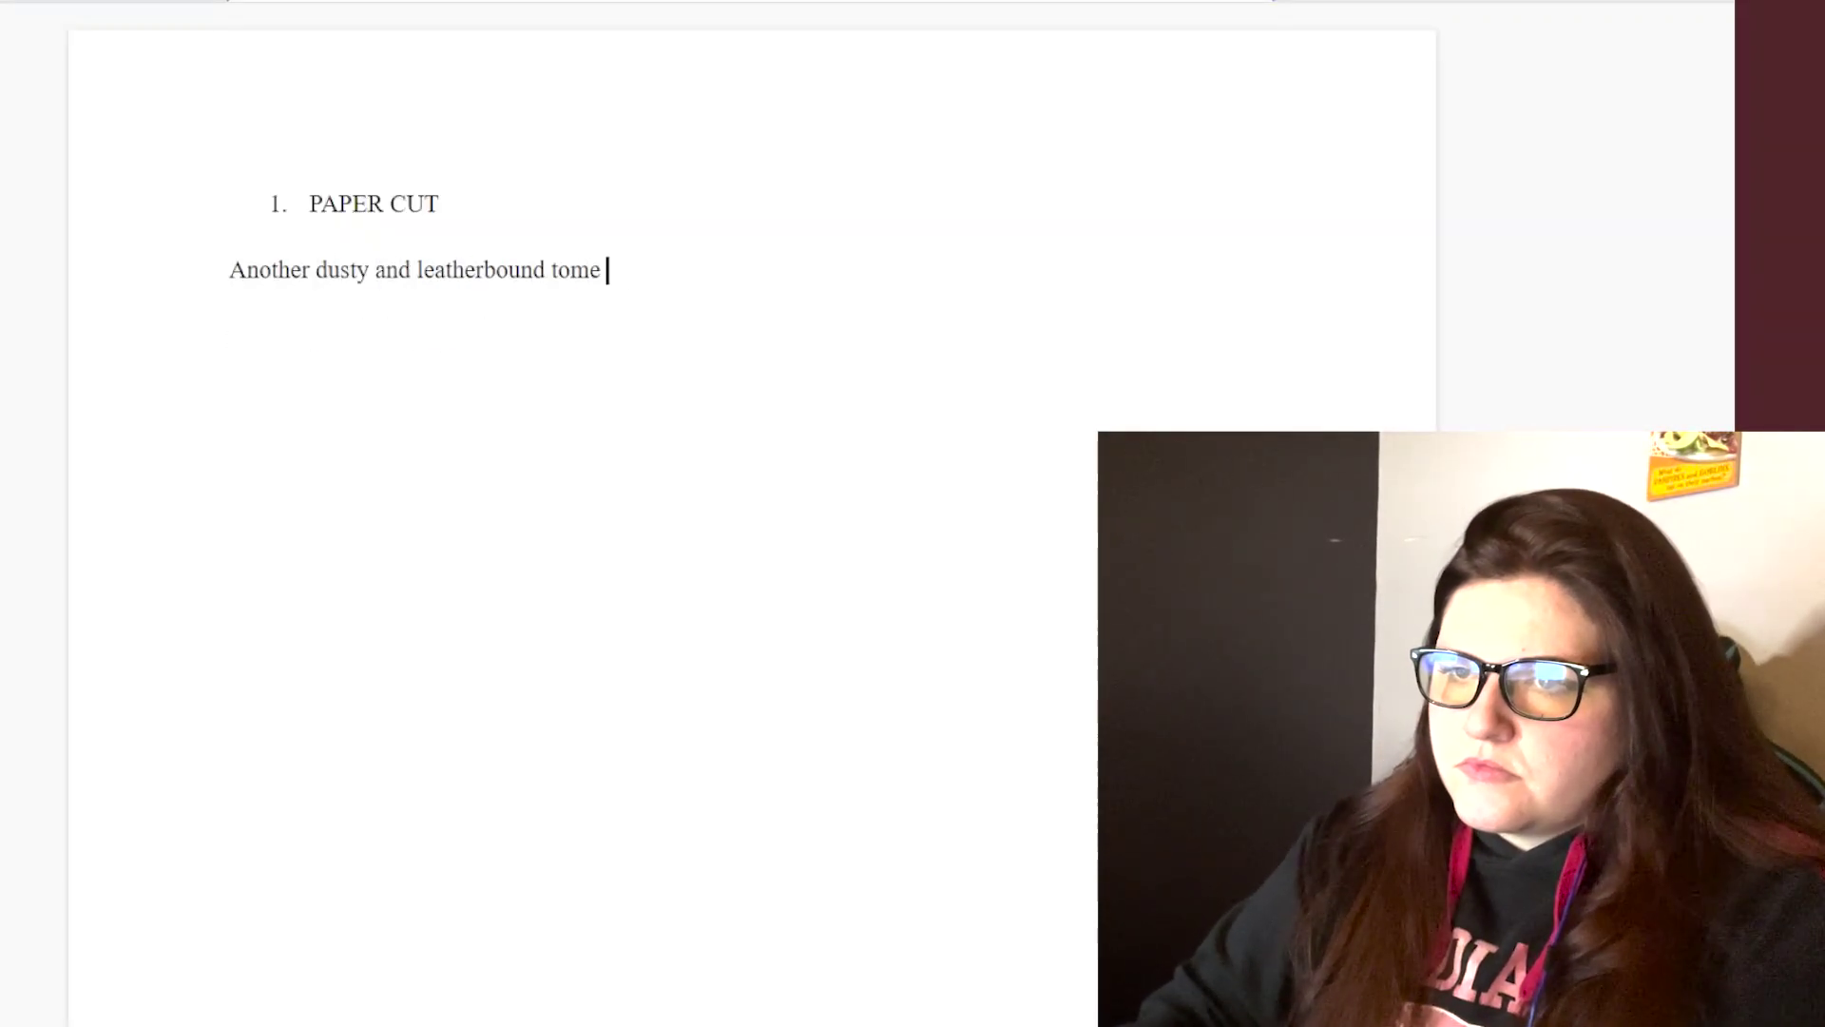
type("lands with a bruising thud ")
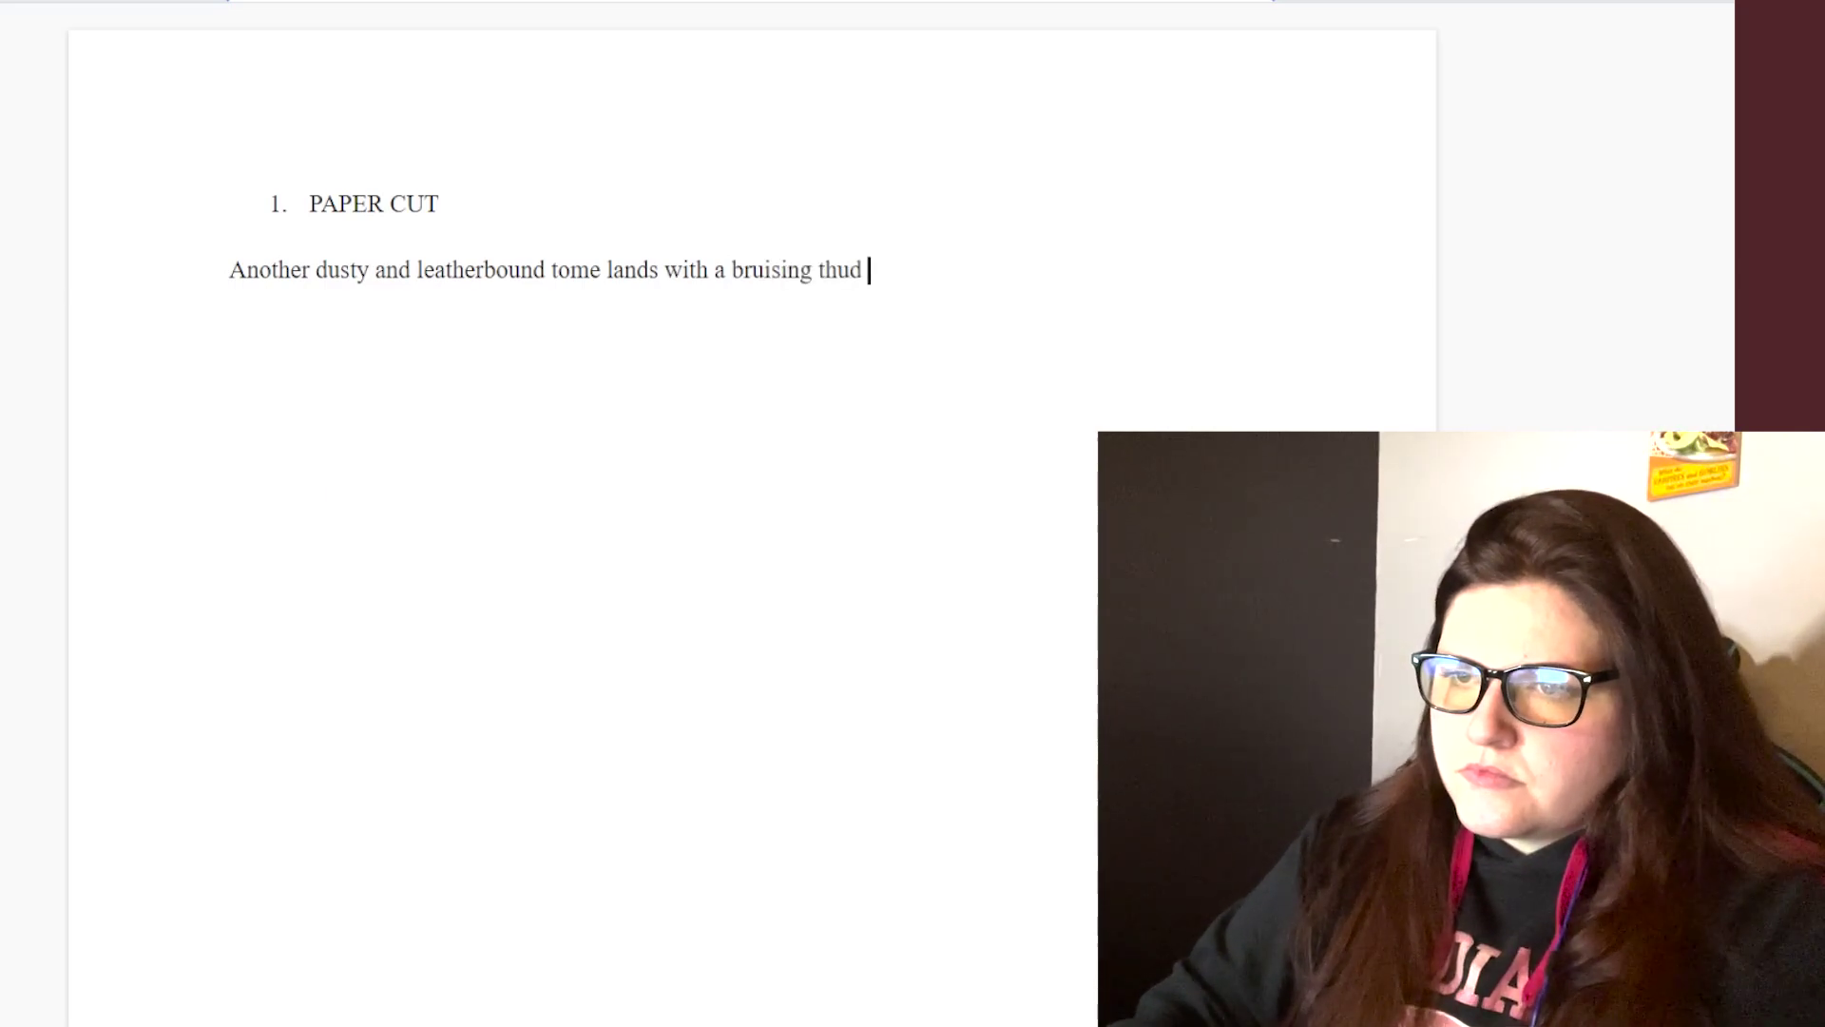
type("on the table.")
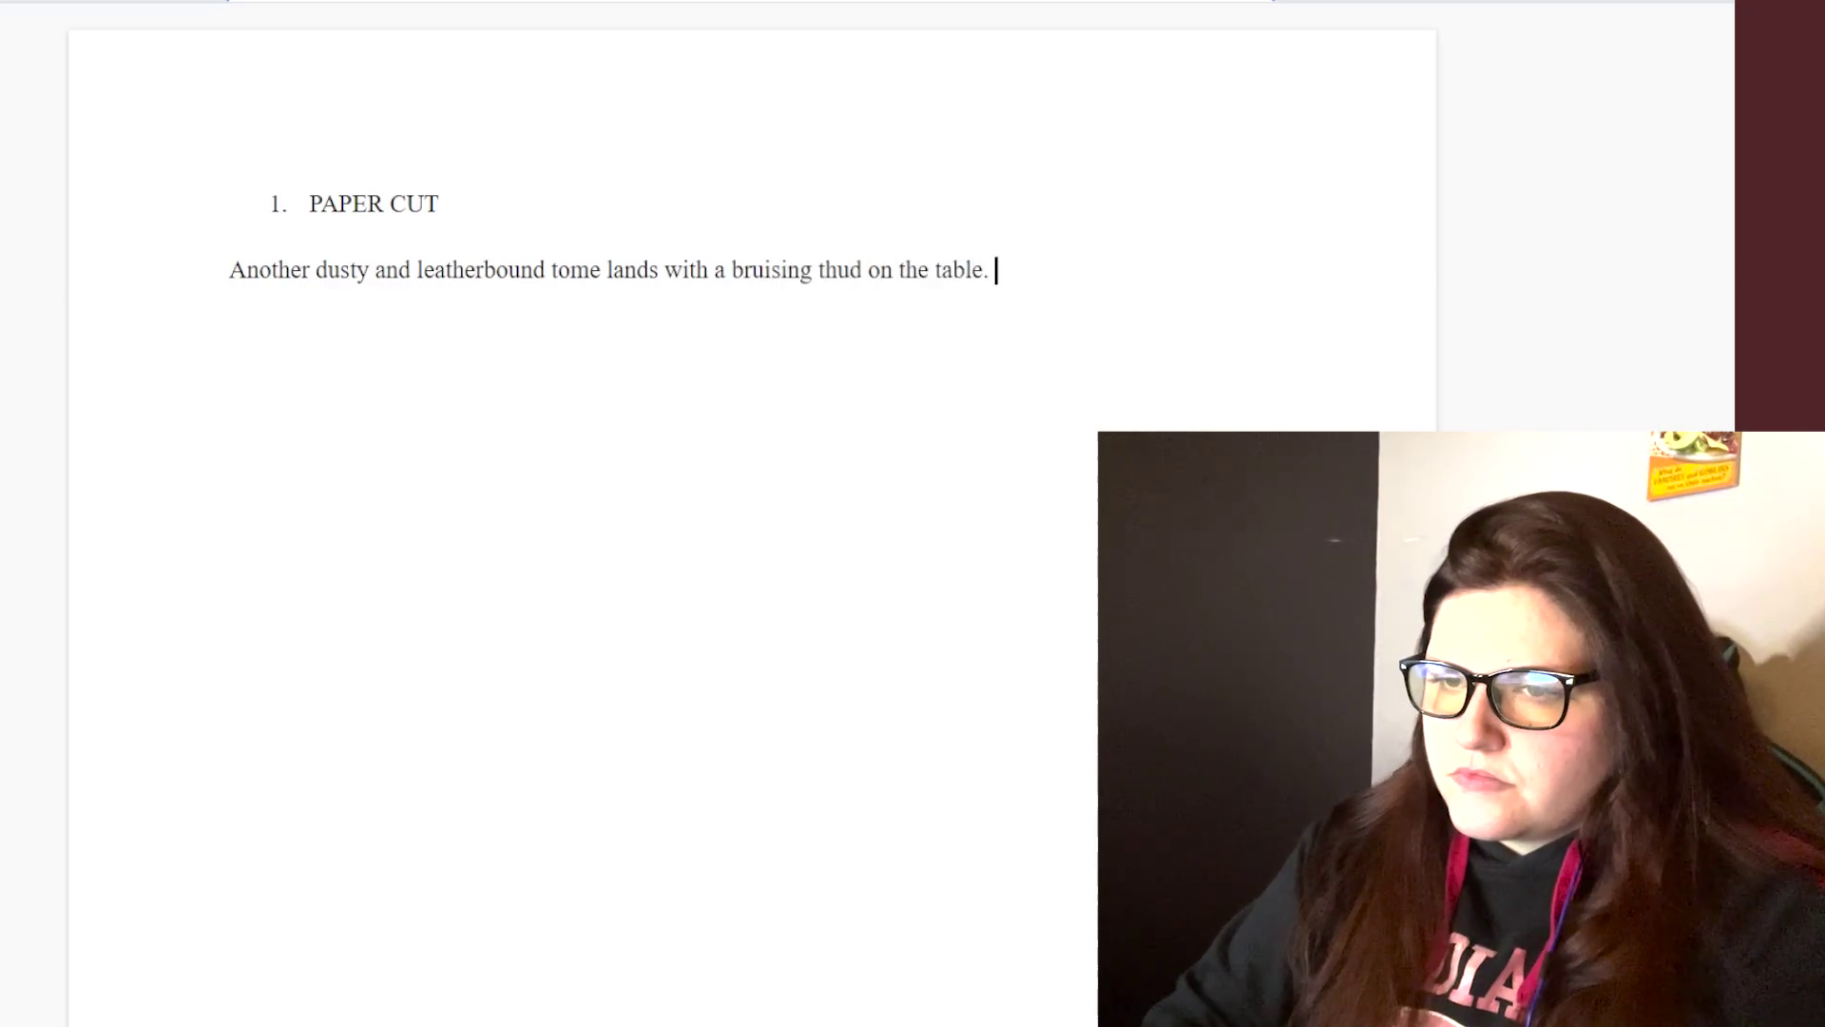
key("Return")
type("\"How much longer do")
key("ctrl+BackSpace")
key("ctrl+BackSpace")
key("ctrl+BackSpace")
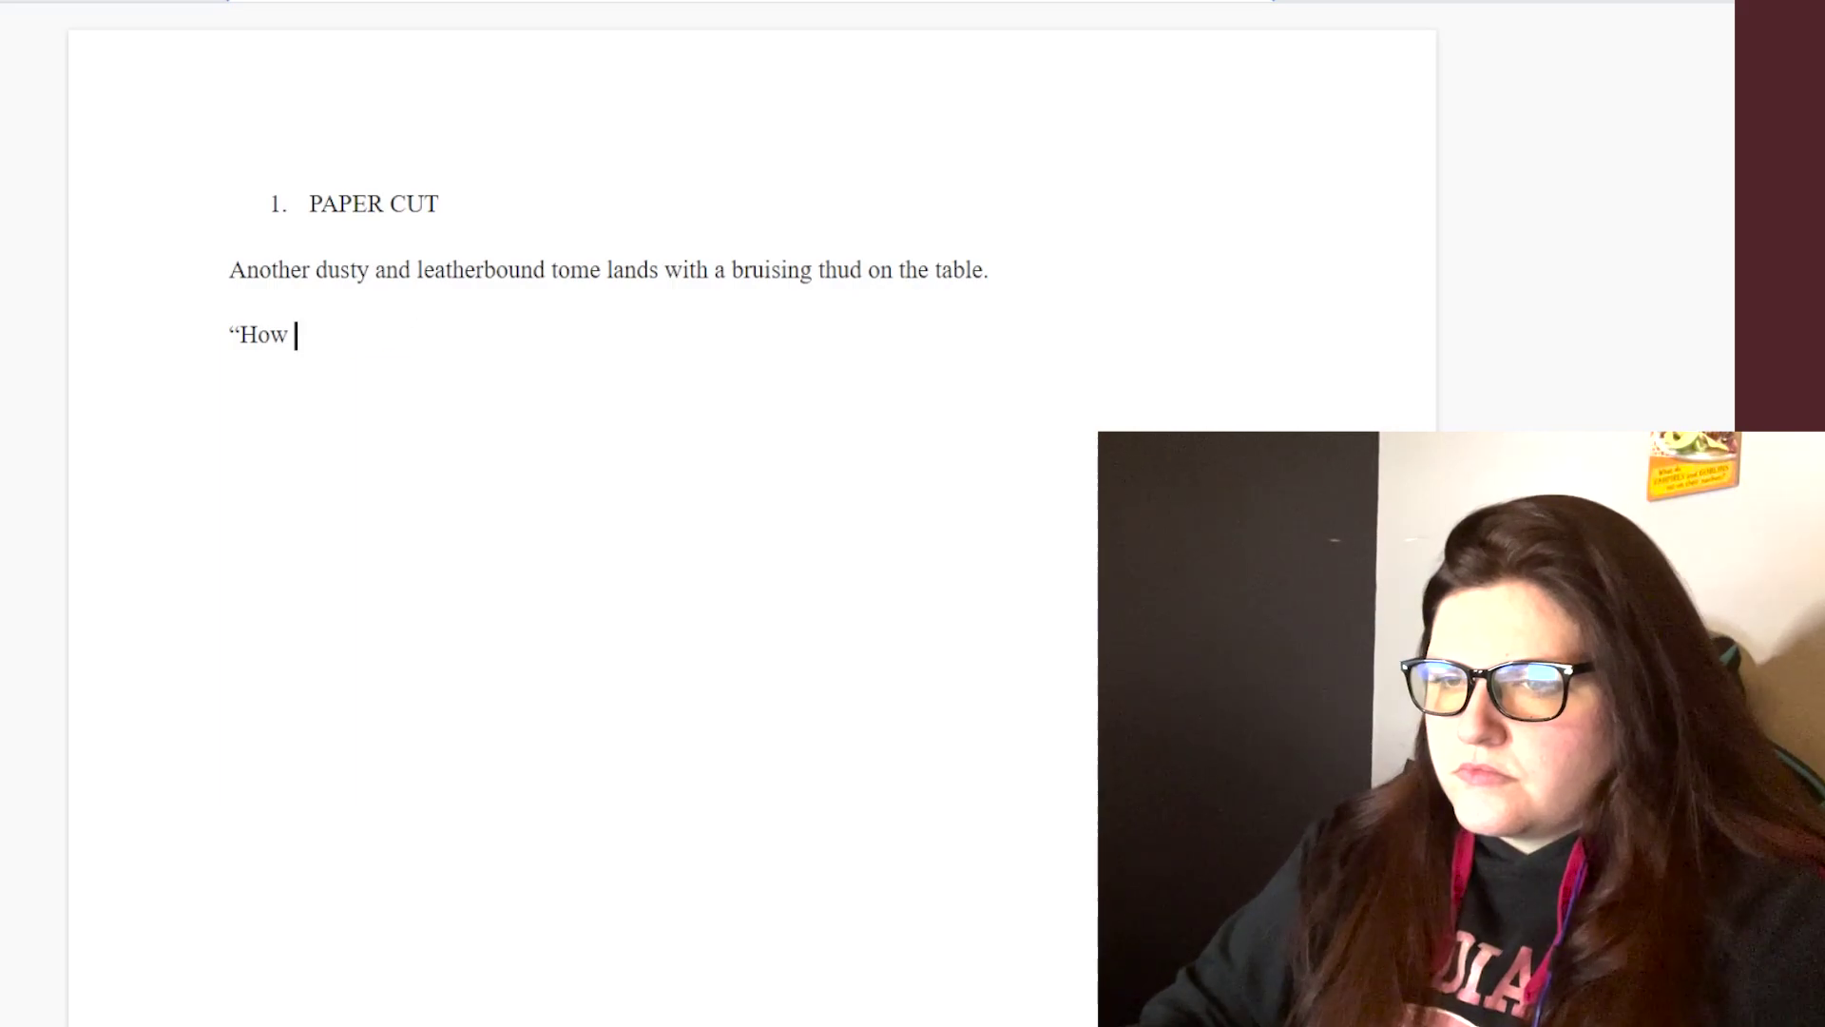
type("many more of these do we have?”")
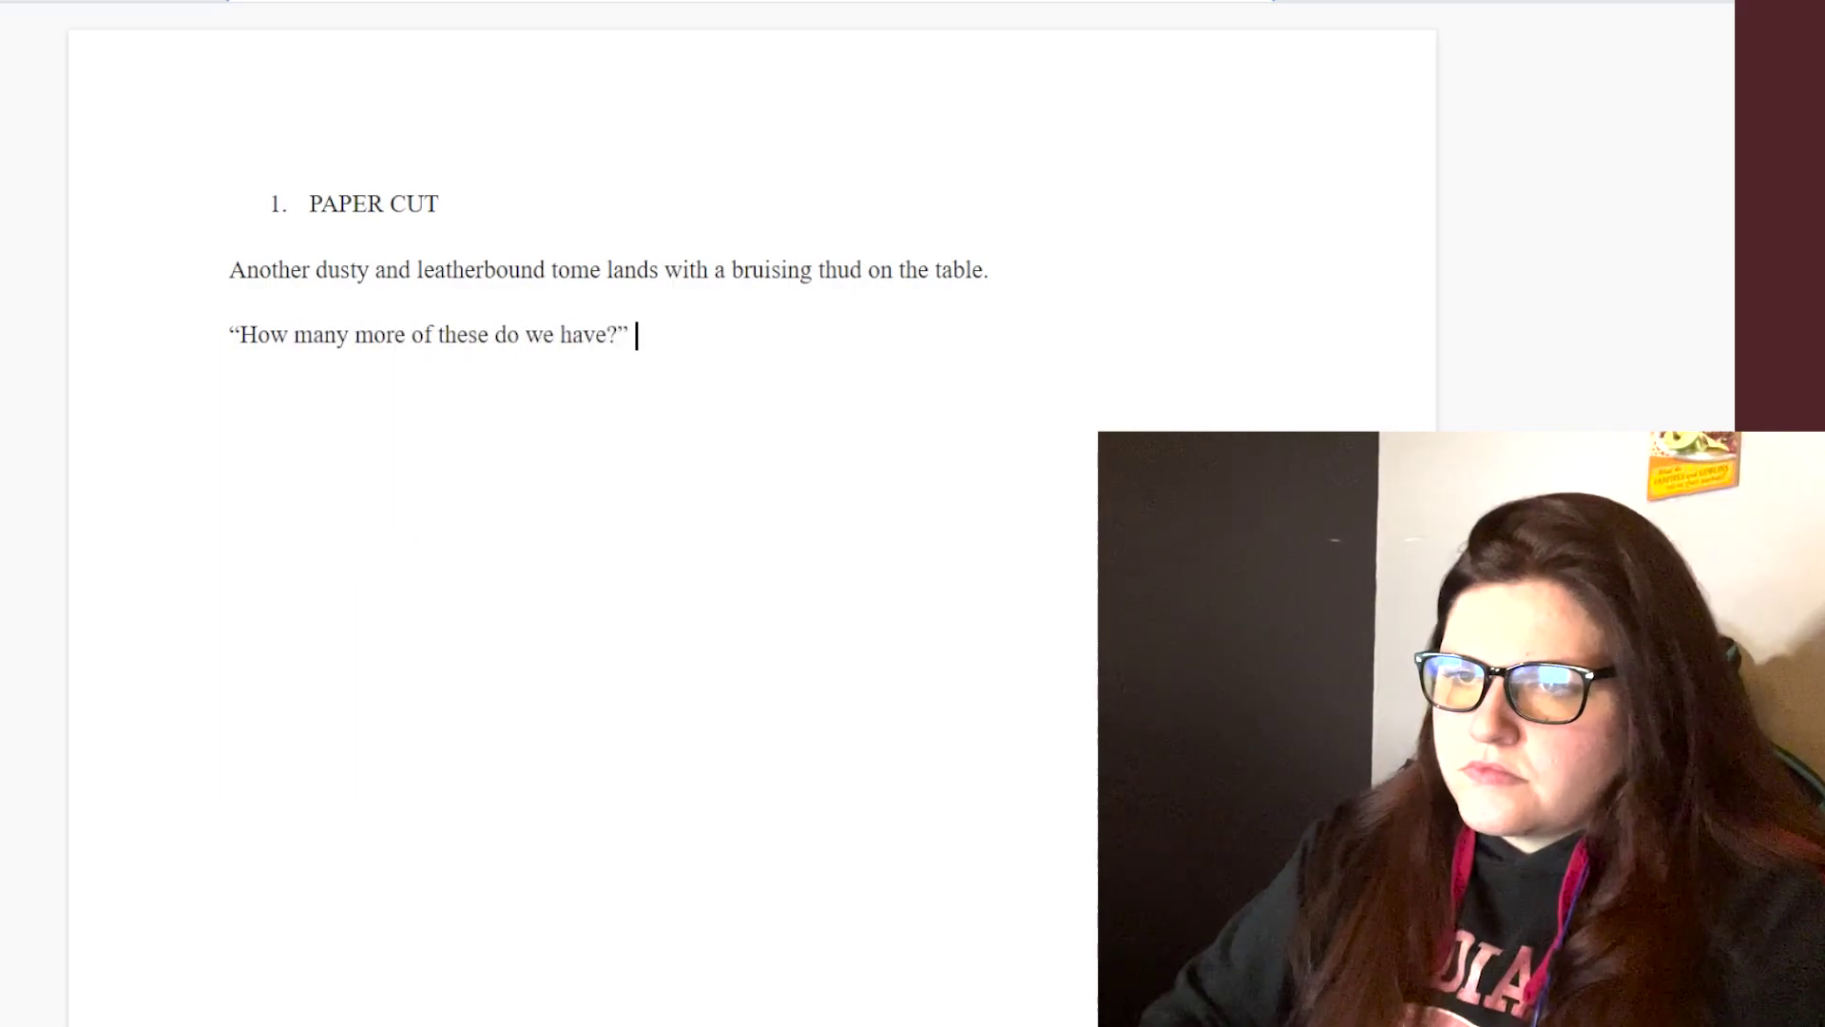
type("\" Resli ask")
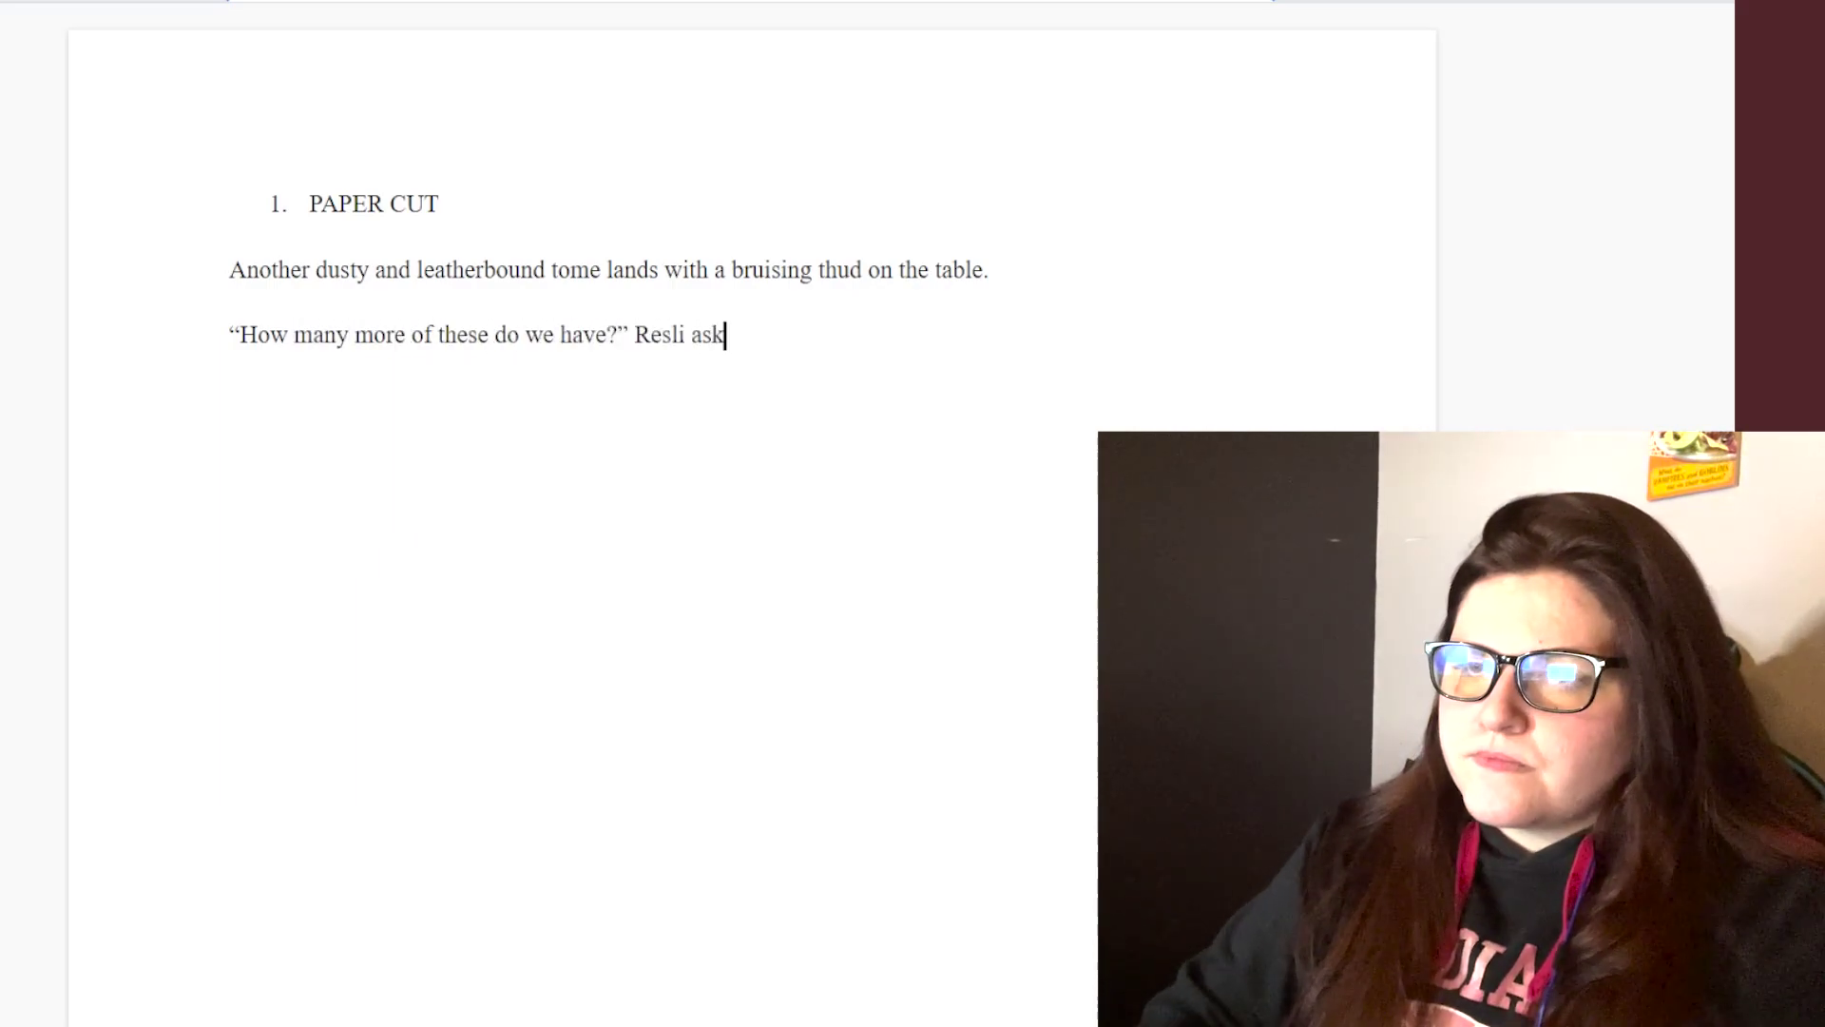
type(",")
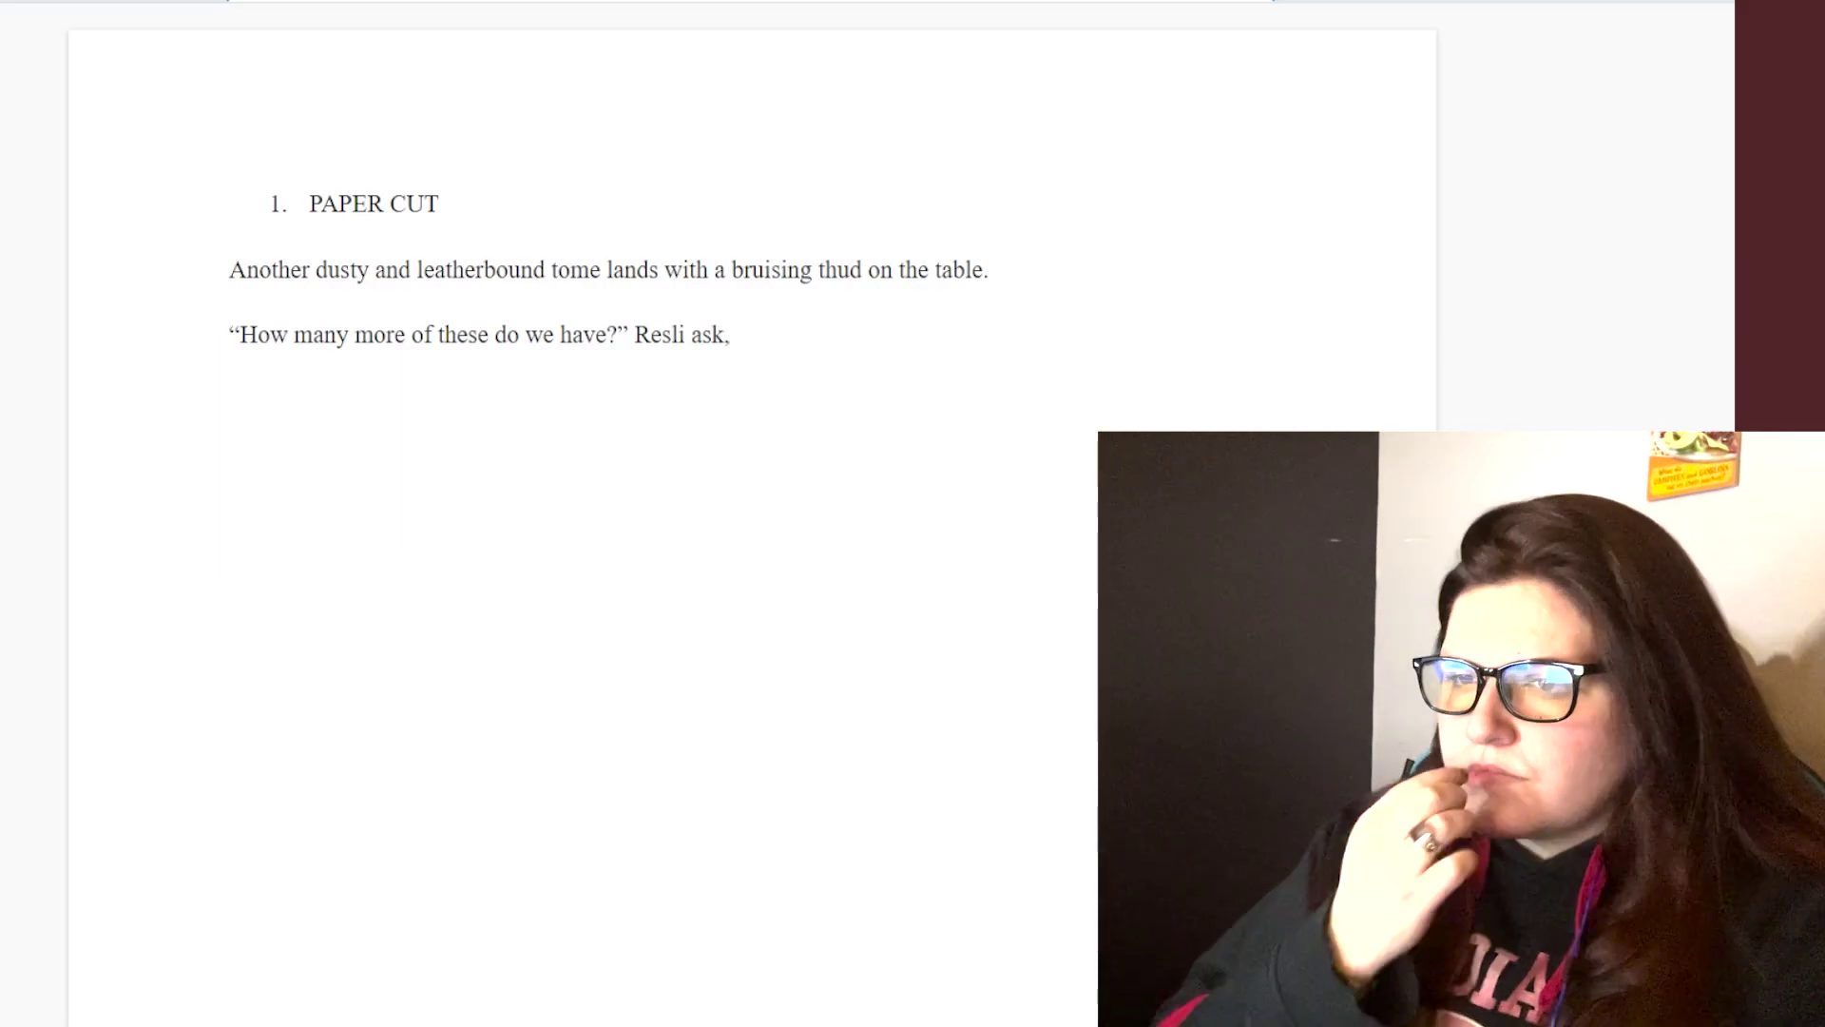
key("BackSpace")
type("s, shaking out her ink-")
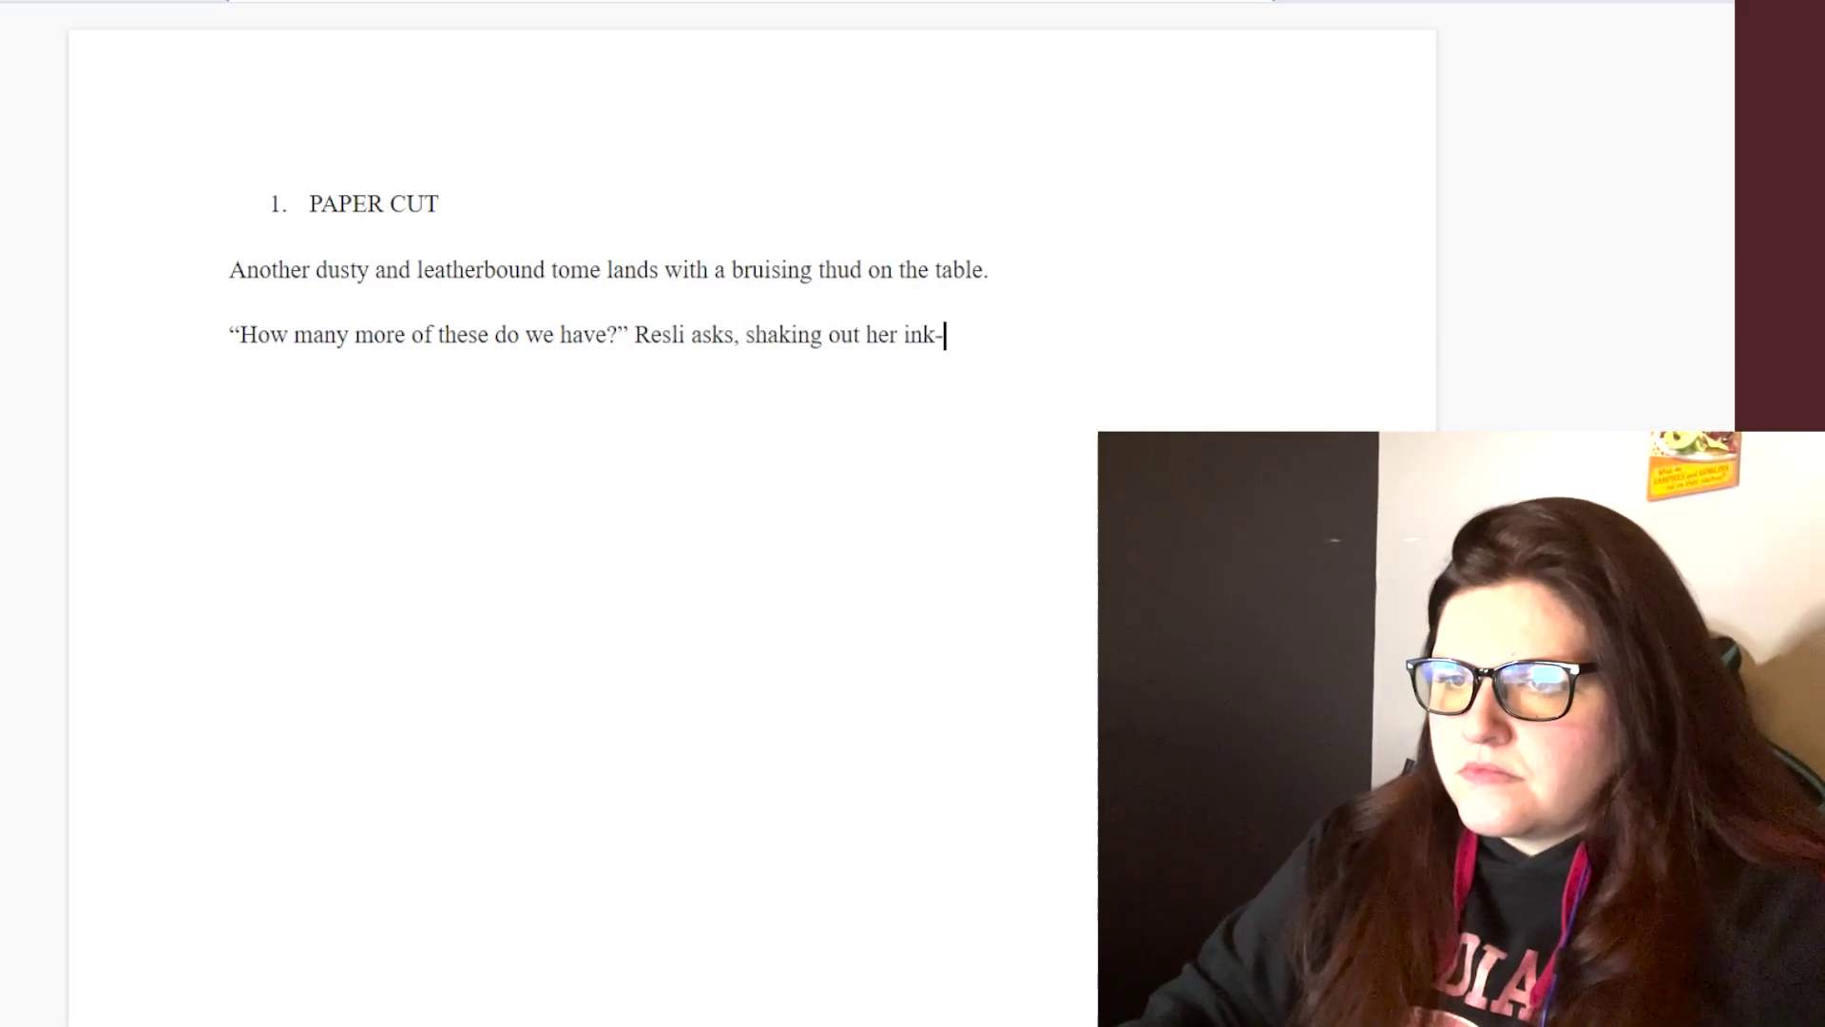
type("stained fingeLucien glances")
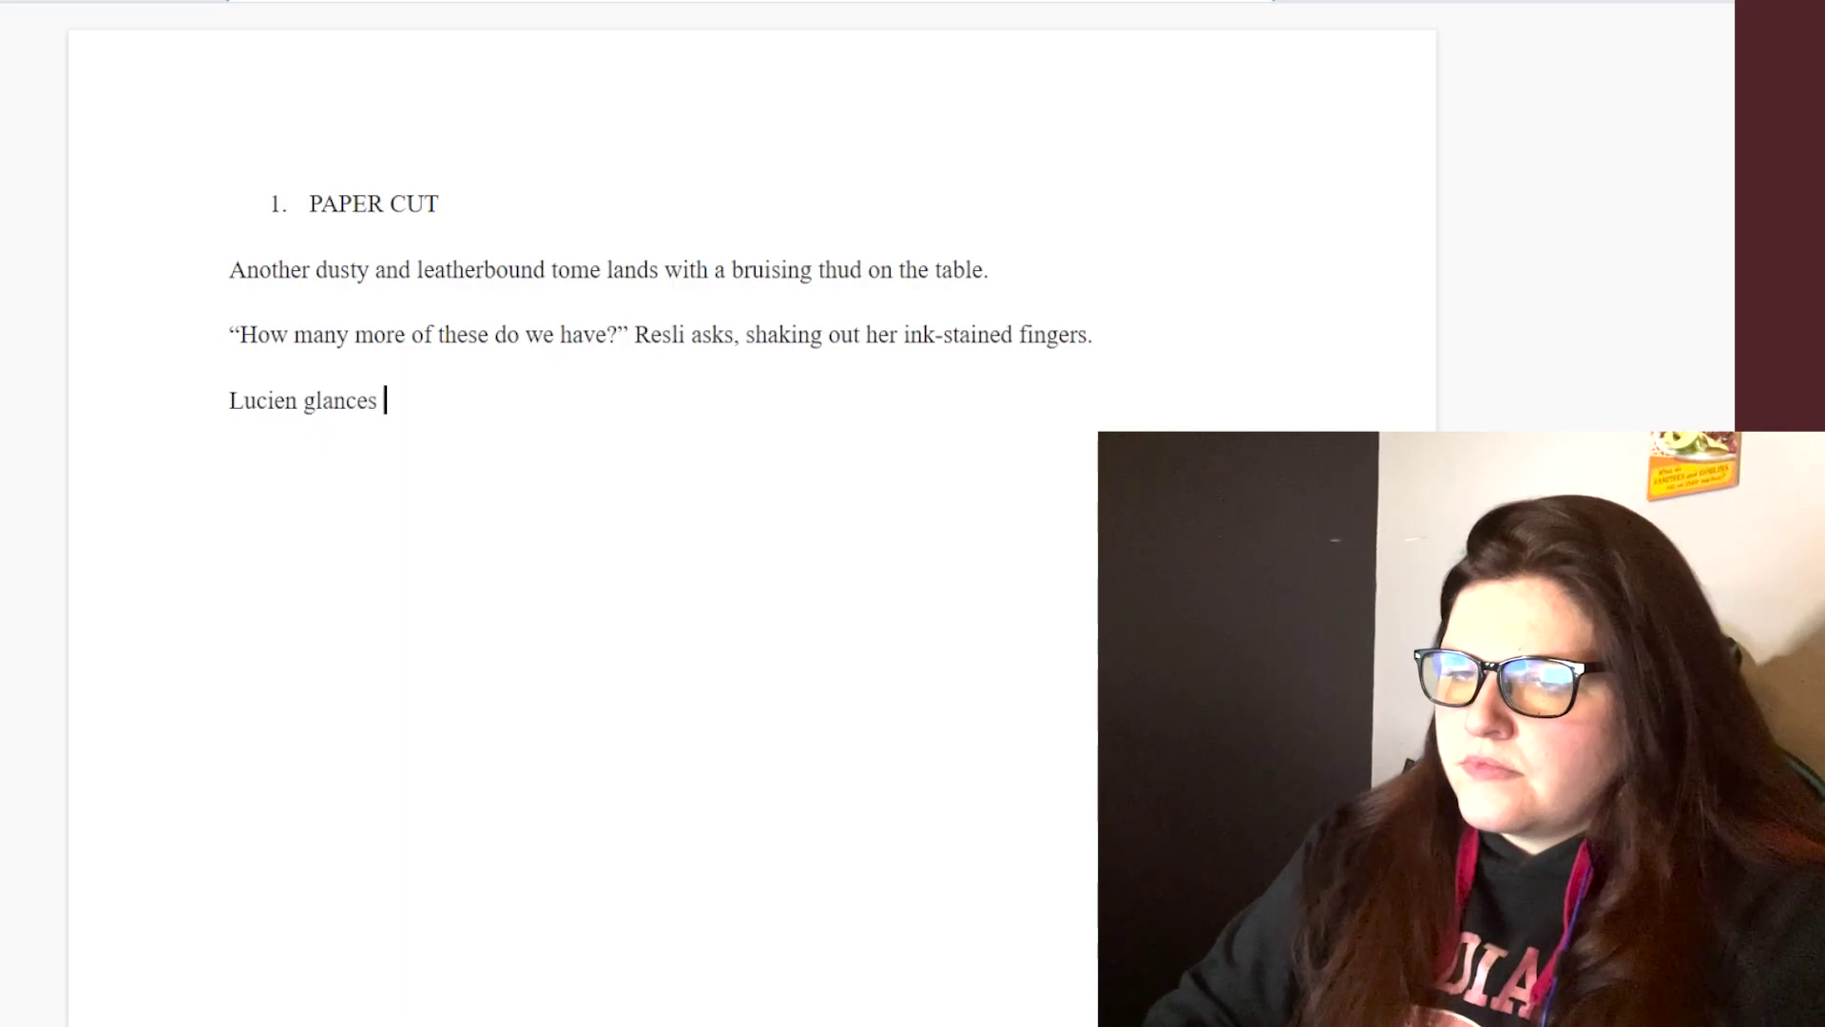
- Add Lucien glancing at the teeming shelves, saying "Too many," slumping into the chair, and Resli frowning
key("BackSpace")
key("BackSpace")
key("BackSpace")
key("BackSpace")
key("BackSpace")
key("BackSpace")
key("BackSpace")
key("BackSpace")
type("ma")
key("BackSpace")
key("BackSpace")
type("glances ")
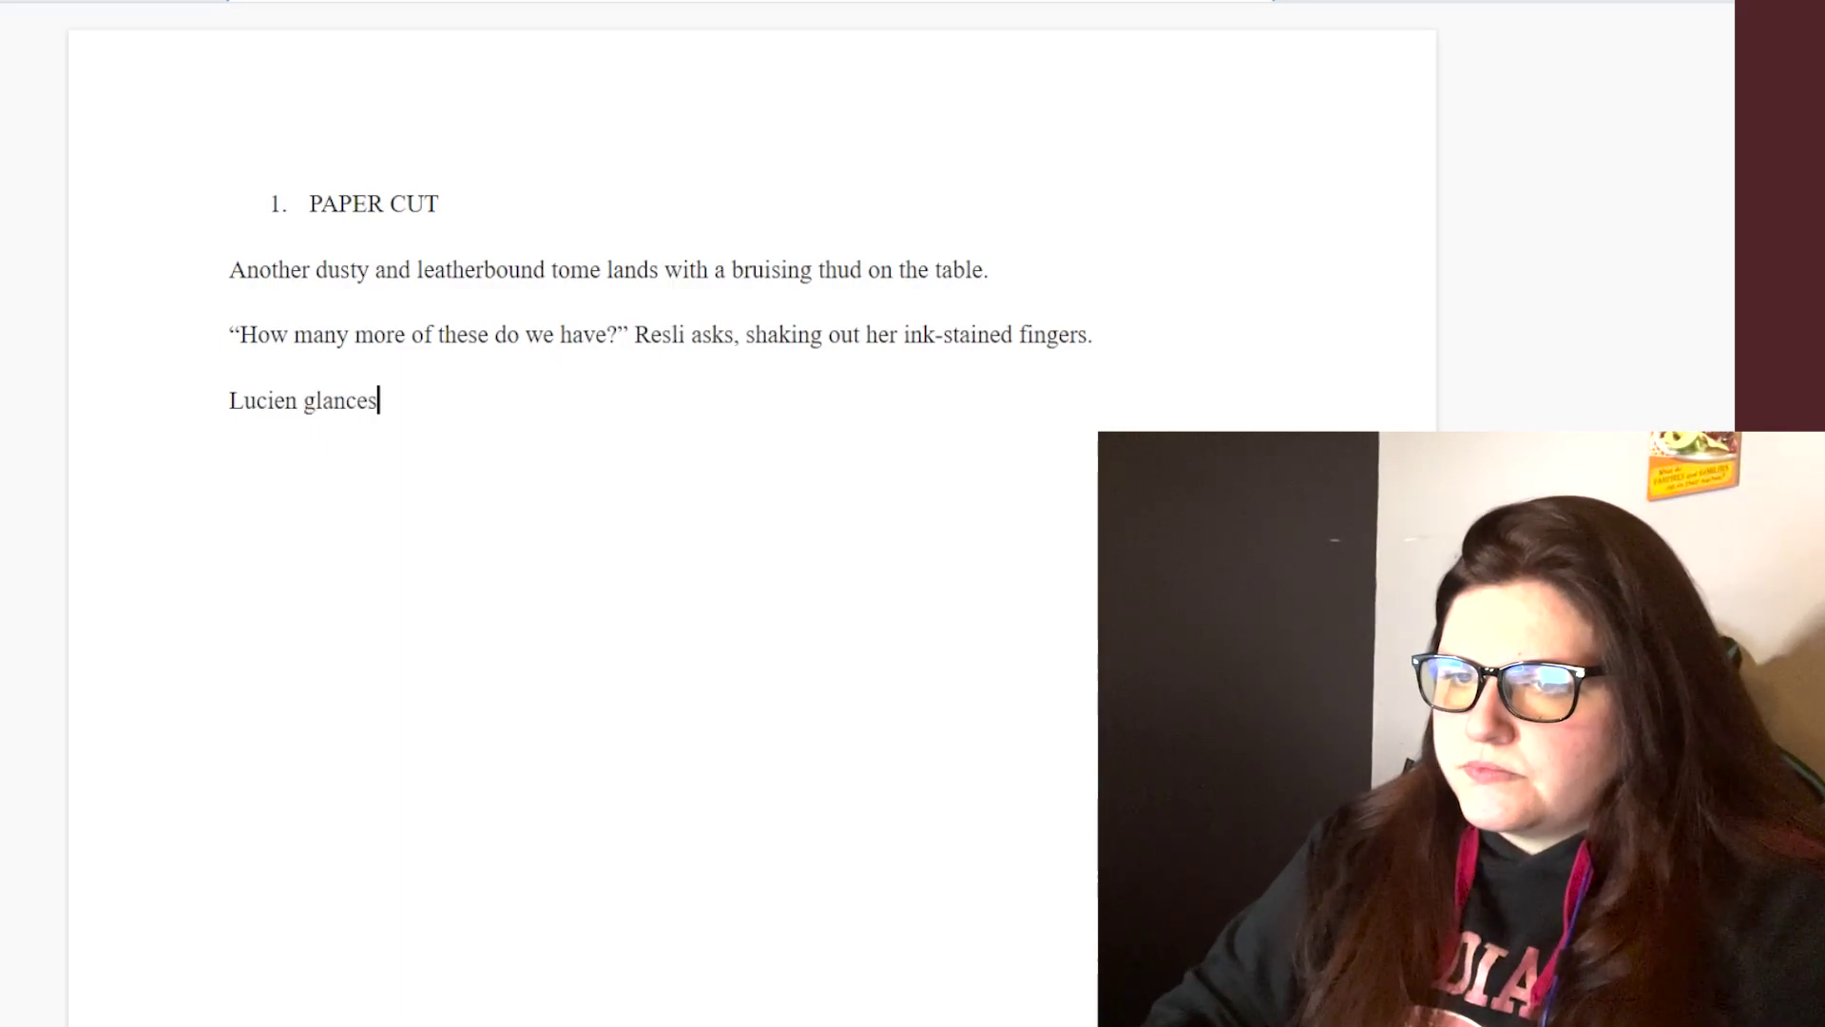
type("over his shoulder, more out of")
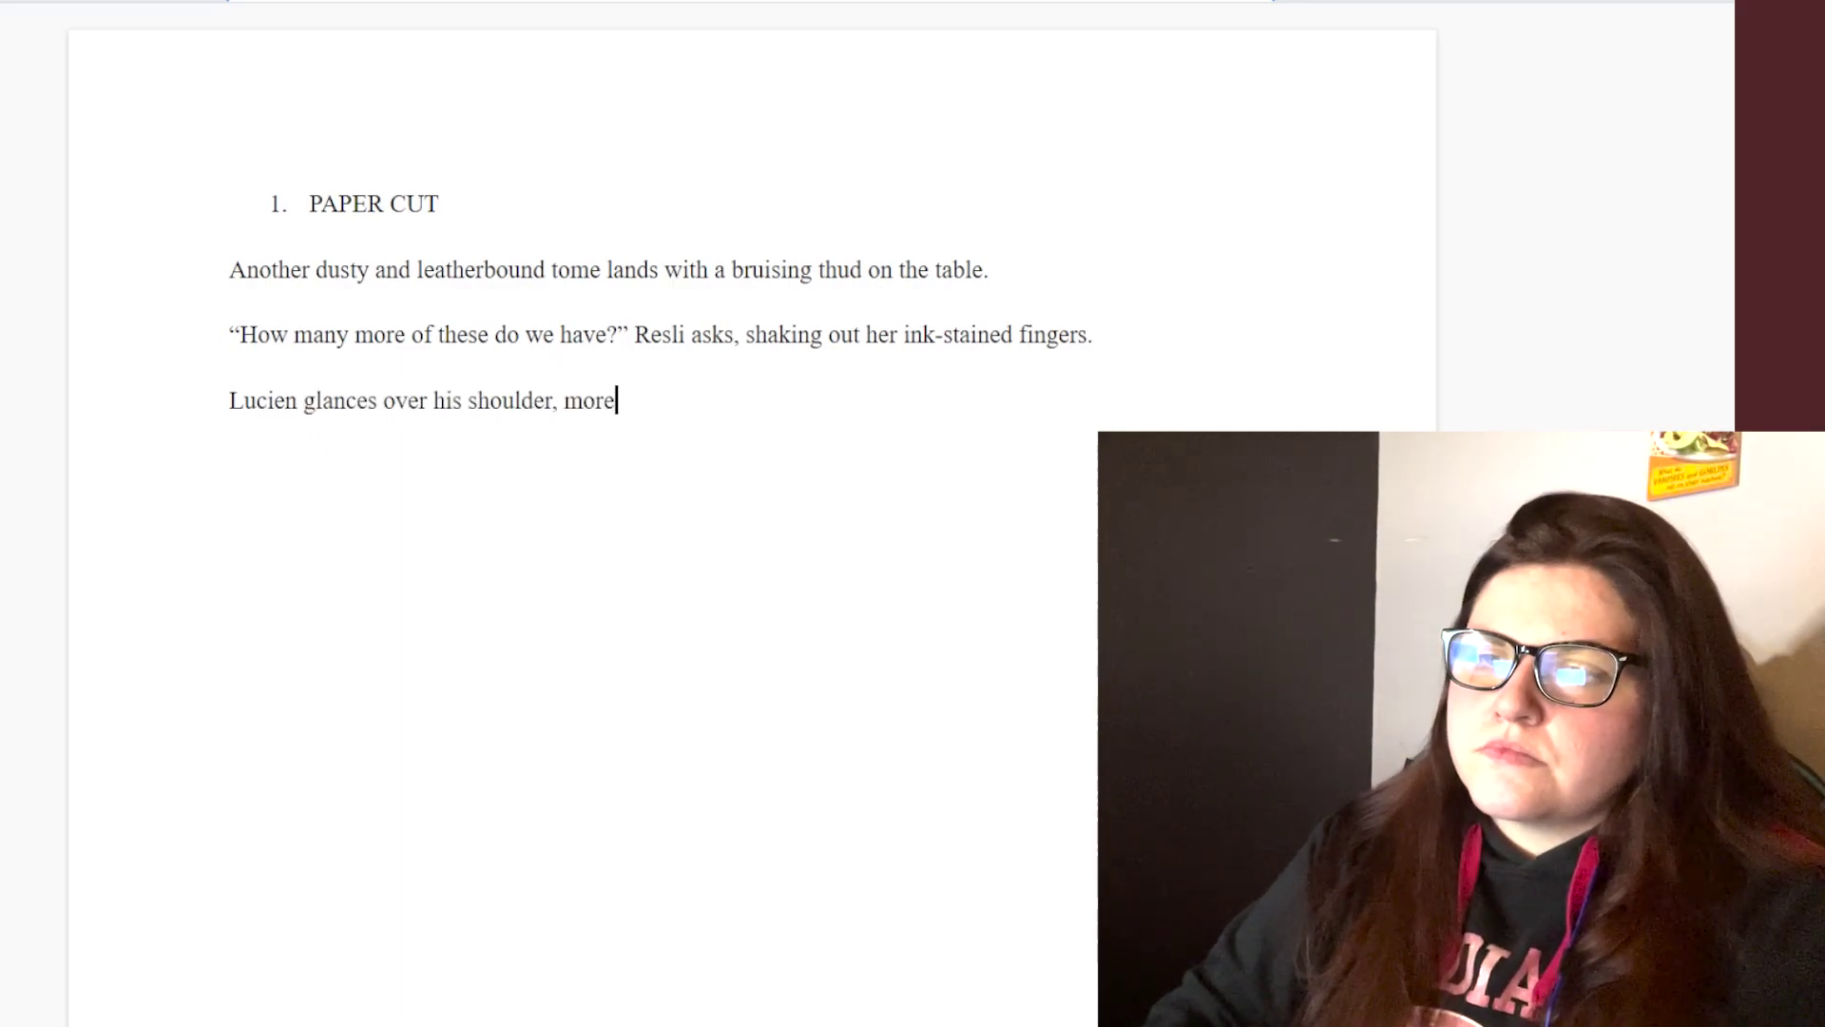
key("BackSpace")
key("BackSpace")
key("BackSpace")
key("BackSpace")
key("BackSpace")
key("BackSpace")
key("BackSpace")
key("BackSpace")
key("BackSpace")
key("BackSpace")
key("BackSpace")
key("BackSpace")
key("BackSpace")
key("BackSpace")
key("BackSpace")
key("BackSpace")
key("BackSpace")
key("BackSpace")
key("BackSpace")
key("BackSpace")
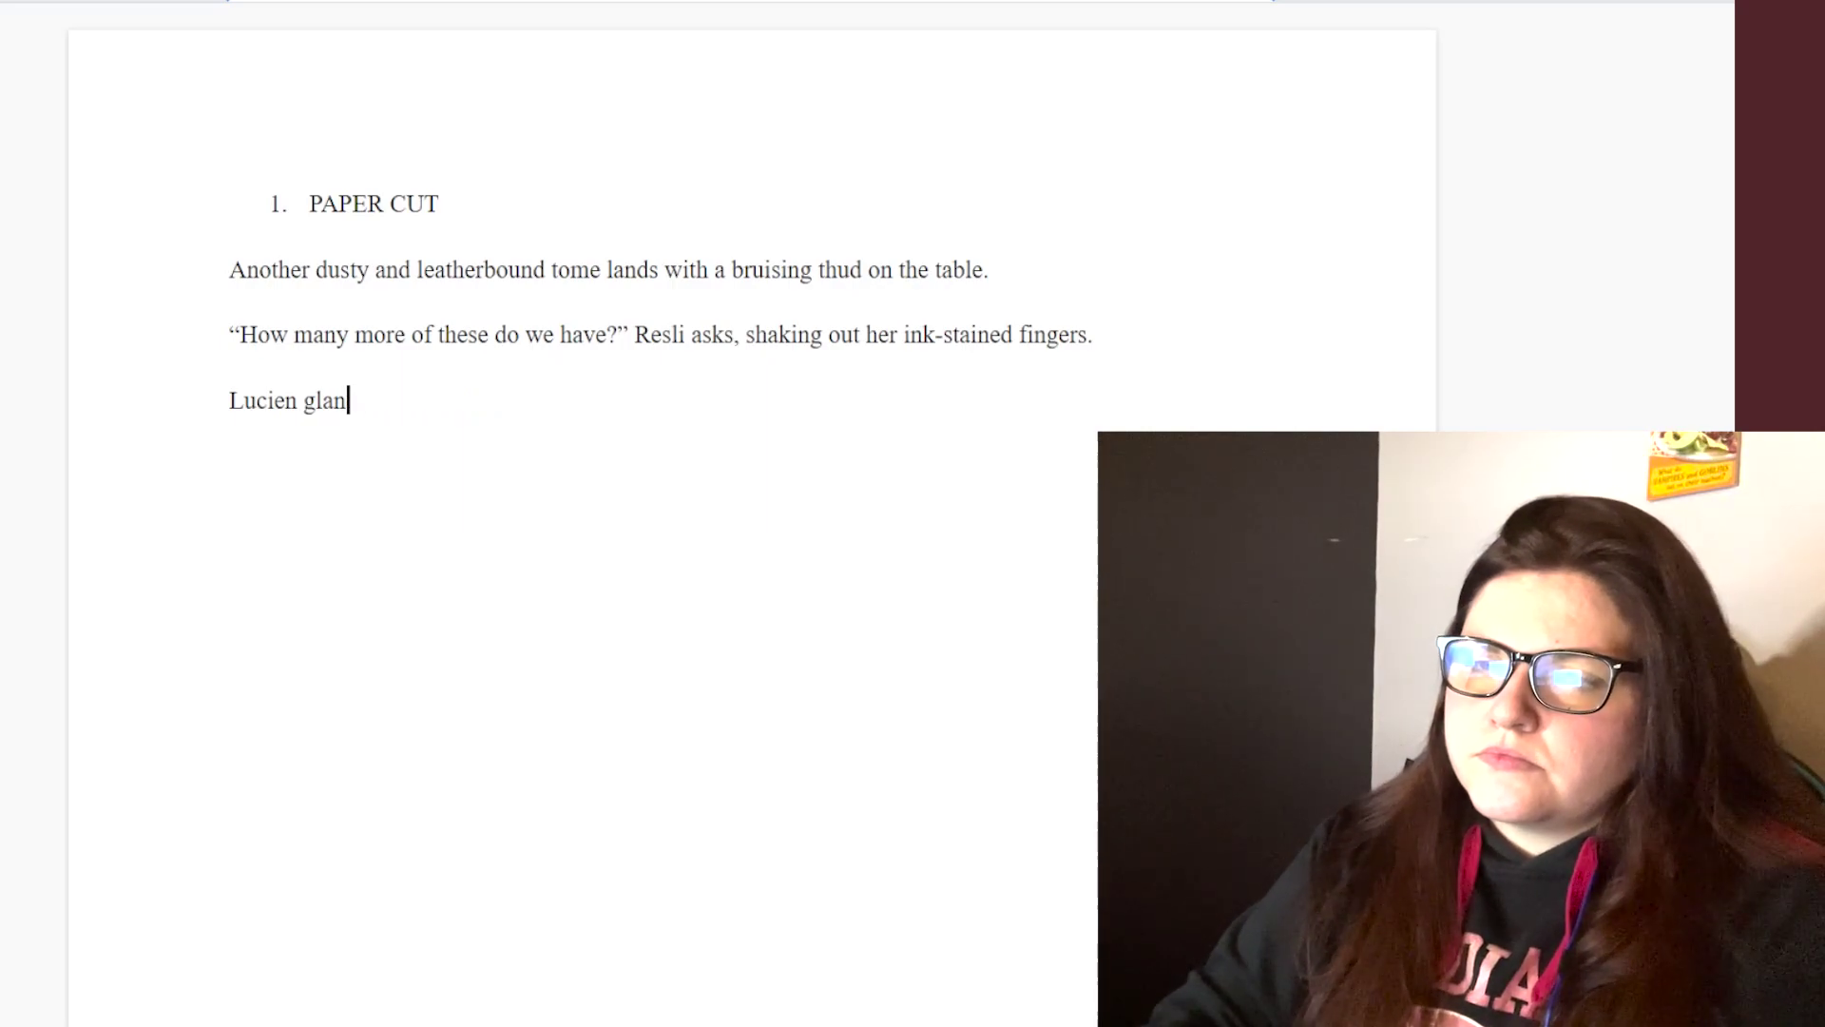
key("BackSpace")
type("nces bu")
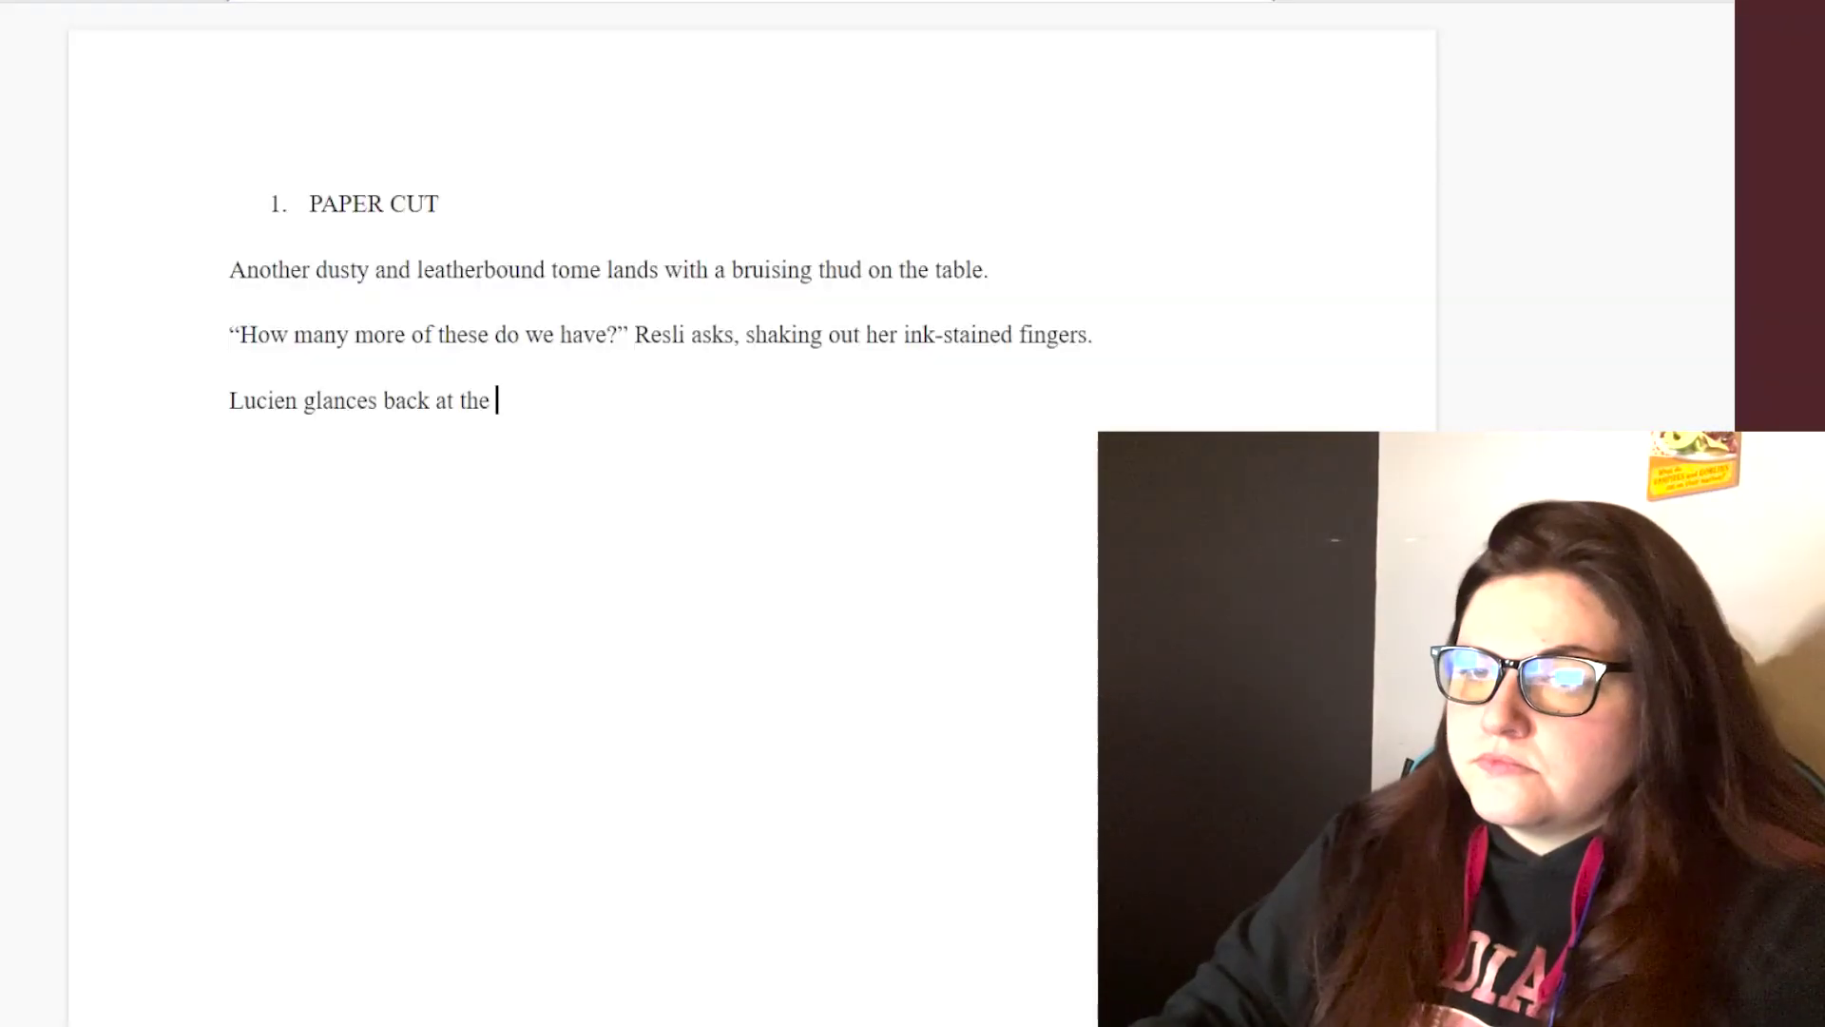
type("shelves ")
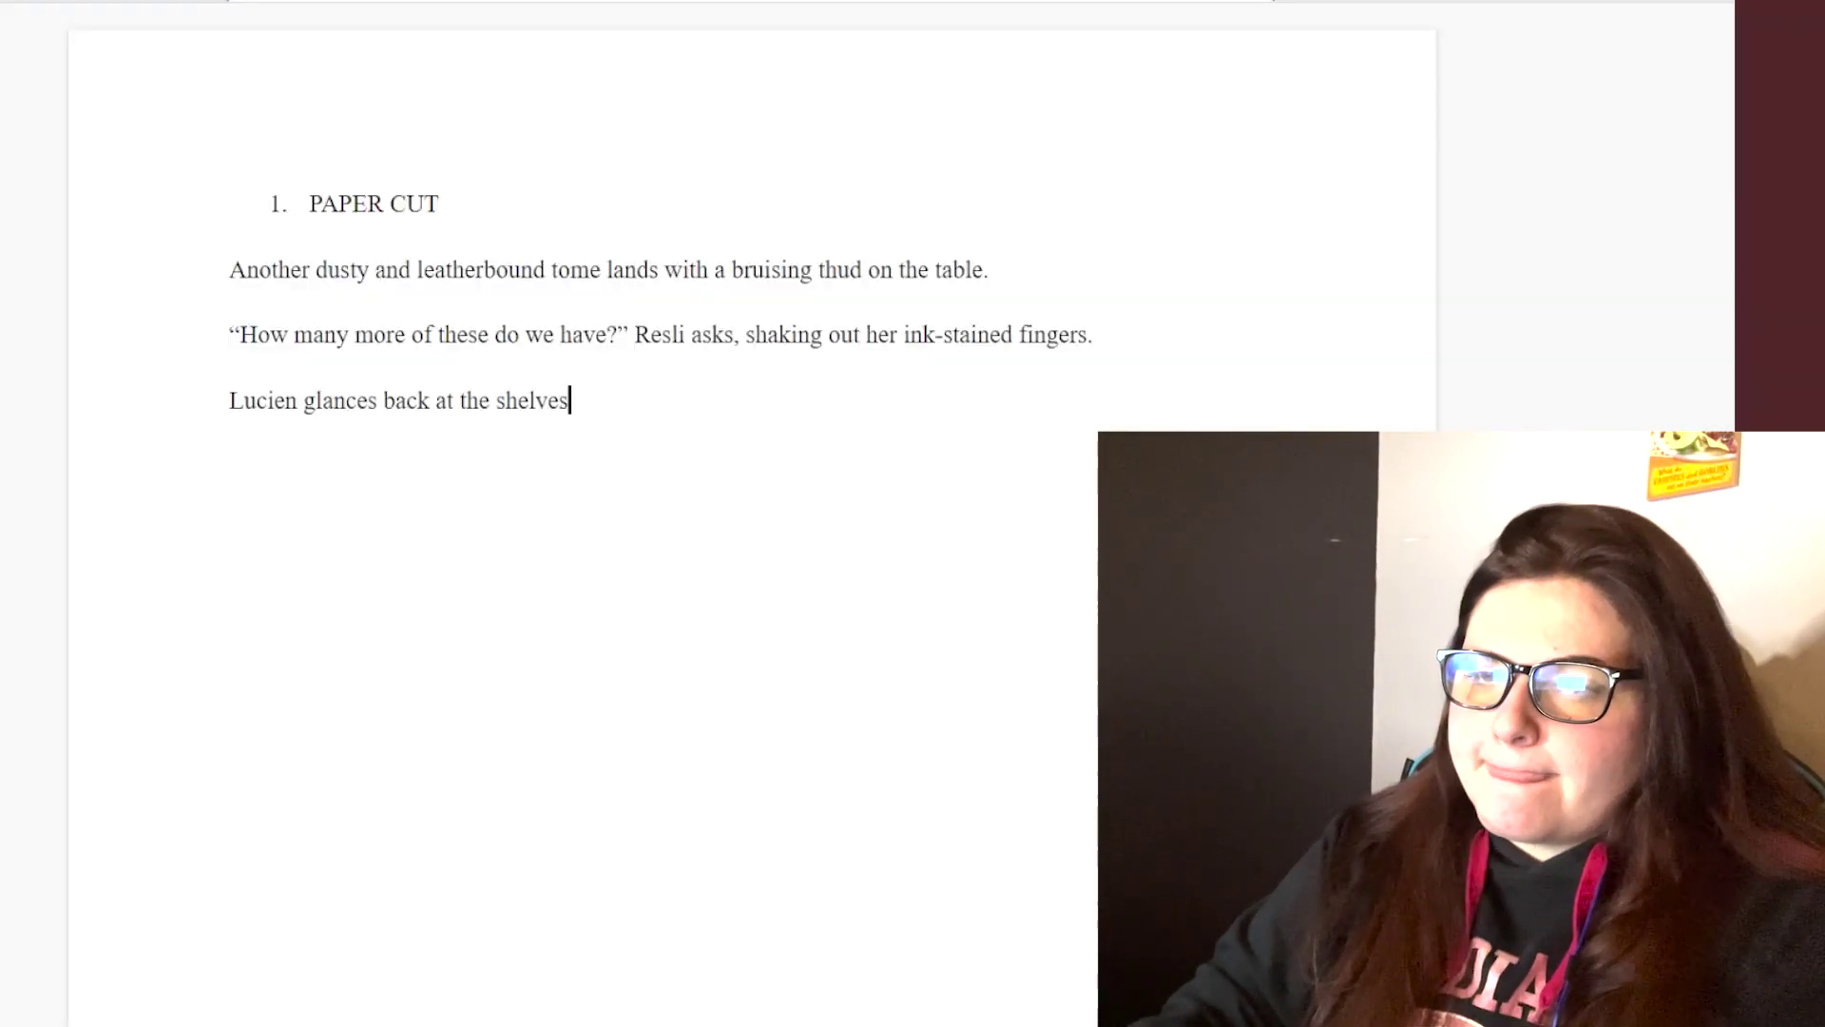
type("teeming with books they've yet to explo")
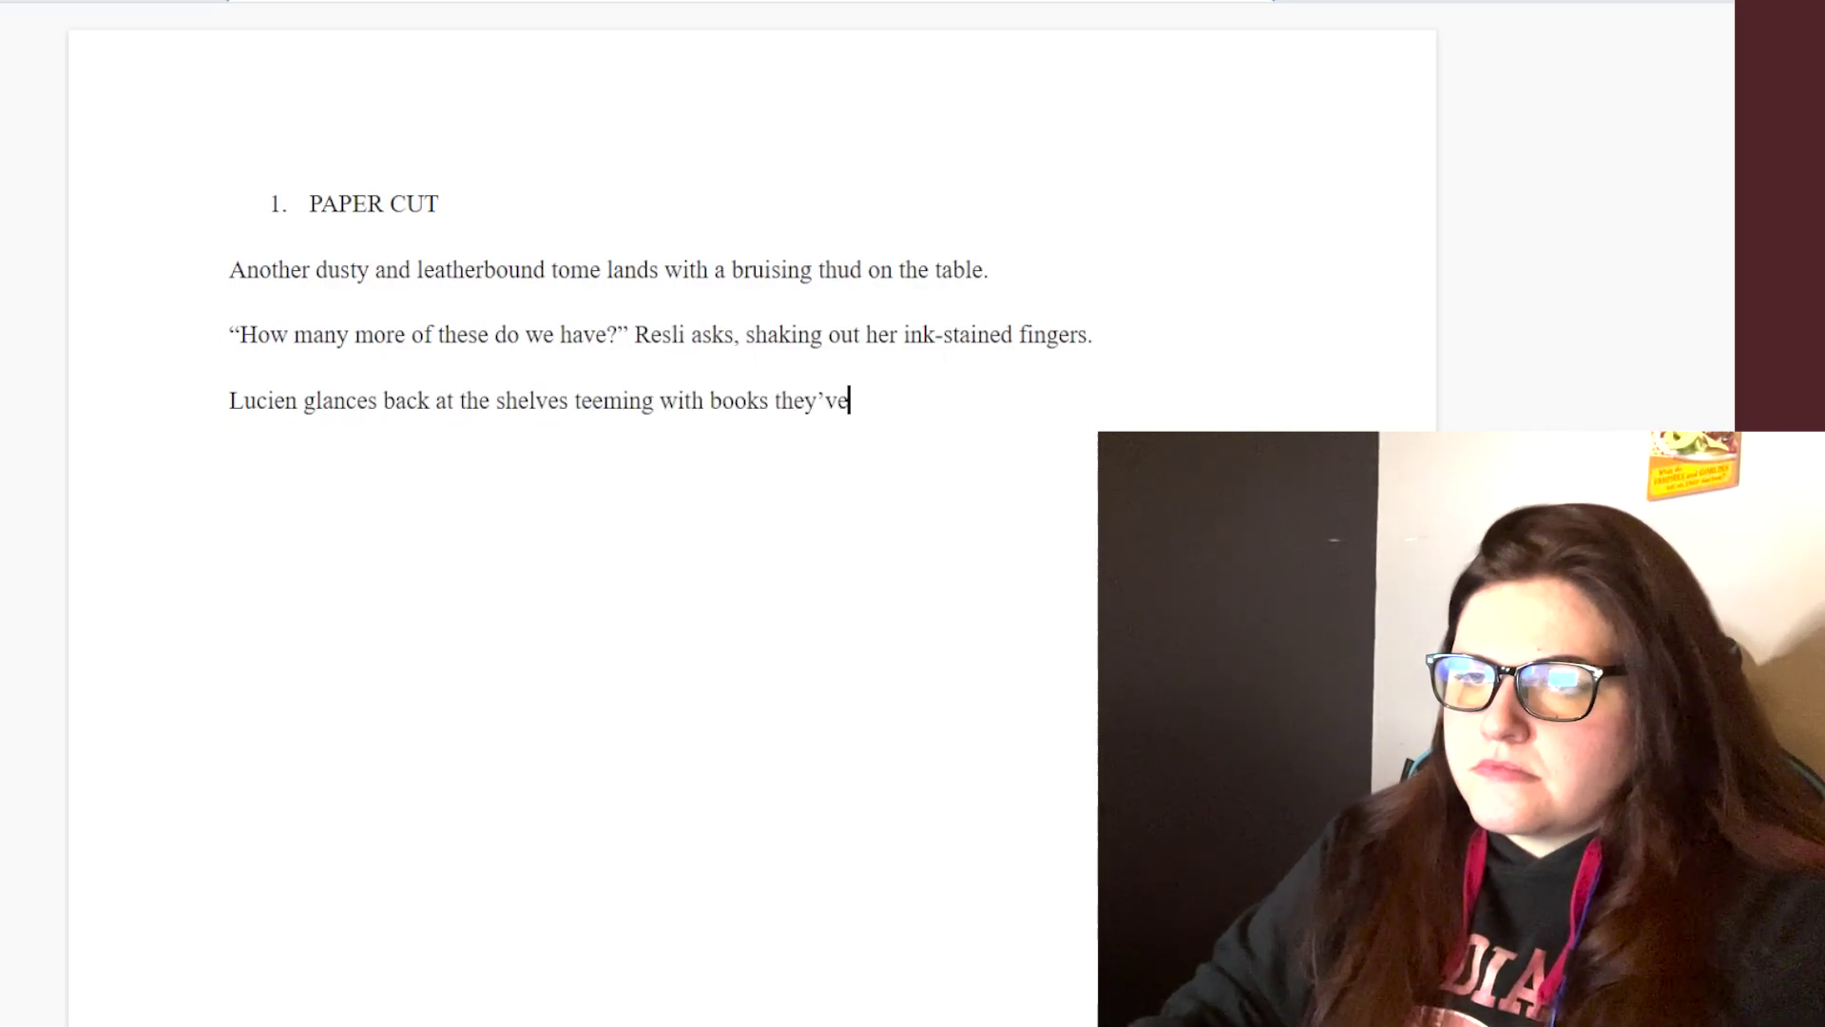
type("re. \"Too many,\" he says.")
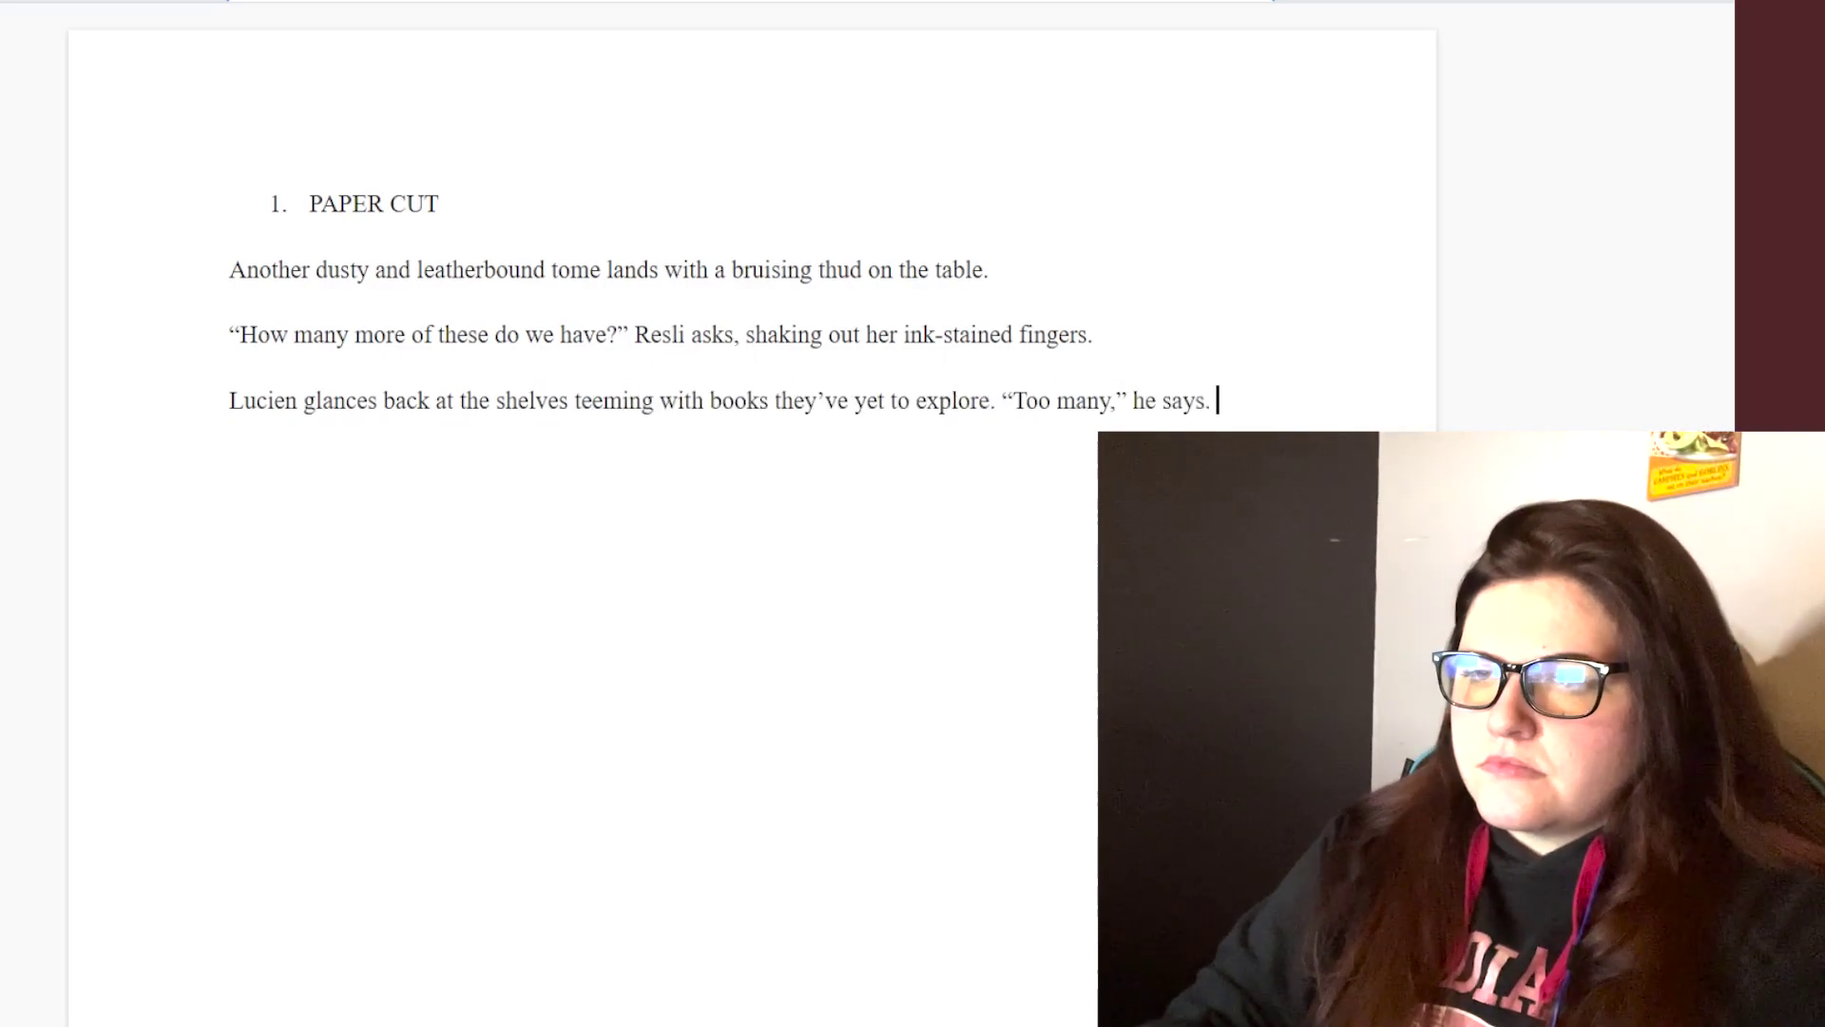
key("BackSpace")
key("BackSpace")
type(", slumping down into the chair. ")
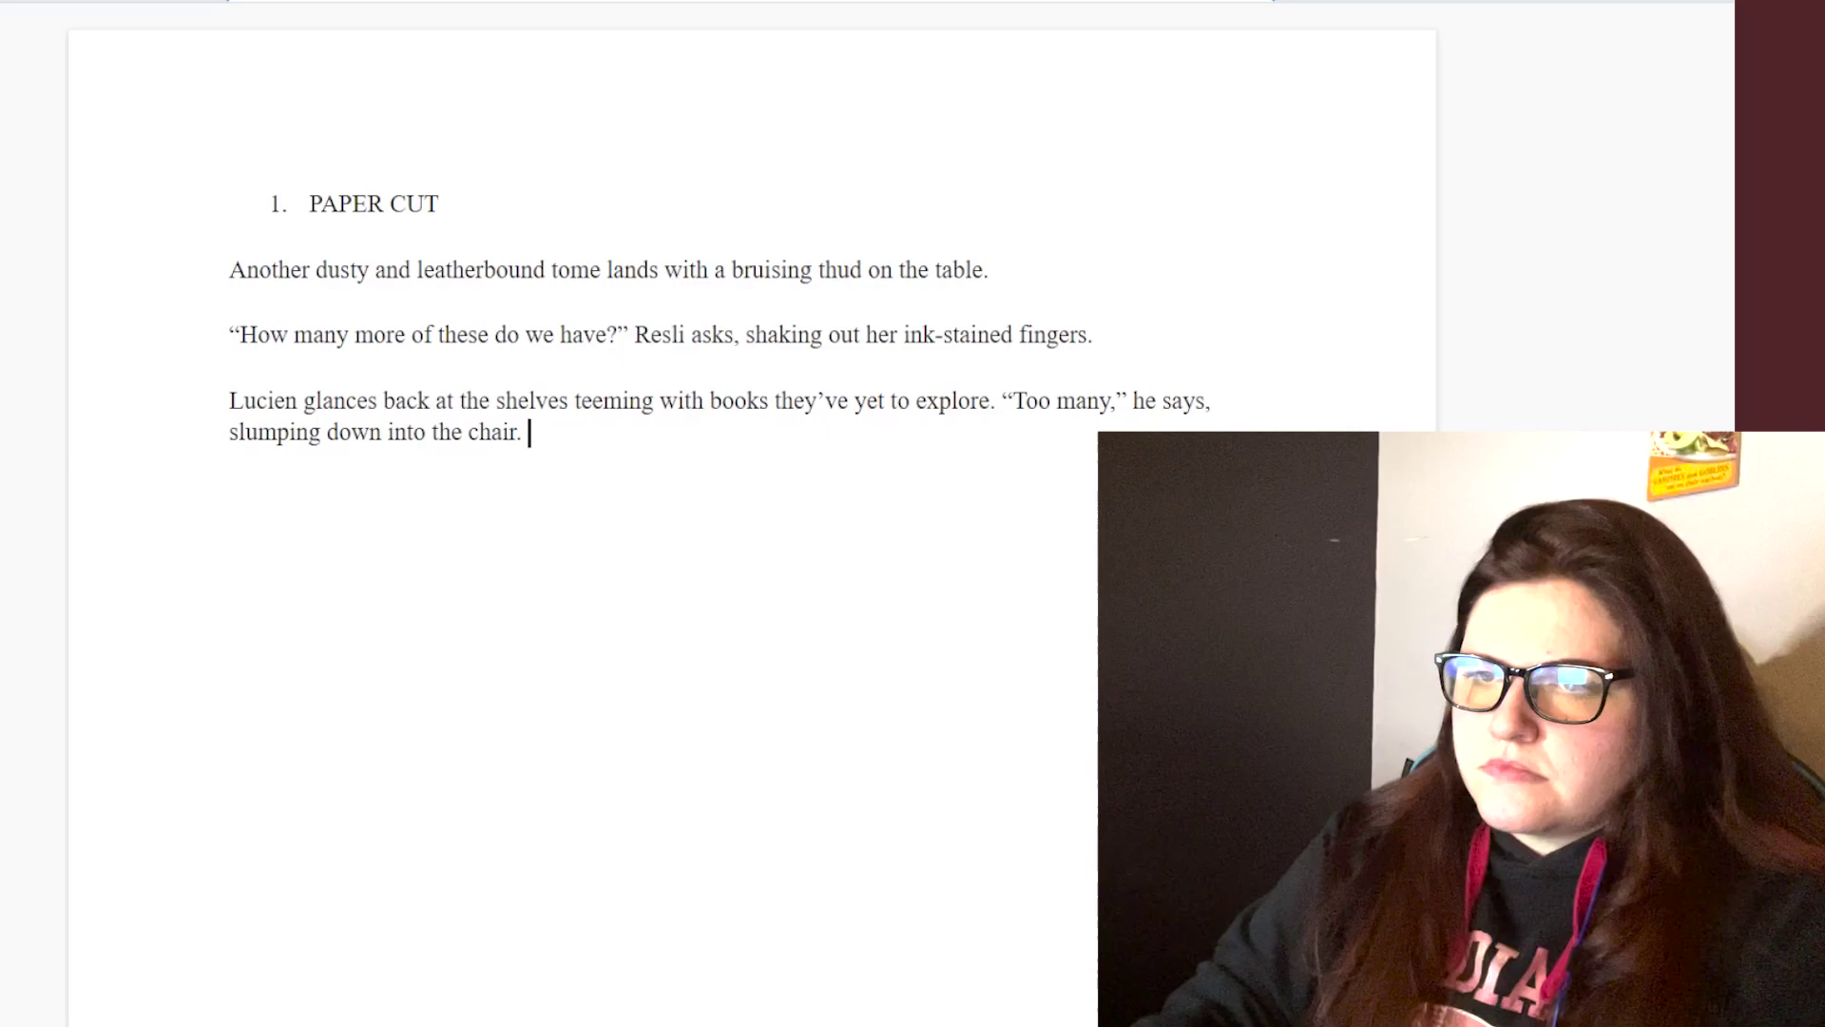
type("Resli frowns and her scars ripple with the movement.")
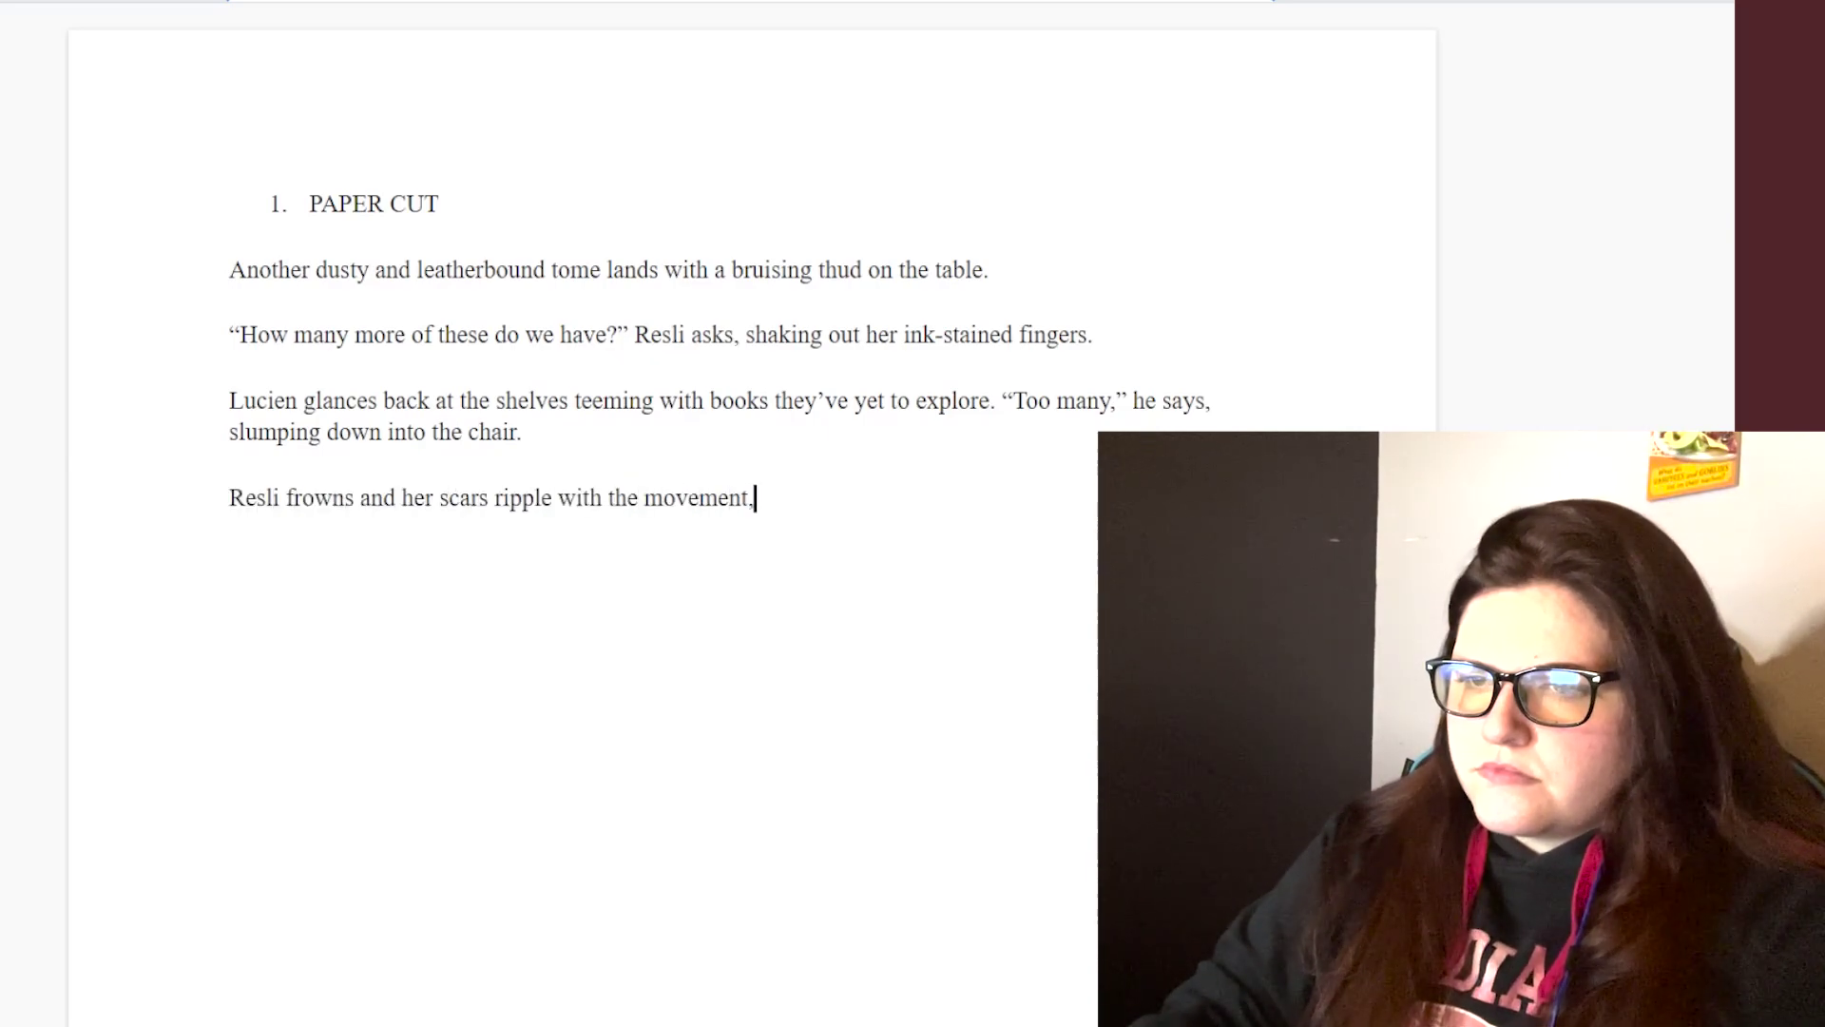
- Extend Resli's frown and add her question about acolytes as she waves her quill
key("BackSpace")
type(", making her look more sour than us")
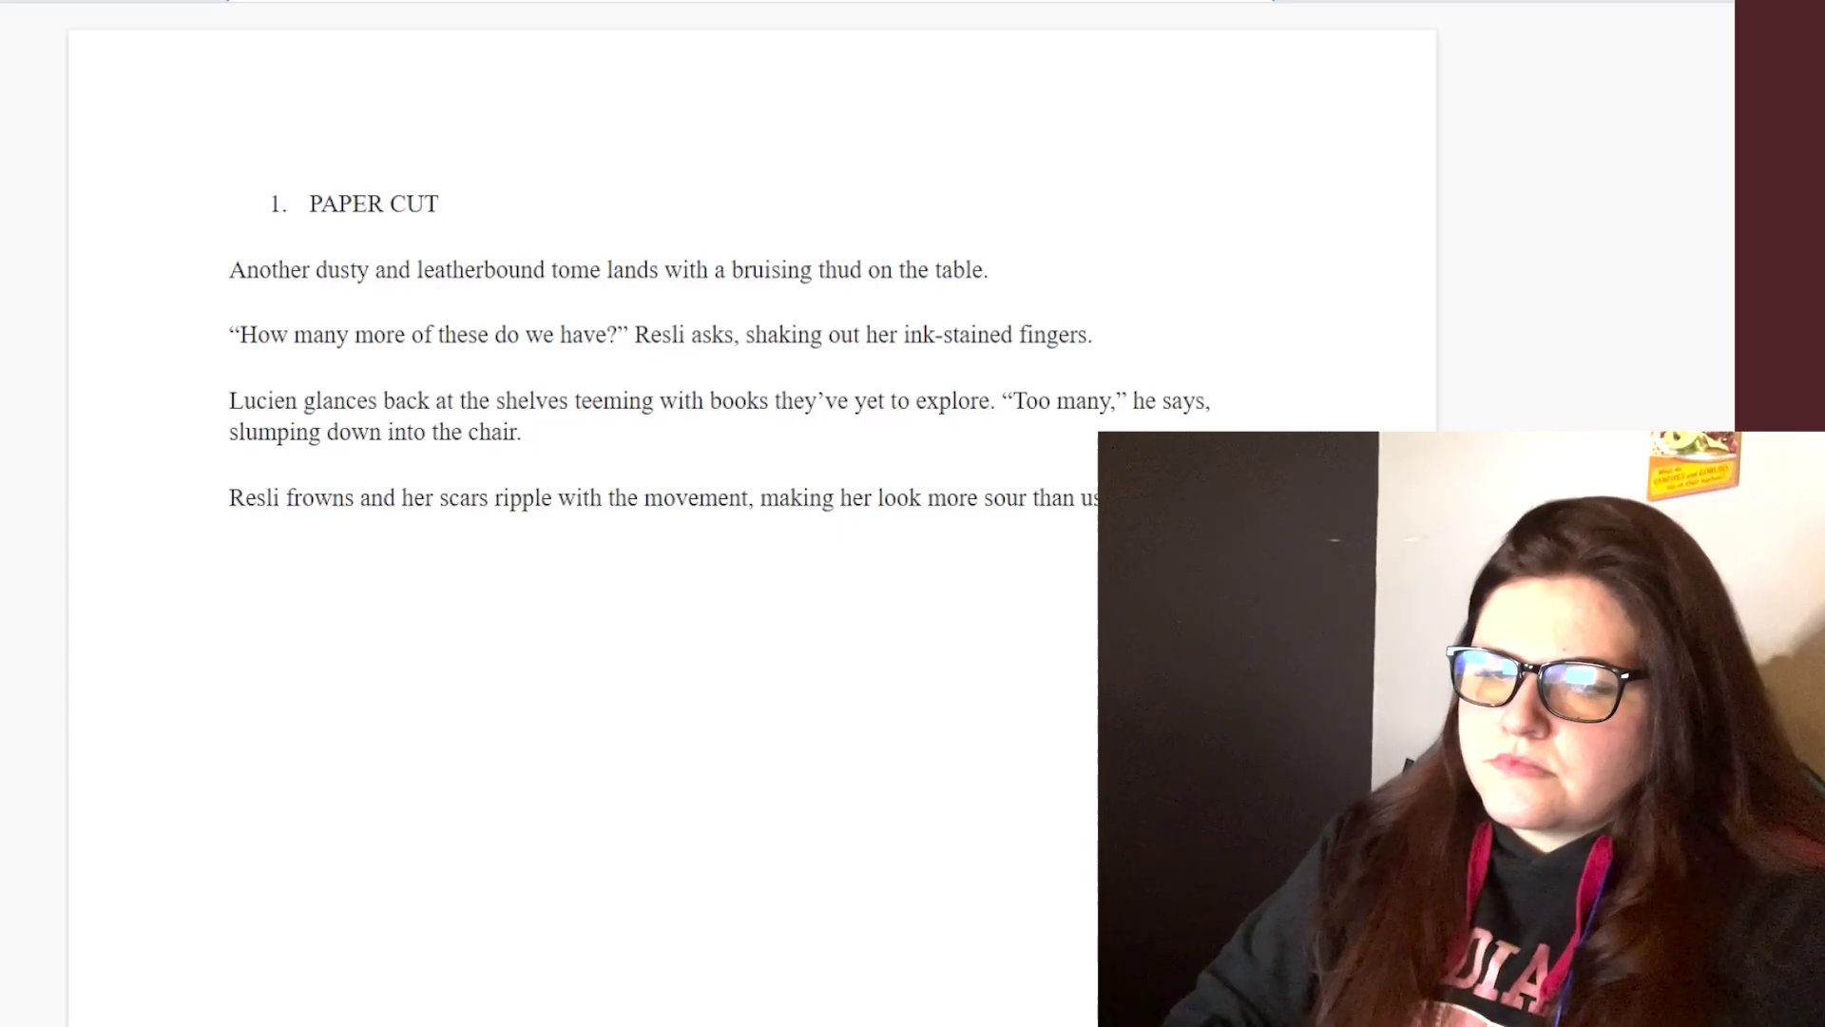
type("Ho")
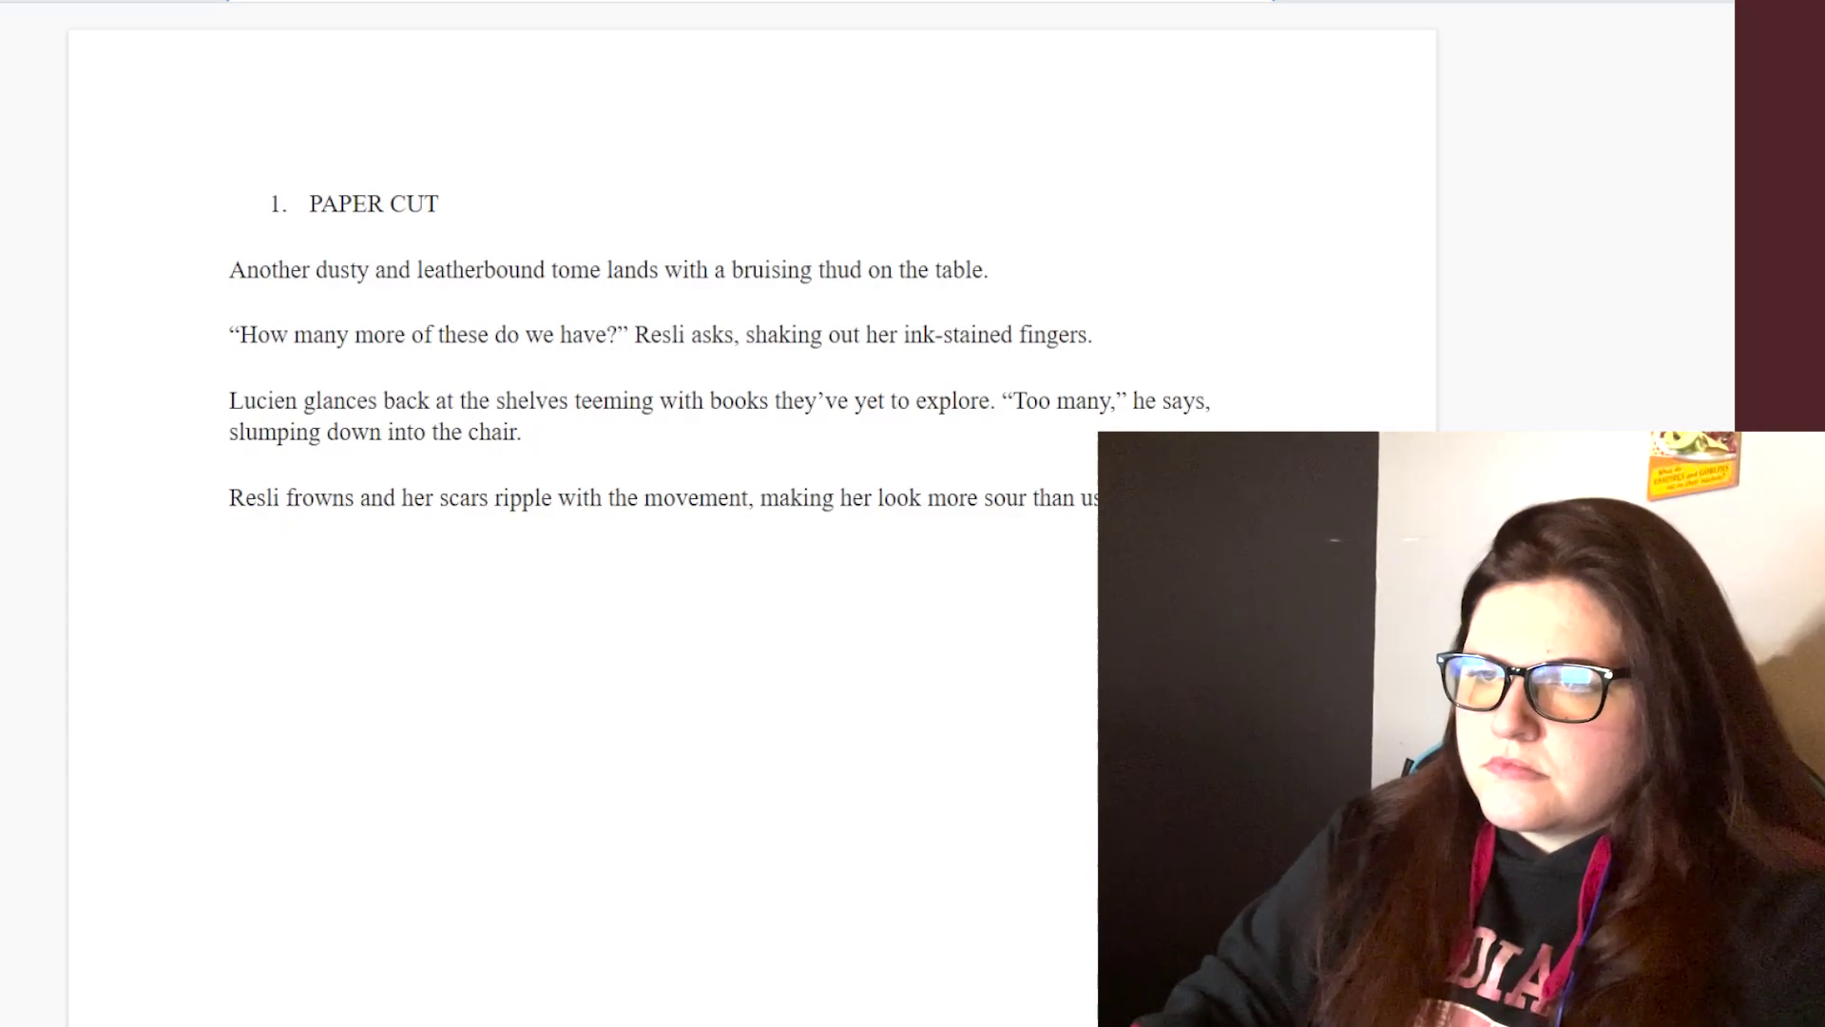
type("have")
key("BackSpace")
key("BackSpace")
key("BackSpace")
key("BackSpace")
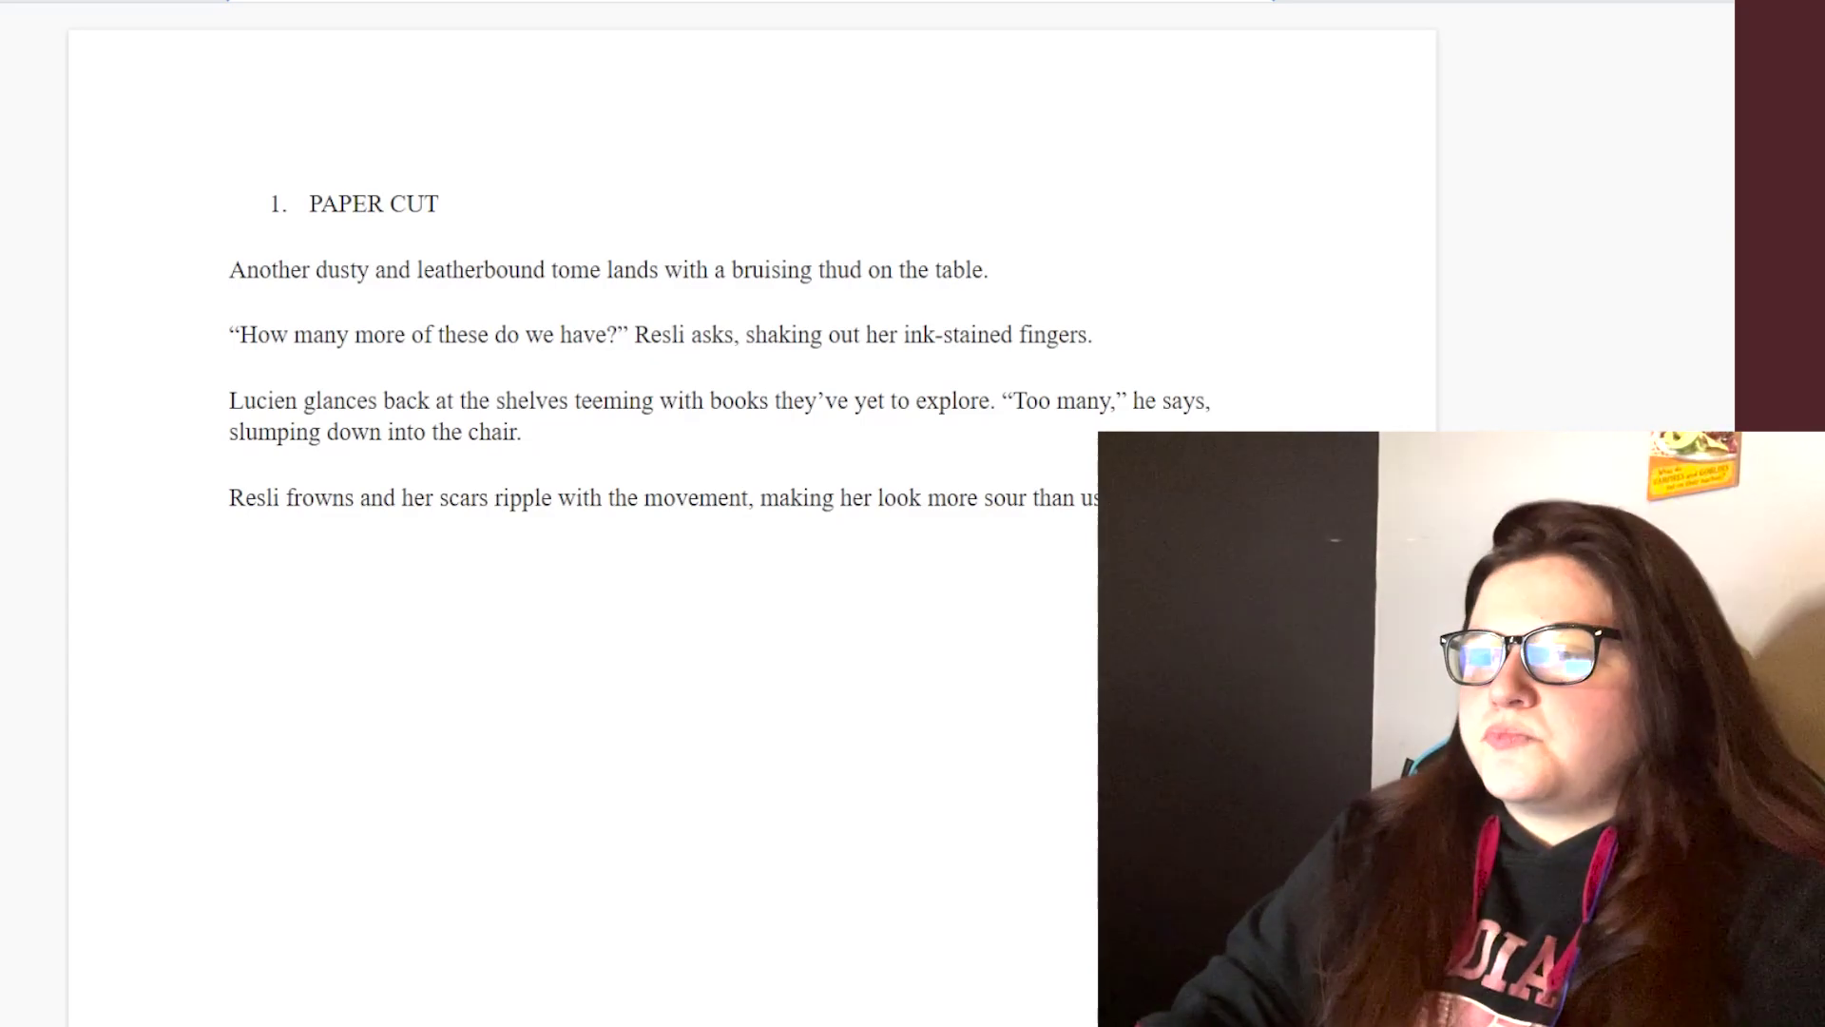
type("you have acoly")
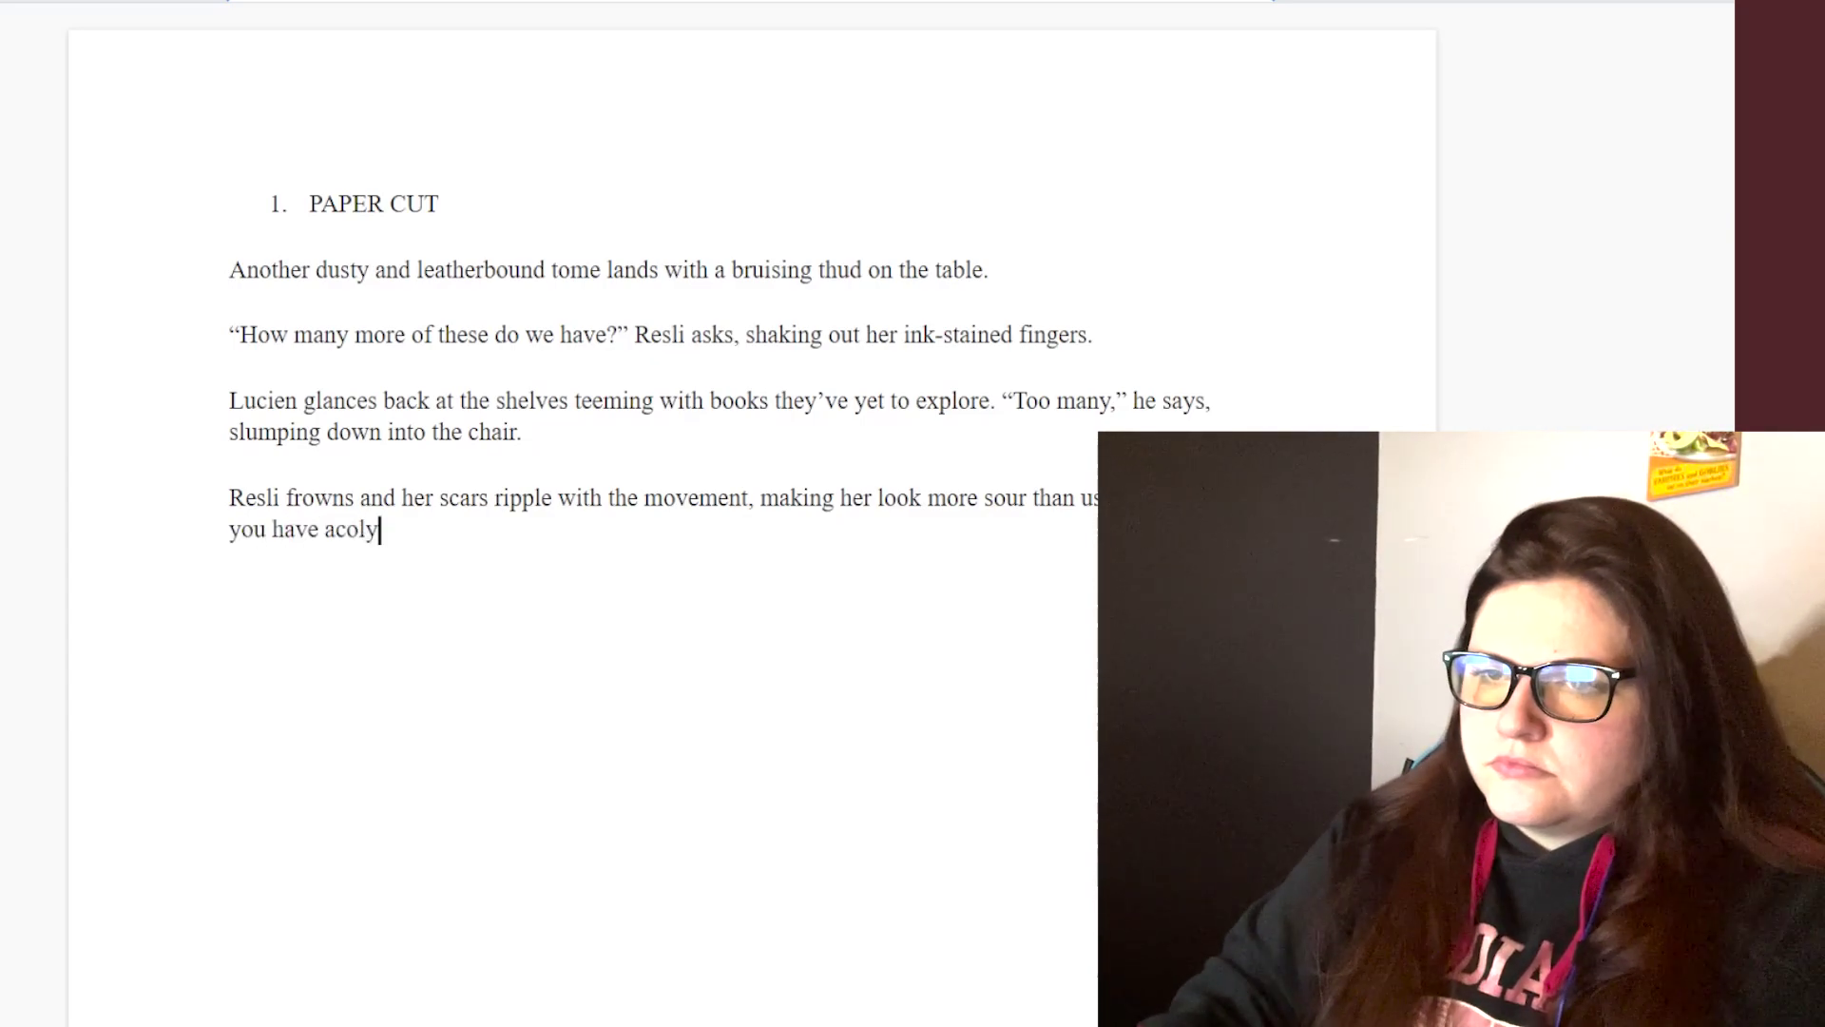
type("tes to do this for you?\" She asks.")
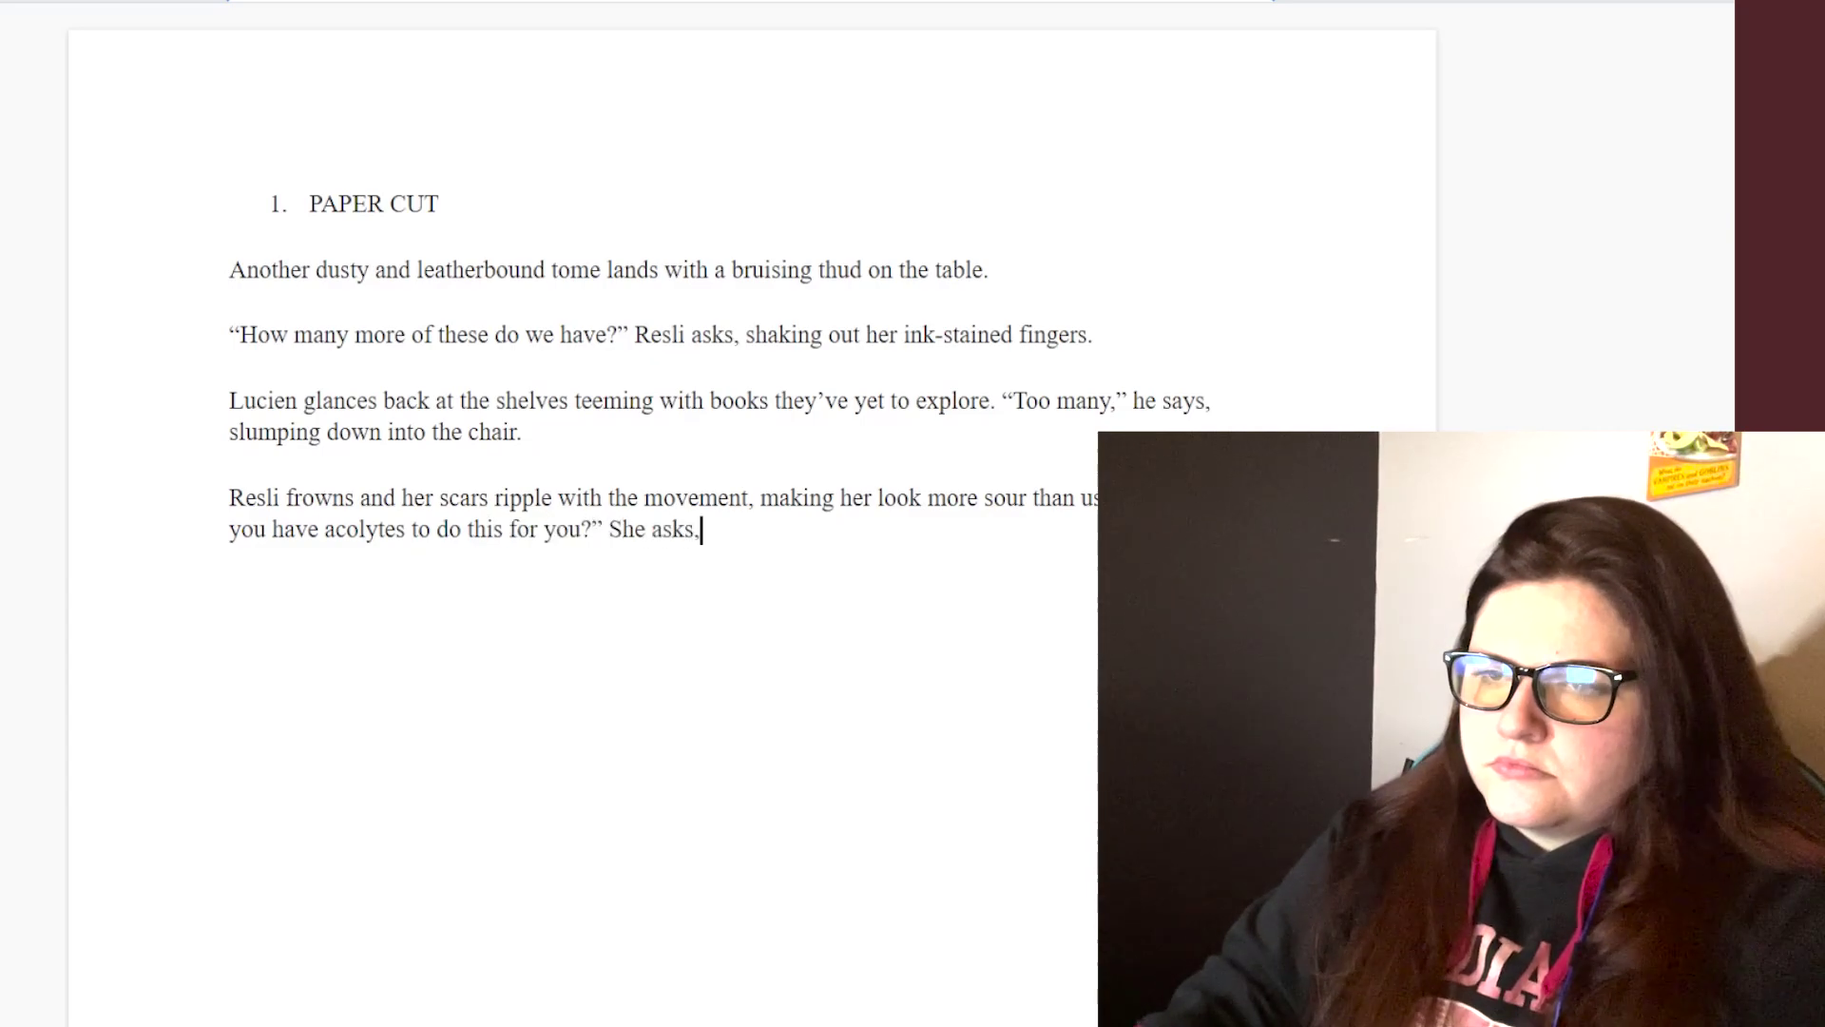
key("BackSpace")
key("BackSpace")
key("BackSpace")
key("BackSpace")
key("BackSpace")
key("BackSpace")
key("BackSpace")
type("e waves her quill ")
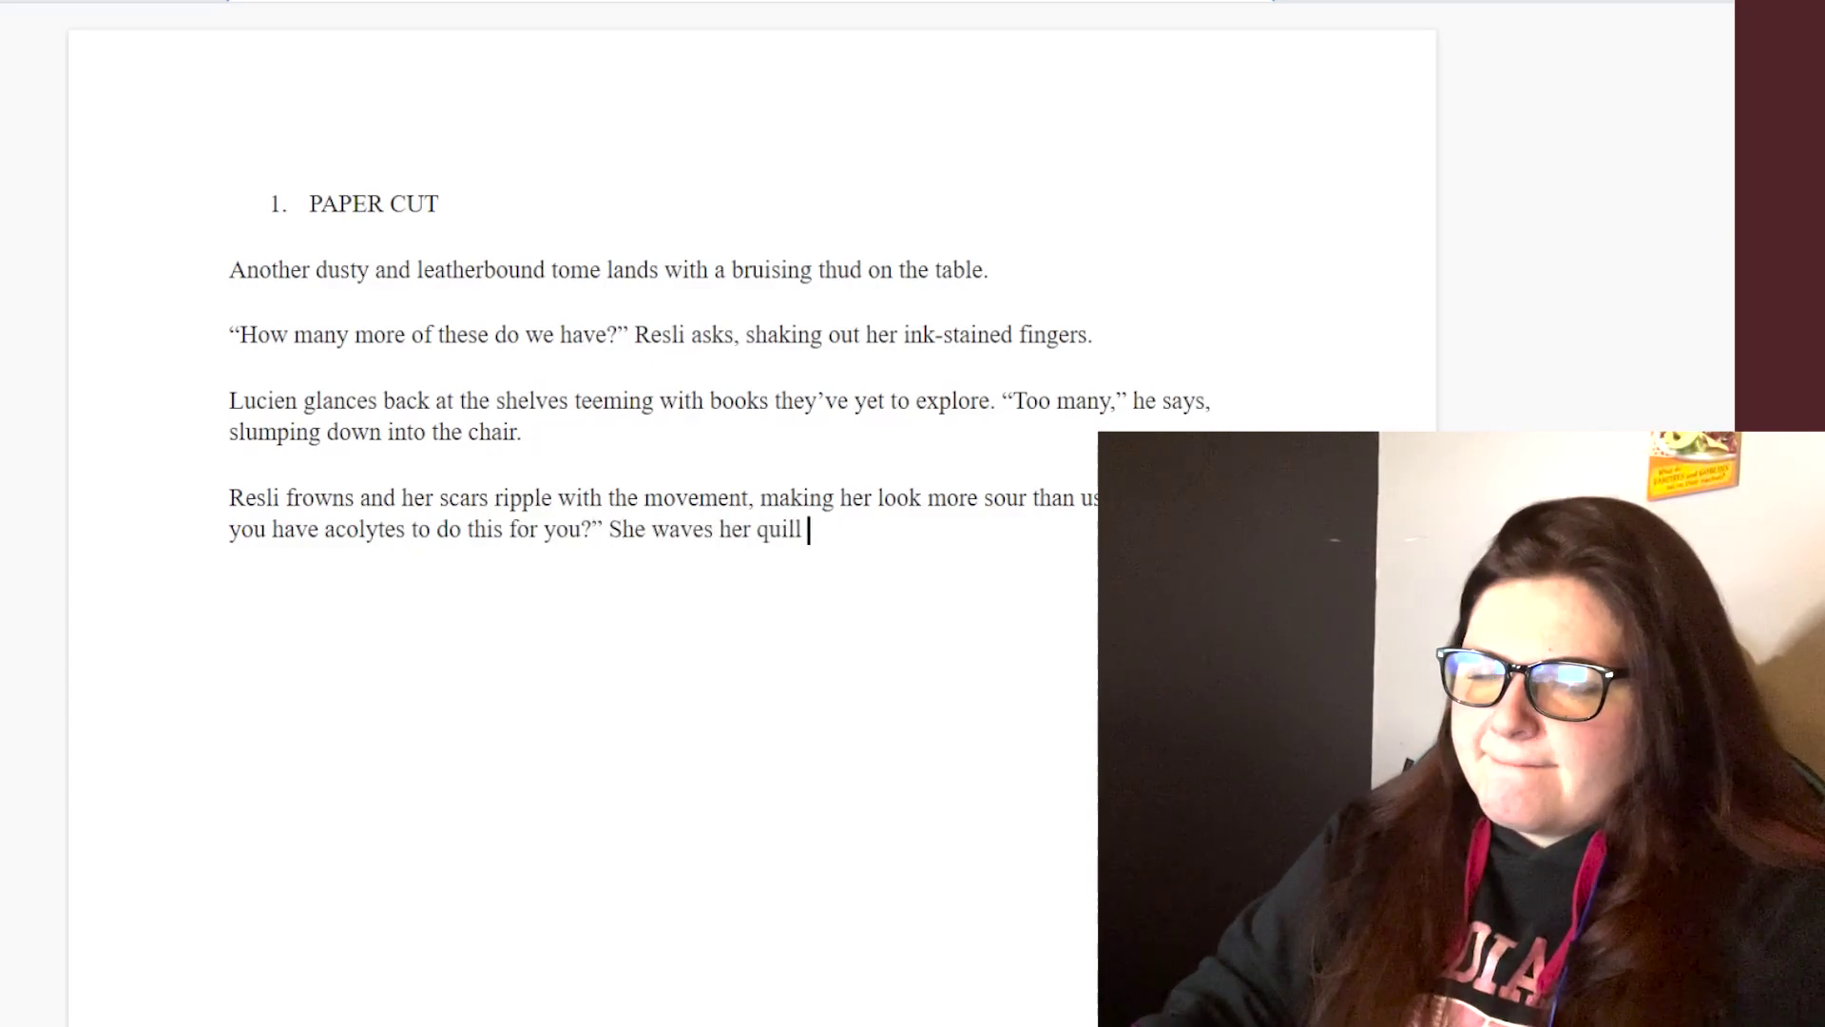
type("around in the air, gesturing to ")
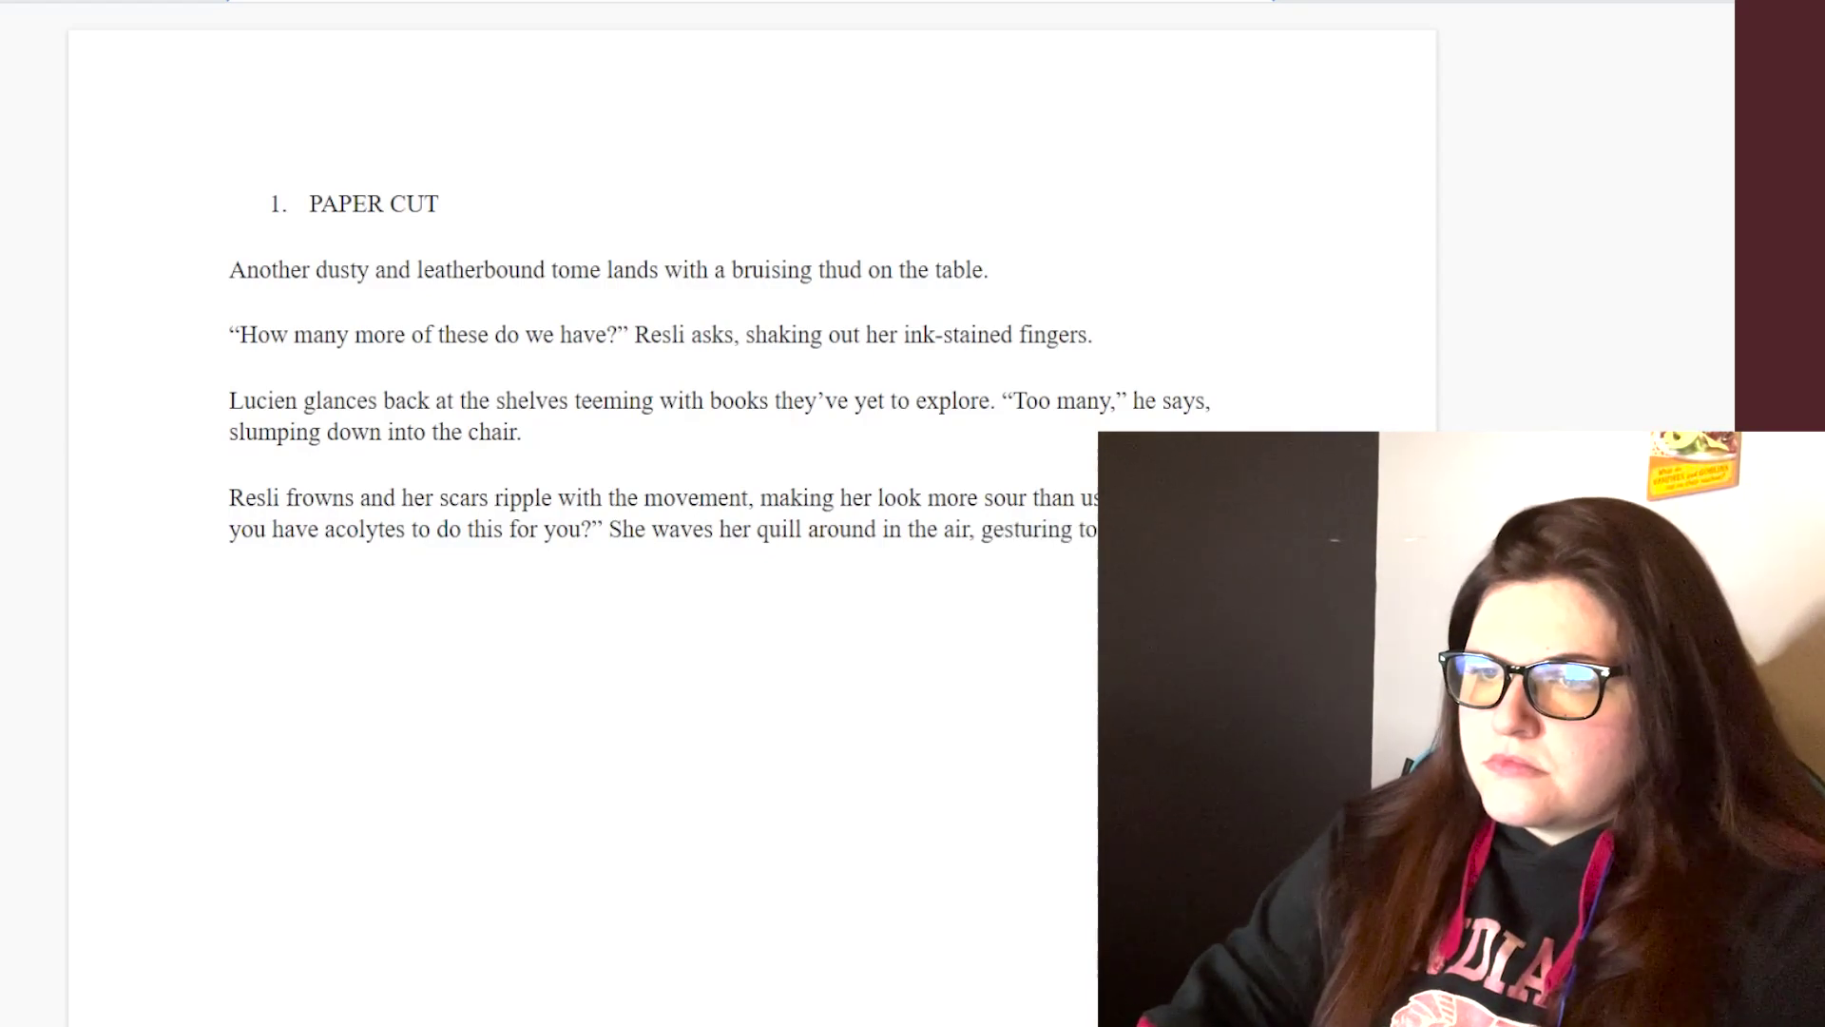
type("whole.")
- Add Lucien's insistent "No," pulling the closest tome into his lap, and "A name. He needs a name."
key("Return")
type("\"No,\" Lucien ins")
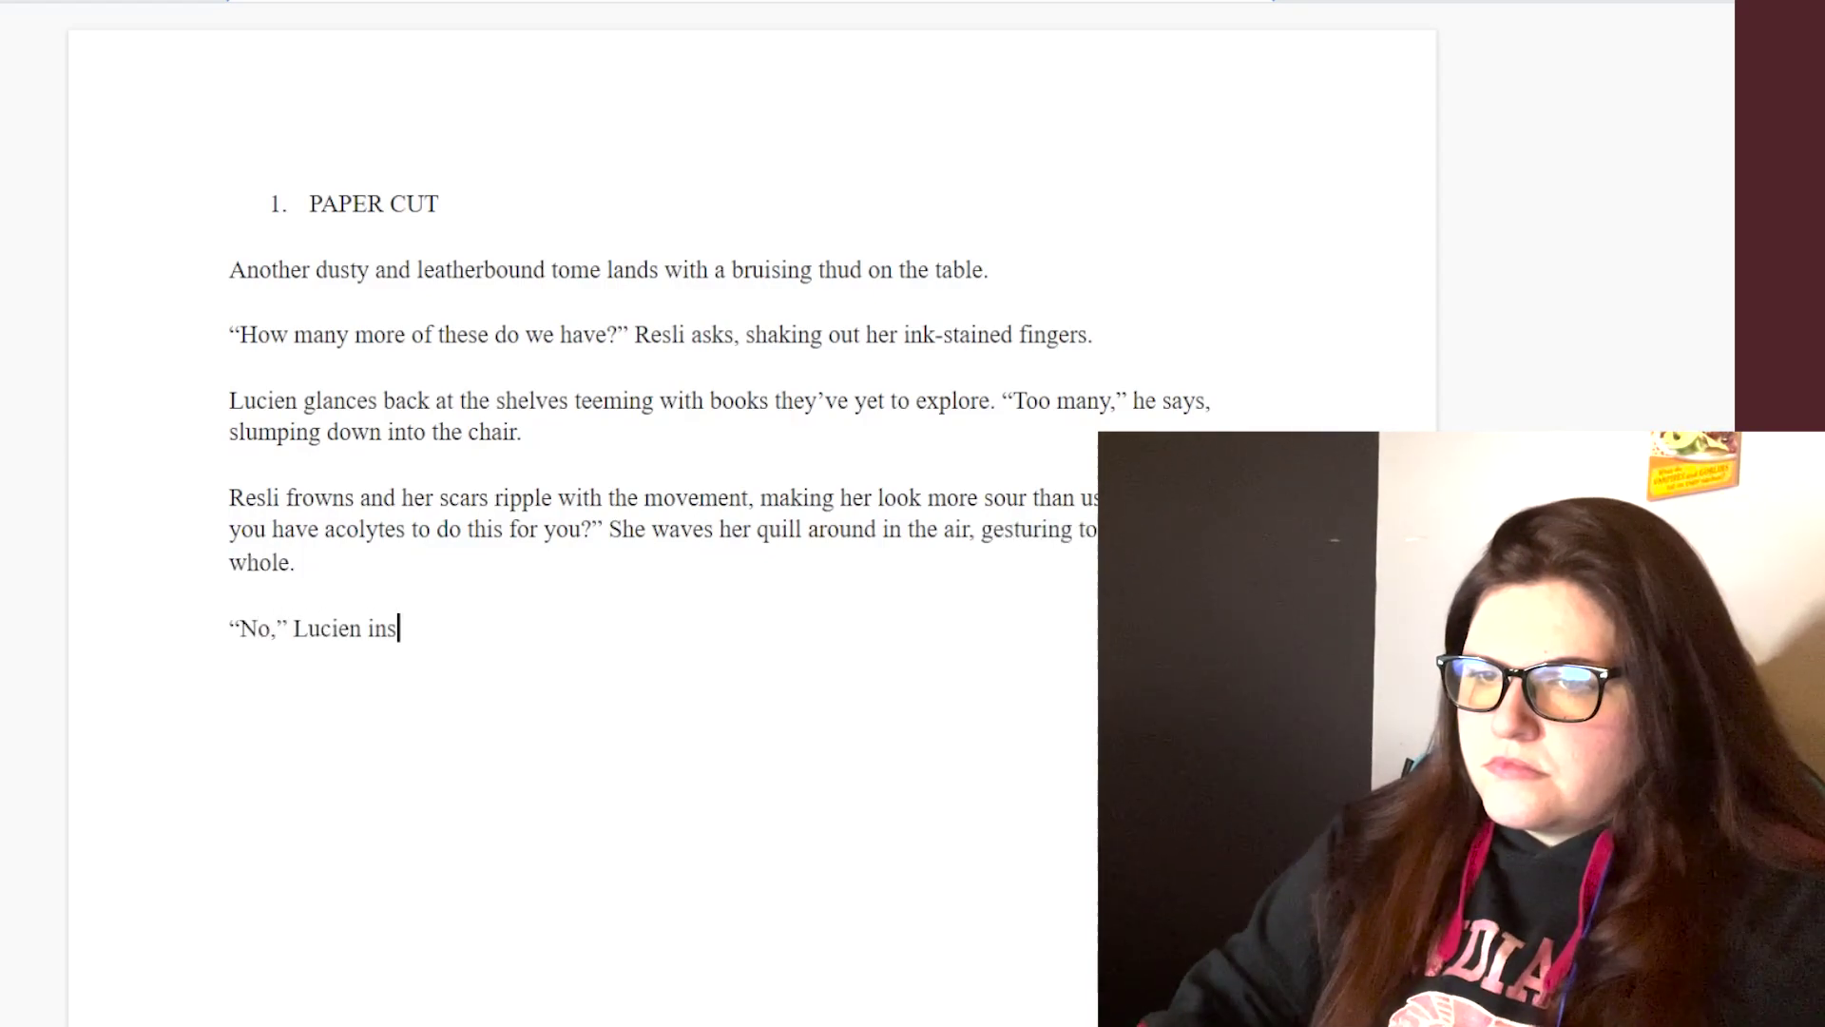
type("ists for what feels like the thousandth time. \"")
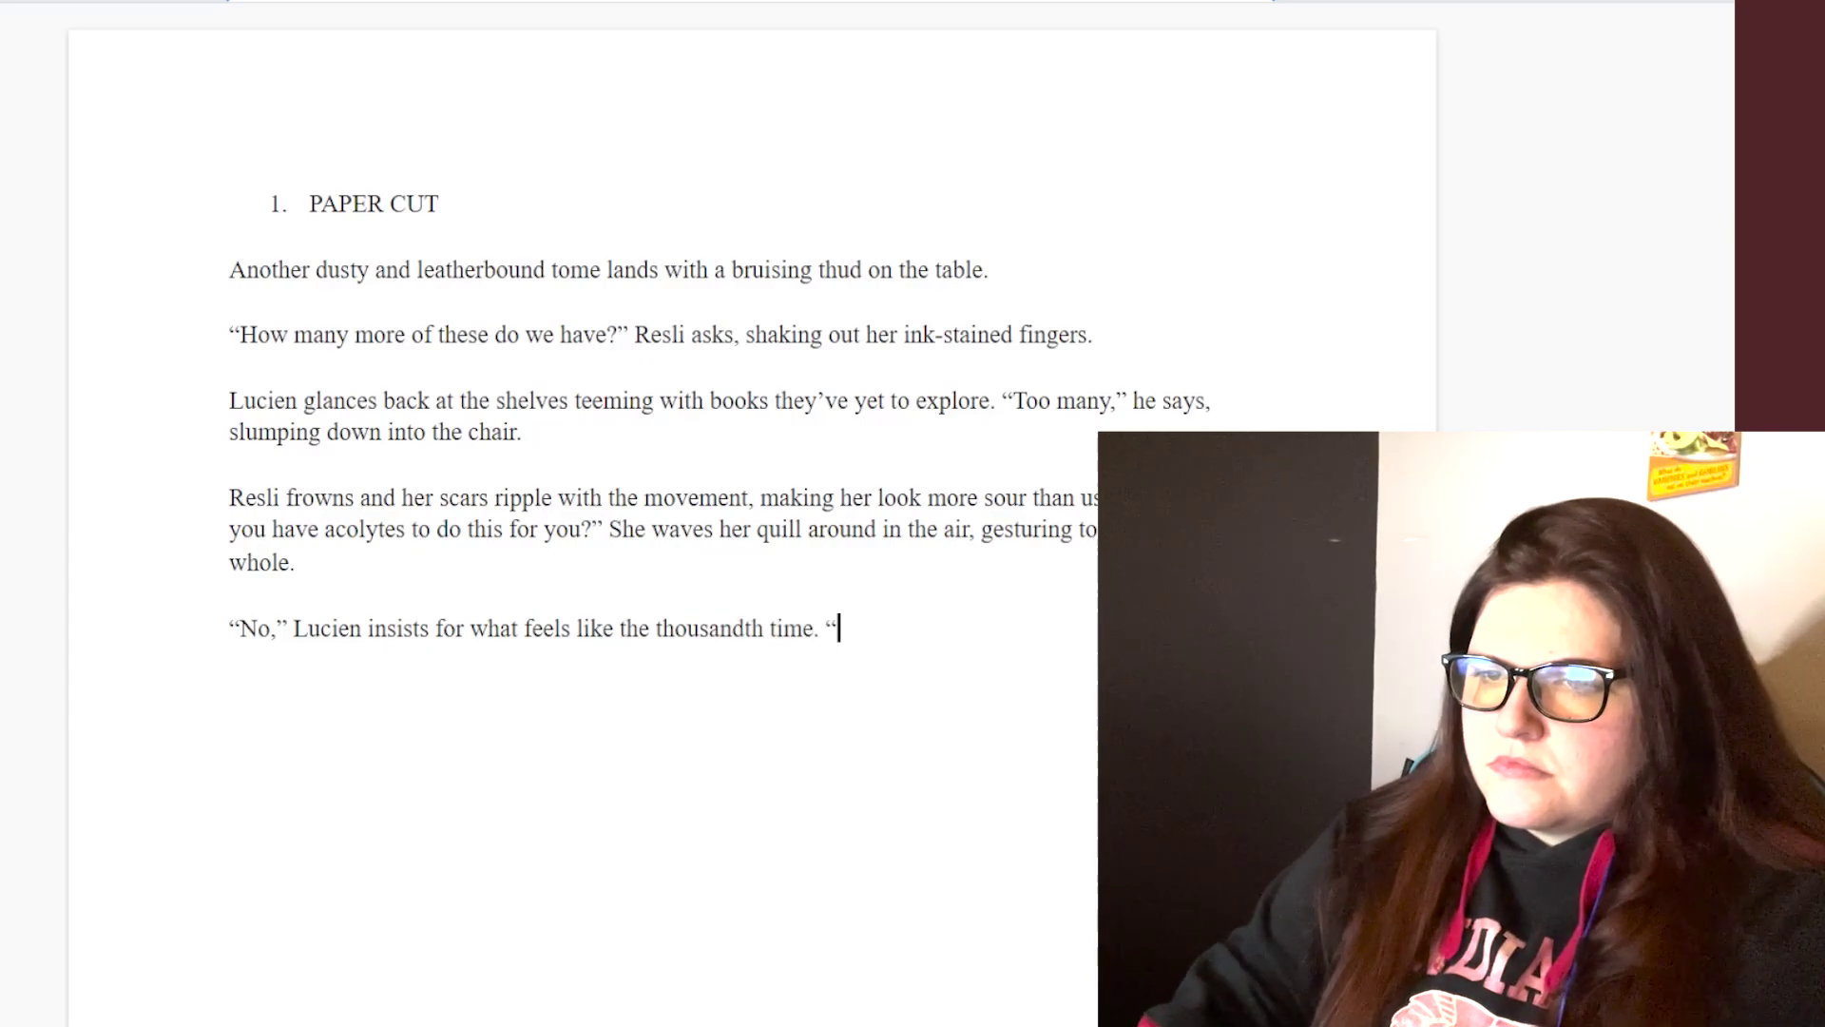
type("And for the last time,be here, you can leave.\" He rips")
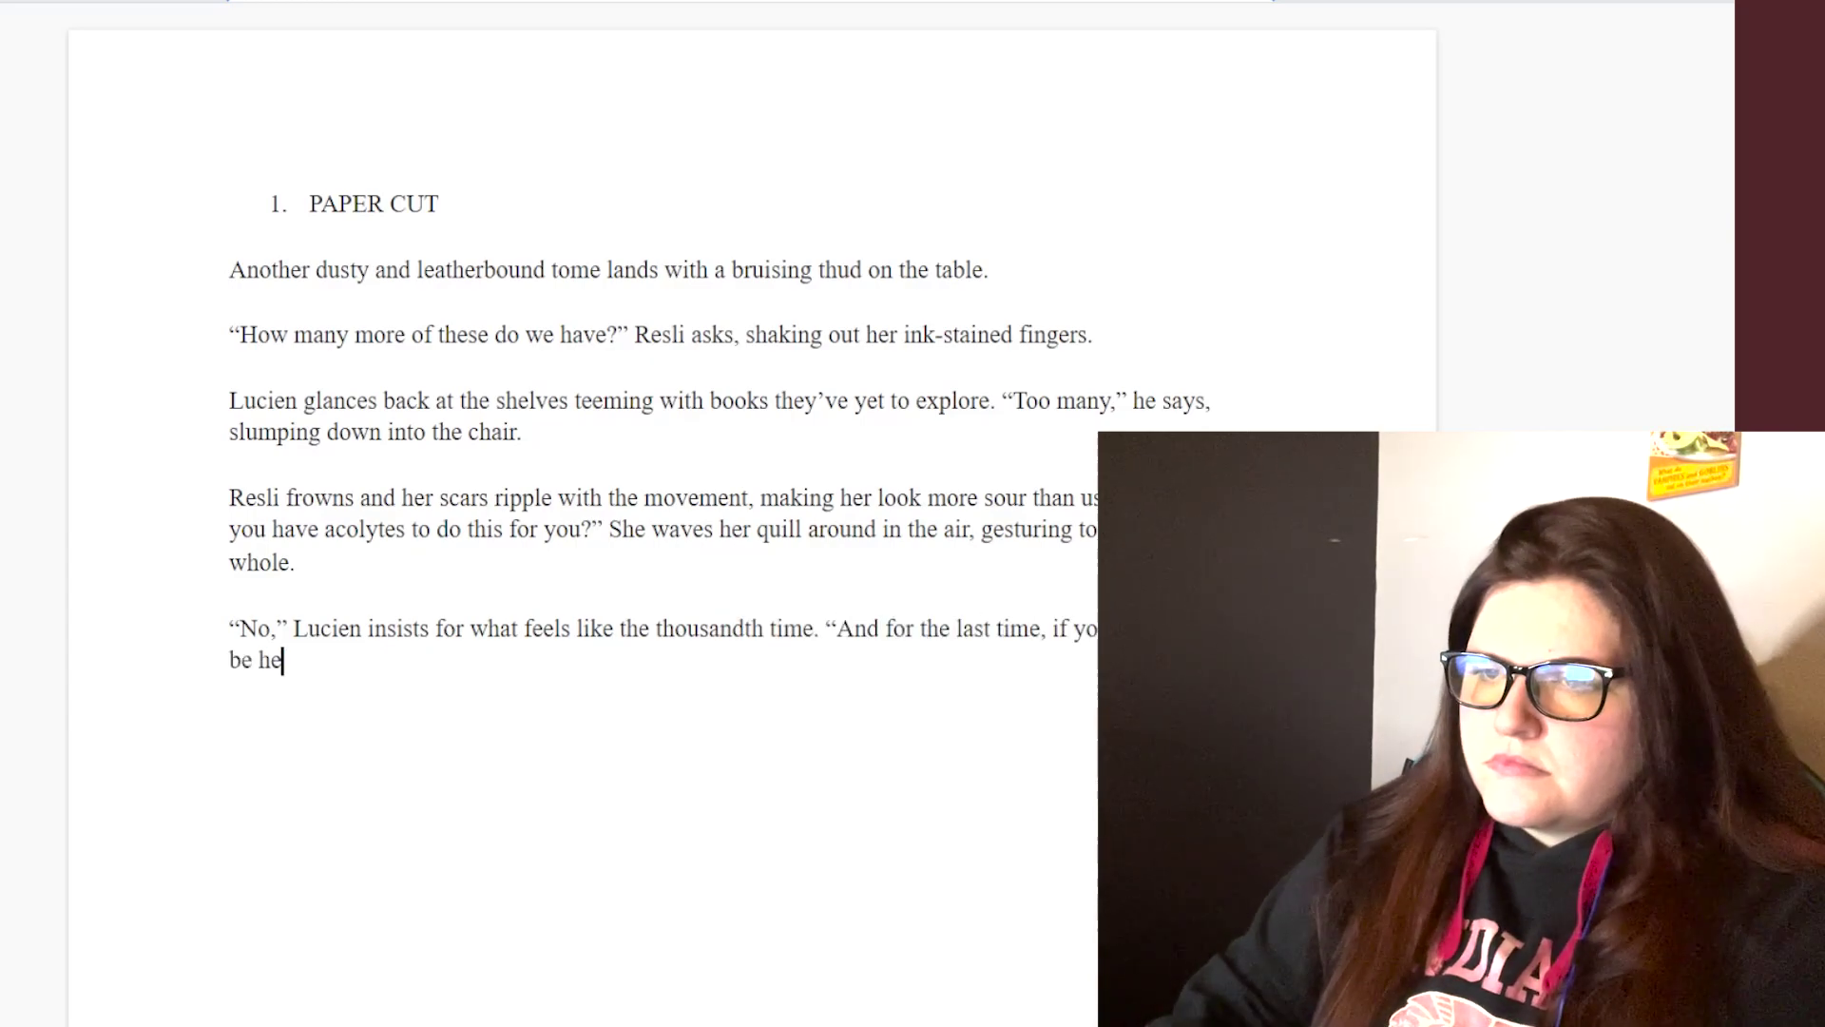
key("BackSpace")
key("BackSpace")
key("BackSpace")
key("BackSpace")
key("BackSpace")
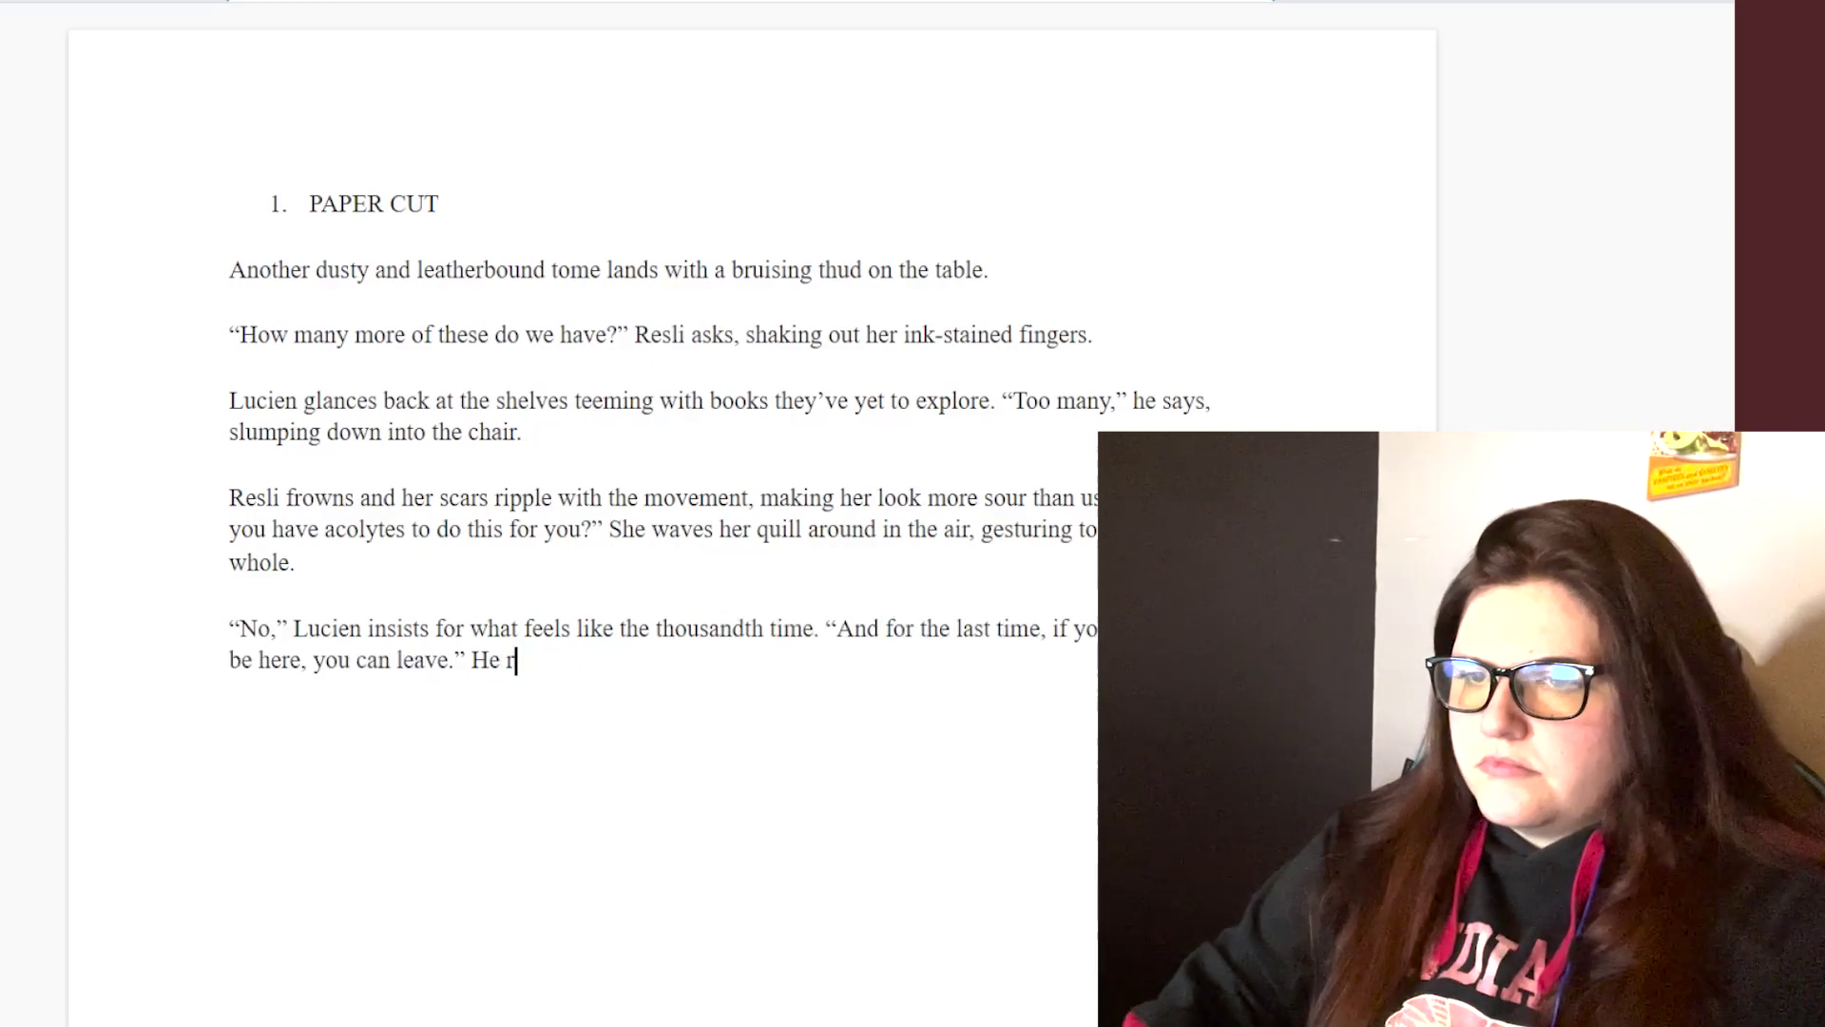
type("pulls the tome closer,")
key("BackSpace")
key("BackSpace")
key("BackSpace")
key("BackSpace")
key("BackSpace")
key("BackSpace")
key("BackSpace")
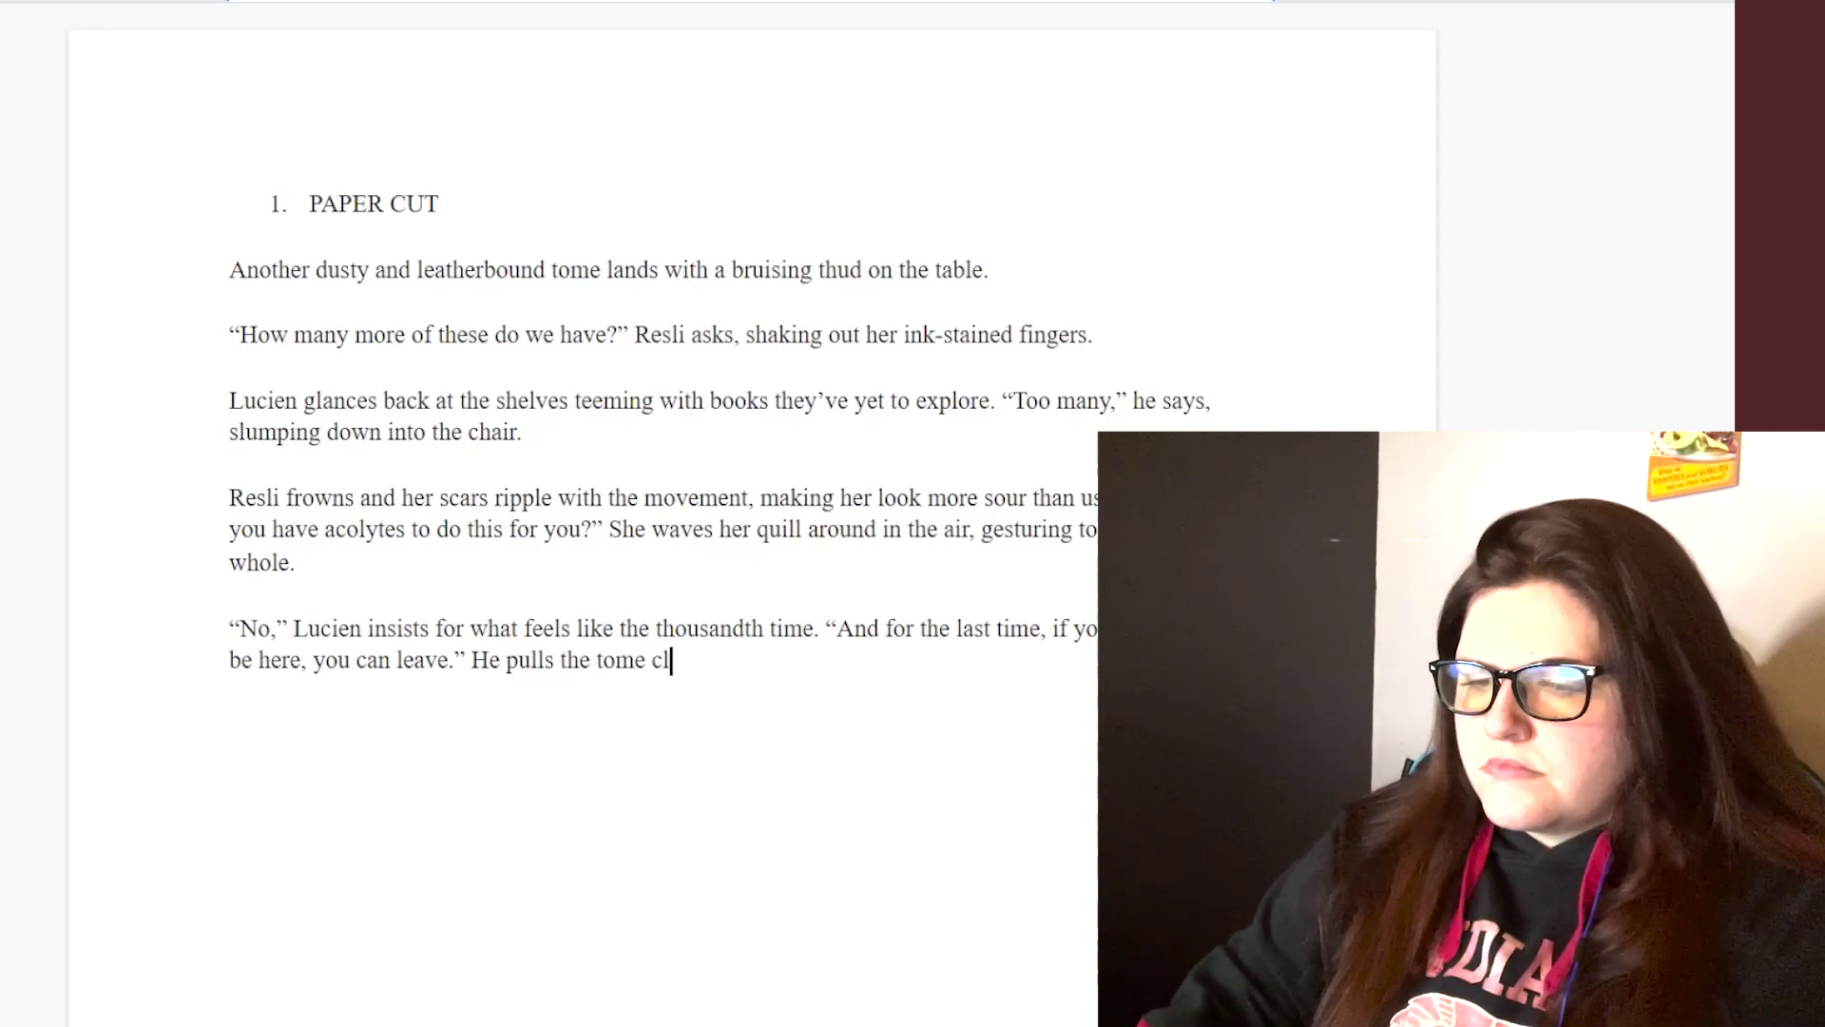
type("losest to him into his lap and ")
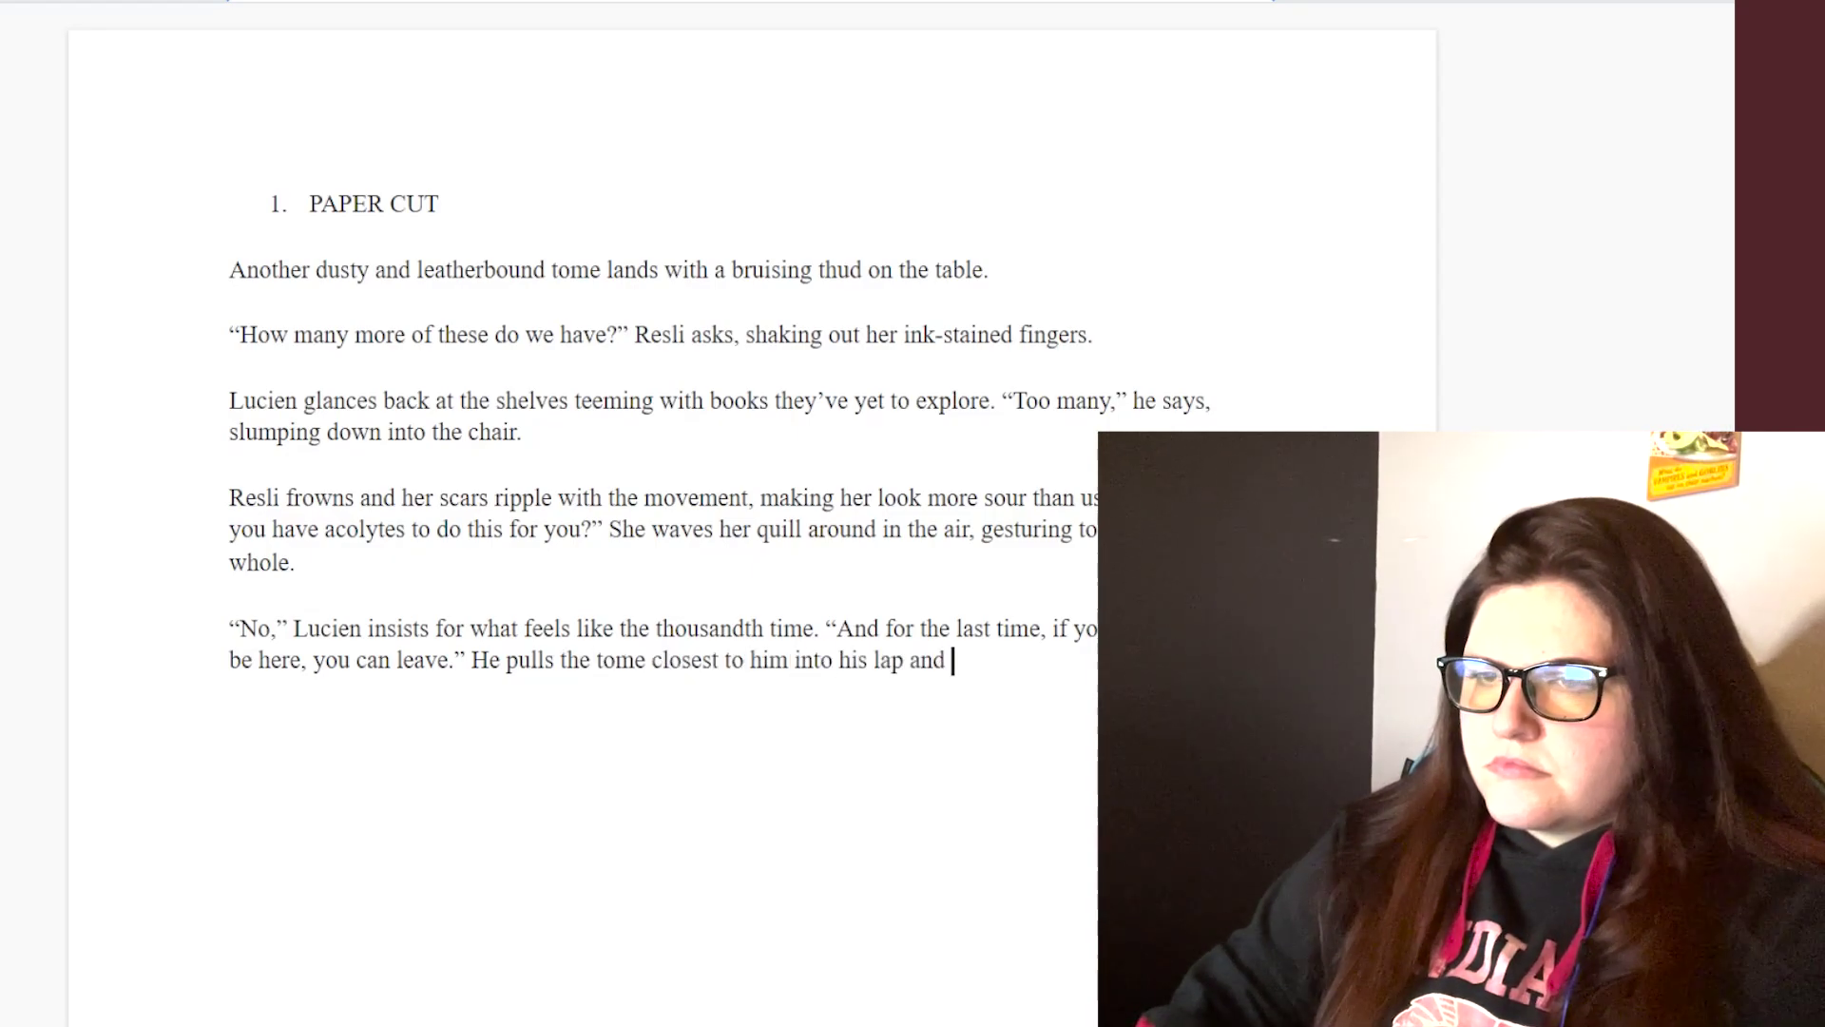
type("to the back i")
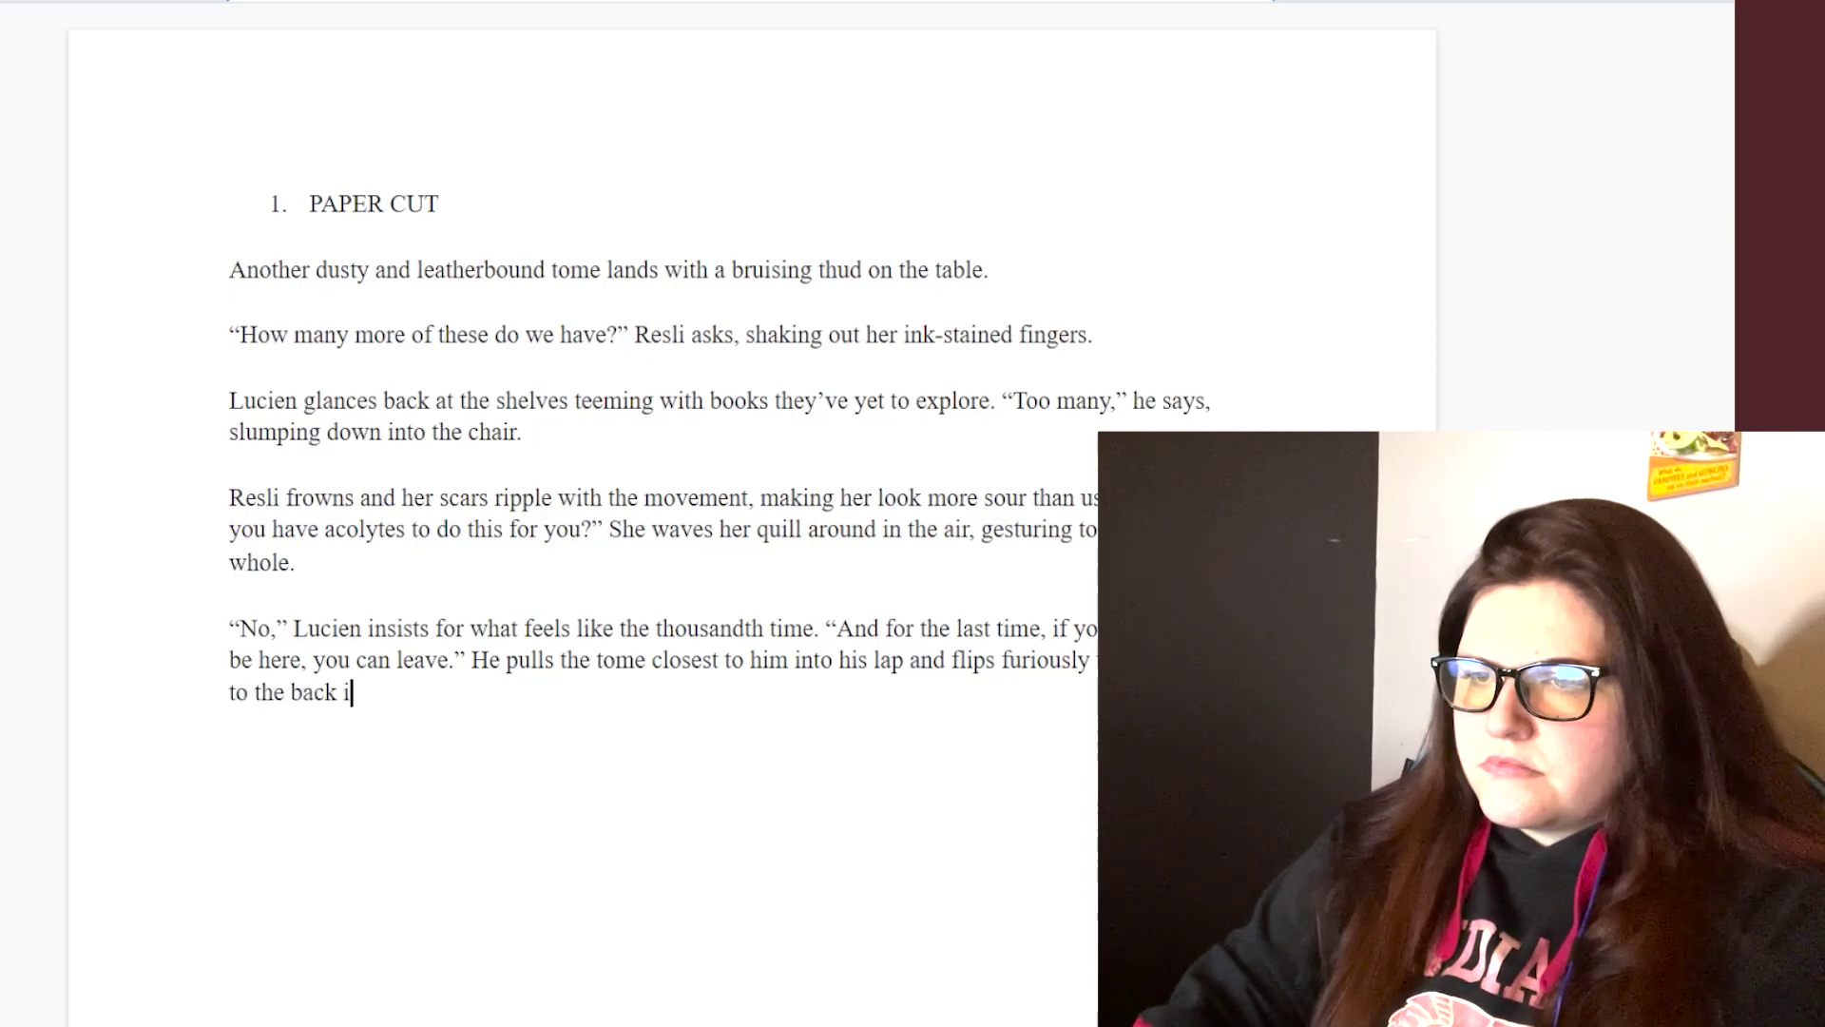
type("ndex. A name. He needs a name.")
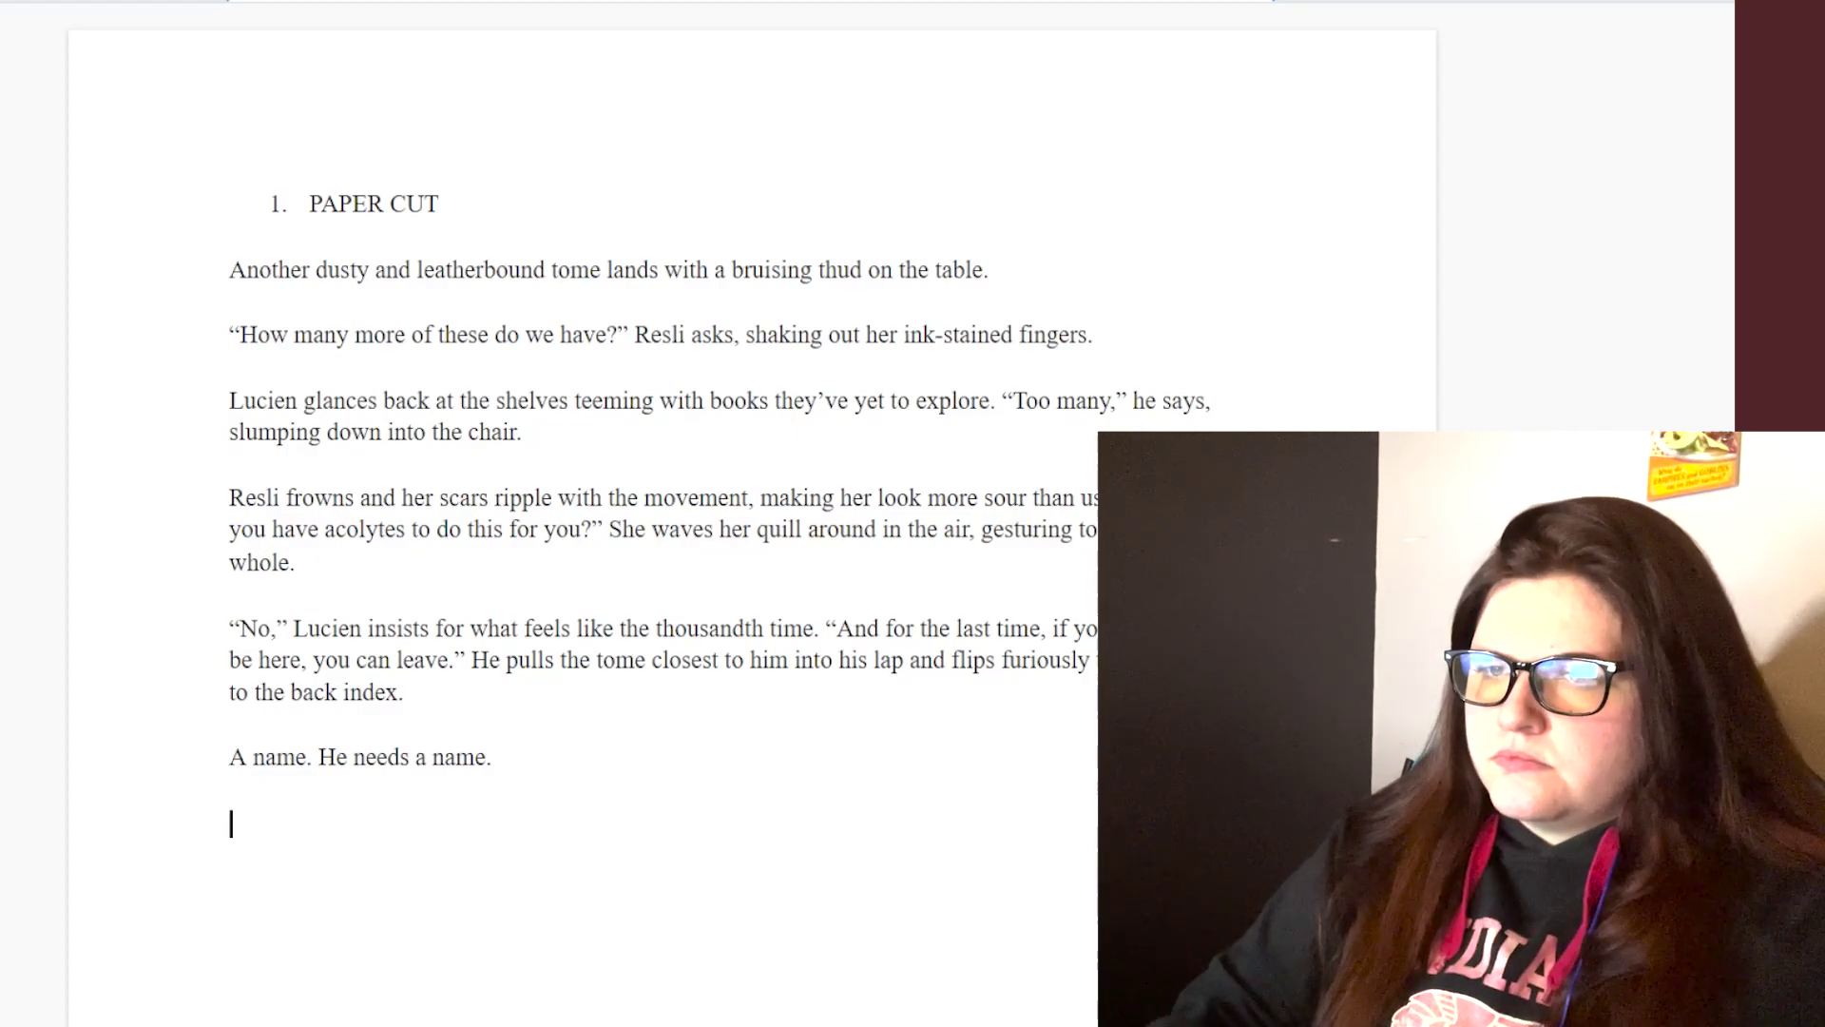
type("Frustration and ang")
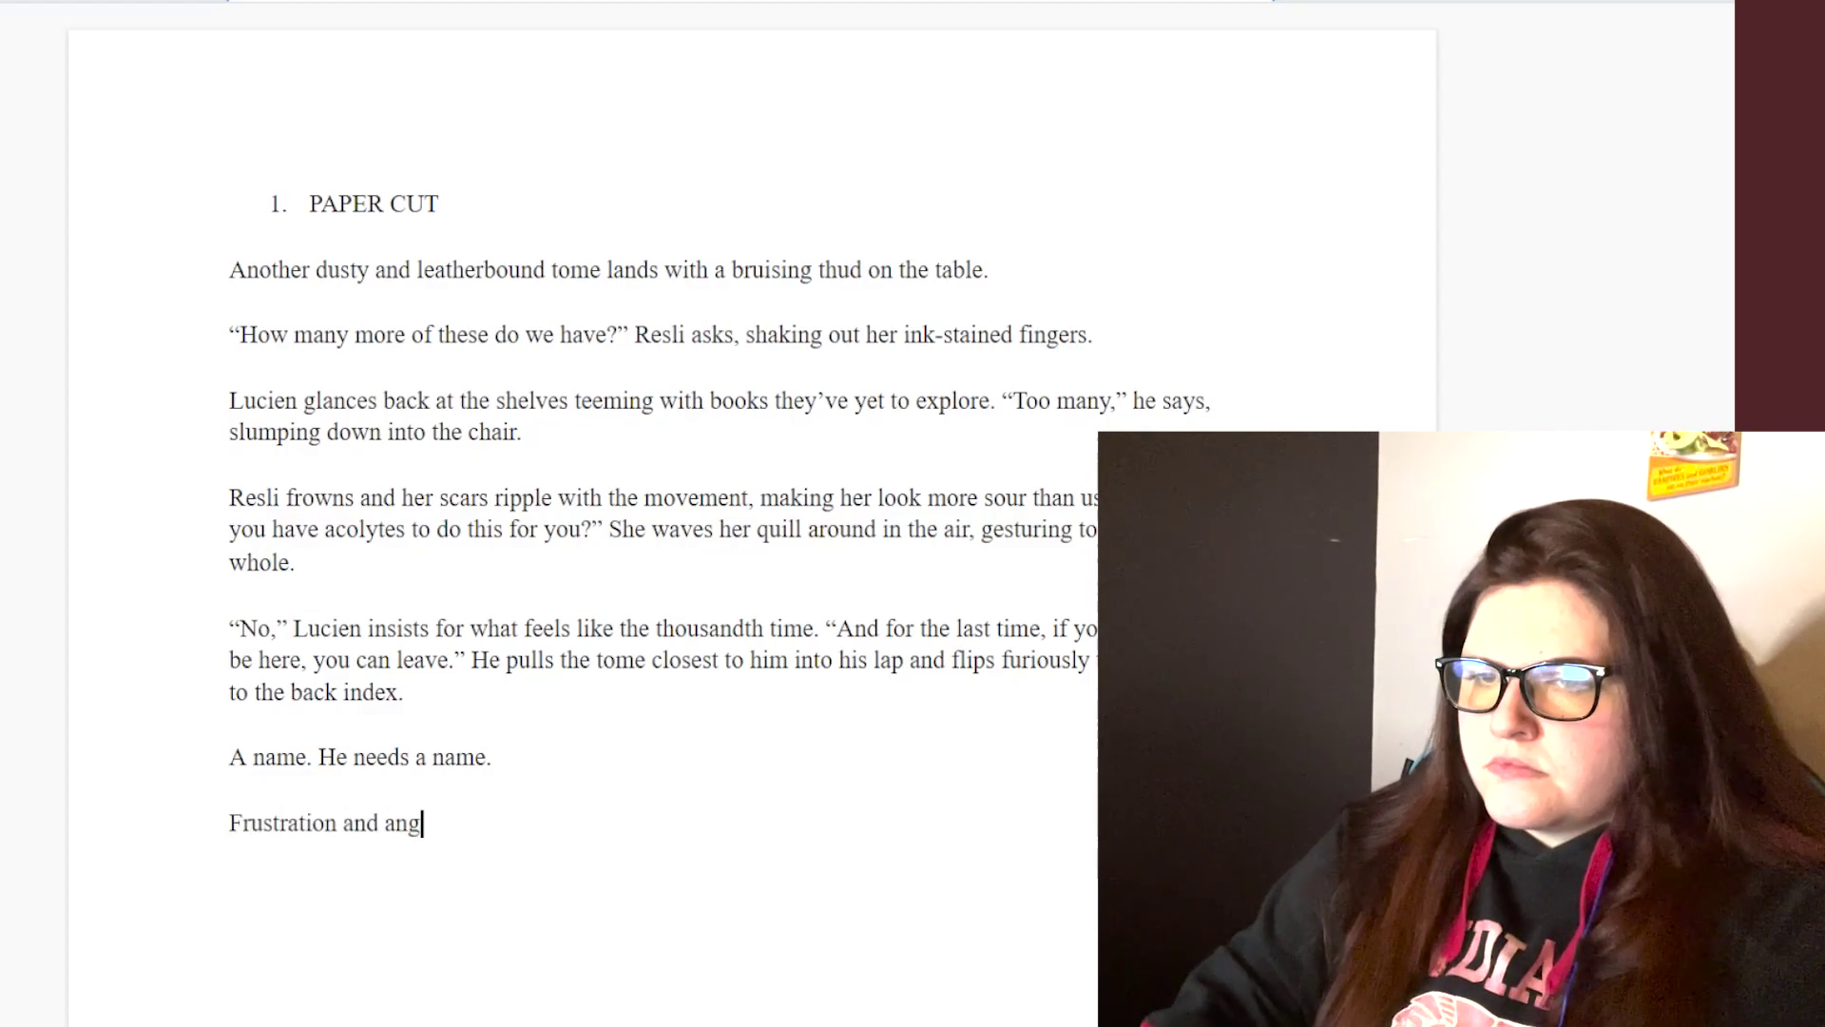
type("er boil up, tearing at the barely healed")
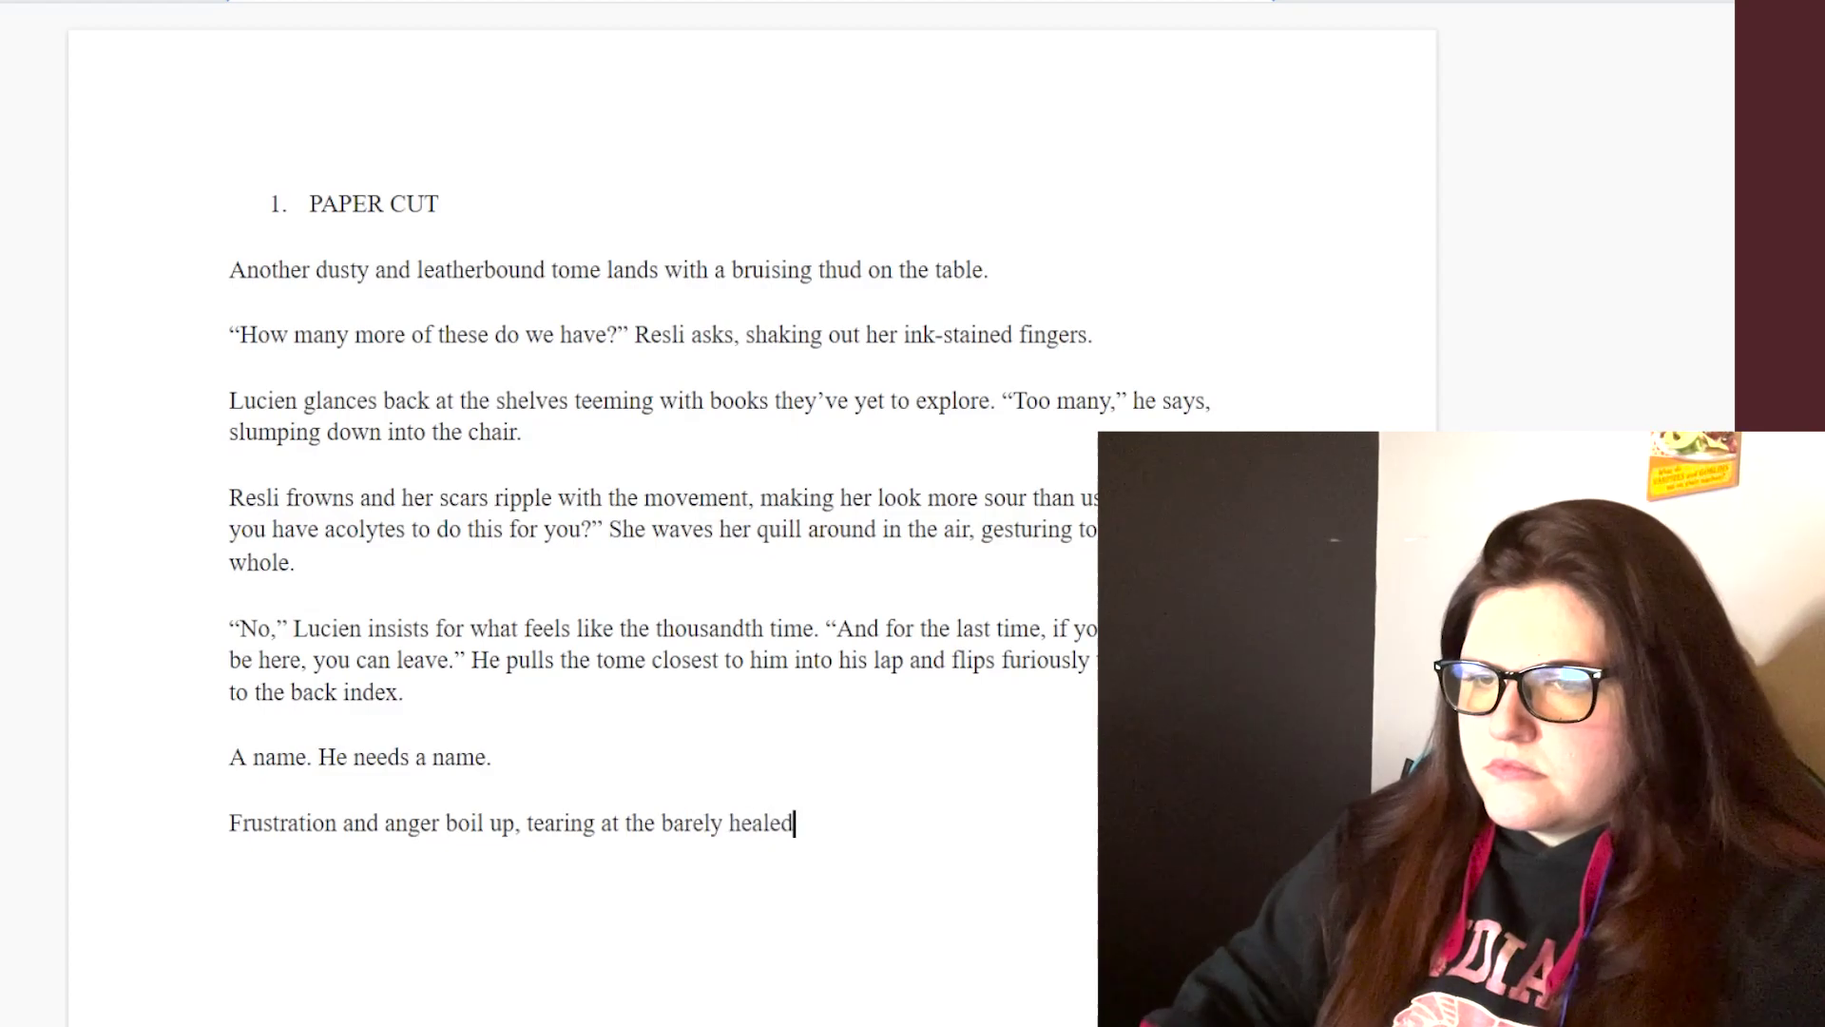
type(" scars left on his heart. If")
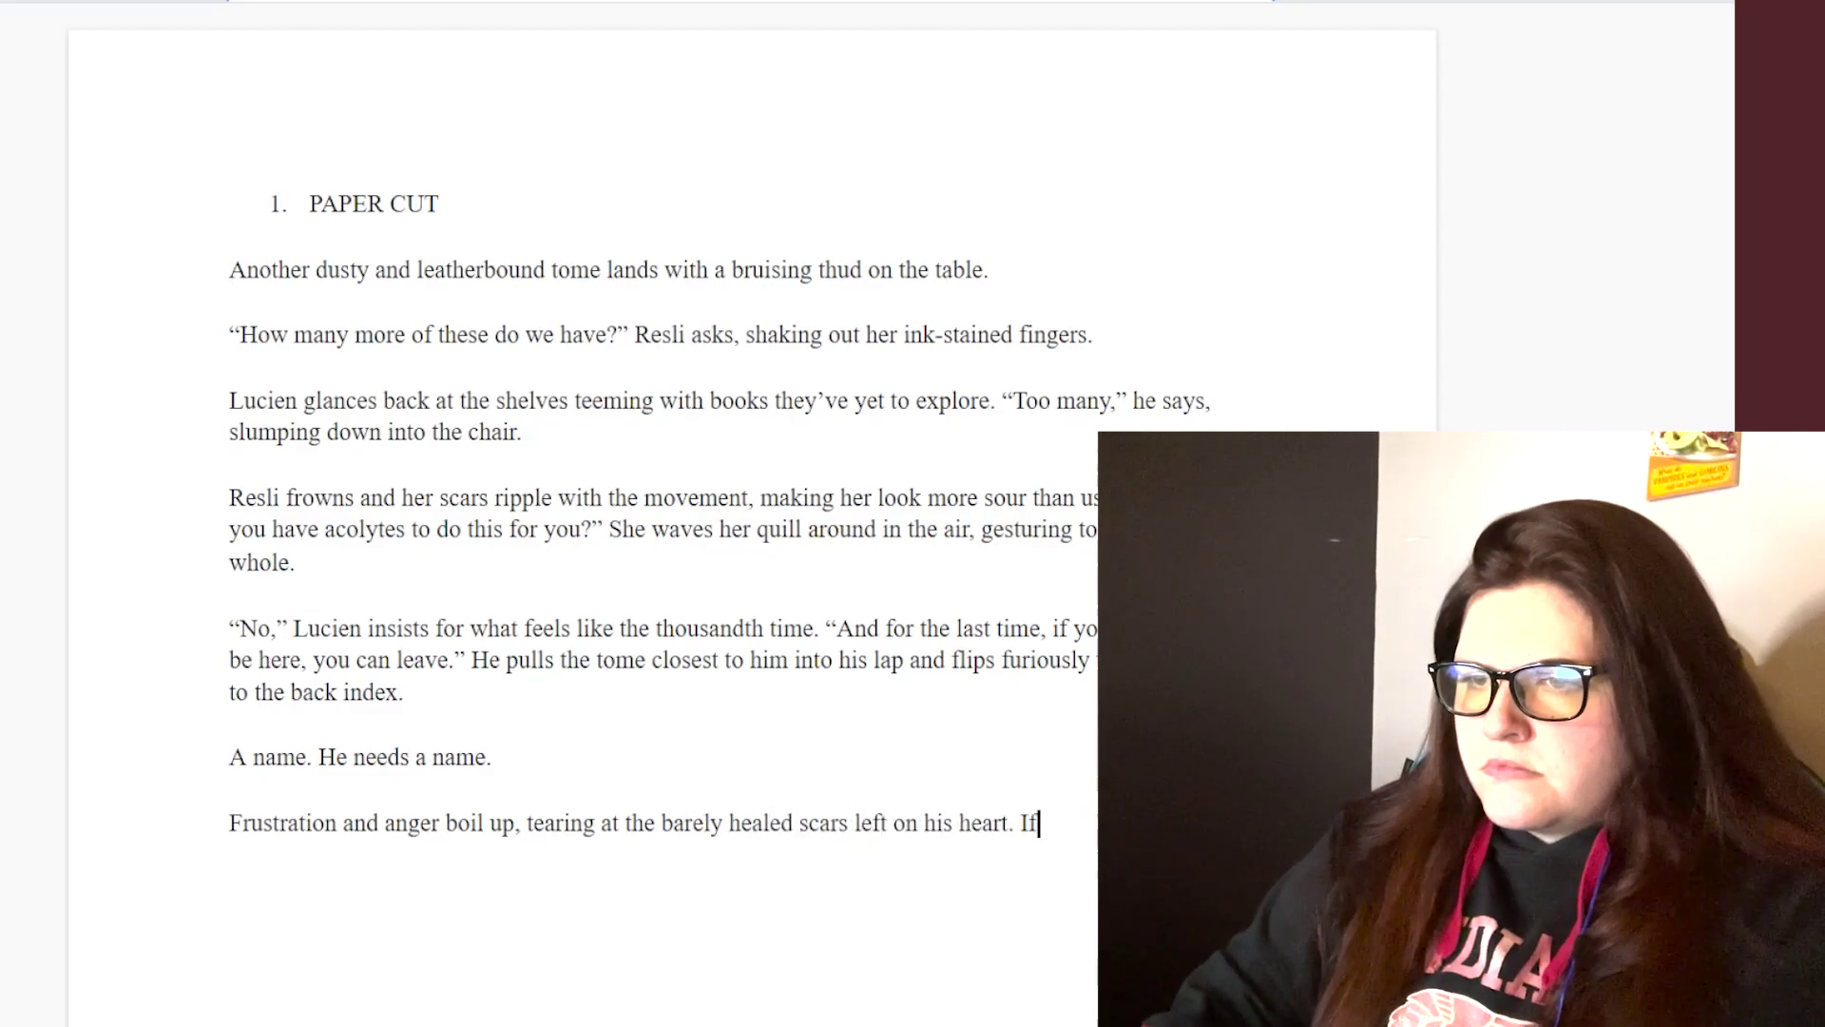
type(" only, ")
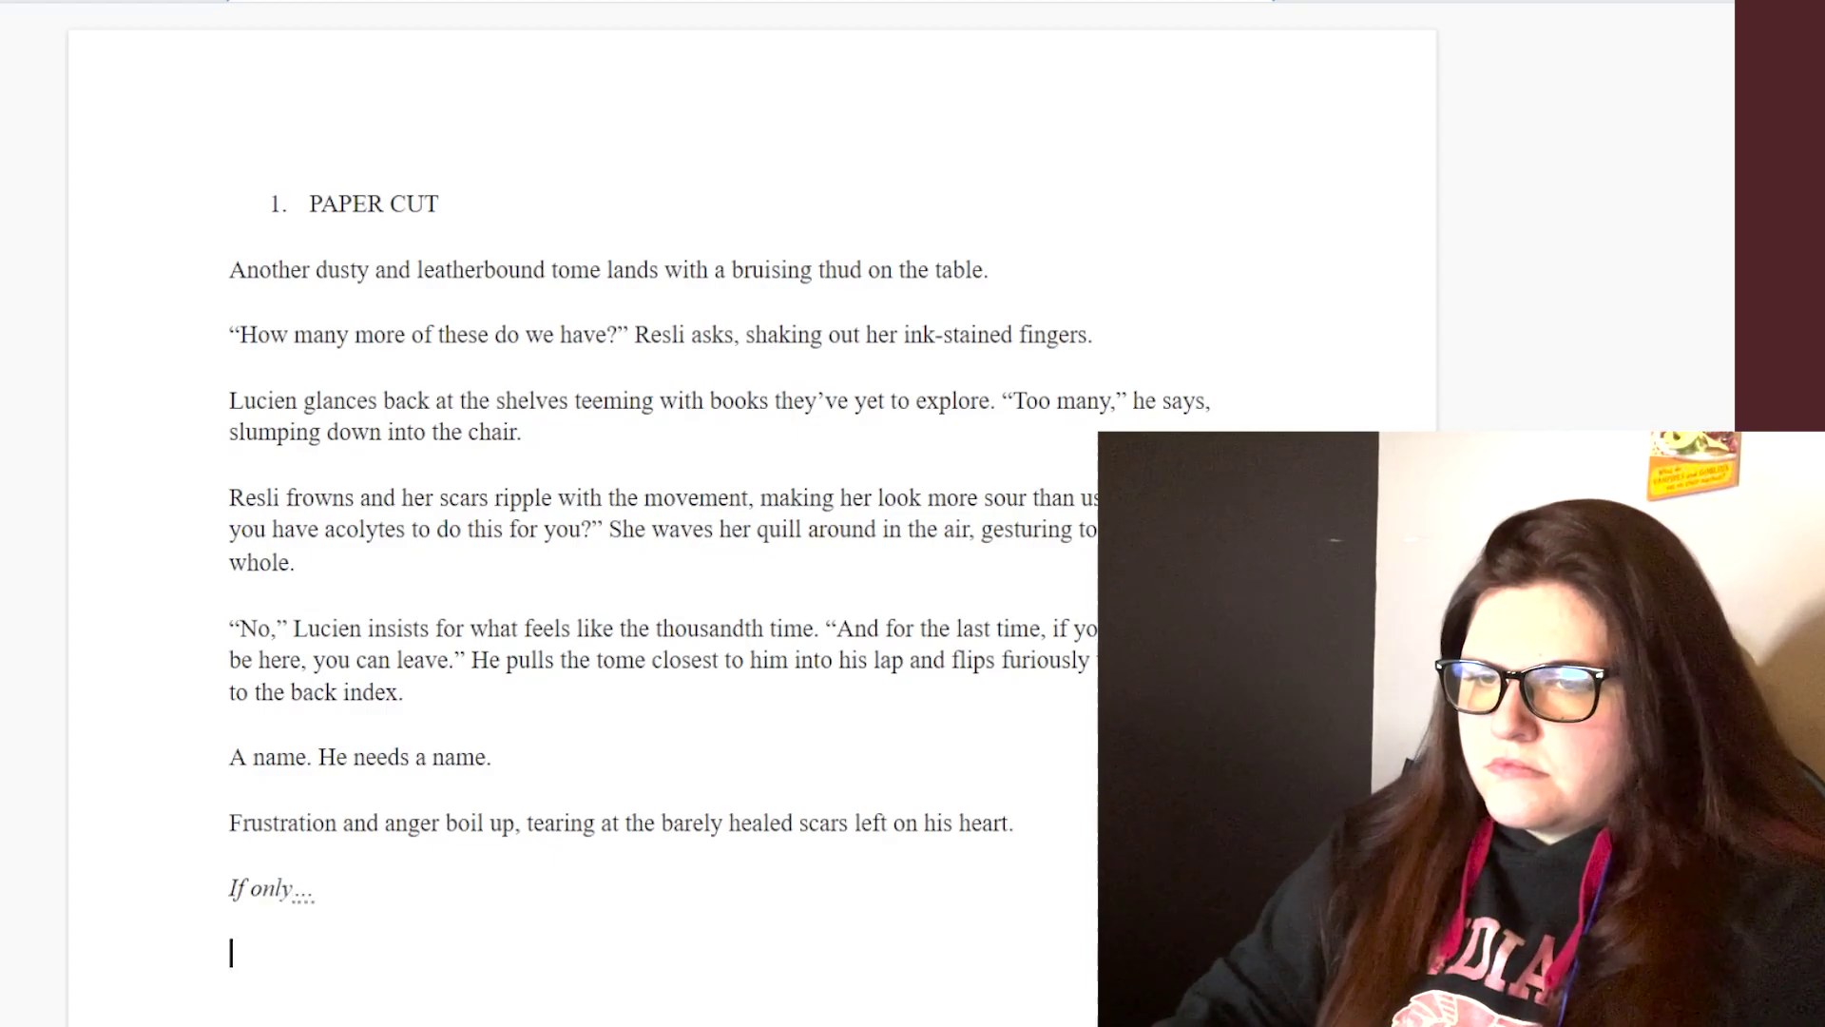
type("o. He refuses to think like tha")
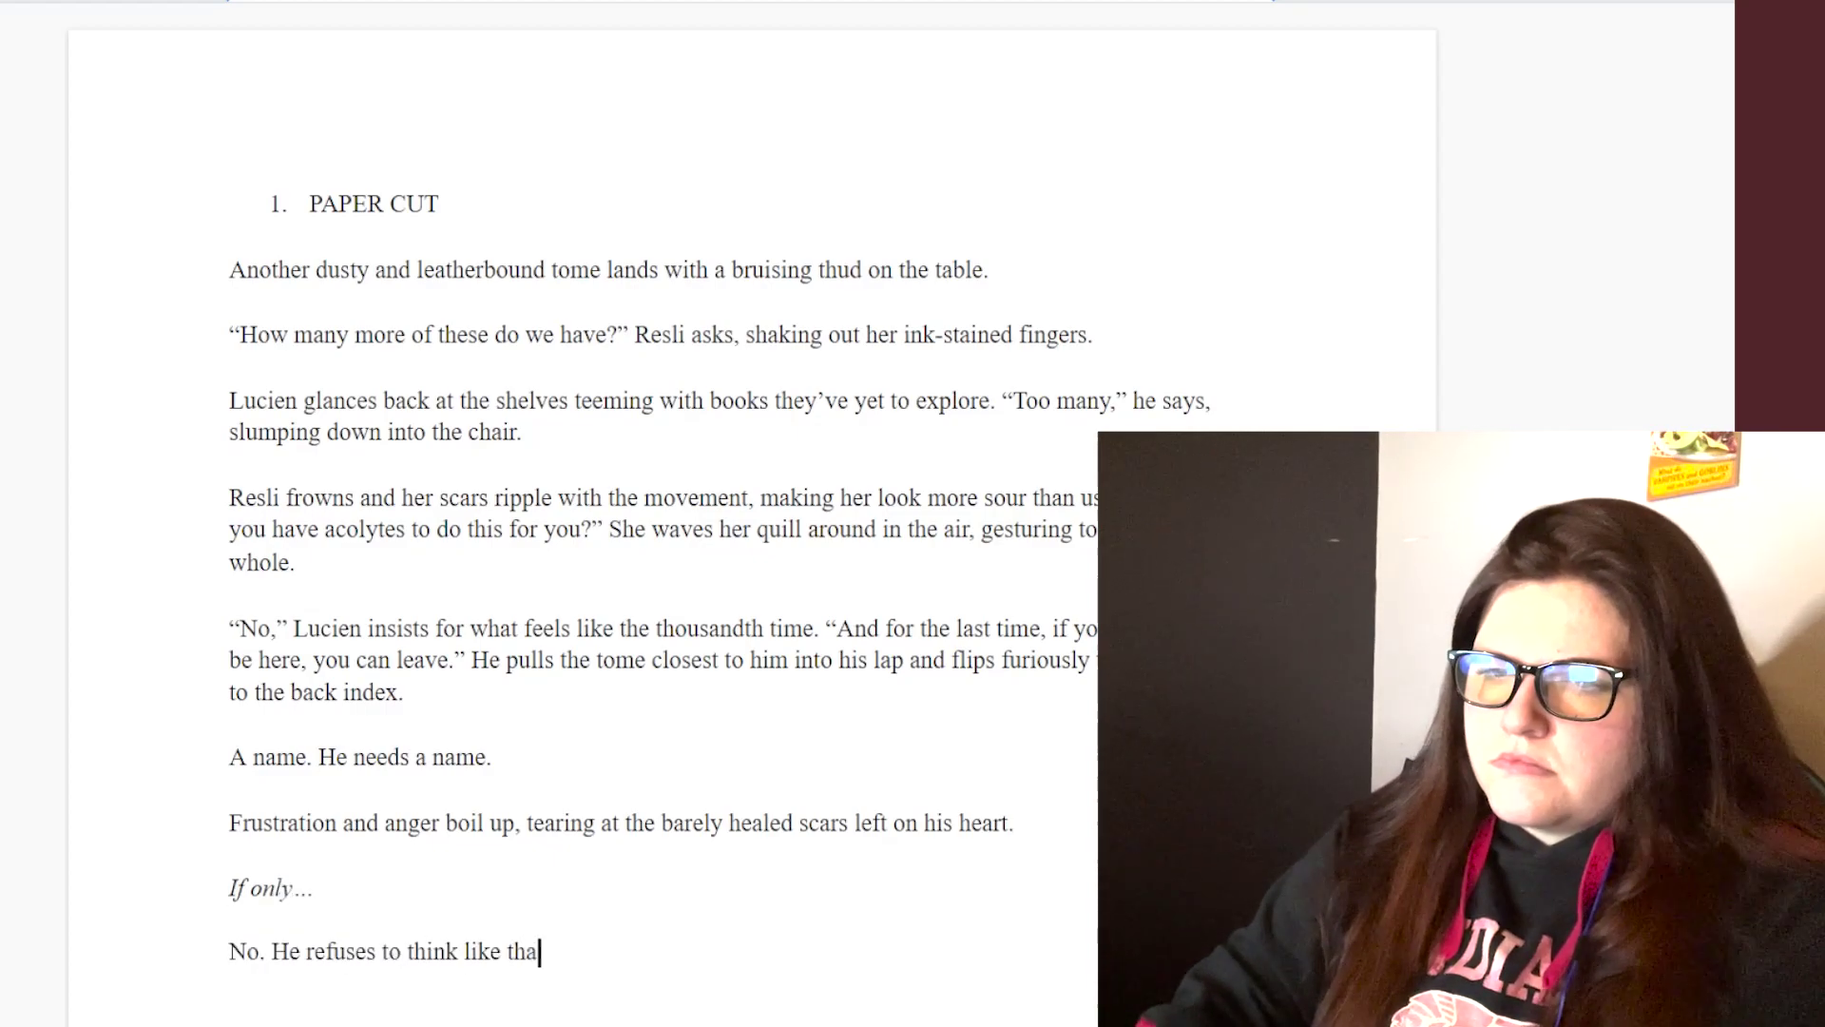
type("t. There isnt';")
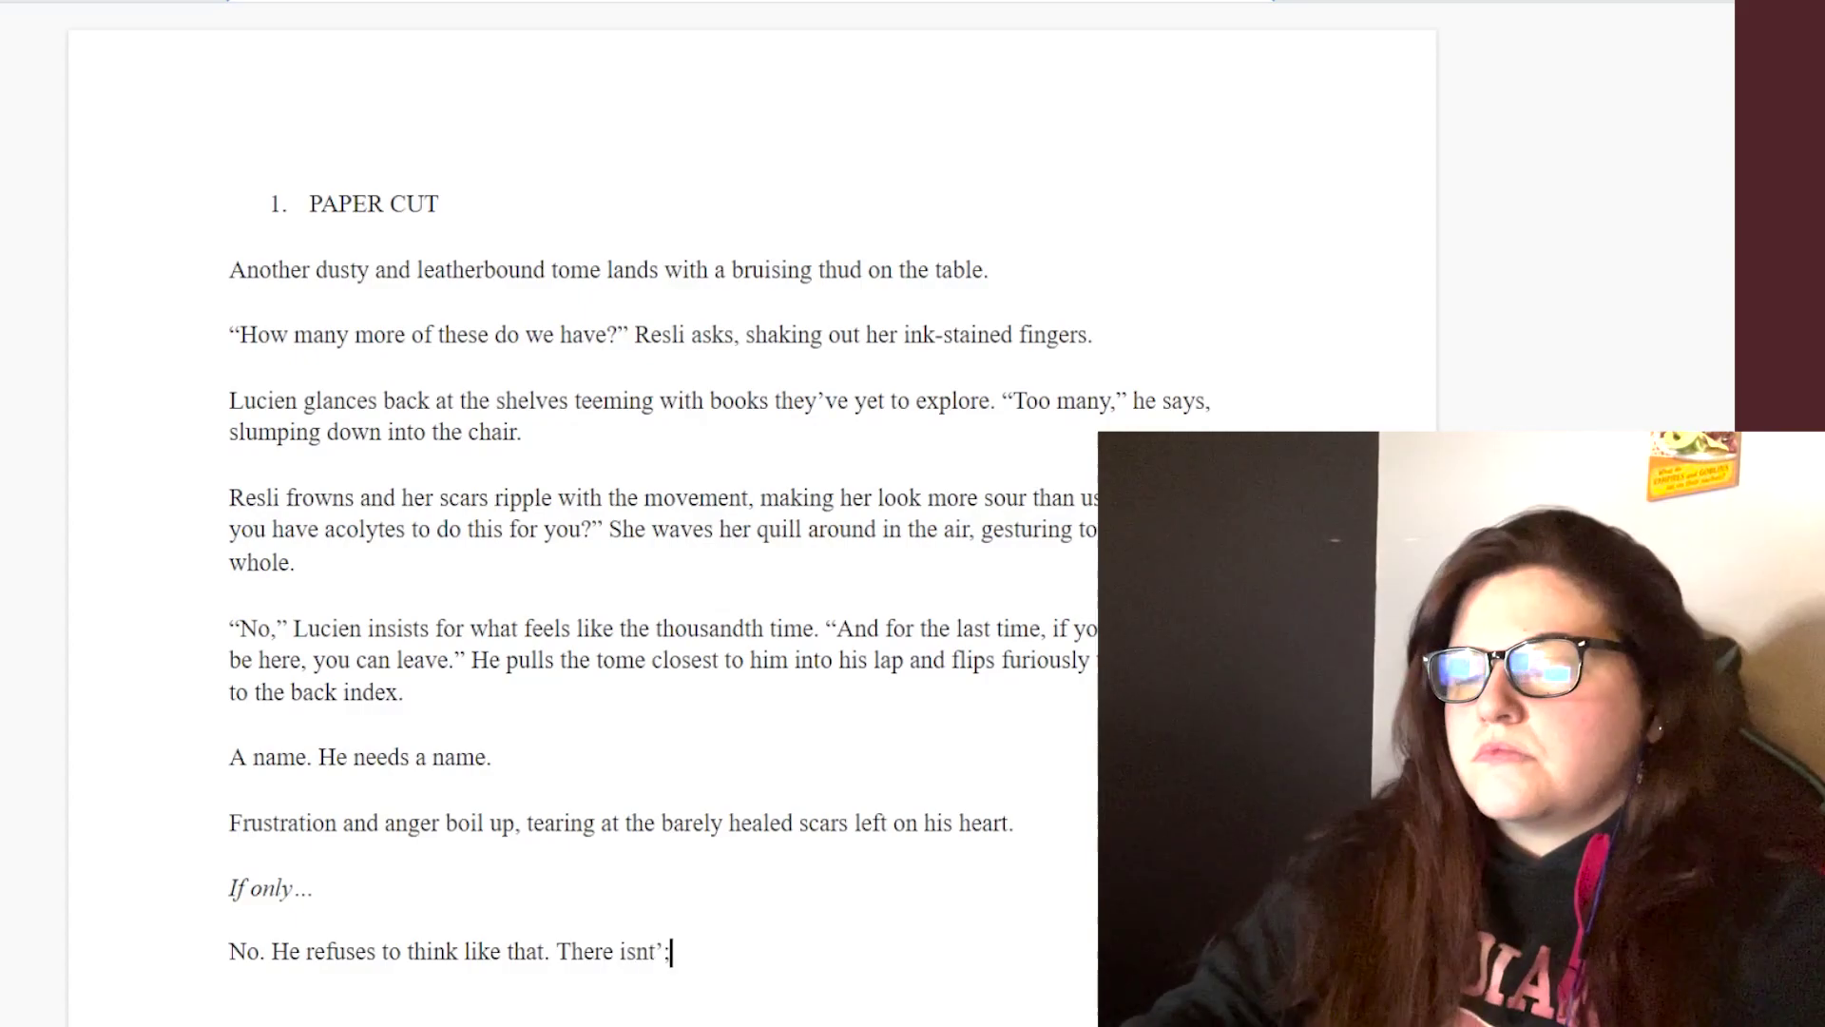
type("ime")
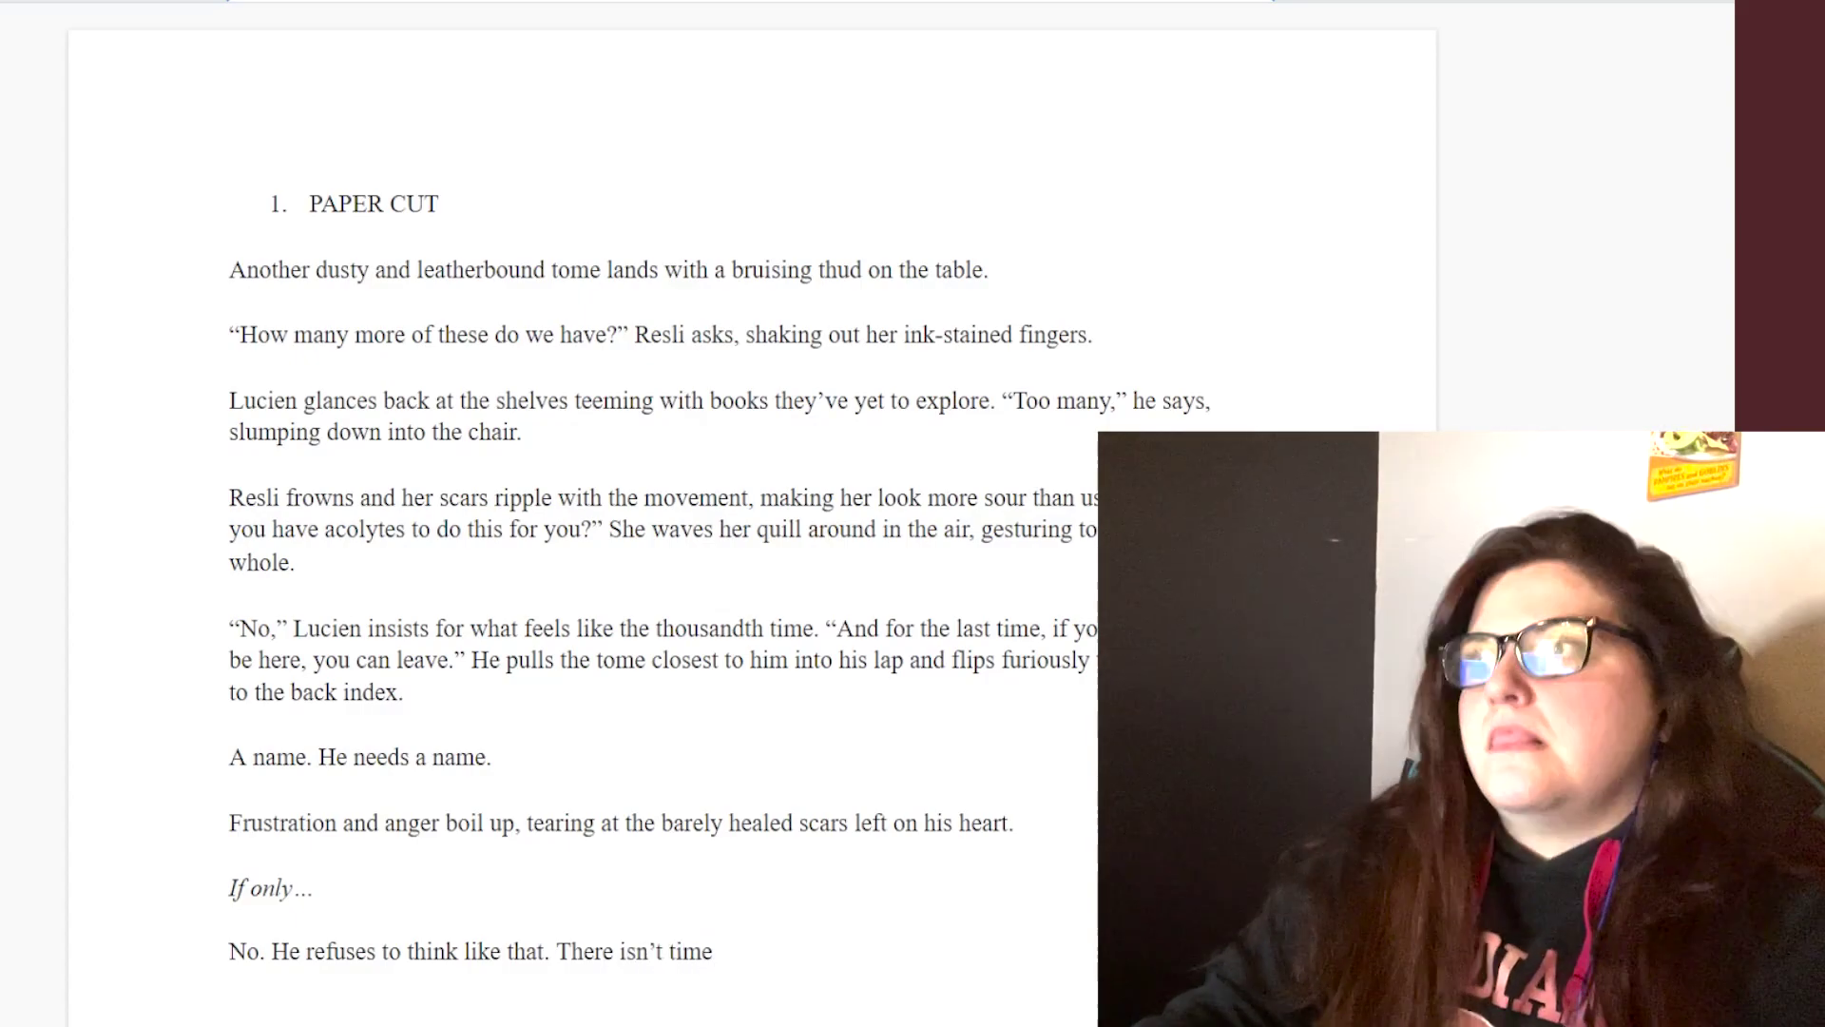
type(" to wallow in the")
type(" past hurt")
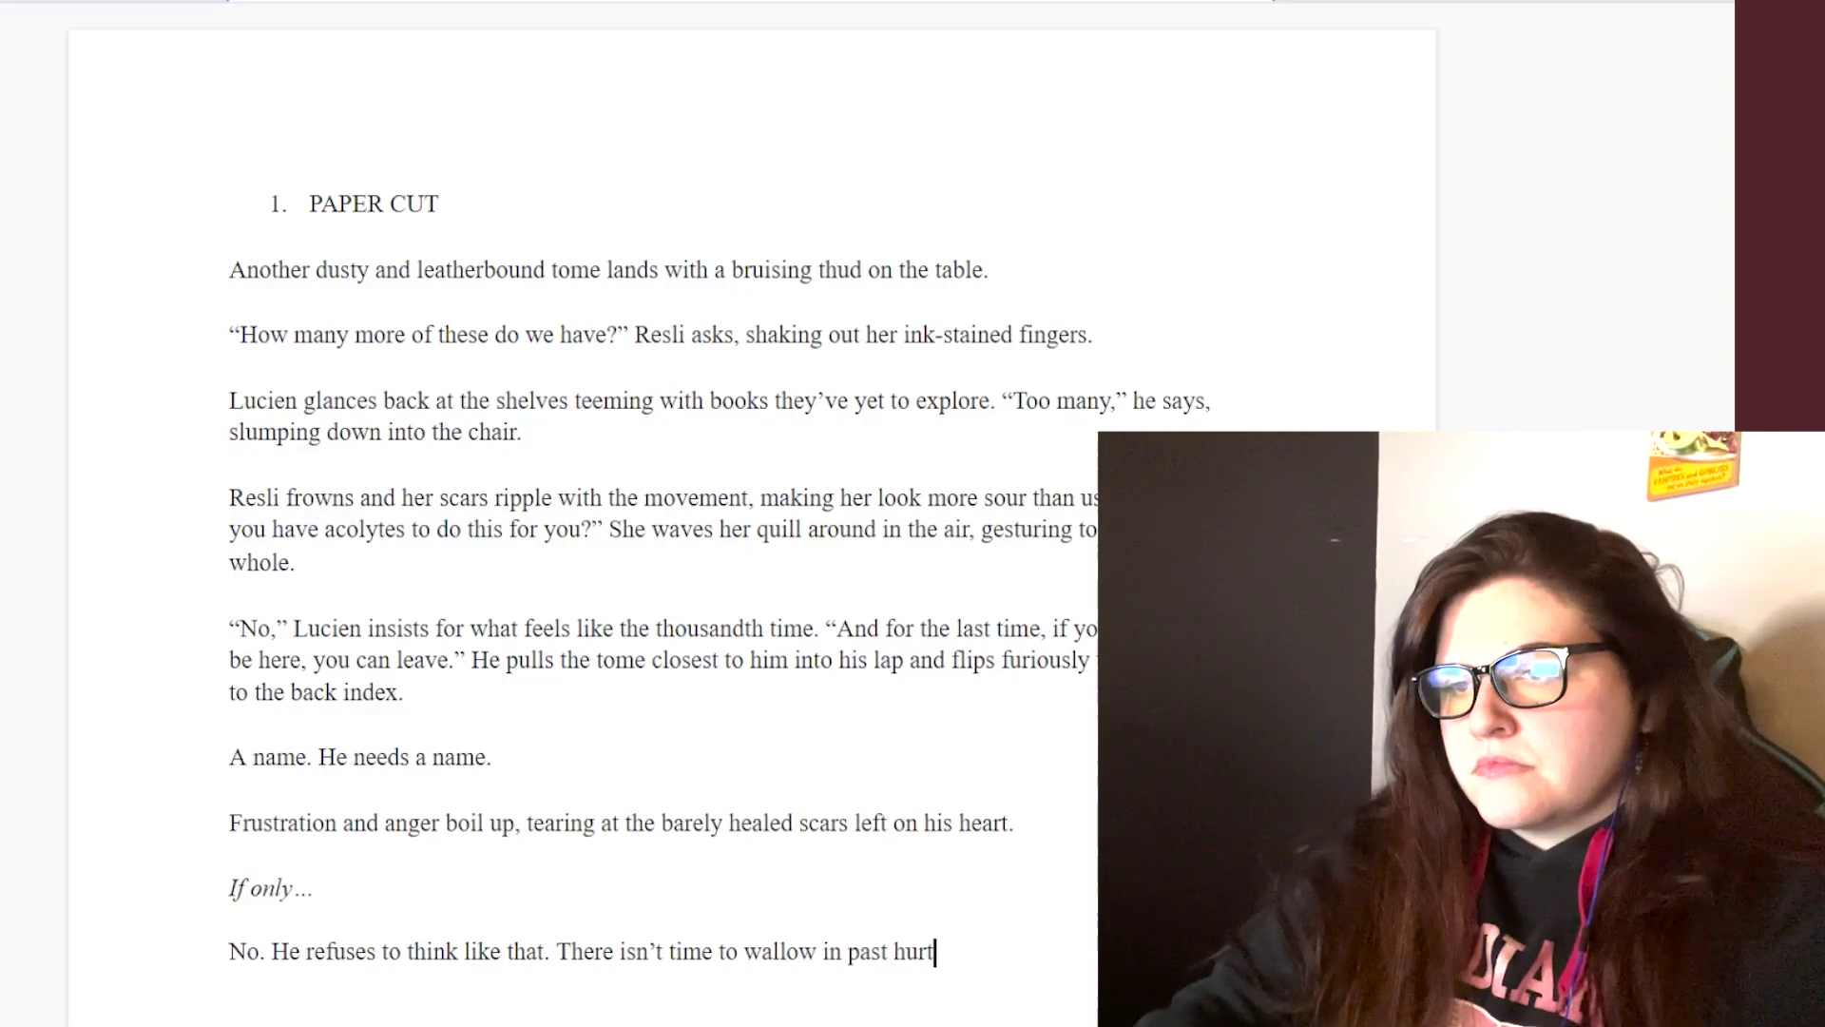
- Complete Lucien's refusal with "the past, in his grief." and begin a new paragraph
key("BackSpace")
key("BackSpace")
key("BackSpace")
key("BackSpace")
key("BackSpace")
key("BackSpace")
key("BackSpace")
key("BackSpace")
type("the past, in his gr")
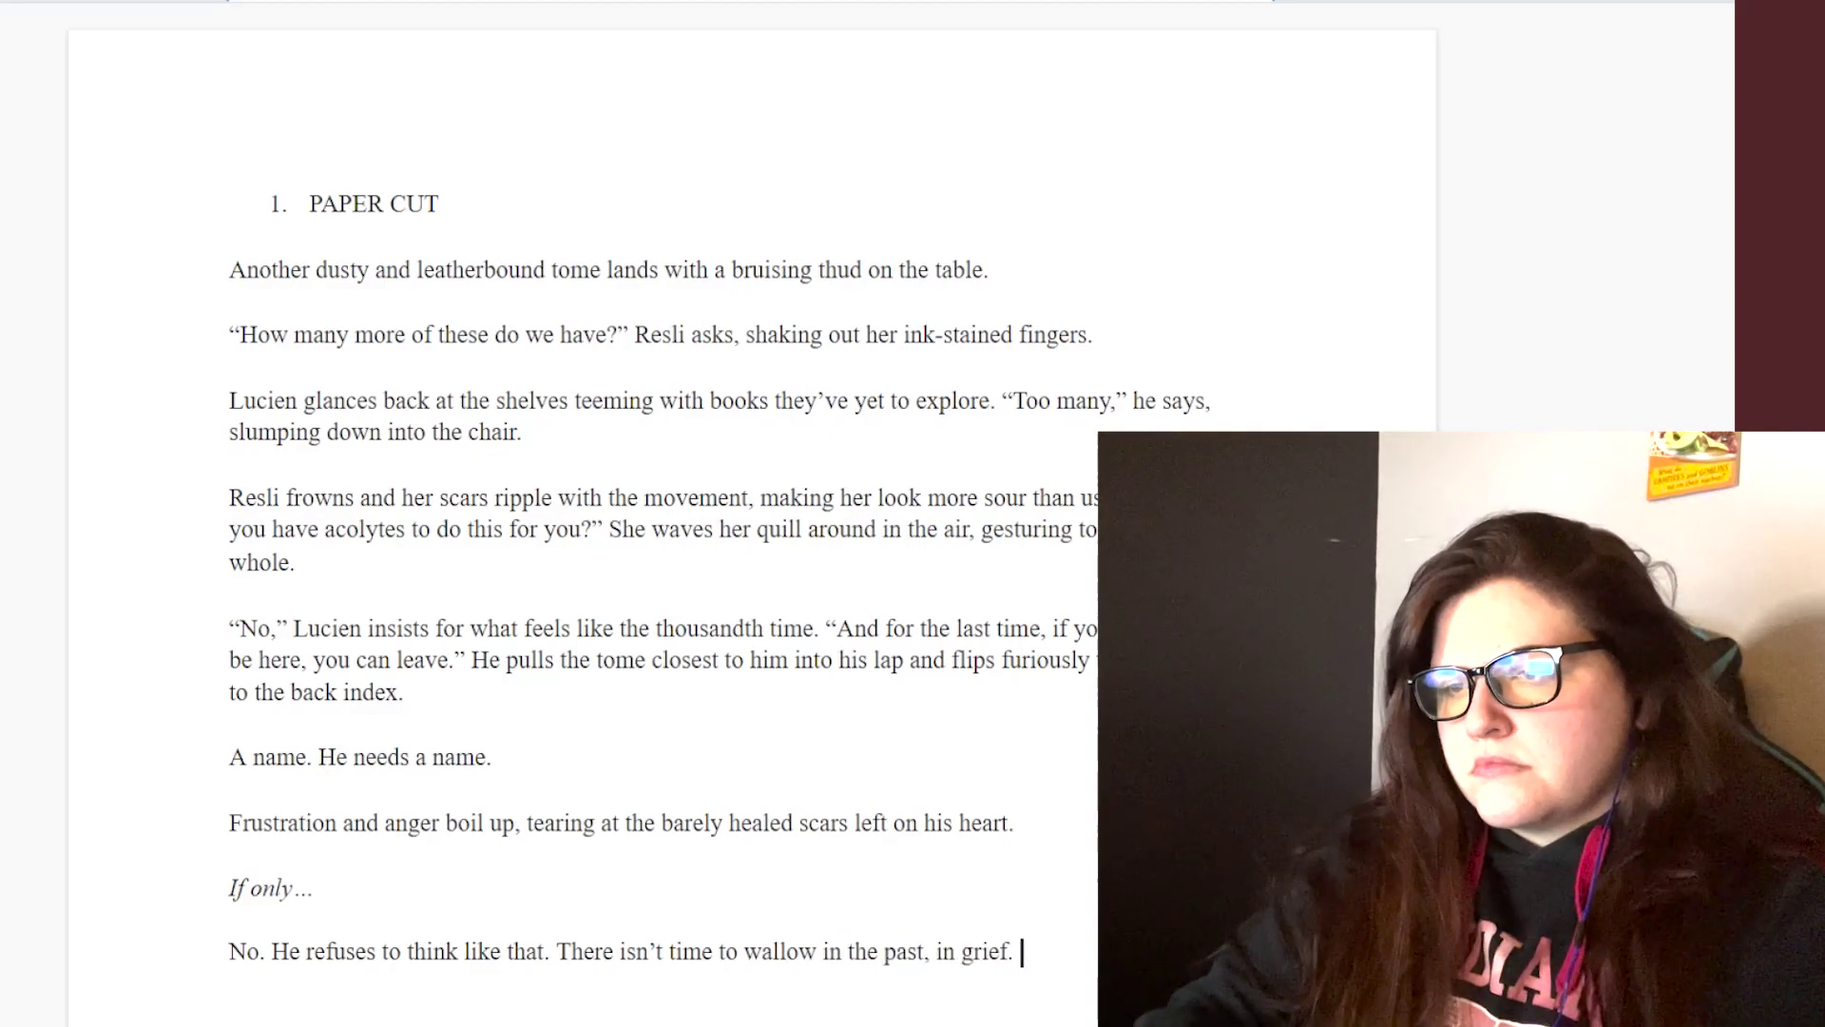
type("ief.")
key("Return")
key("Return")
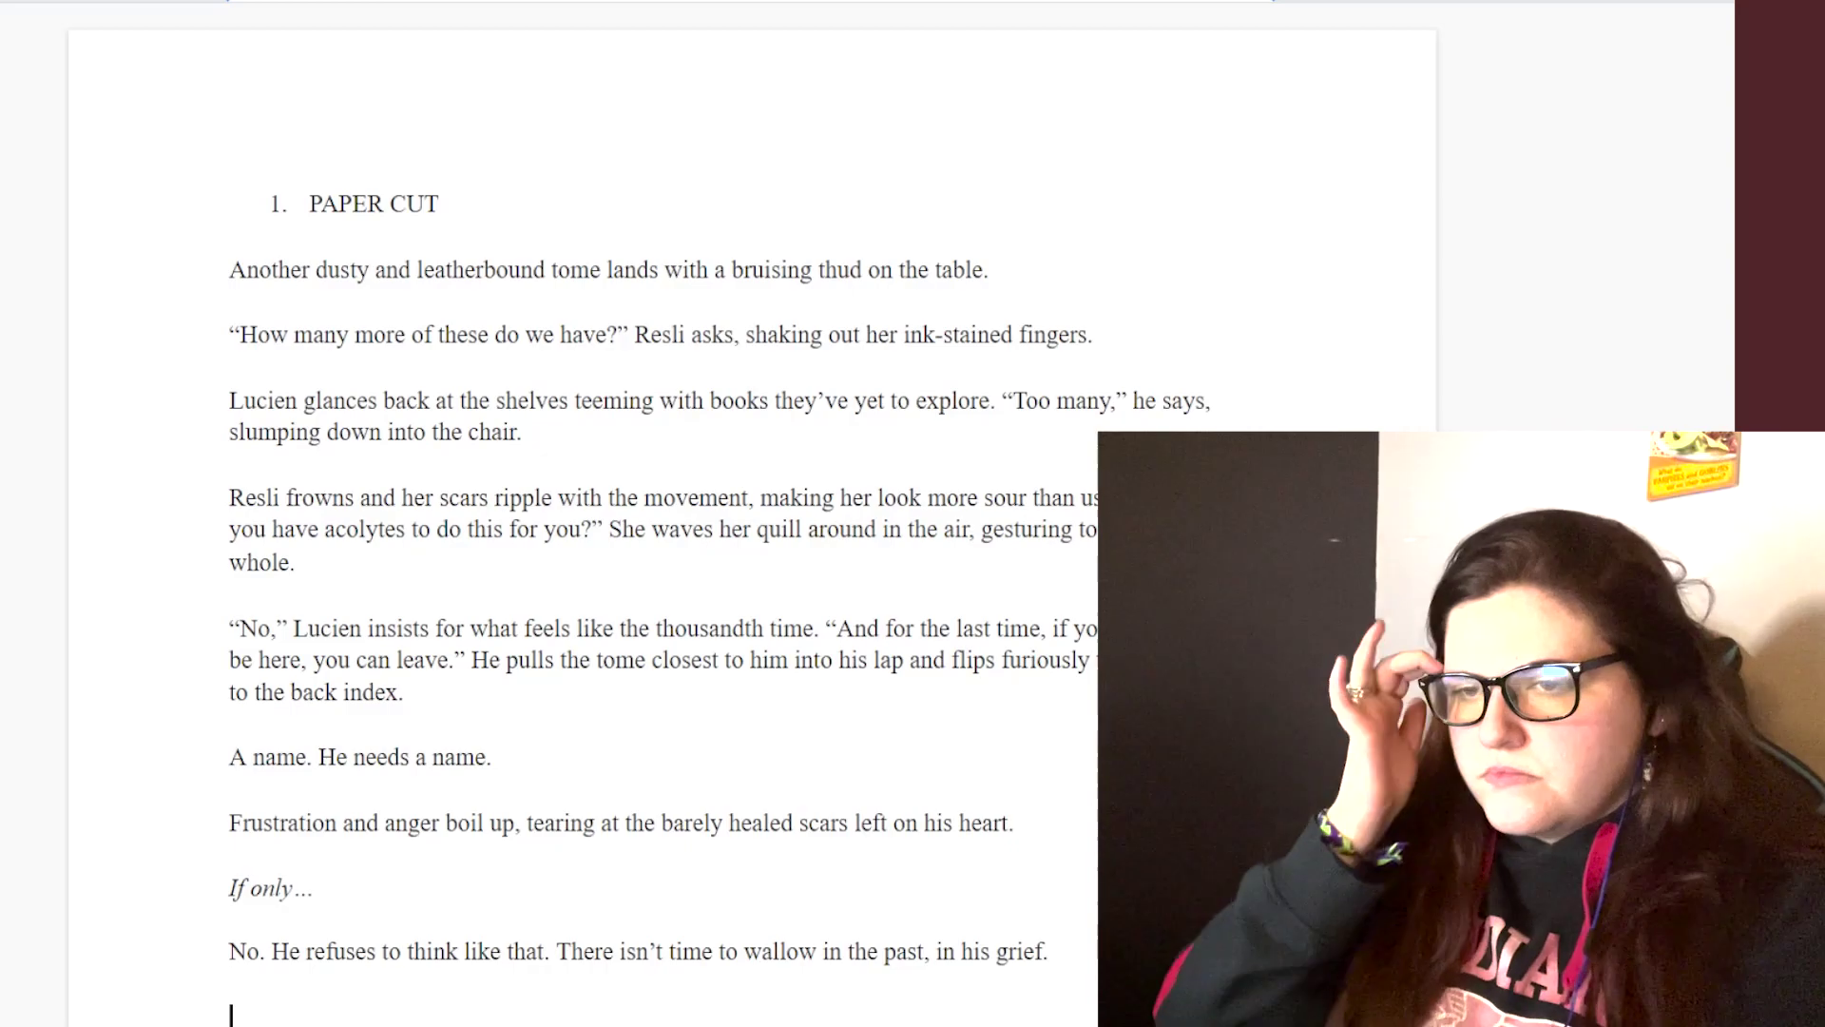
- Write Lucien's fingertip slipping on the page edge, comparing the cut to deep furrows of scar tissue
type("His finger")
key("BackSpace")
key("BackSpace")
key("BackSpace")
key("BackSpace")
key("BackSpace")
key("BackSpace")
key("BackSpace")
key("BackSpace")
key("BackSpace")
key("BackSpace")
type("Lucien's fingeri")
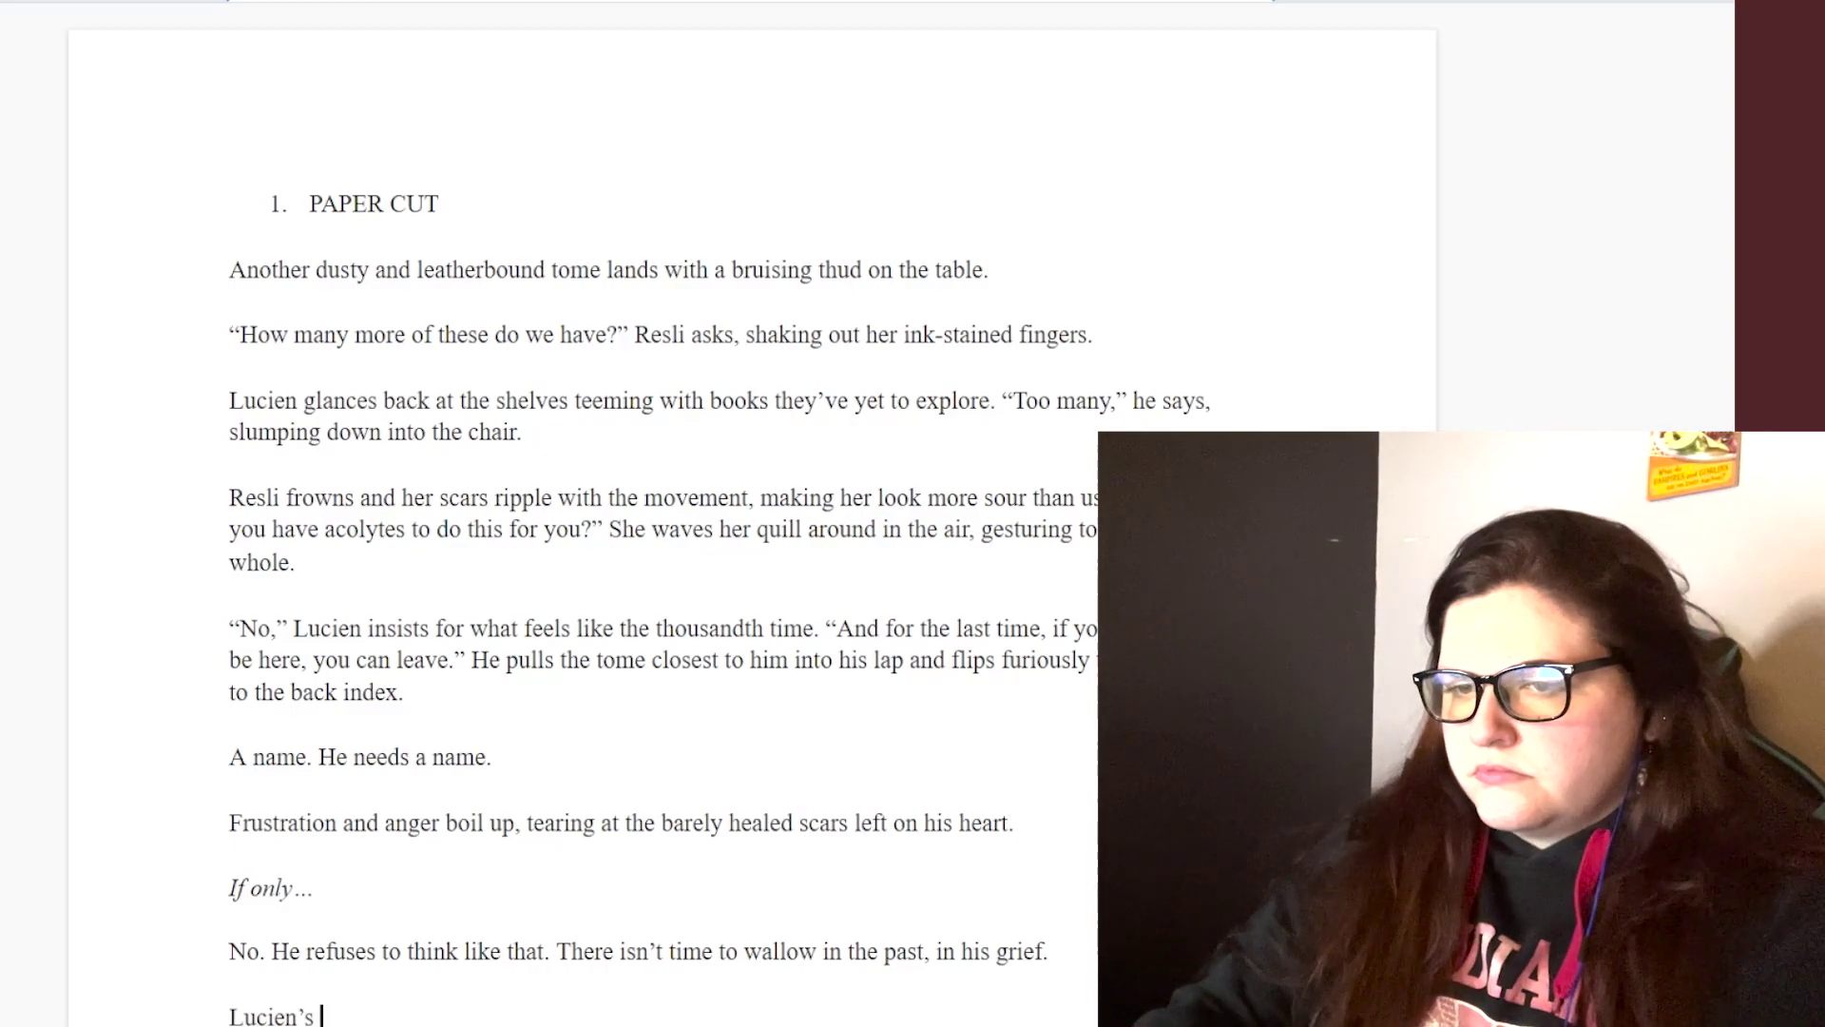
type("p slips on the edge of")
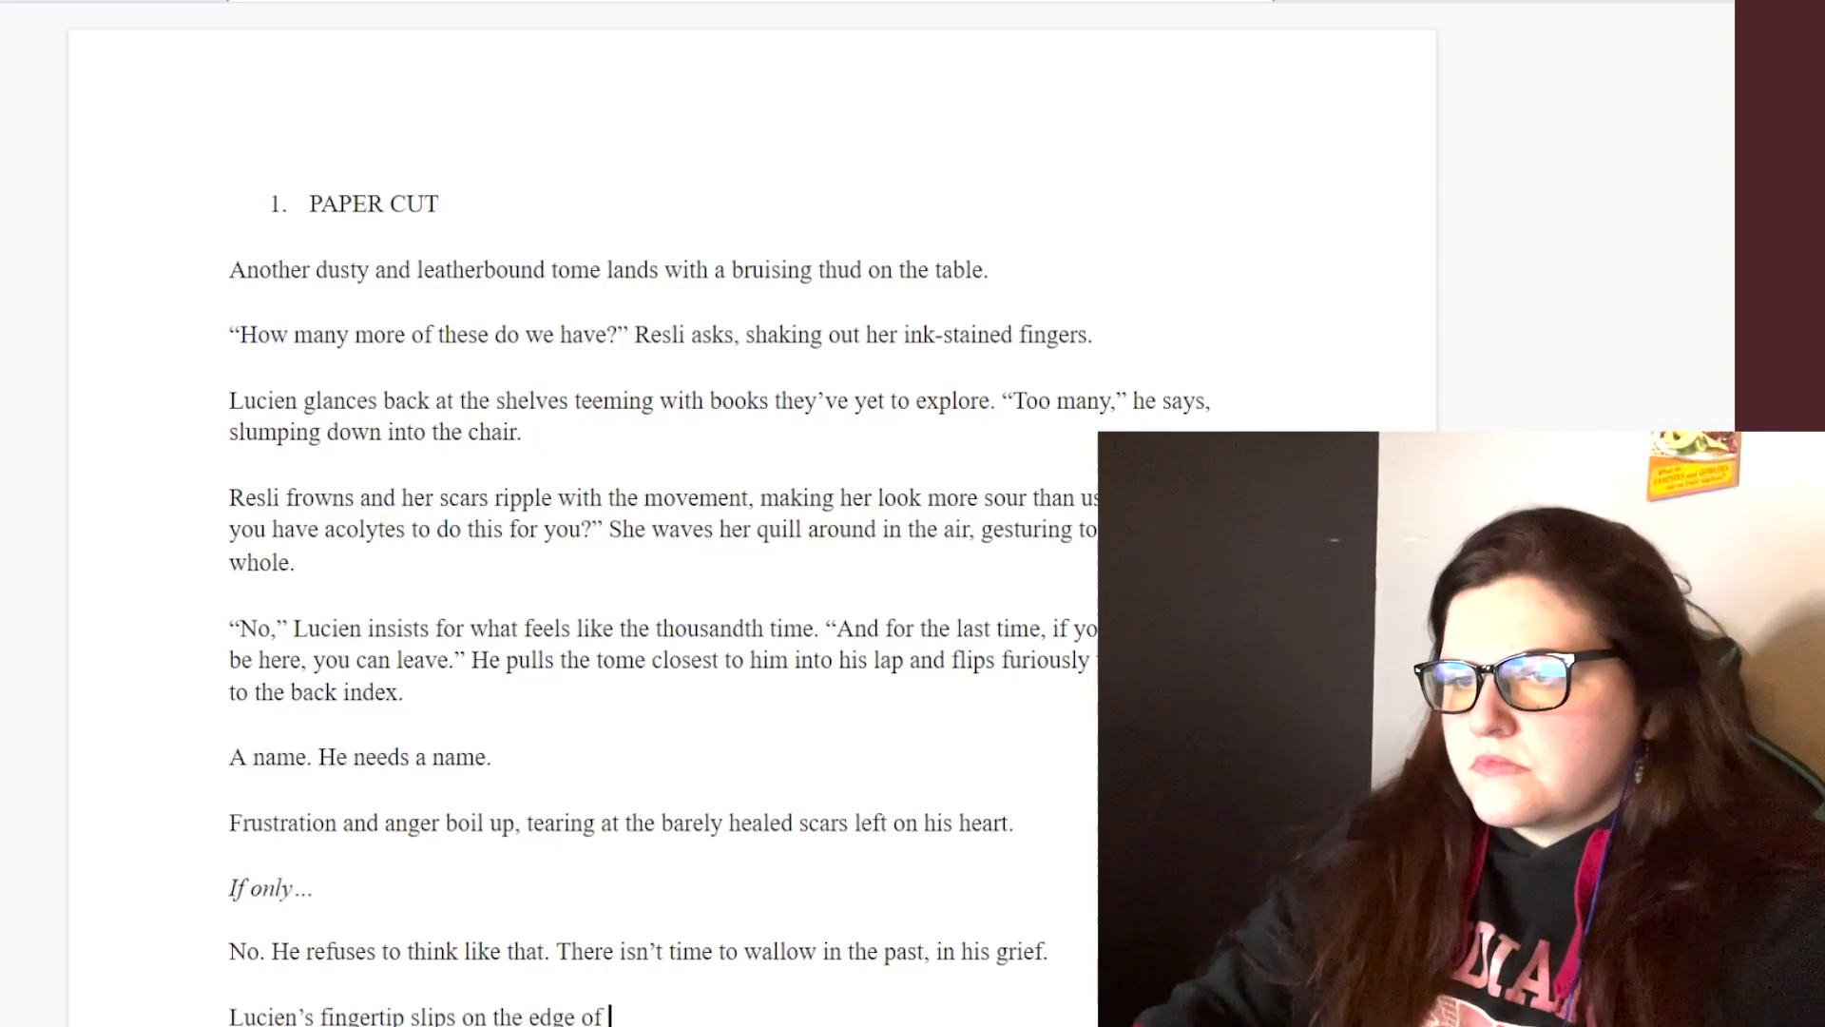
type(" the page he's turning and he sees more than feels")
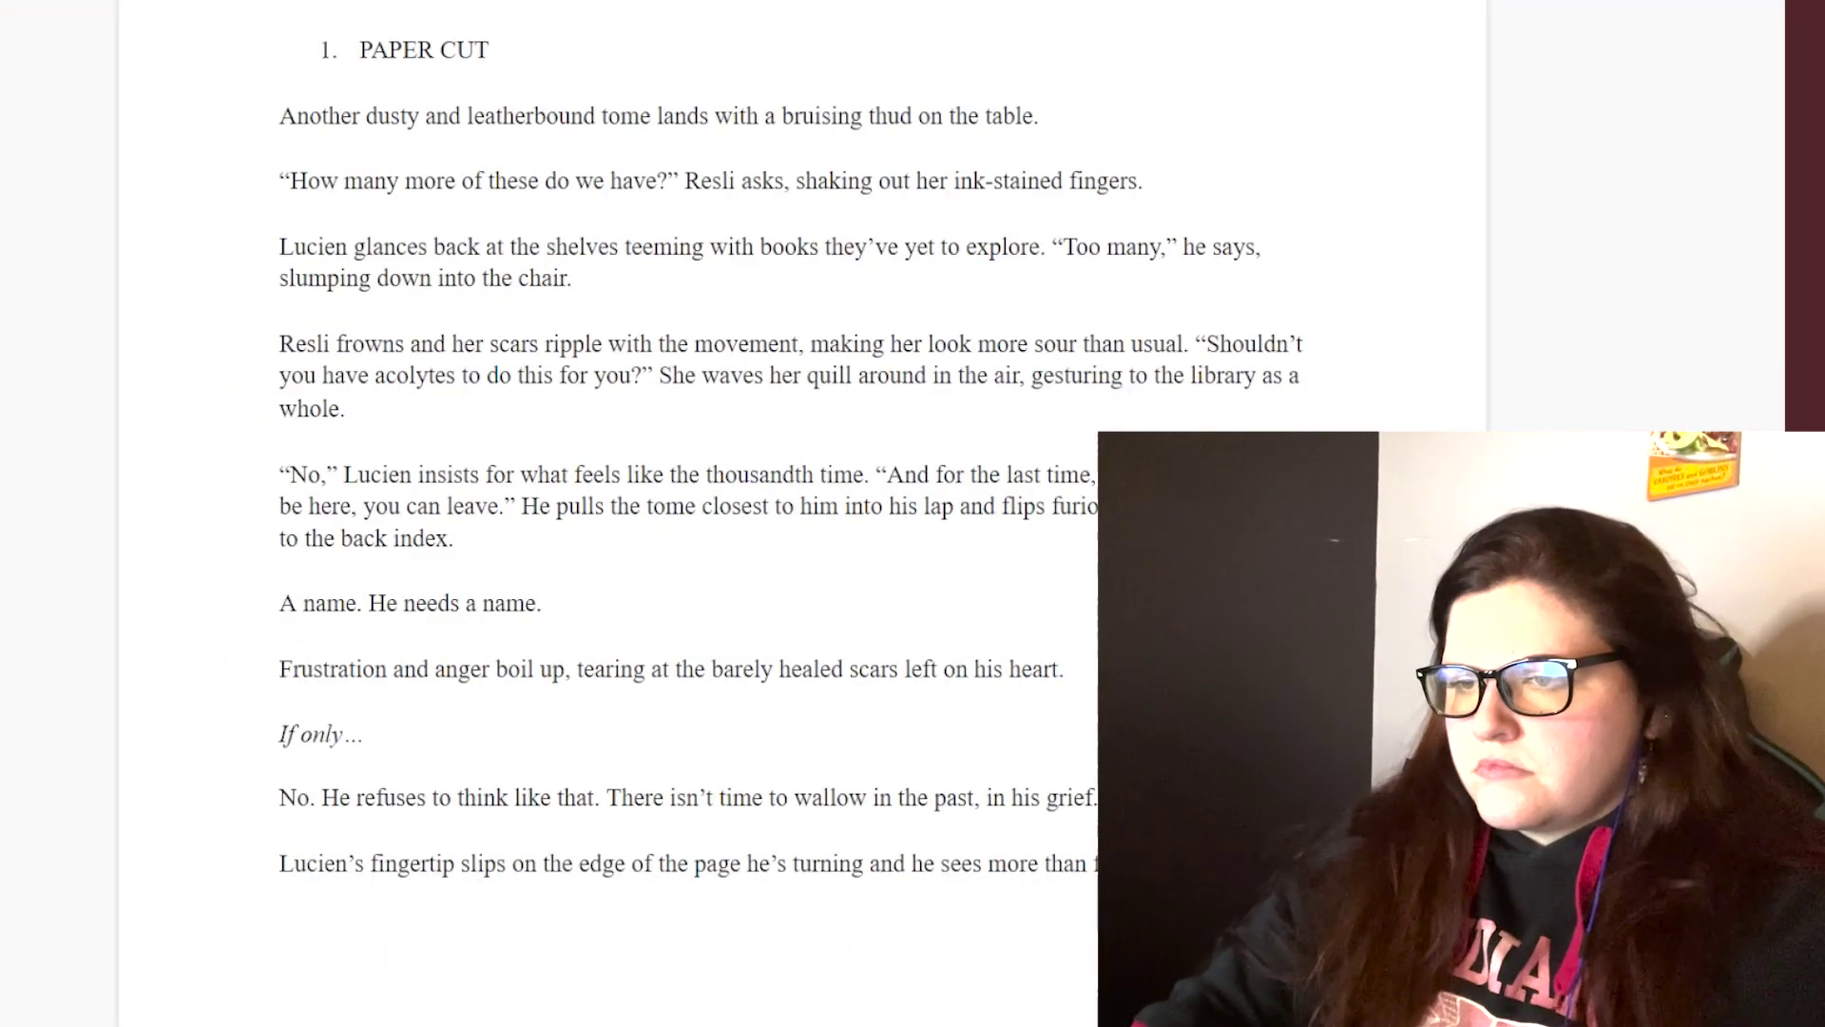
type("an inconsequentia")
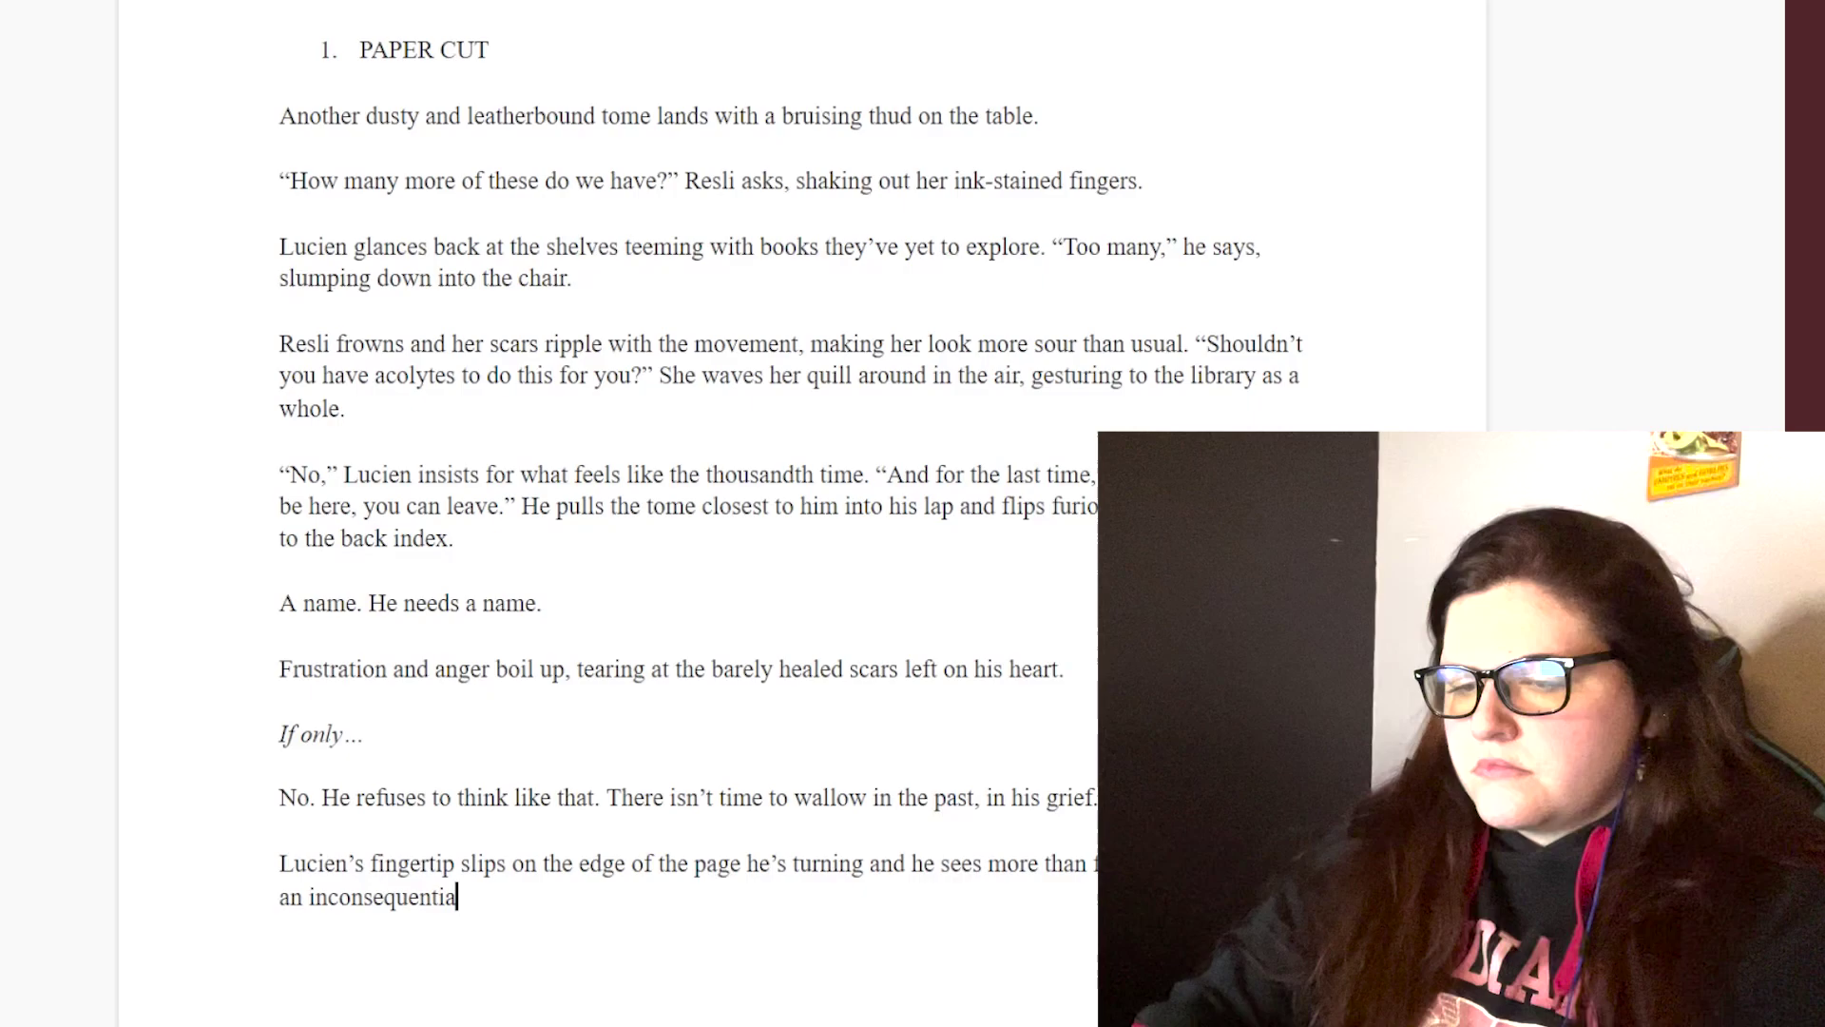
type("l wound compared to the rest of his life.")
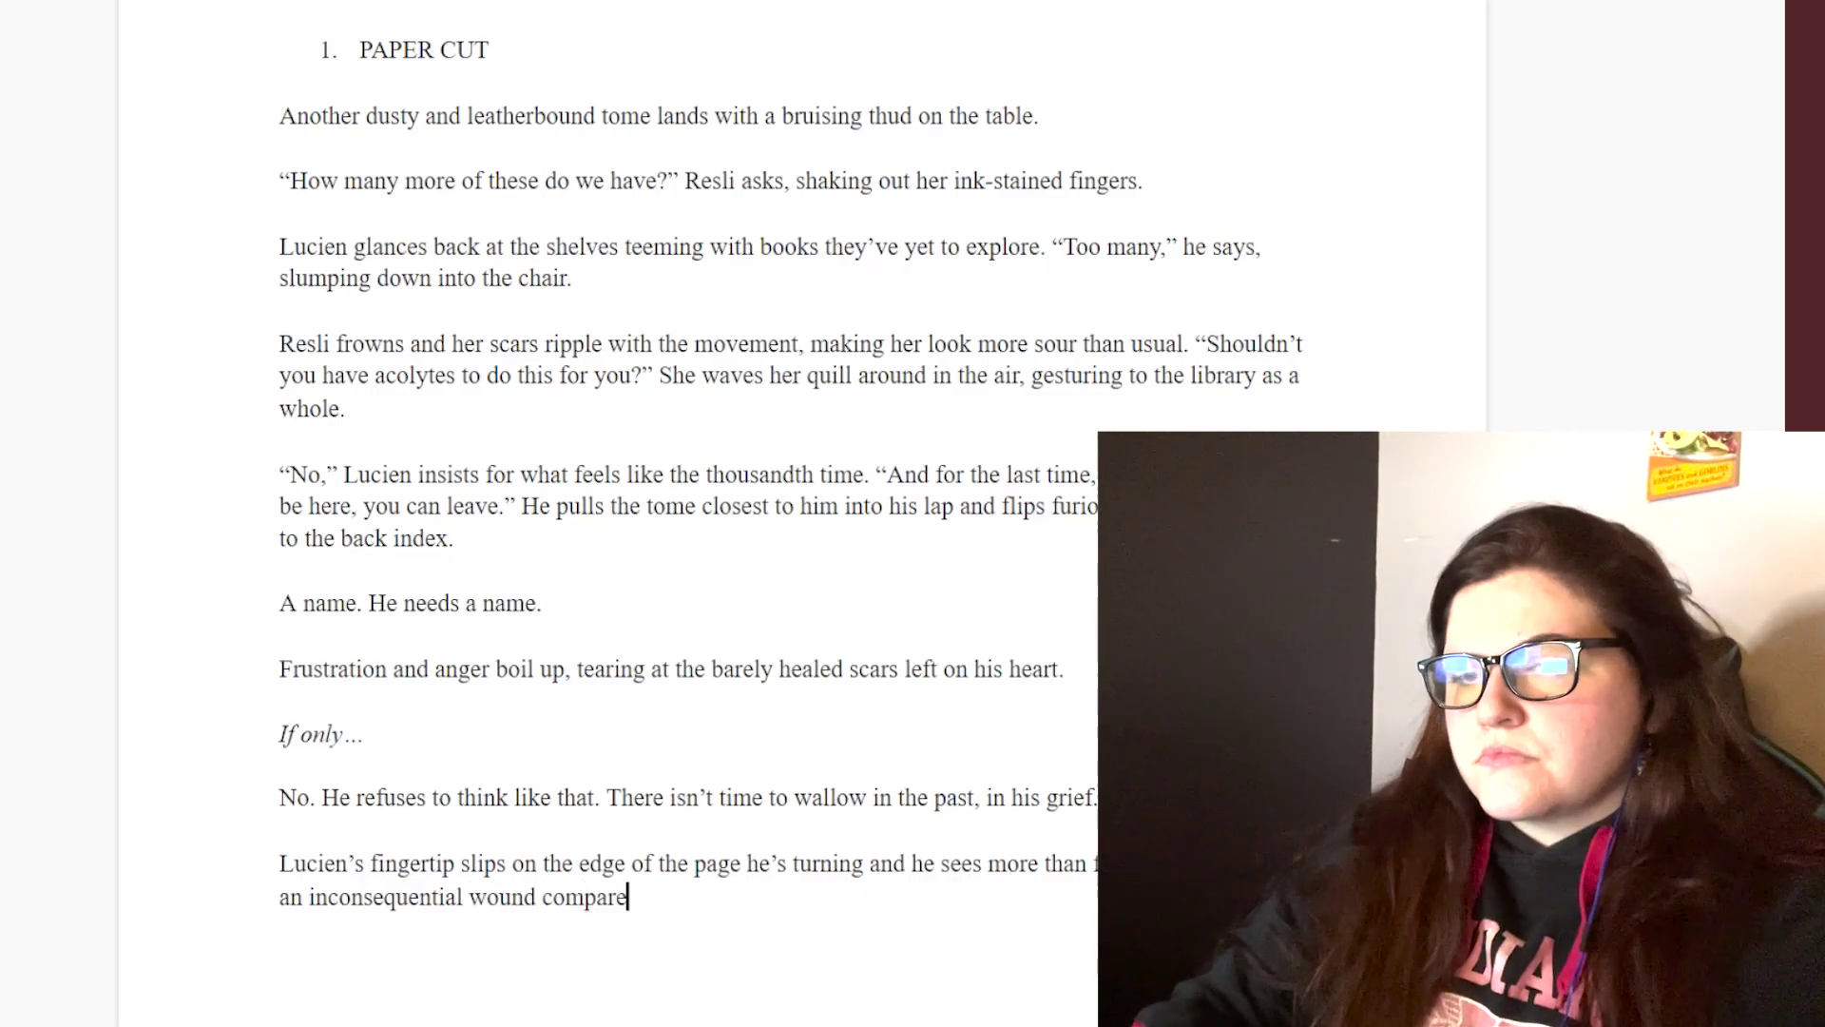
key("BackSpace")
key("BackSpace")
key("BackSpace")
key("BackSpace")
key("BackSpace")
key("BackSpace")
key("BackSpace")
key("BackSpace")
key("BackSpace")
key("BackSpace")
key("BackSpace")
key("BackSpace")
key("BackSpace")
key("BackSpace")
key("BackSpace")
key("BackSpace")
key("BackSpace")
key("BackSpace")
key("BackSpace")
type("e deep ")
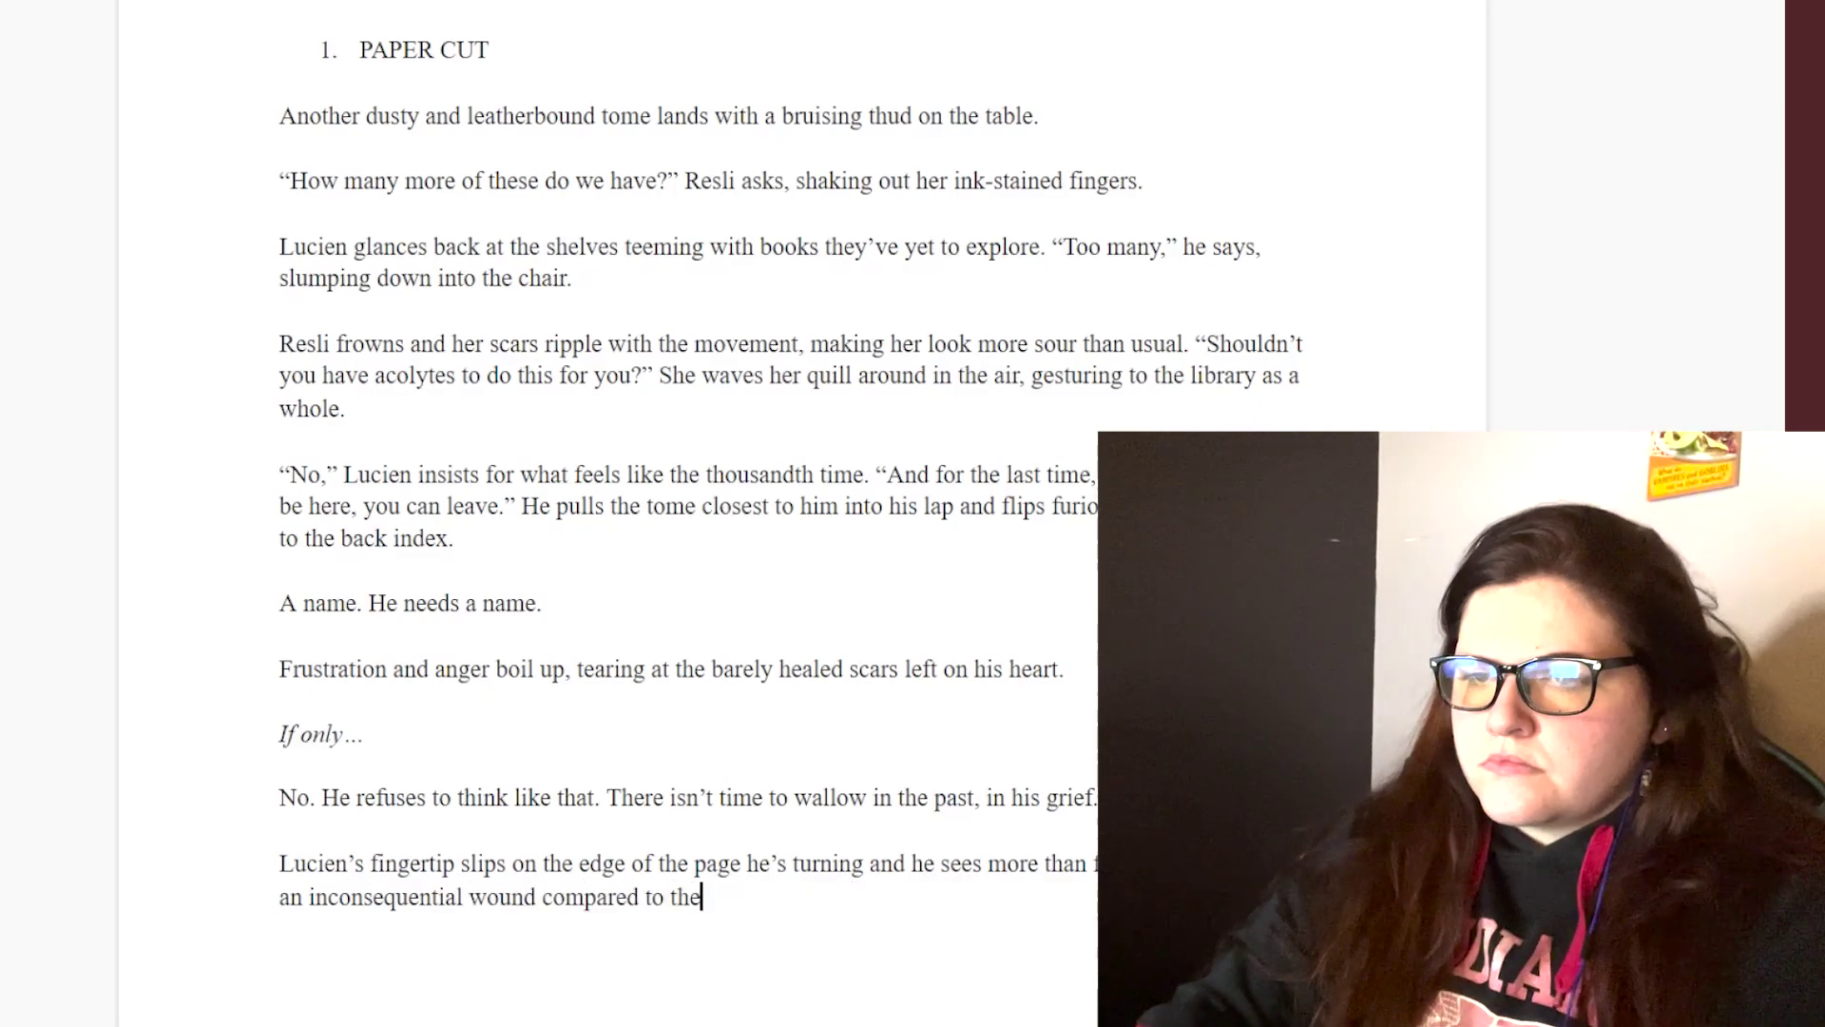
type("furrows of scar tissue ")
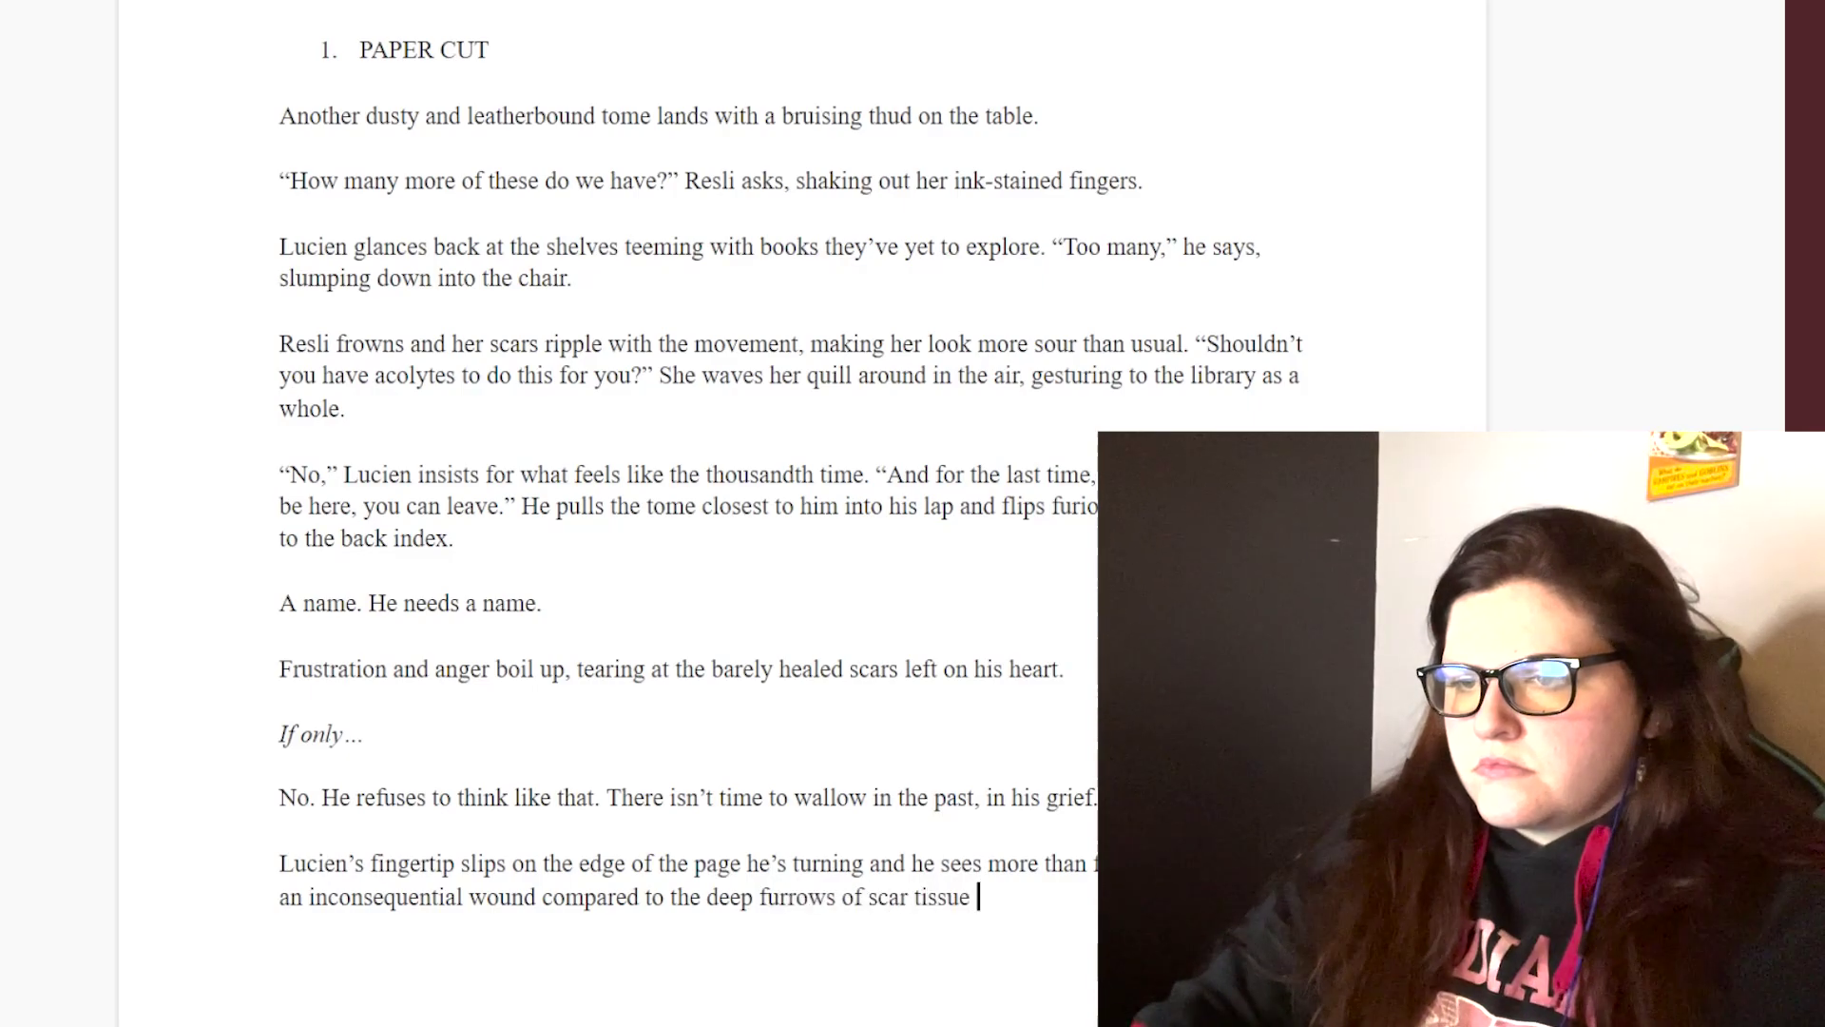
type("that creates a web of interlocking")
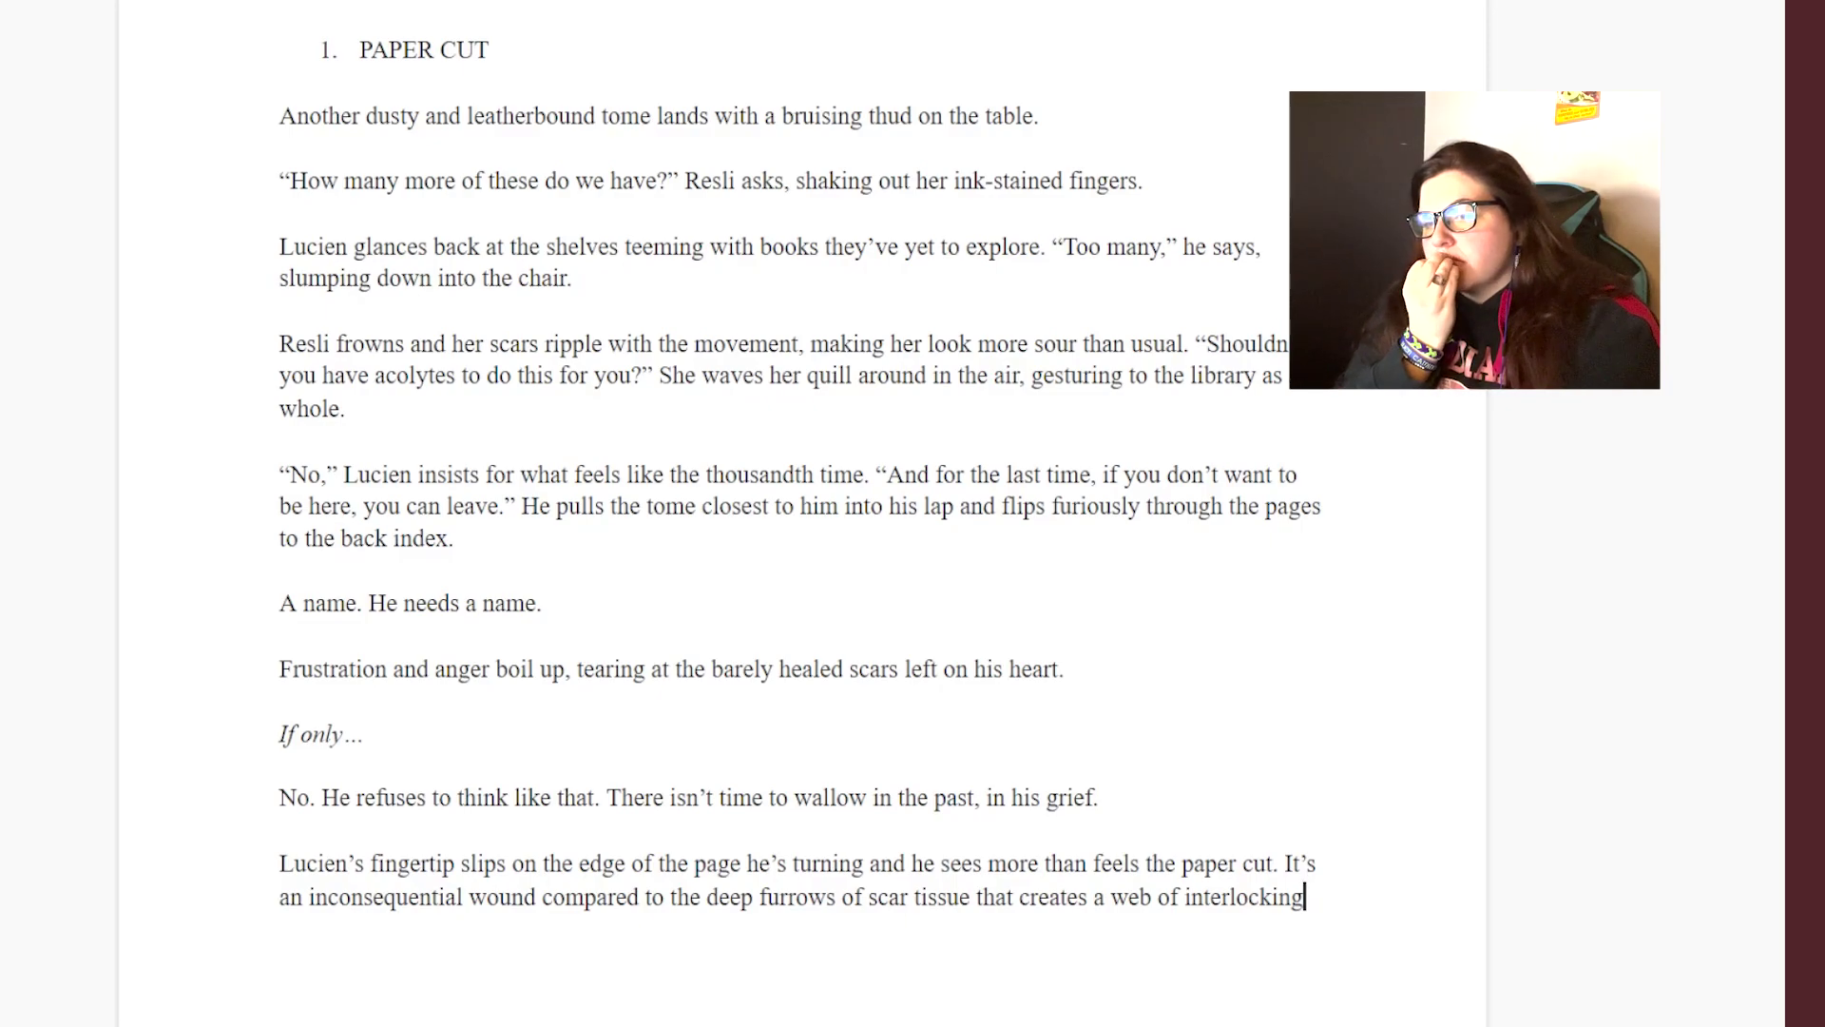
- End with "interlocking scars" and change "scar tissue" to "ruined tissue"
type("scars")
double_click(889, 896)
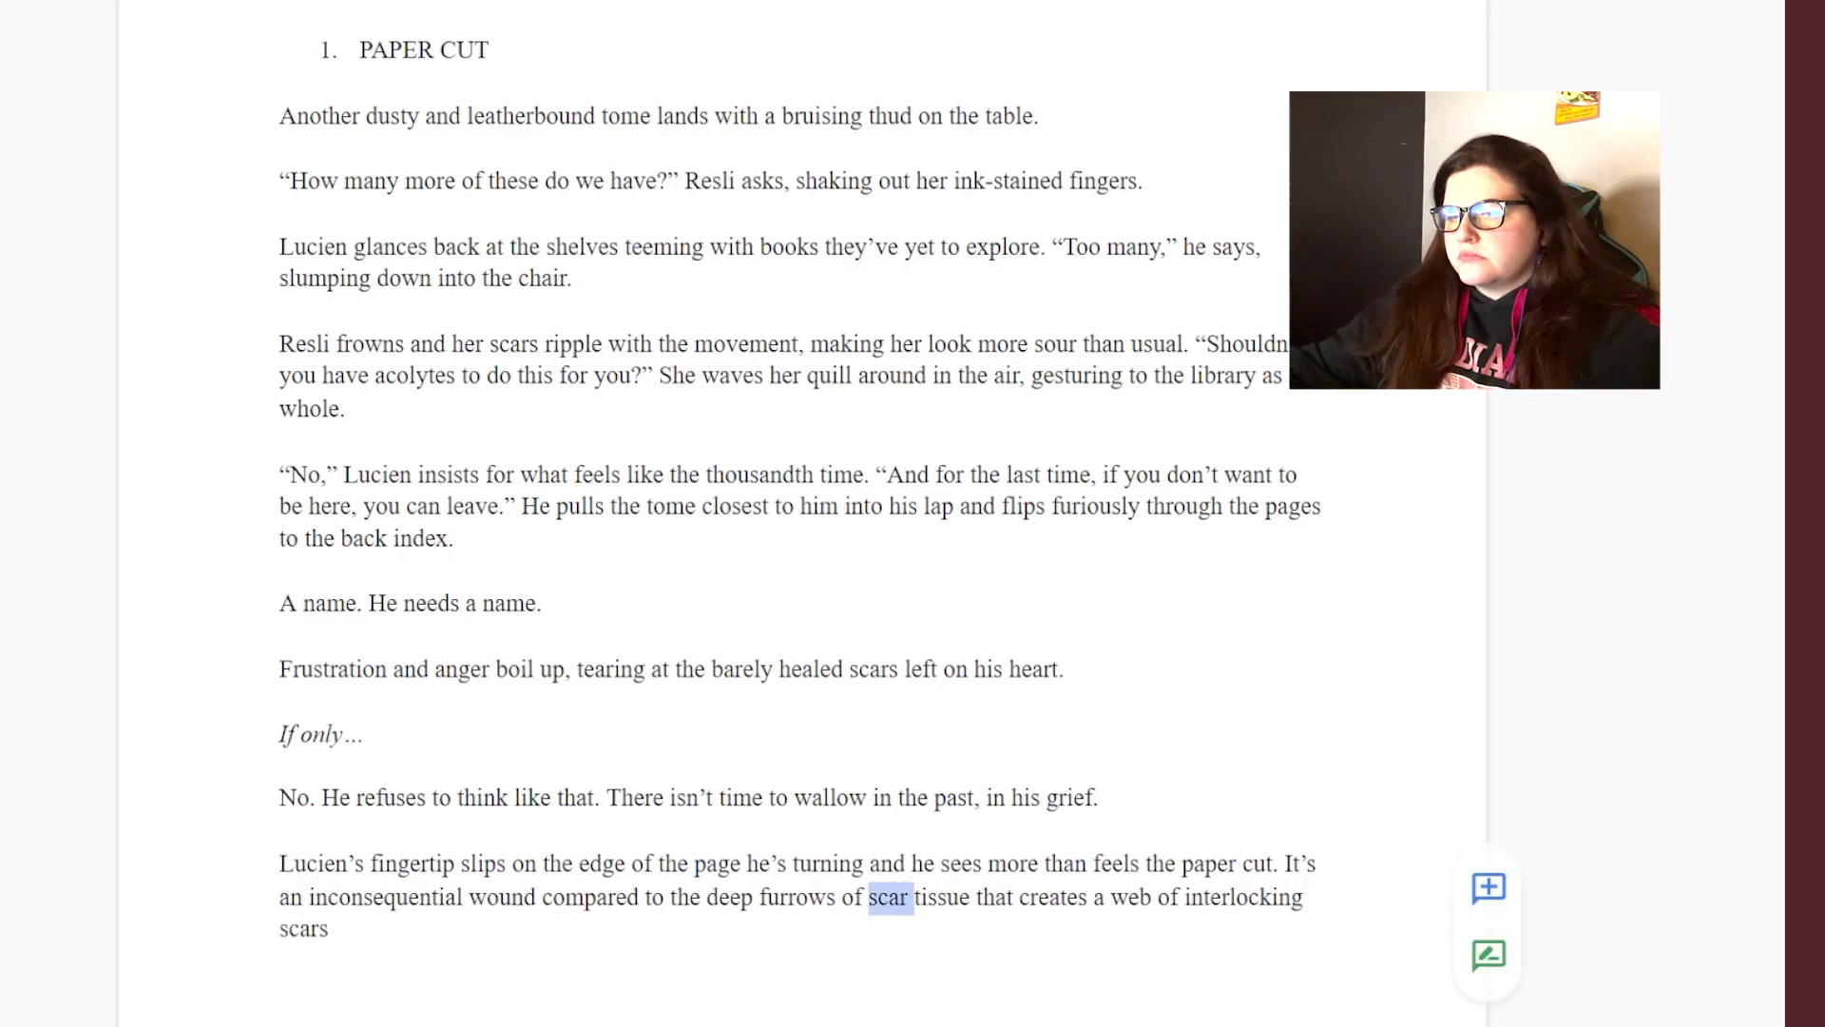
type("ruined")
- Add Lucien staring at the blood on his forefinger: "a perfect ruby bead, it's a waste."
left_click(454, 927)
type("on his palm. He st")
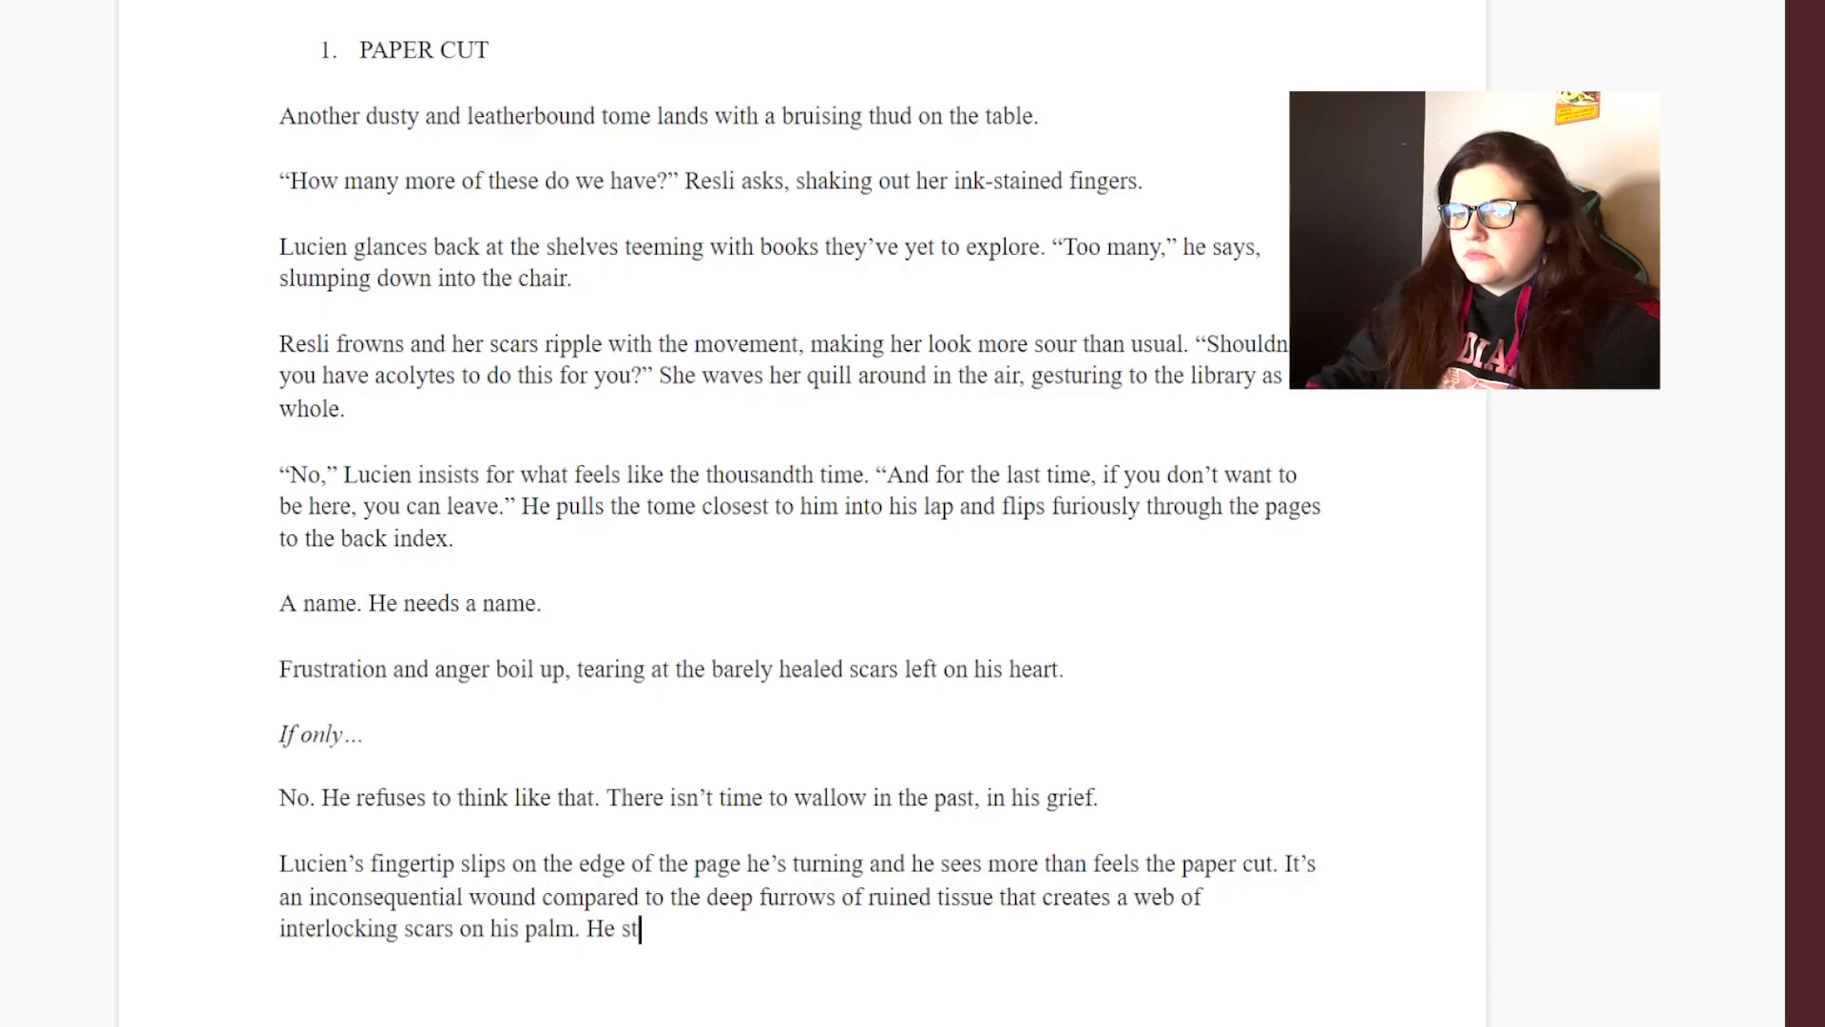
type("ares at the blood welling at the co")
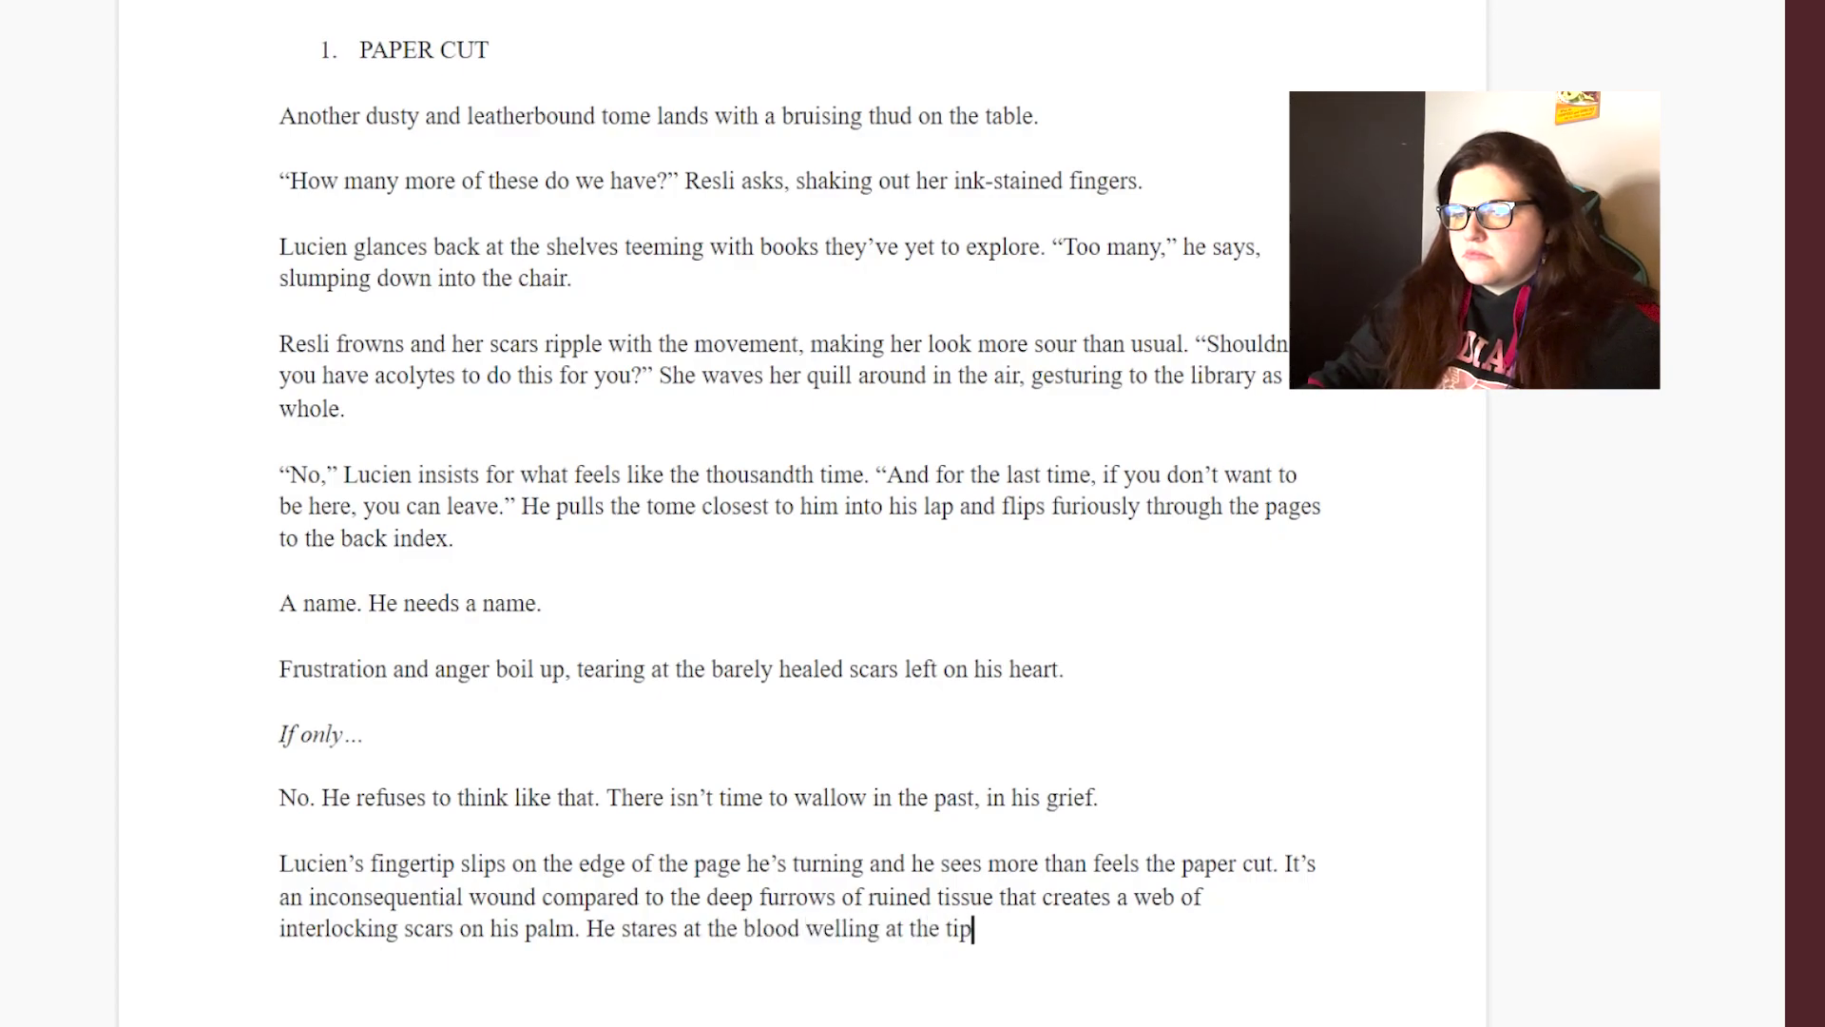
type("rner of his forefinger ")
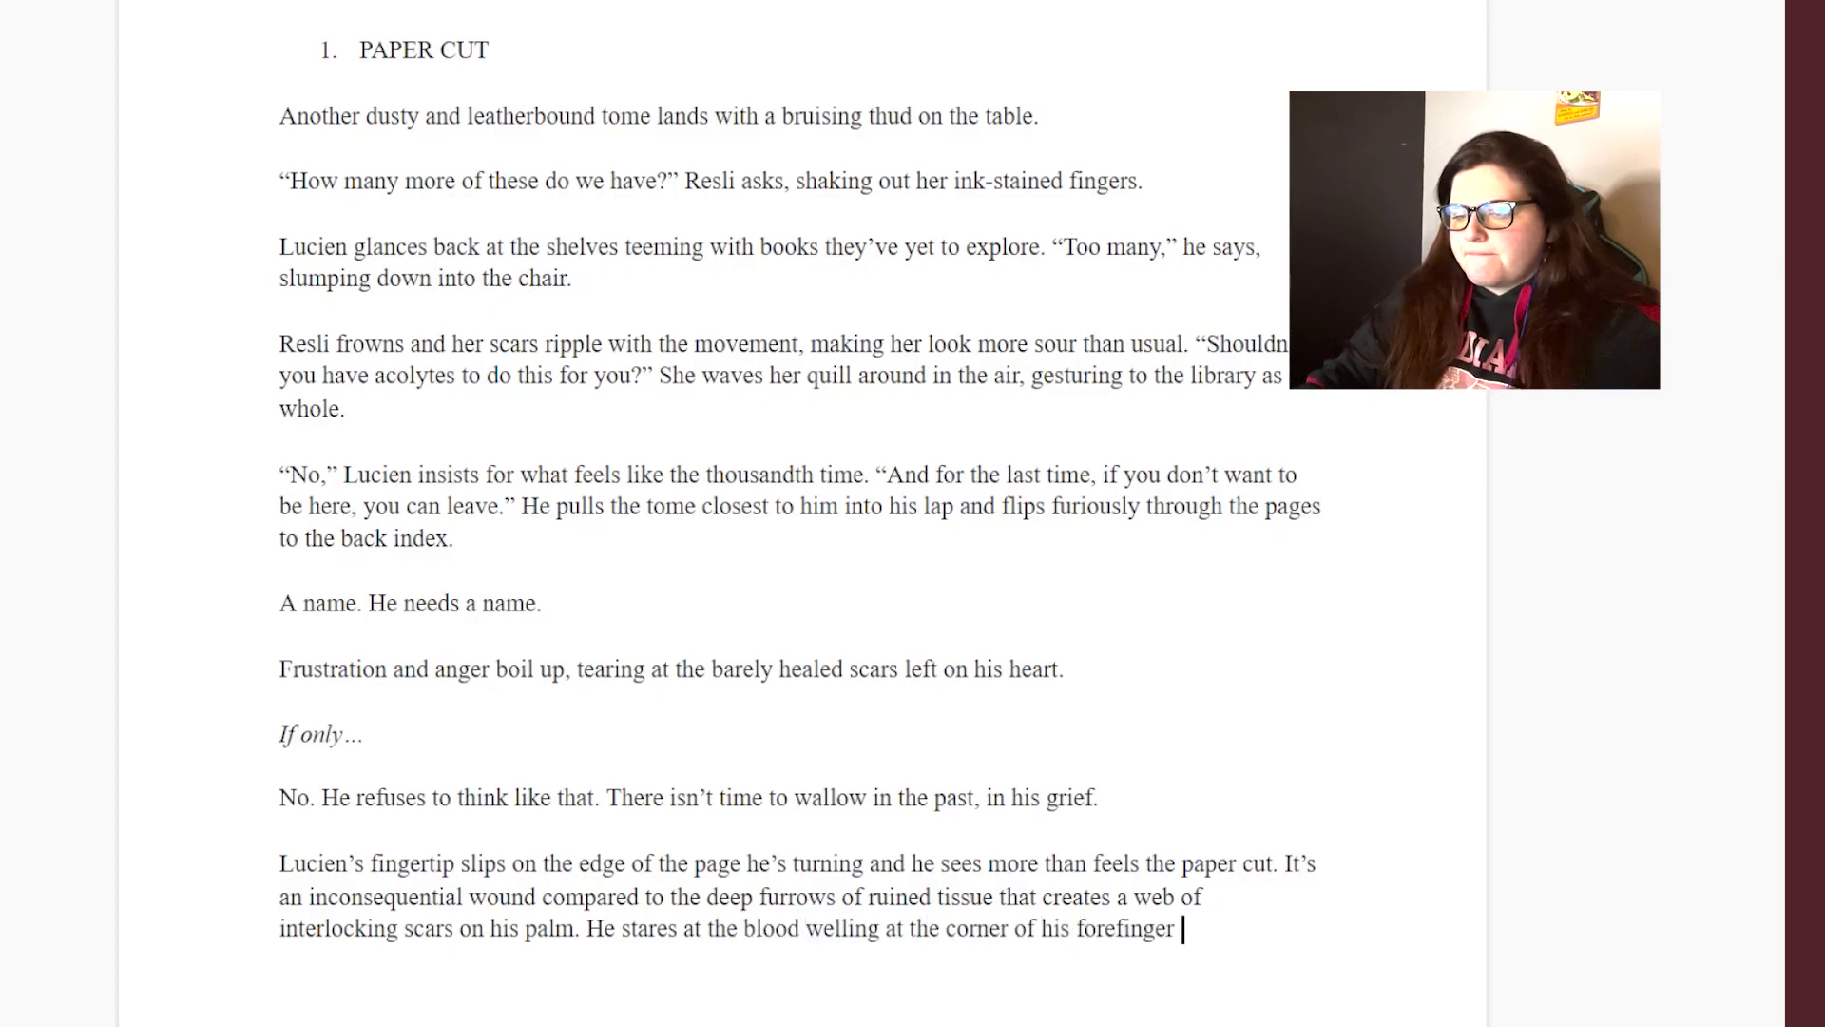
type(" like hasn't seen it m")
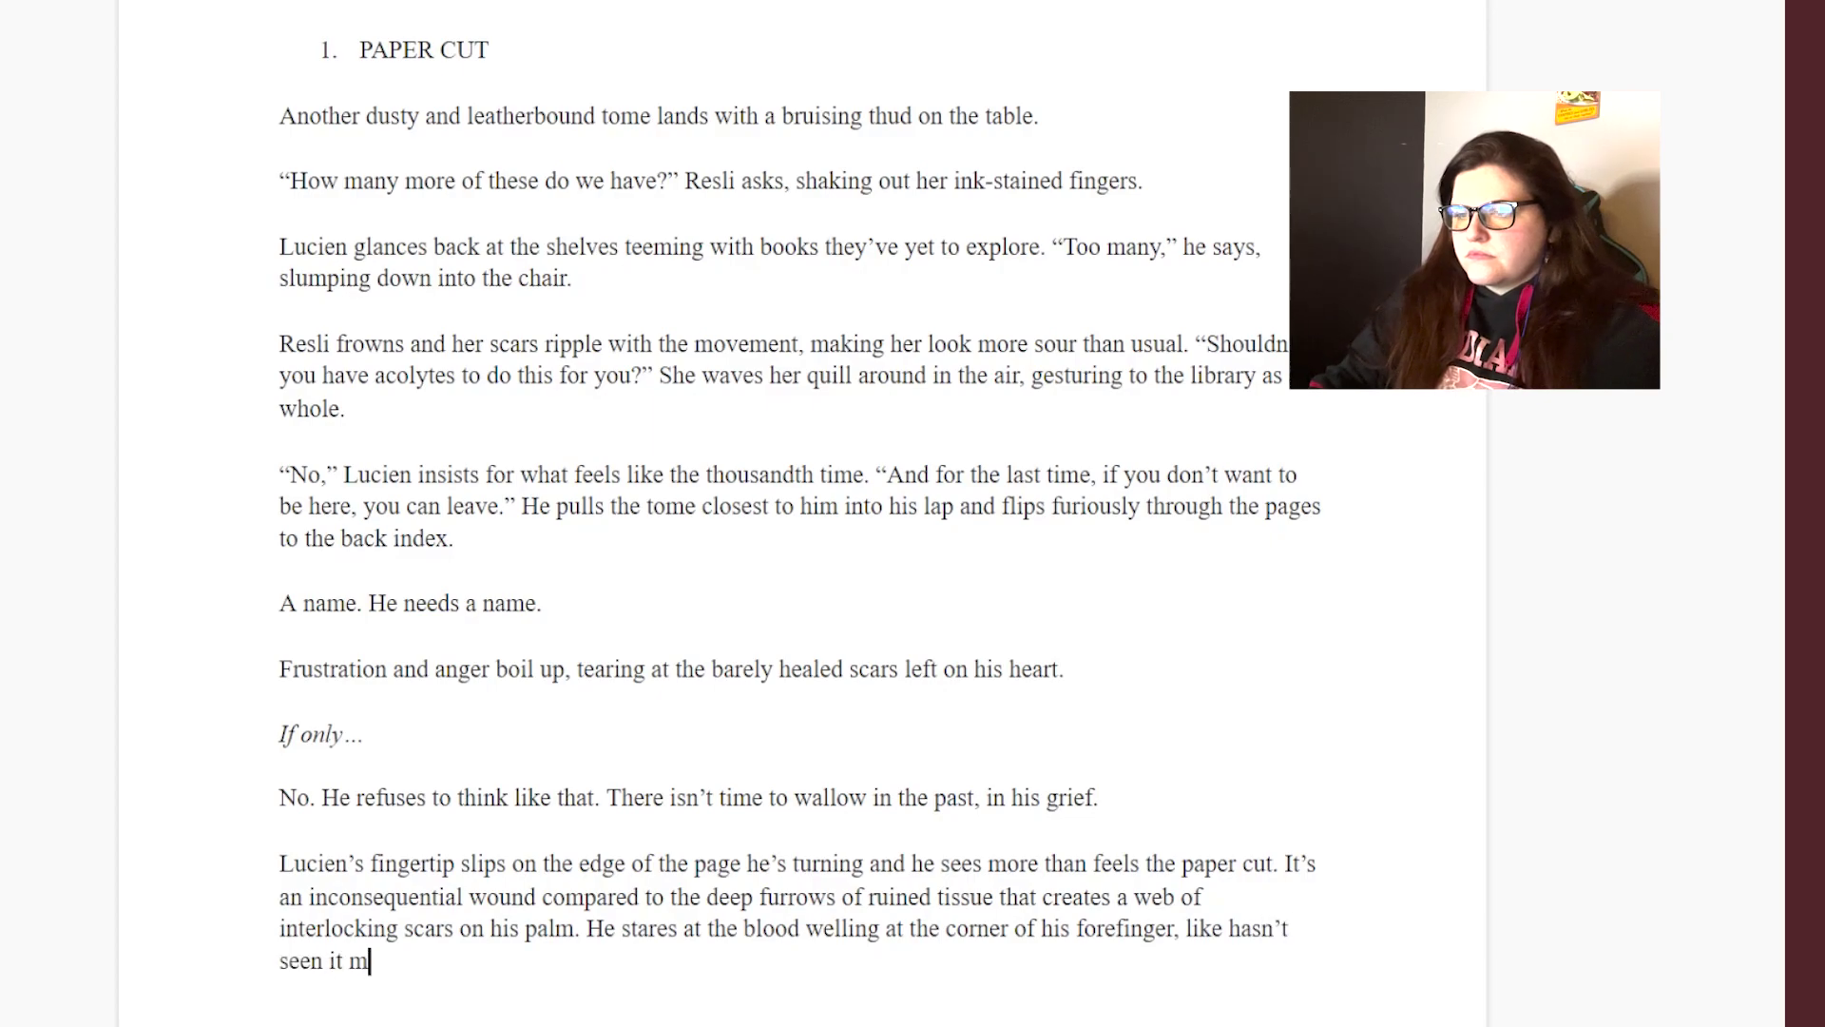
key("BackSpace")
type("before.")
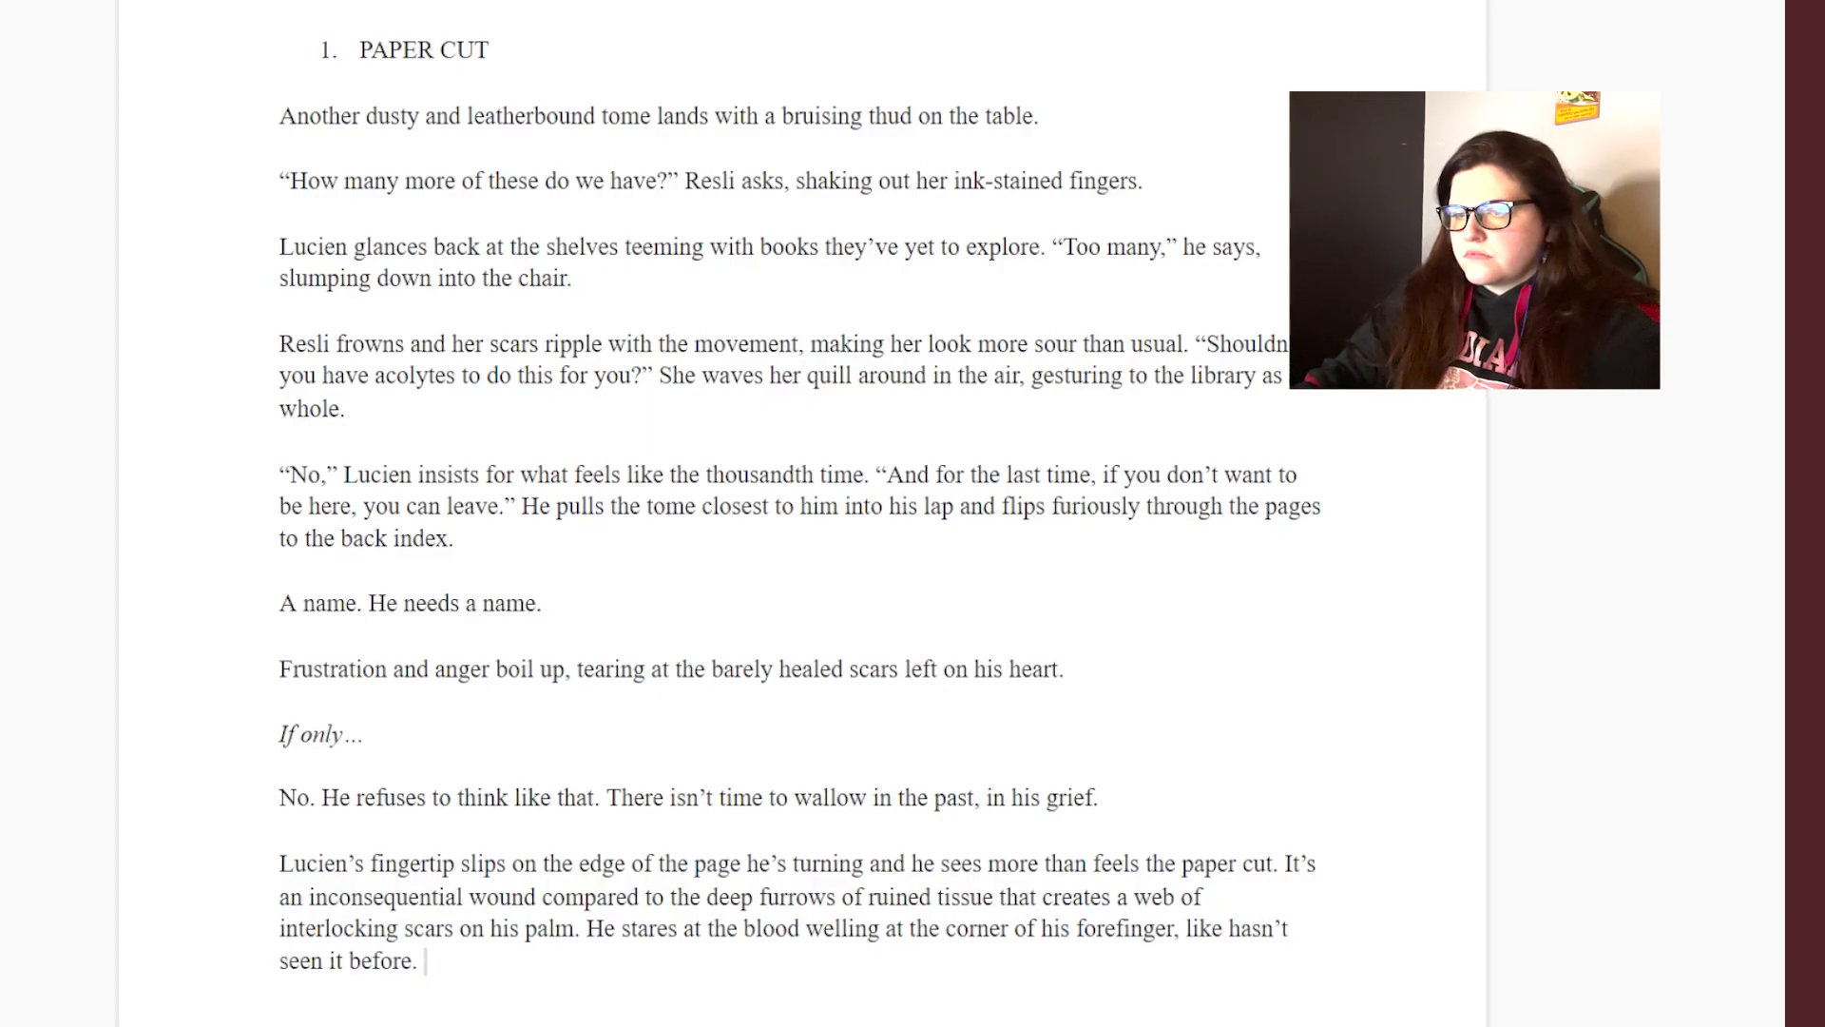
key("BackSpace")
key("BackSpace")
key("BackSpace")
key("BackSpace")
key("BackSpace")
key("BackSpace")
key("BackSpace")
key("BackSpace")
key("BackSpace")
key("BackSpace")
key("BackSpace")
key("BackSpace")
key("BackSpace")
key("BackSpace")
key("BackSpace")
key("BackSpace")
key("BackSpace")
key("BackSpace")
key("BackSpace")
key("BackSpace")
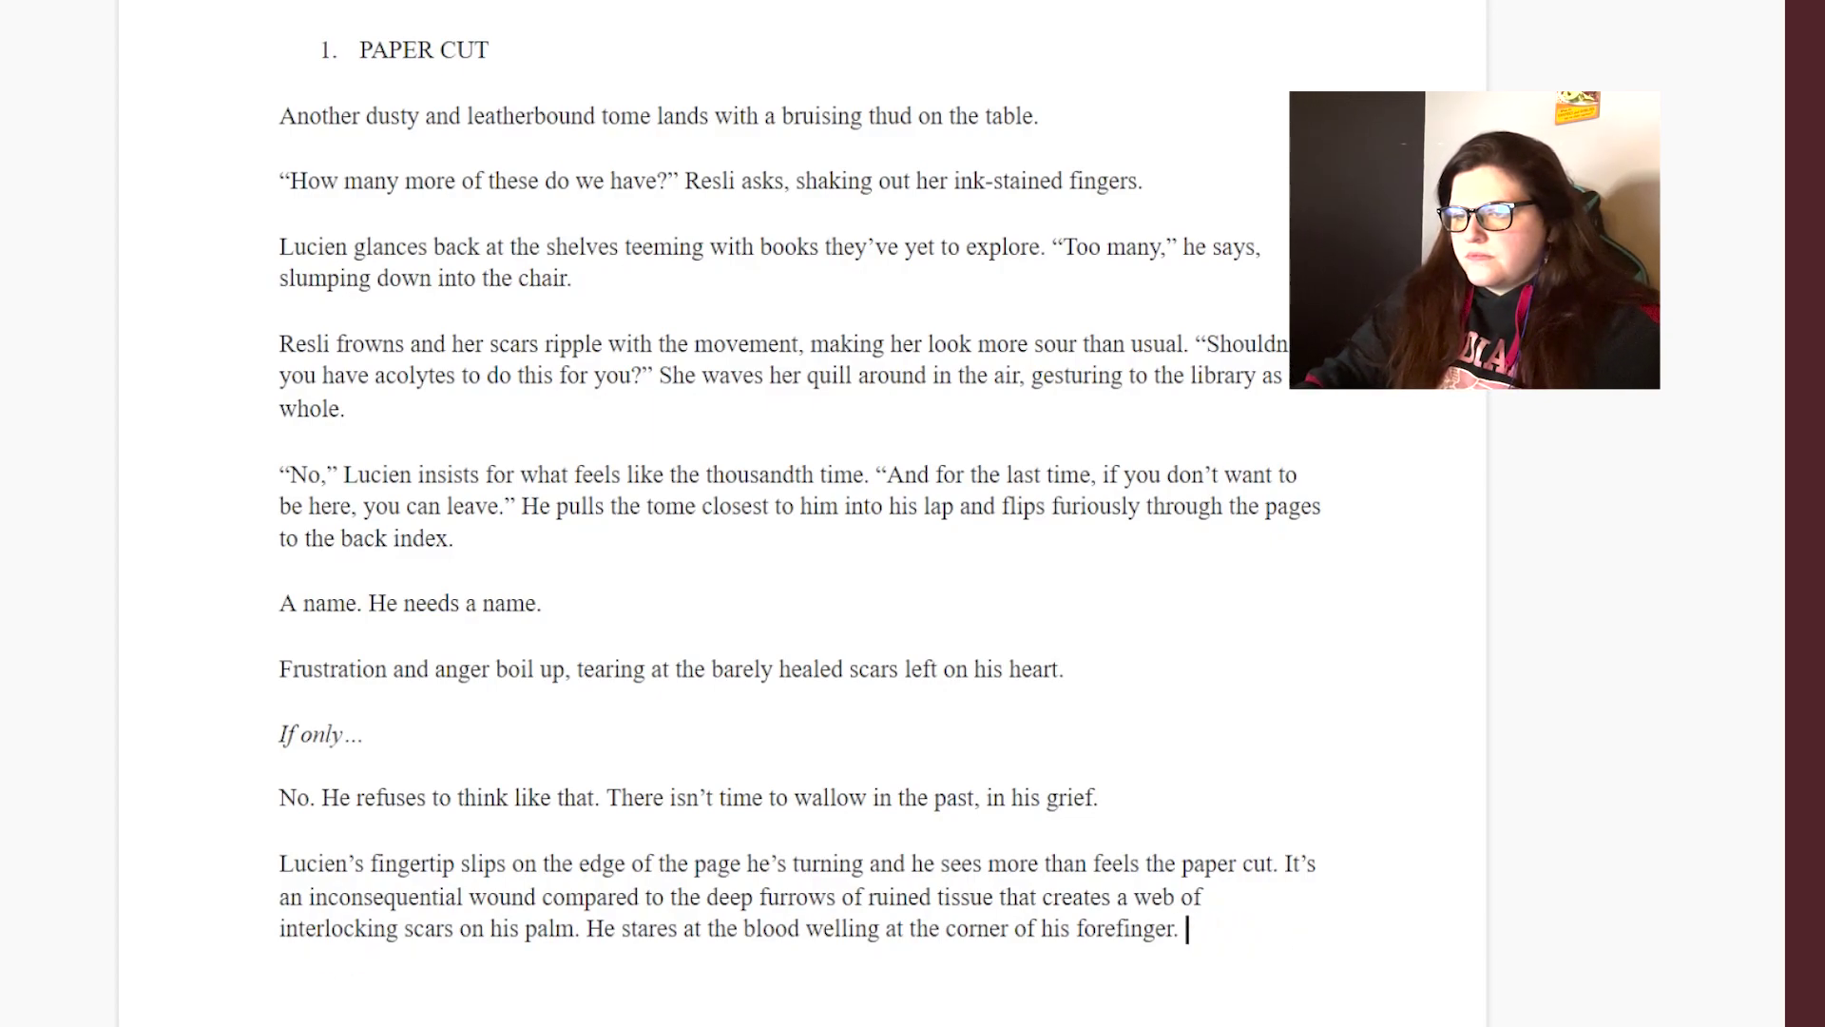
type("Sitting there, a perfect re")
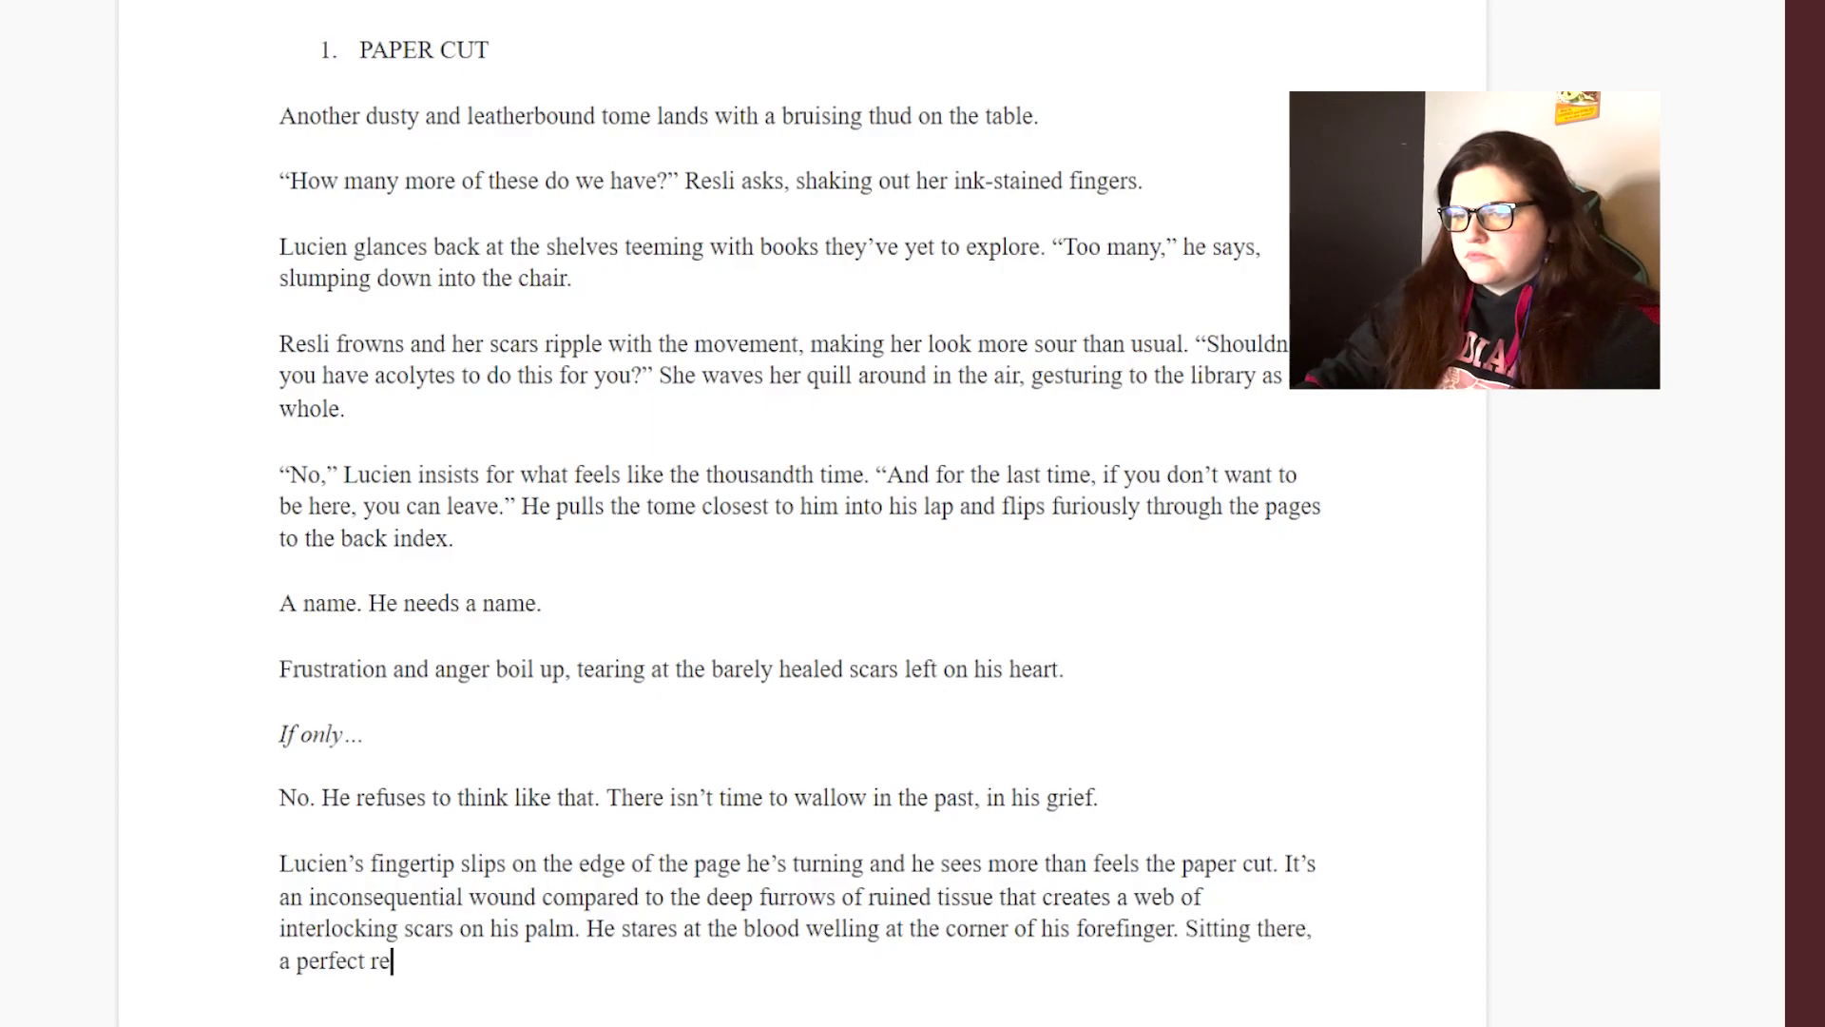
type("d bead")
key("BackSpace")
key("BackSpace")
key("BackSpace")
key("BackSpace")
key("BackSpace")
key("BackSpace")
key("BackSpace")
type("uby bead, it’s ")
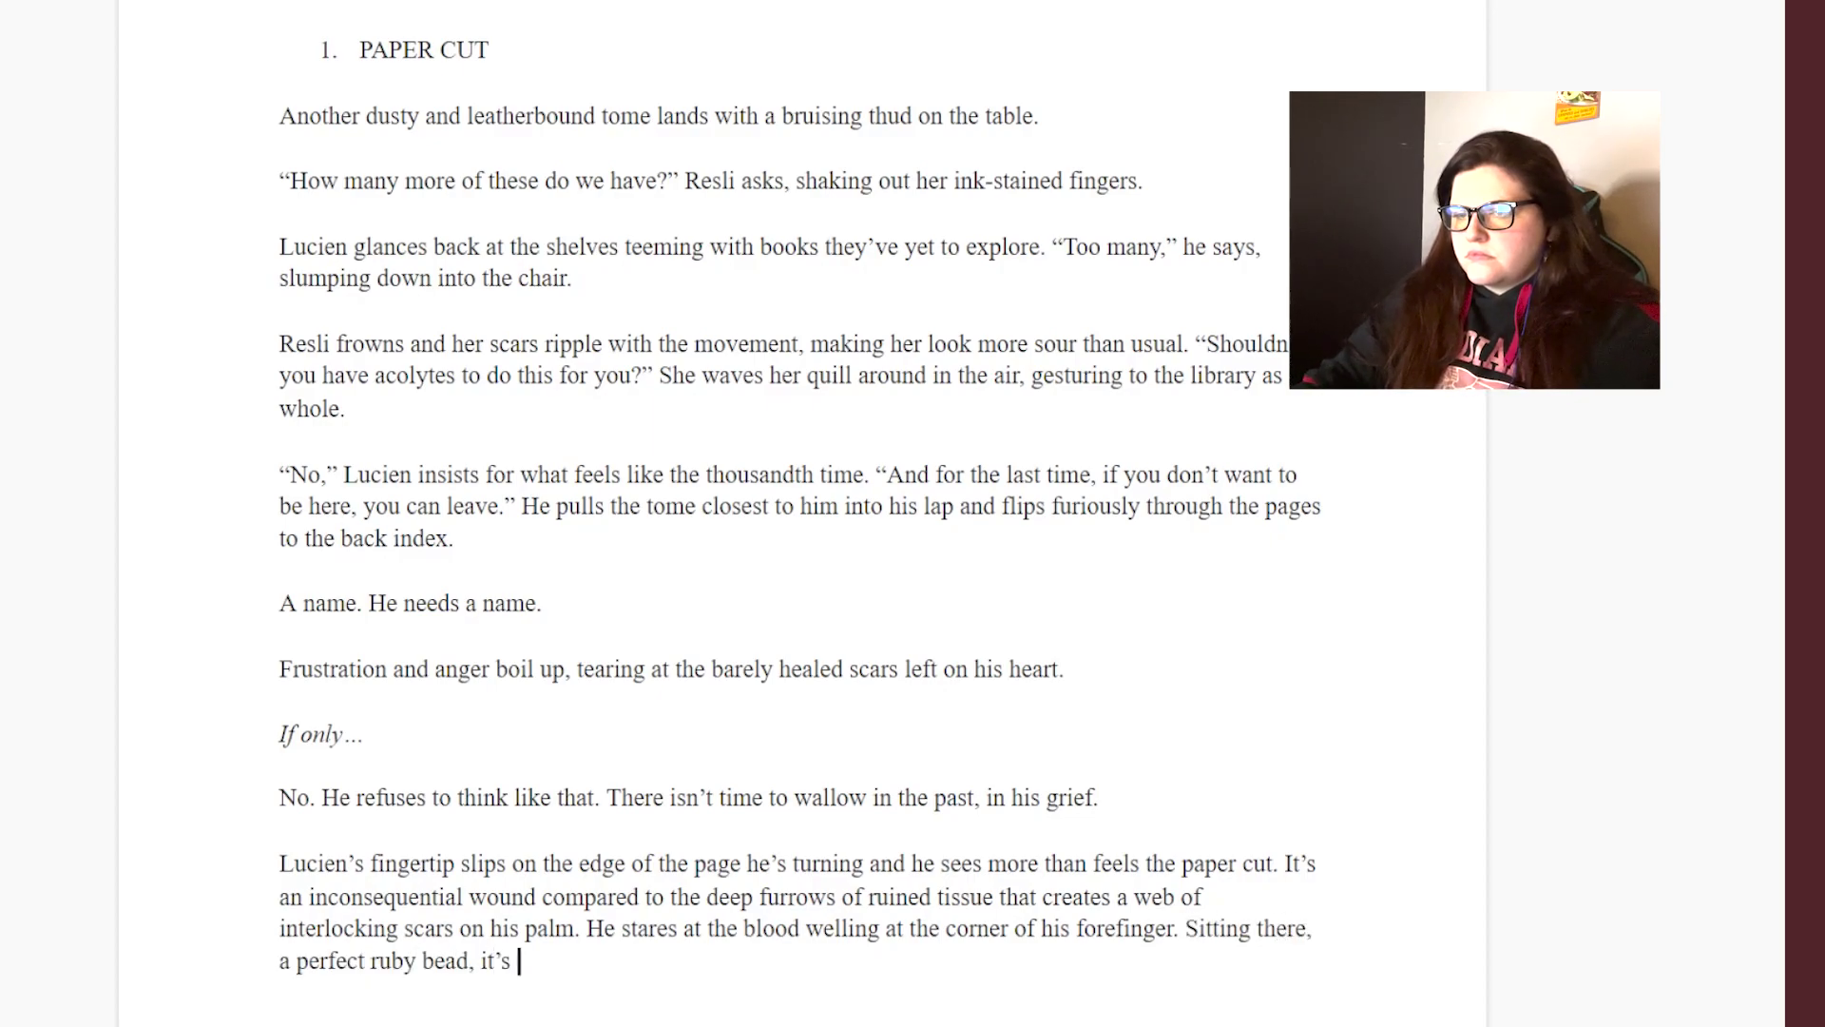
type("a waste.")
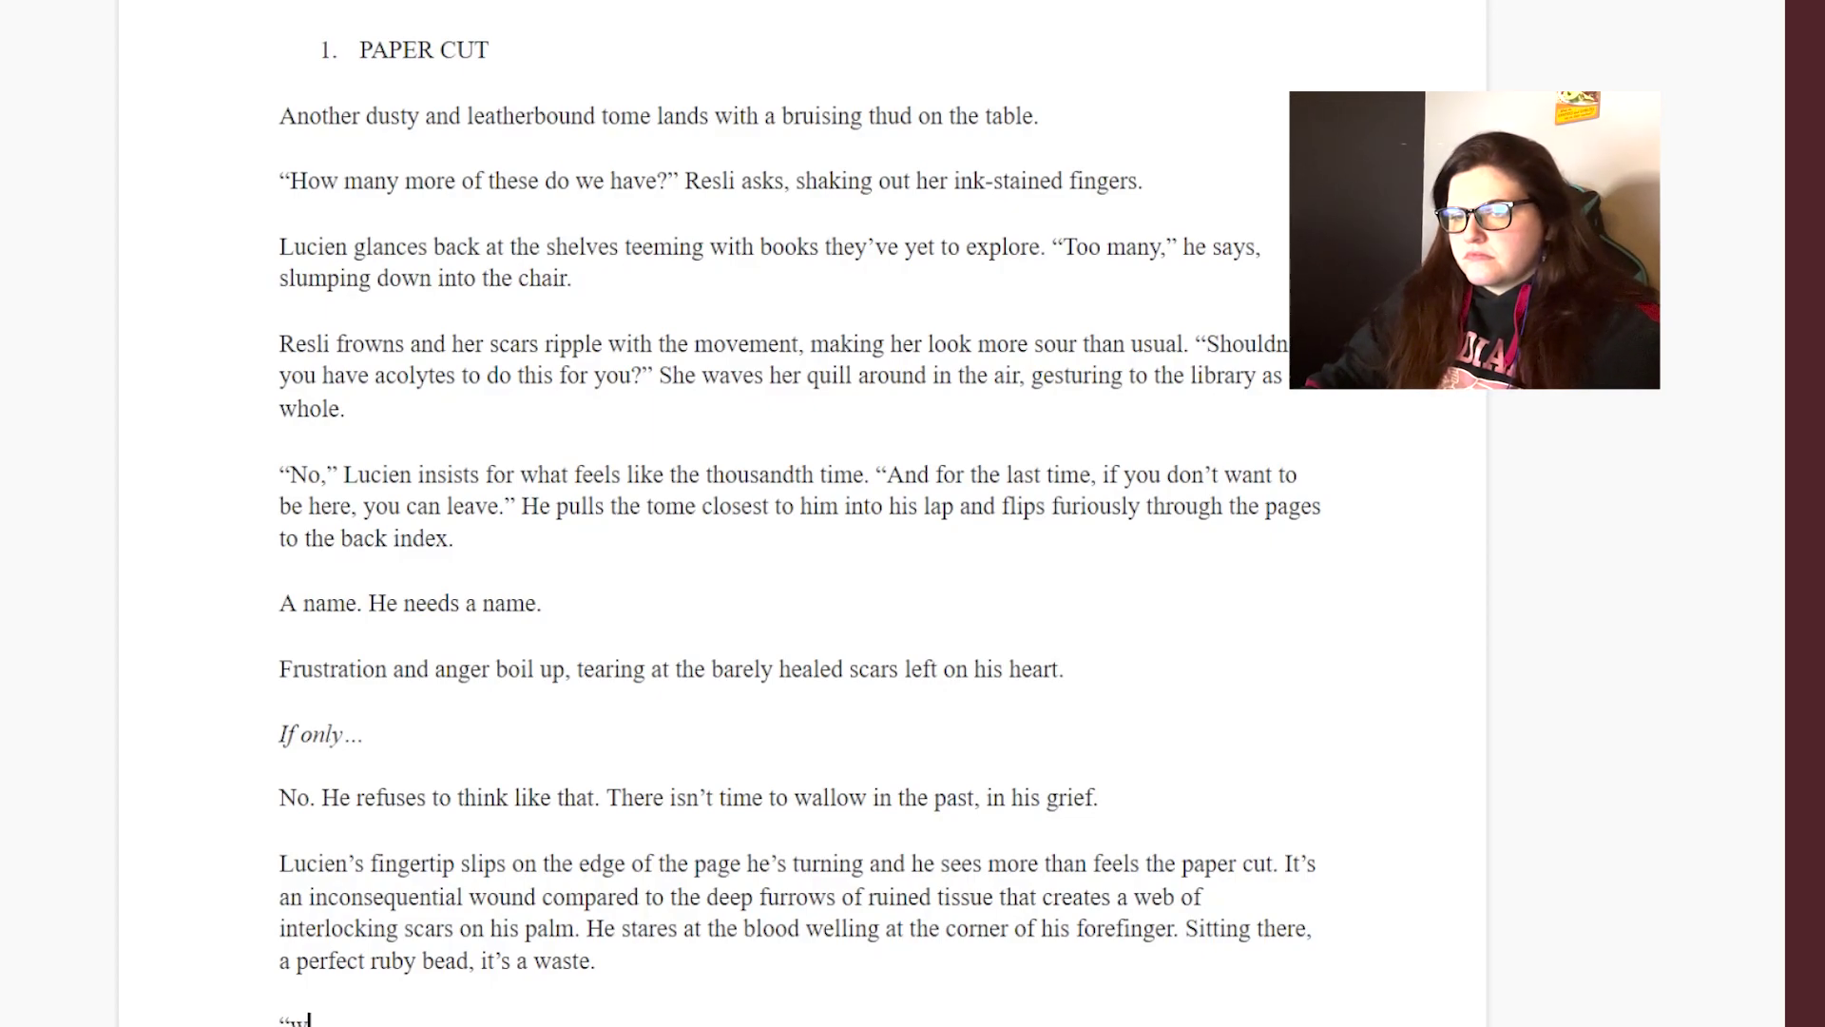
- Add Lucien looking up at Resli's wide brown eye and replying "It's nothing."
key("Return")
type("He looks up at Re")
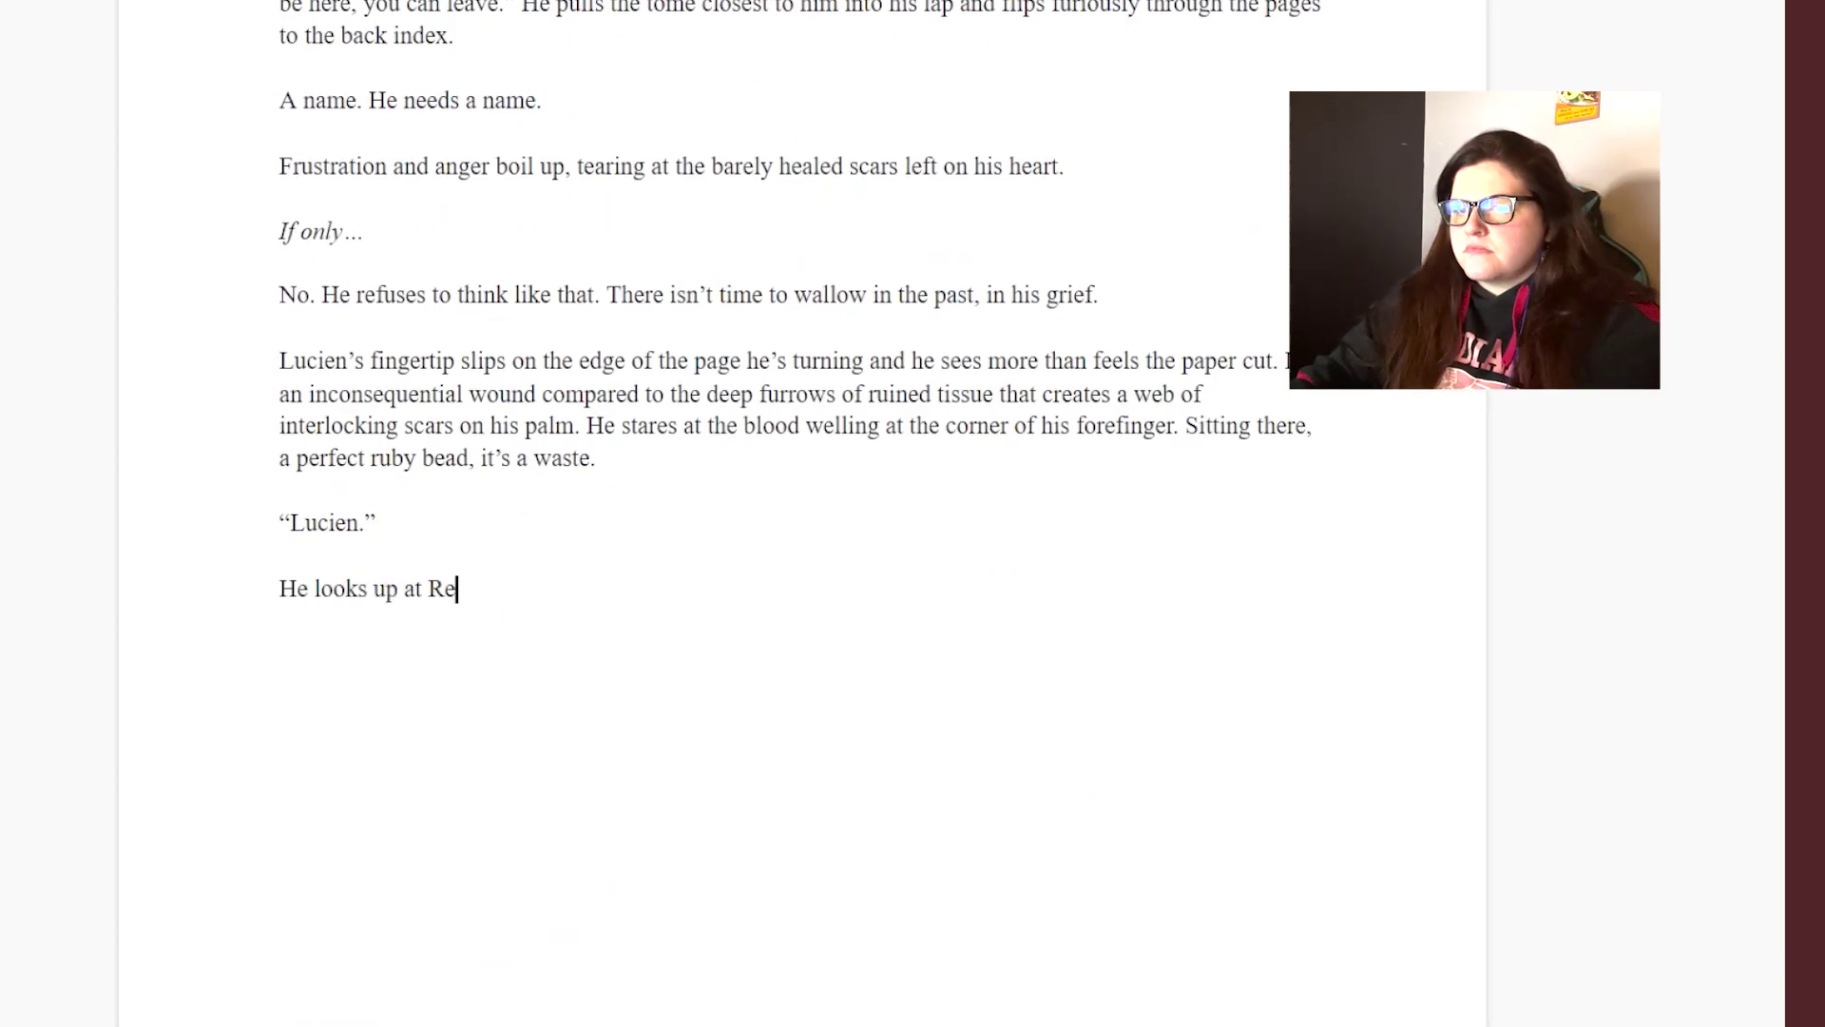
type("sli. Her remaining brown eye is wide")
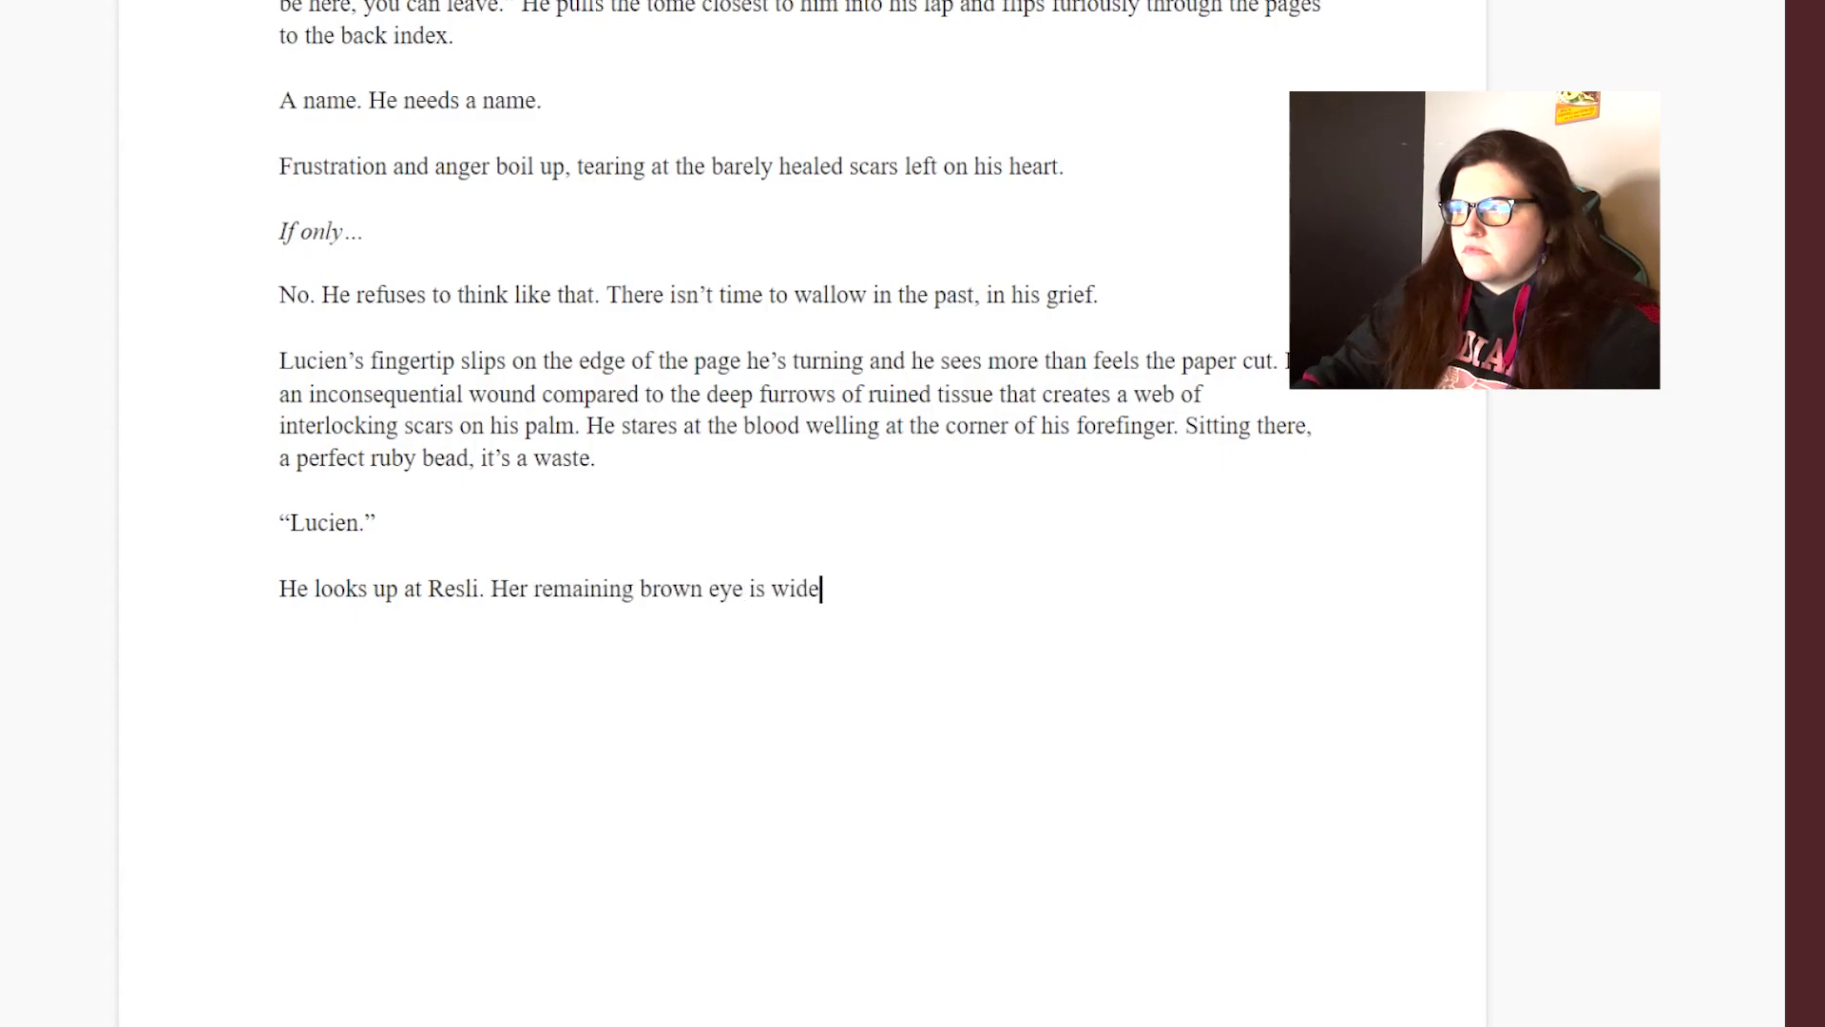
type(" and he wonders how many times she h")
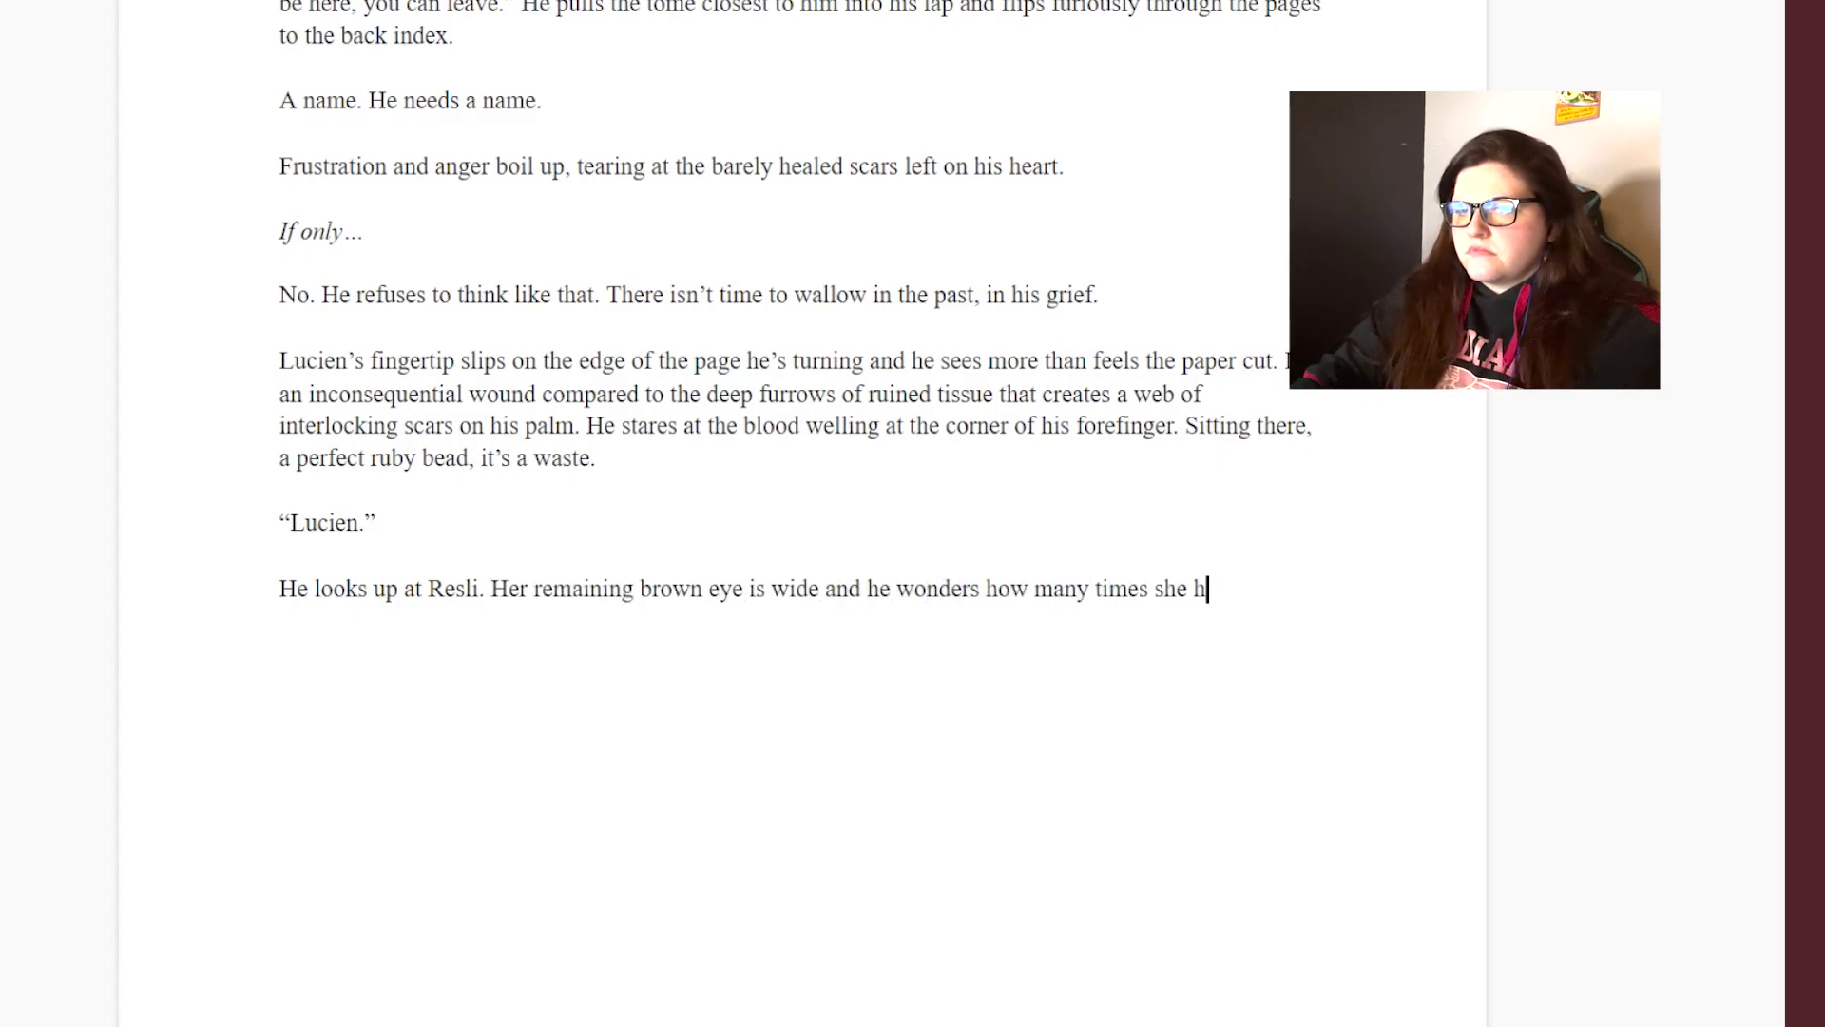
type("ad to say his name to get his attention.,")
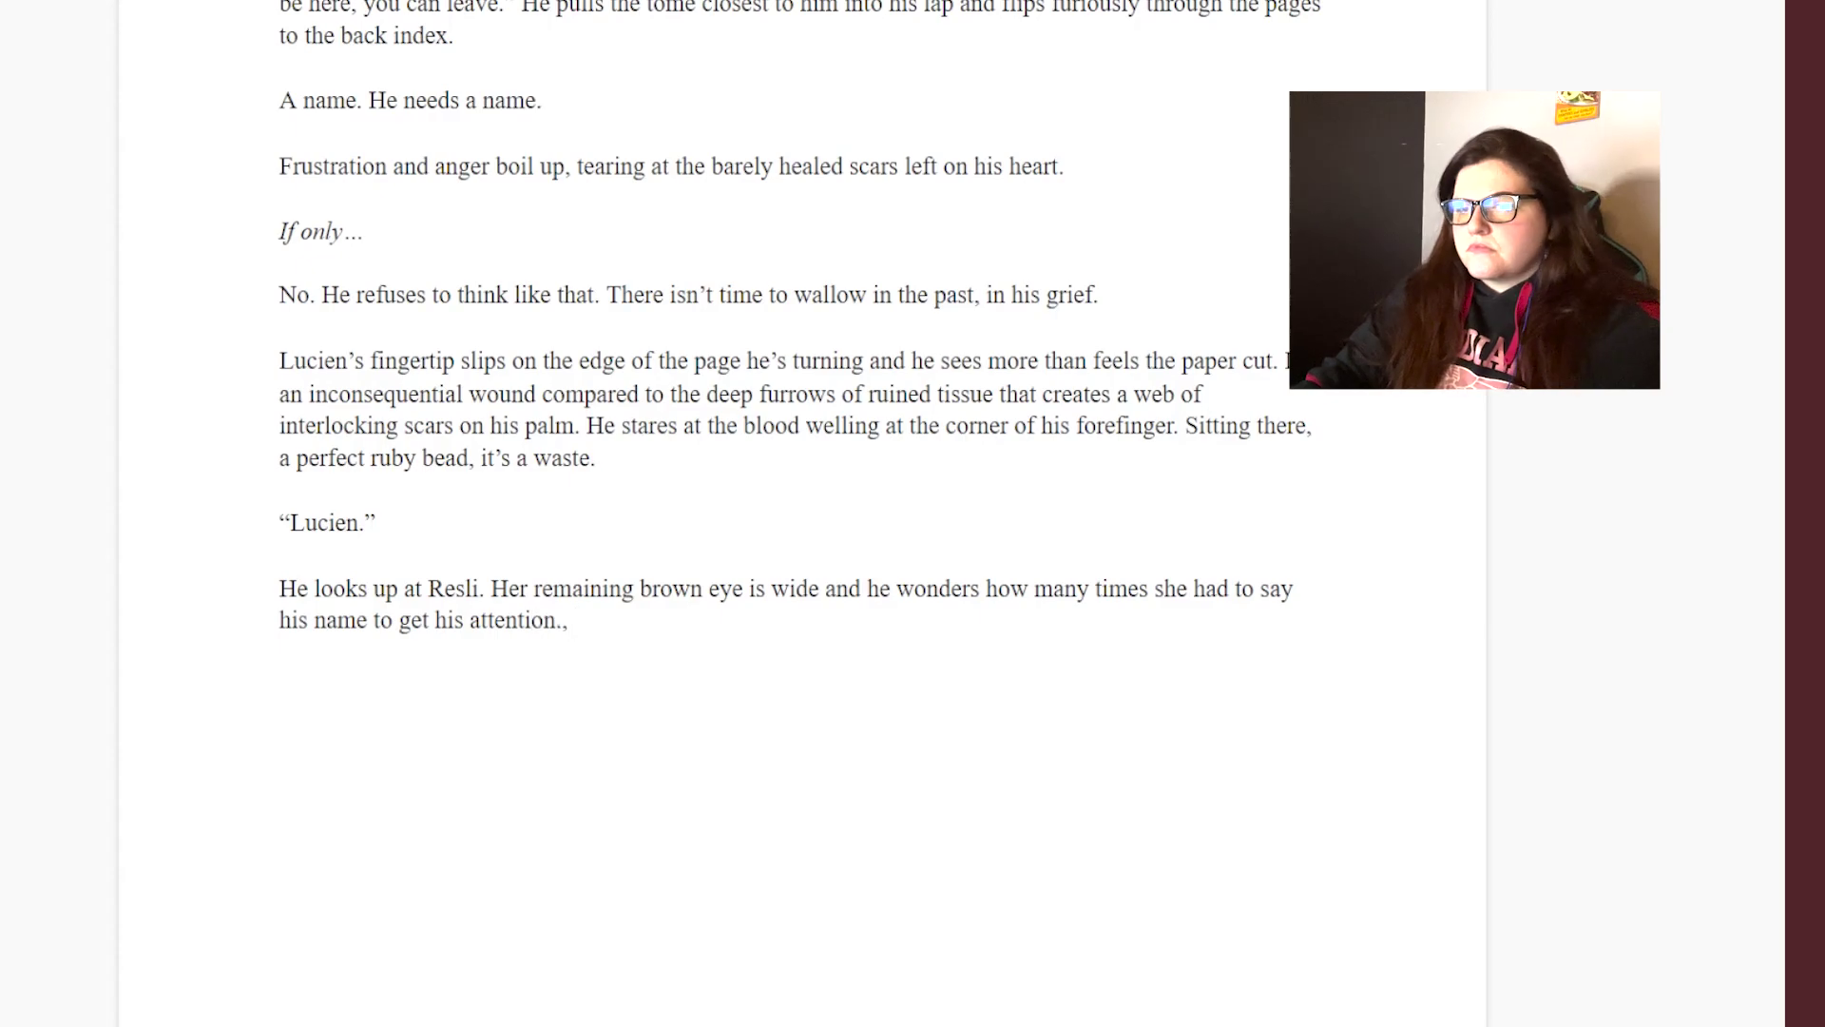
key("BackSpace")
key("BackSpace")
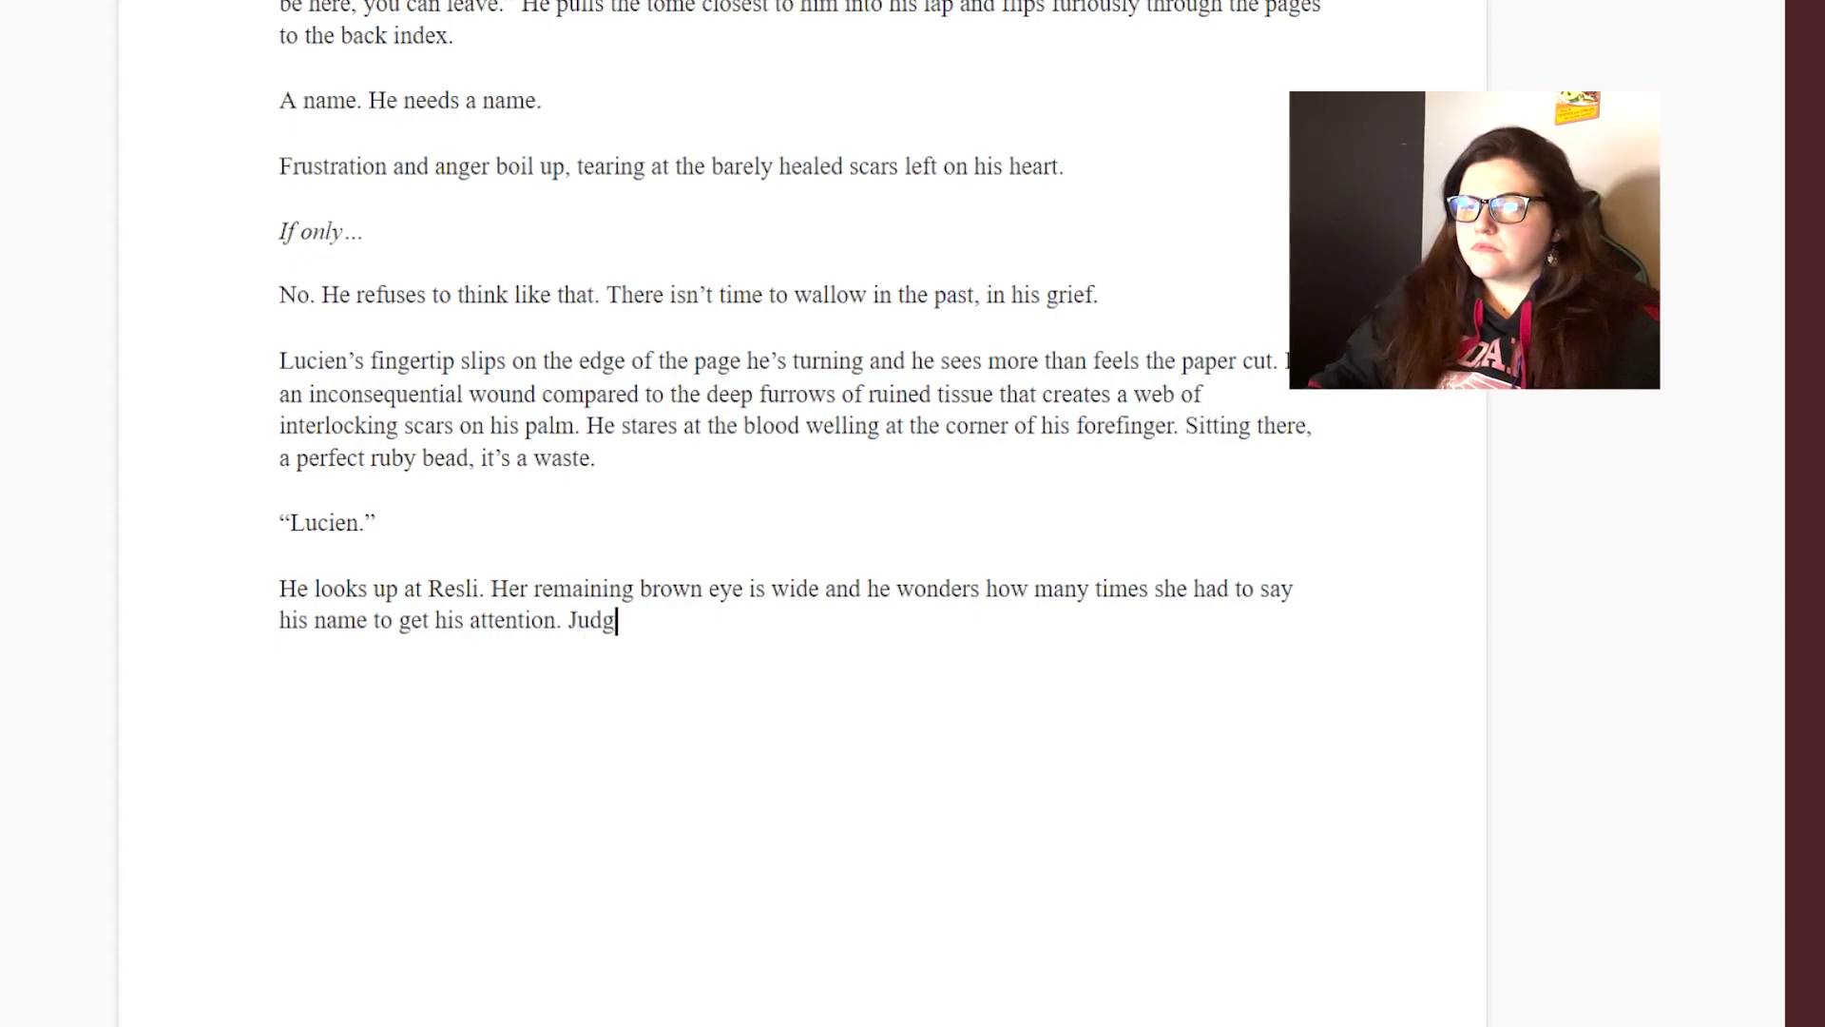
type("ing by her raised brows, it was far too many.")
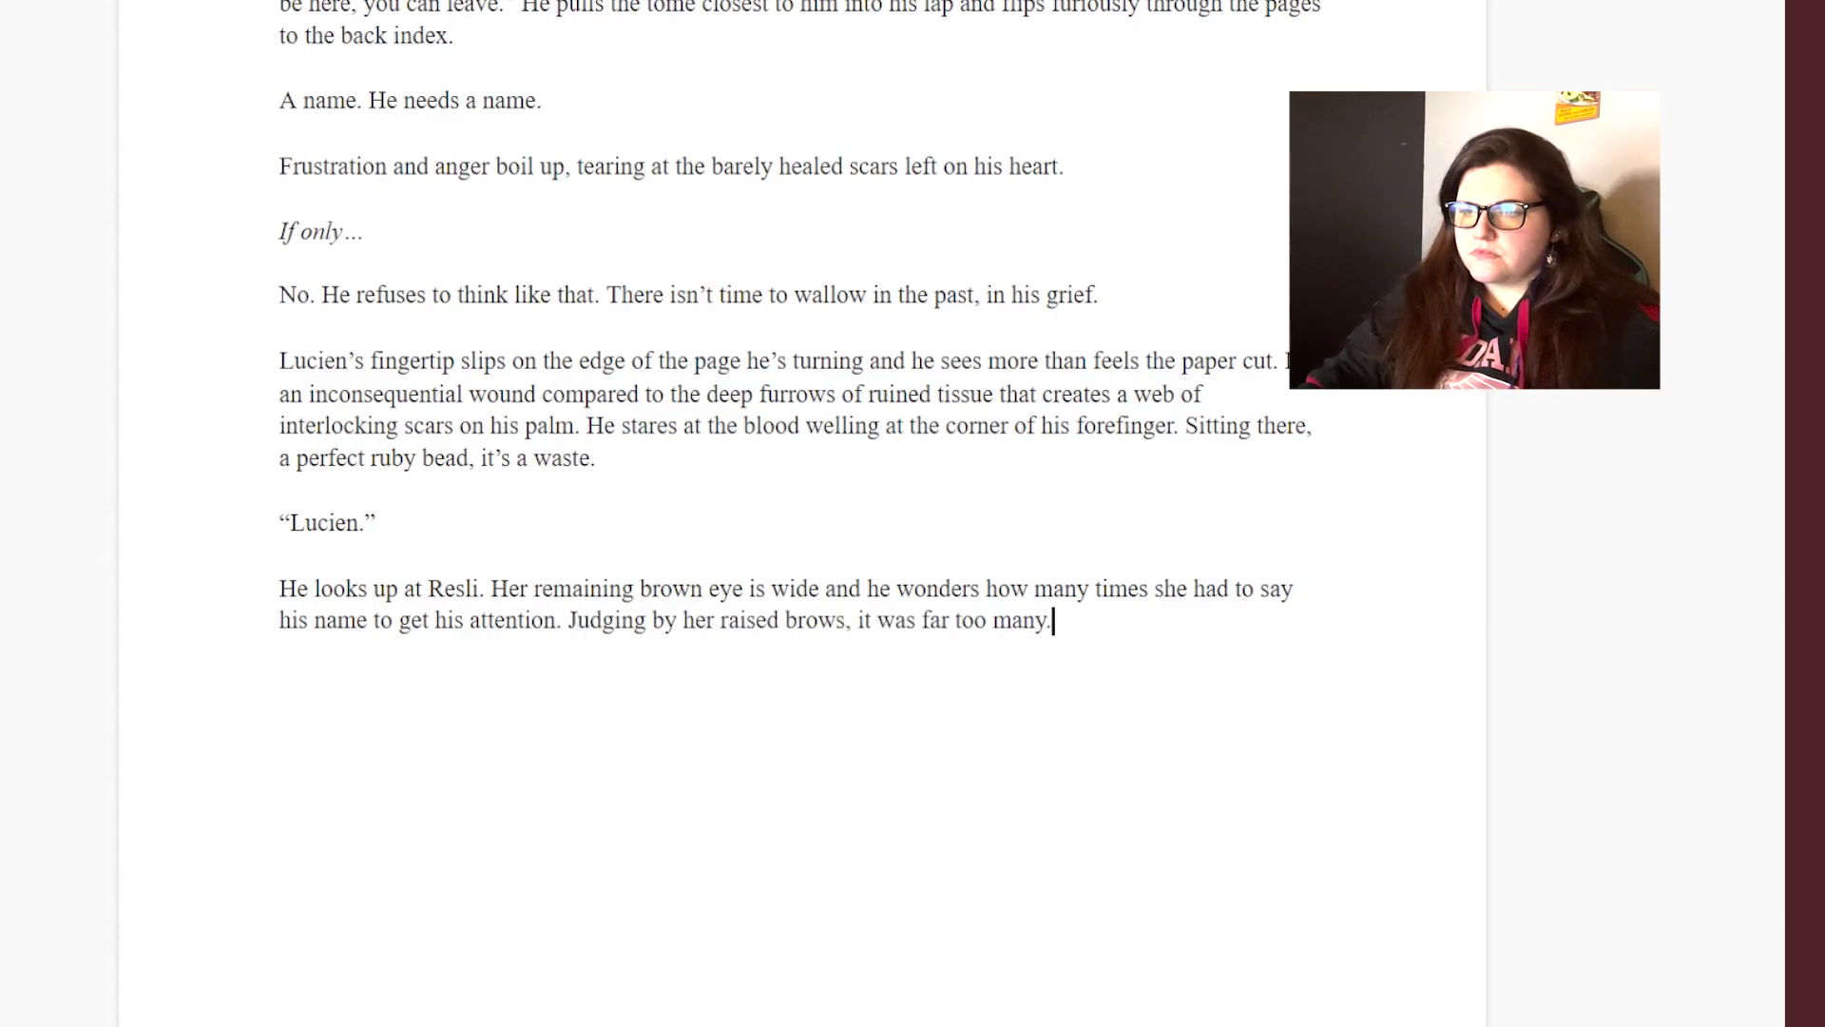
type("“It’s noth")
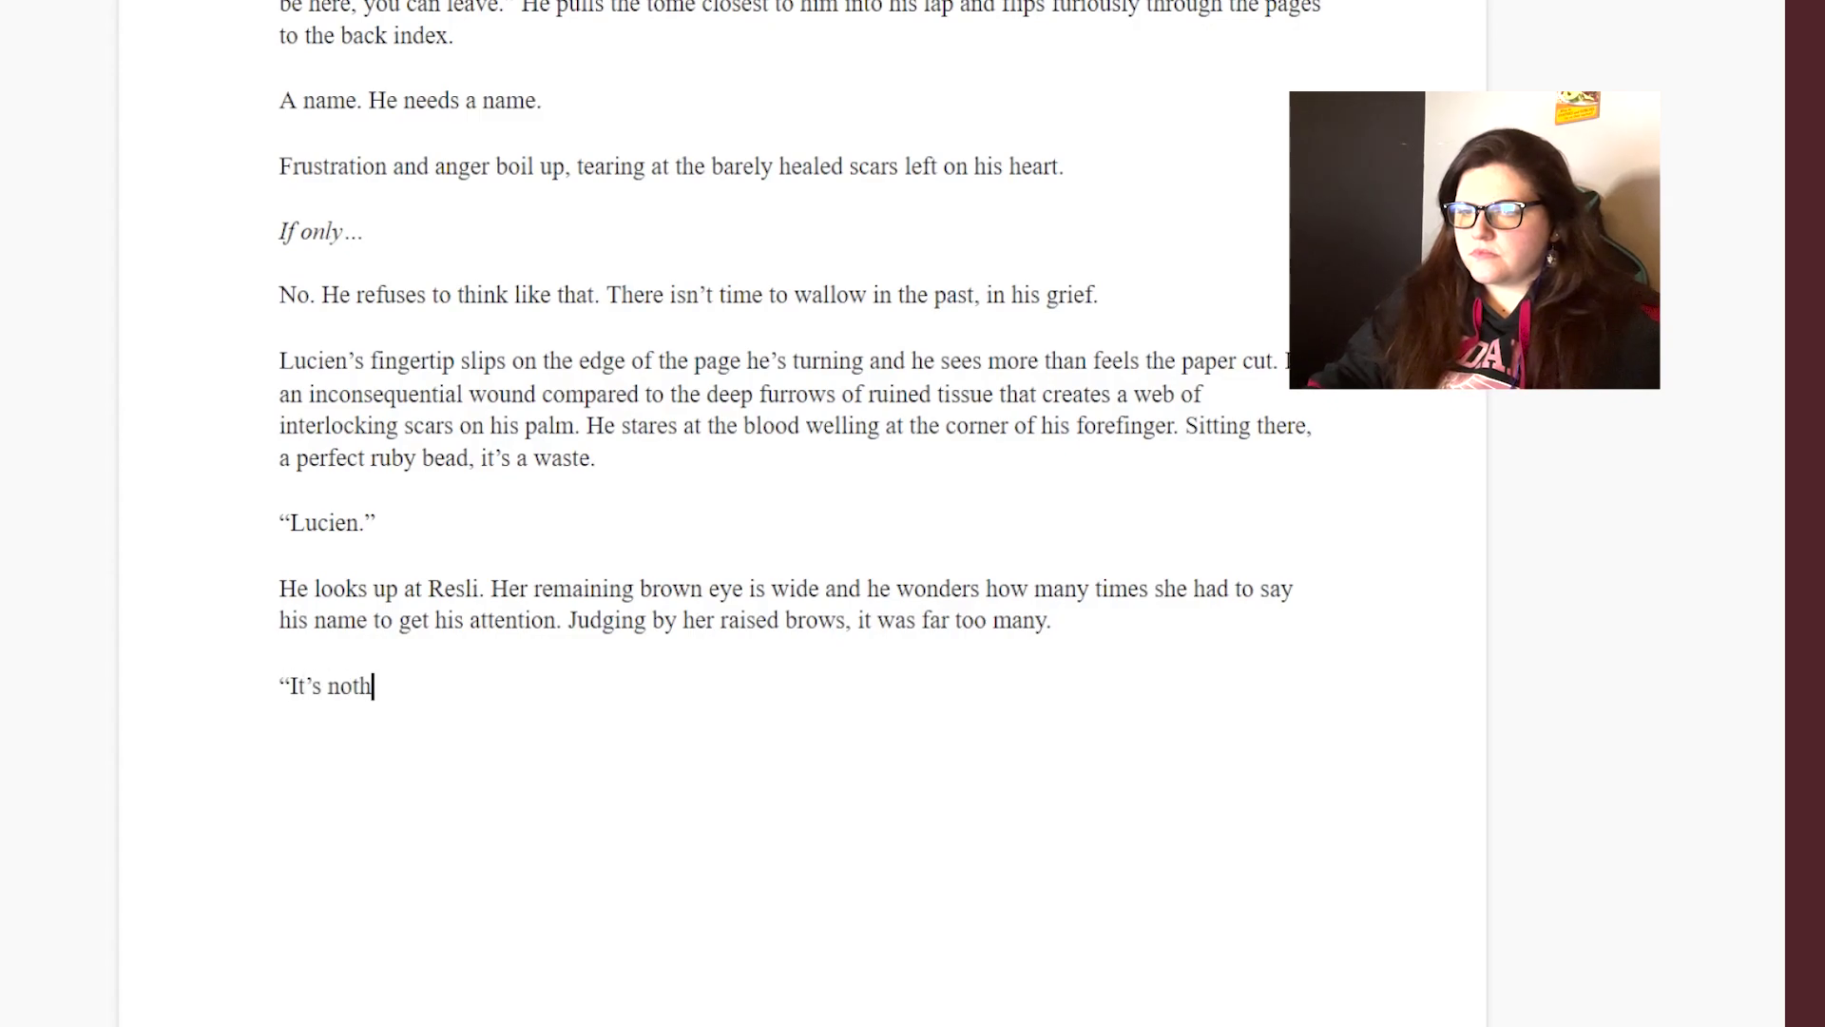
type("ing,” he says, rubbing the bead ")
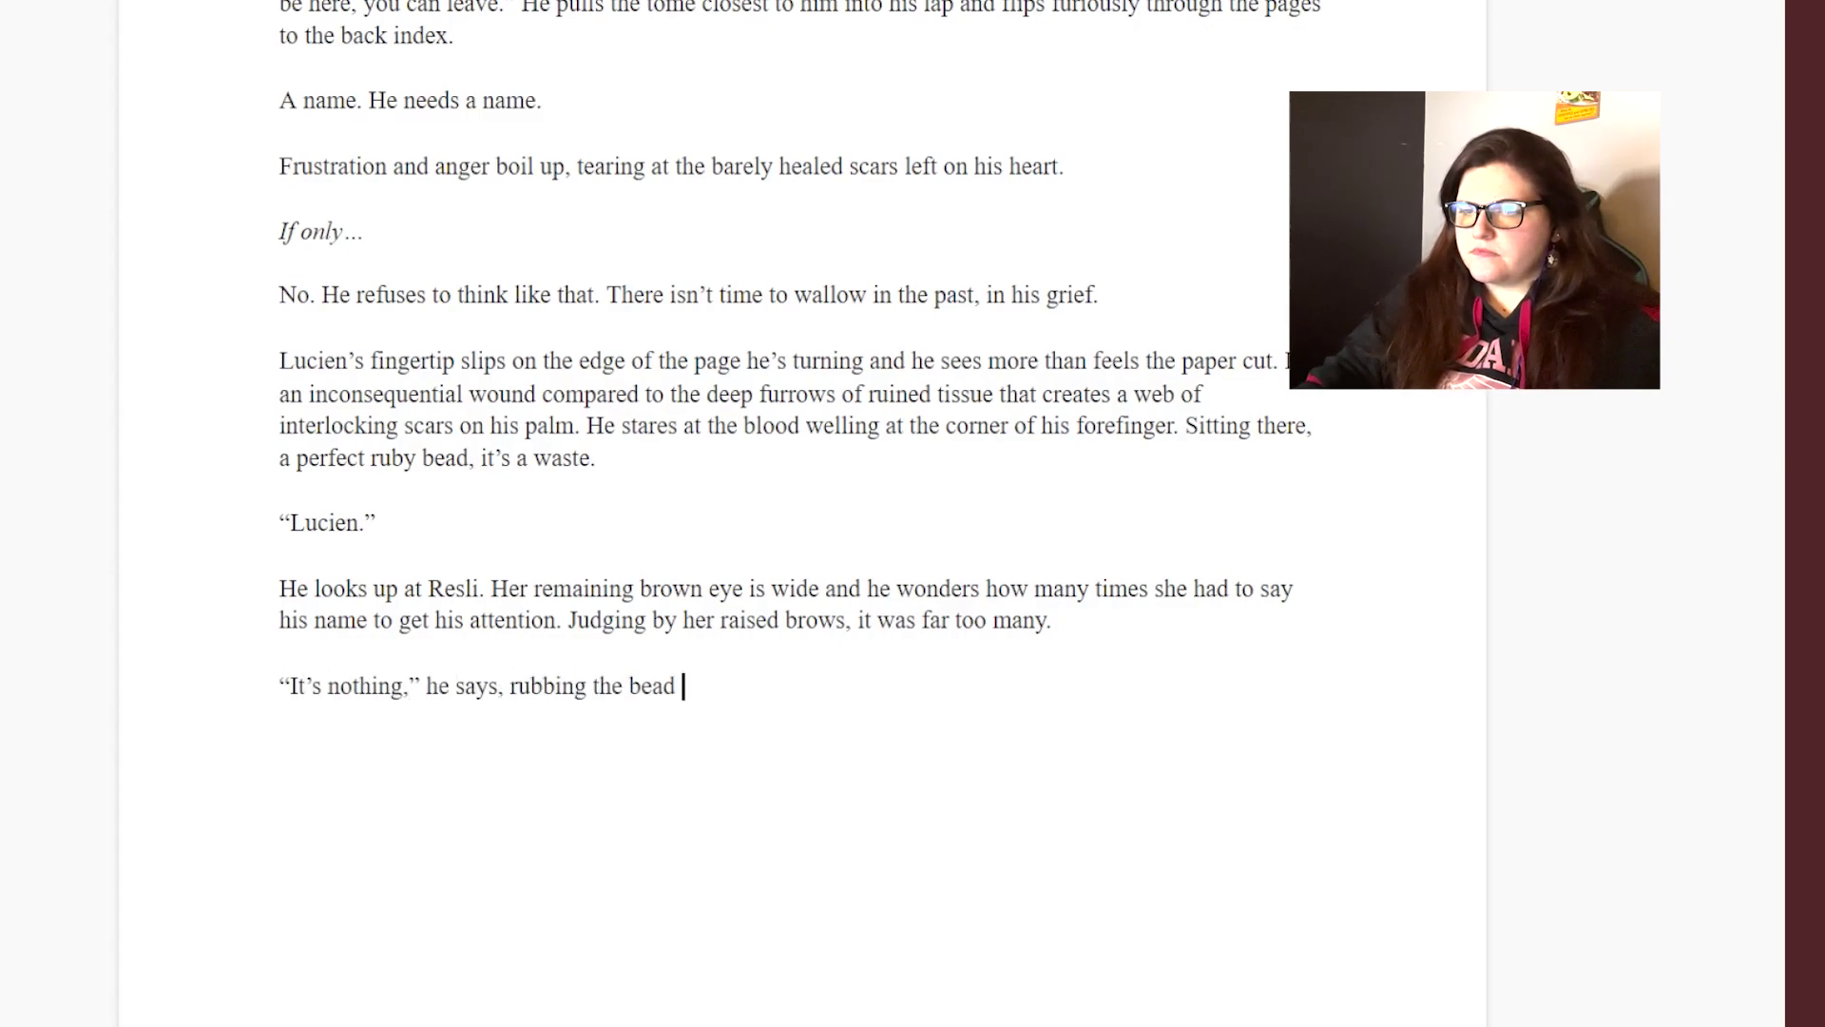
type("away with his thumb. It smears ")
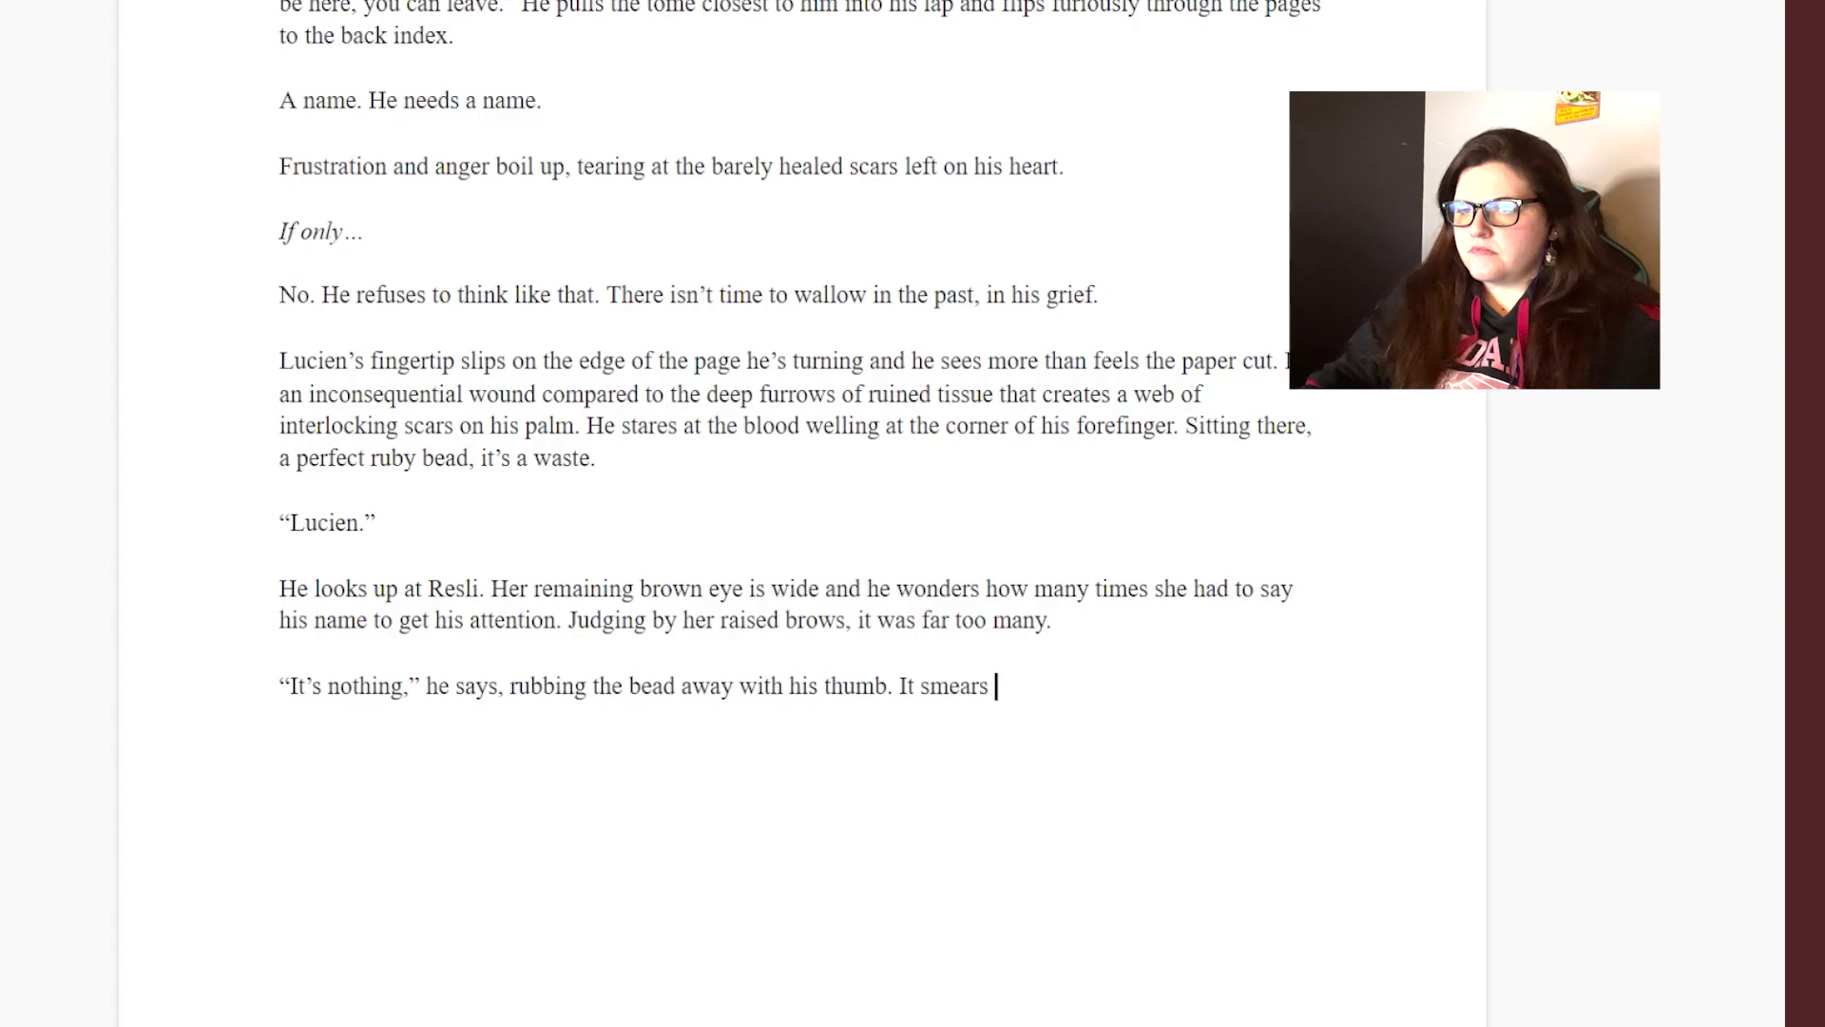
type("in the grooves of his thumb")
- Describe him rubbing the bead into his thumbprint as more blood wells and he keeps swiping
key("BackSpace")
key("BackSpace")
key("BackSpace")
key("BackSpace")
key("BackSpace")
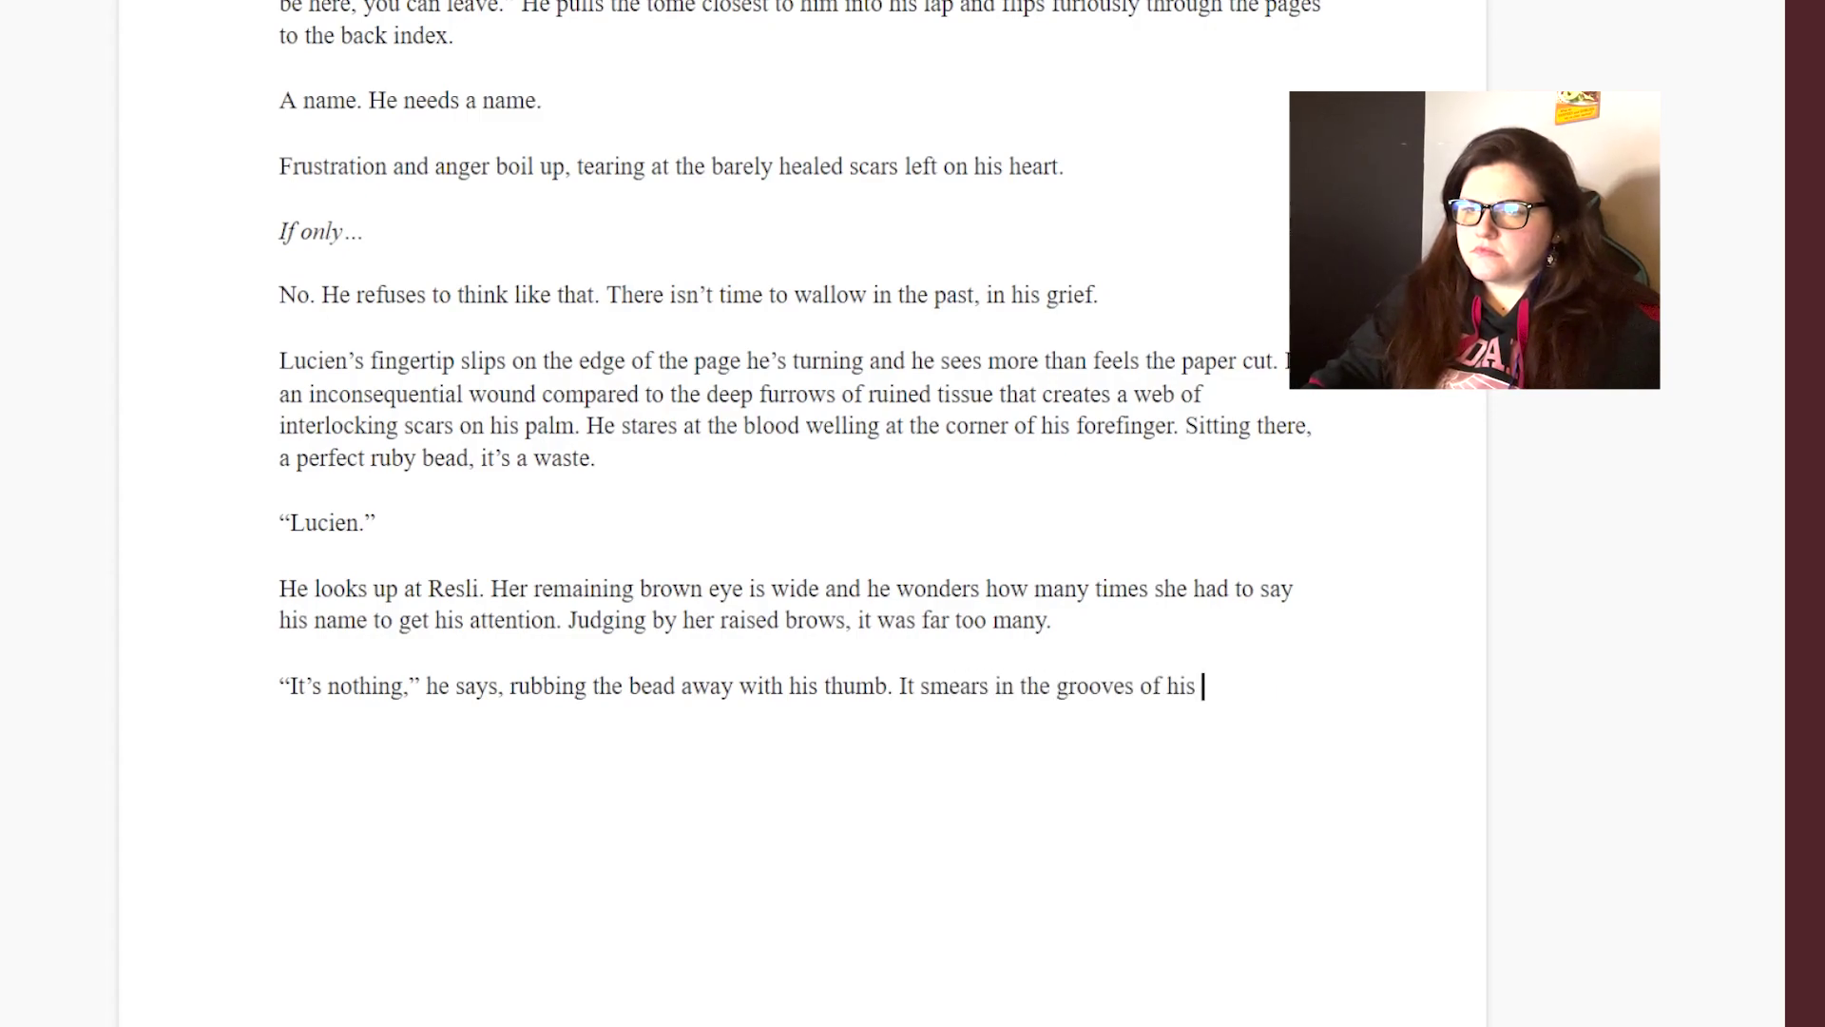
type("thumbprin")
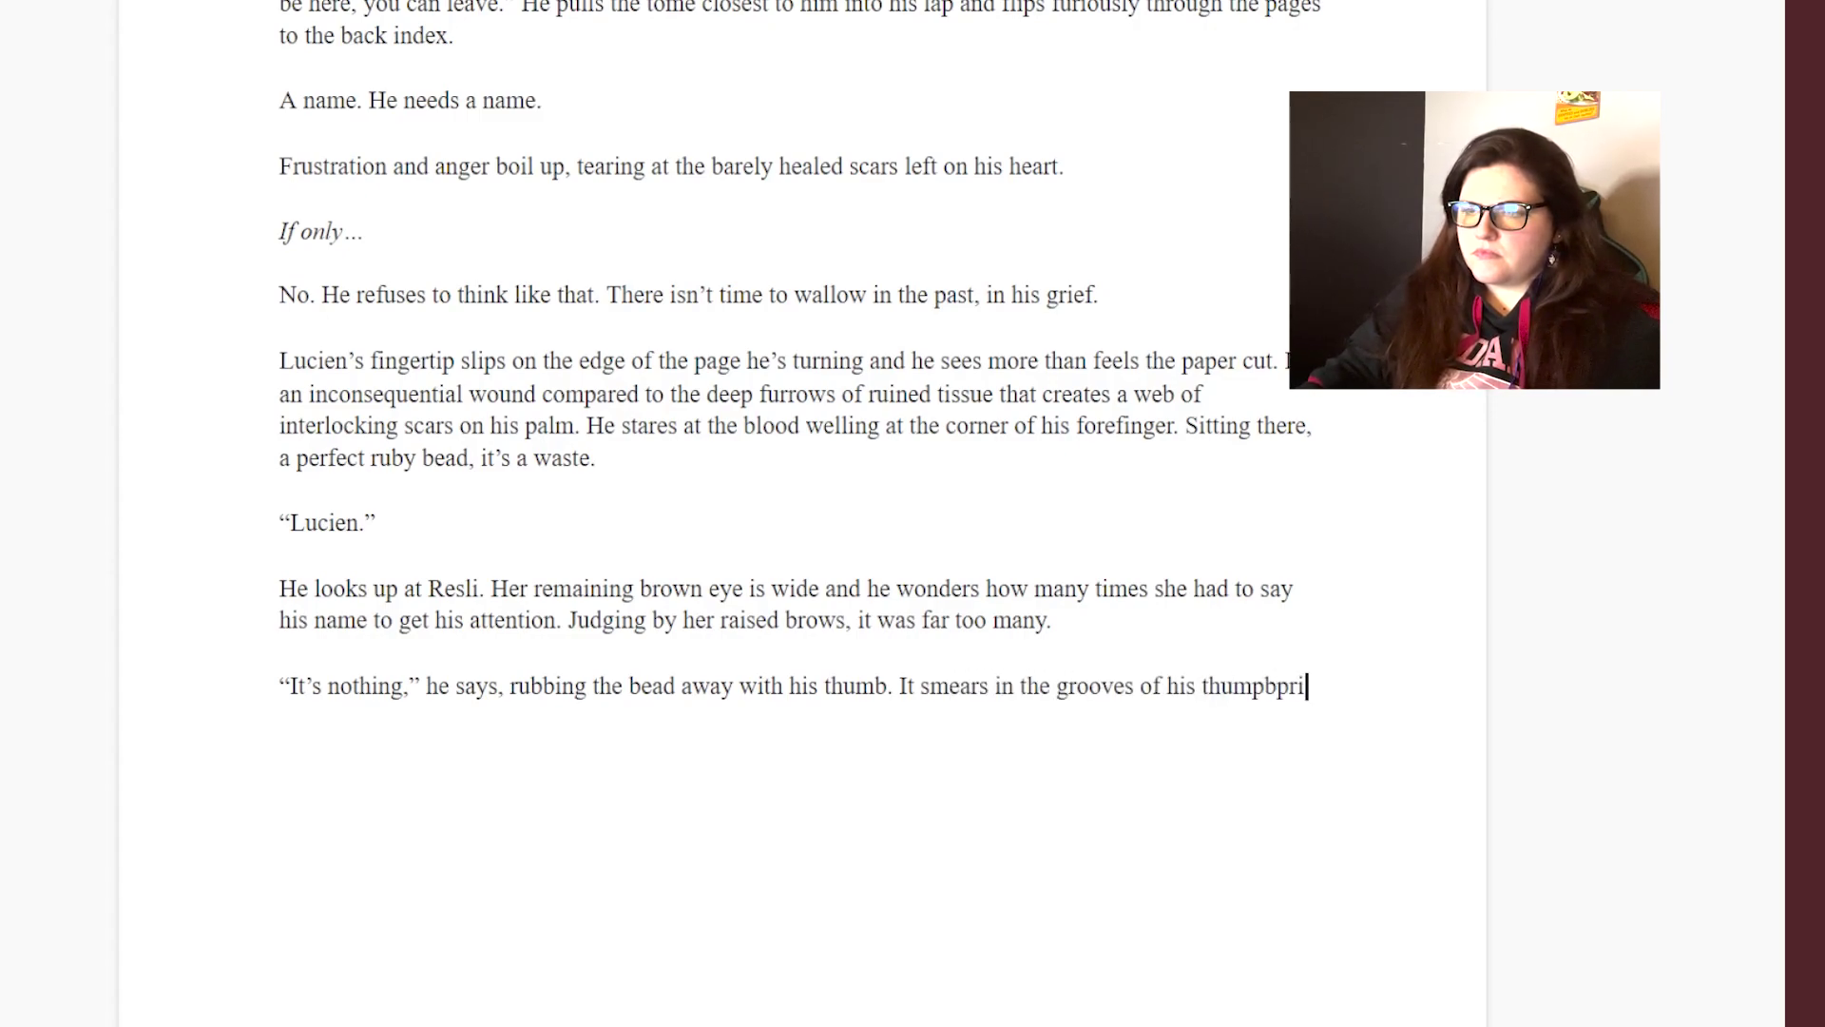
key("BackSpace")
key("BackSpace")
key("BackSpace")
type("rint but the cu")
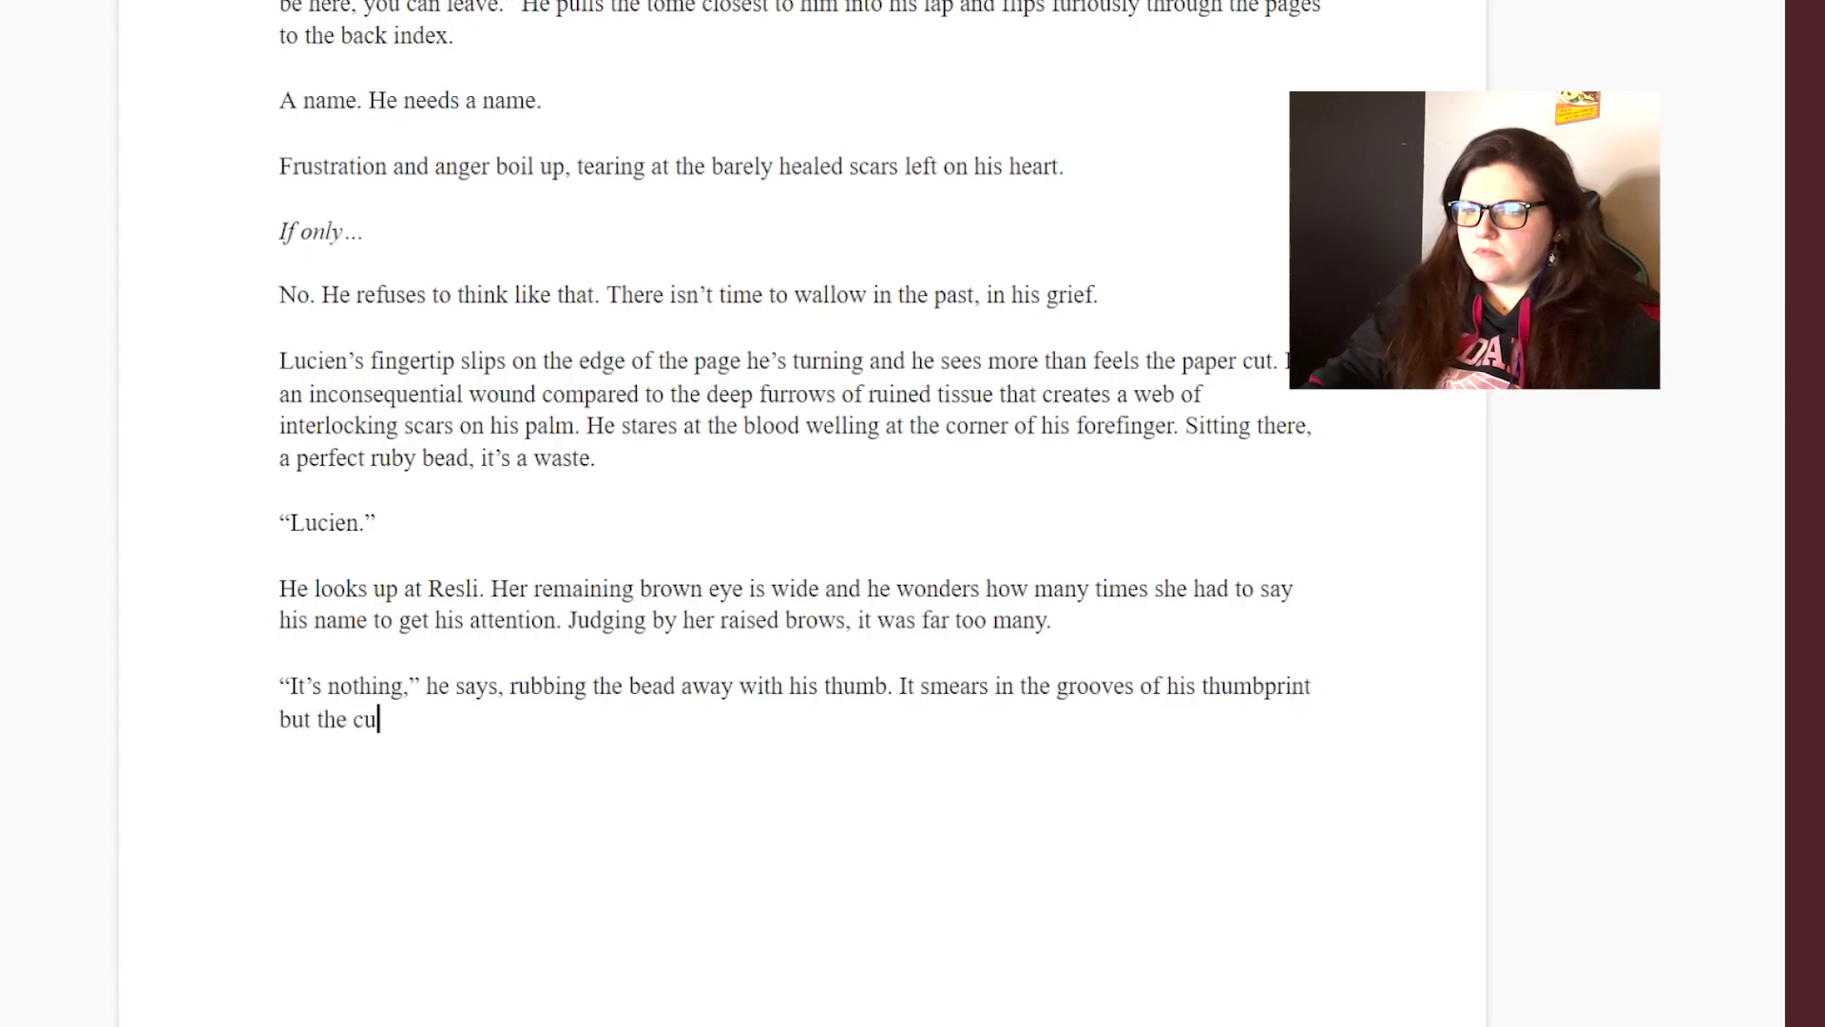
type("t is stubborn. More pr")
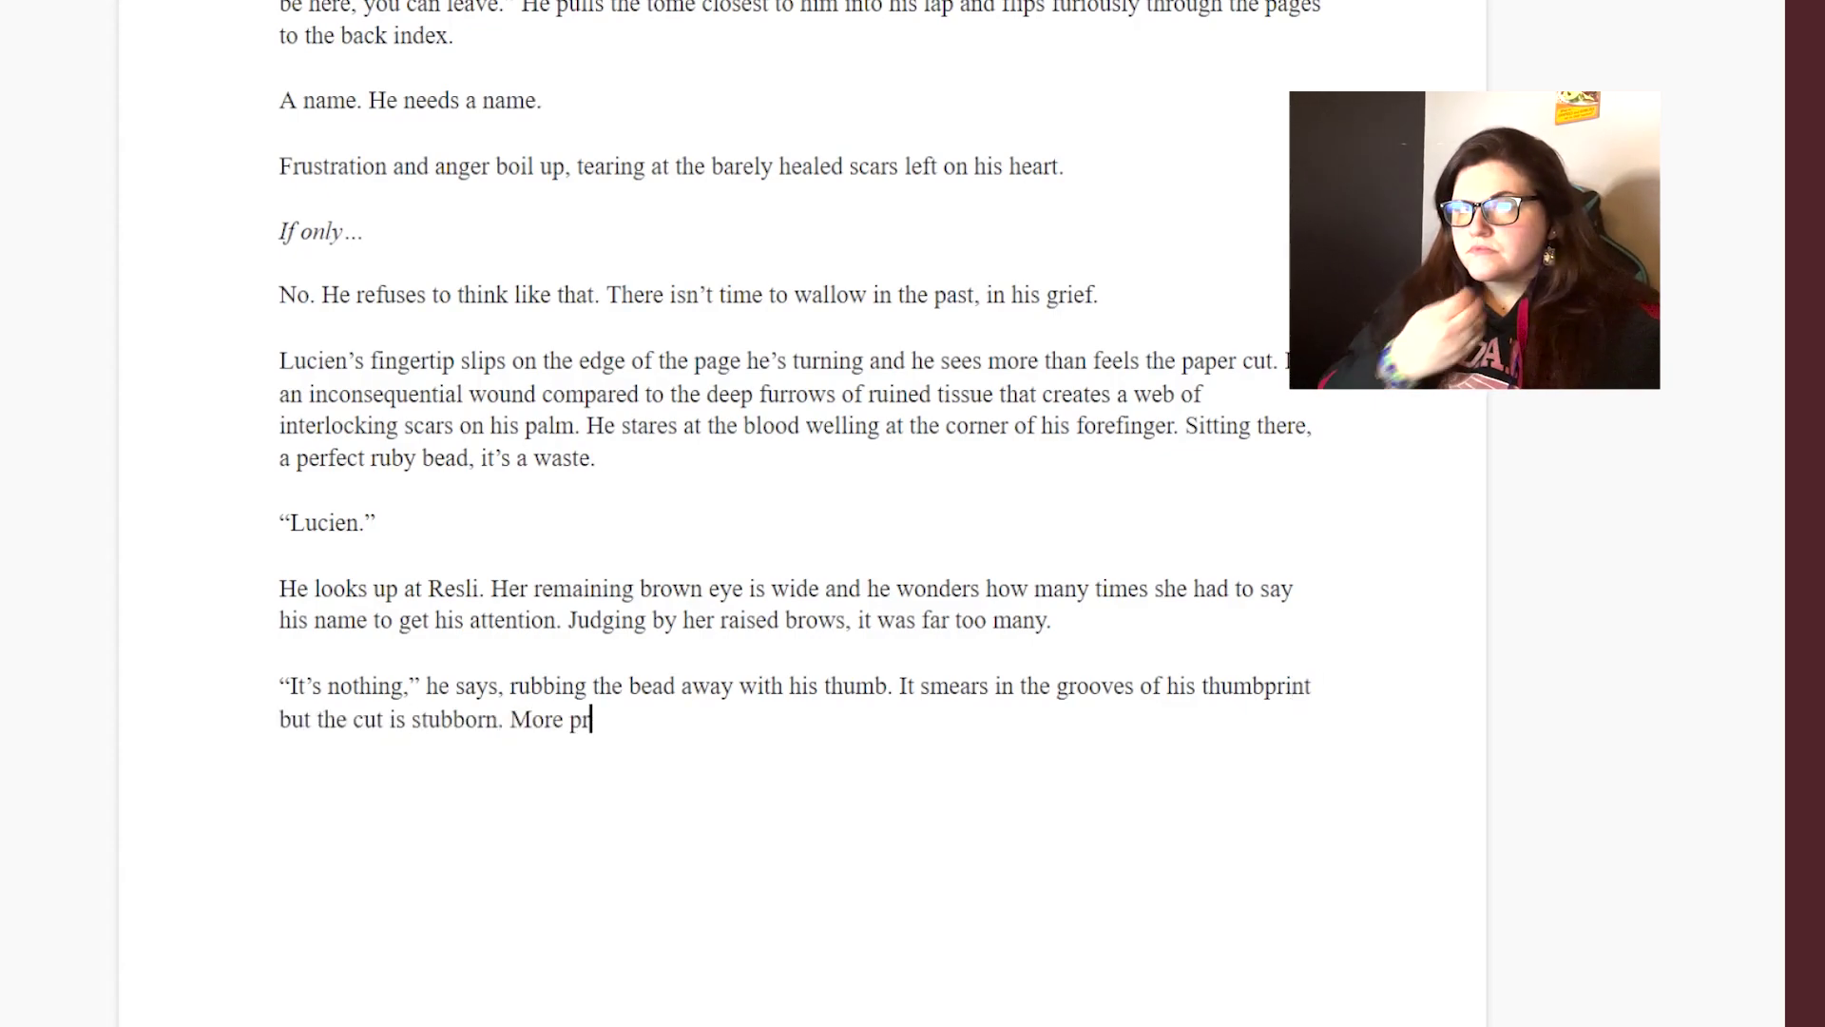
type("ecious blood wells up to replace the b")
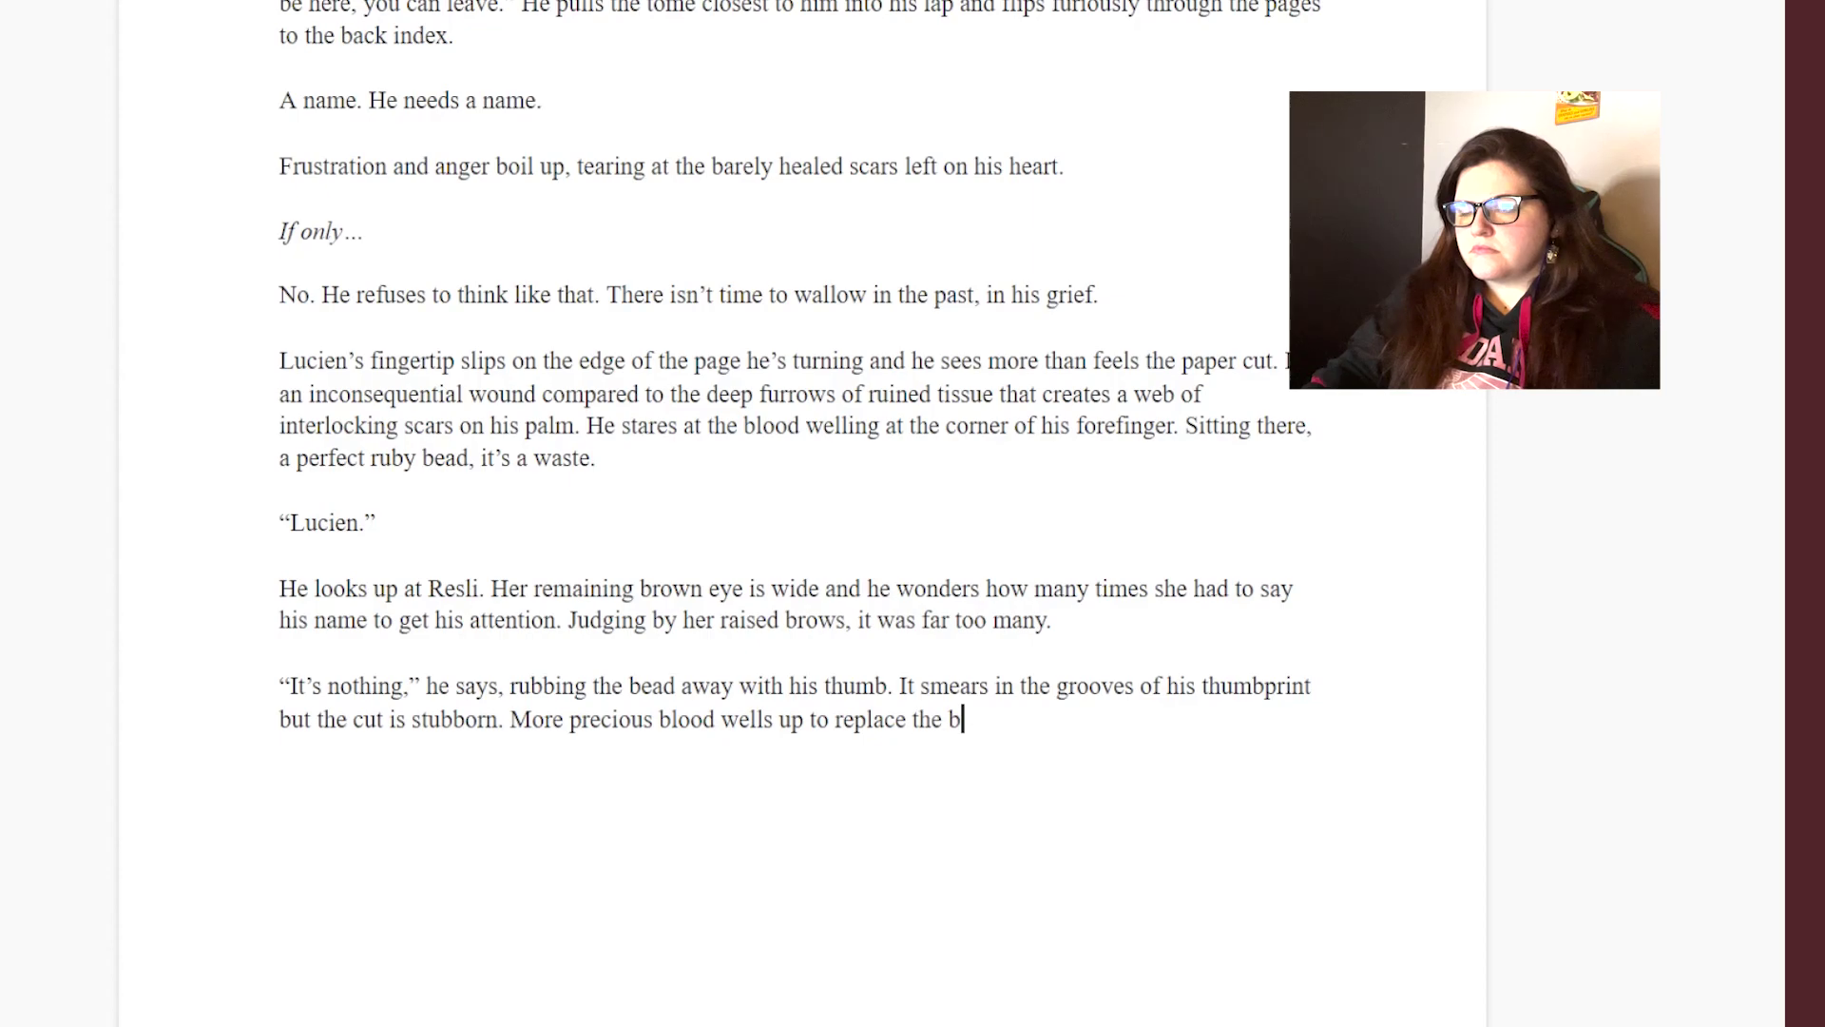
key("BackSpace")
key("BackSpace")
key("BackSpace")
key("BackSpace")
key("BackSpace")
key("BackSpace")
key("BackSpace")
key("BackSpace")
key("BackSpace")
key("BackSpace")
key("BackSpace")
key("BackSpace")
key("BackSpace")
key("BackSpace")
key("BackSpace")
key("BackSpace")
type("and he kee")
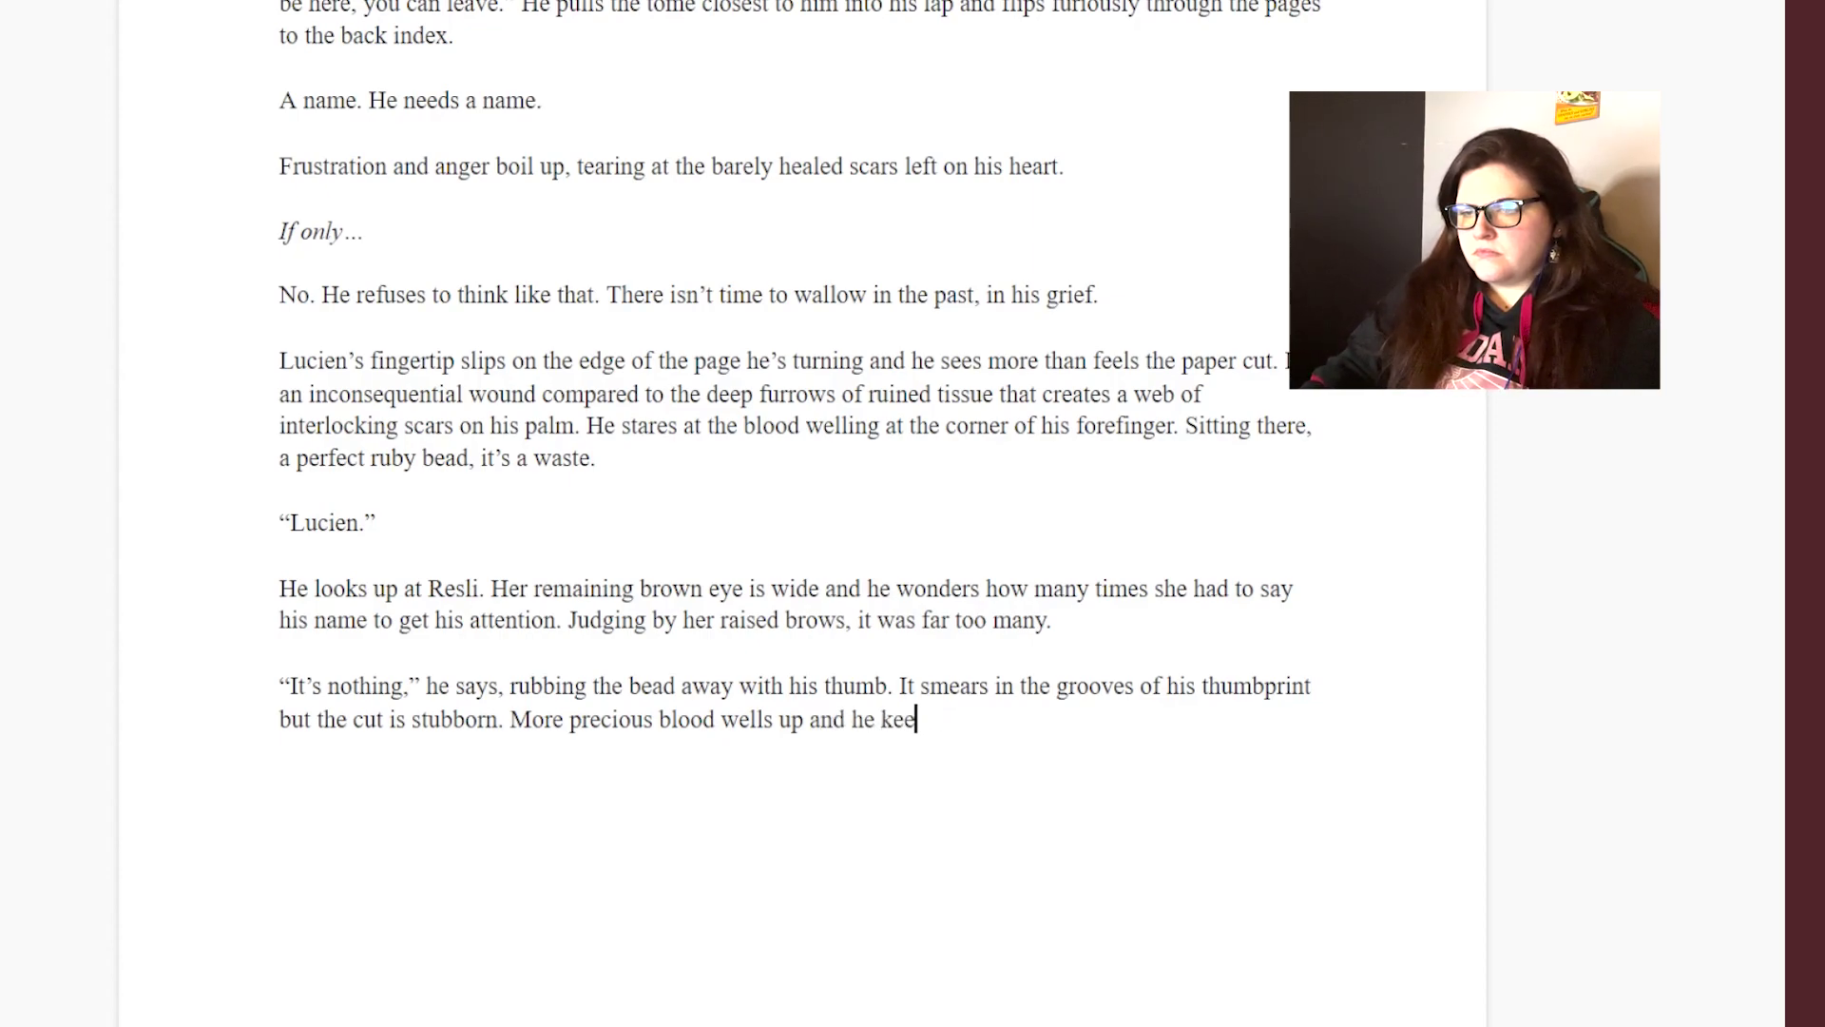
type("ps swiping his thumb across")
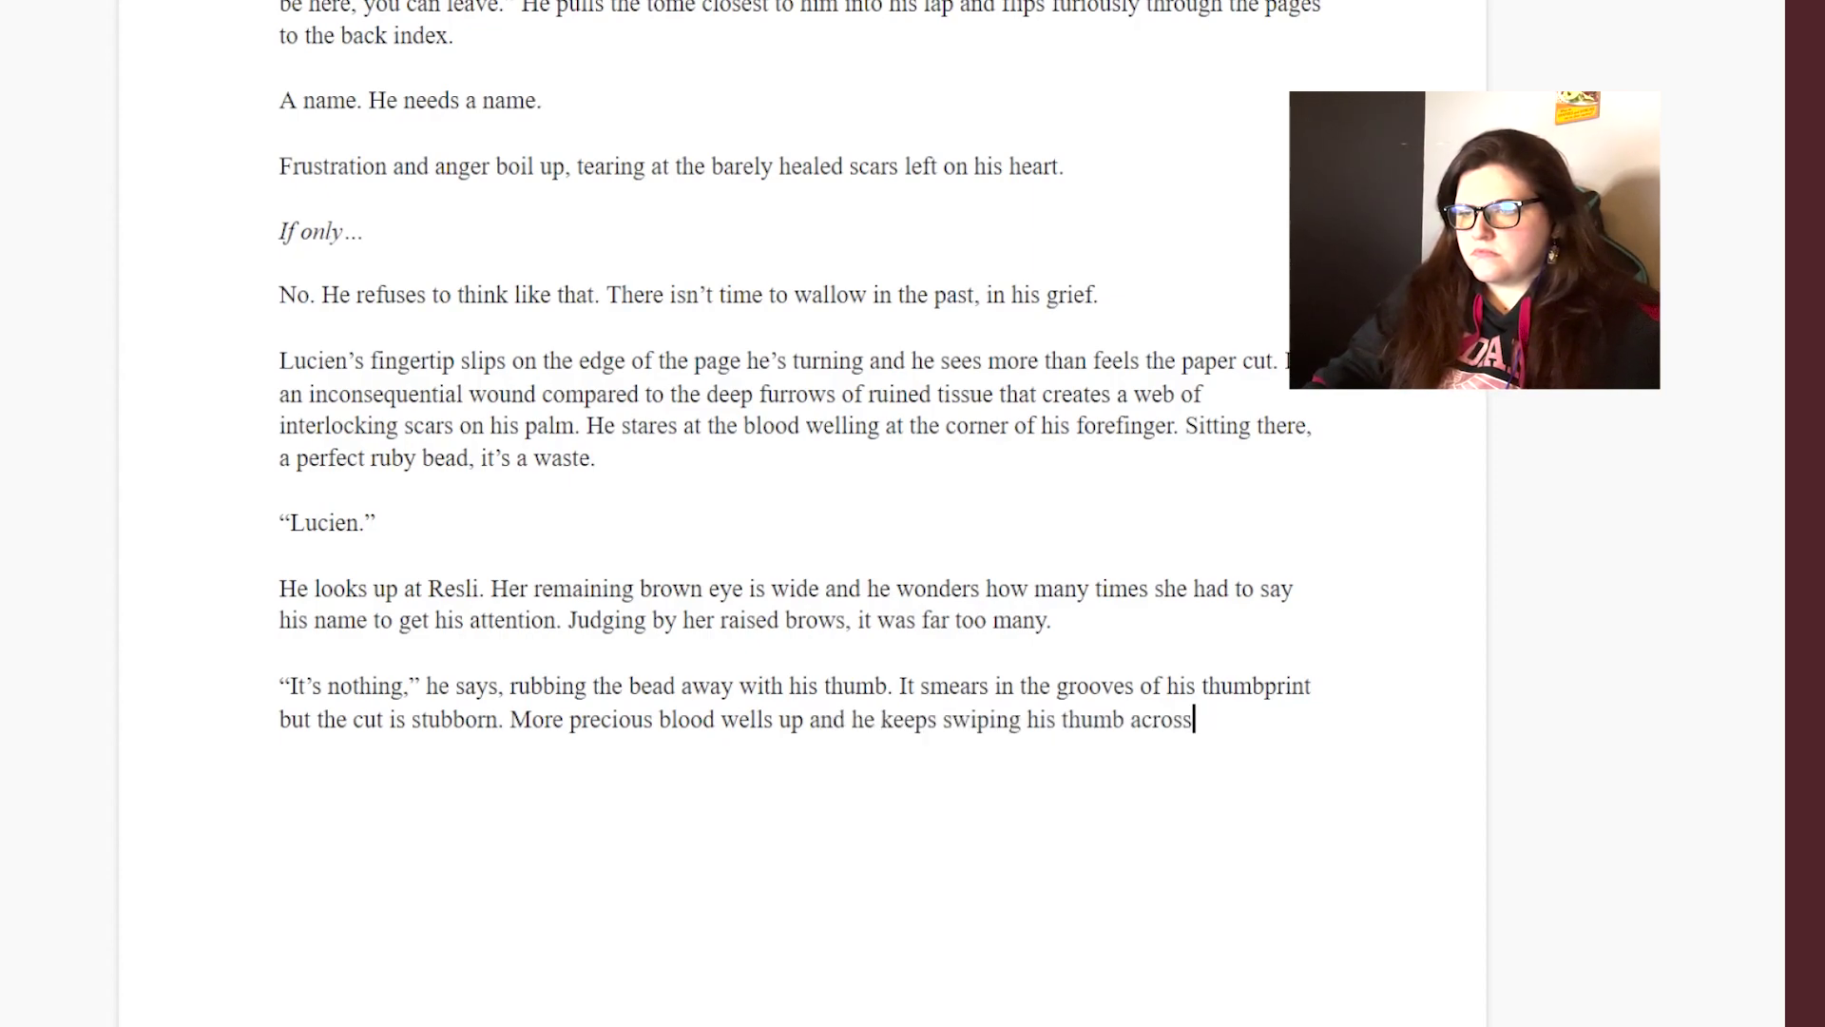
type(" it.The ch")
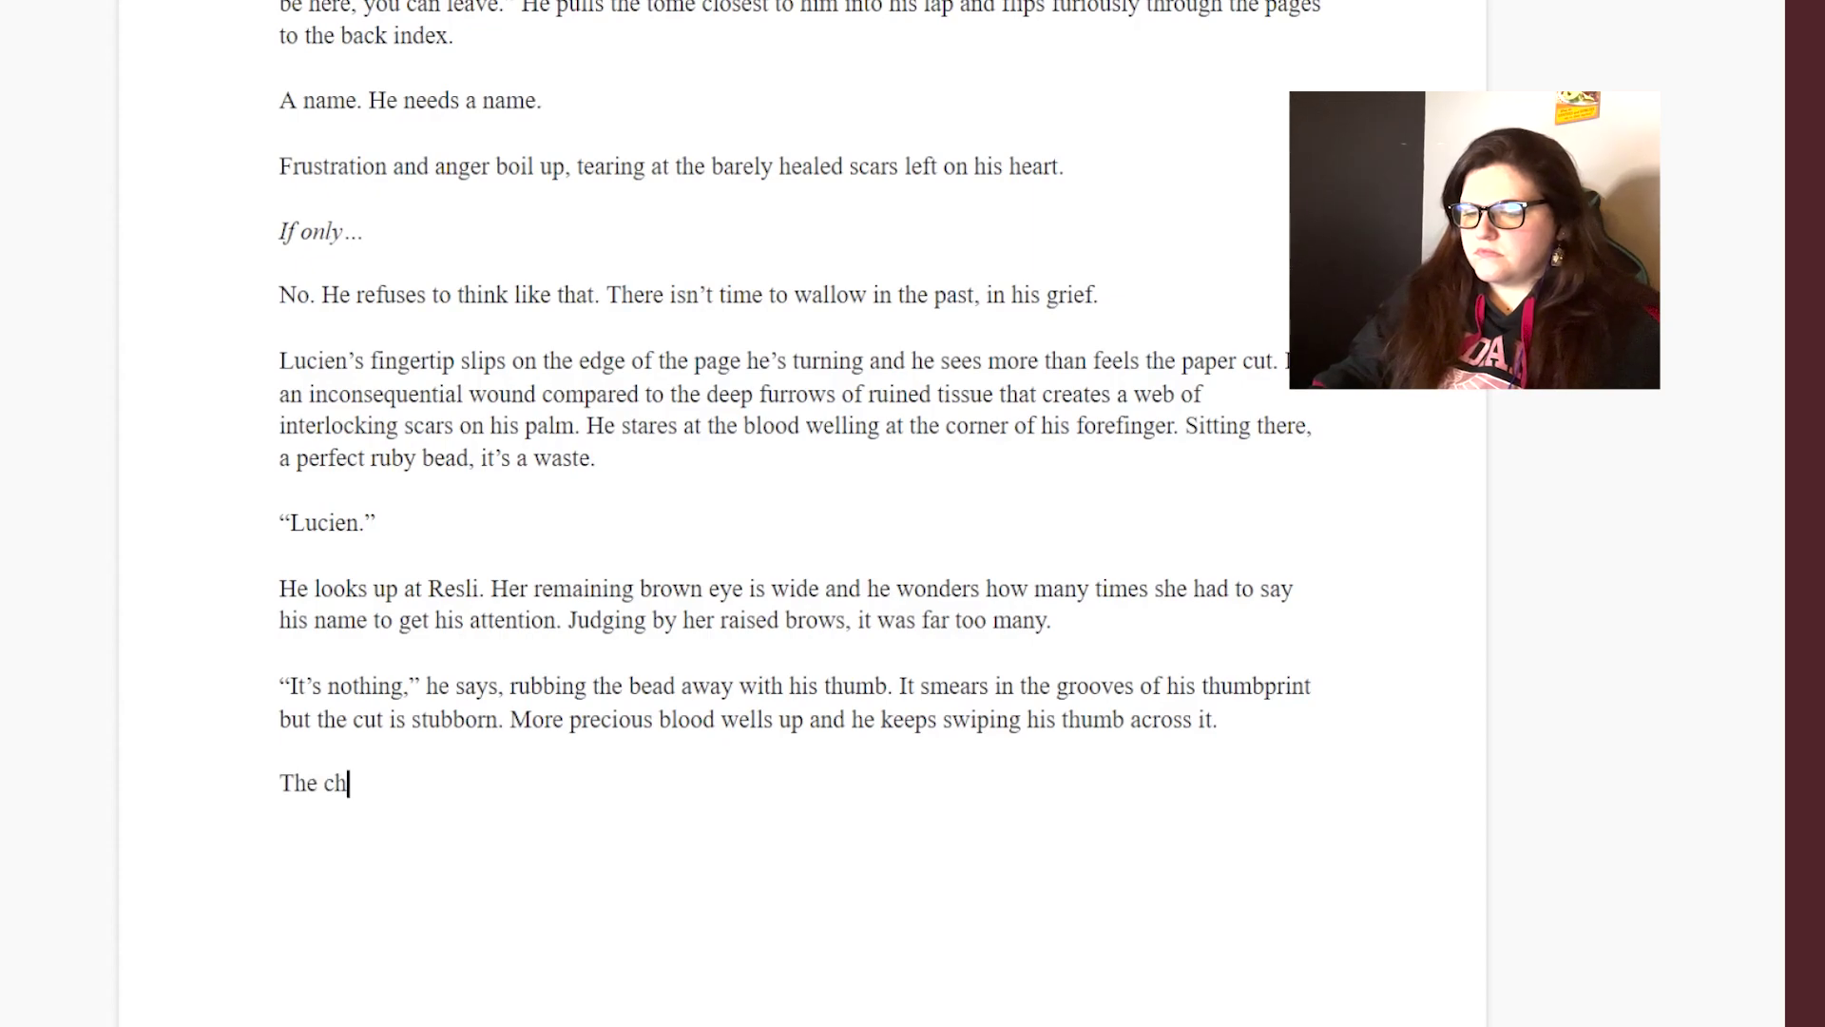
- Add the sentence "A chair squeals against the slate floor."
key("BackSpace")
key("BackSpace")
key("BackSpace")
key("BackSpace")
key("BackSpace")
key("BackSpace")
type("A chair squeals against h")
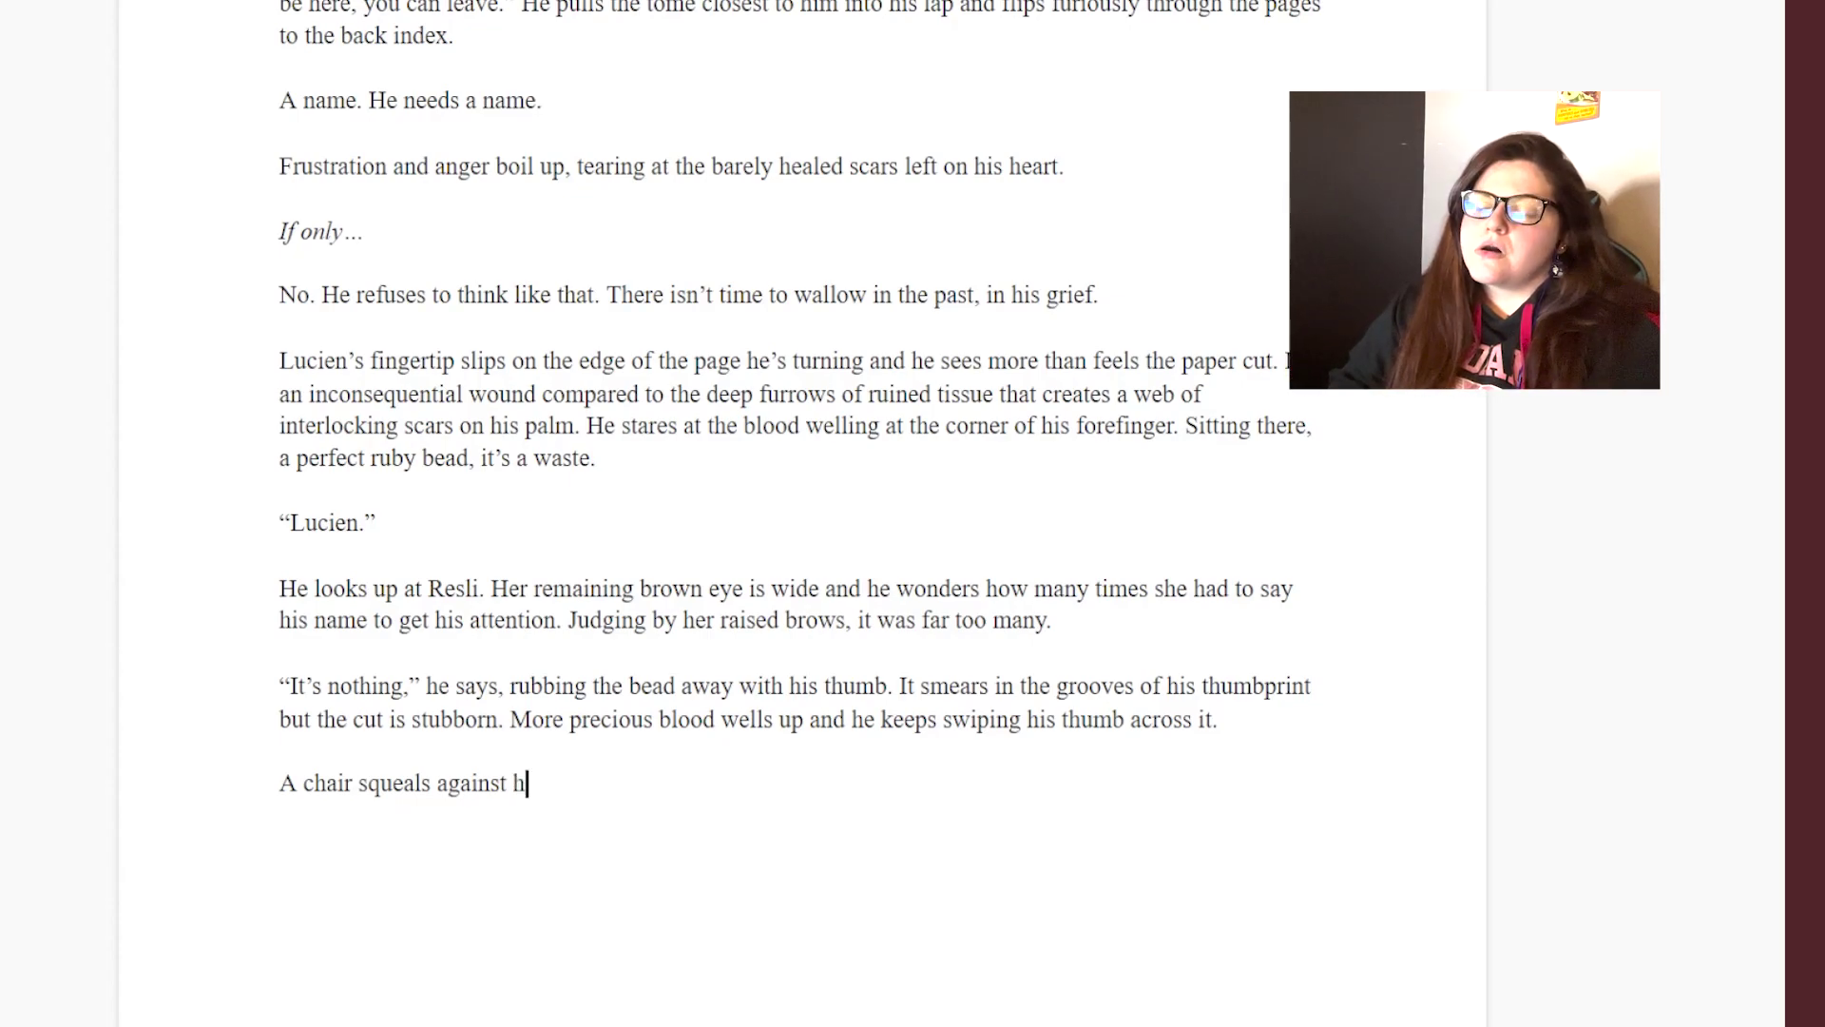
key("BackSpace")
type("the slate floor.")
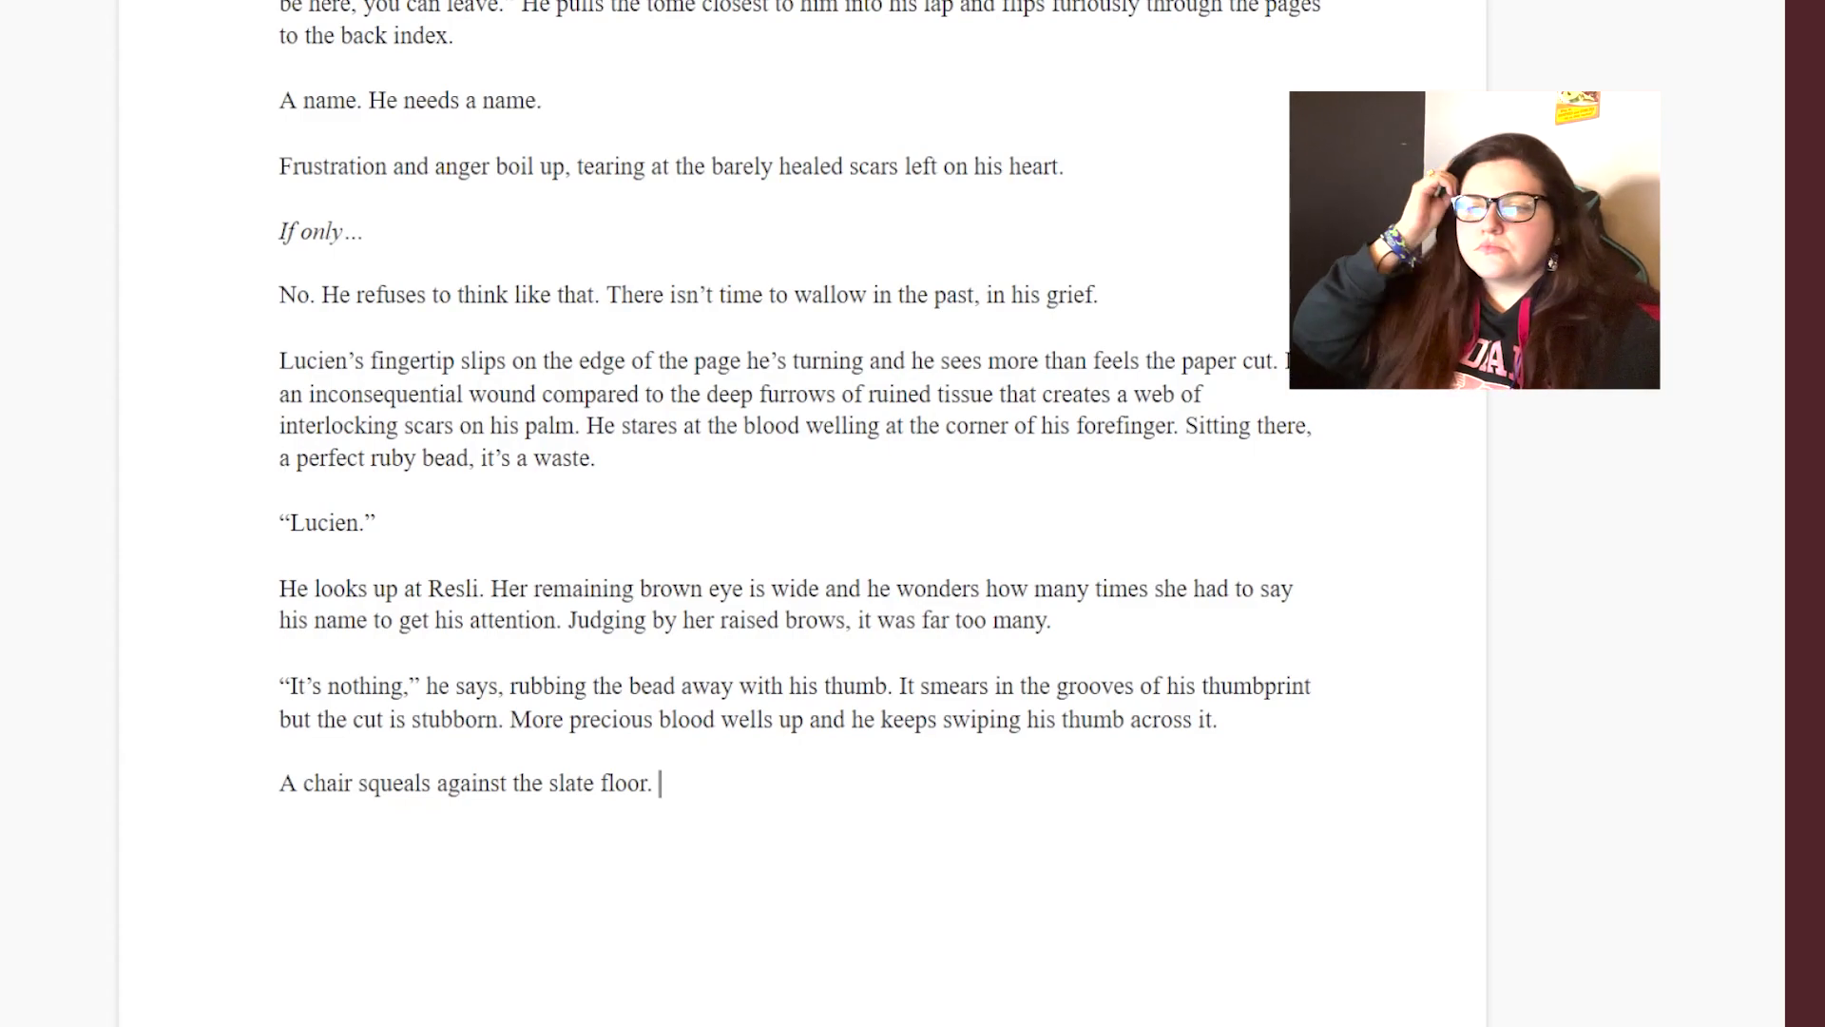
key("Return")
key("Return")
- Write Resli easing into the chair beside Lucien, leaning her cane, and holding out her hand, palm up
type("Lic")
type("ien looks up")
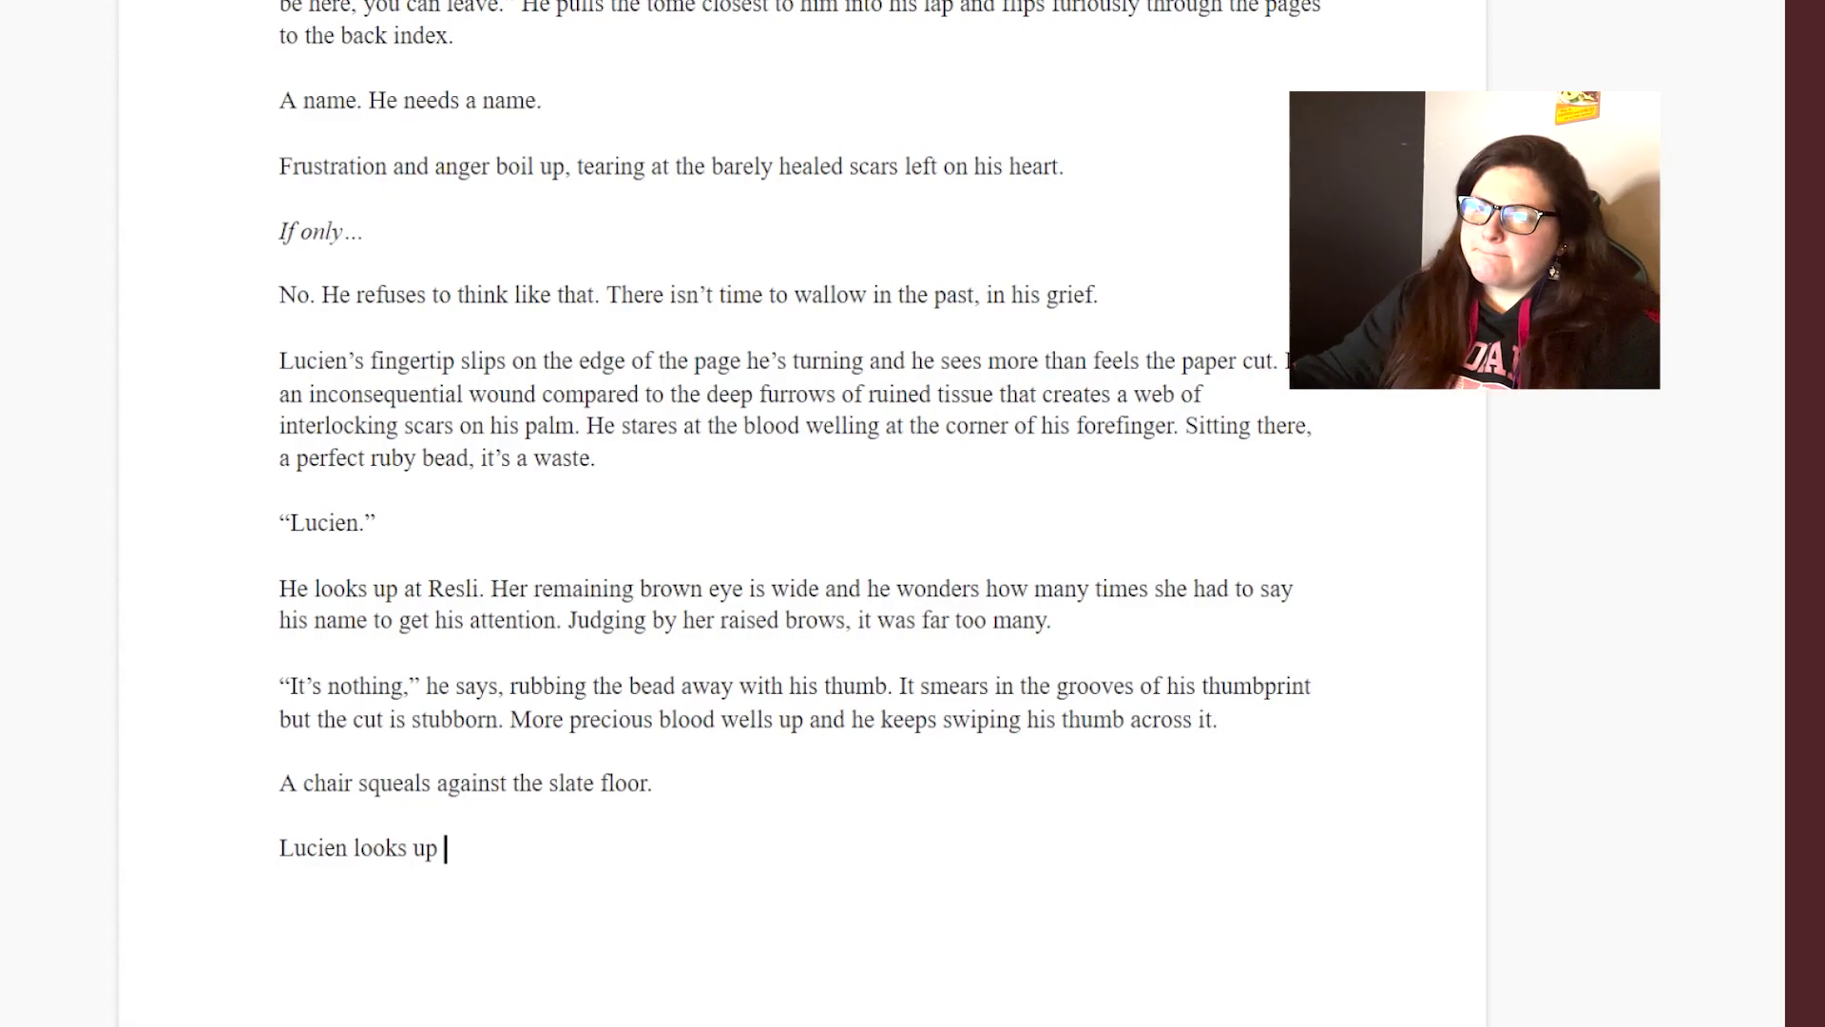
type("as Resli easie")
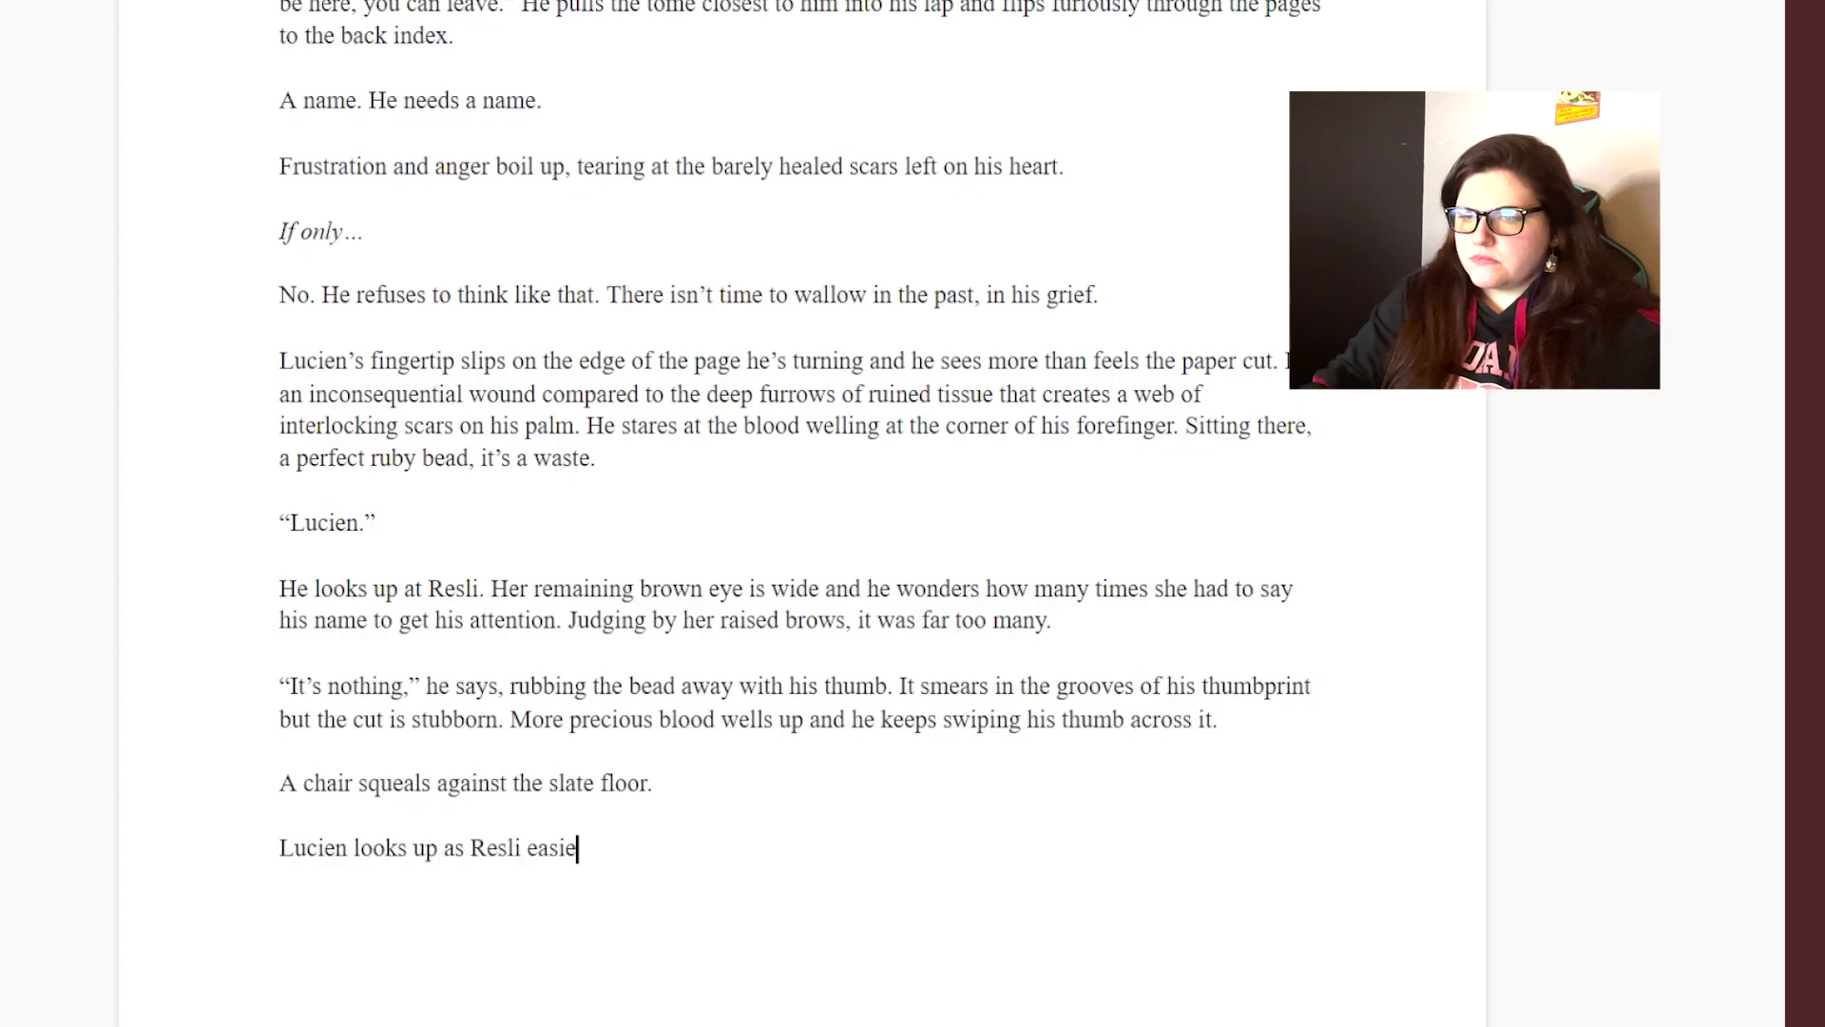
key("BackSpace")
key("BackSpace")
type("es herself into the chair next to")
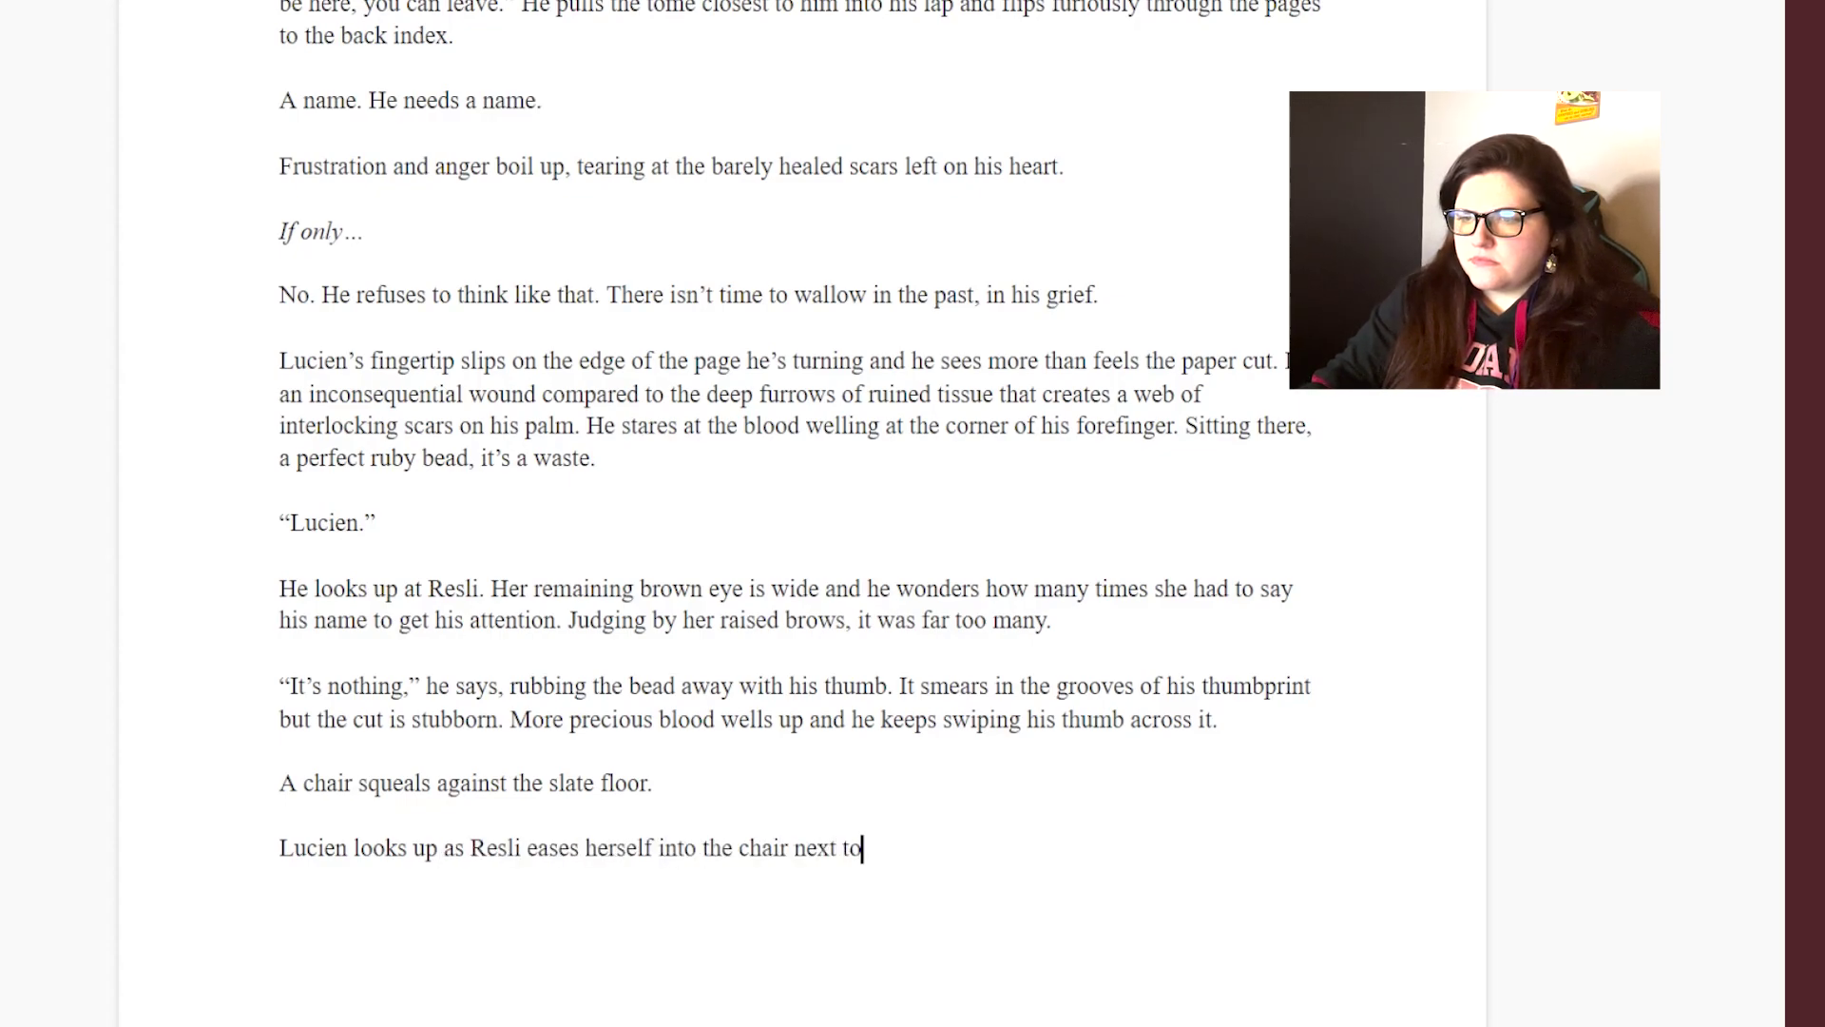
type(" him. She leans her cane against the table")
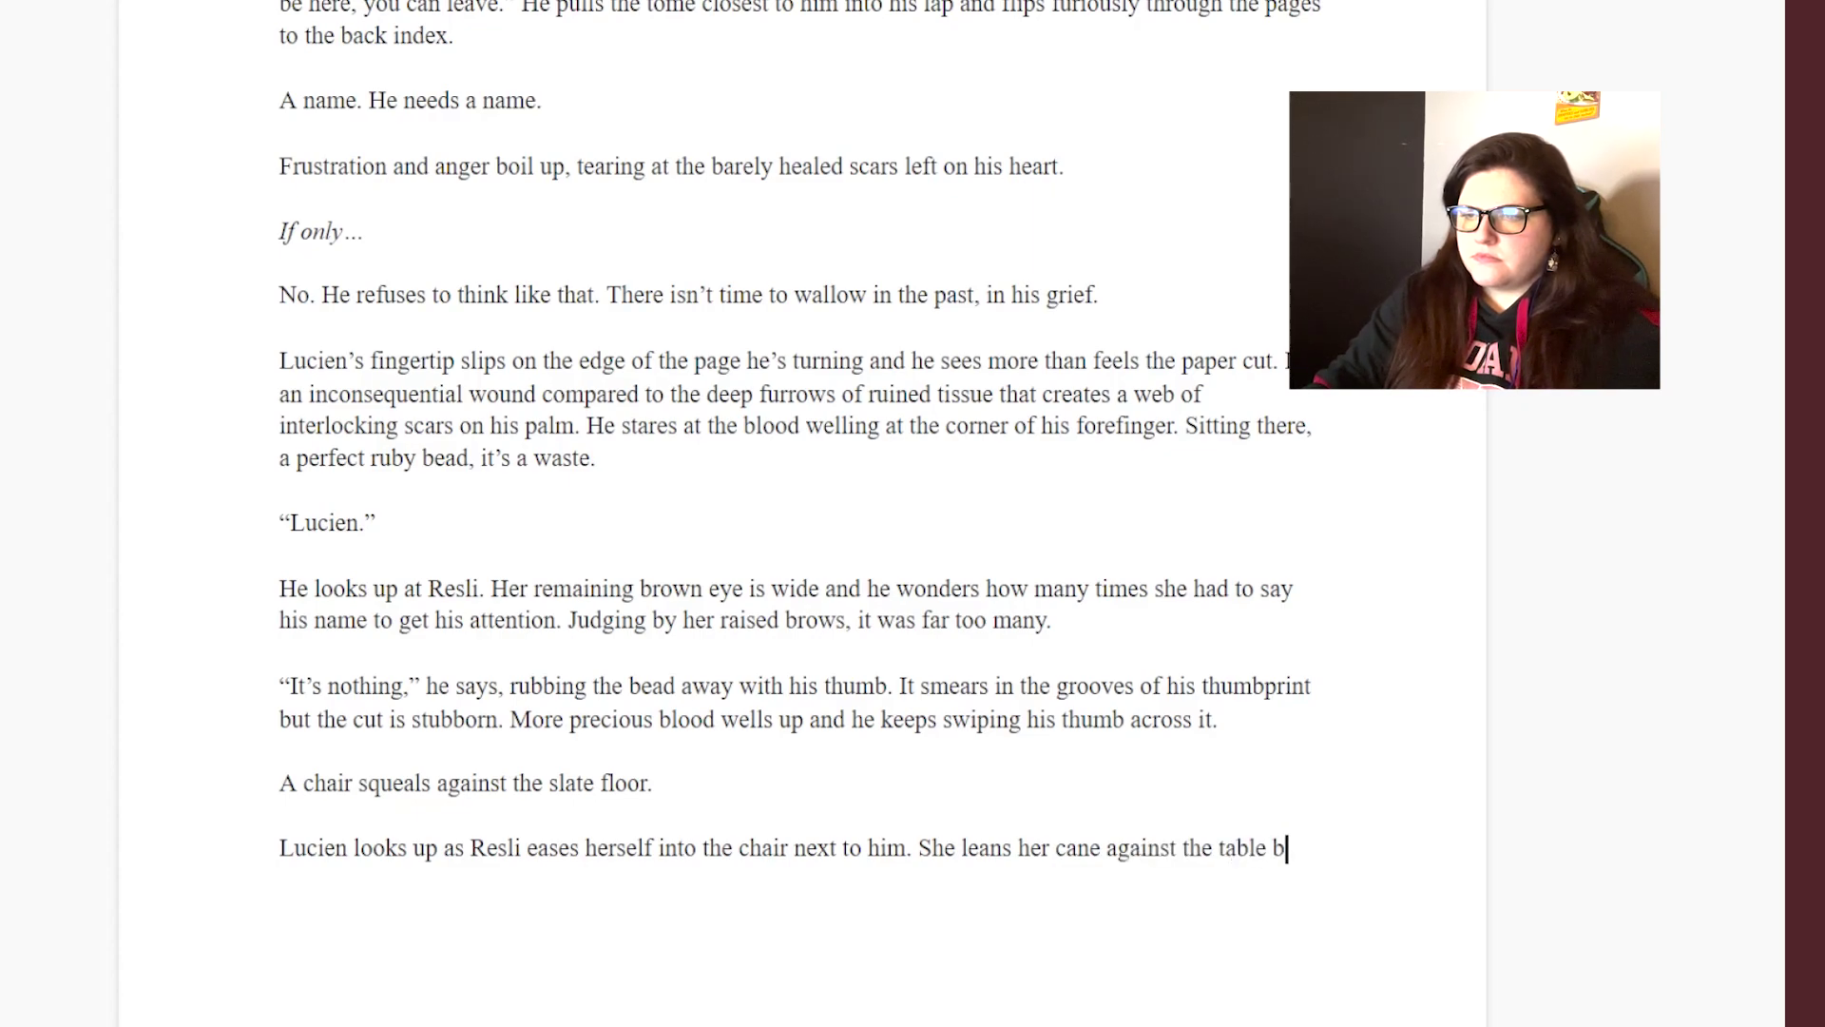
type(", it's polish s")
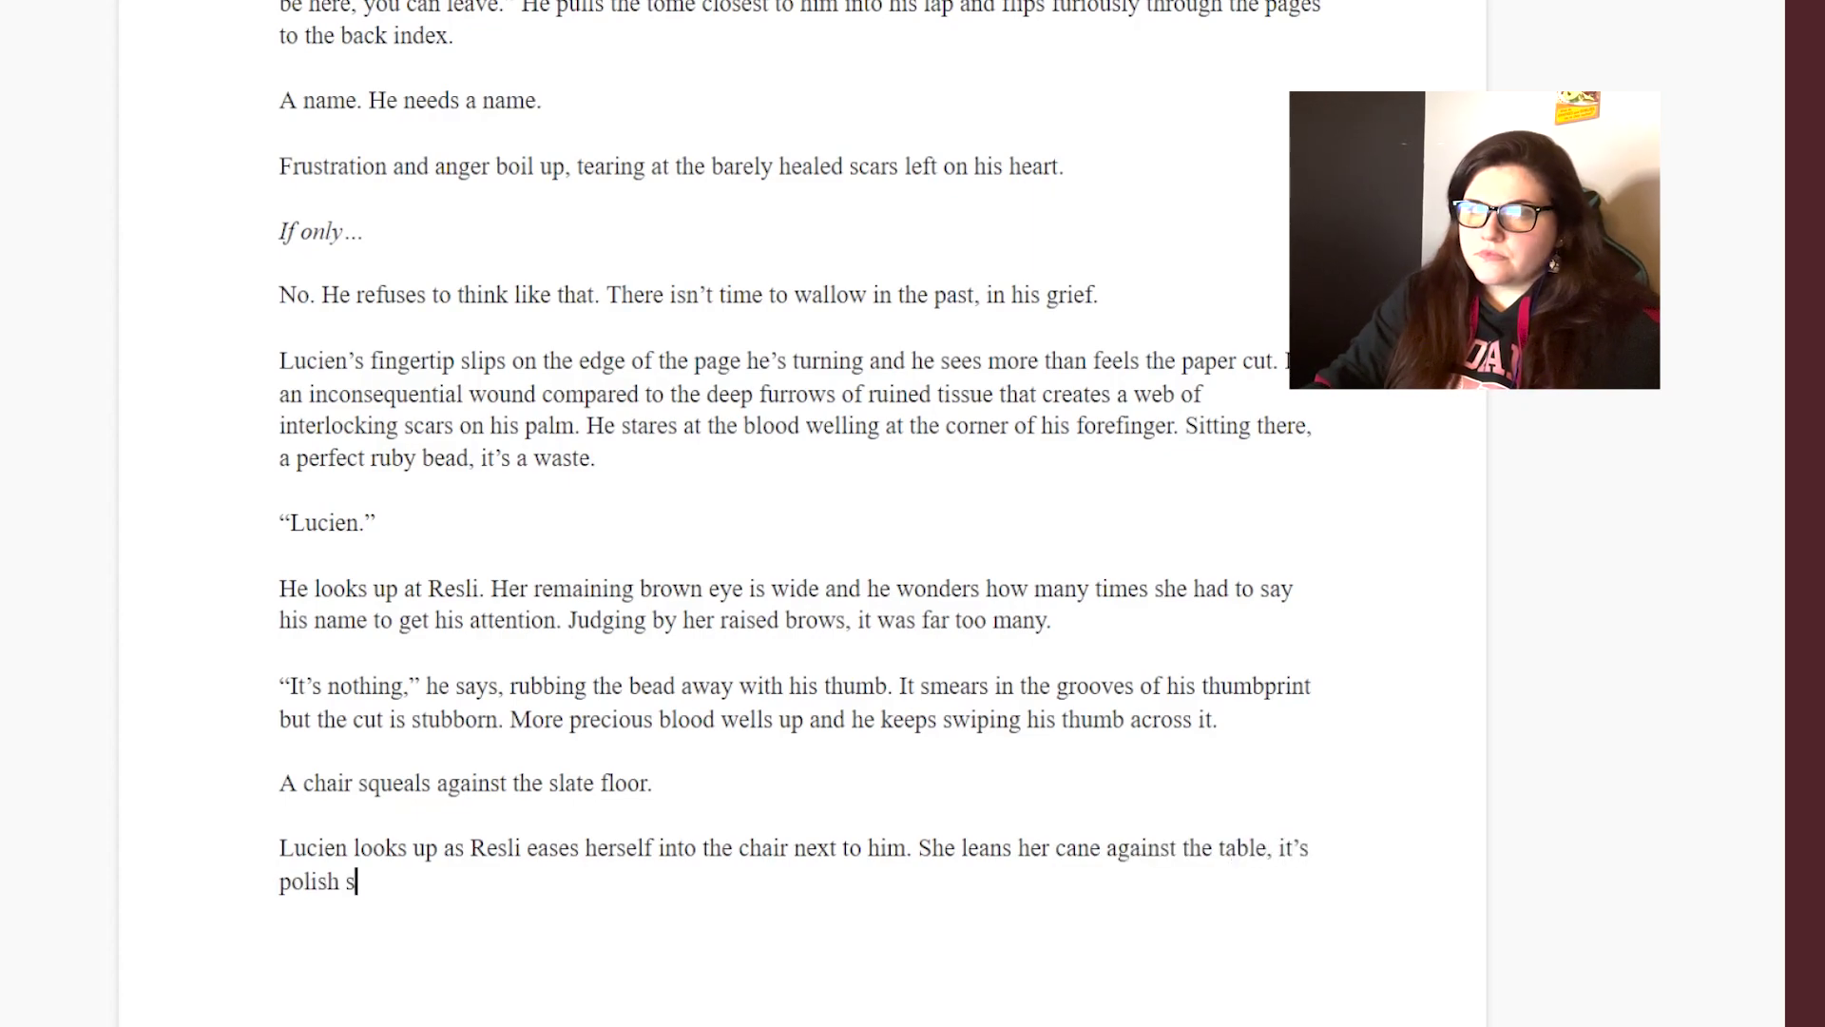
type("ed silver handle gleaming in the torchlight.")
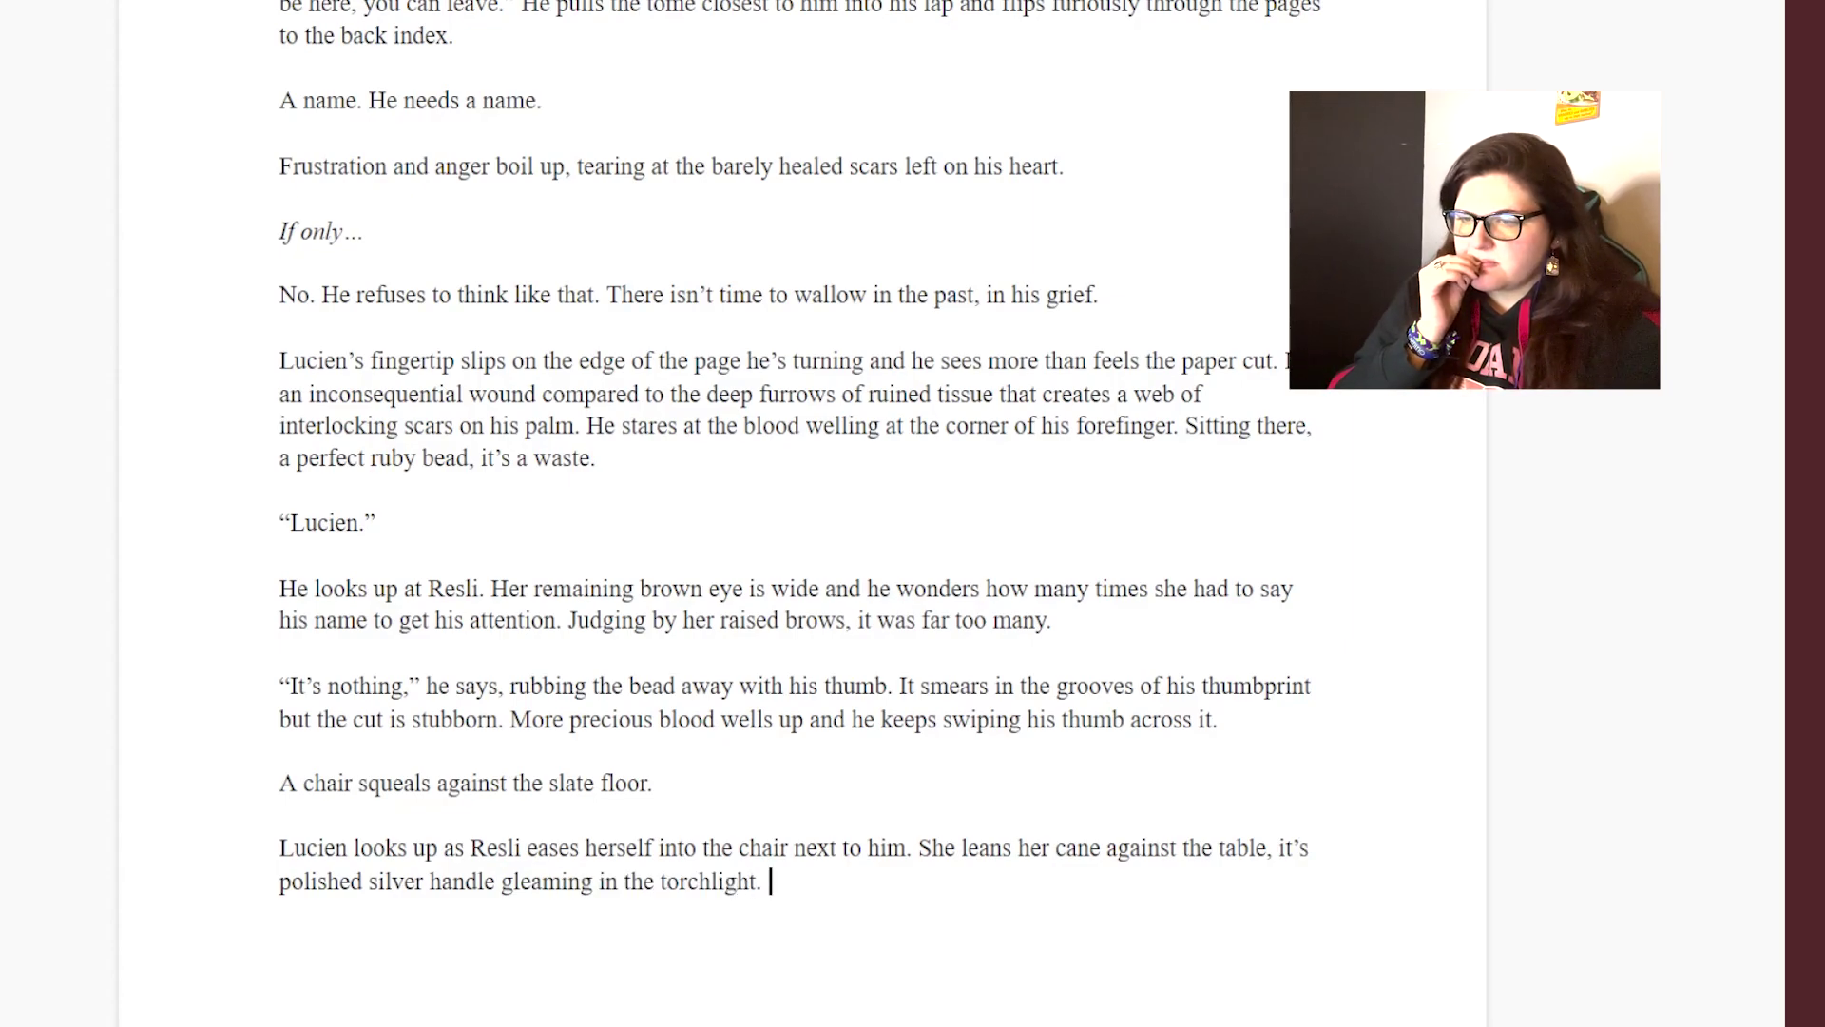
type(" He notic")
key("BackSpace")
key("BackSpace")
key("BackSpace")
key("BackSpace")
key("BackSpace")
key("BackSpace")
key("BackSpace")
key("BackSpace")
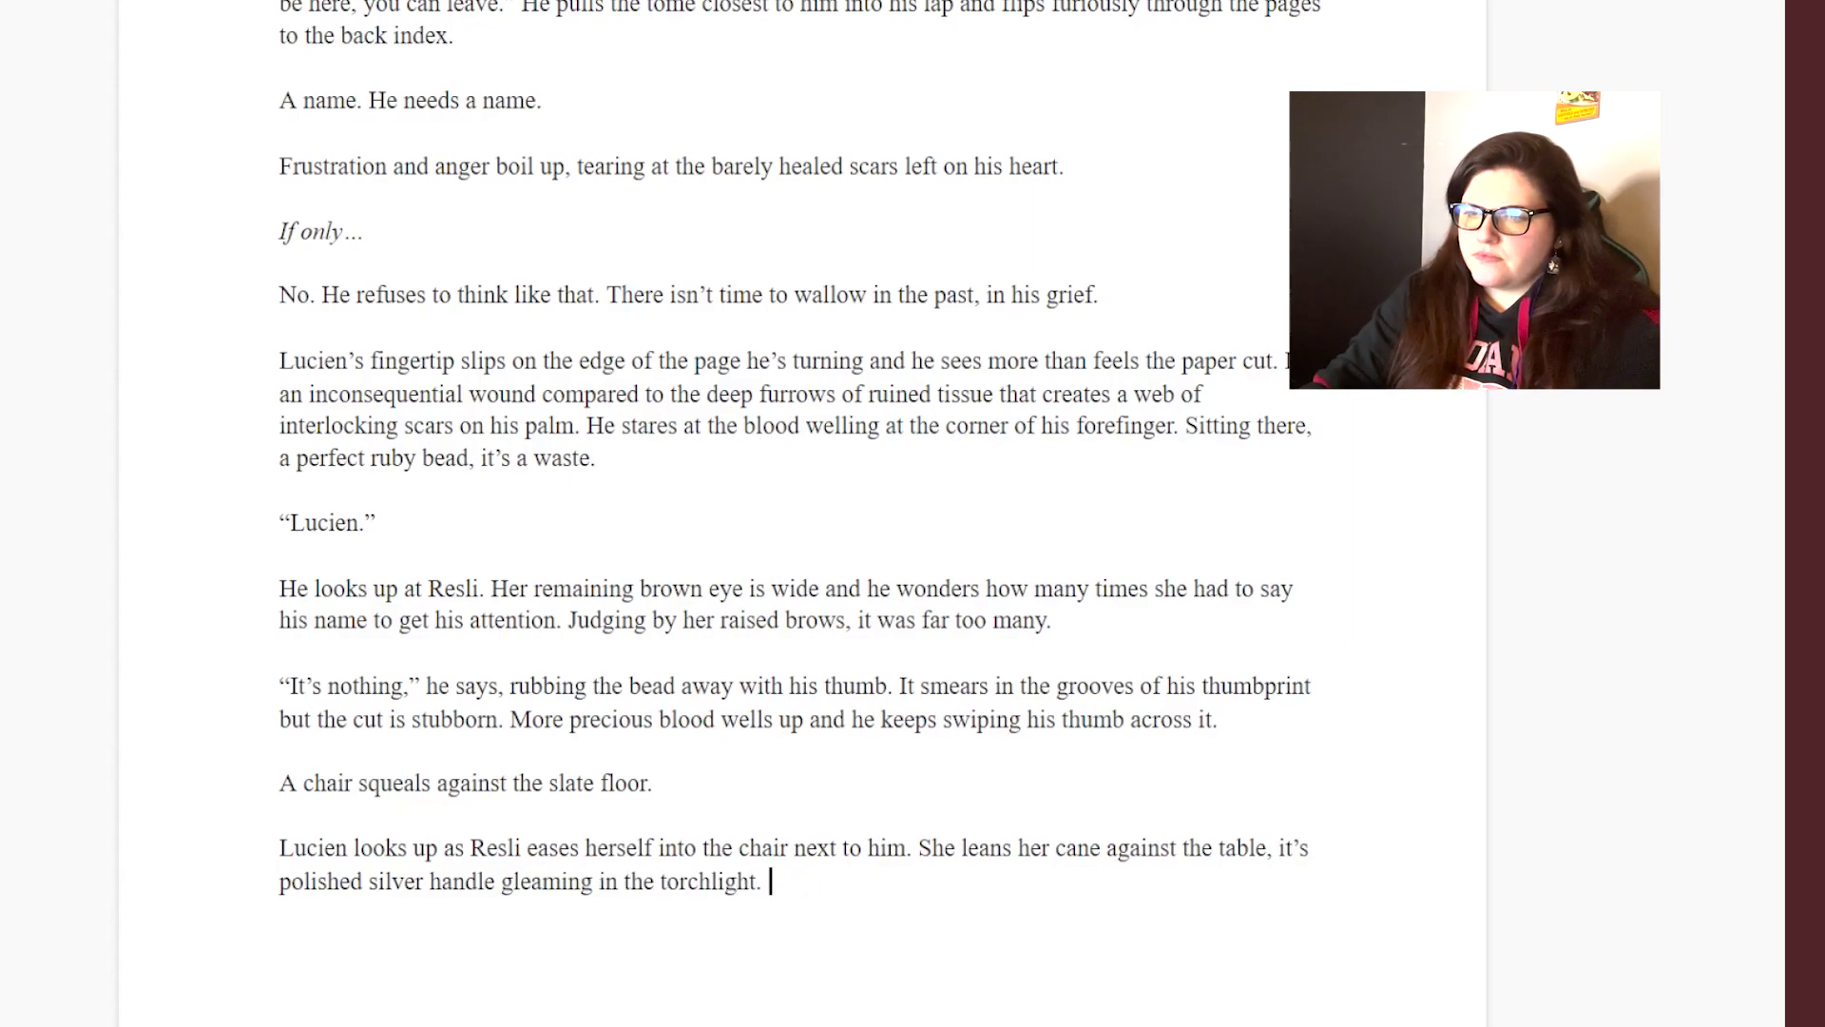
type("She holds out her hand, palm up, ")
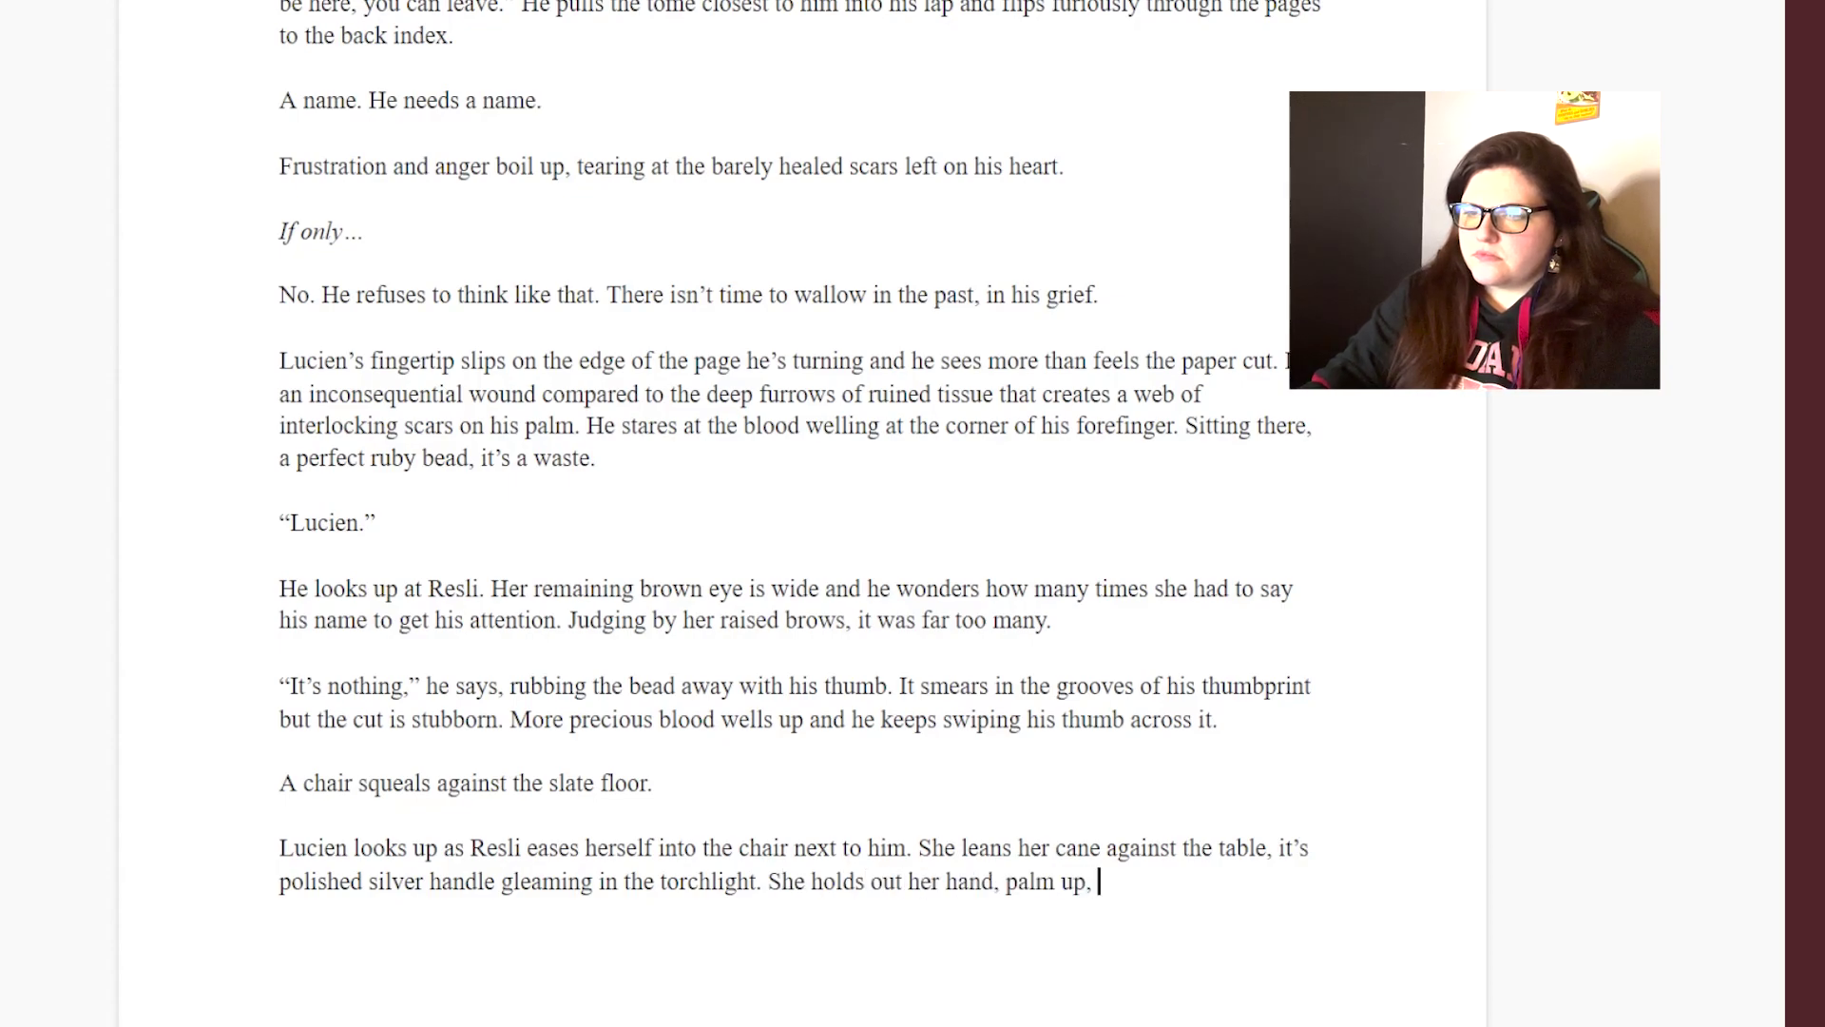
type("He")
key("BackSpace")
key("BackSpace")
key("BackSpace")
type(". He sta")
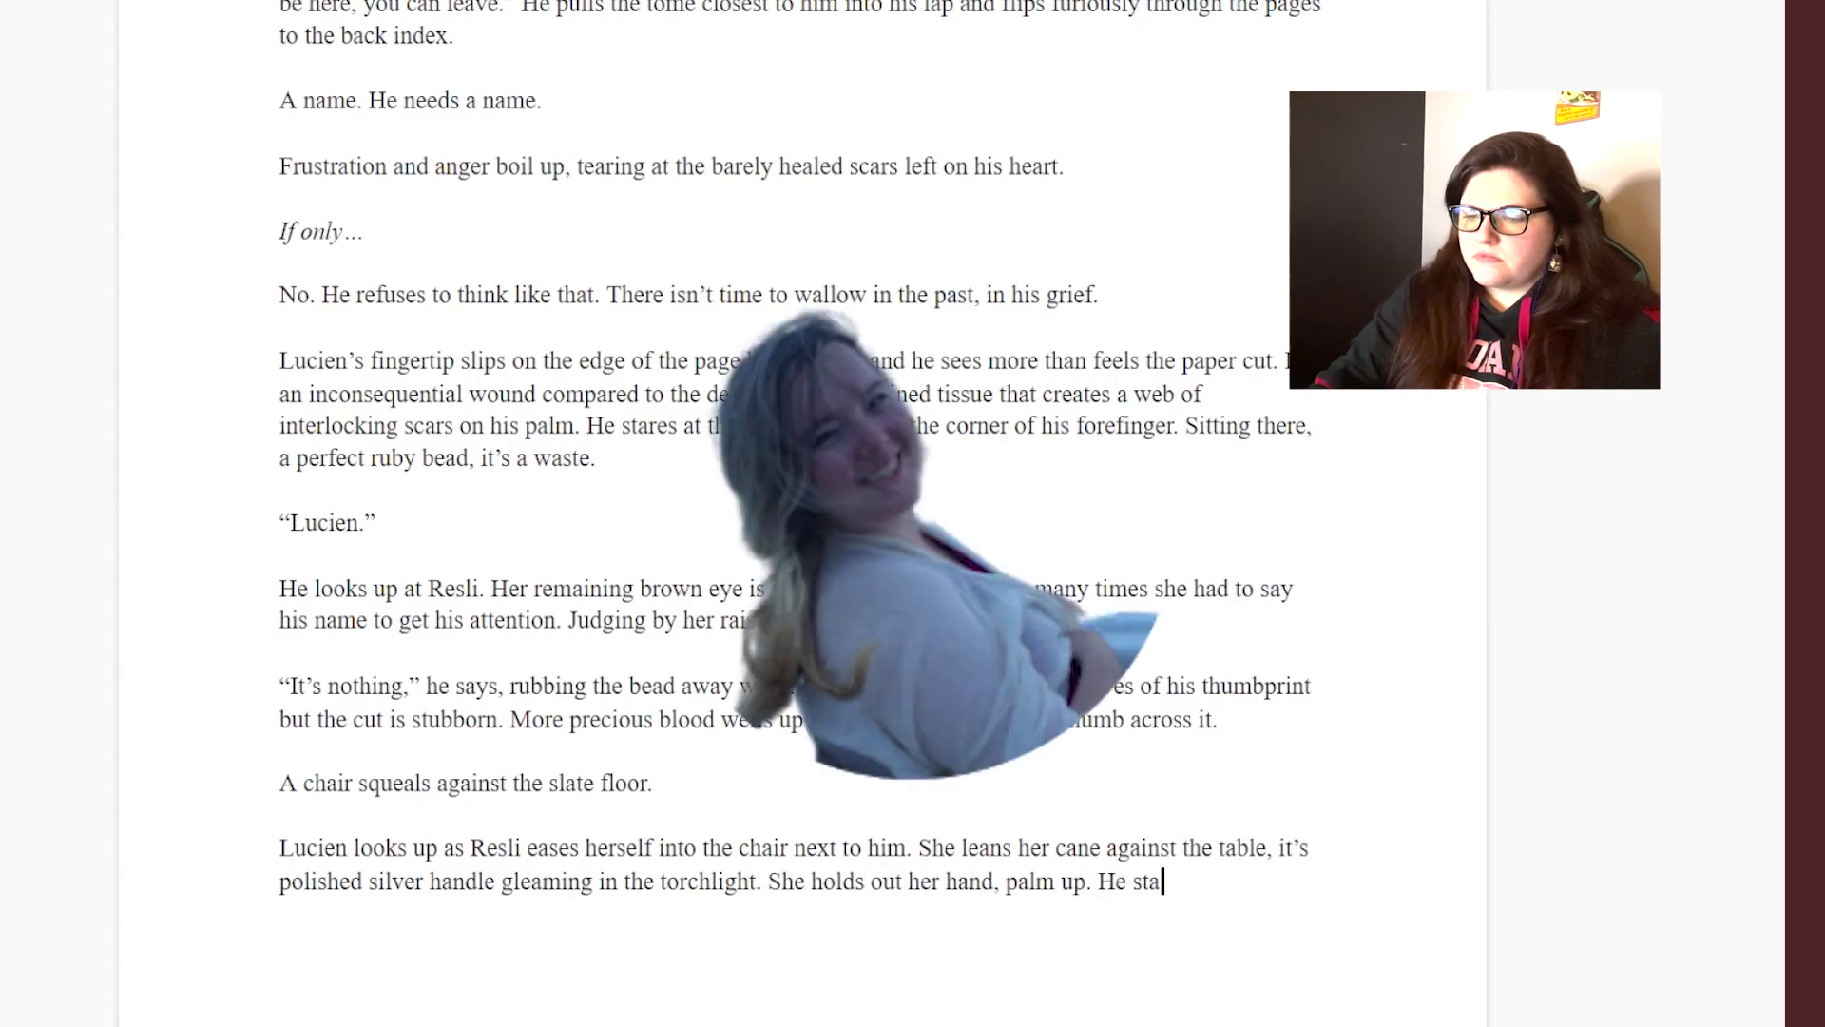
type("res at it, dumbfo")
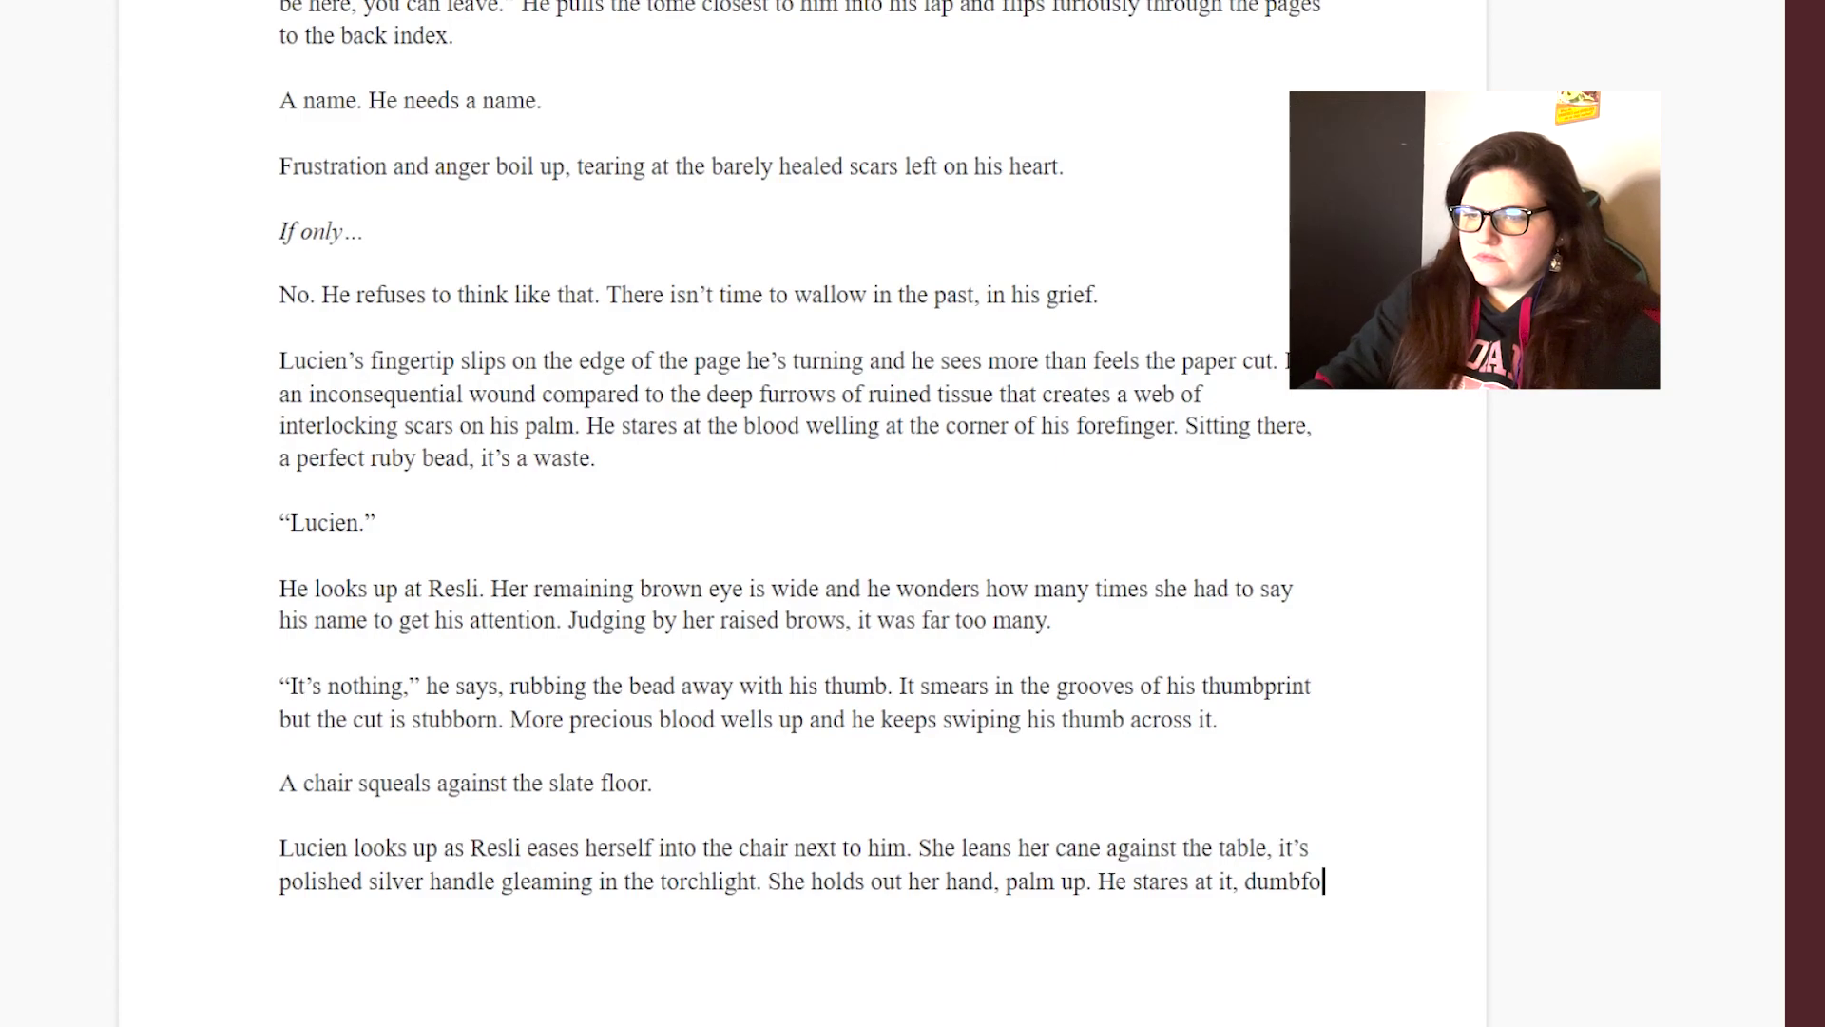
type("unded by what she could want. IT's the")
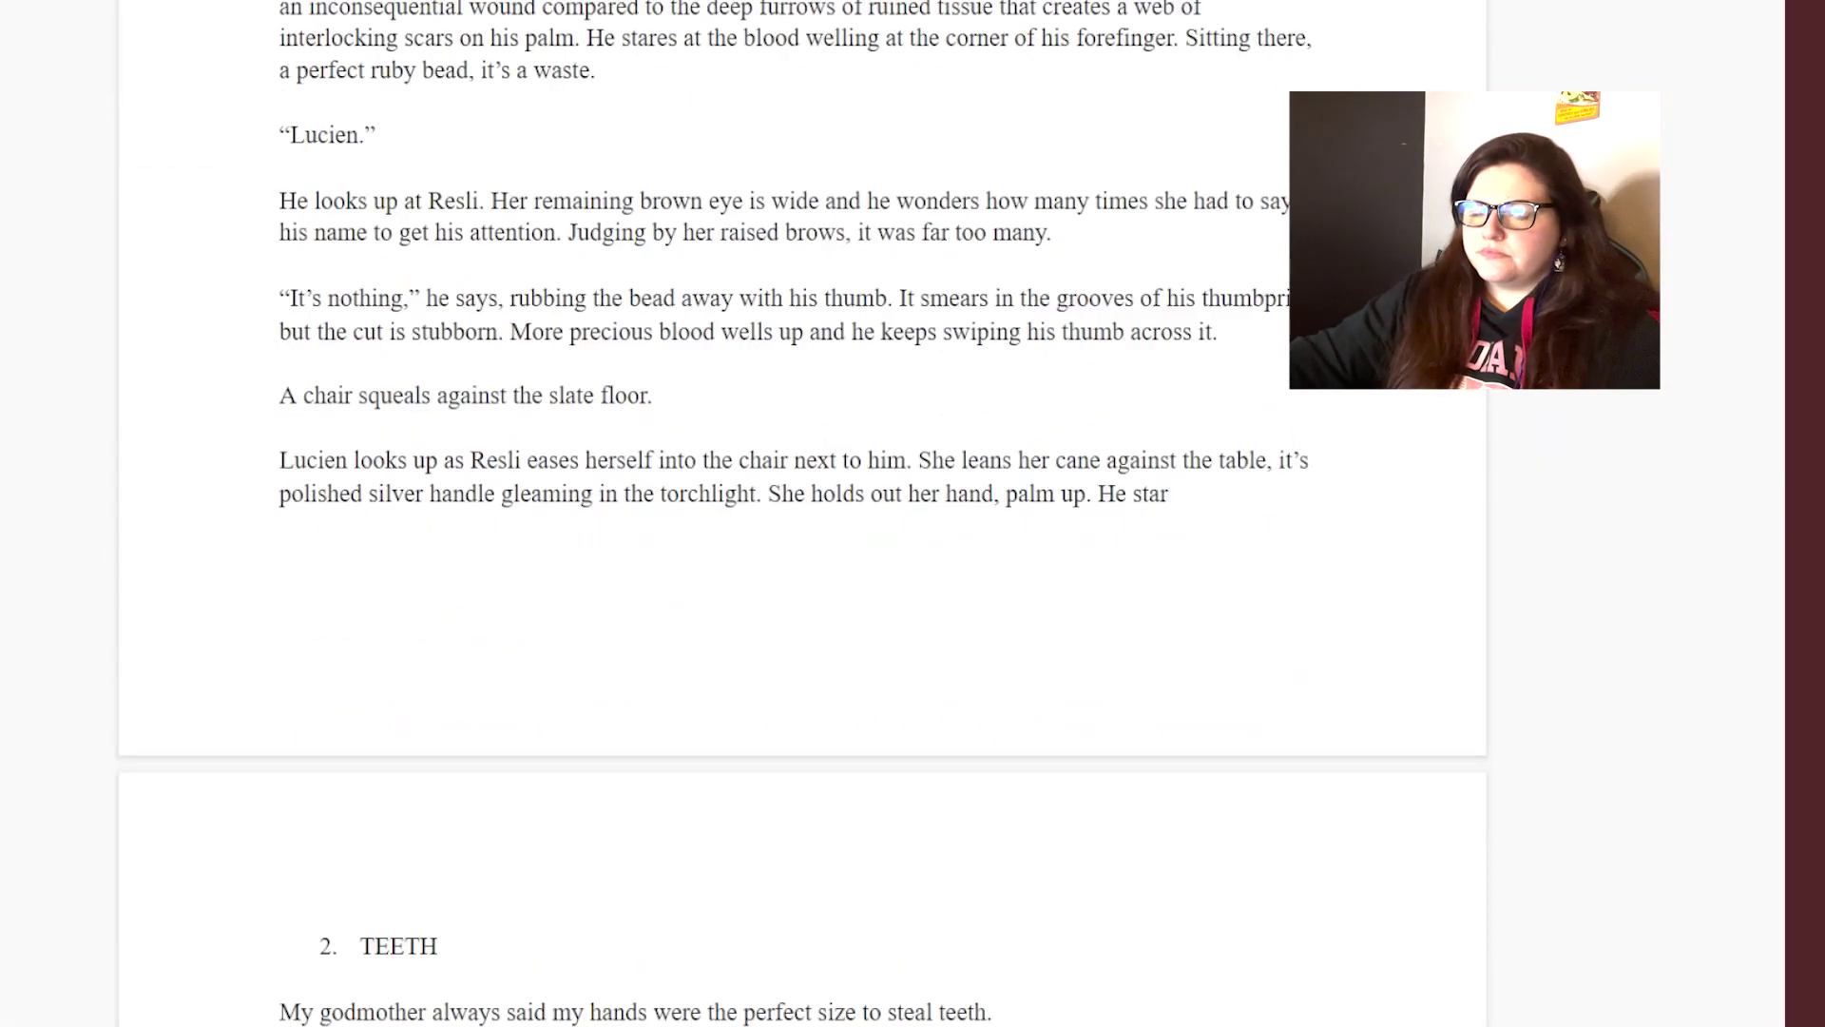
- Correct "it's" to "its" in the cane's polished silver handle sentence
type("e")
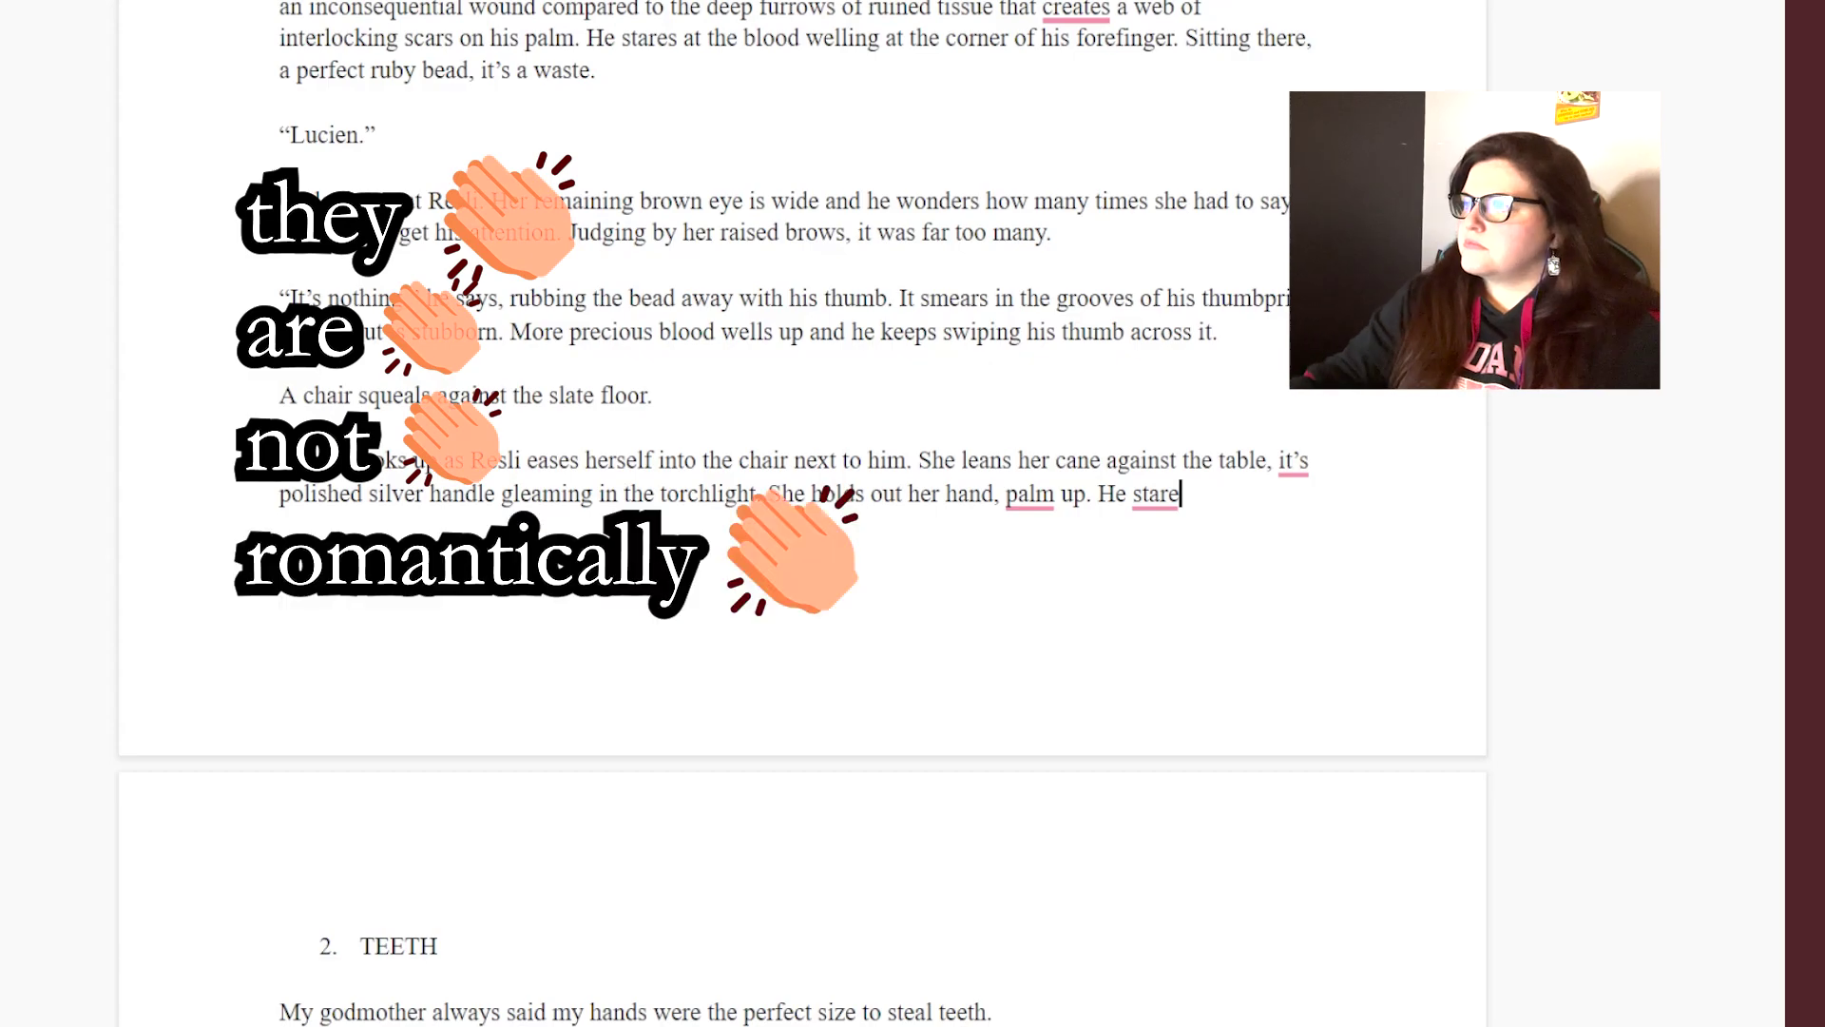
type("s")
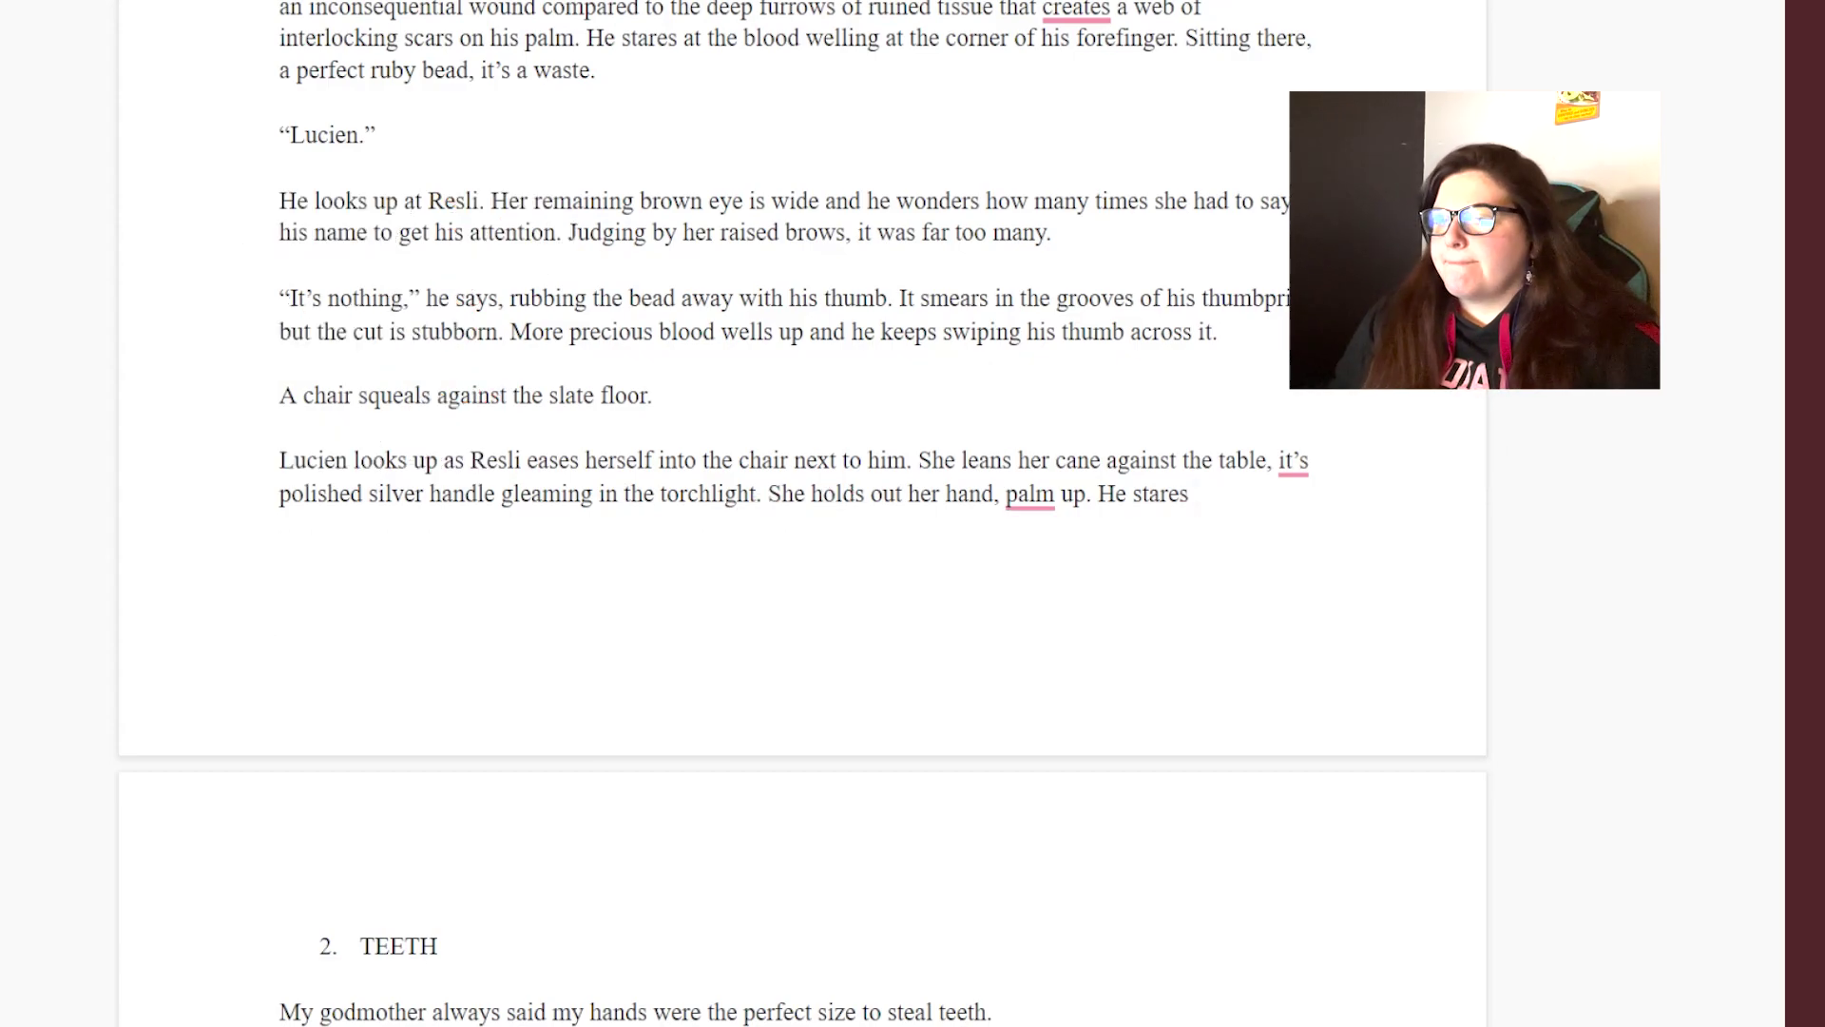
right_click(1293, 461)
left_click(1274, 460)
- Add that Lucien stares, dumbfounded, and notices it is the hand missing her forefinger
scroll(1274, 460, "up", 3)
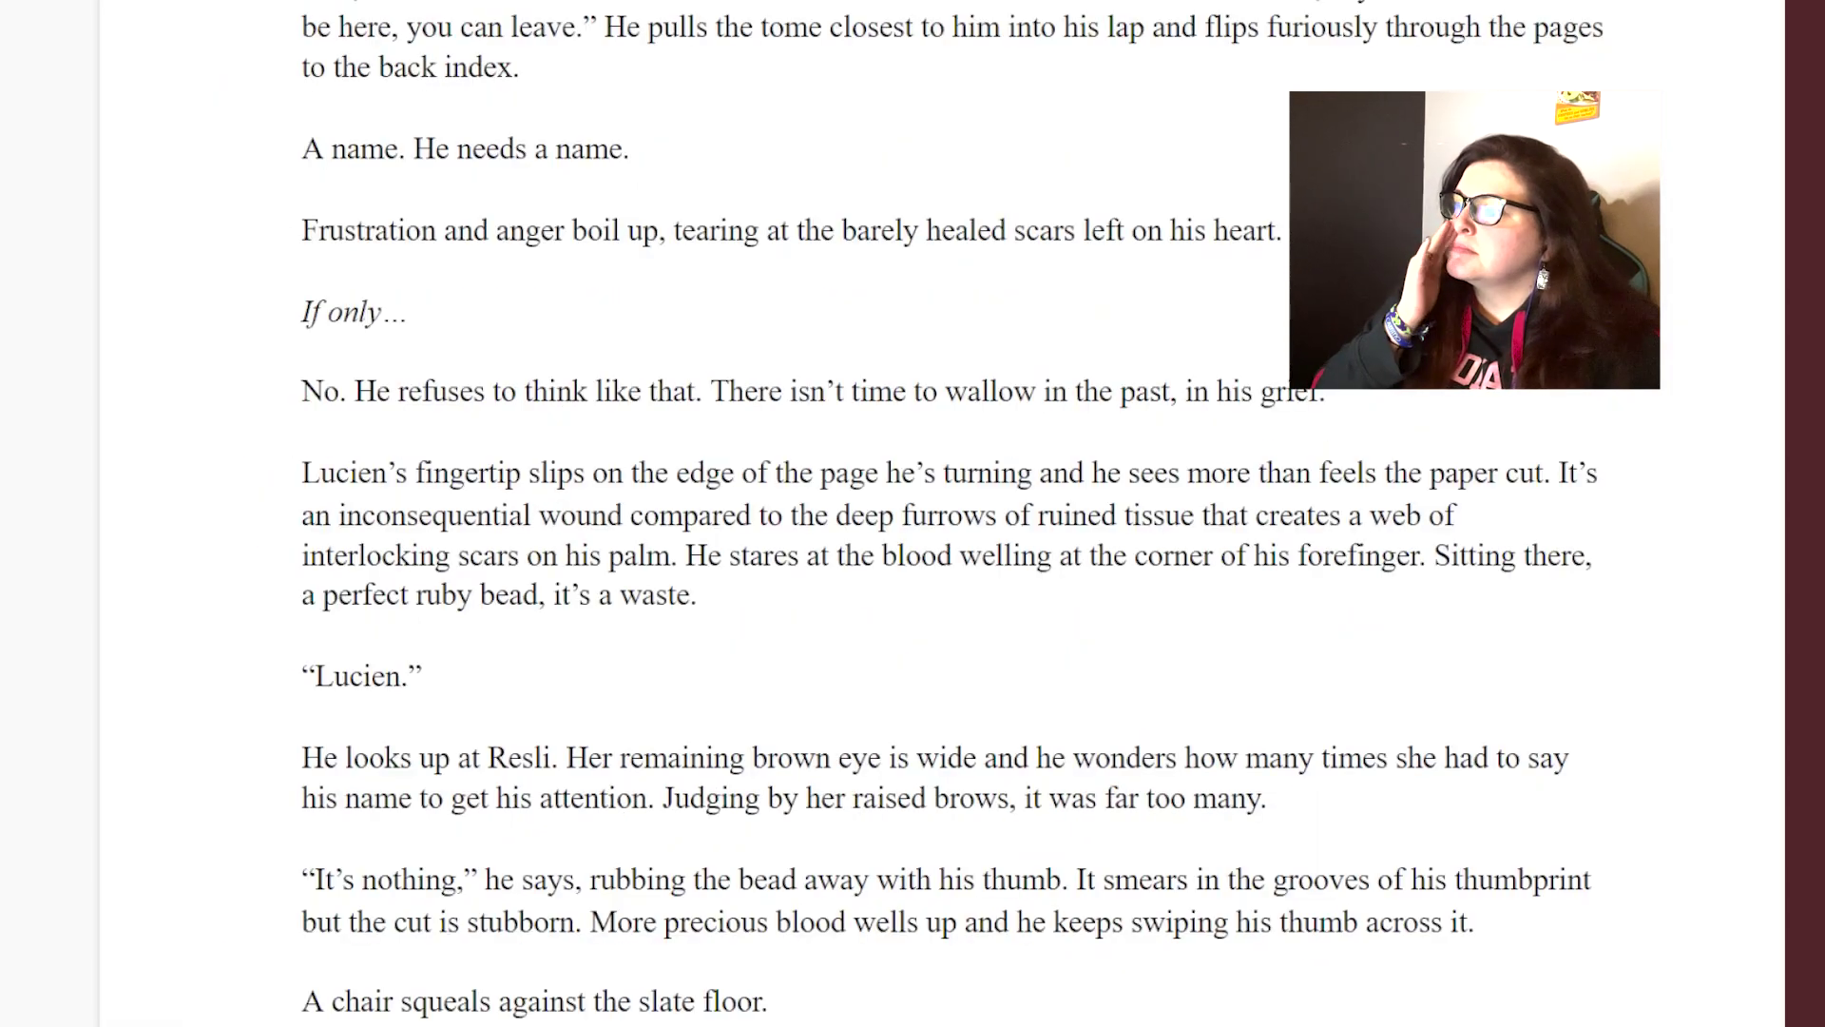
scroll(722, 513, "down", 10)
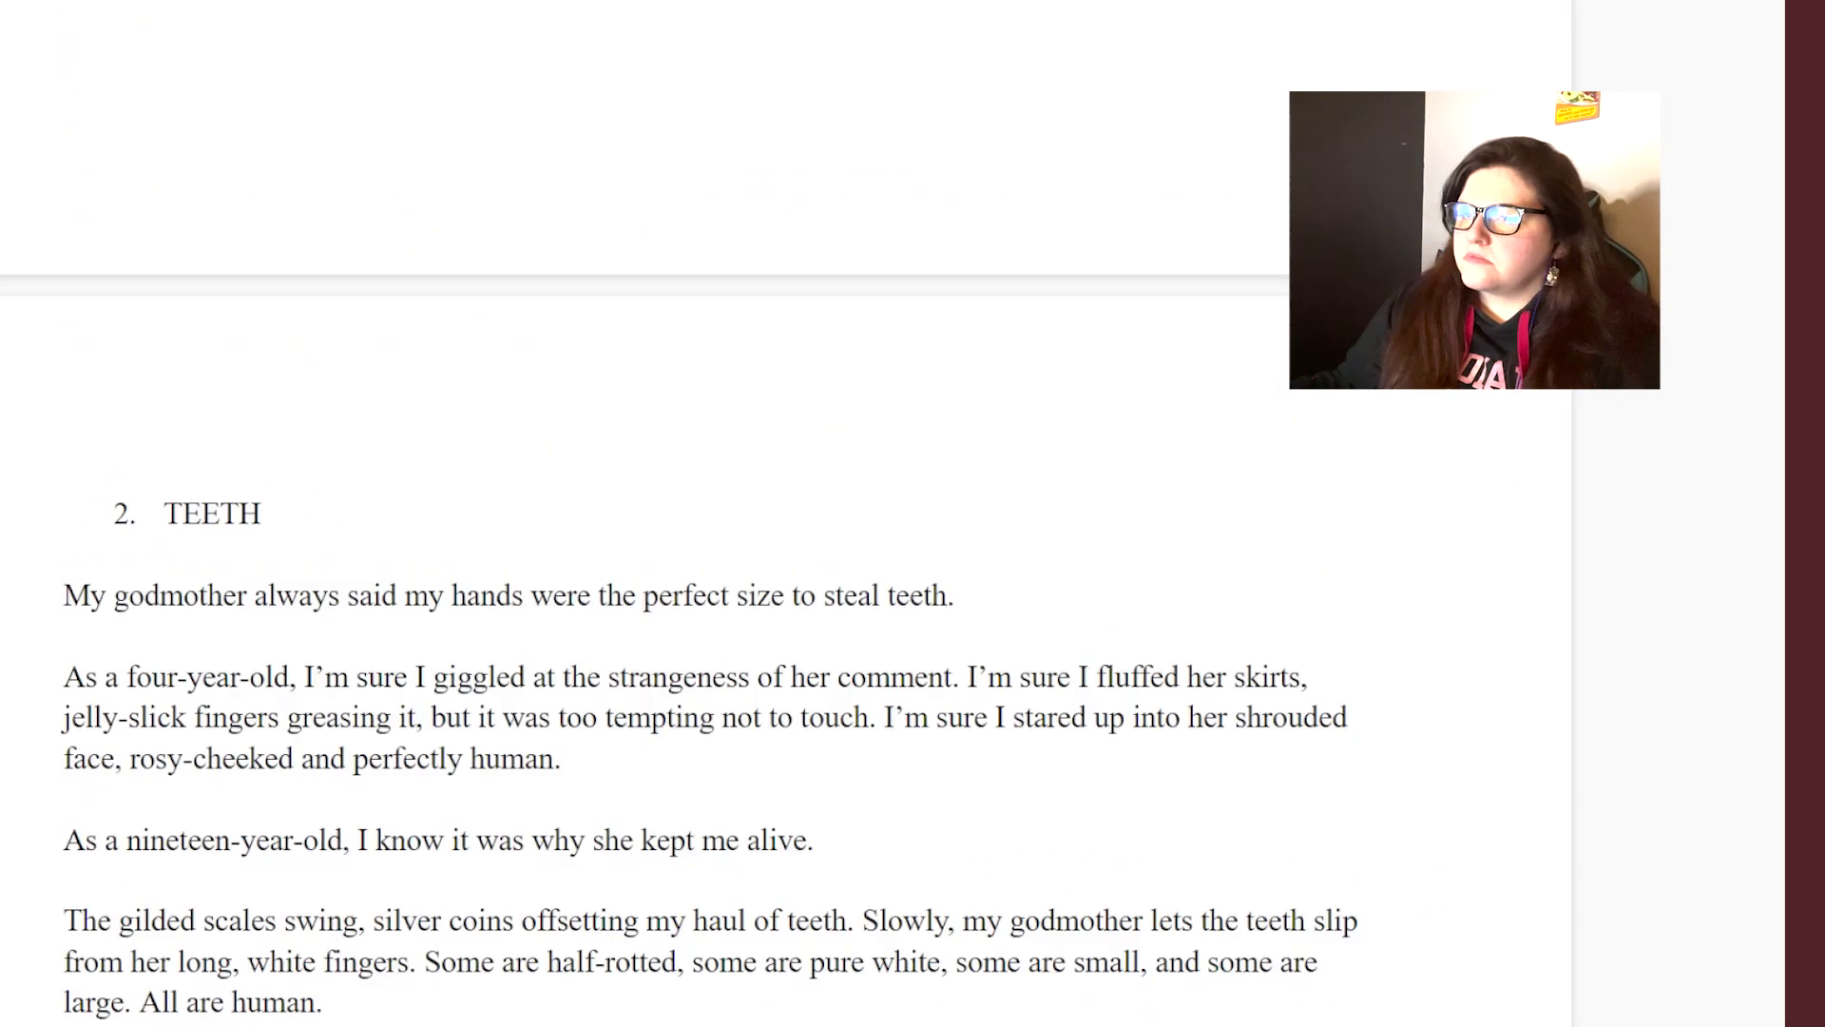
scroll(723, 514, "up", 4)
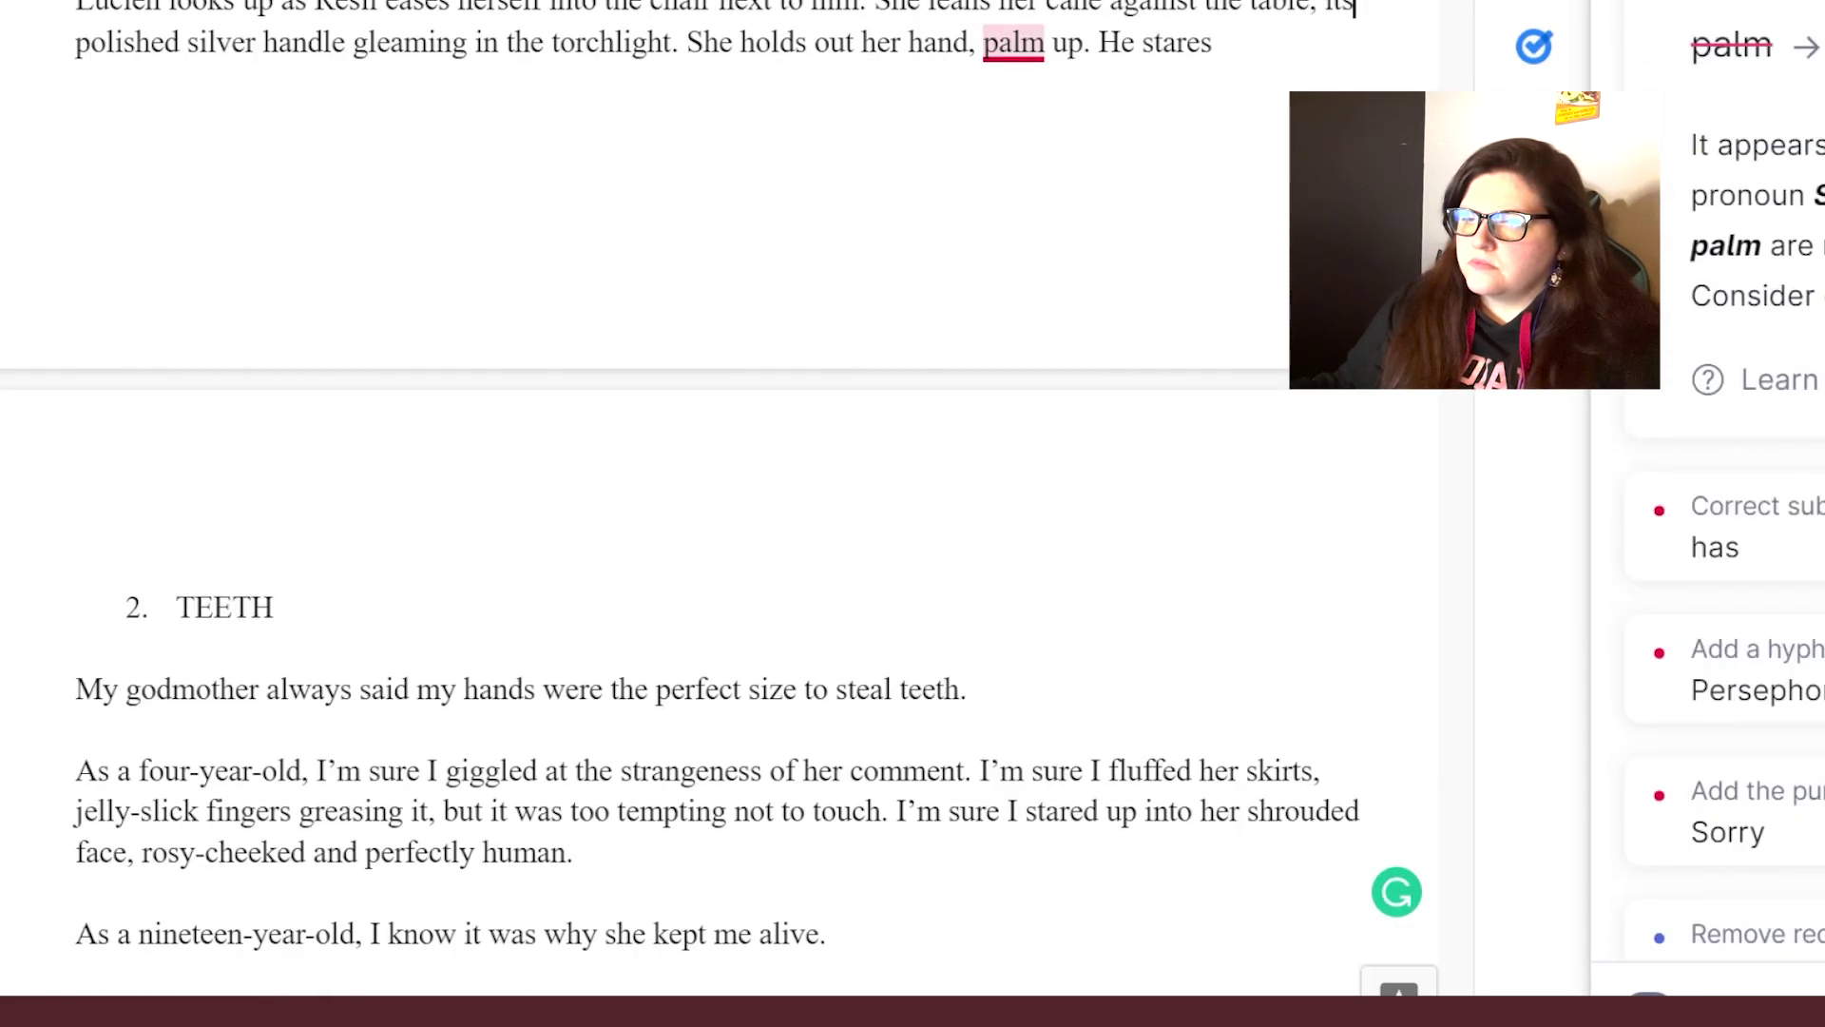
scroll(719, 500, "down", 5)
scroll(720, 500, "up", 15)
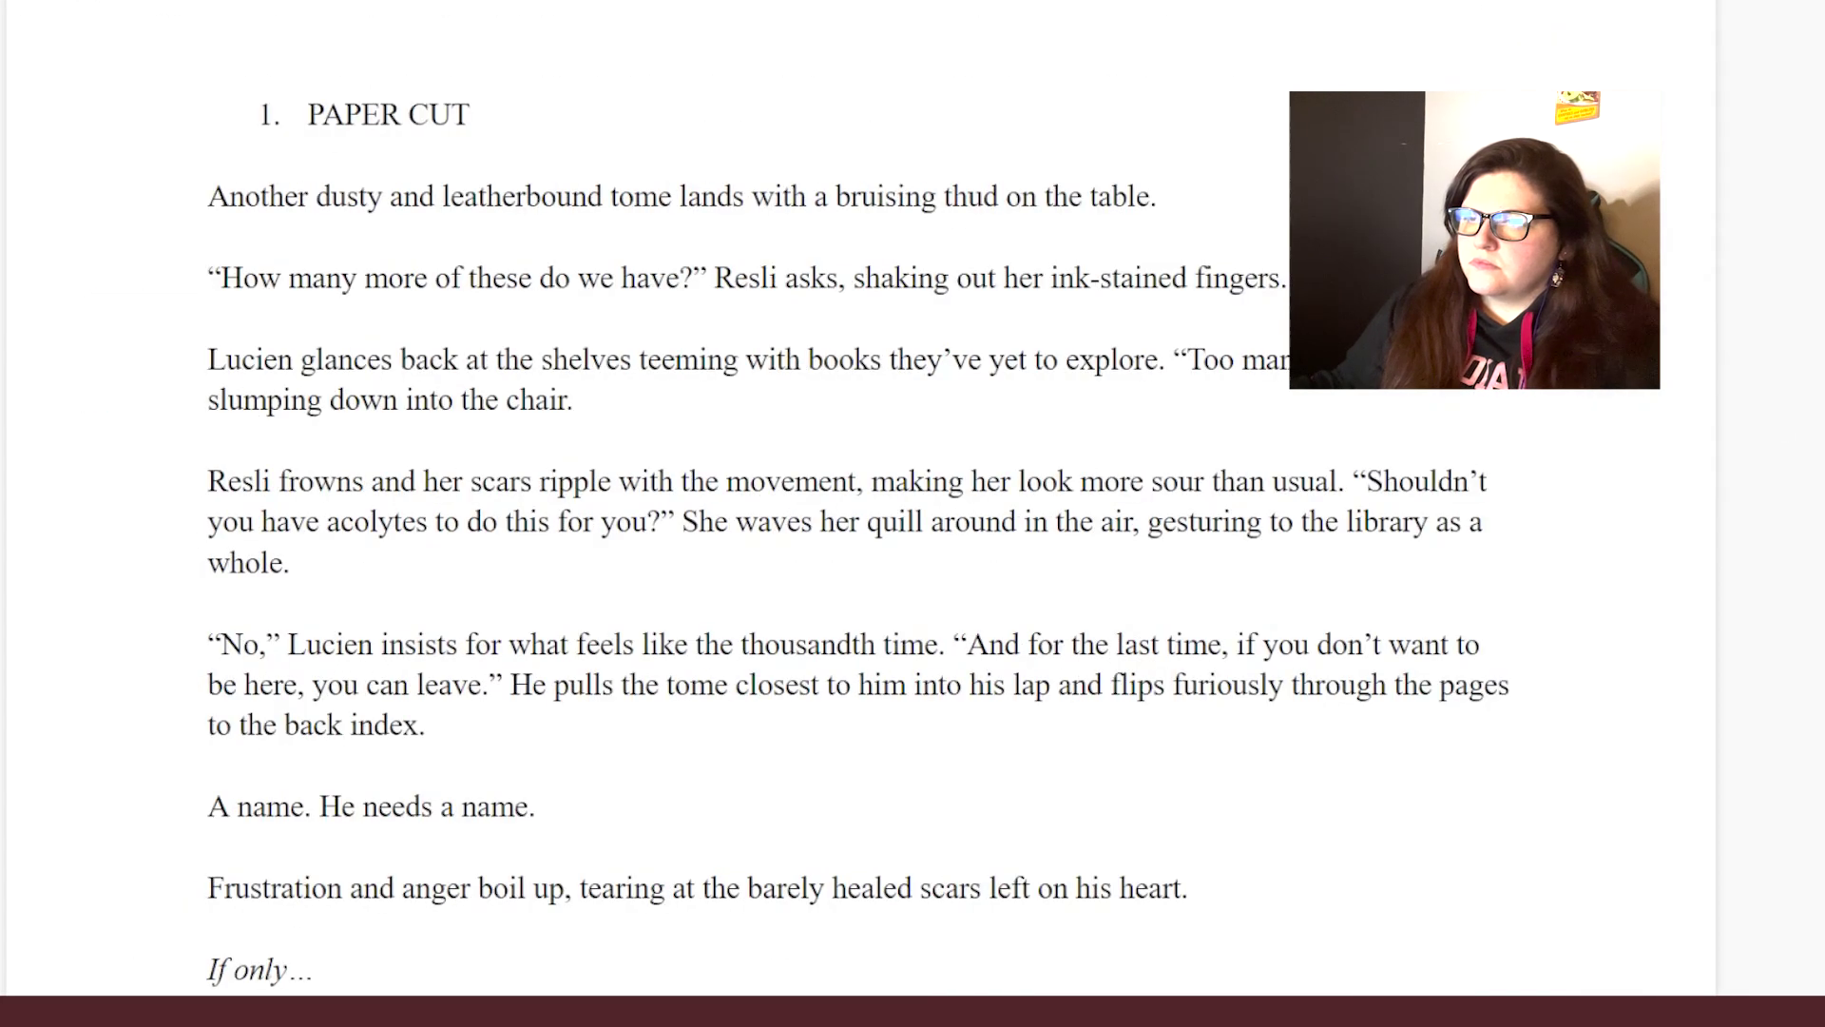
scroll(855, 513, "down", 10)
type("at it, dumbfounded, and notices it is the hand missing her forefinger")
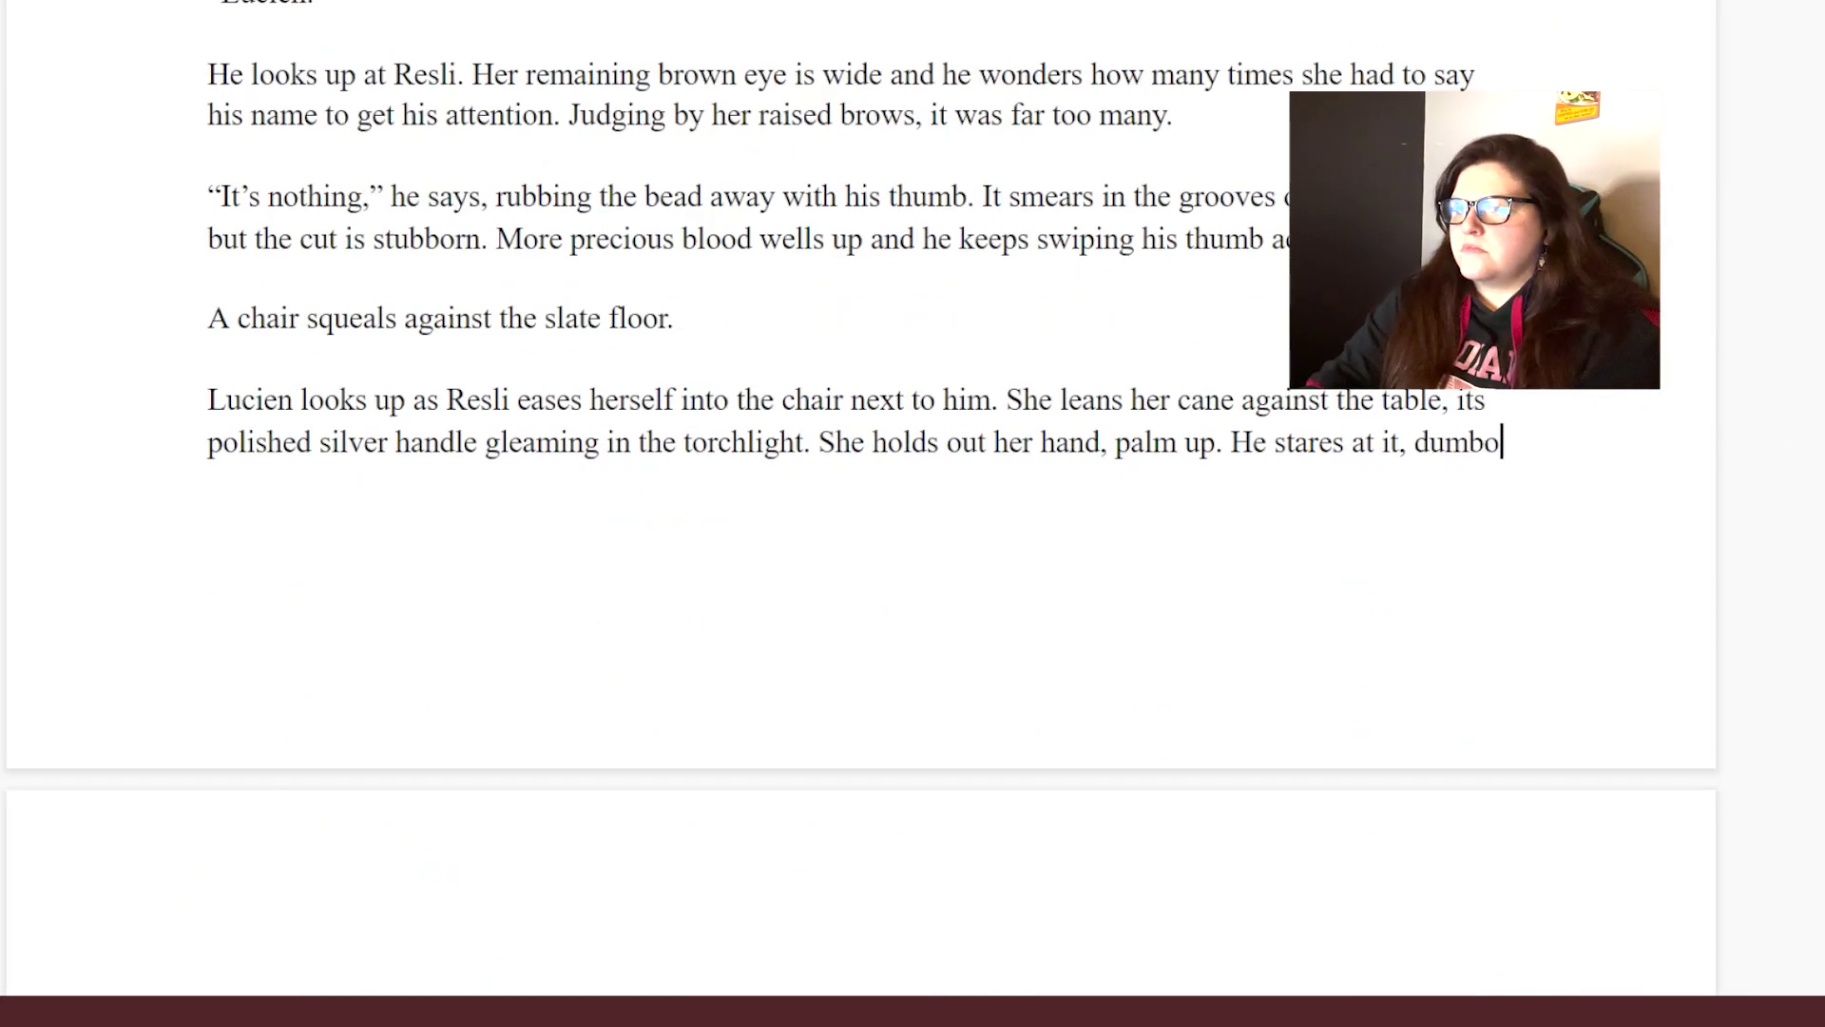
type(".")
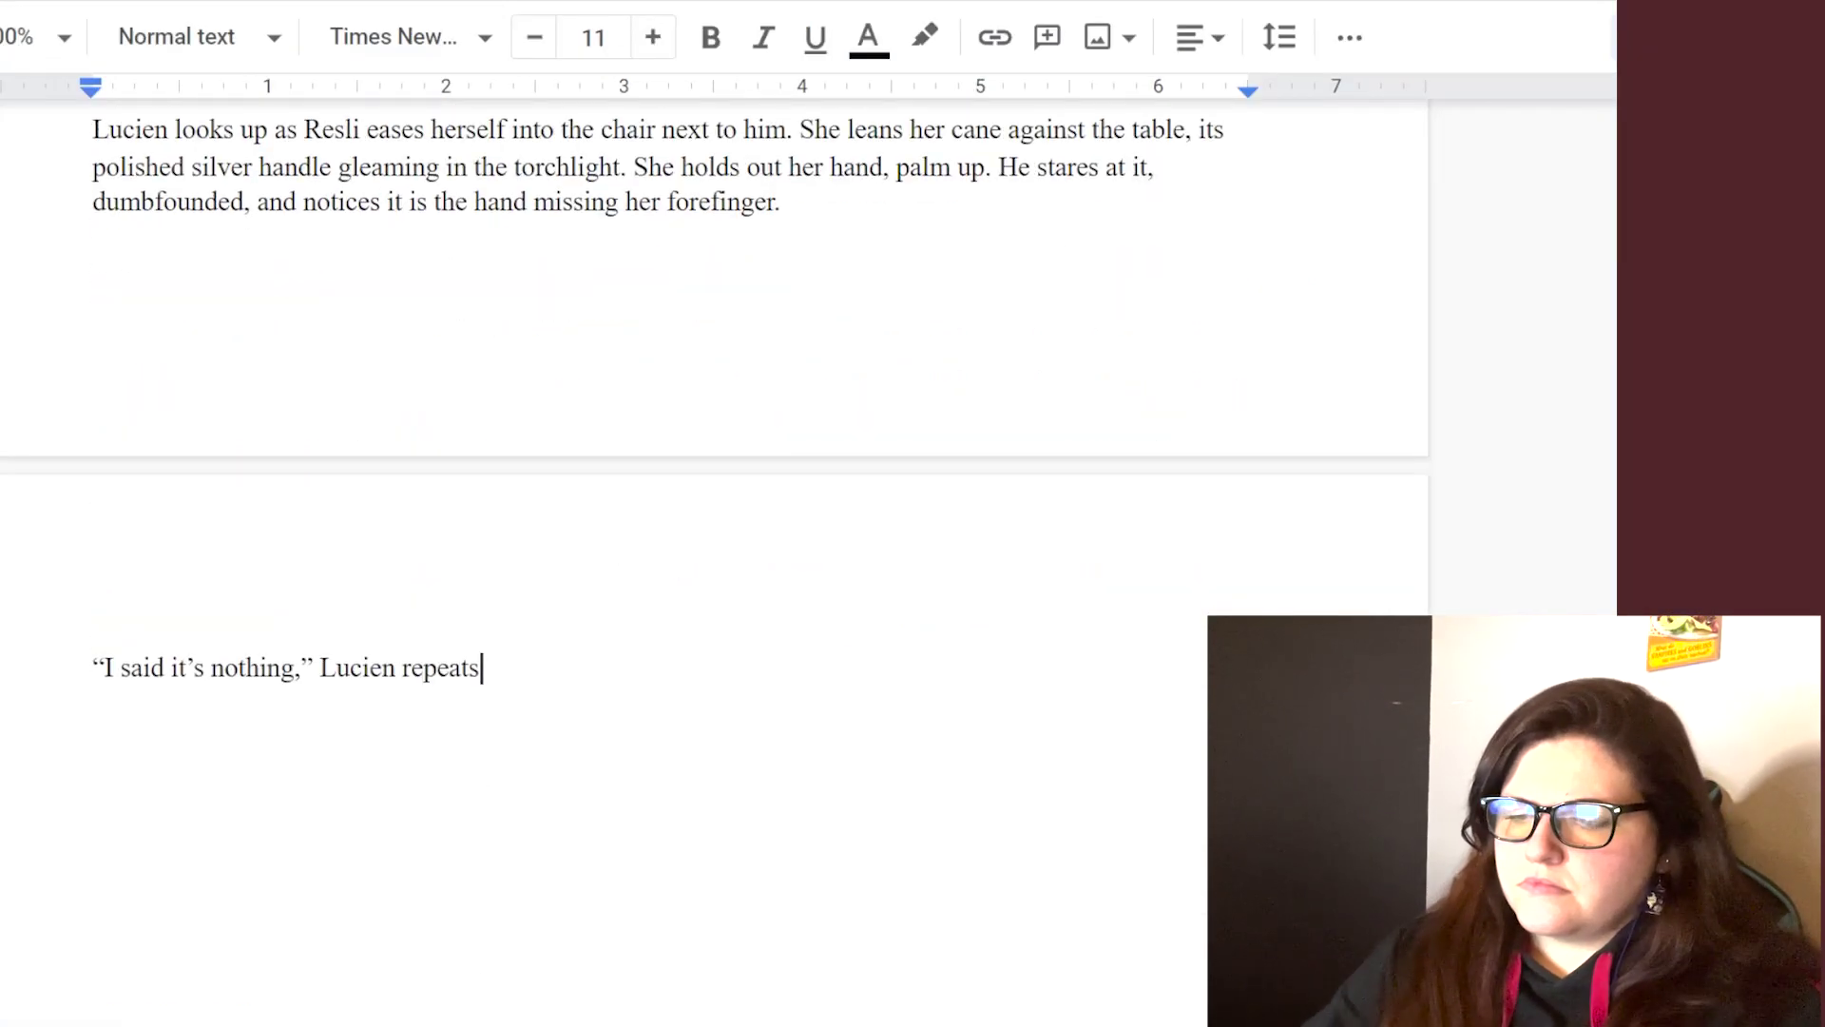
- Add Resli sighing, grabbing his hand, saying "You're cut," and pulling bandages from her skirts
type(". Resli")
key("BackSpace")
key("BackSpace")
key("BackSpace")
key("BackSpace")
key("BackSpace")
key("BackSpace")
key("Return")
key("Return")
type("Resli sigh")
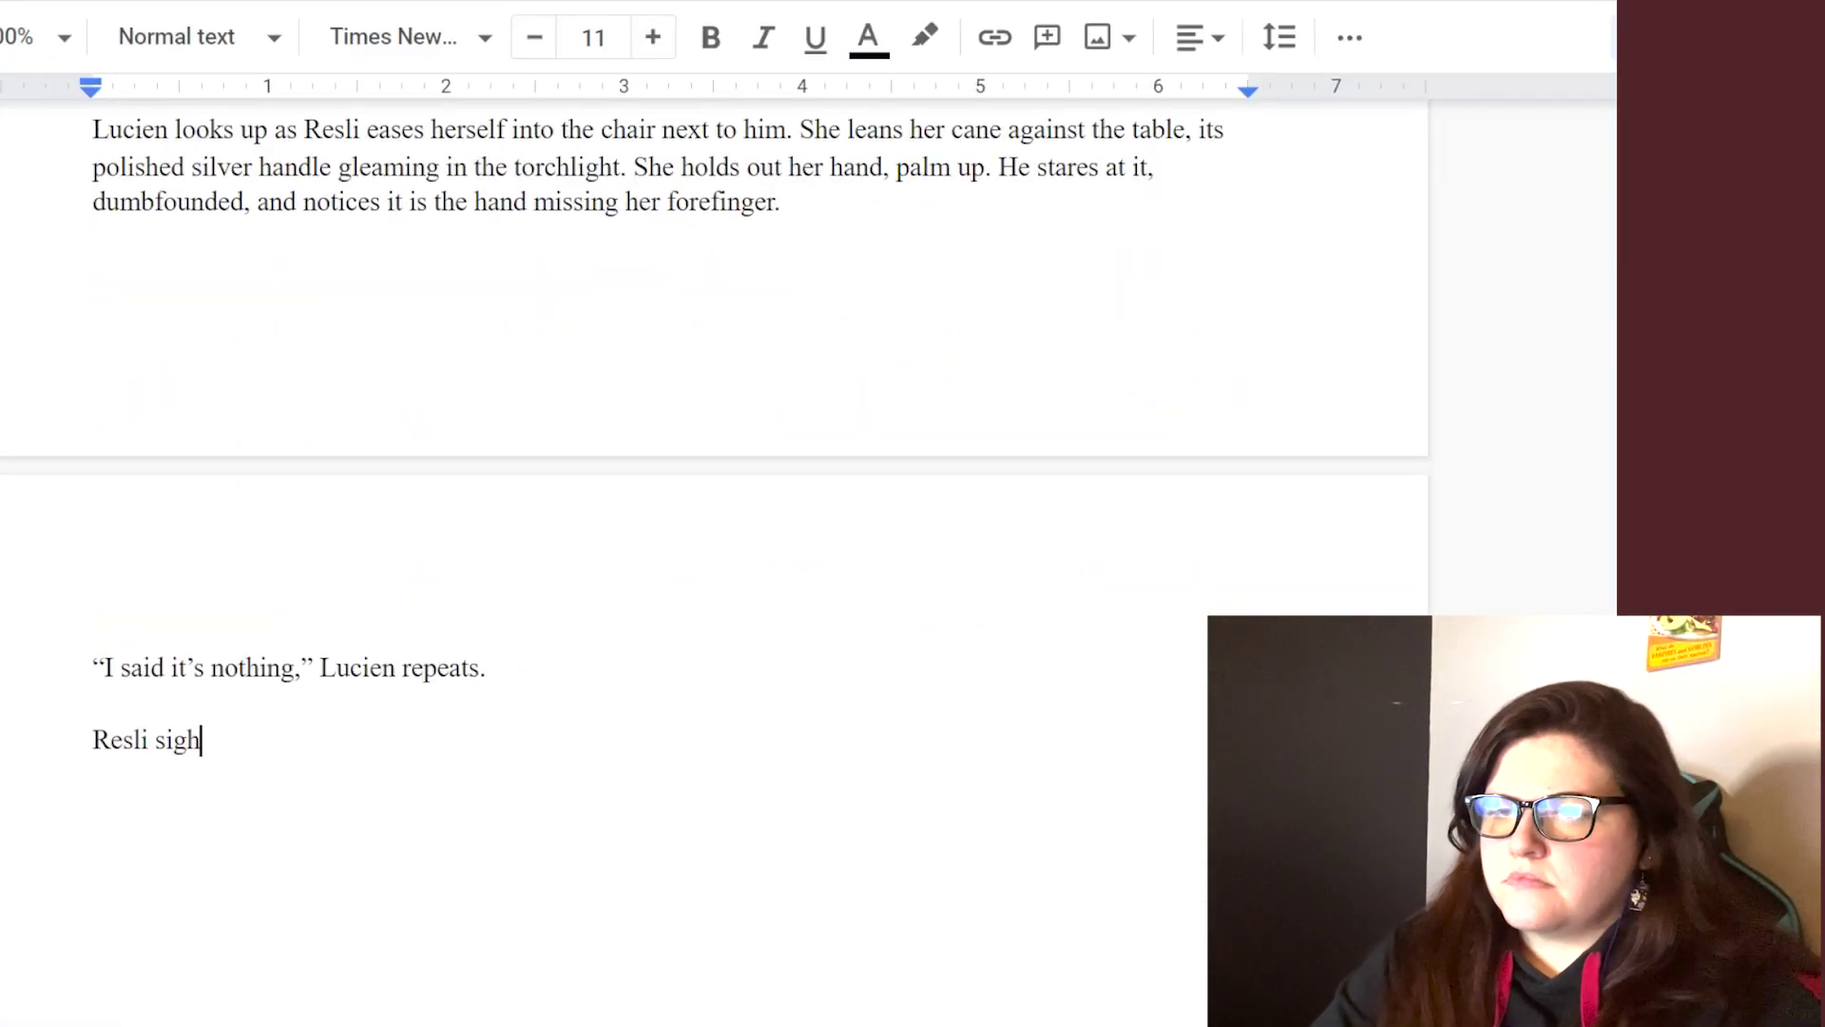
type("s, resigned, as if she's dealing with a toddler, and grabs his hand anyway. \"Jus")
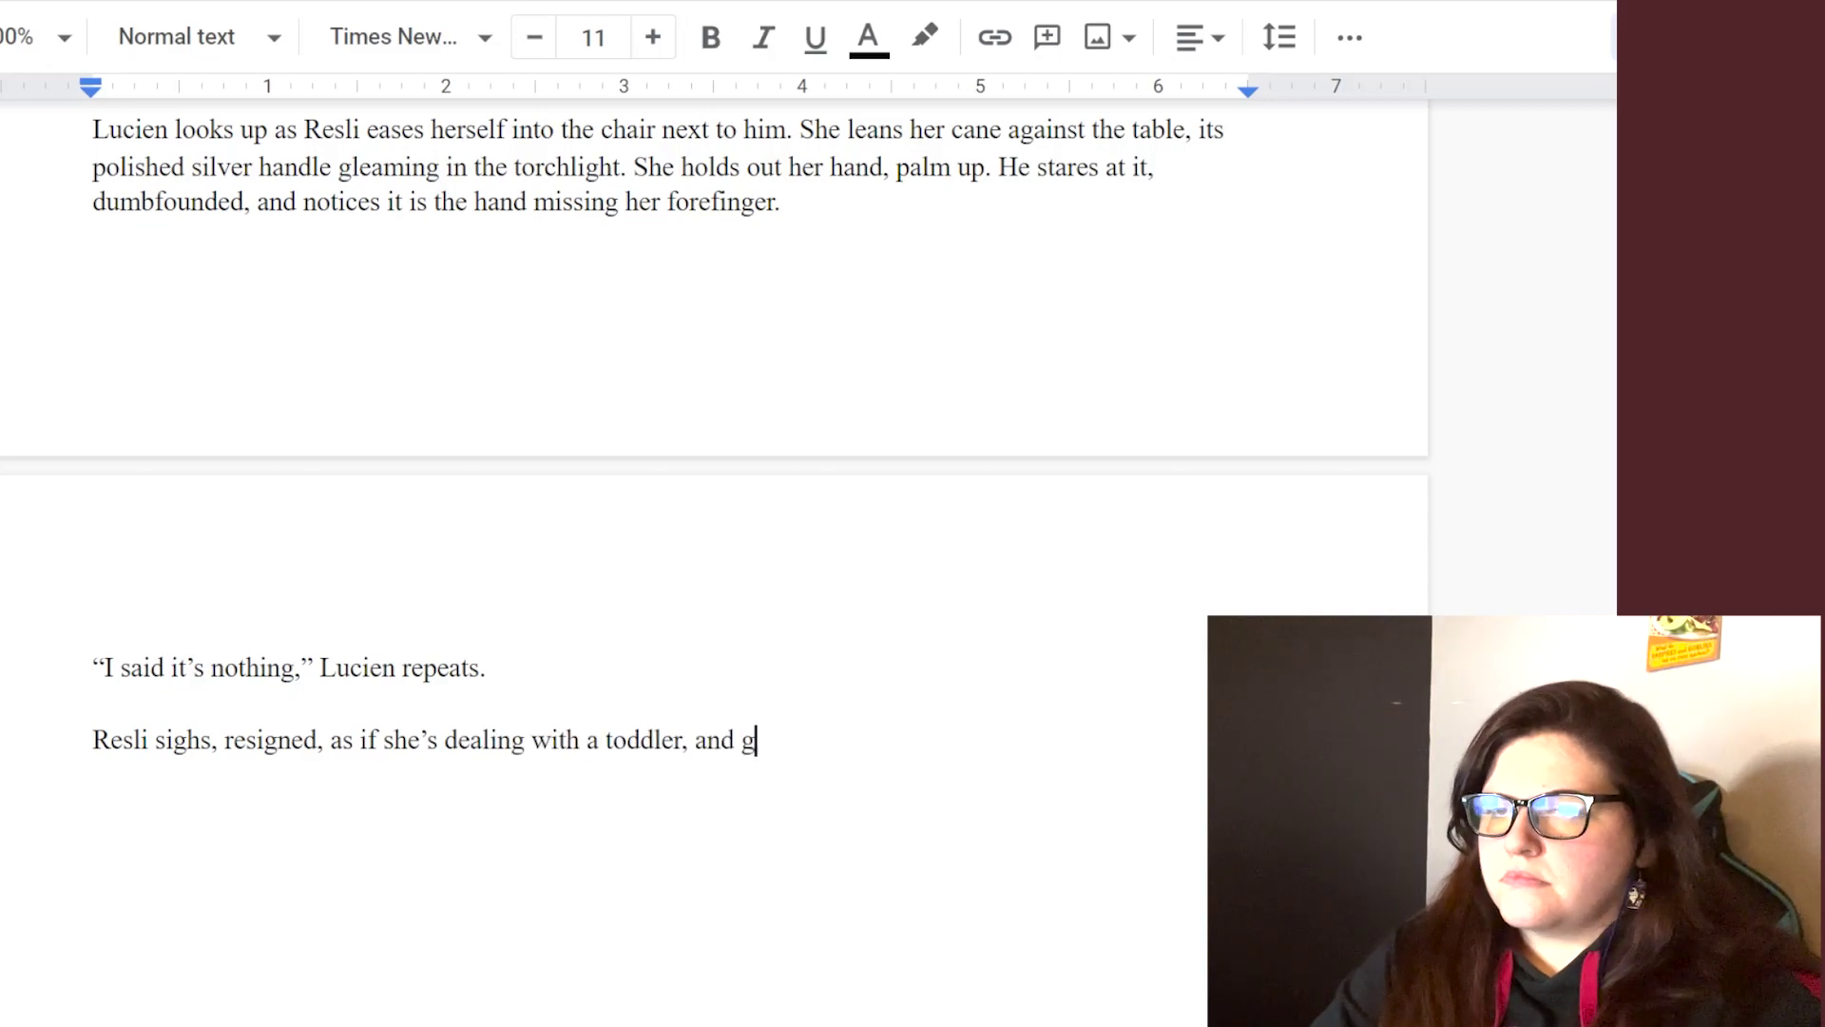
key("BackSpace")
key("BackSpace")
key("BackSpace")
type("Y")
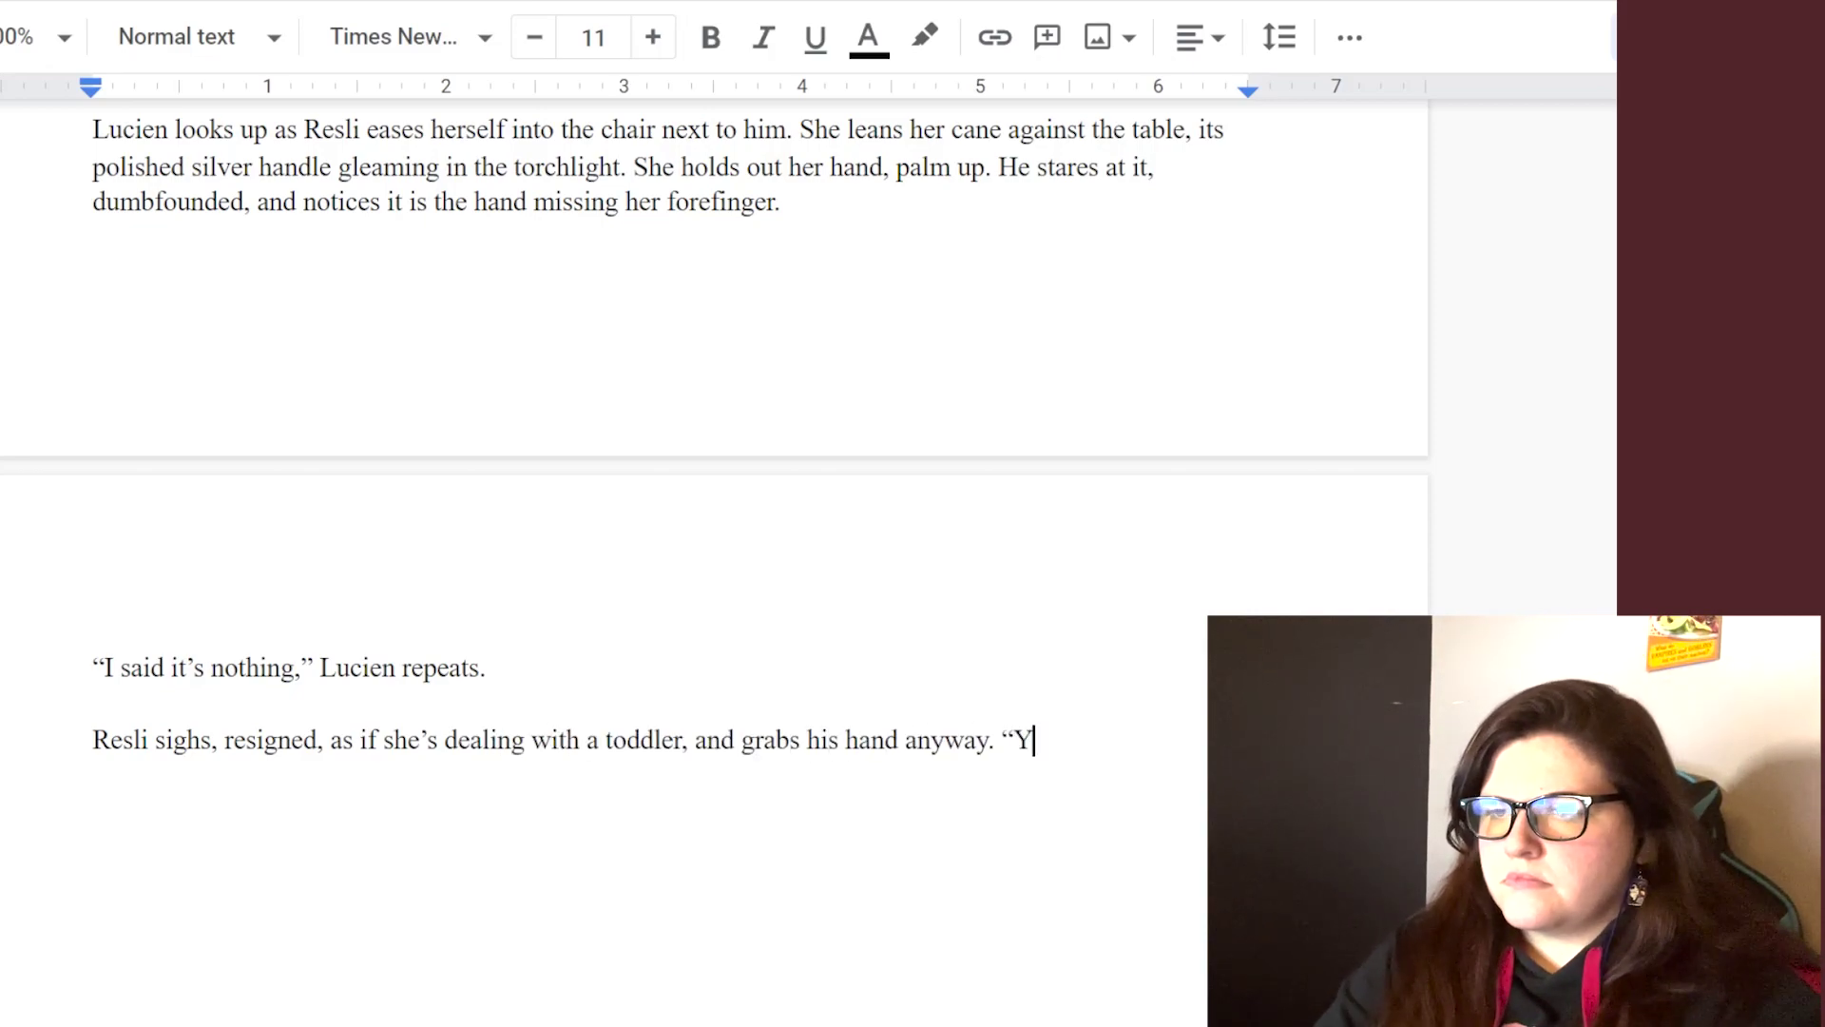
type("ou're cut,\" she says, matter-of-factly .")
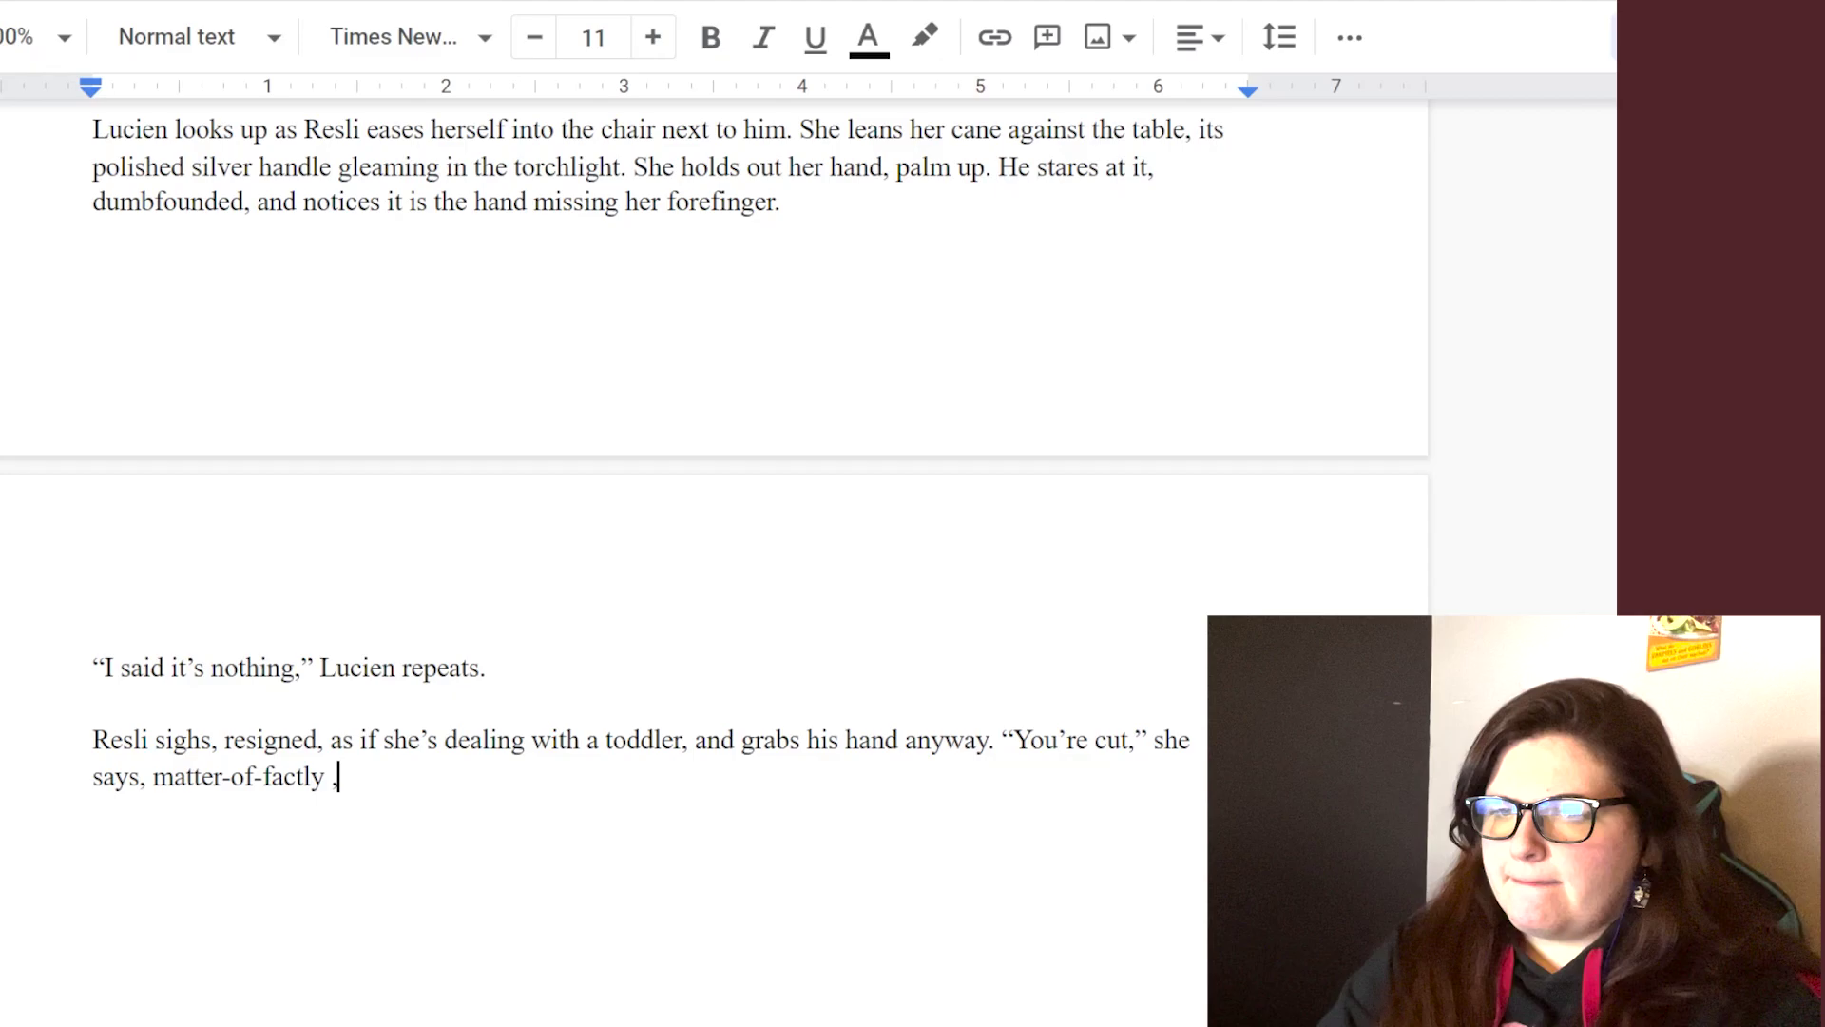
type(", and Lucien can't")
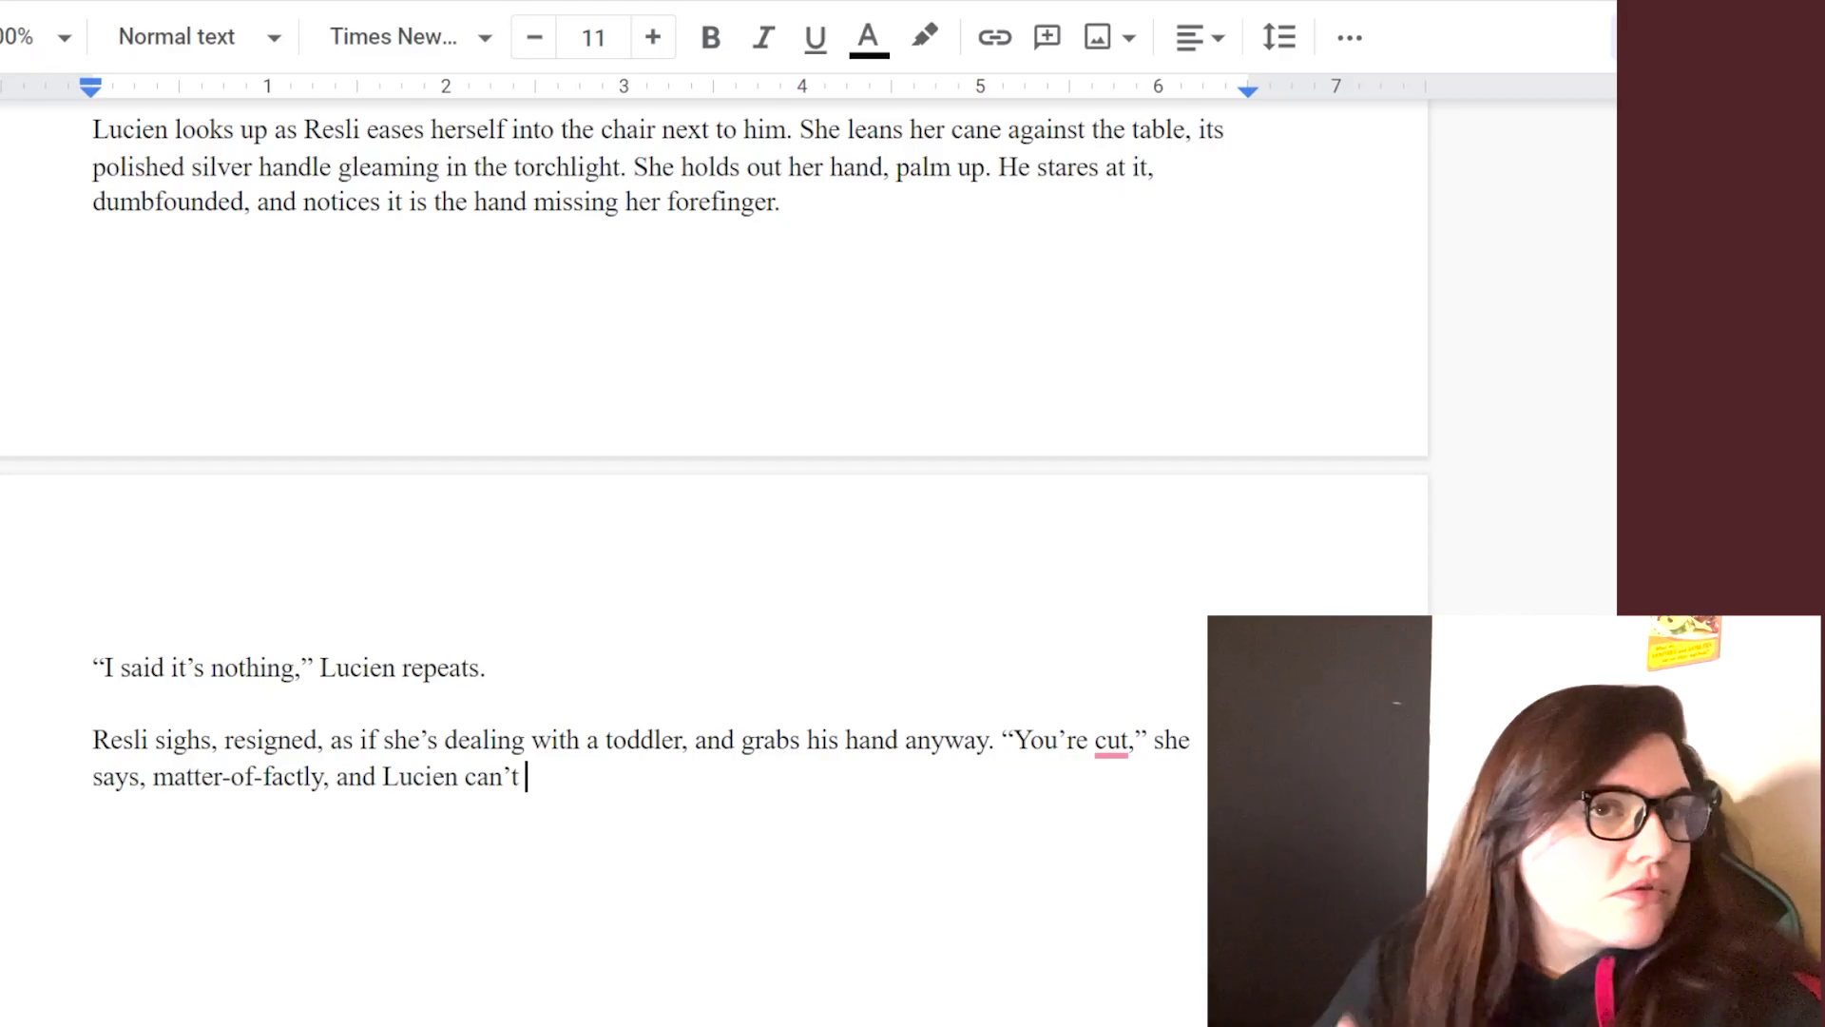
type("dney")
key("BackSpace")
key("BackSpace")
key("BackSpace")
key("BackSpace")
key("BackSpace")
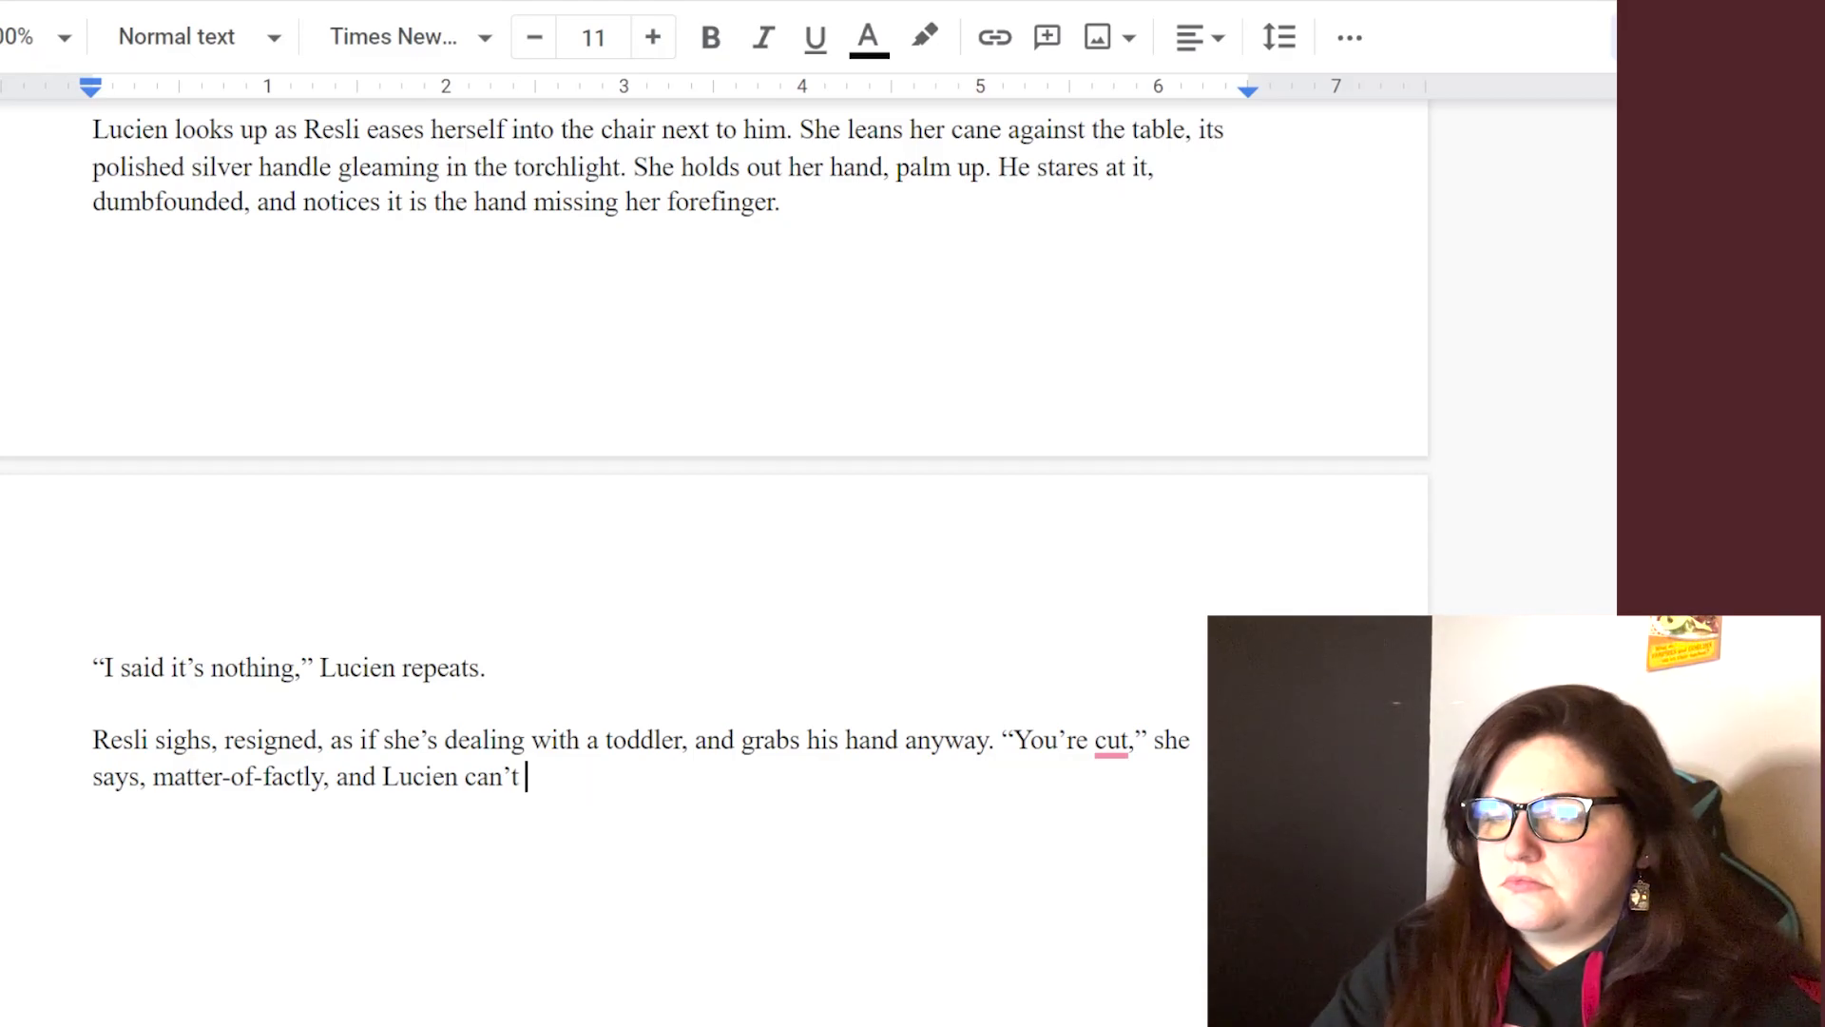
type("argue with that. From her")
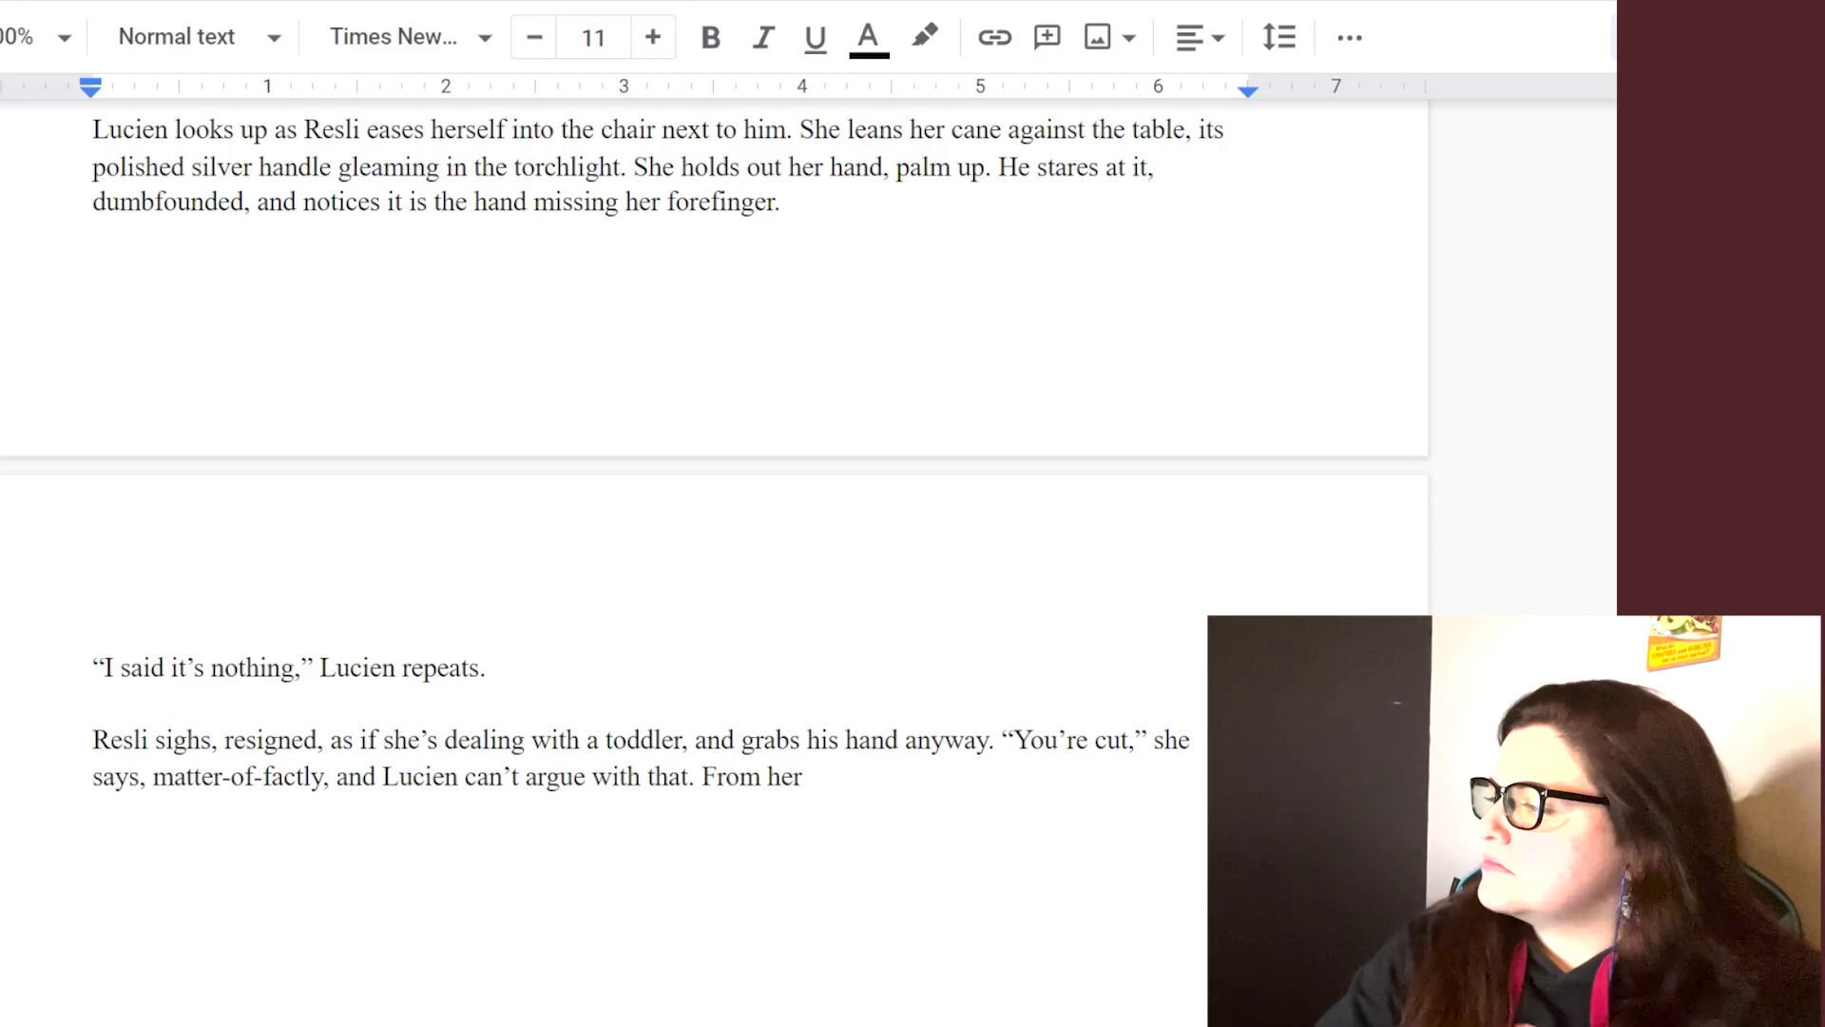
type("many folded ")
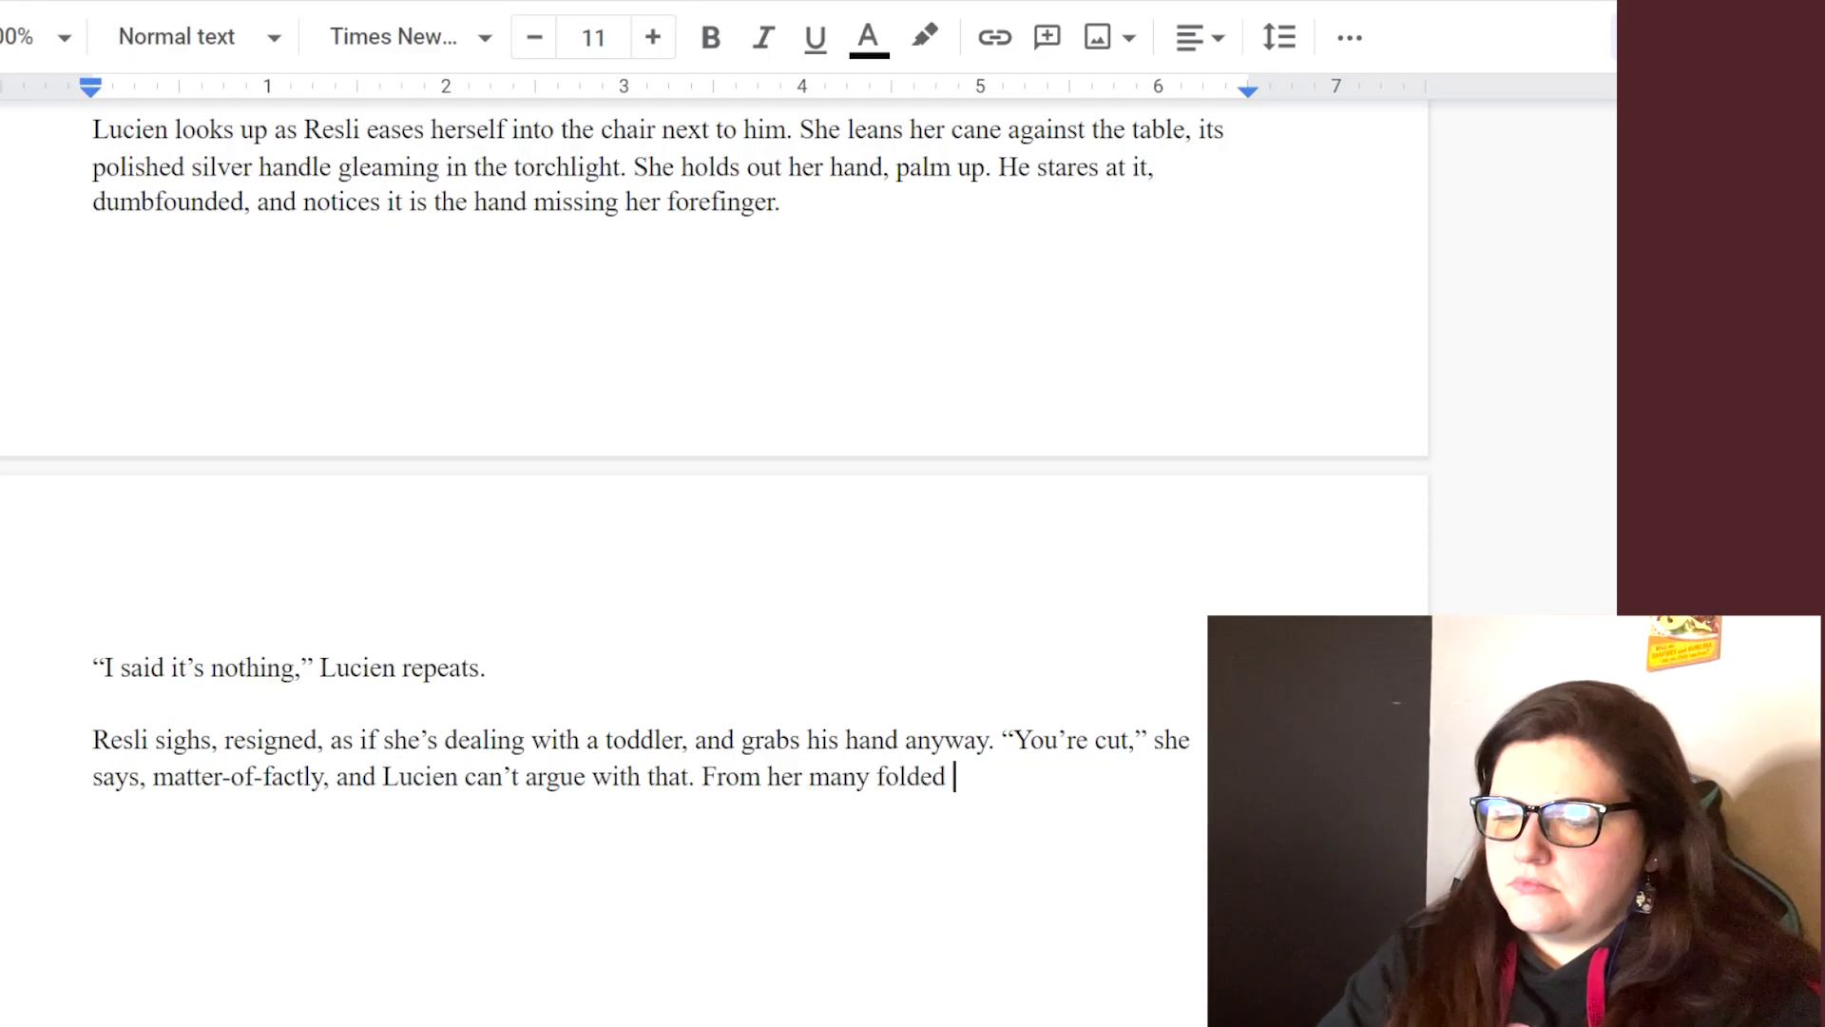
type("skirts she pulls out a ro bandages.")
- Add Lucien's "Why the hell do you have that?" and Resli's look, accepting the "judgment" spelling
key("Return")
key("Return")
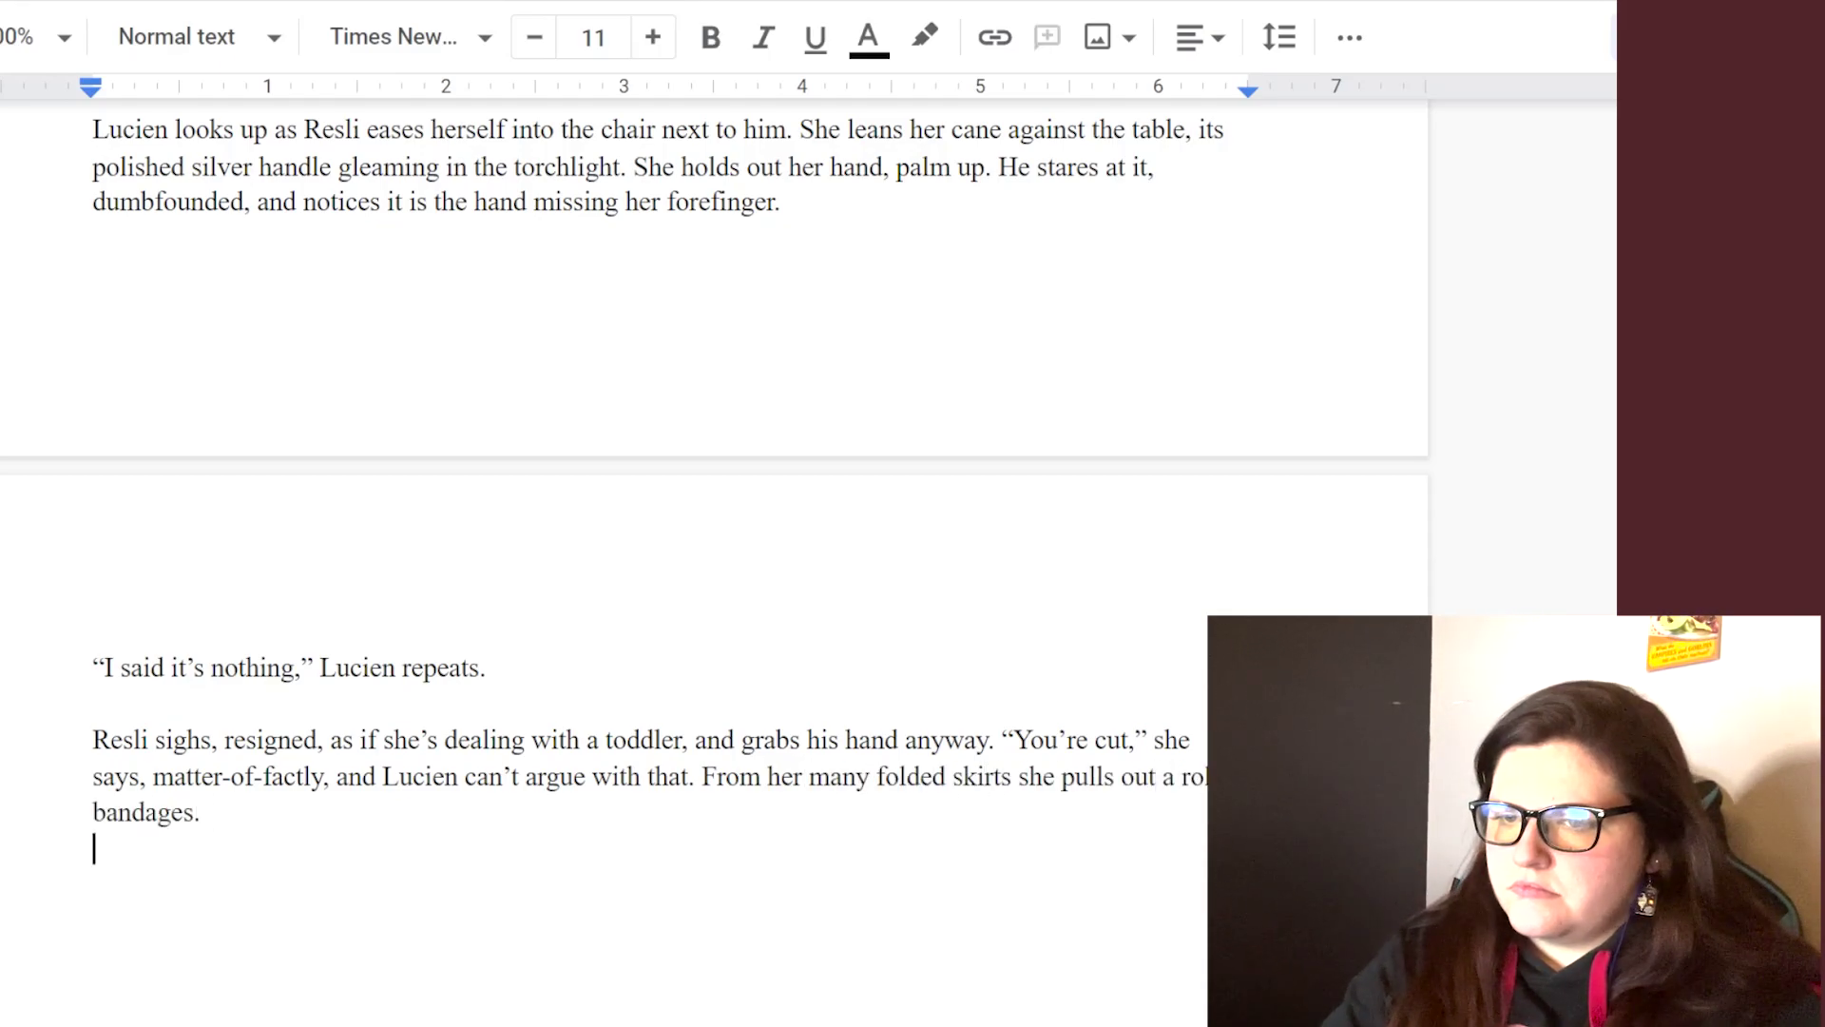
type("\"Why the hell do you have that?\" He asks,")
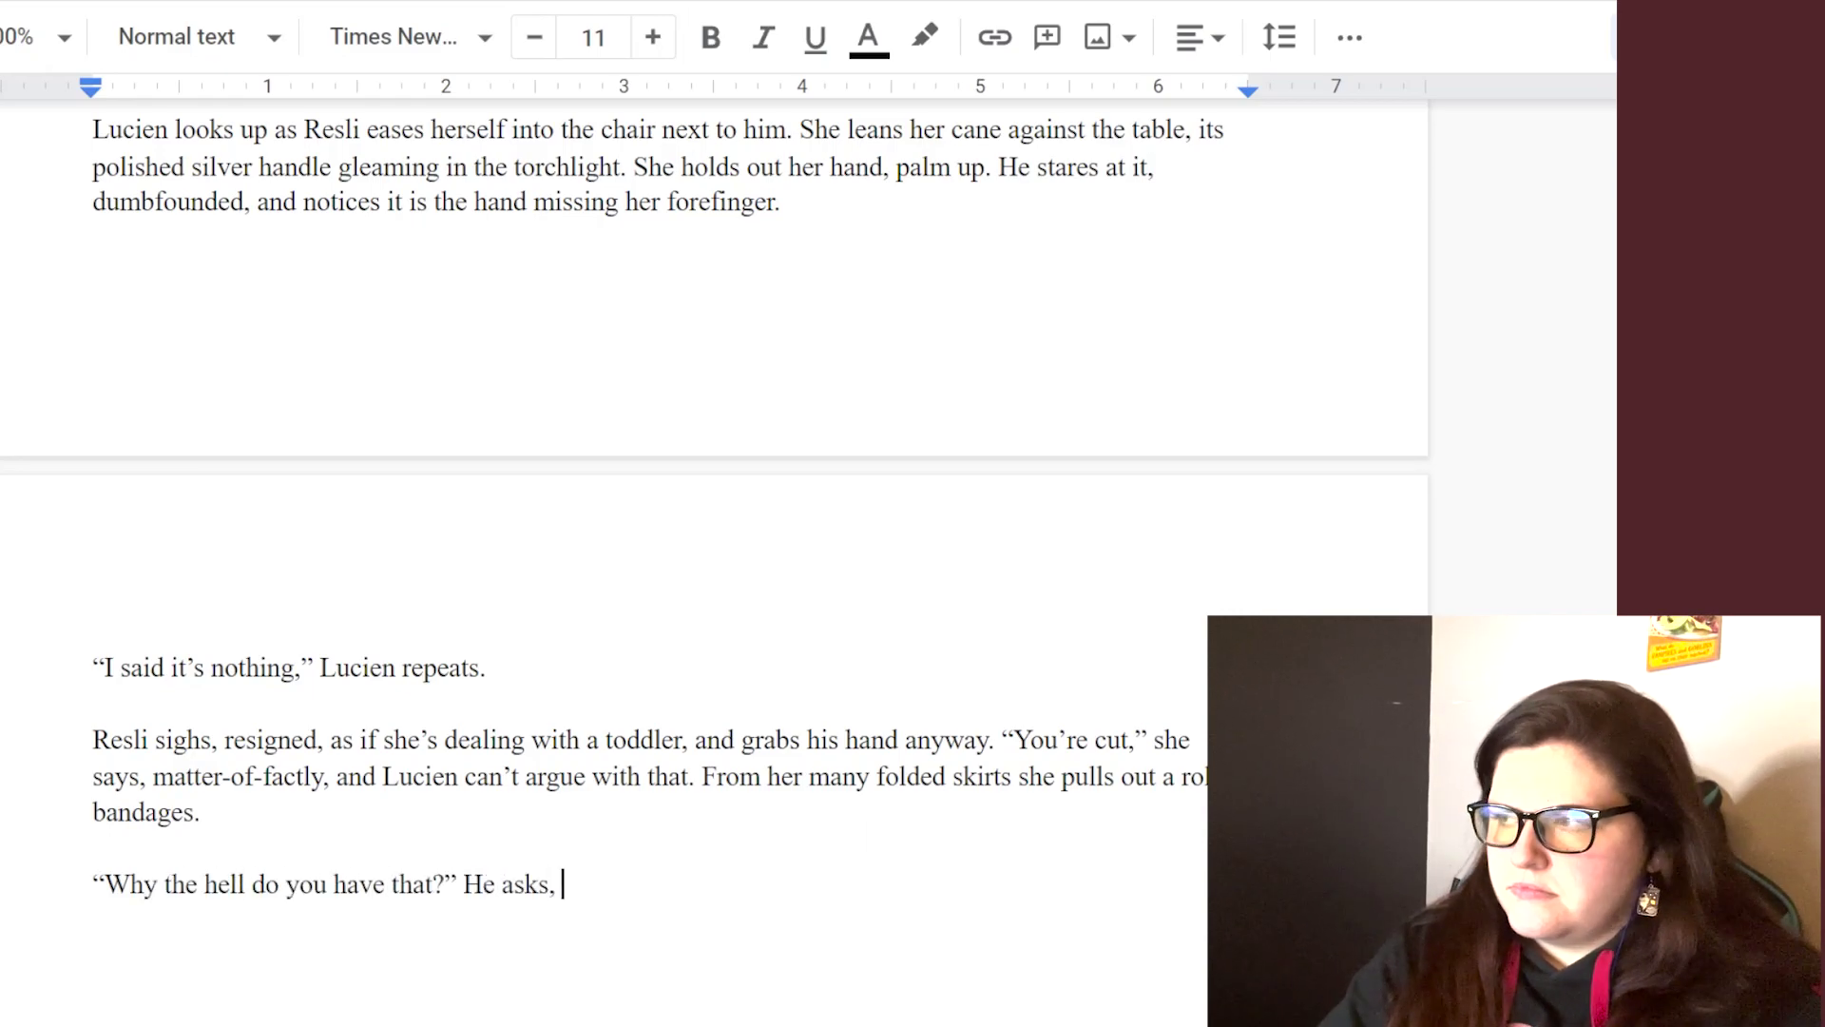
key("BackSpace")
key("BackSpace")
key("BackSpace")
key("BackSpace")
key("BackSpace")
key("BackSpace")
key("BackSpace")
key("BackSpace")
key("BackSpace")
key("BackSpace")
key("Return")
key("Return")
type("She ")
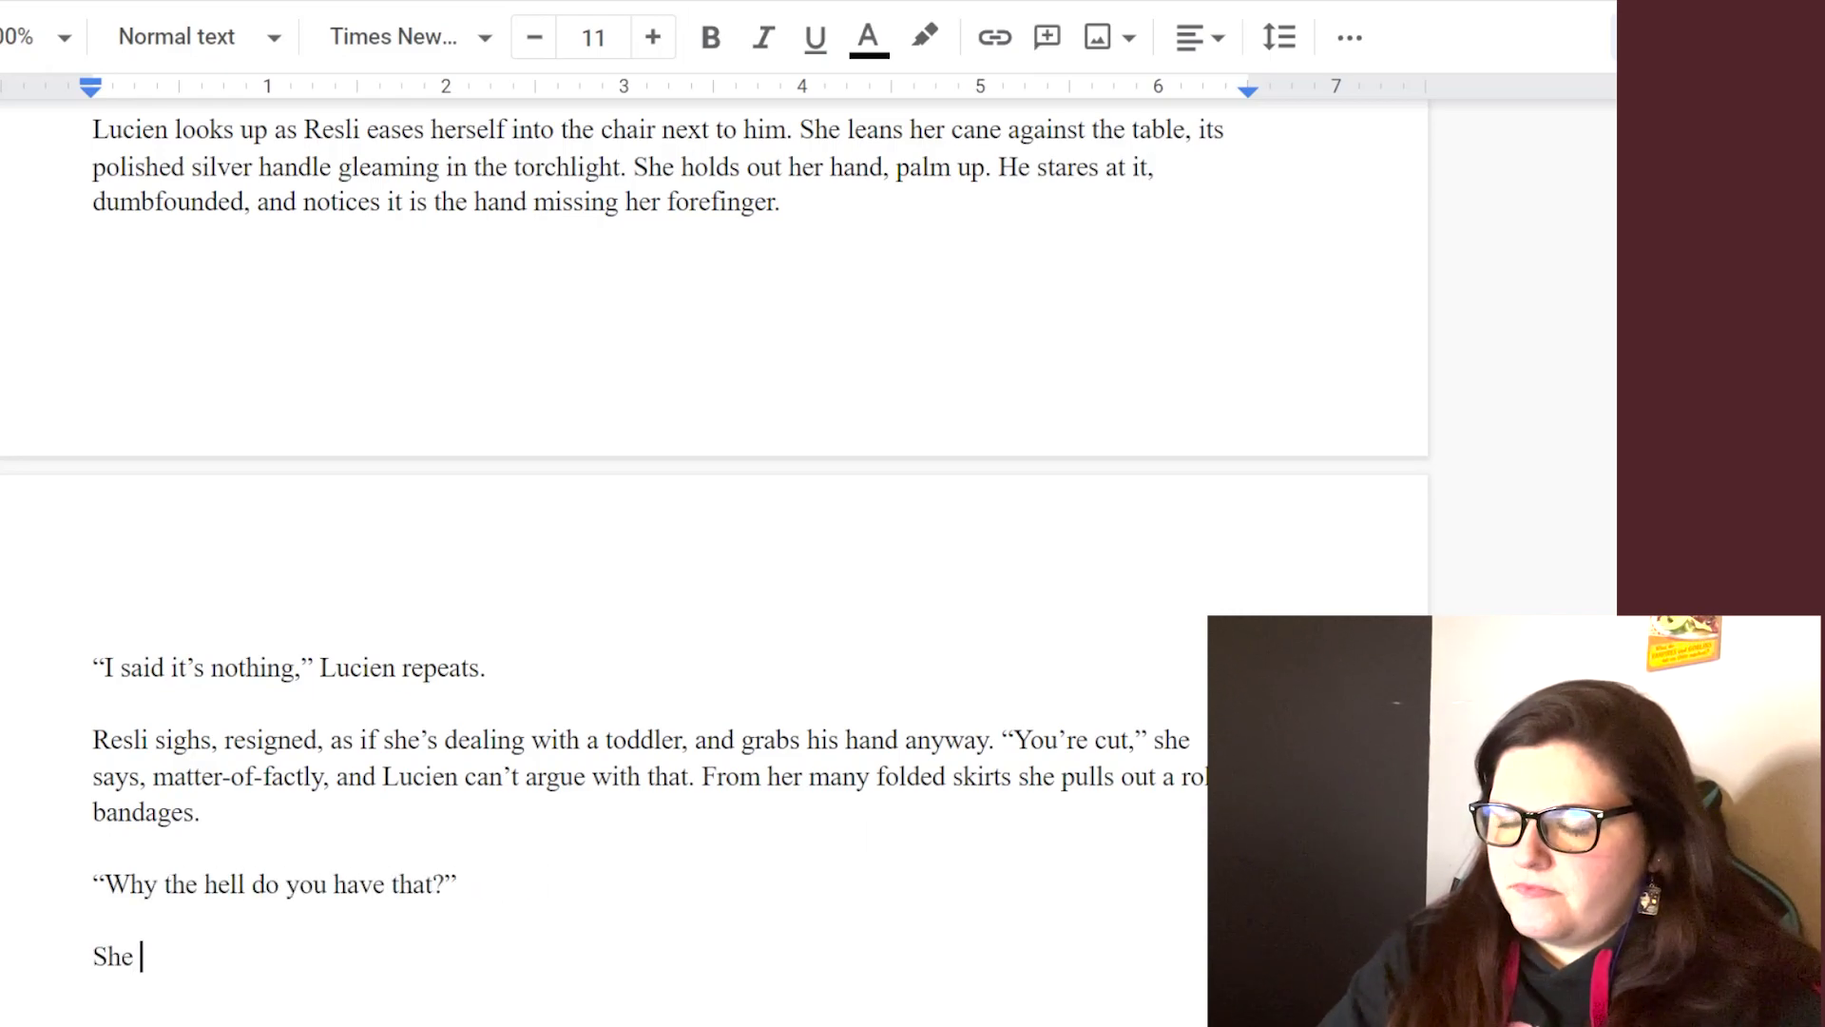
type("looks up, enough judgement in her one eye to curb his tongue. \"B")
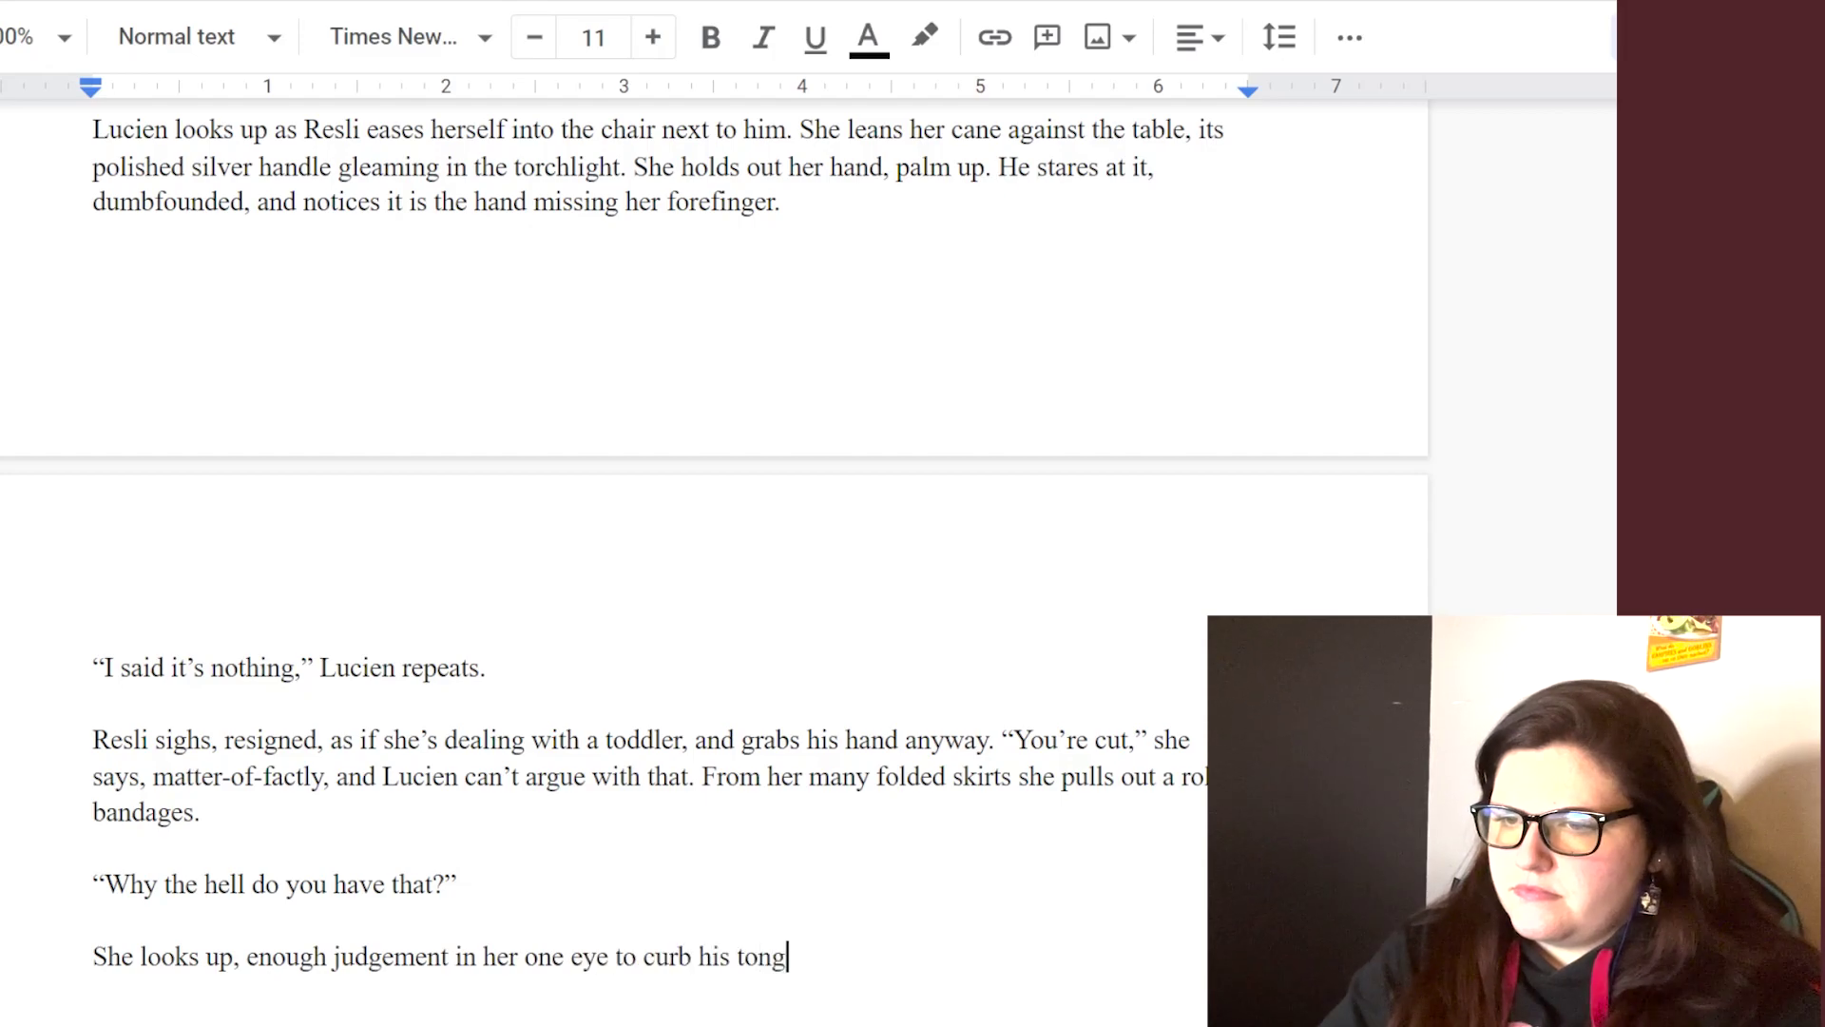
key("BackSpace")
left_click(408, 766)
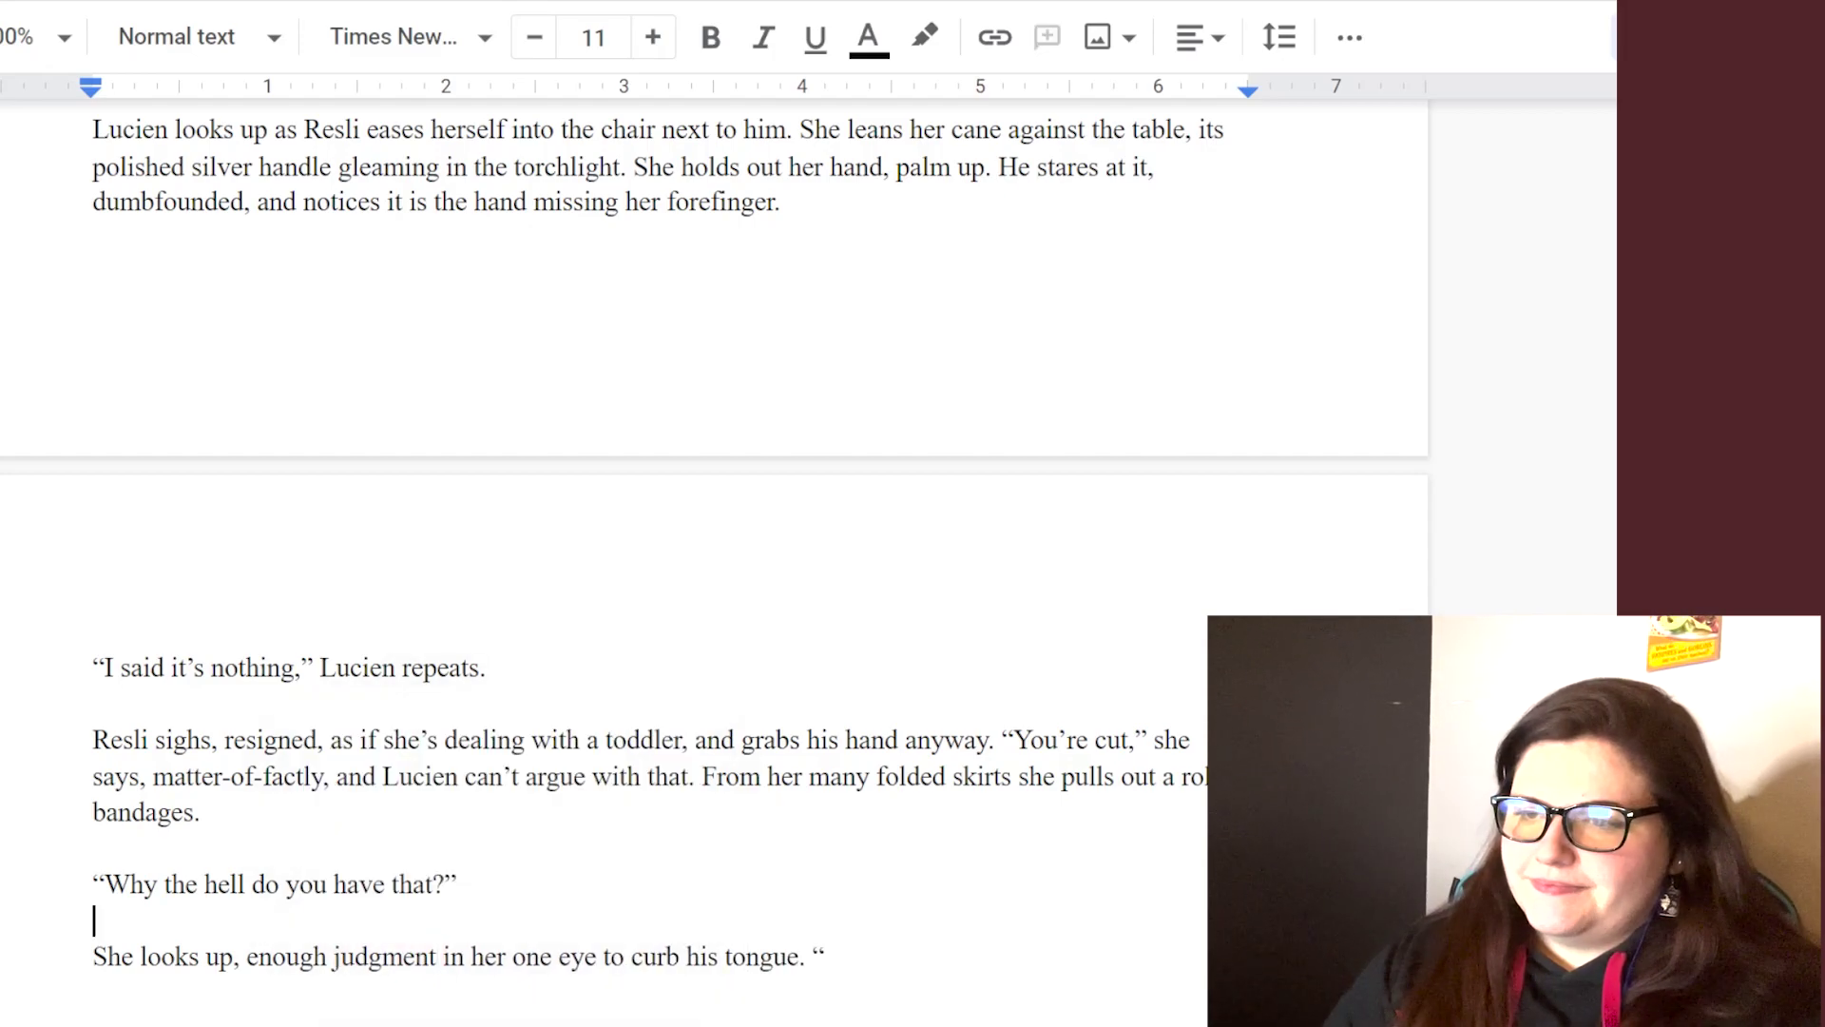
left_click(827, 956)
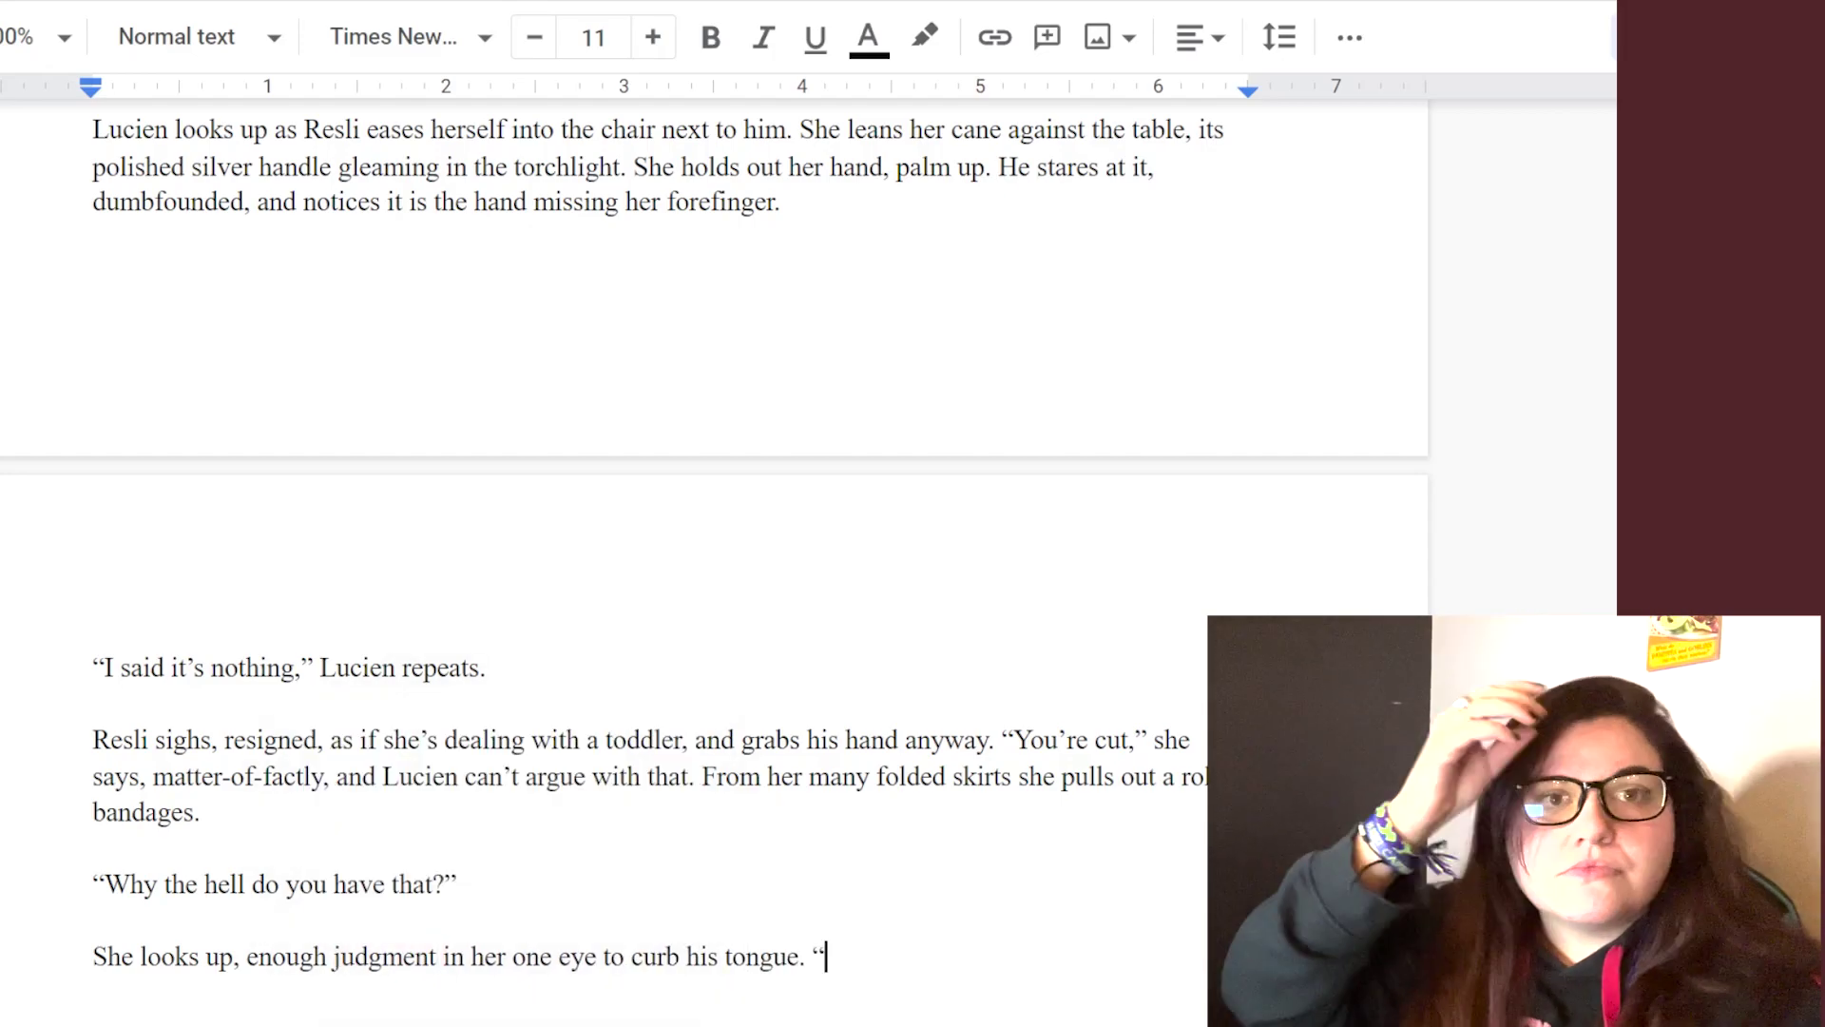
- Write Resli's "blood magician" retort, Lucien rolling his eyes, and "I've learned to be prepared."
type("I")
key("BackSpace")
key("BackSpace")
type("You're a blood magician who is hellbent on ")
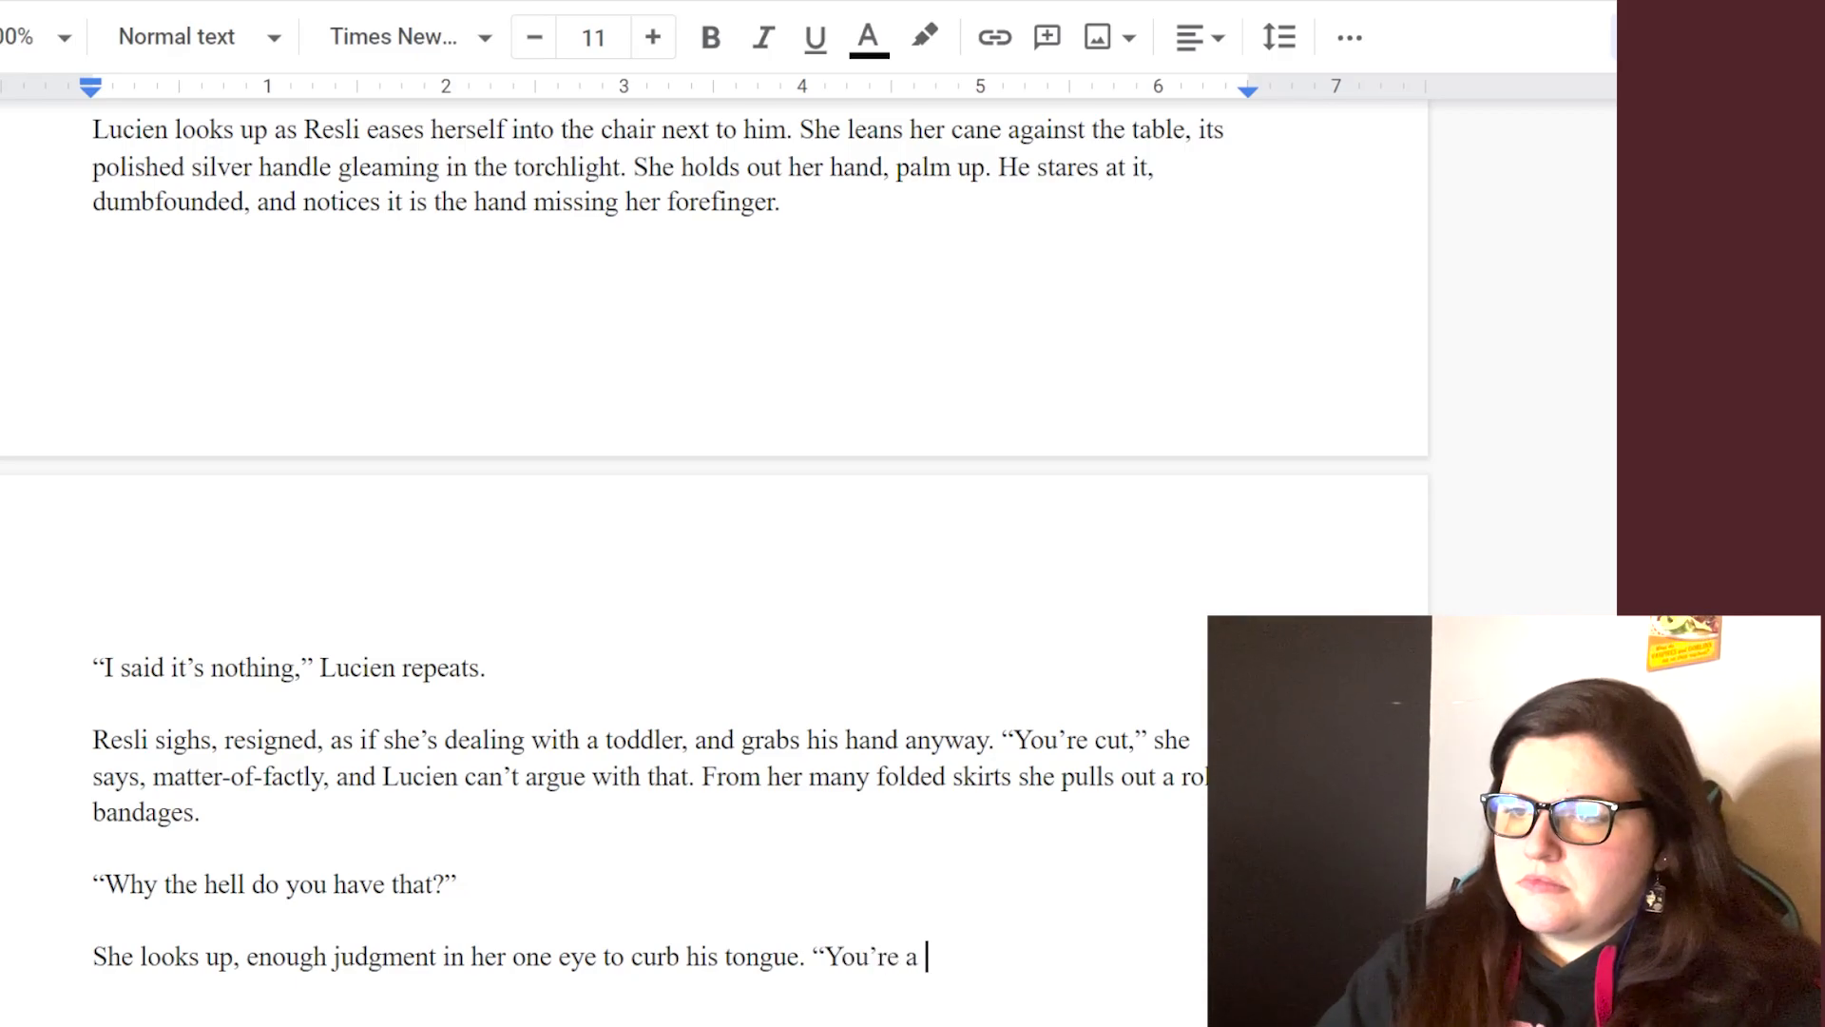
type("destroying his ")
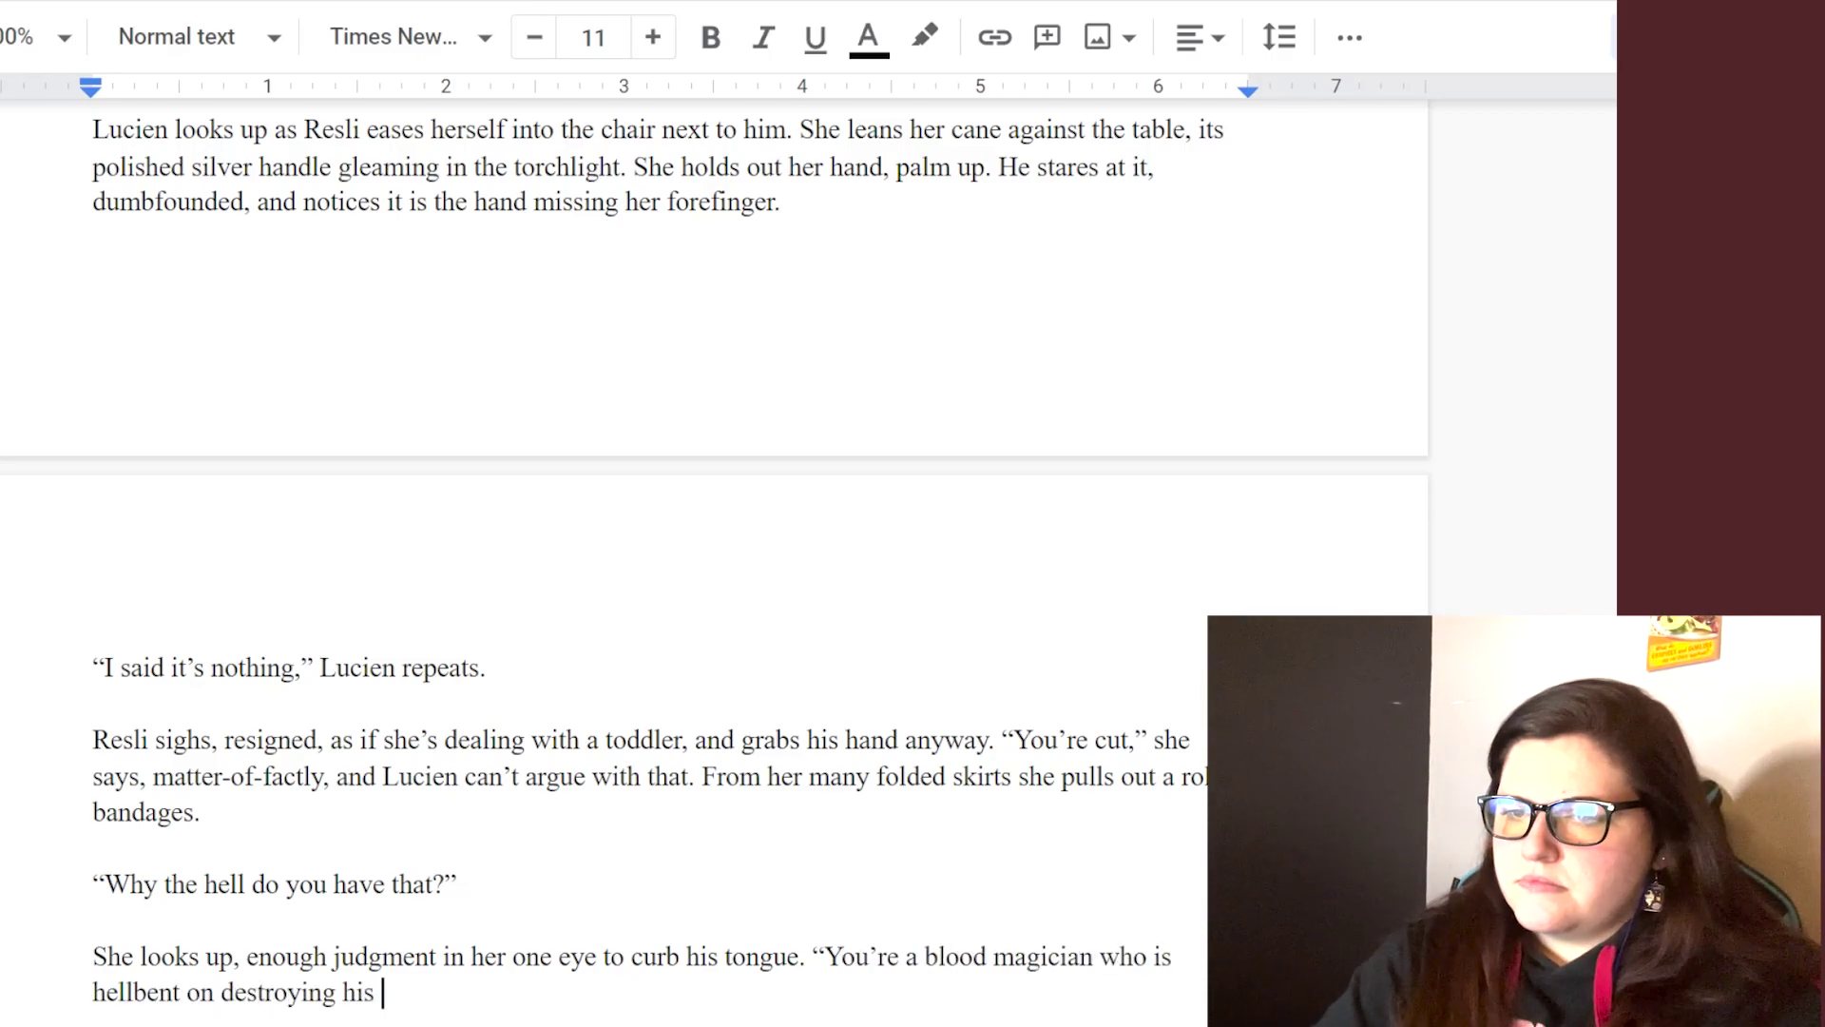
type("body for revenge.\"")
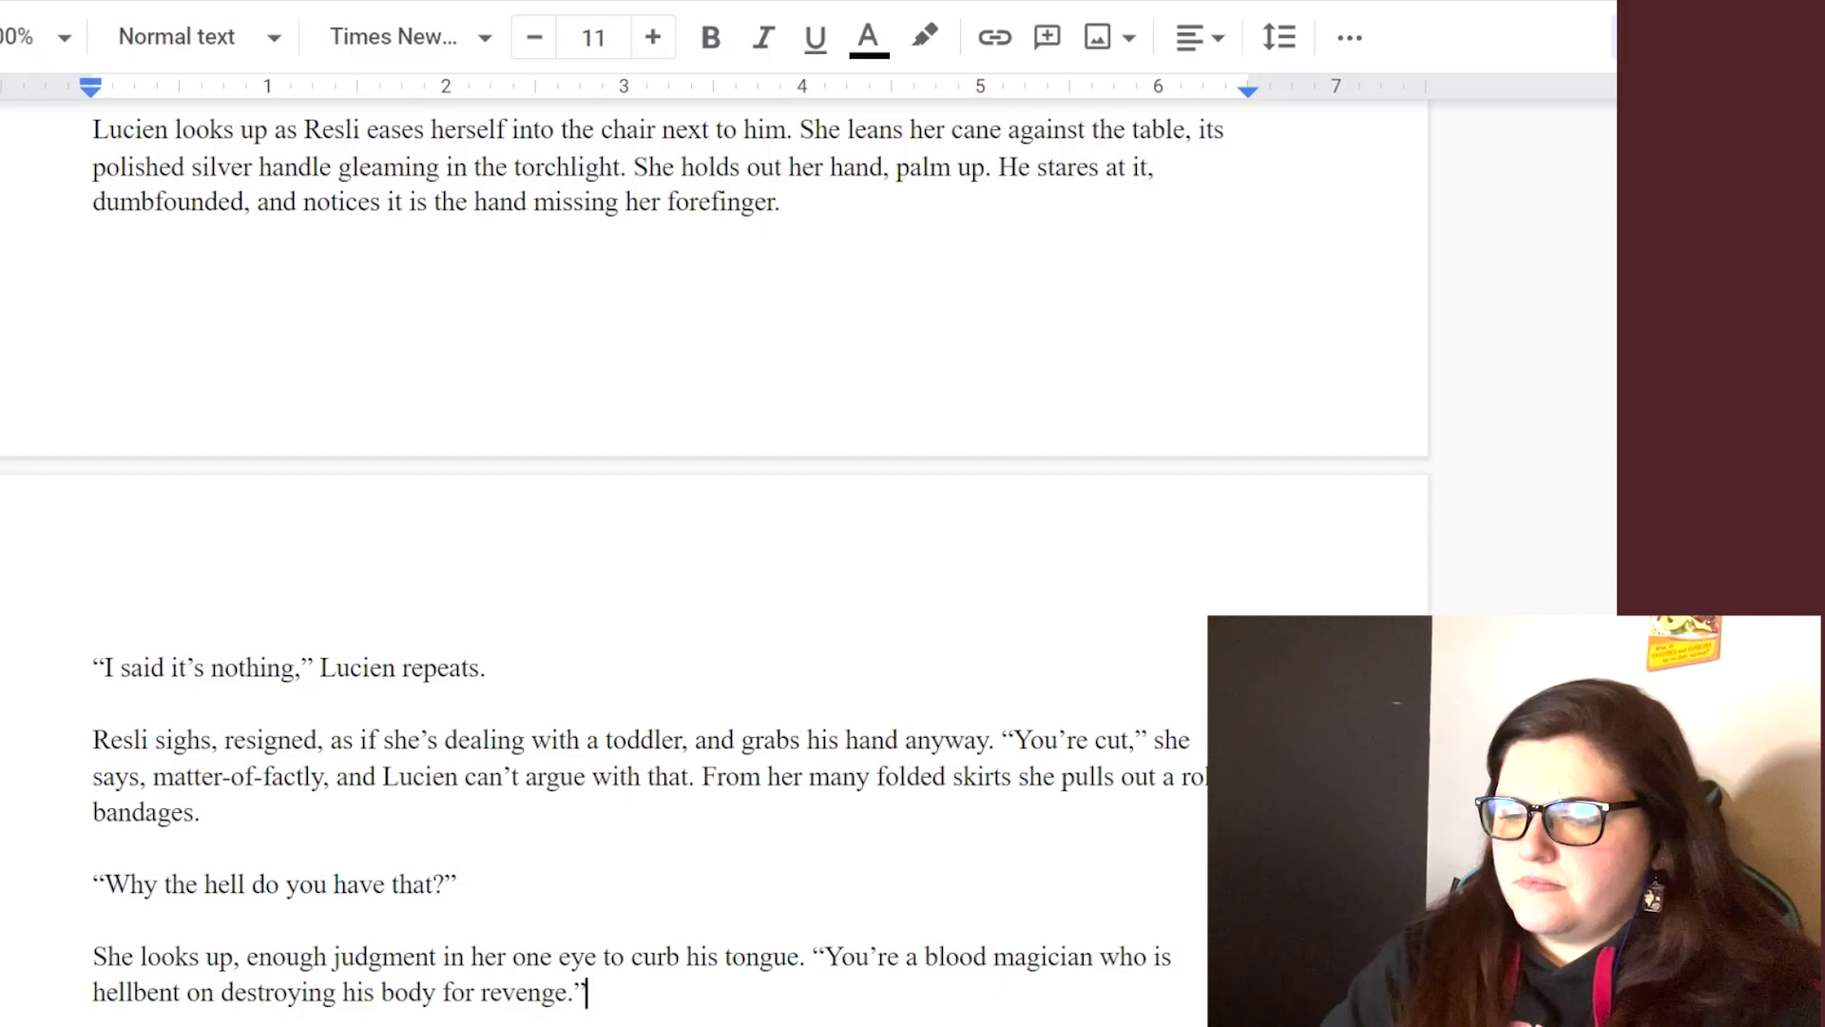
type(" Lucien rolls his eye")
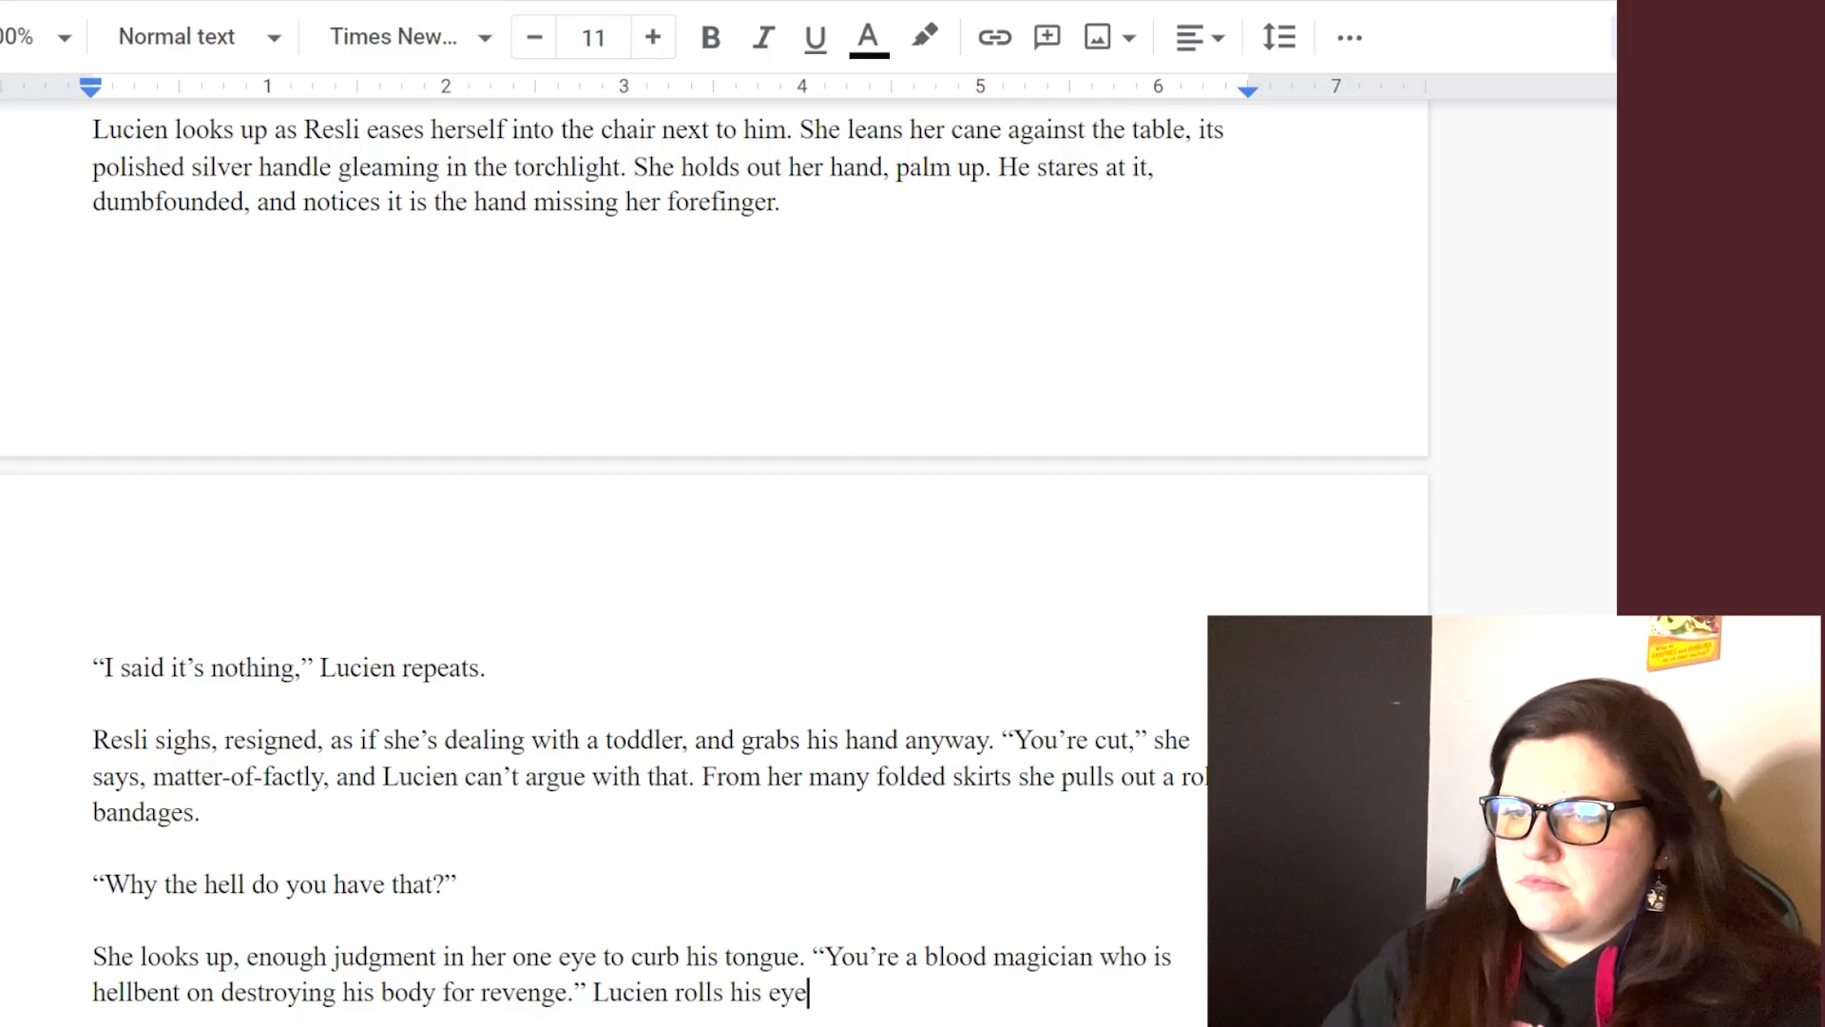
type("s. \"I've learned to be prepared.\"")
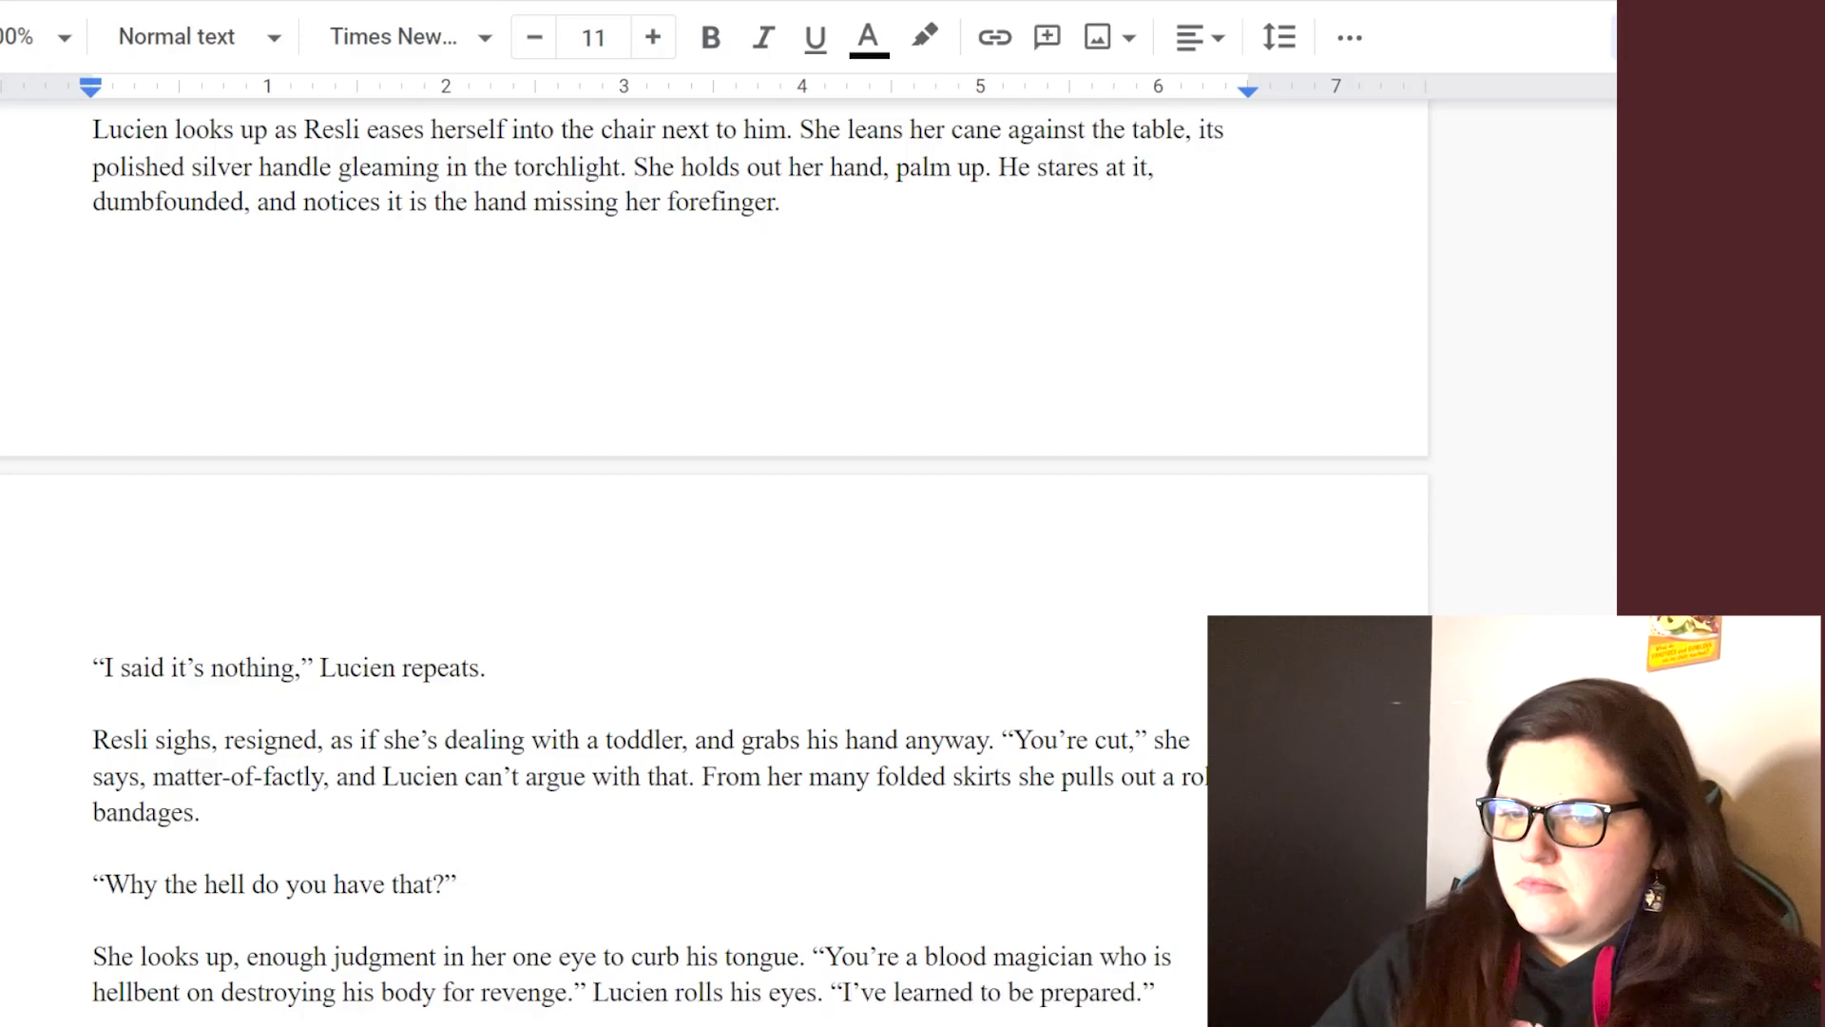
- Add Resli asking when someone last bandaged a wound of his, ripping gauze with her teeth
key("Return")
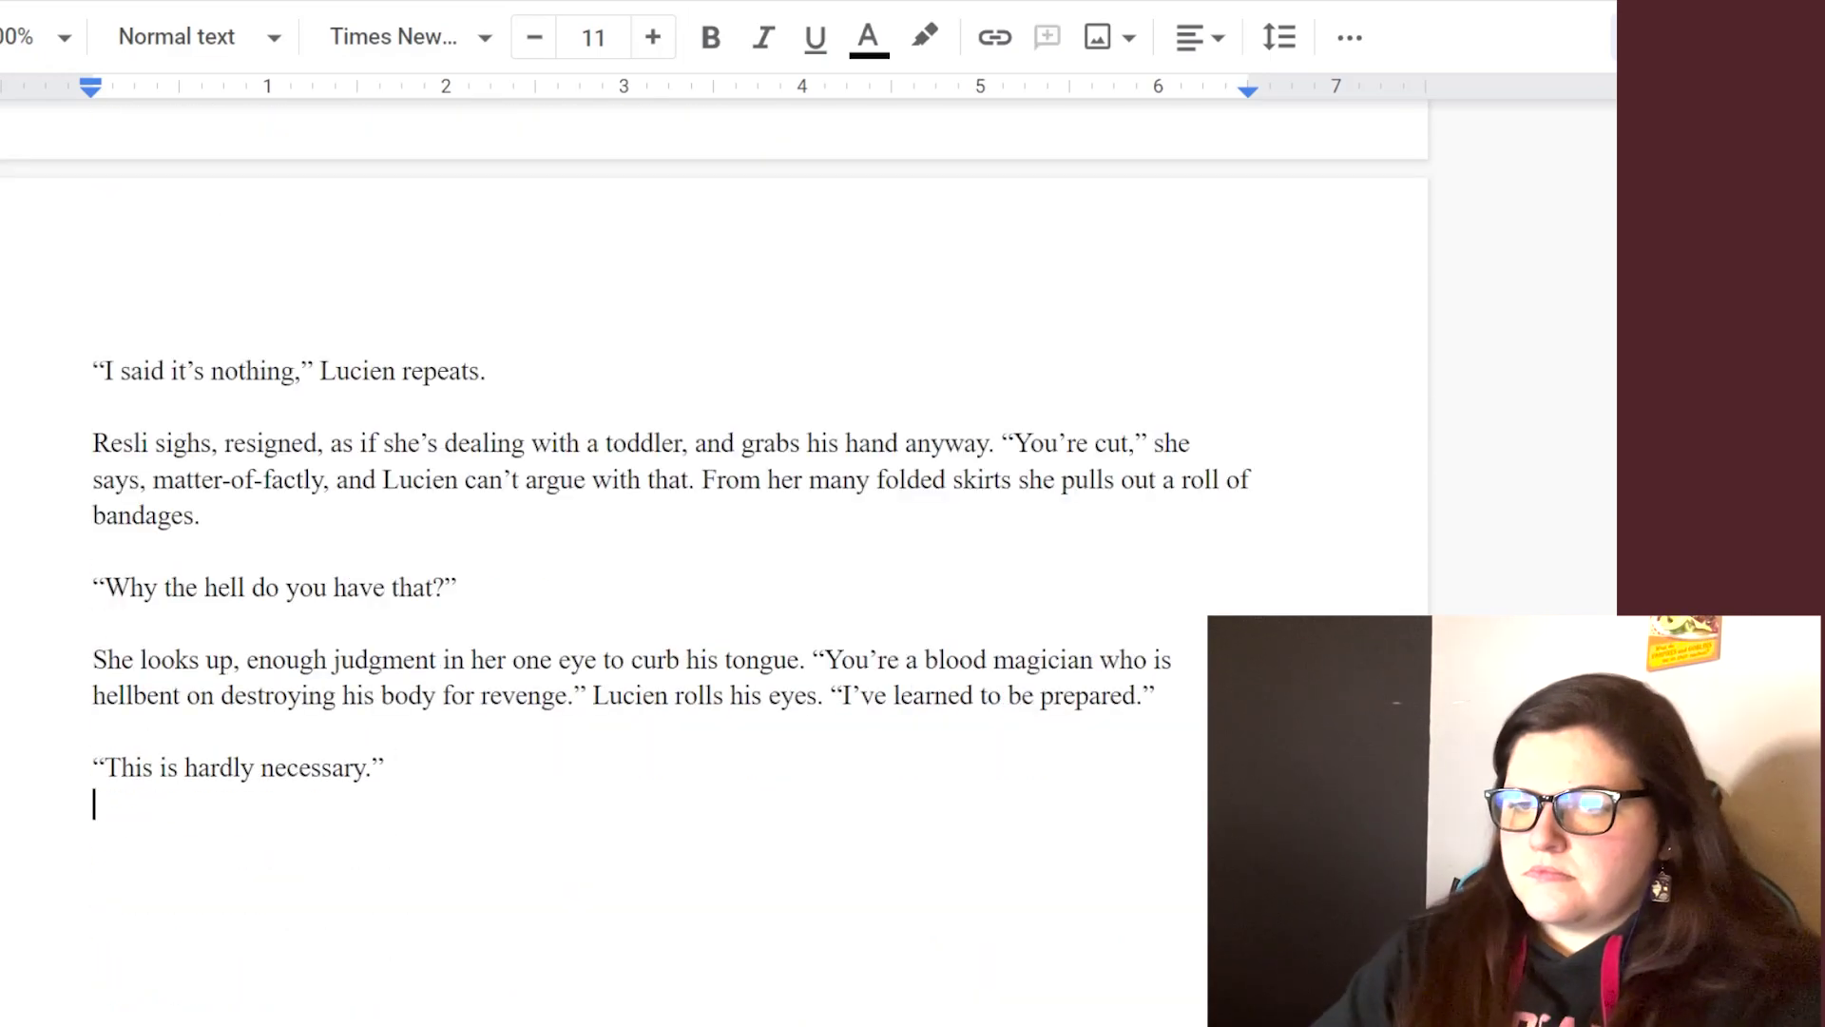
key("Return")
type("\"Maybe, but when was the last time someone bandaged you?”")
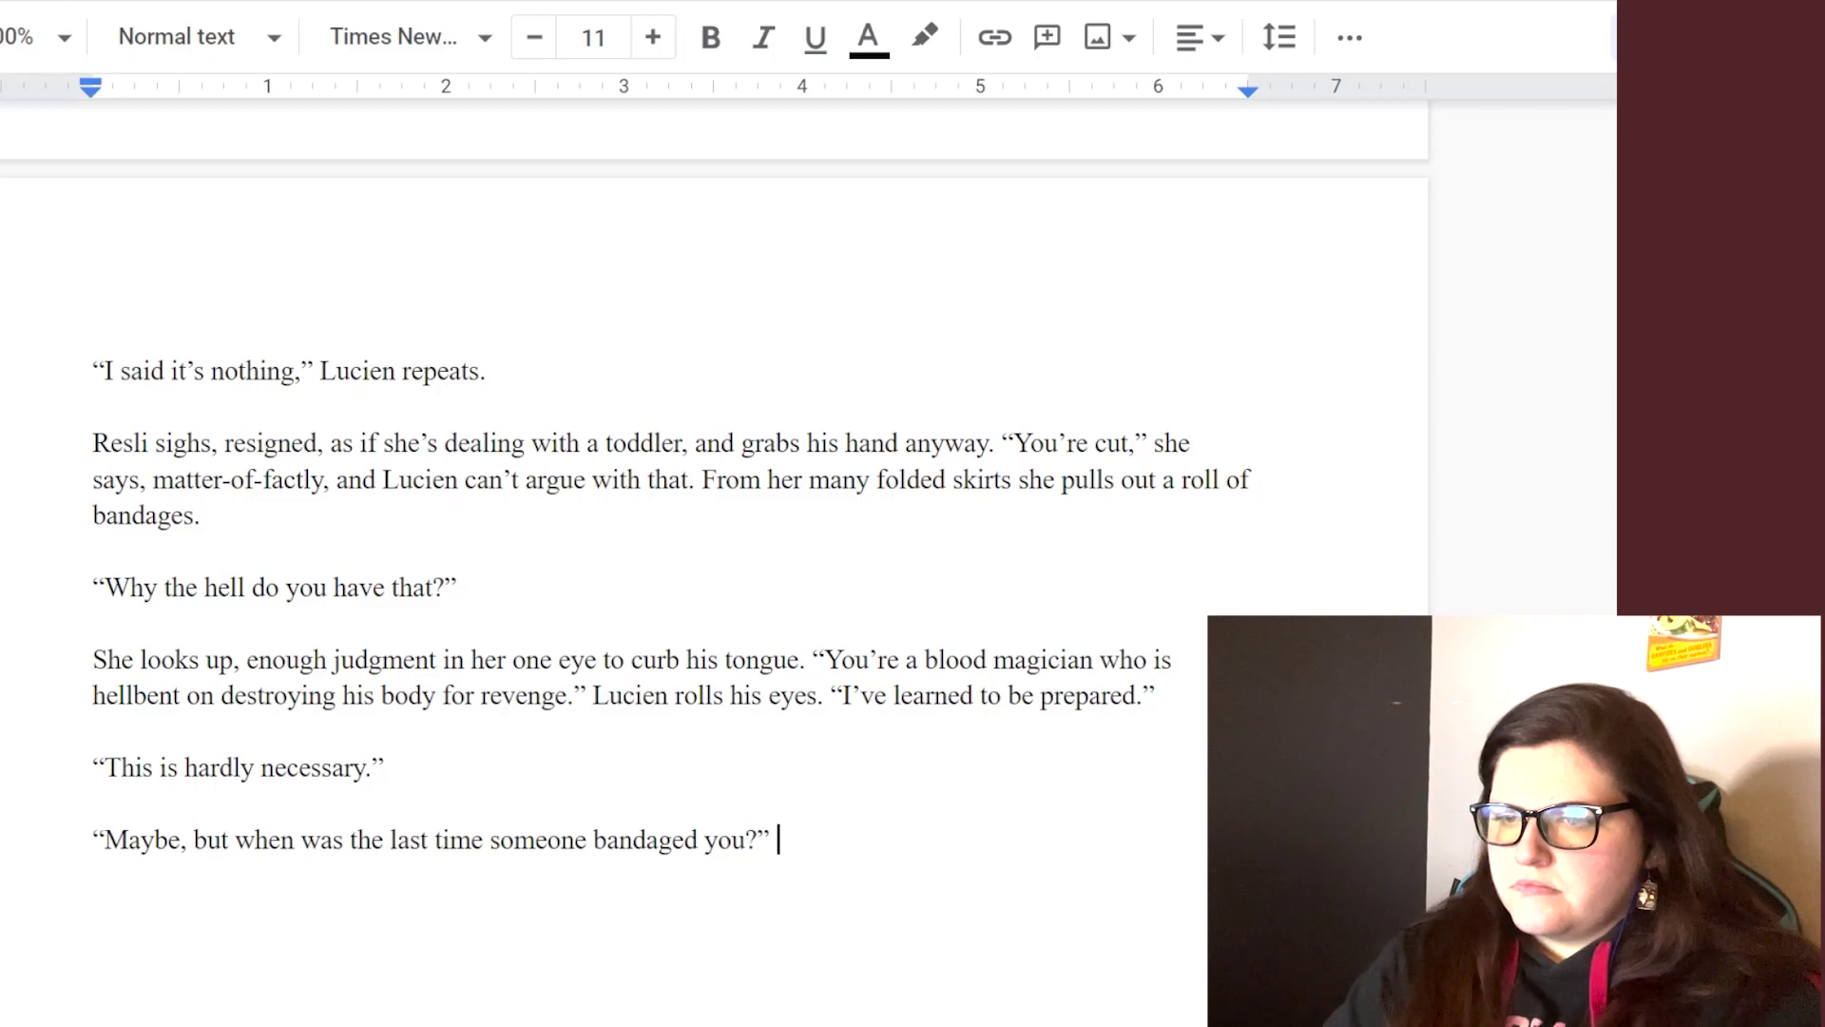
key("BackSpace")
key("BackSpace")
key("BackSpace")
type("a wound of yours?\" Resli rips a ")
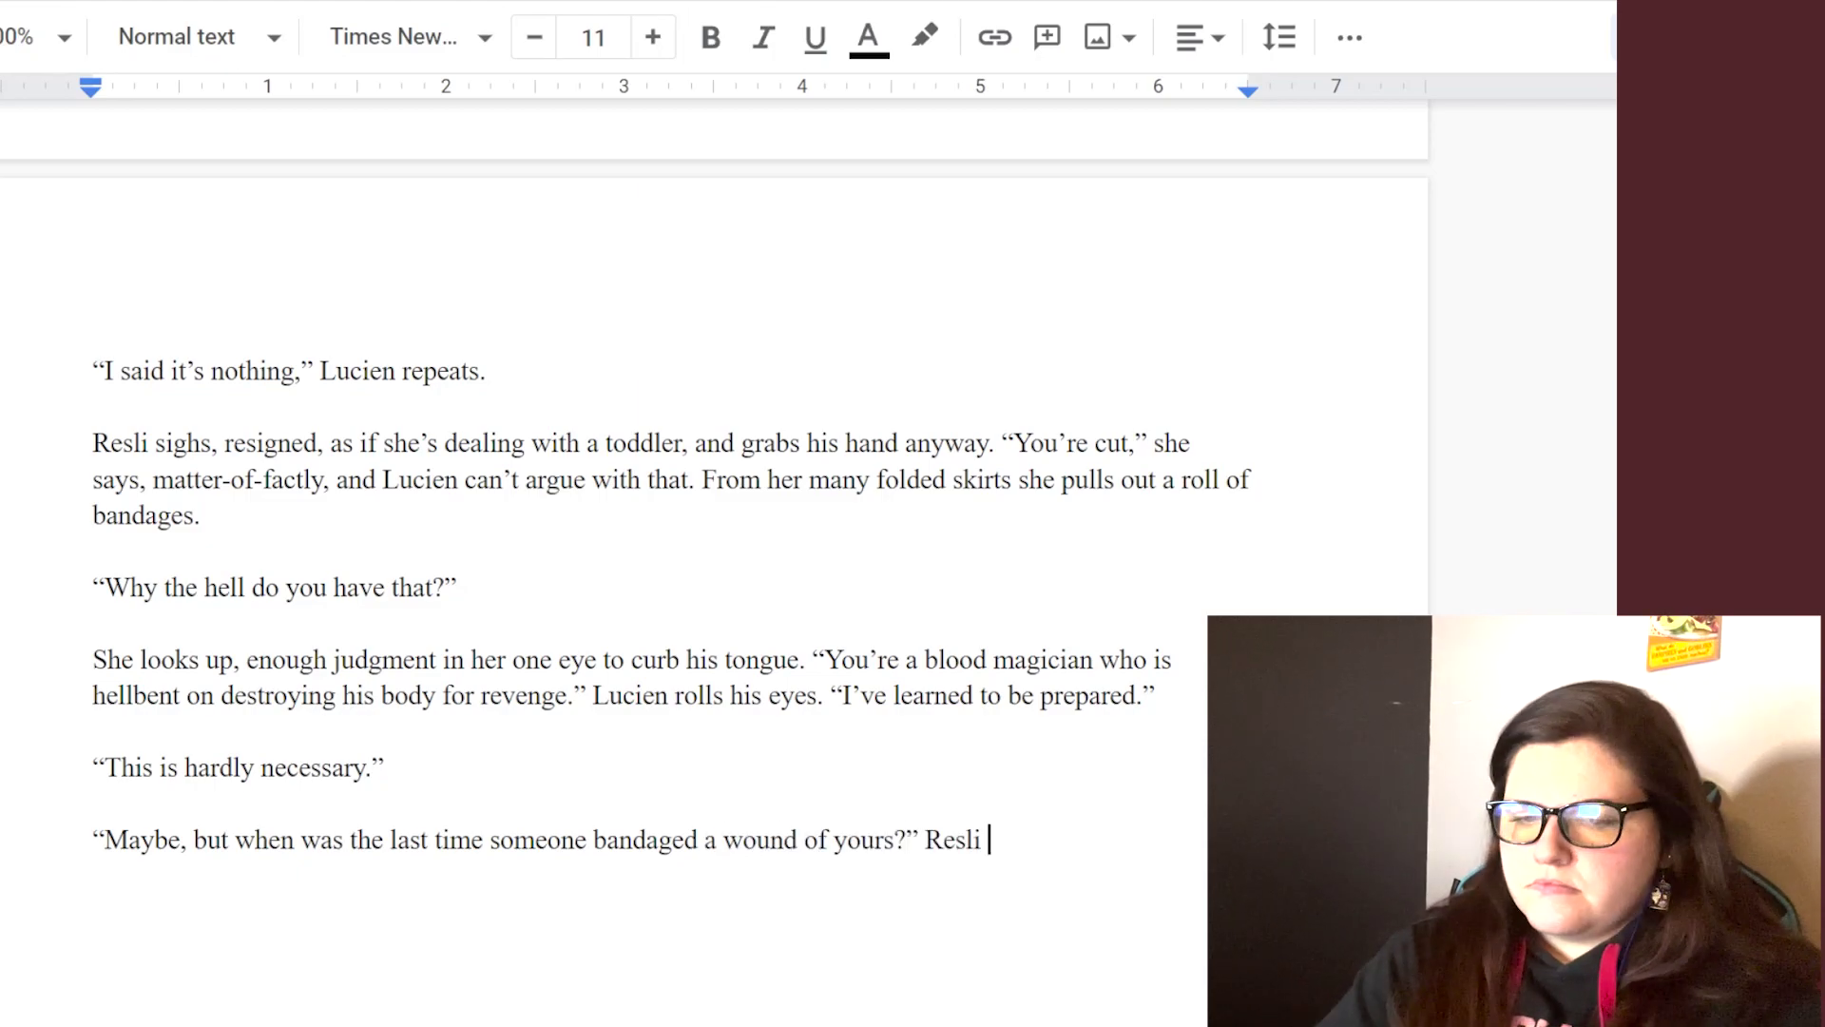
type("length of gu")
type("e with her teeth.")
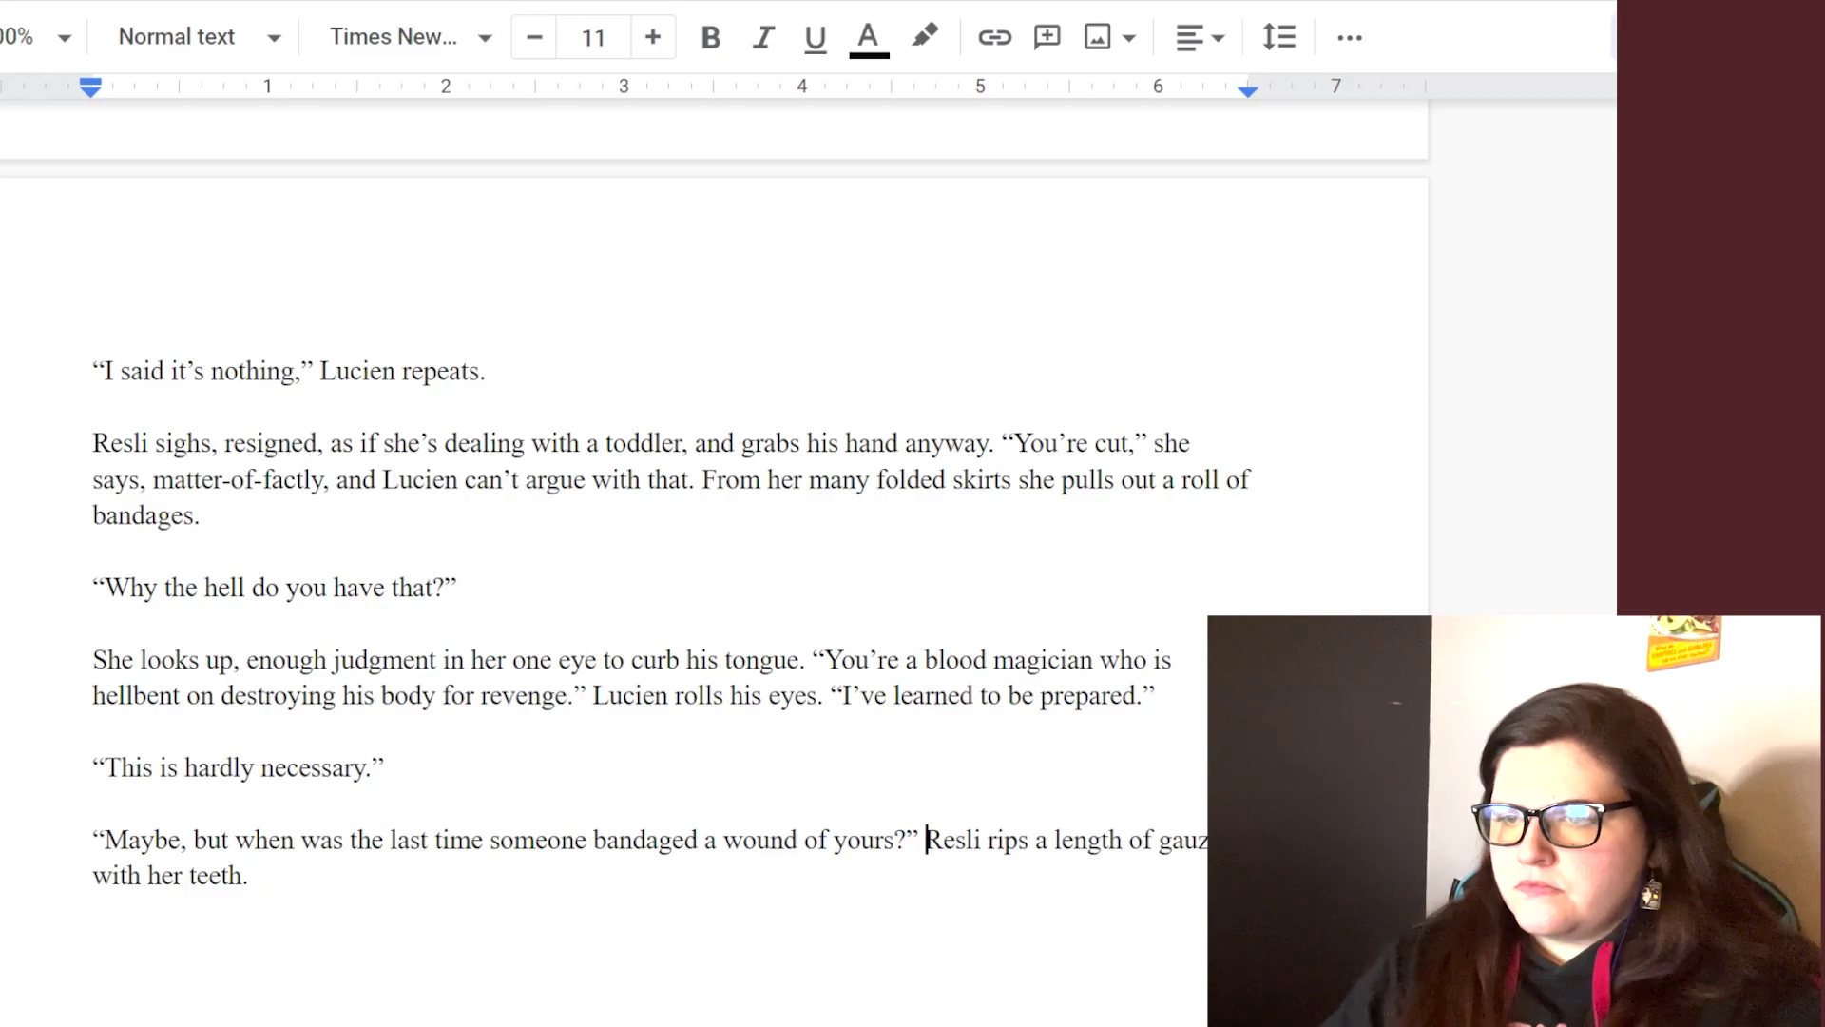
- Insert "Lucien flinches." and continue with the gauze in her mouth as she freezes: "Sorry, I didn't,"
key("Return")
key("Return")
key("Left")
key("Left")
key("Return")
key("Return")
type("Lucien flinches..")
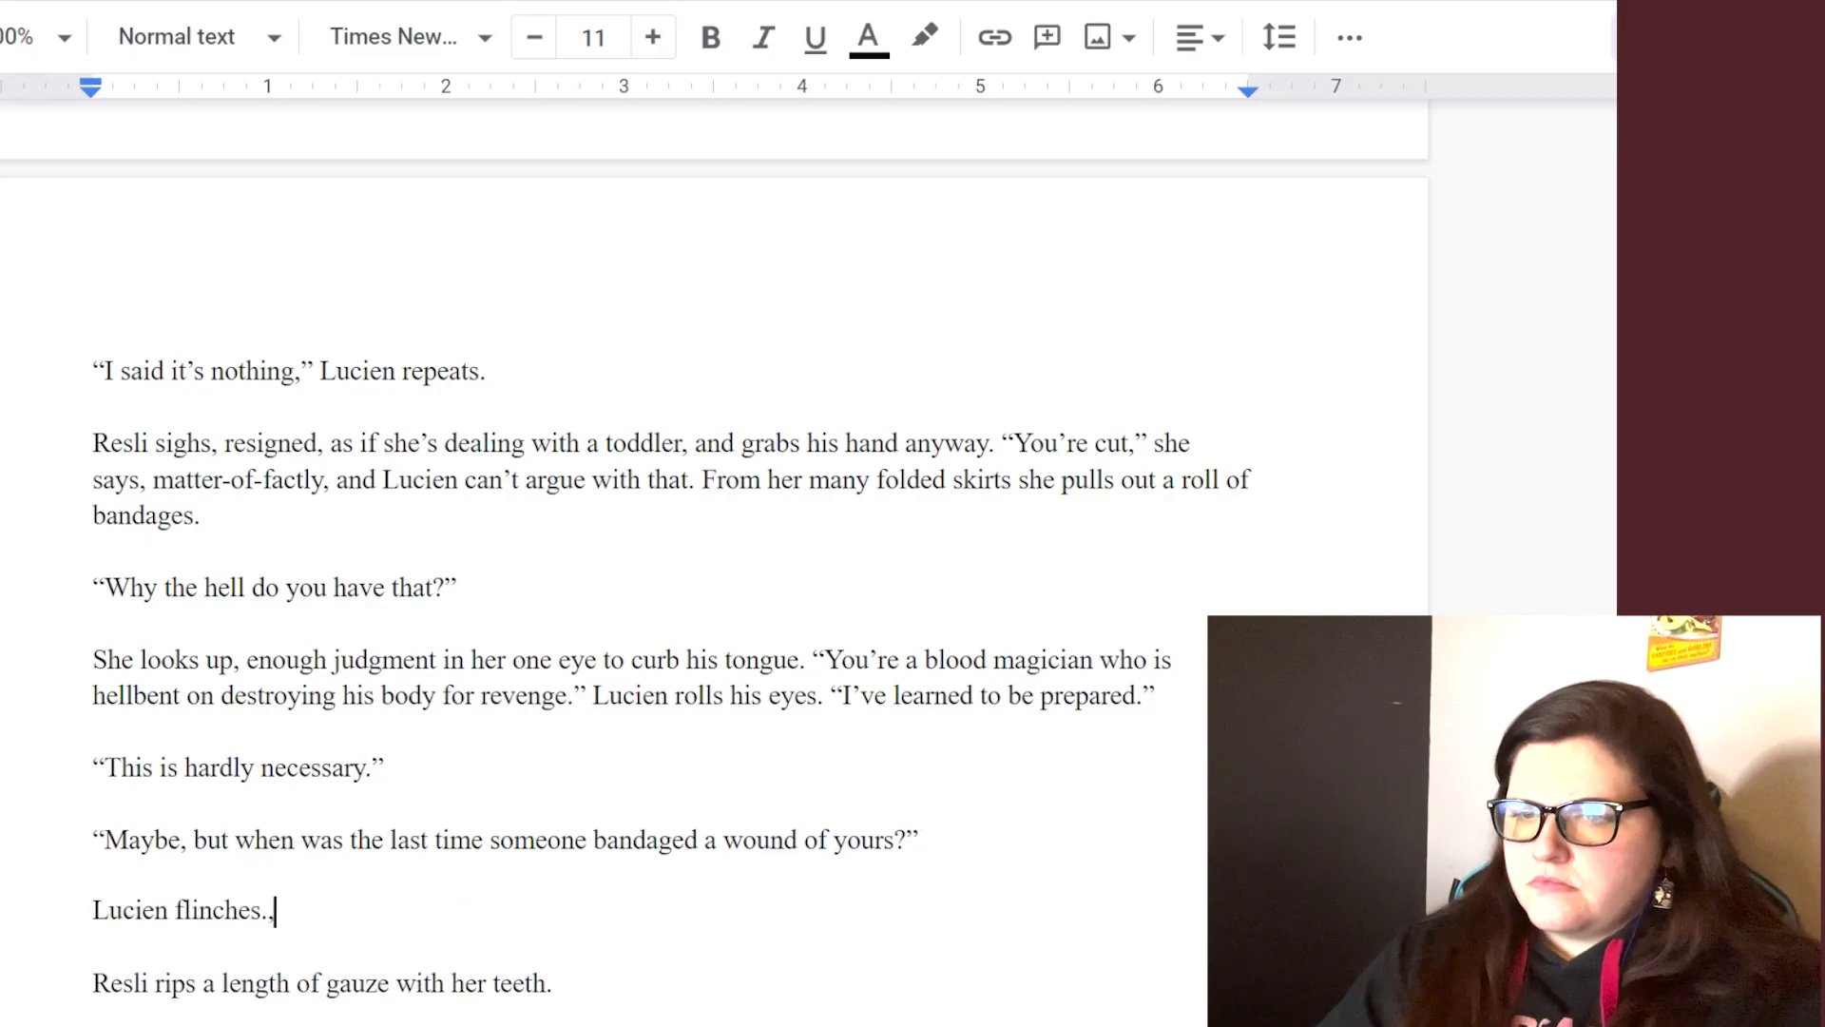
key("BackSpace")
key("BackSpace")
type(", but it stays lo")
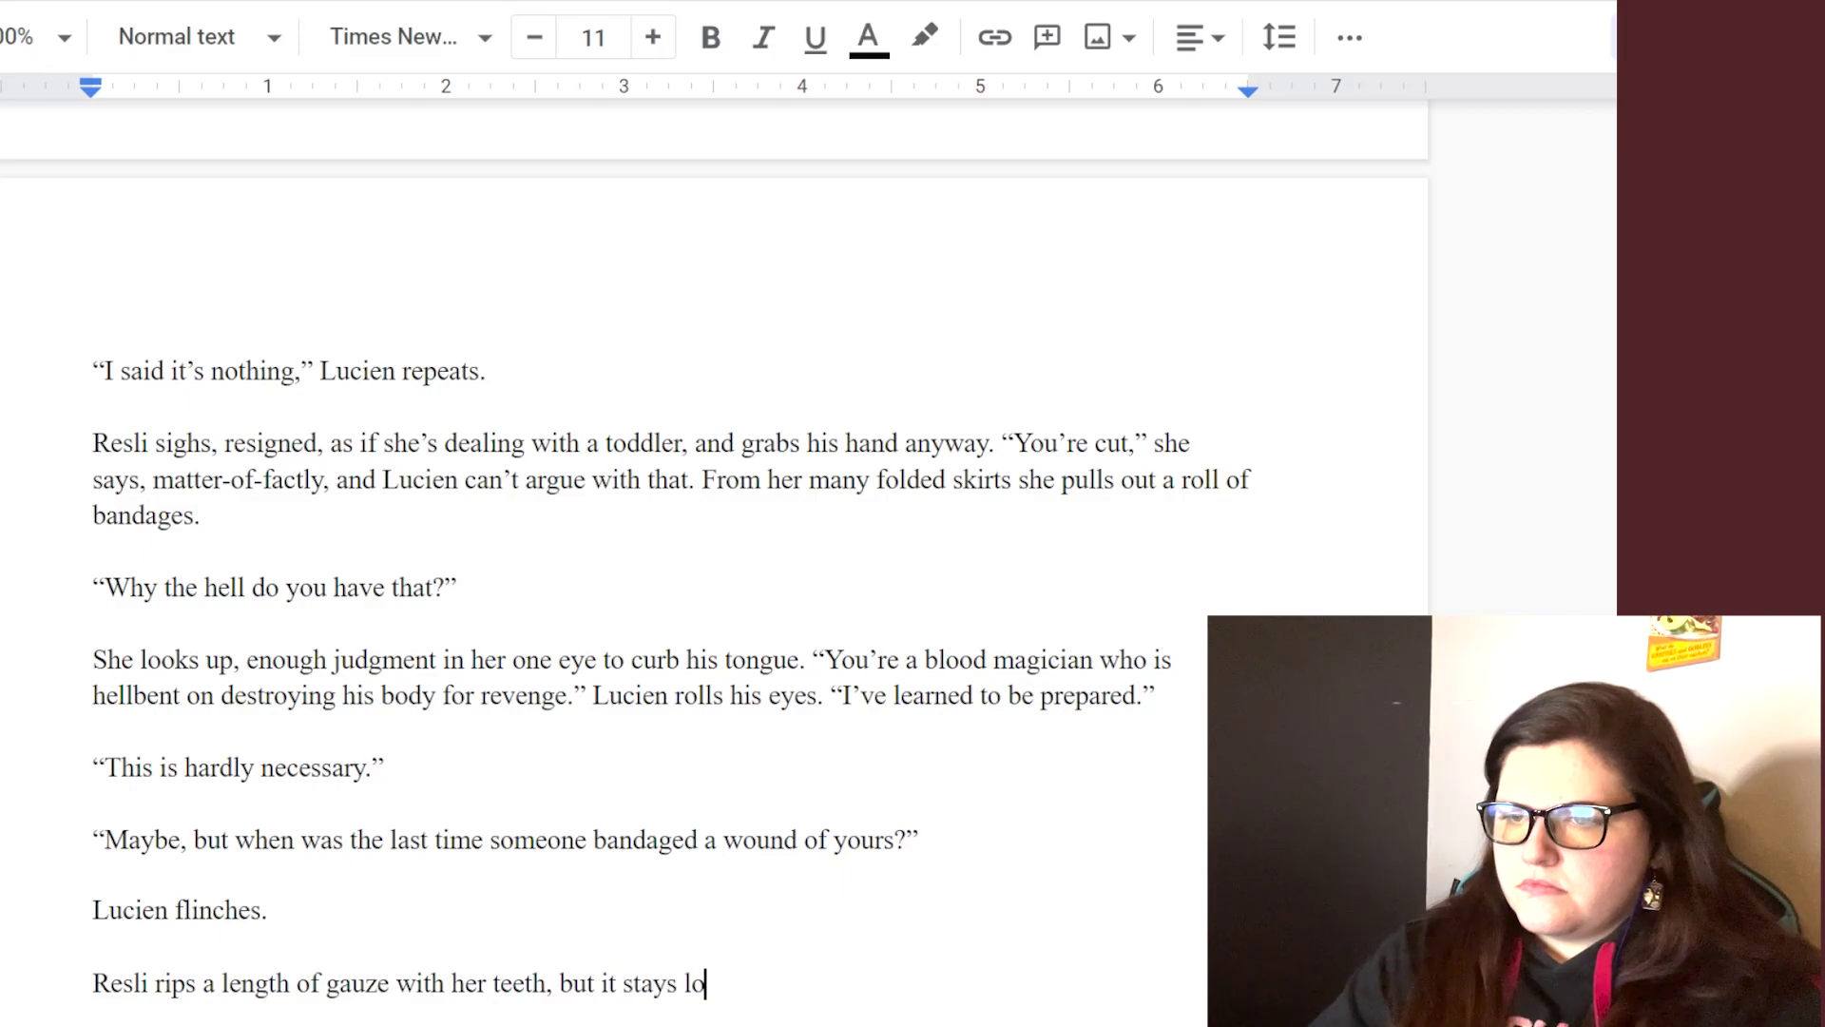
type("between")
key("BackSpace")
key("BackSpace")
key("BackSpace")
key("BackSpace")
key("BackSpace")
key("BackSpace")
key("BackSpace")
type("in her mouth as ")
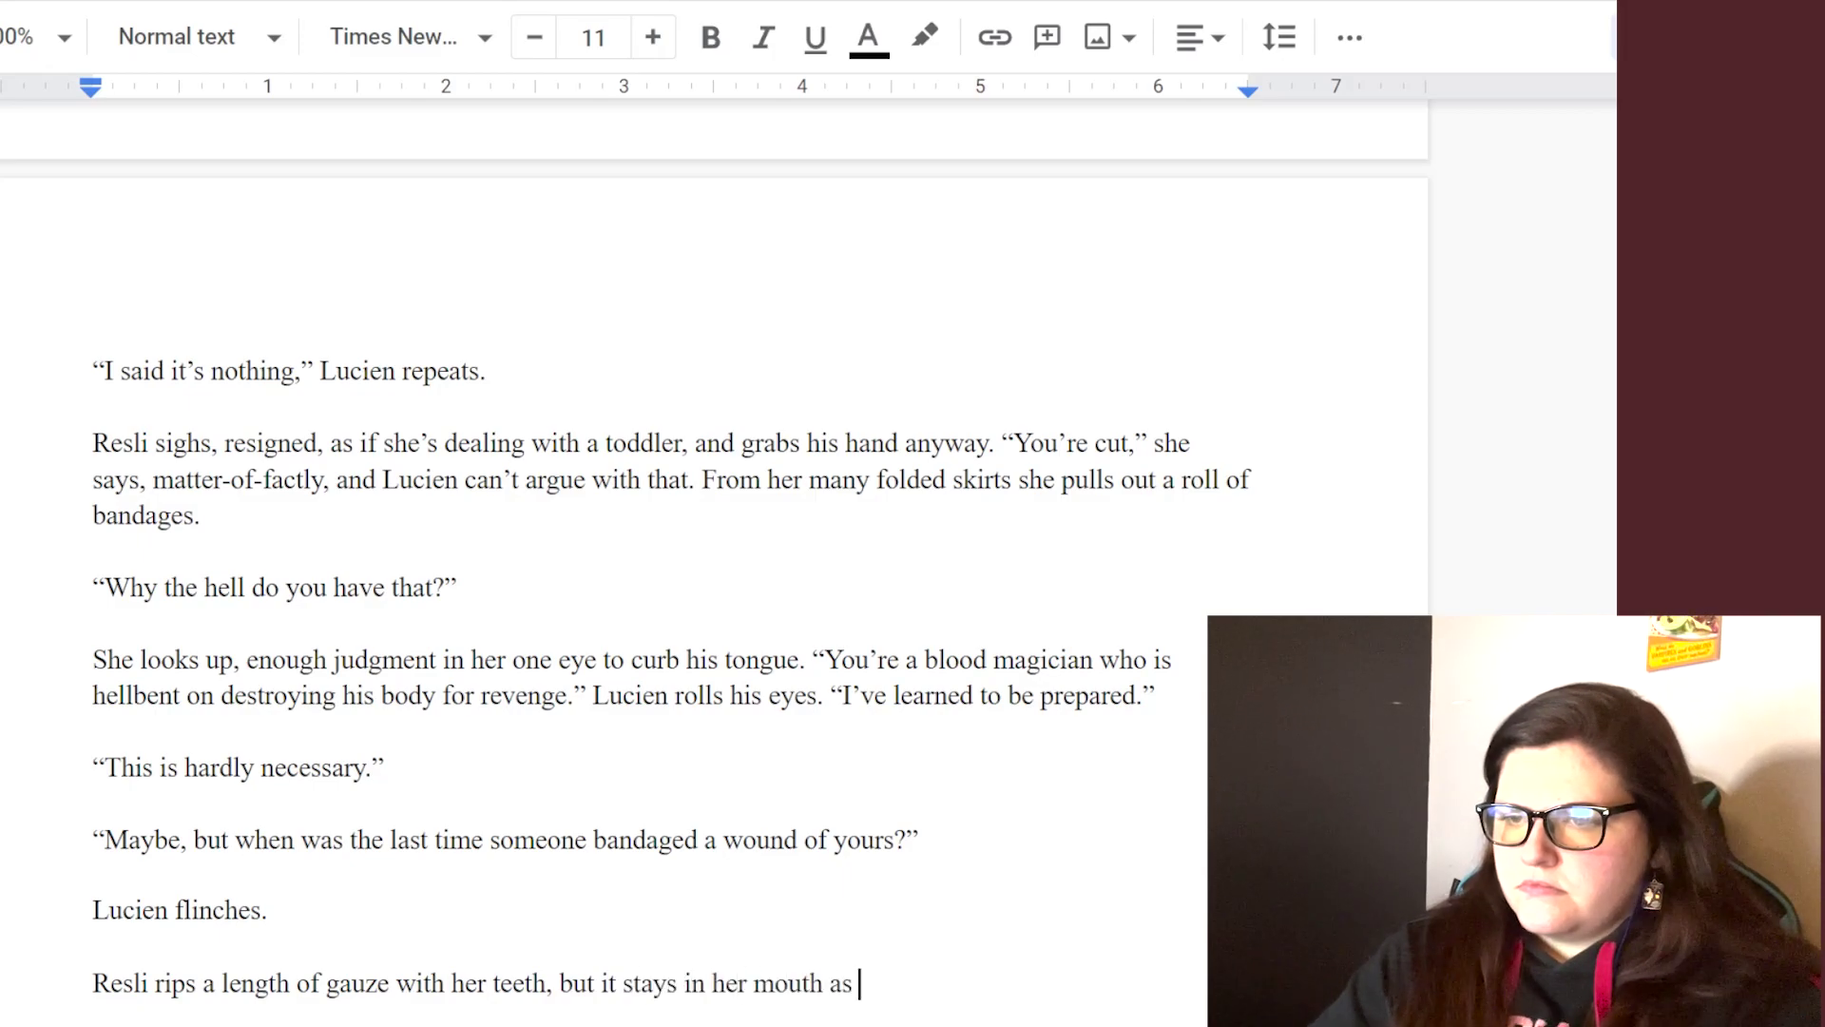
type("she freezes. \"Sorry, I didn't,\"")
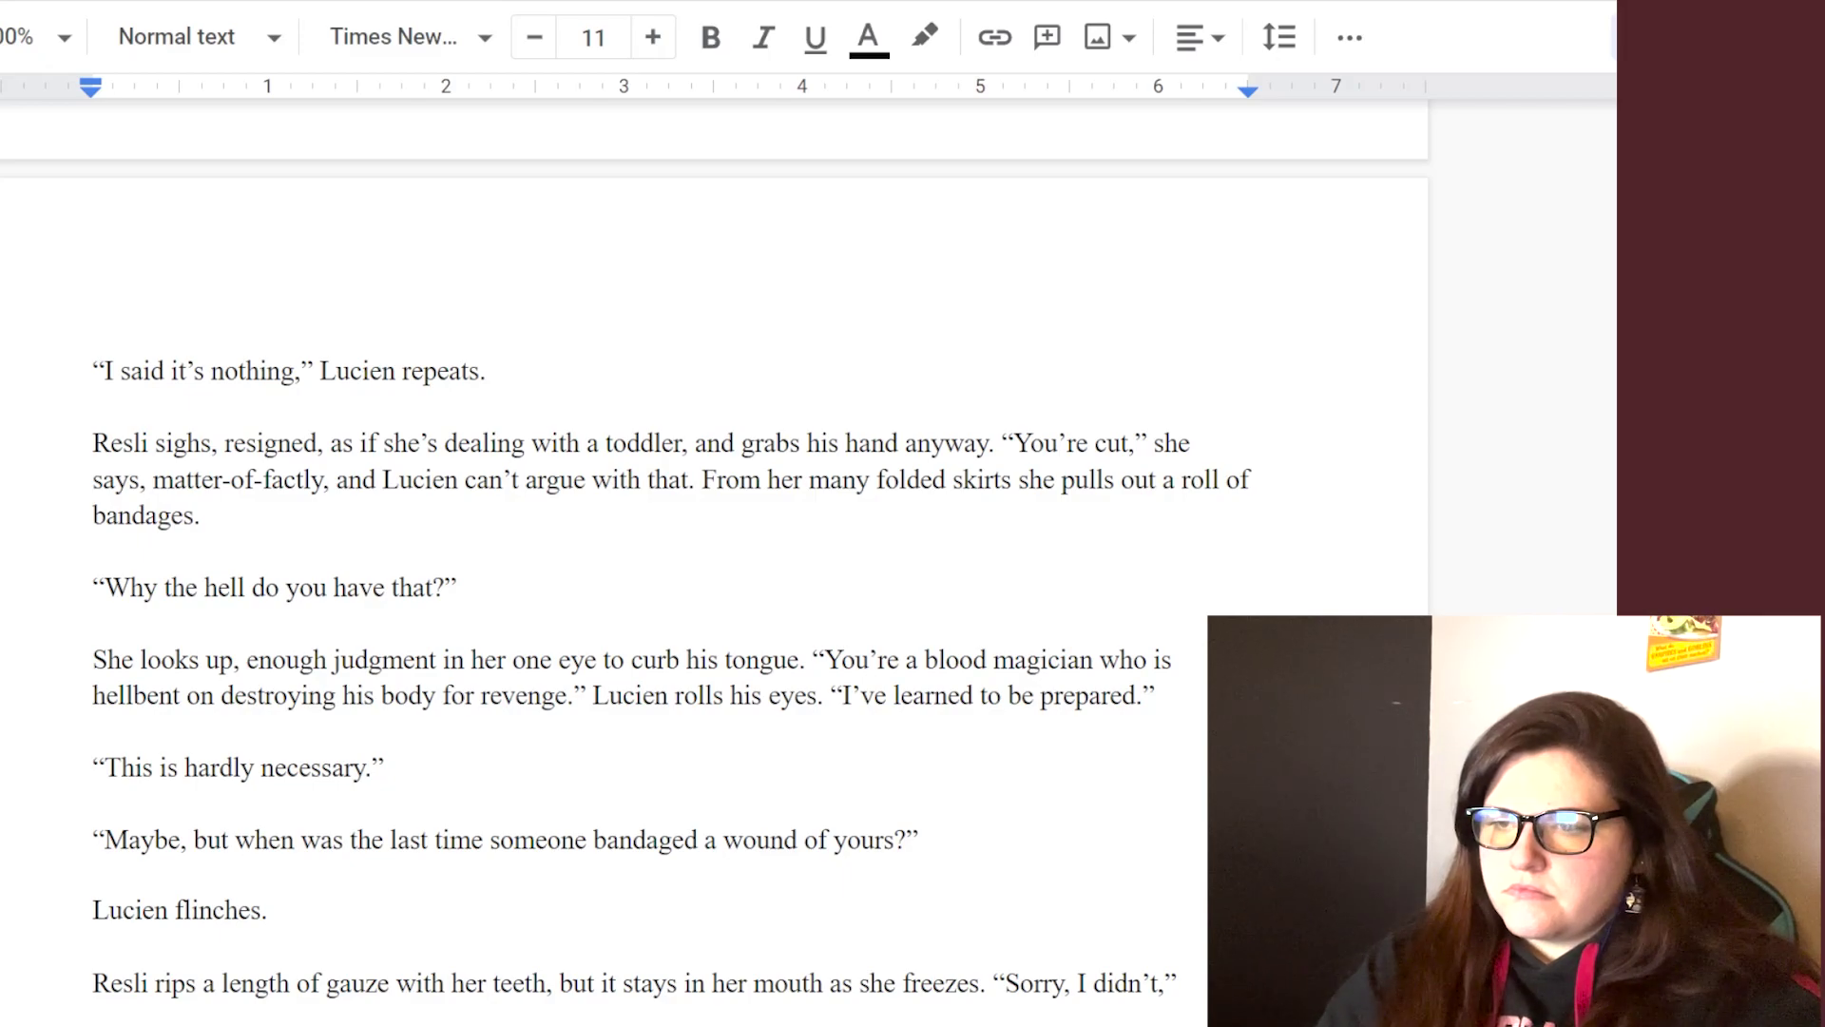
- Continue as Lucien doesn't stop her and inhales deeply through the pain in his chest
scroll(713, 570, "down", 2)
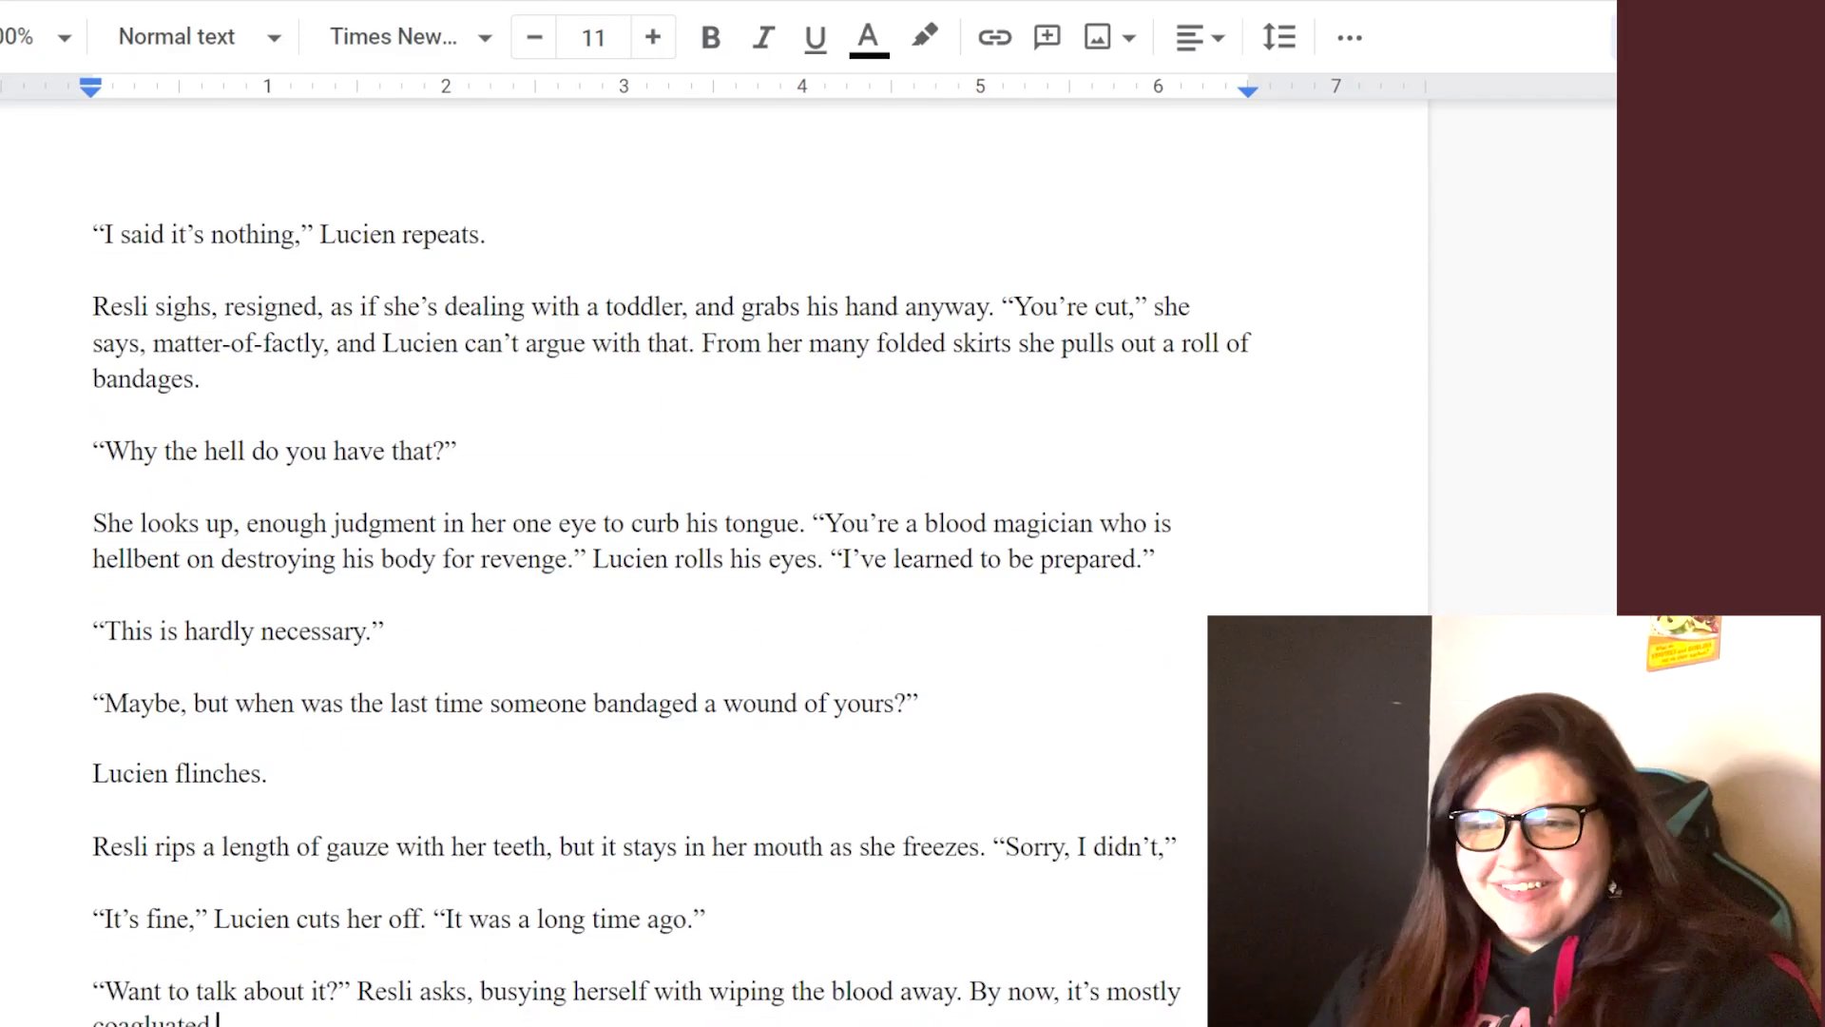
type("and not")
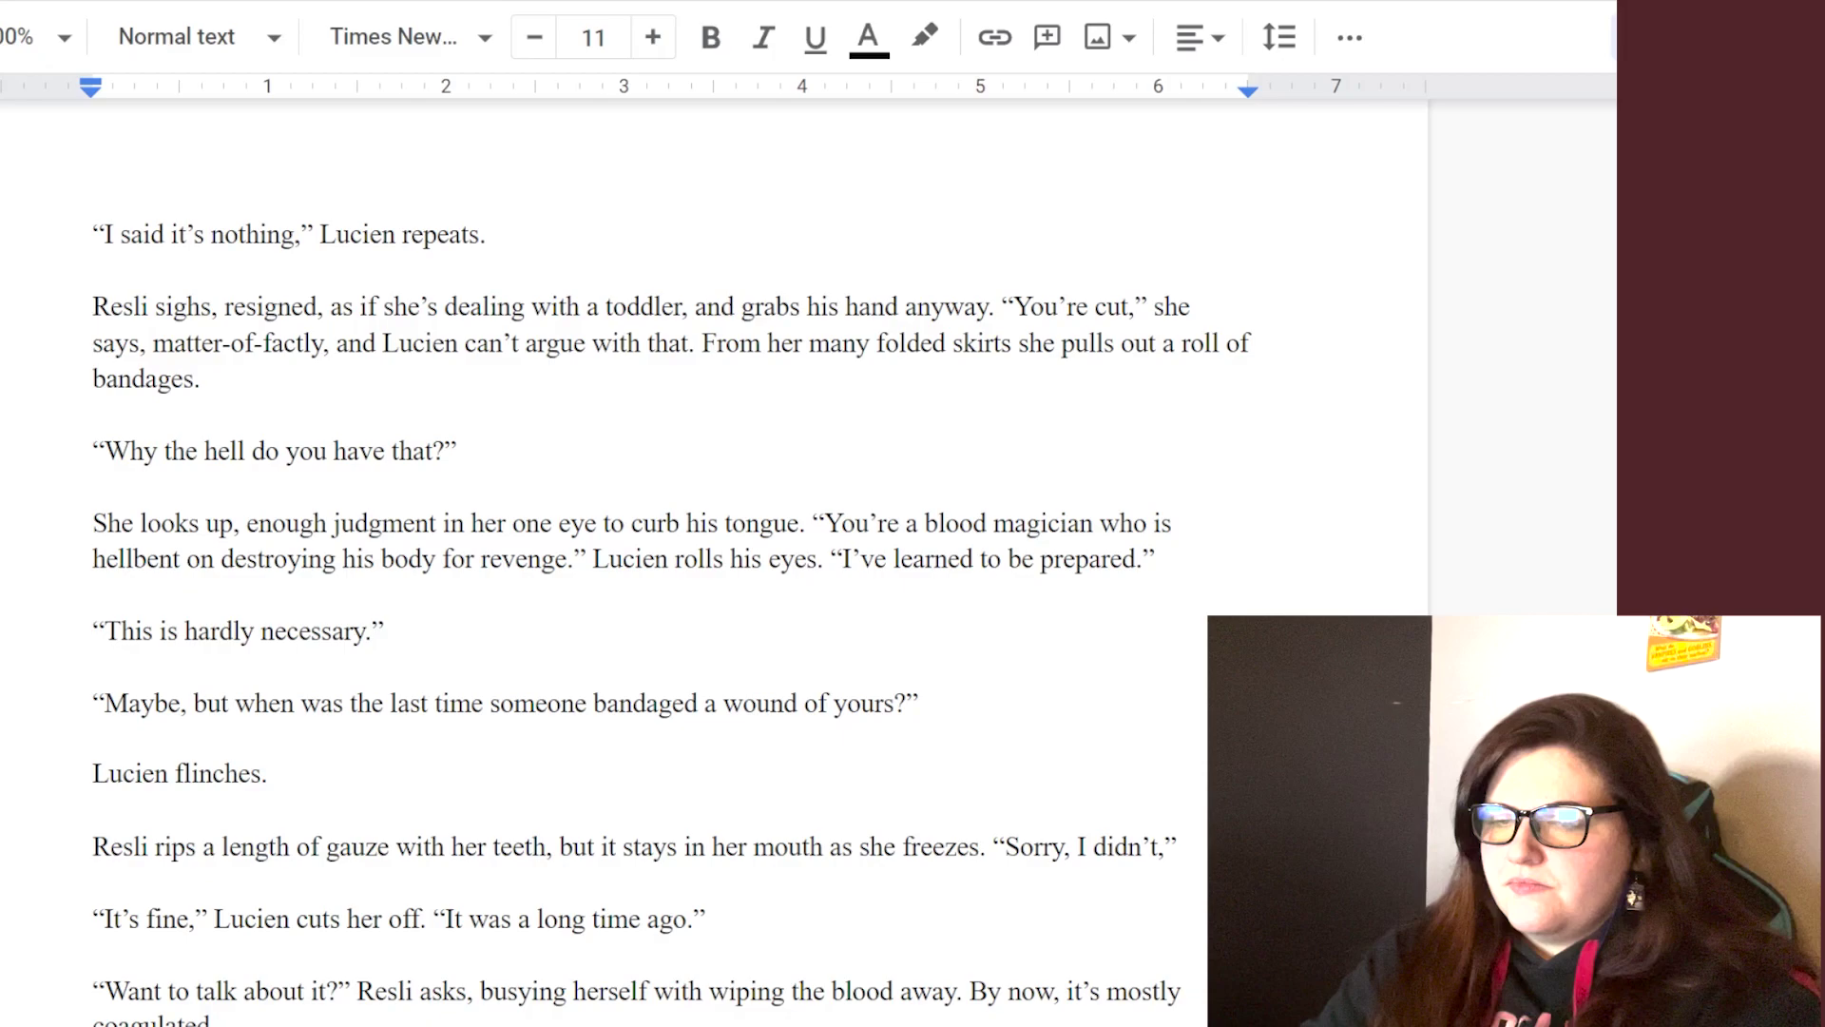
type("cien doe")
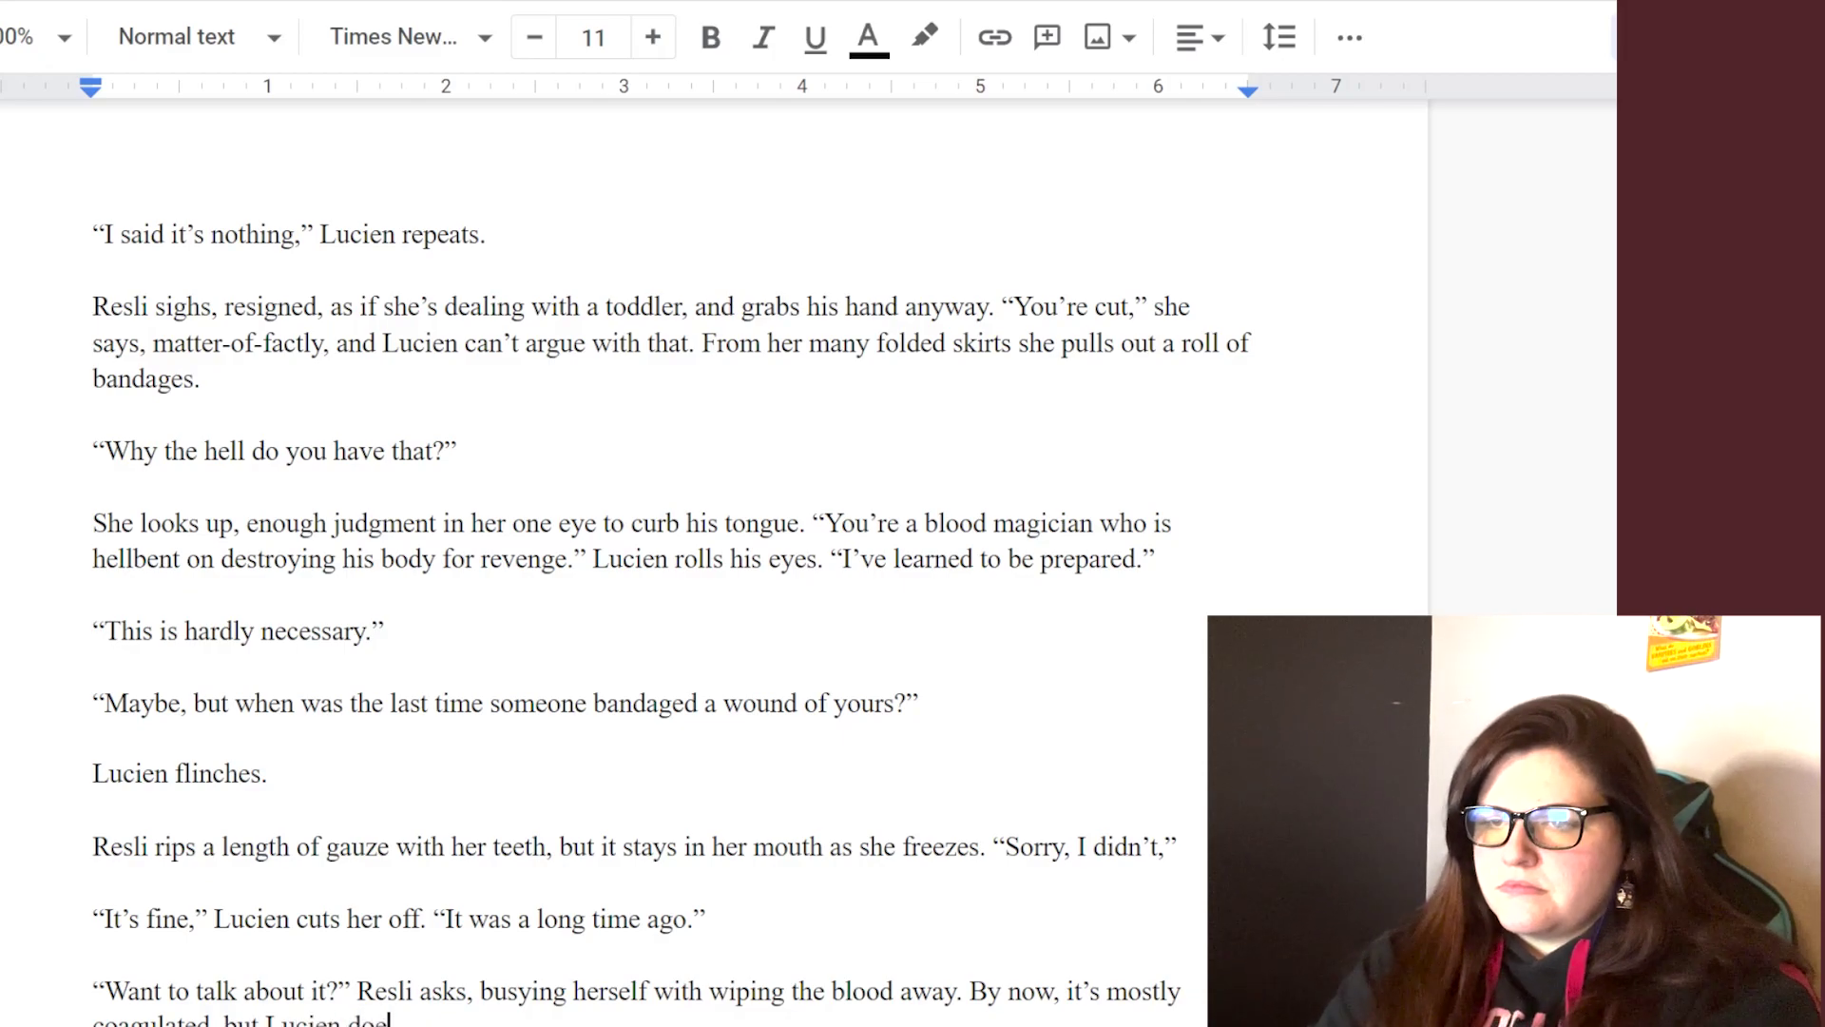
type("sn't stop her this time")
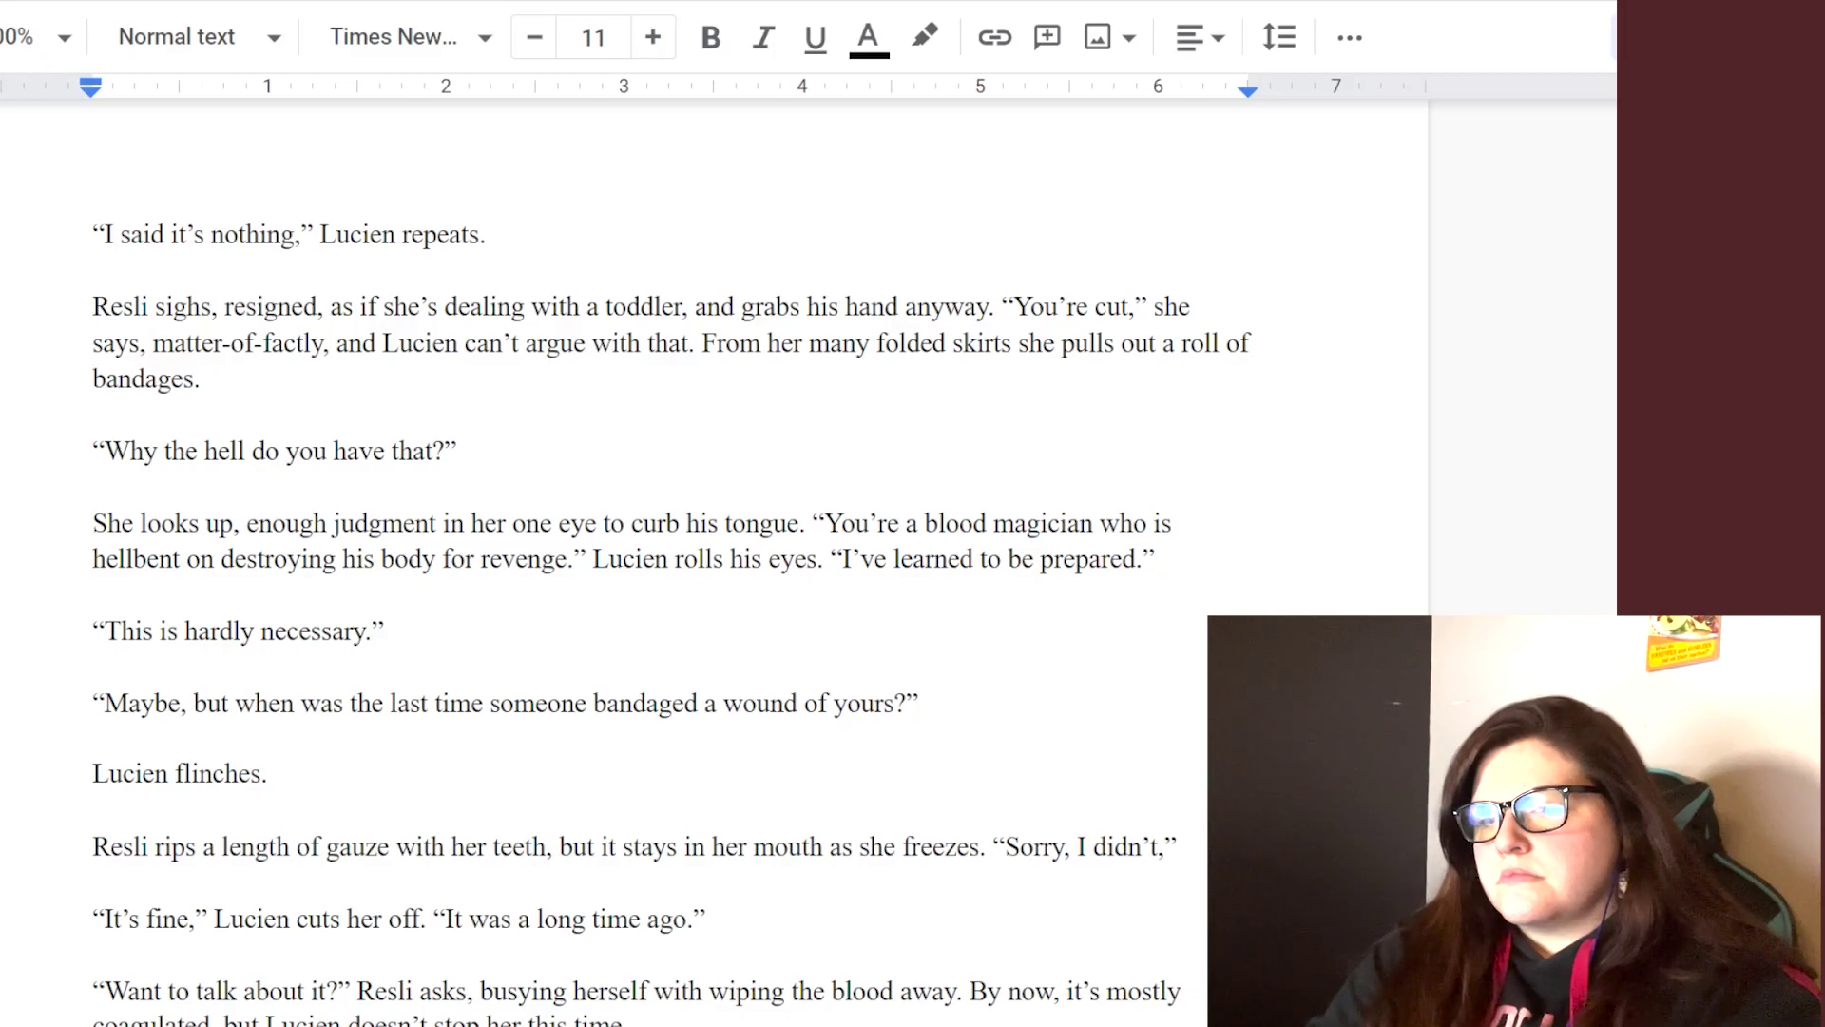
type("Lucien i")
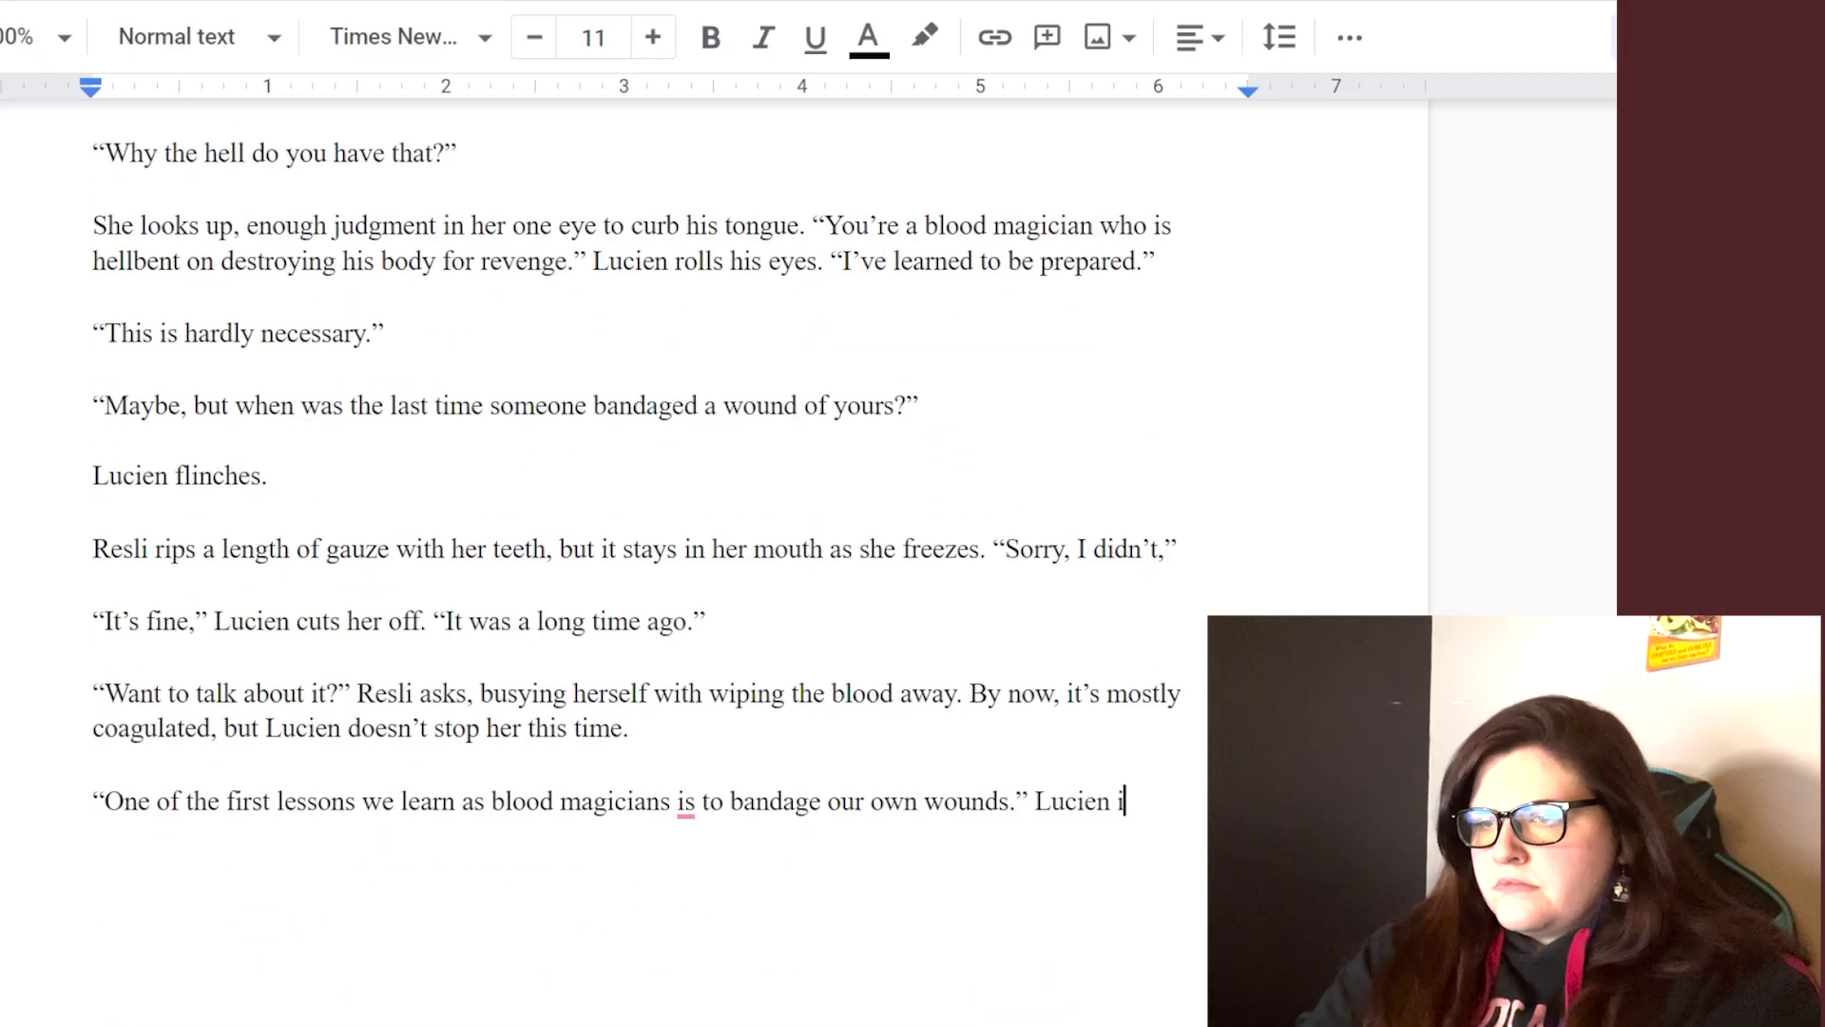
type("nhales deeply through the pain in his che")
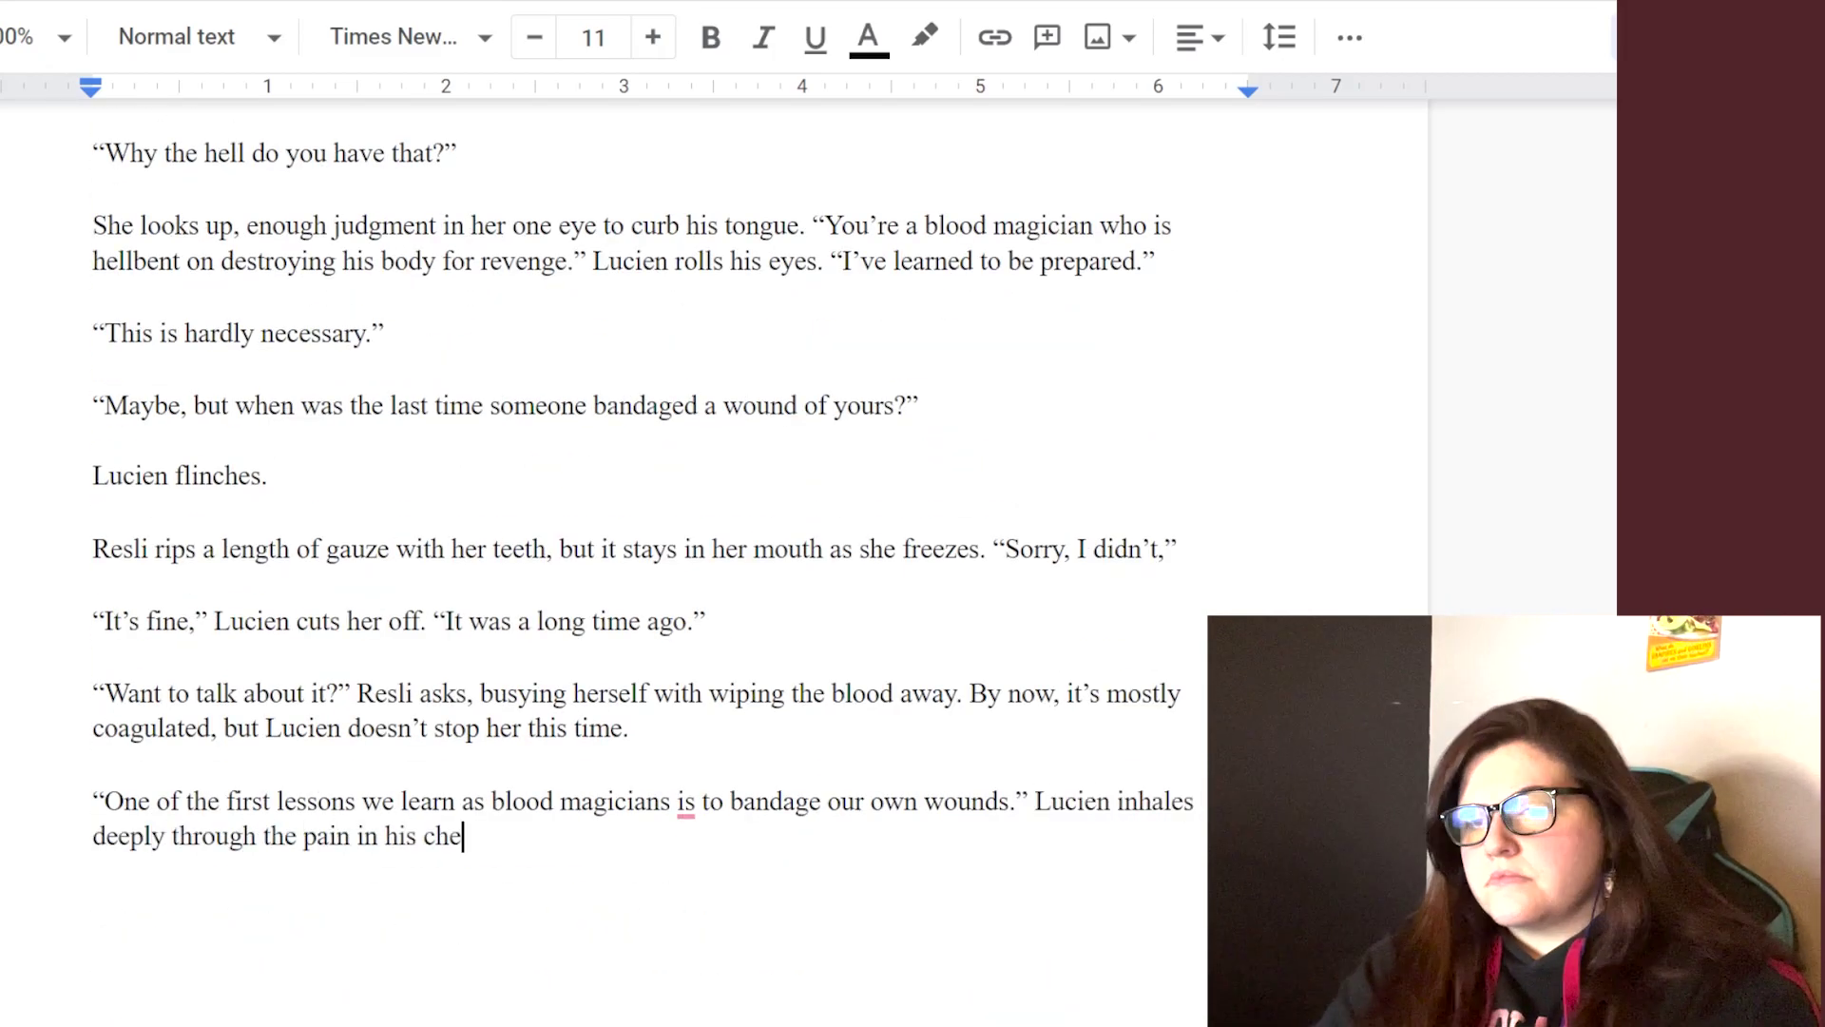
type("st. H")
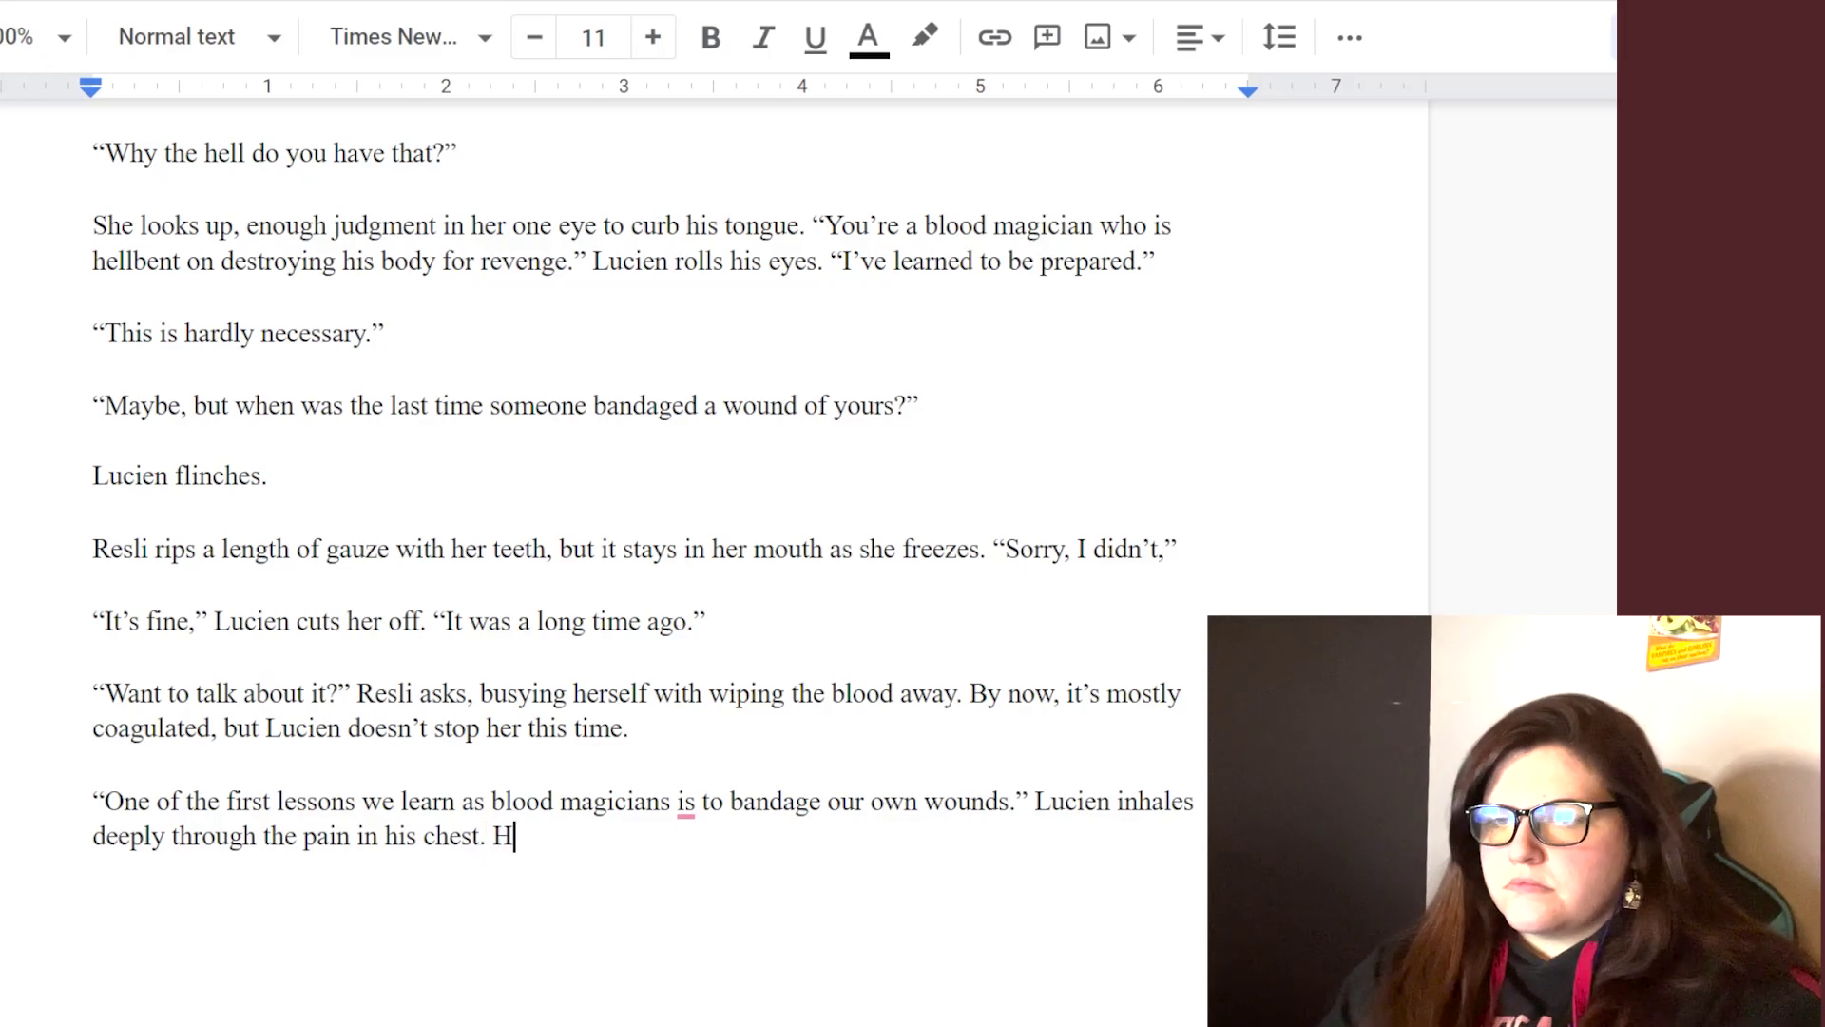
- Fix the word "is" and set off "as blood magicians" with commas after "learn" and "magicians"
double_click(686, 800)
type("are")
key("BackSpace")
key("BackSpace")
key("BackSpace")
type("ians")
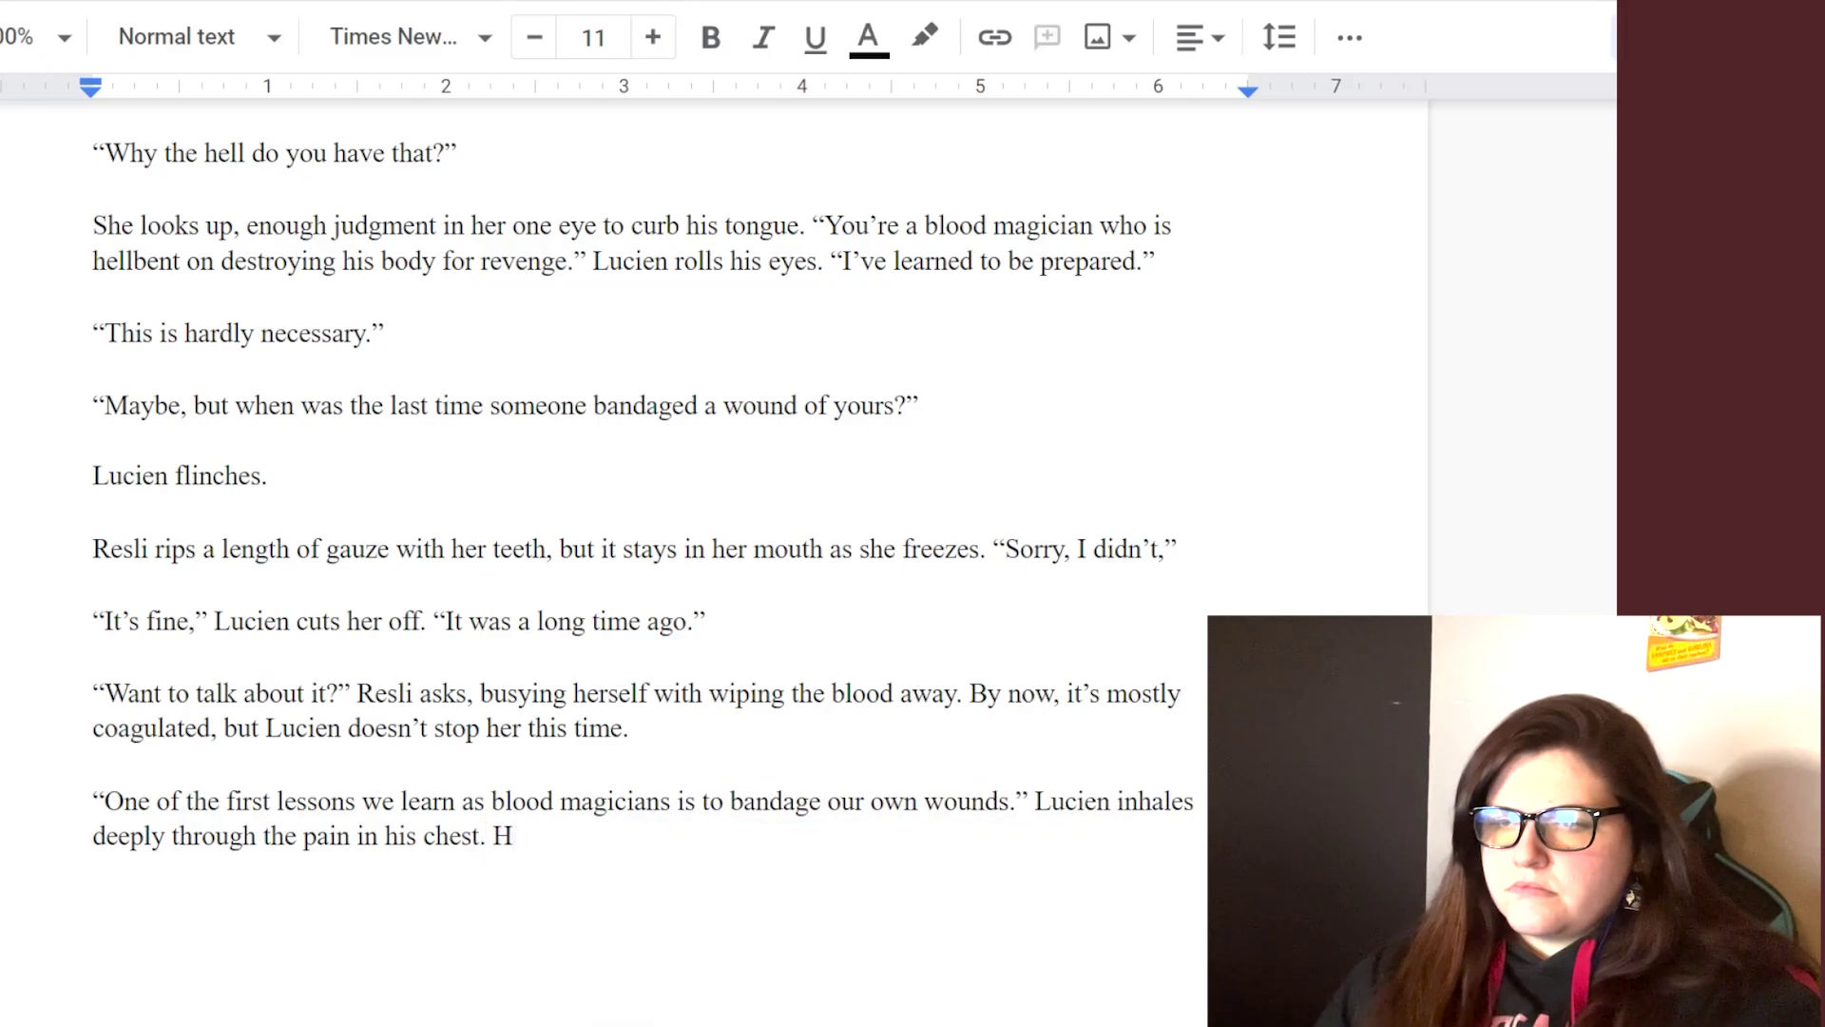
type(",")
left_click(670, 801)
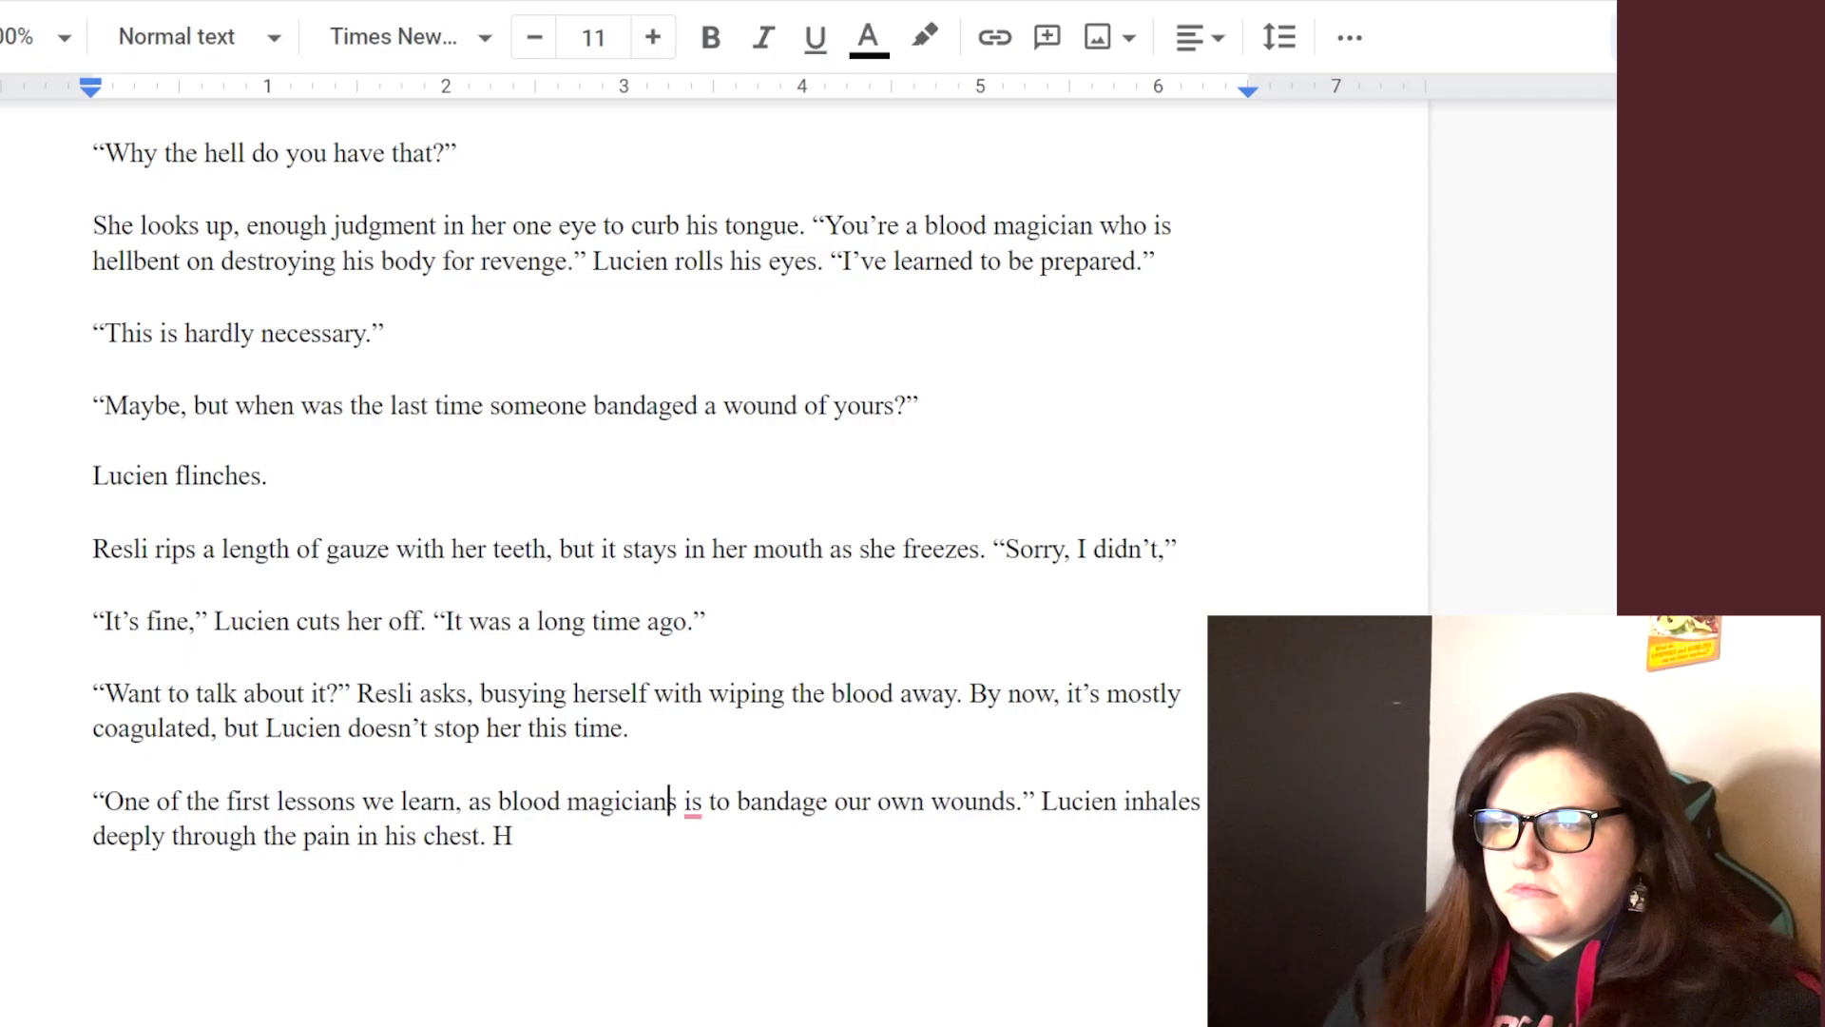
type(",")
scroll(666, 476, "down", 6)
- Replace the stray H with Lucien's line “So, the last time I remember someone else helping me was my mother.”
scroll(666, 476, "up", 2)
left_click(511, 336)
left_click(514, 371)
scroll(665, 475, "down", 2)
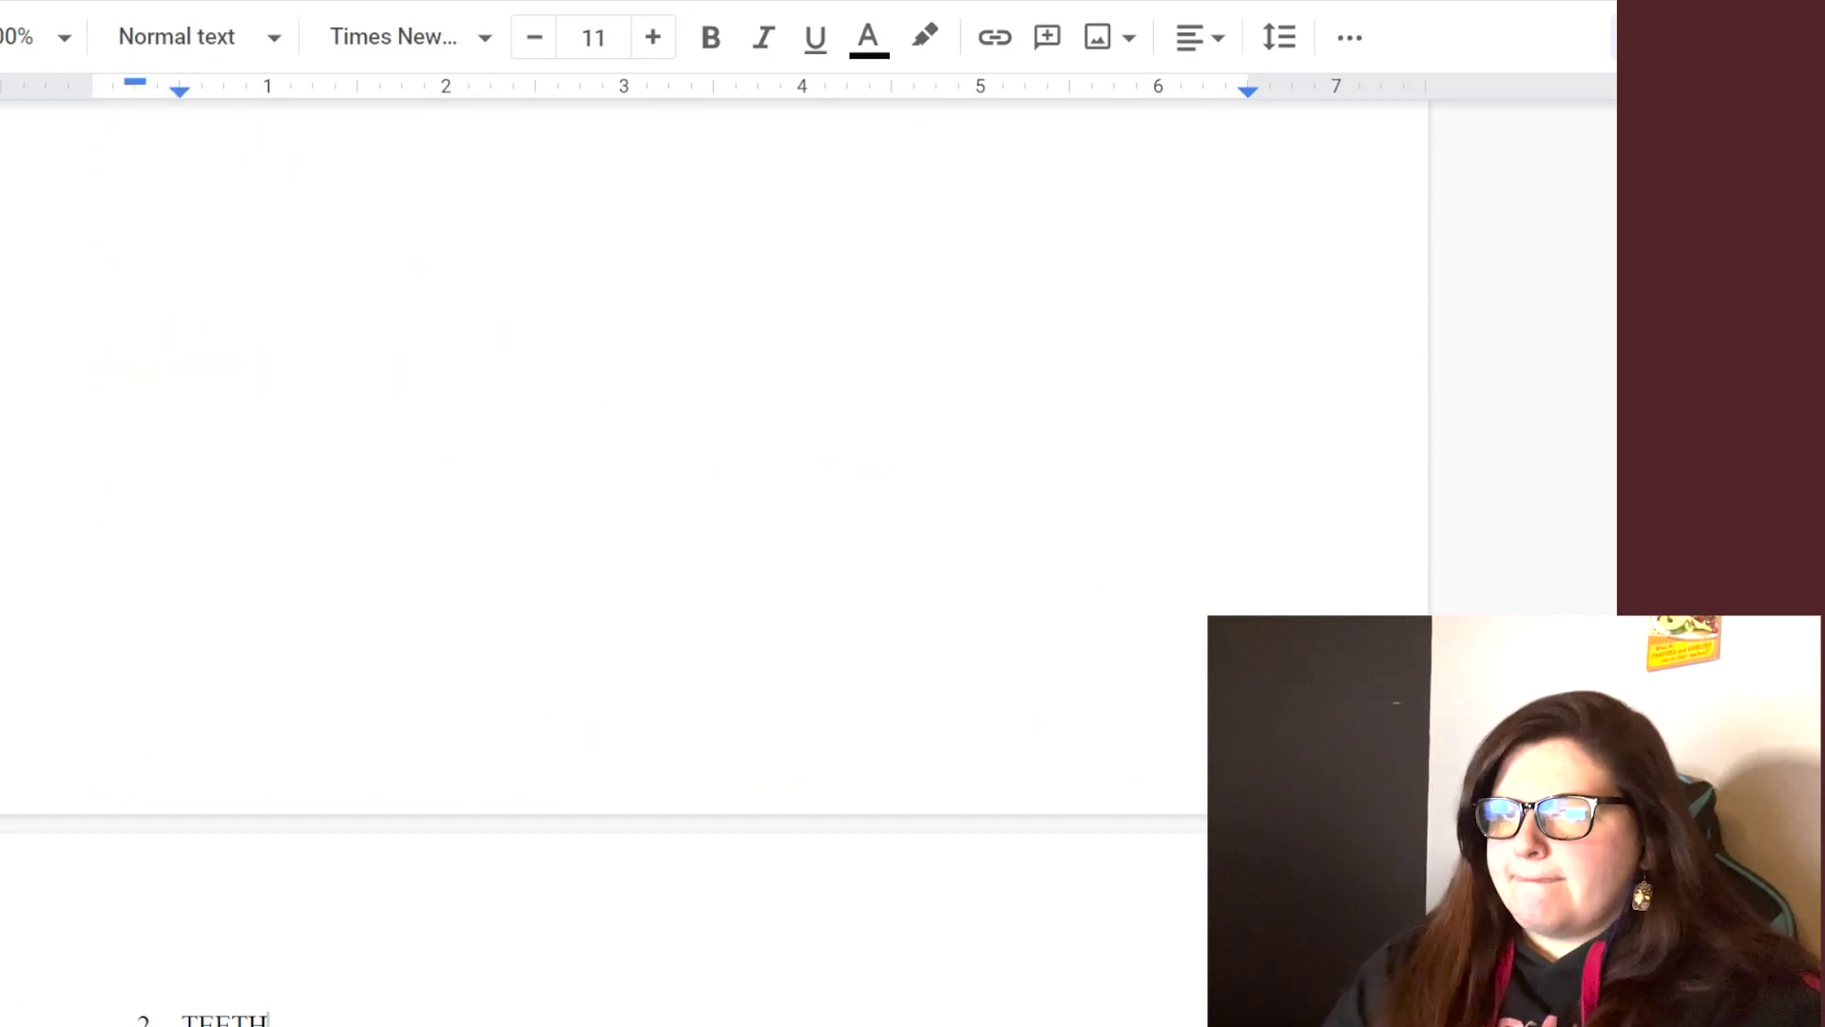
key("BackSpace")
type("“So, as")
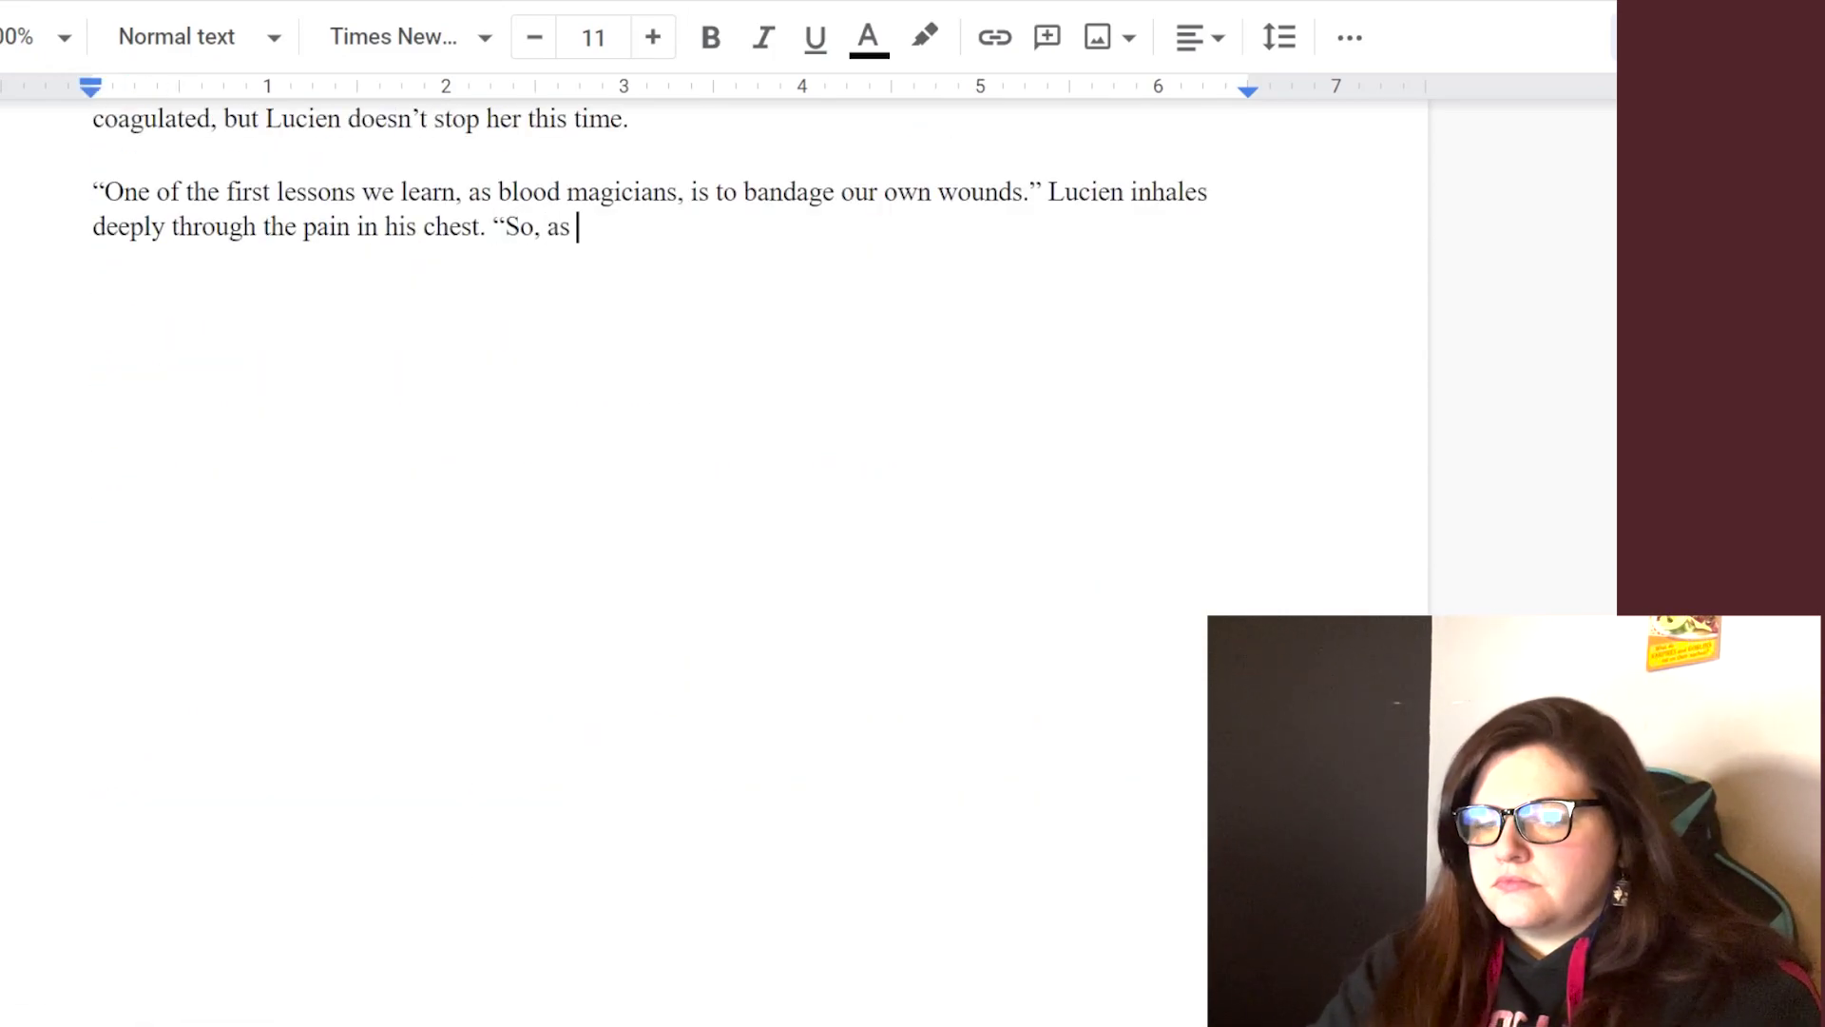
type("far as I")
key("BackSpace")
key("BackSpace")
key("BackSpace")
key("BackSpace")
key("BackSpace")
key("BackSpace")
key("BackSpace")
key("BackSpace")
key("BackSpace")
key("BackSpace")
key("BackSpace")
type("the last time I remember")
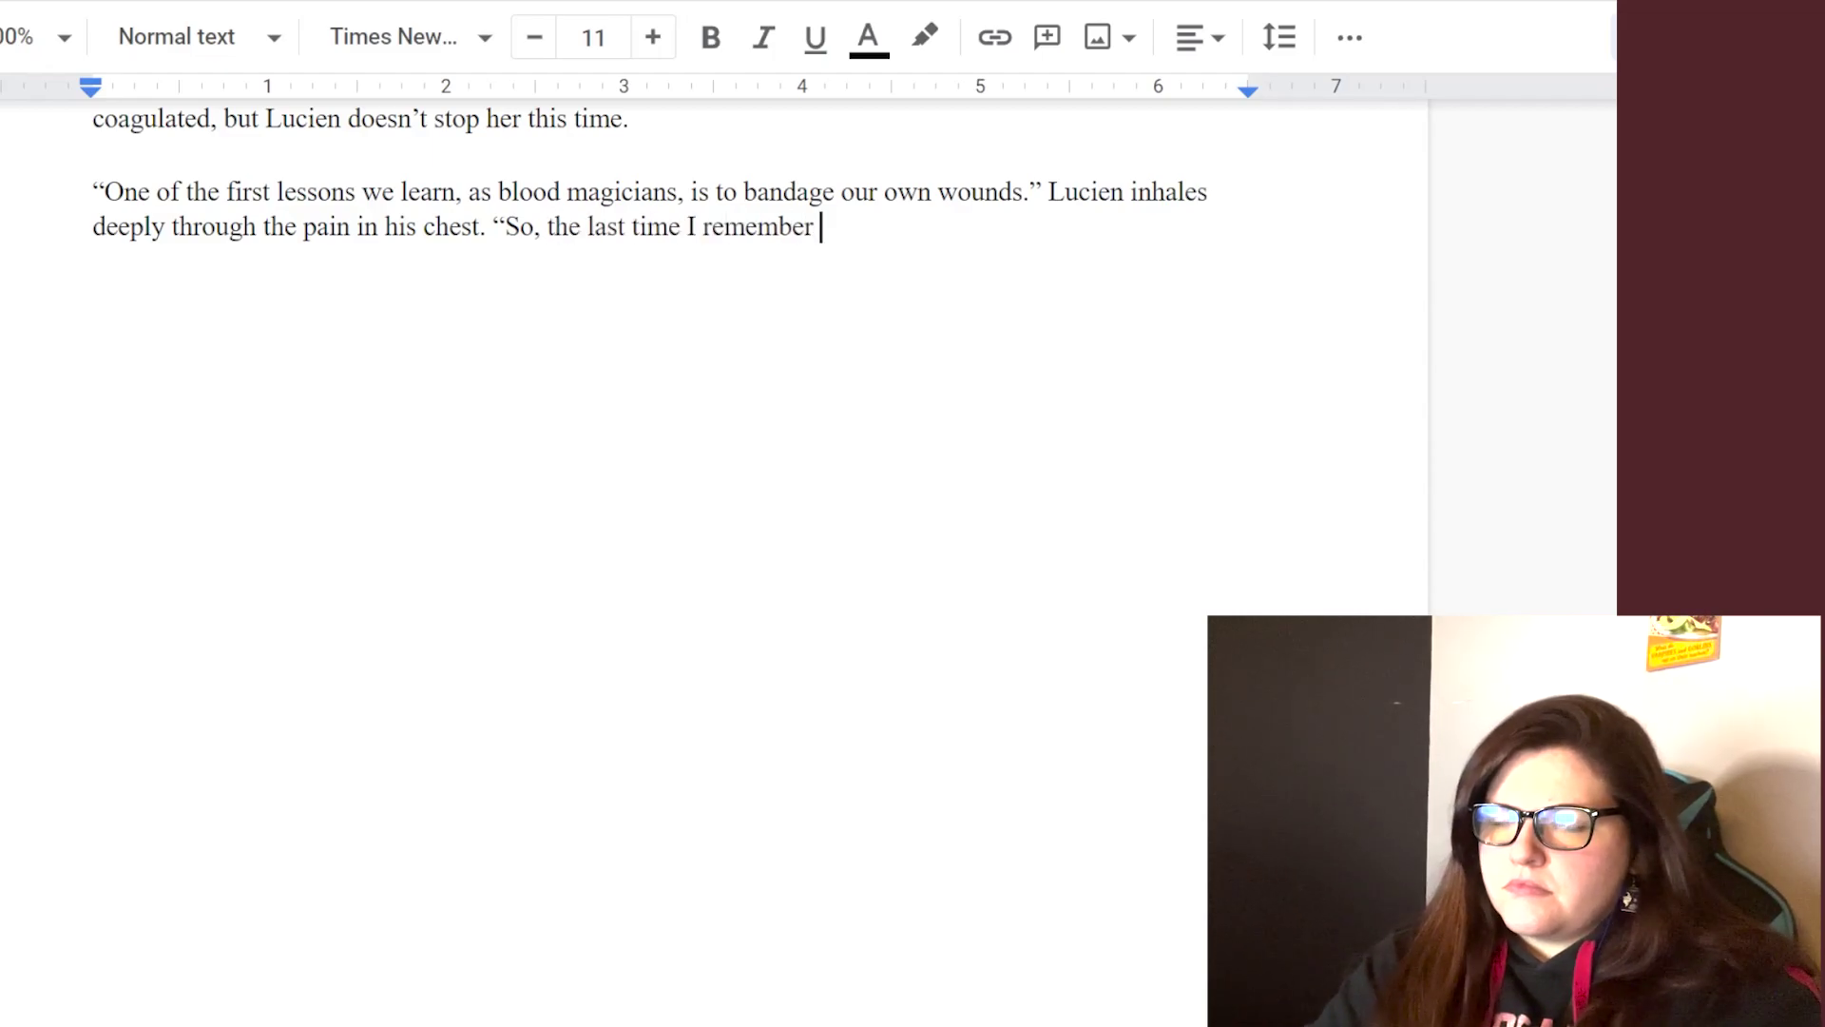
scroll(713, 380, "up", 3)
type("someone else helping me was my mother.”")
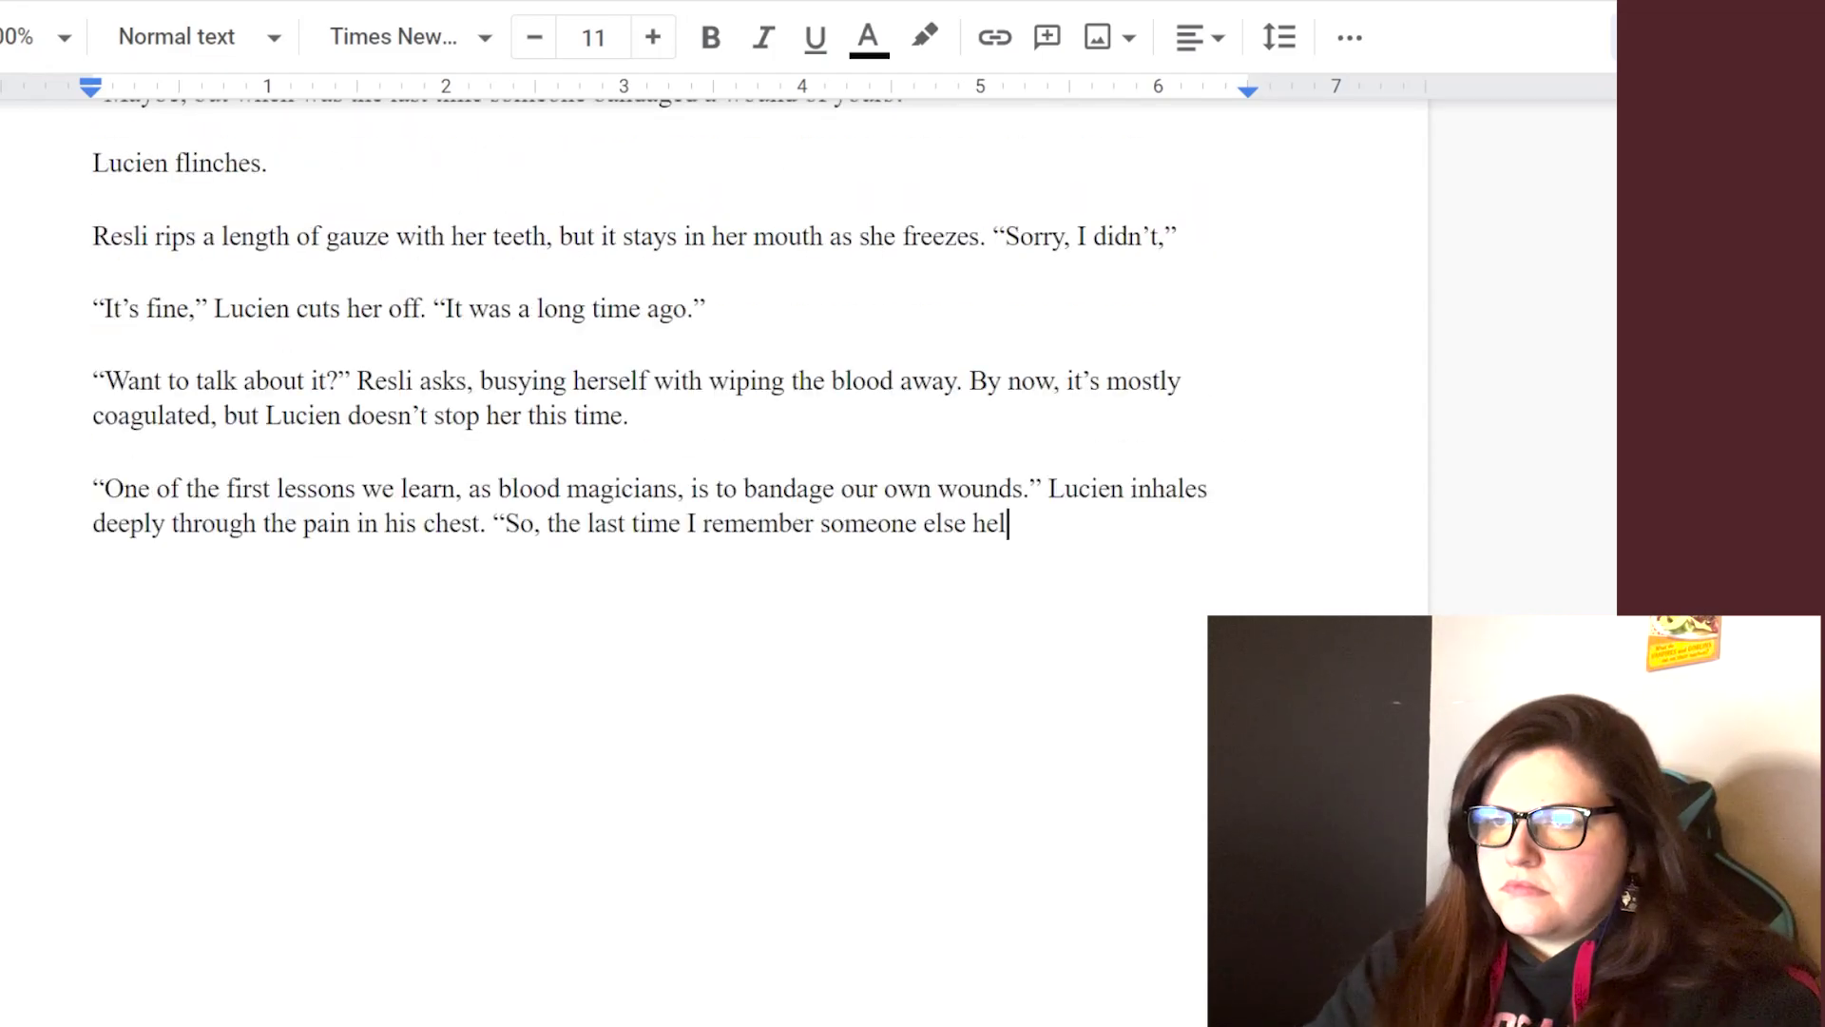
- Add Resli's pause, Lucien's memory of his mother patching him at ten, and Resli's “Did she kiss it better?”
key("Return")
key("Return")
type("Resli sto")
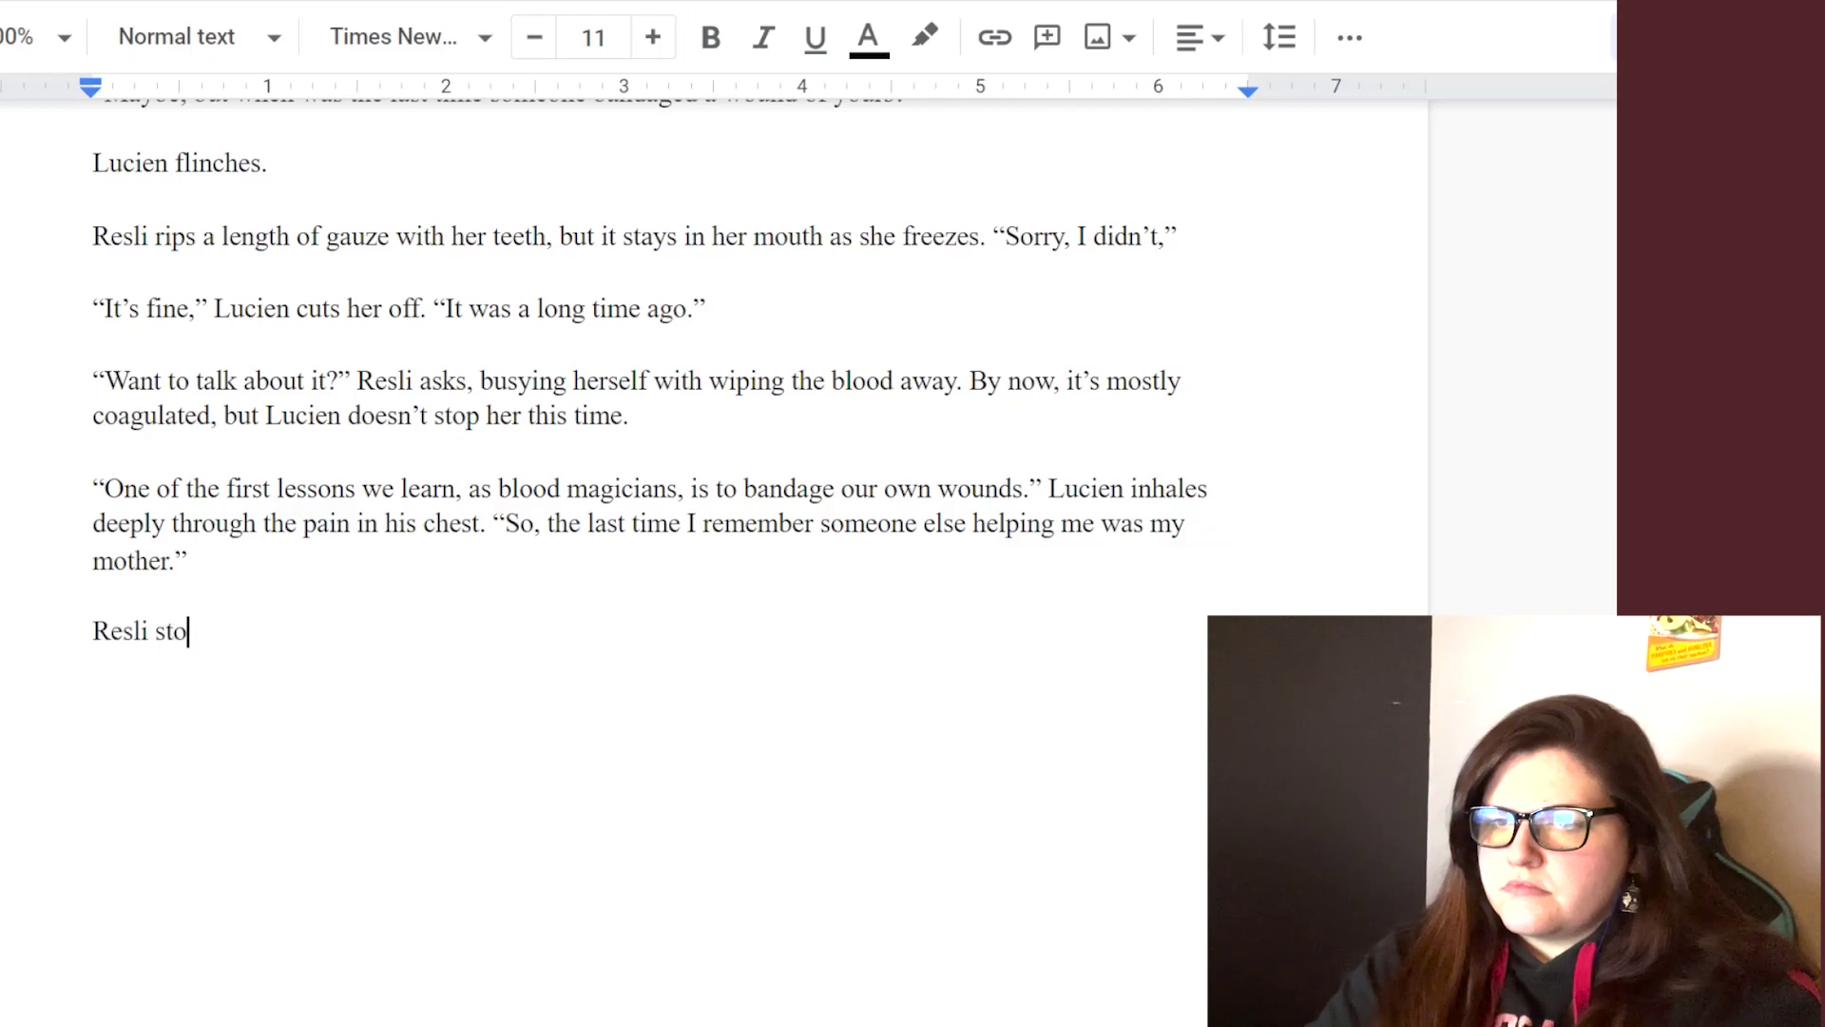
type("ps and looks up, her")
key("BackSpace")
key("BackSpace")
key("BackSpace")
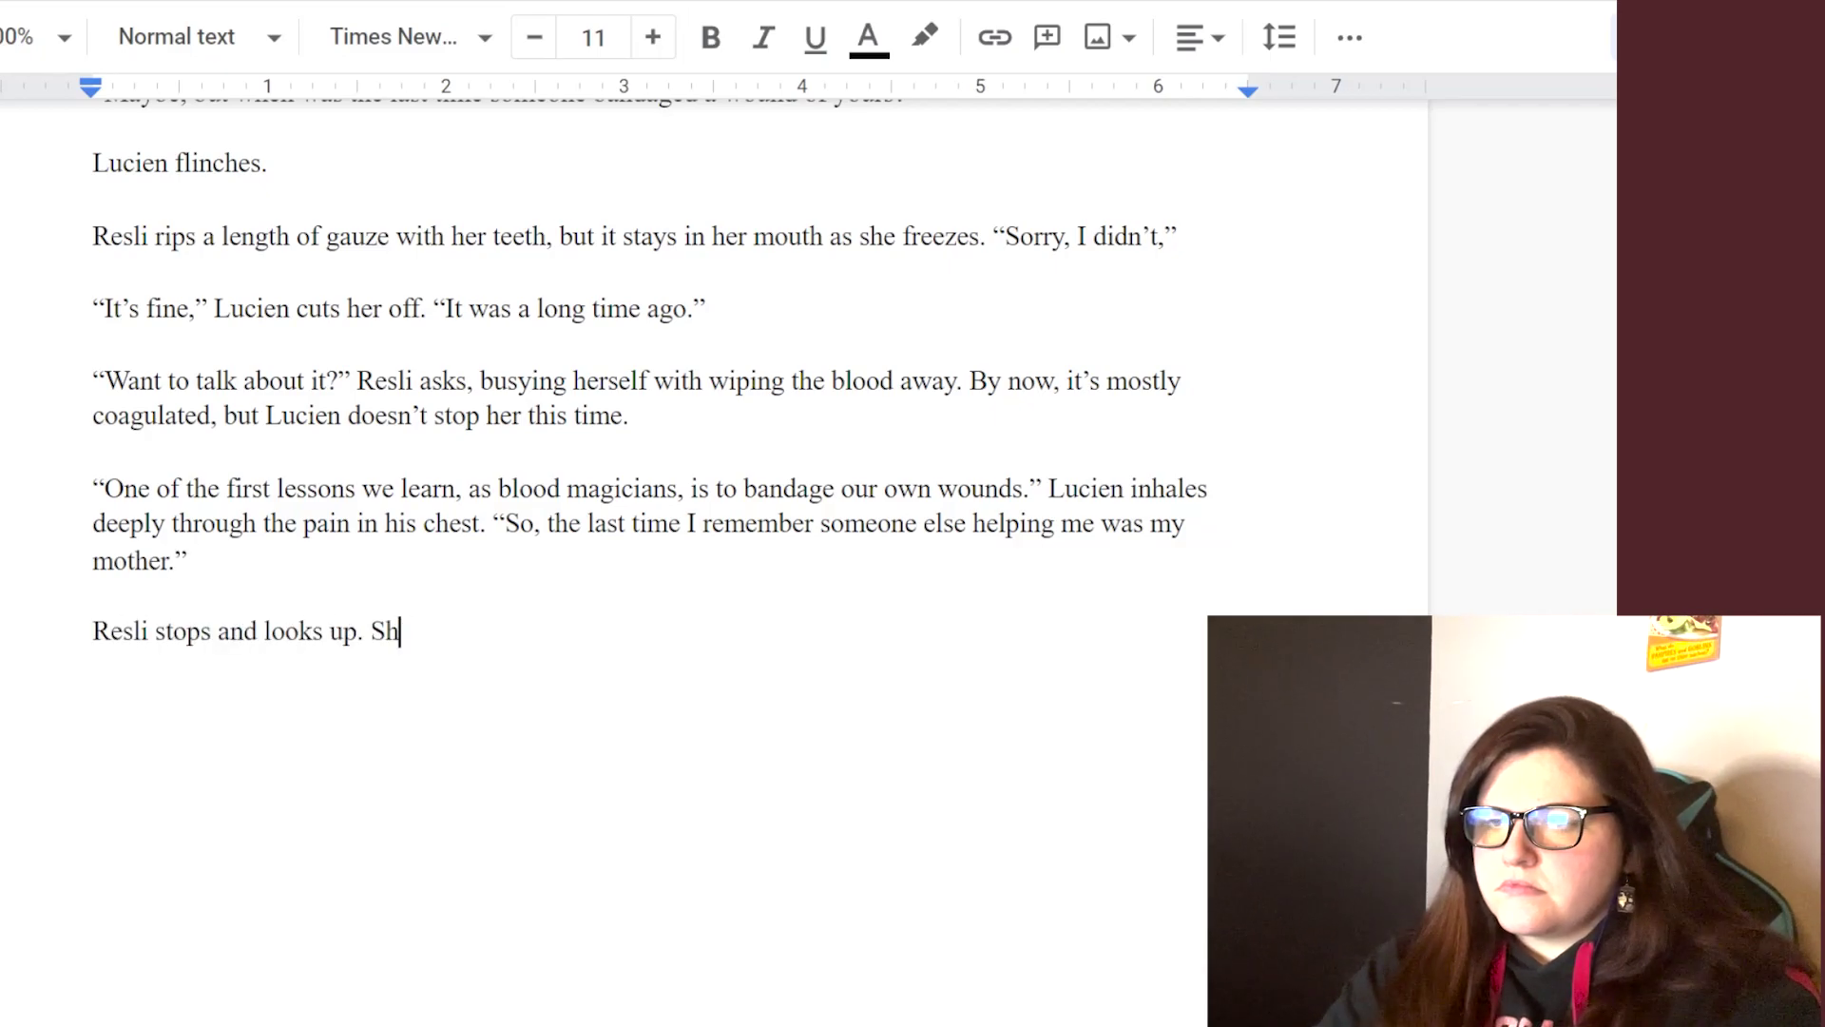
key("BackSpace")
key("BackSpace")
type("Lucien wonders if she's holding her breath")
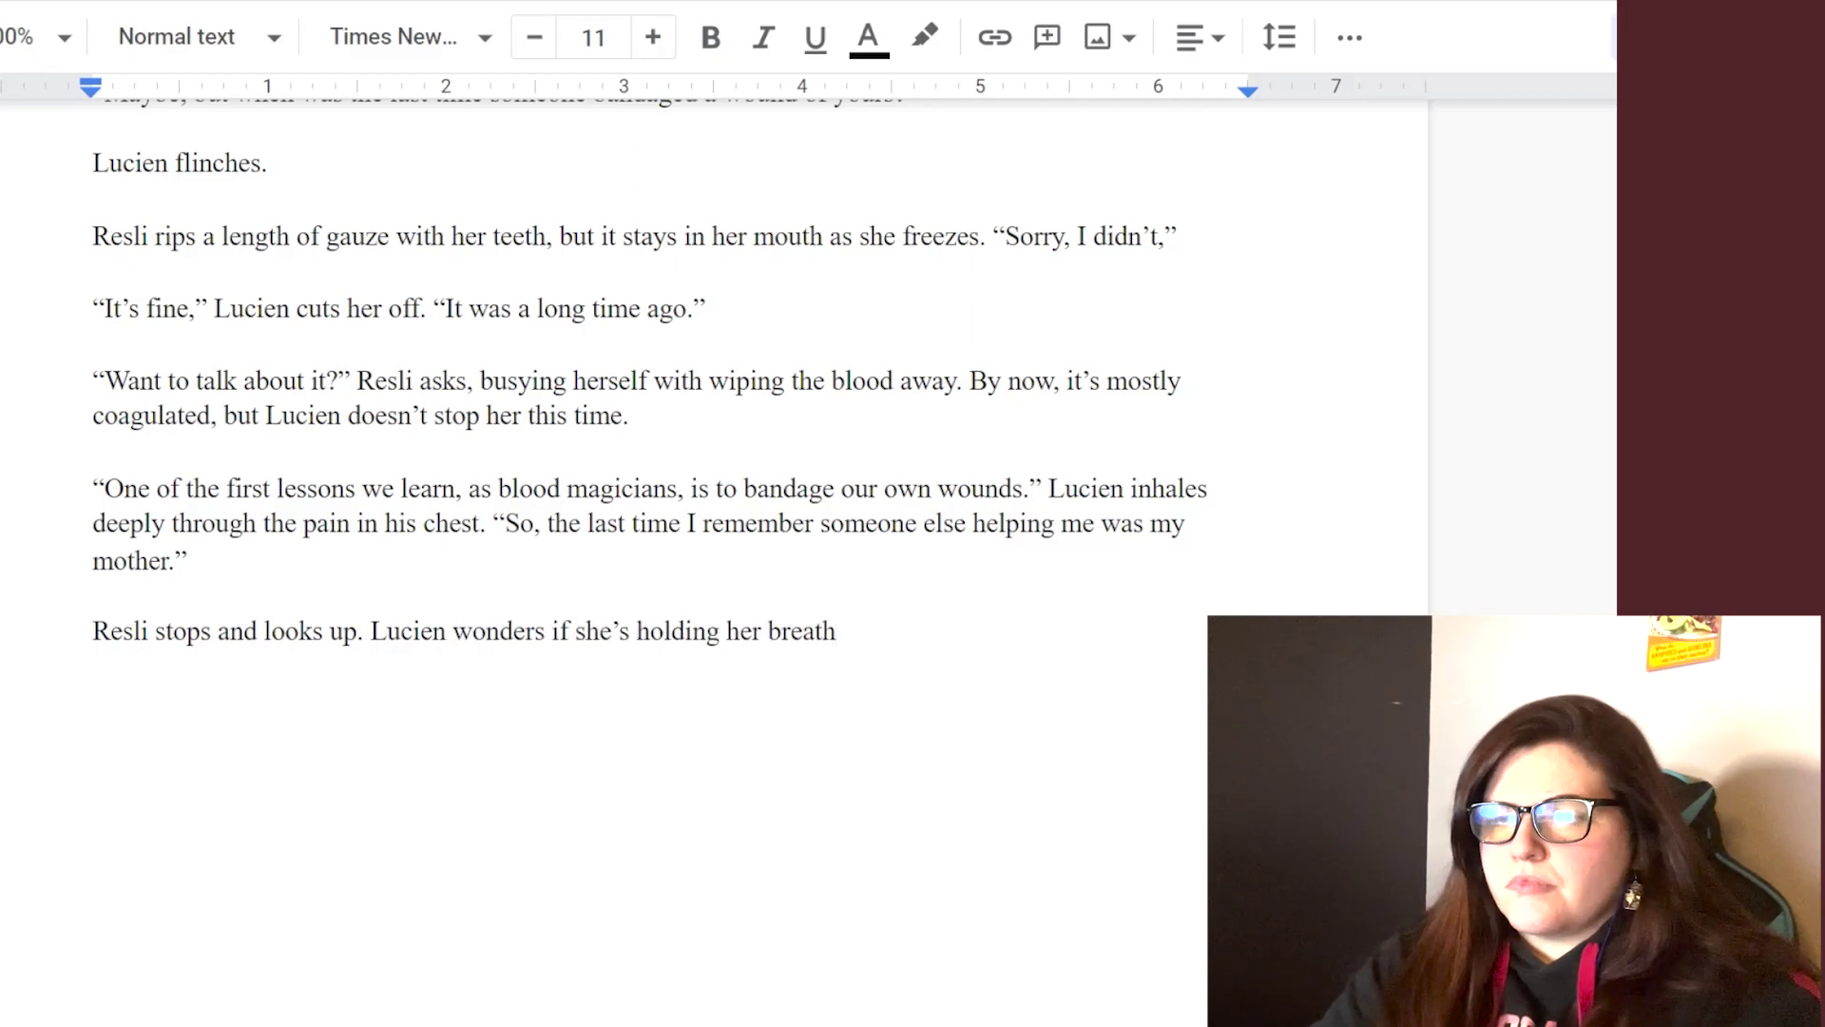
type(" in an effort not to break this tender silence around them")
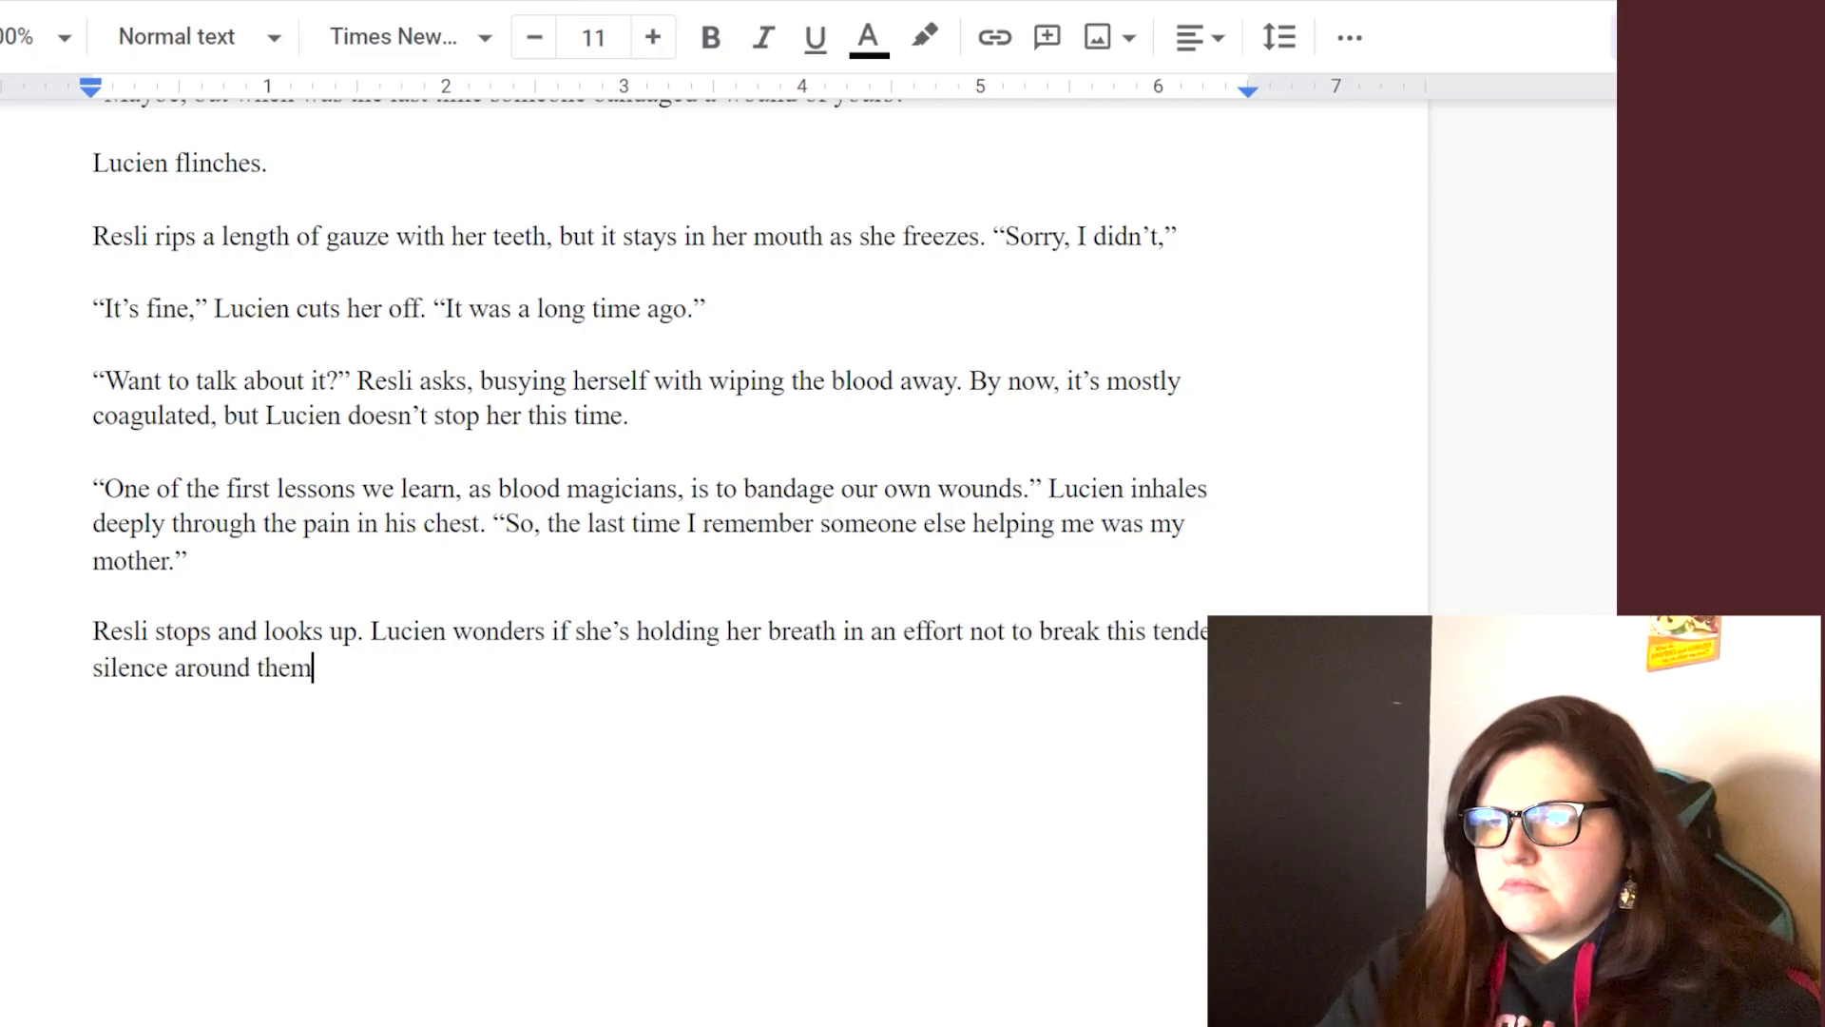
type(". “I scraped my knee when I was like ni")
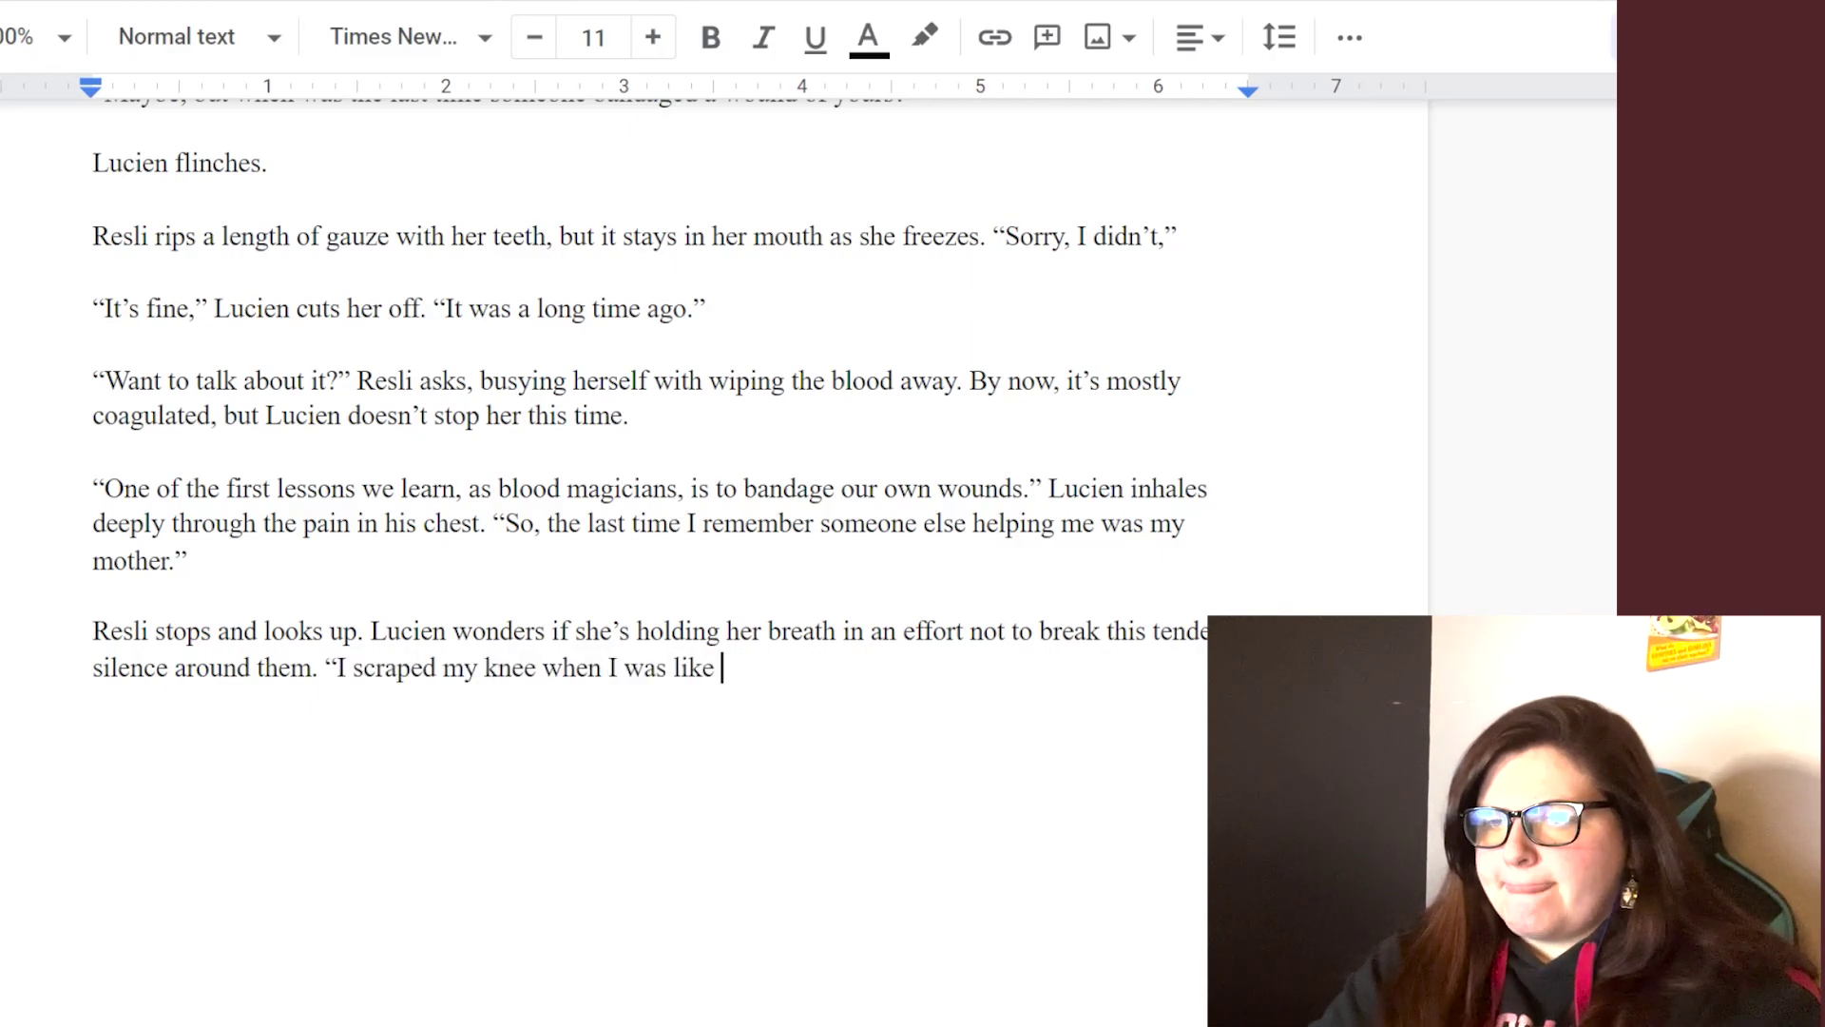
key("BackSpace")
key("BackSpace")
key("BackSpace")
key("BackSpace")
key("BackSpace")
key("BackSpace")
key("BackSpace")
key("BackSpace")
key("BackSpace")
key("BackSpace")
key("BackSpace")
key("BackSpace")
key("BackSpace")
key("BackSpace")
key("BackSpace")
key("BackSpace")
key("BackSpace")
key("BackSpace")
type("w")
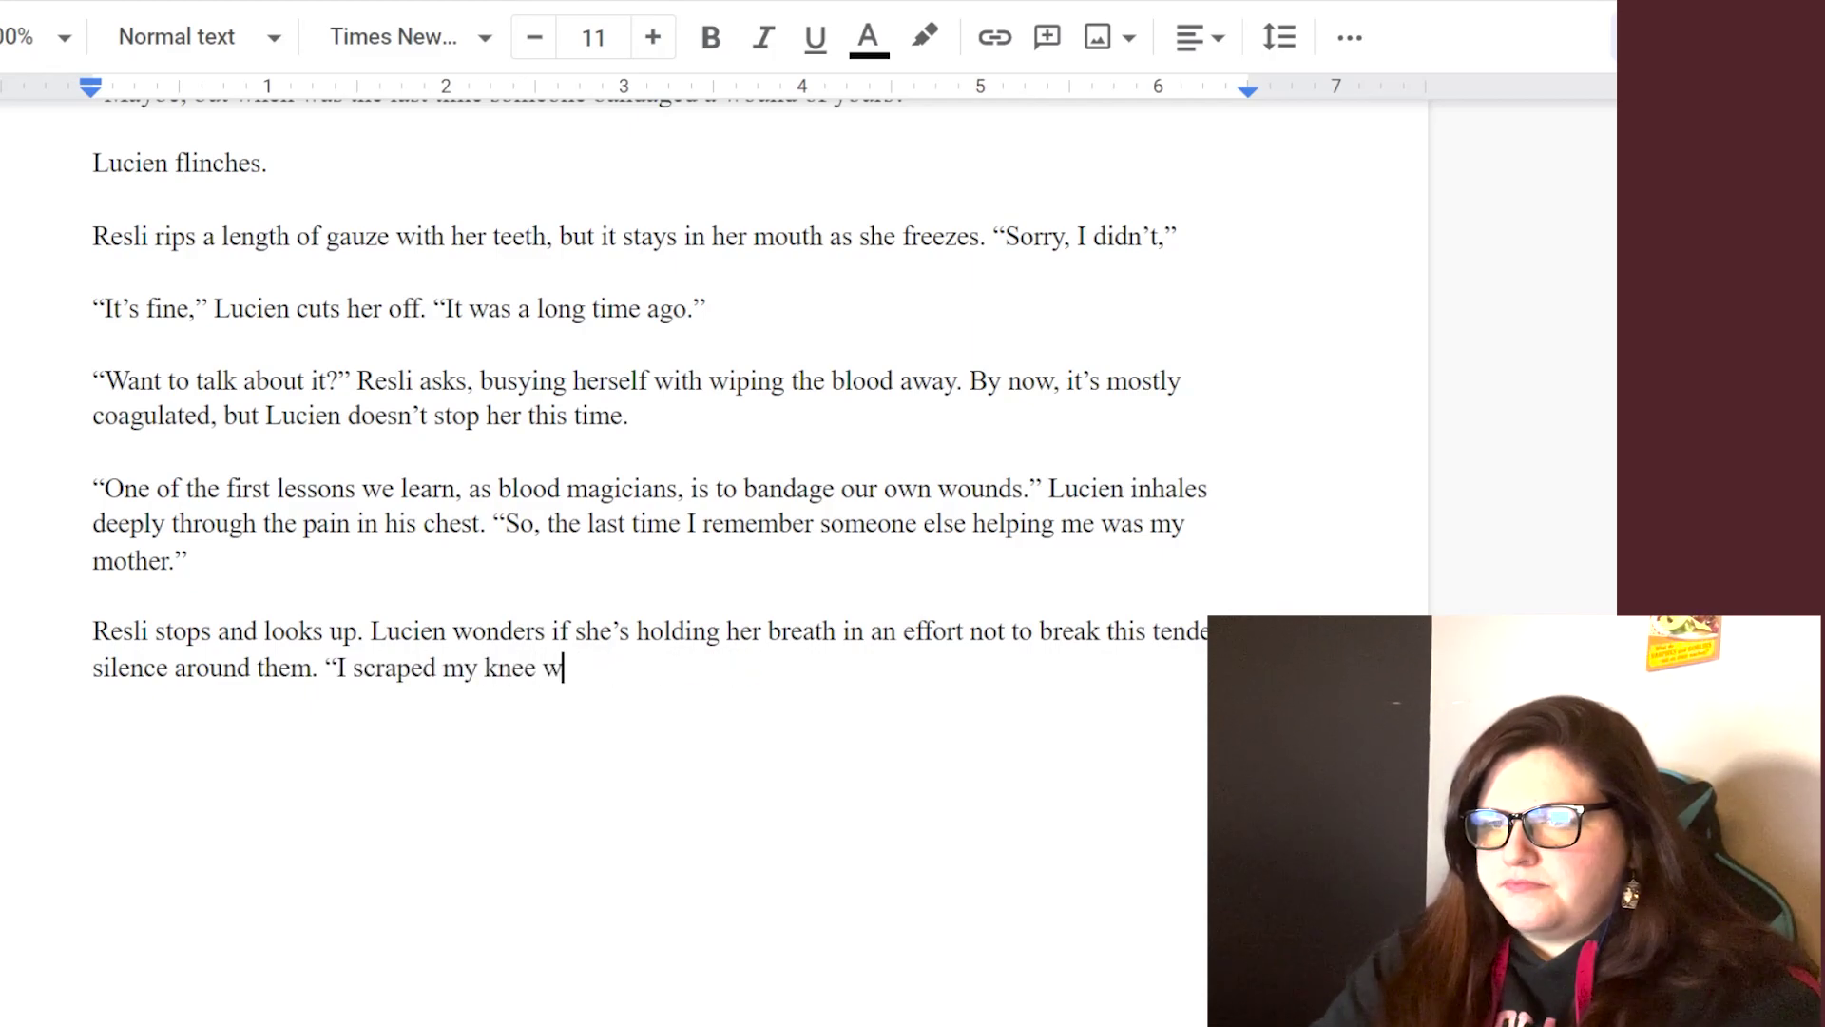
type("as ten and she patched it up, of course.”")
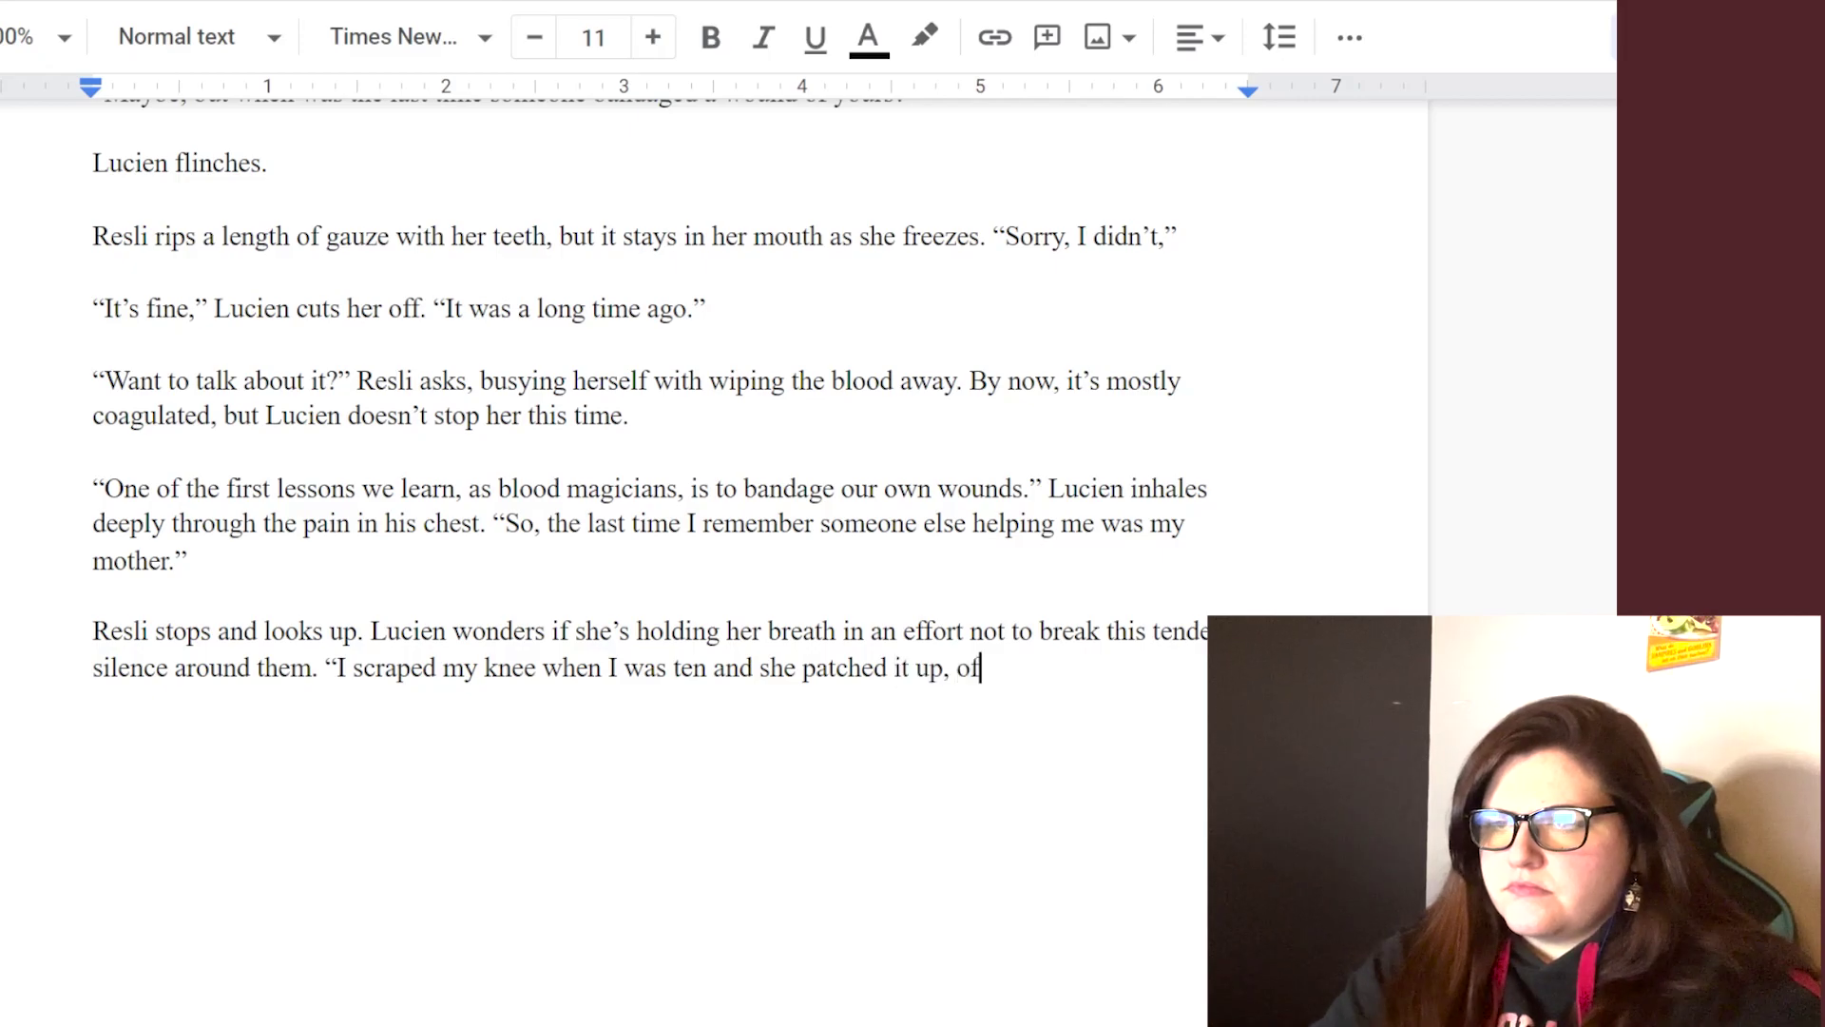
key("Return")
key("Return")
type("“Did she kiss it better?” Resli ")
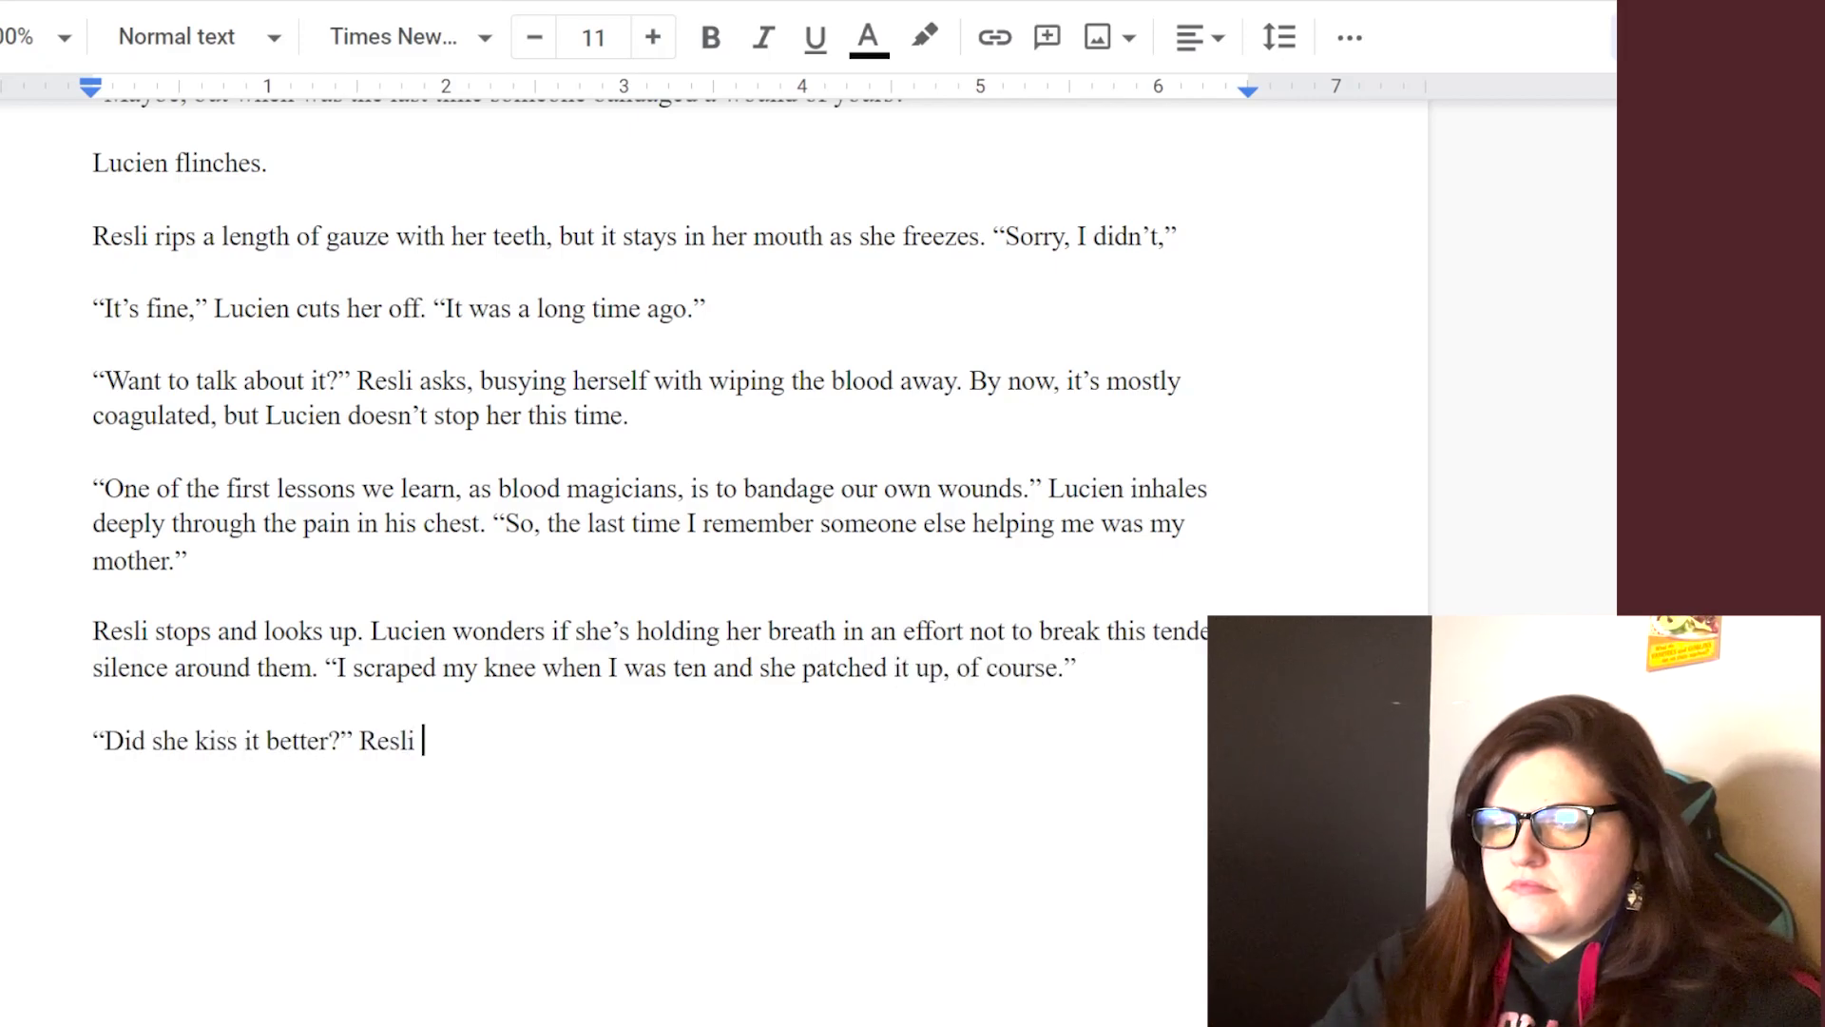
type("ventures with the beginnings of a smirk on her ")
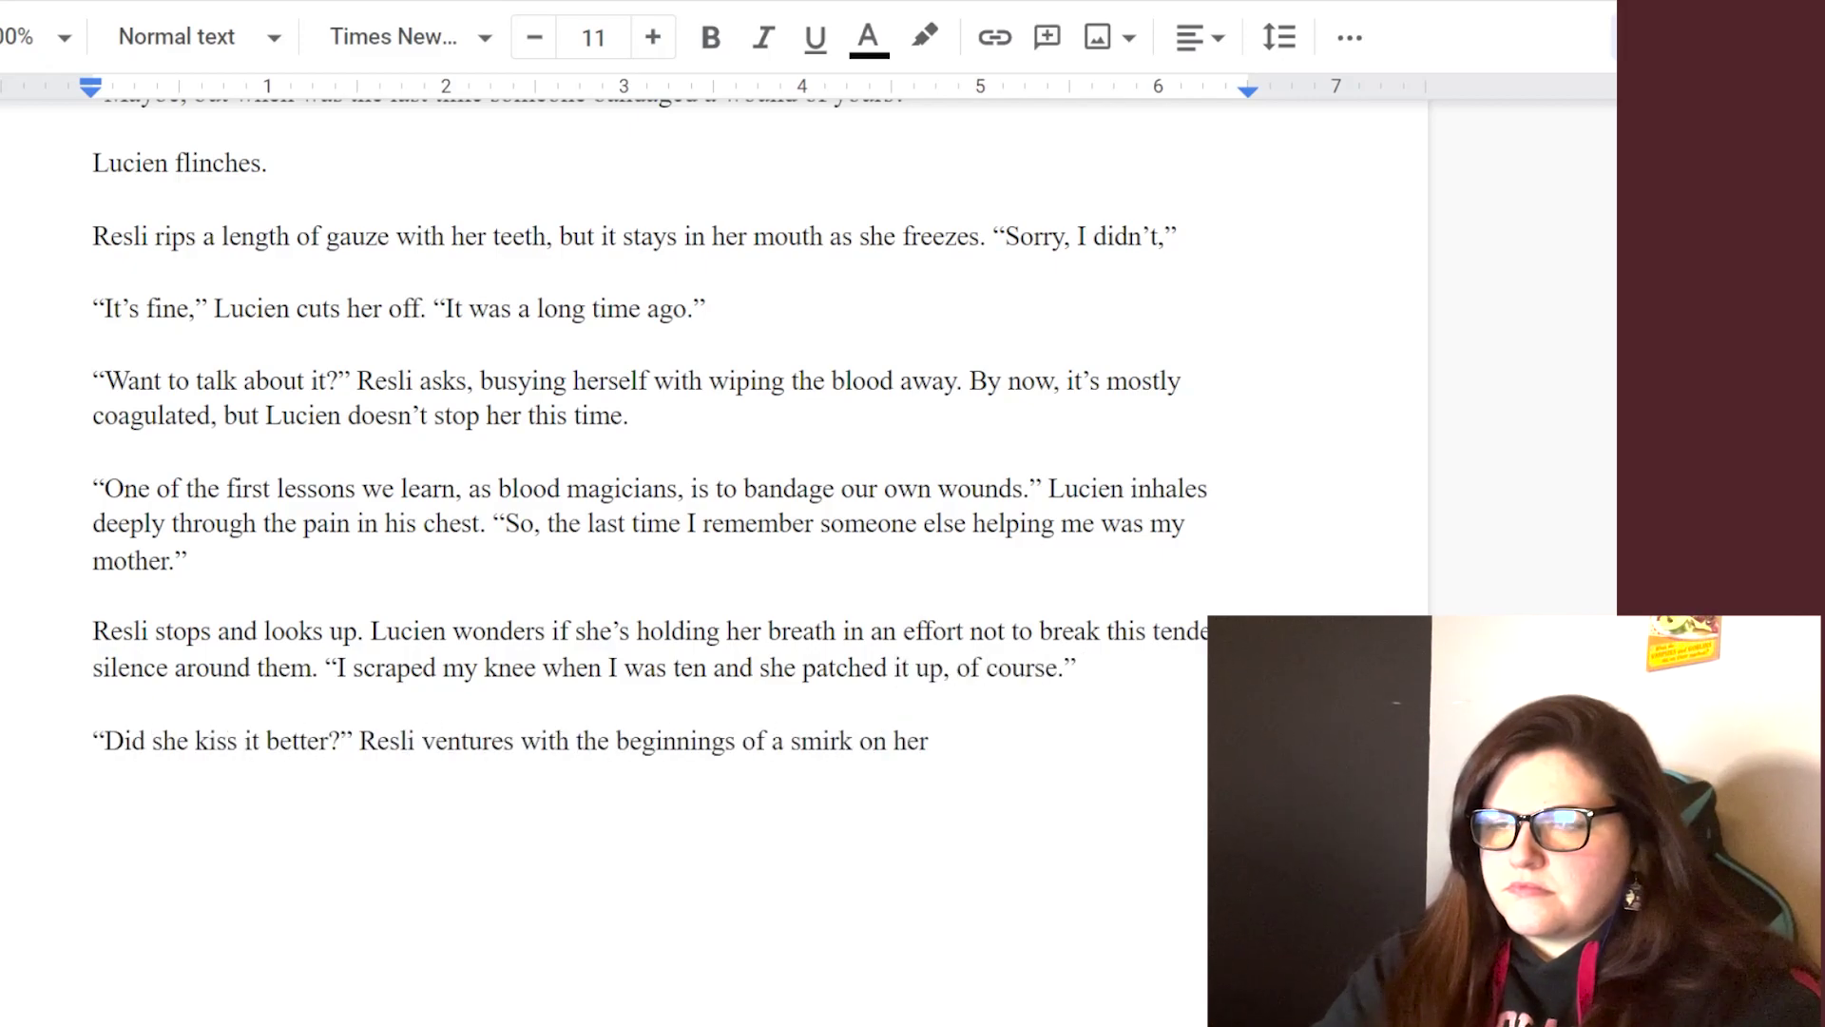
type("half-ruined and frayed lips.")
- Add Lucien's snort and “Probably.”, followed by Resli's softer-than-intended “Want me too?”
key("Return")
key("Return")
type("Lucien snorts, al")
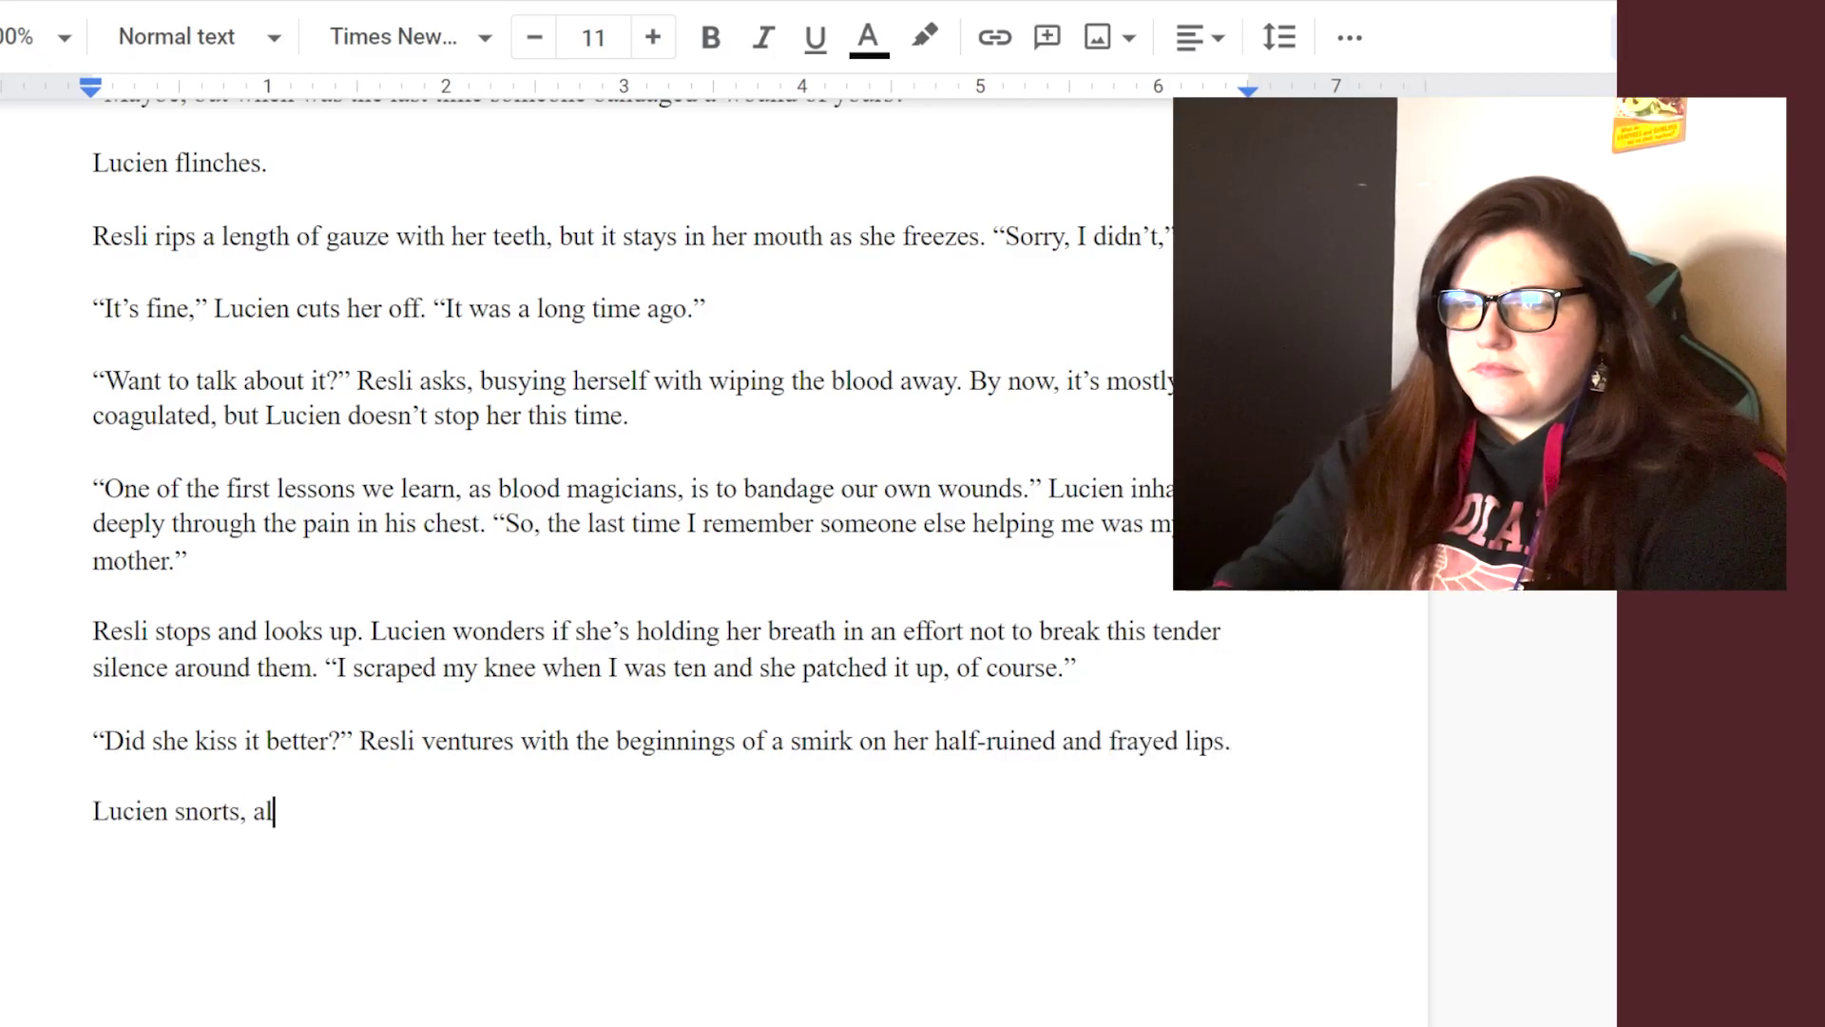
type("lowing her joke to dissol")
key("ctrl+BackSpace")
key("ctrl+BackSpace")
key("ctrl+BackSpace")
type("humor")
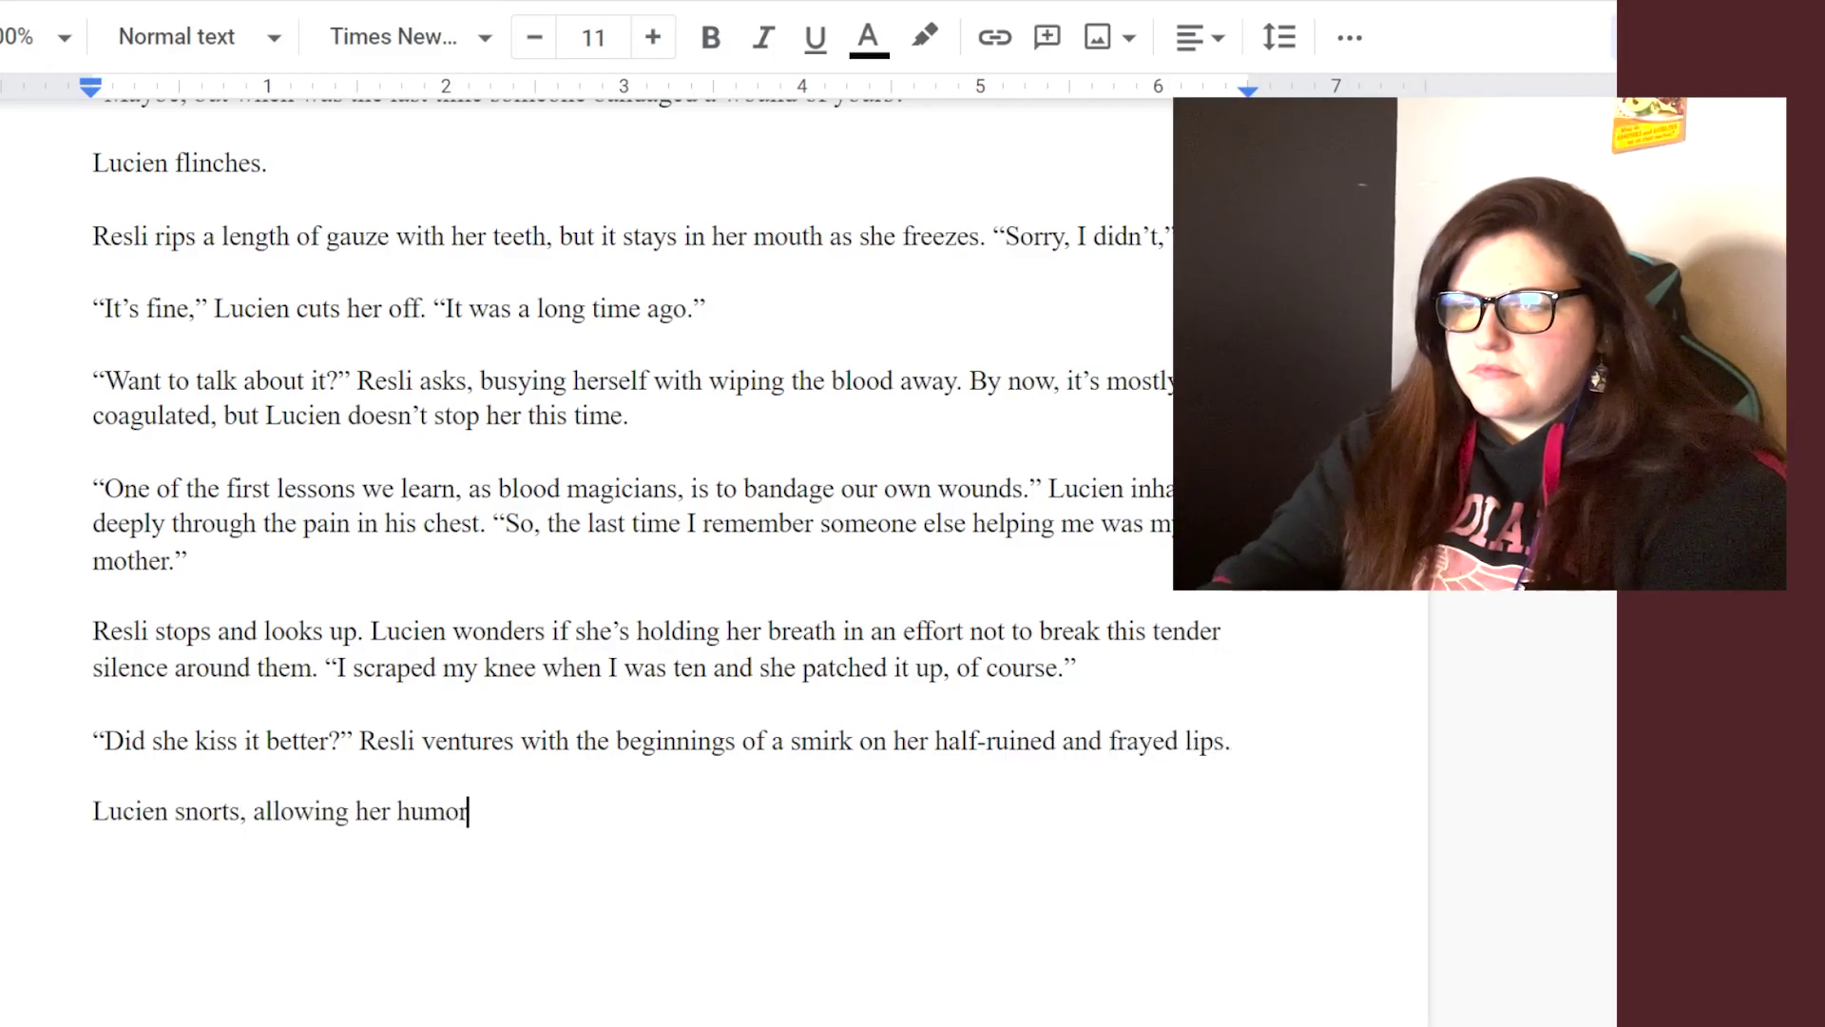
type(" to dissolve th")
type("e grie")
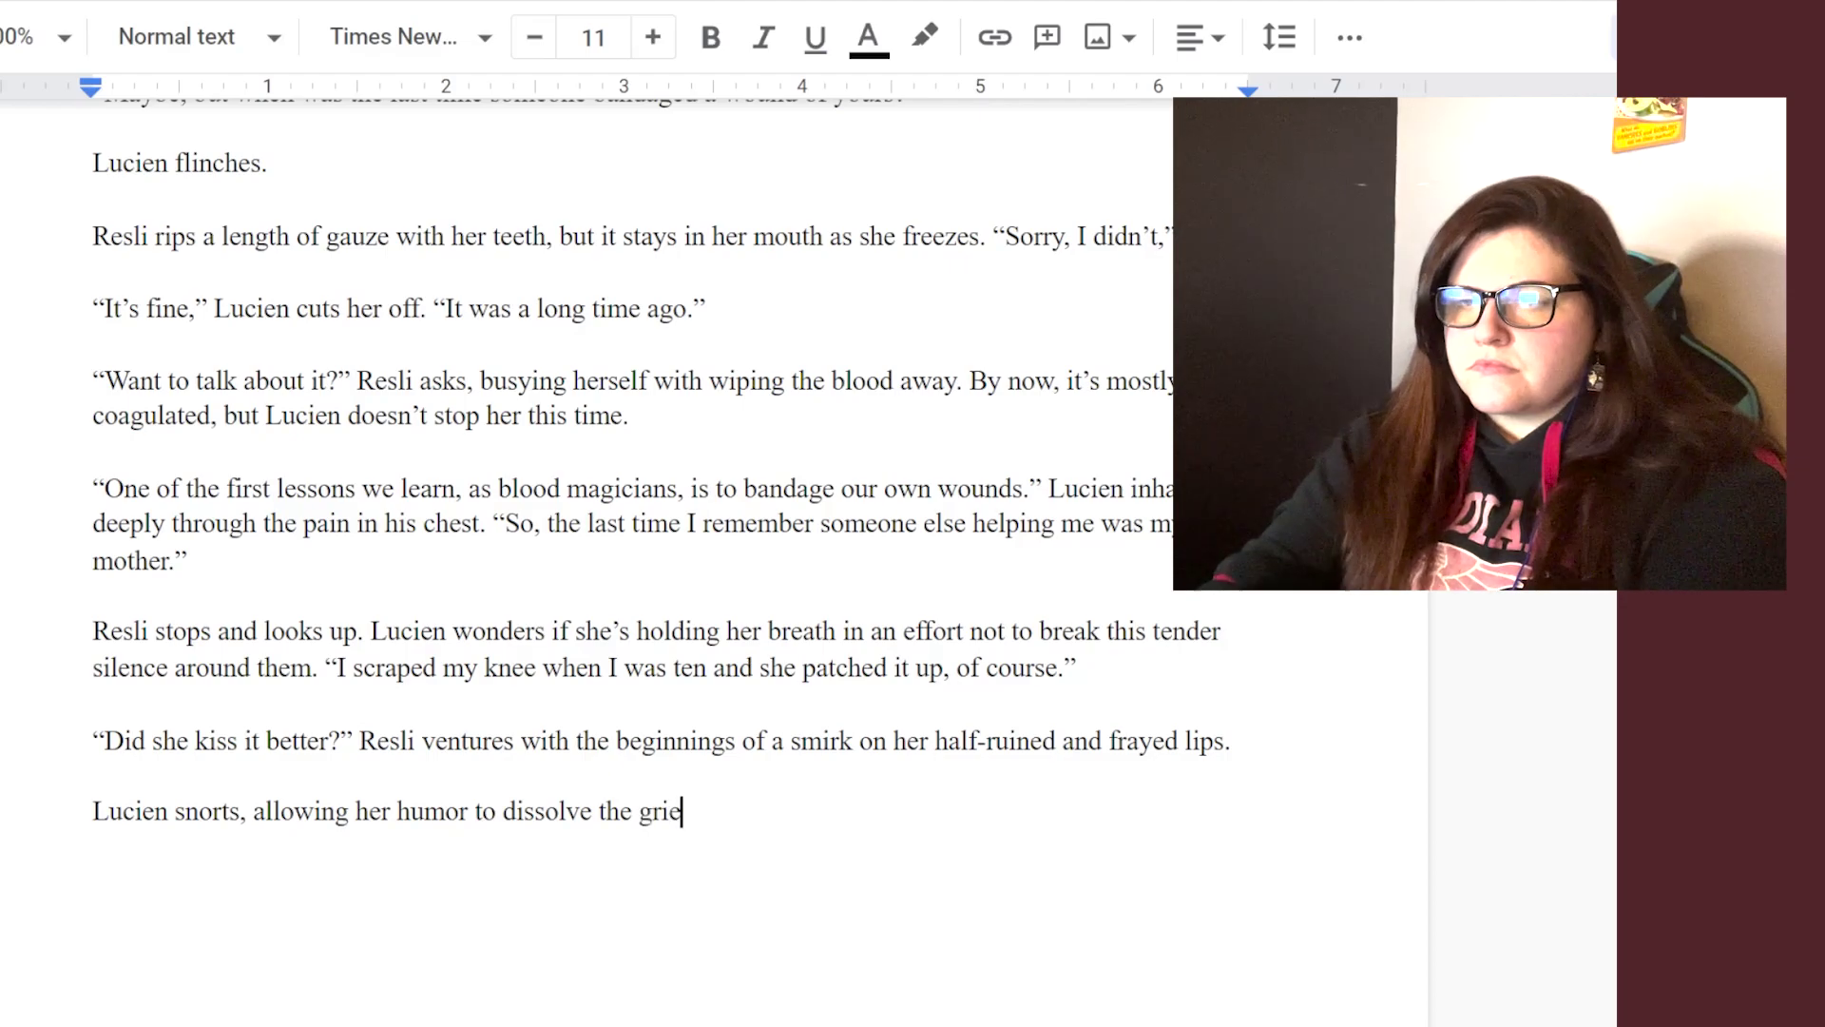
type("f-weighted tension.")
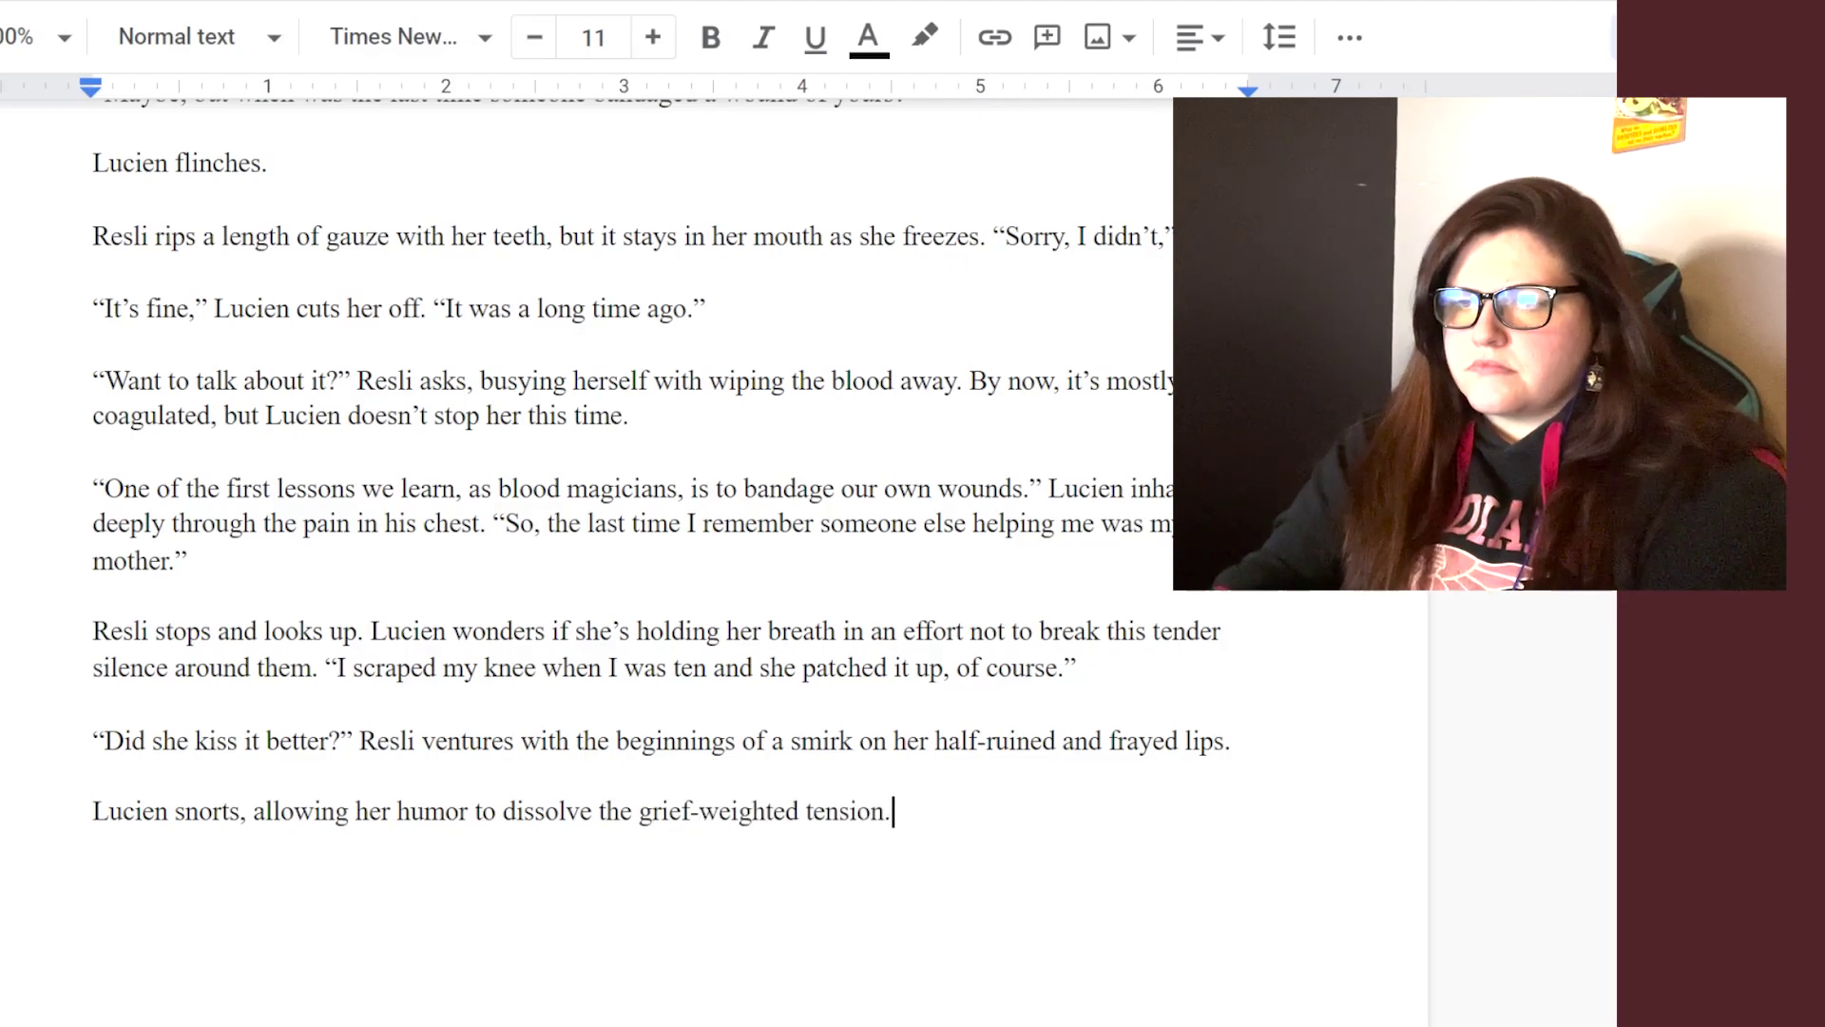
key("BackSpace")
key("BackSpace")
key("BackSpace")
key("BackSpace")
key("BackSpace")
key("BackSpace")
key("BackSpace")
key("BackSpace")
key("BackSpace")
key("BackSpace")
key("BackSpace")
key("BackSpace")
key("BackSpace")
key("BackSpace")
key("BackSpace")
key("BackSpace")
key("BackSpace")
key("BackSpace")
key("BackSpace")
key("BackSpace")
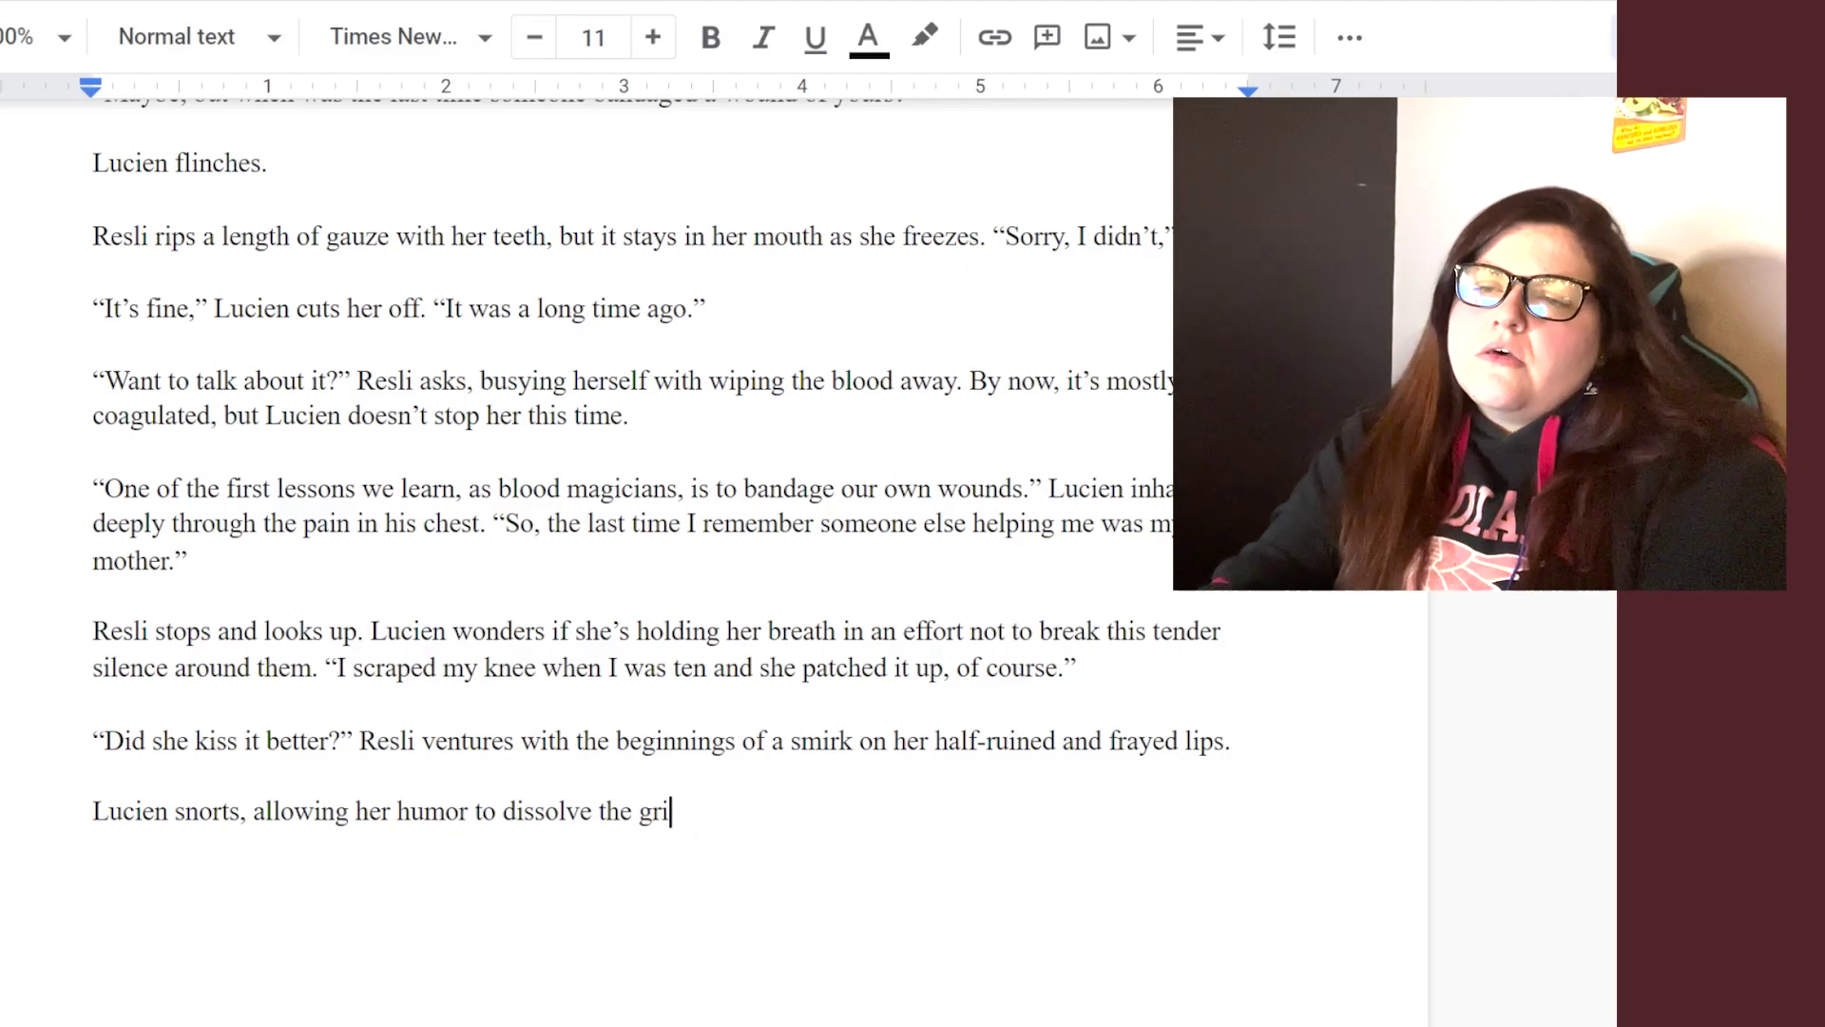
key("BackSpace")
key("BackSpace")
key("BackSpace")
key("BackSpace")
key("BackSpace")
key("BackSpace")
key("BackSpace")
key("BackSpace")
key("BackSpace")
key("BackSpace")
key("BackSpace")
key("BackSpace")
key("BackSpace")
key("BackSpace")
key("BackSpace")
key("BackSpace")
key("BackSpace")
key("BackSpace")
key("BackSpace")
key("BackSpace")
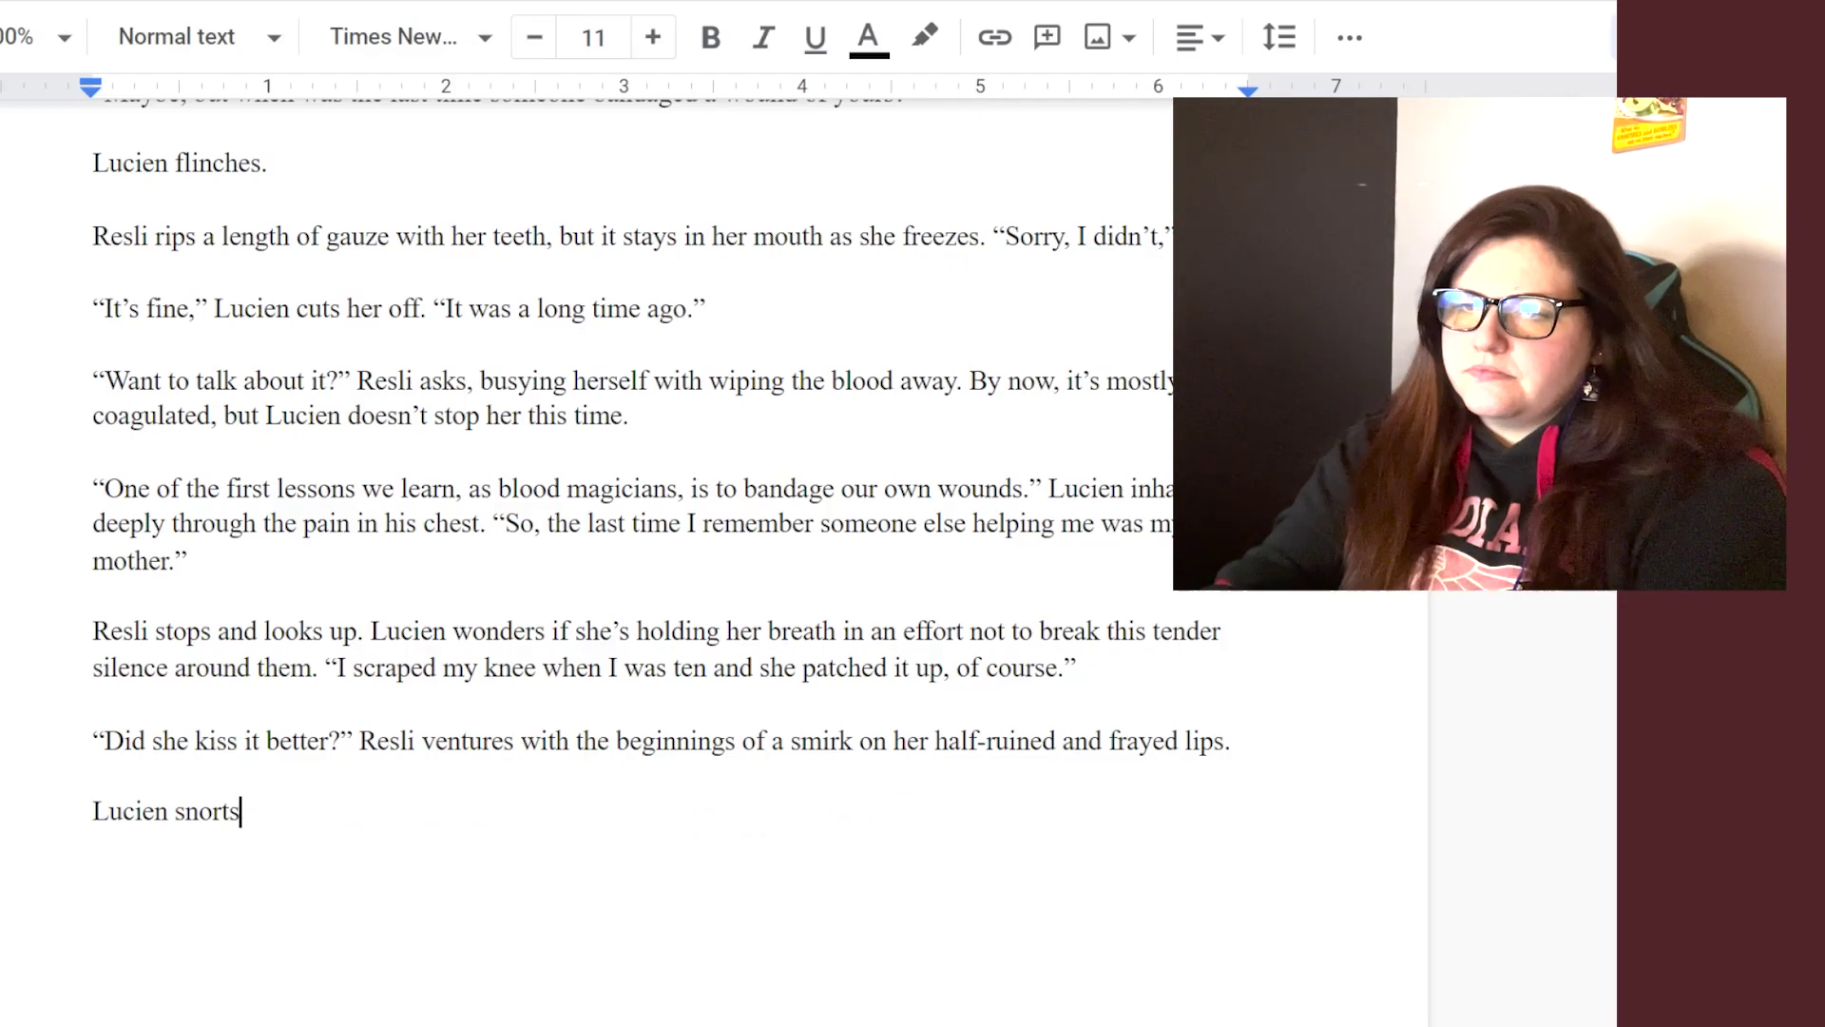
type(". \"Probably.\"")
key("Return")
type("\"Want me too?\"")
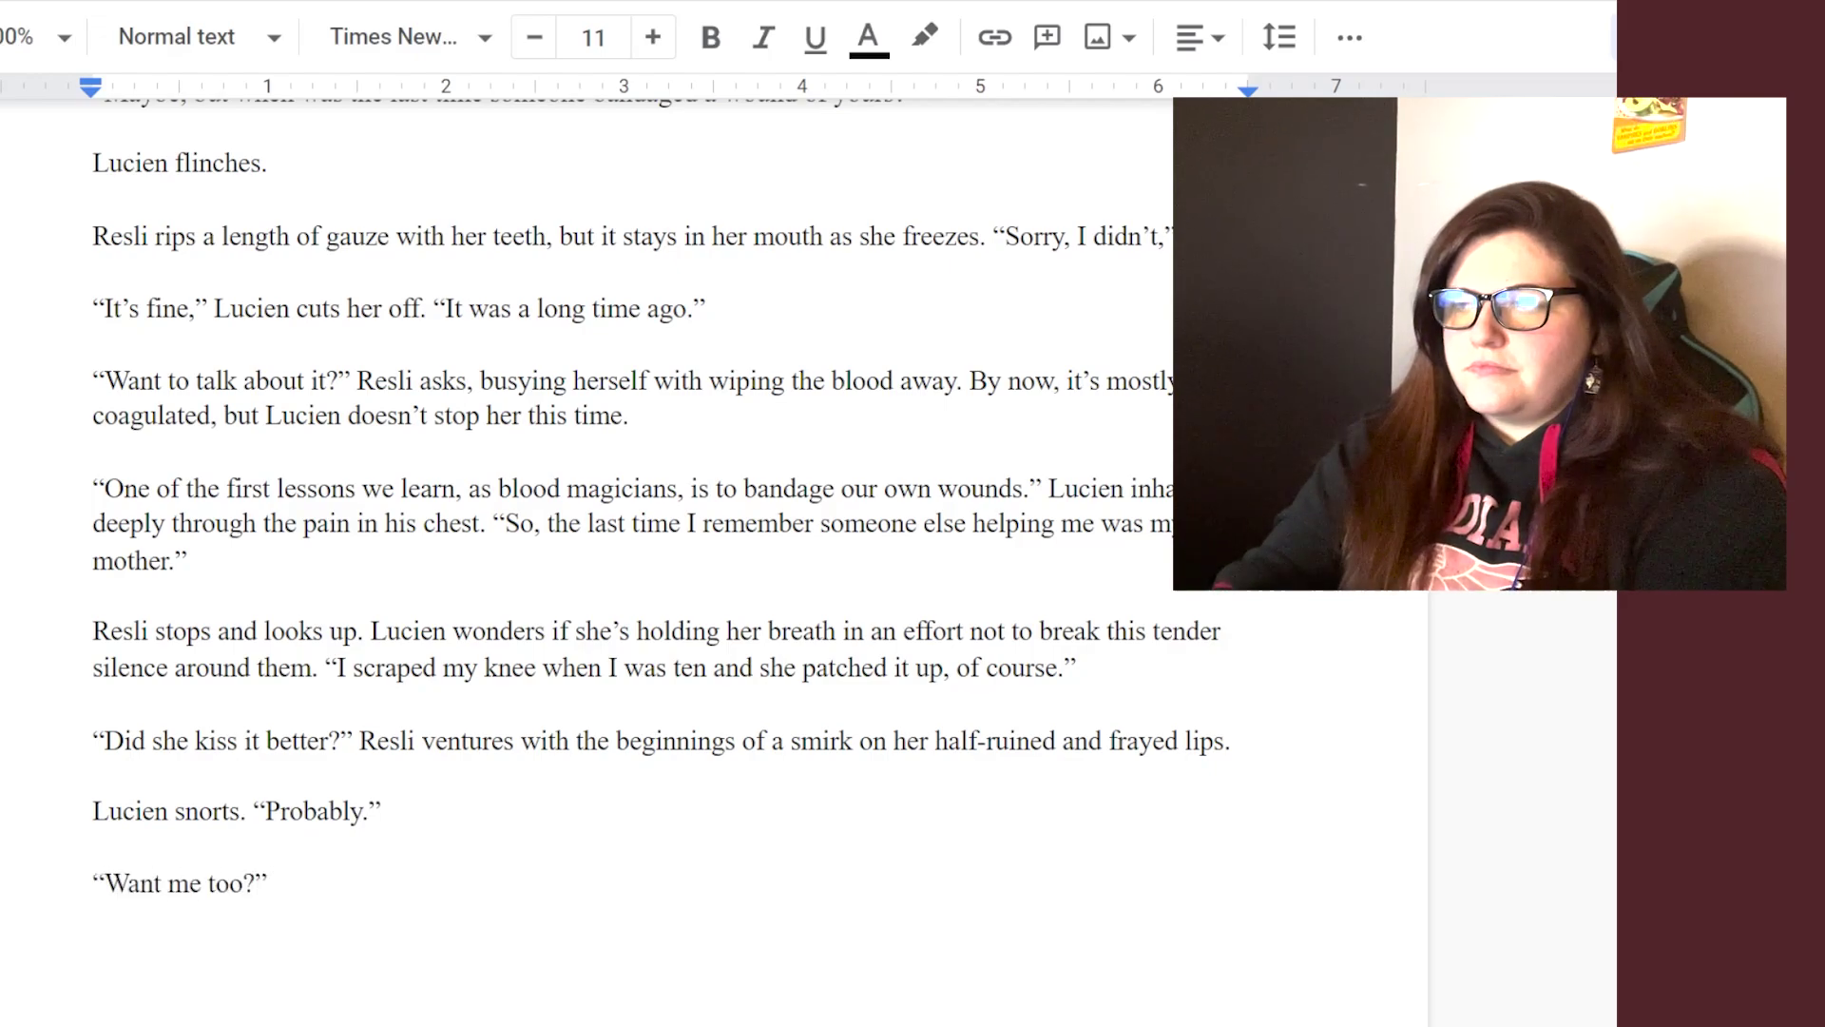
type(" She probably means it at")
type(" a joek, but it comes out softer than she probably meant it.")
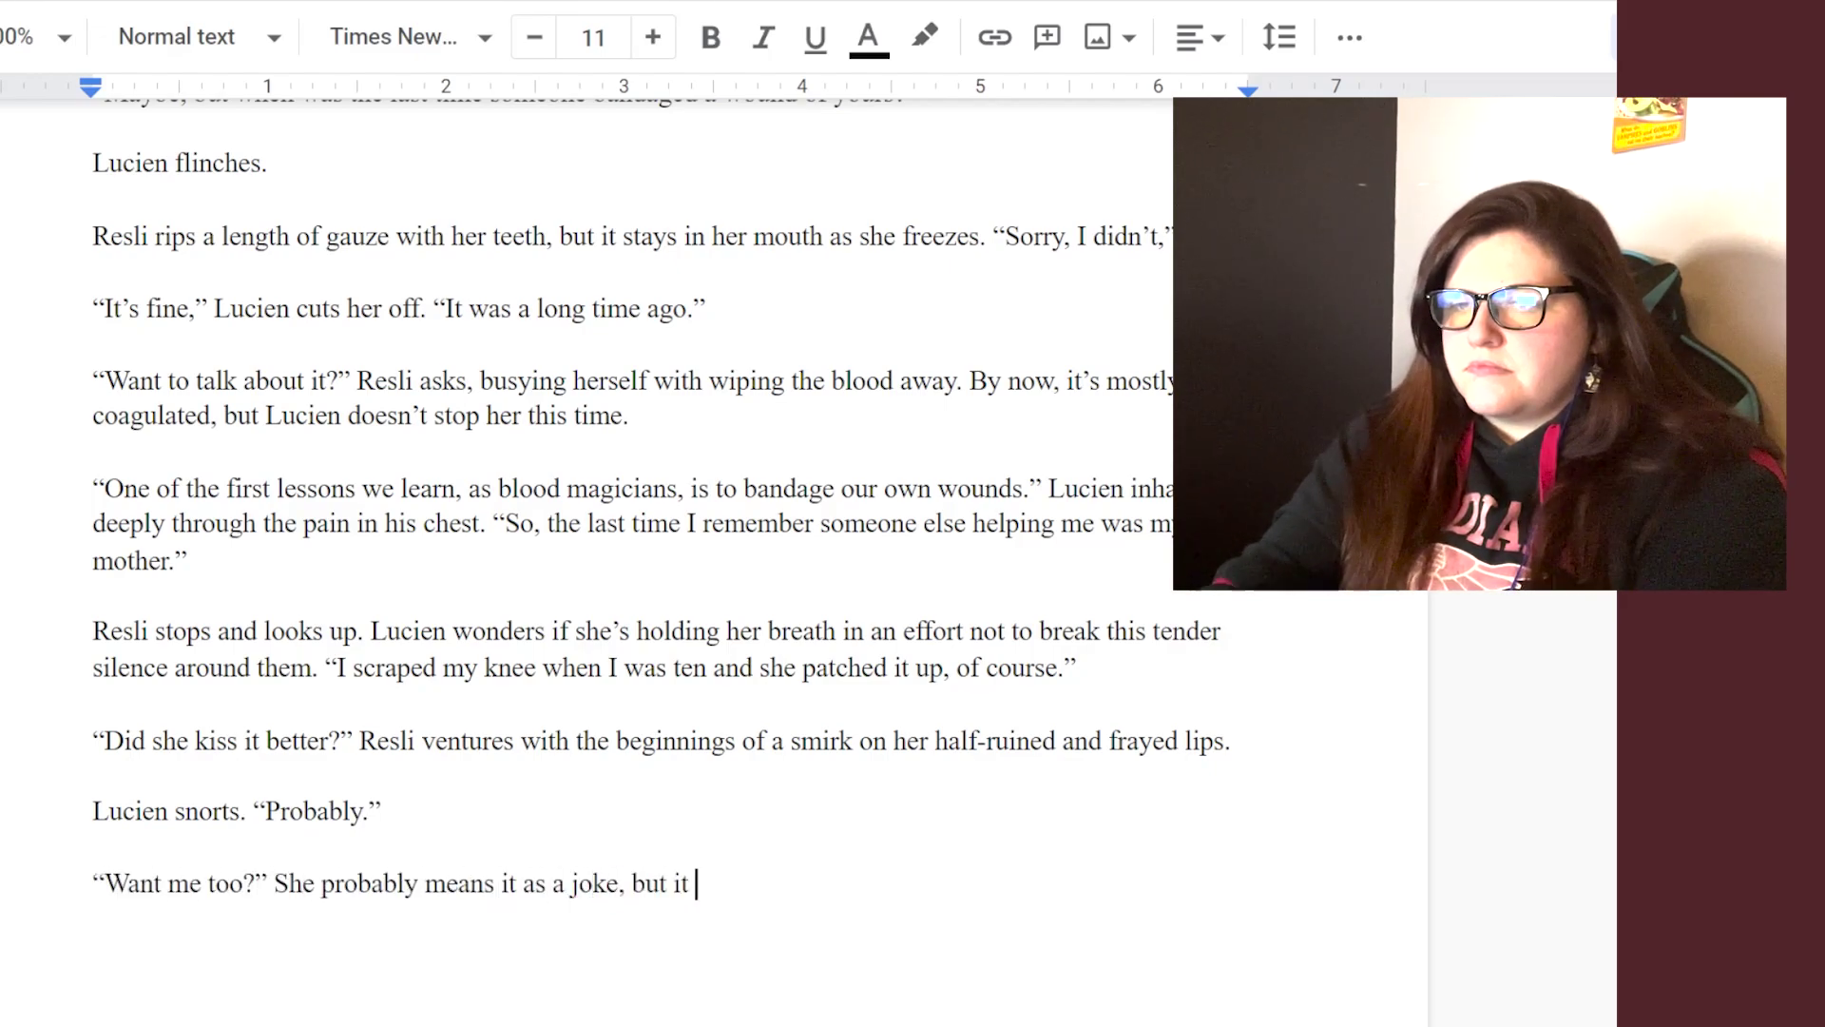
- Write Lucien considering rolling his eyes before the rasp of her voice melts his ice
key("Return")
key("Return")
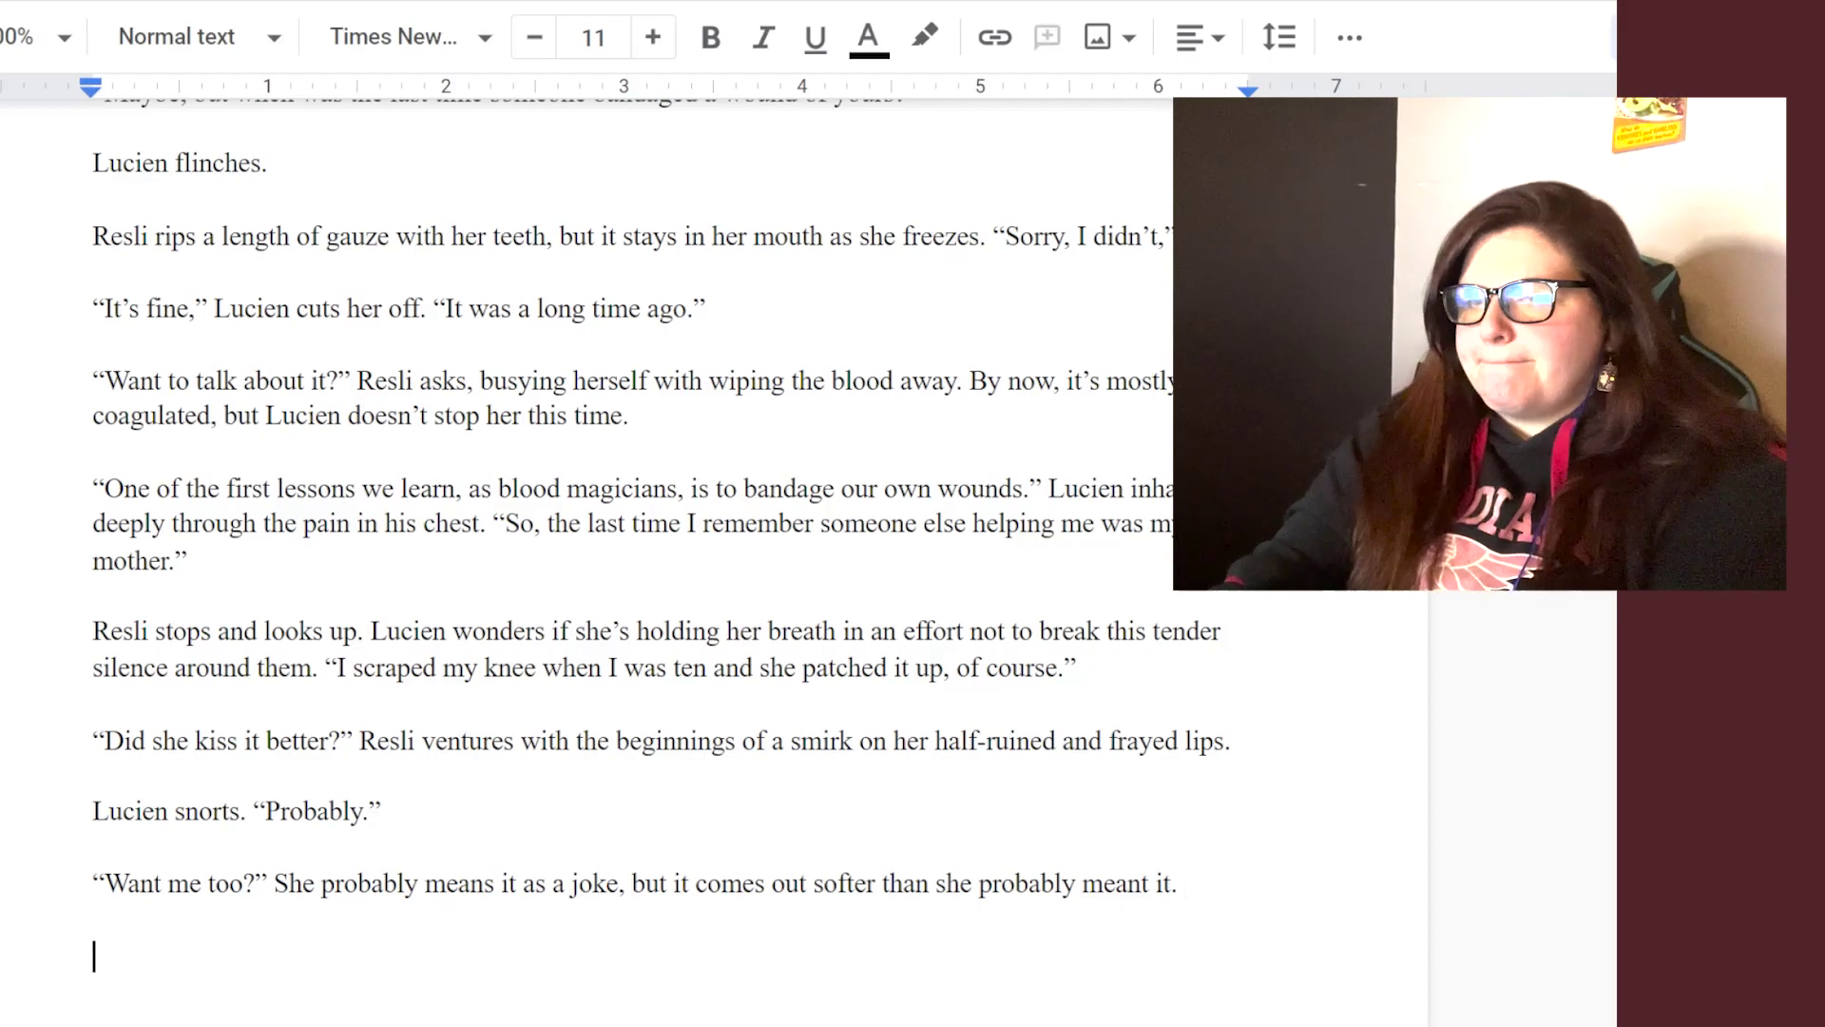
type("Lucien r")
key("BackSpace")
type("w")
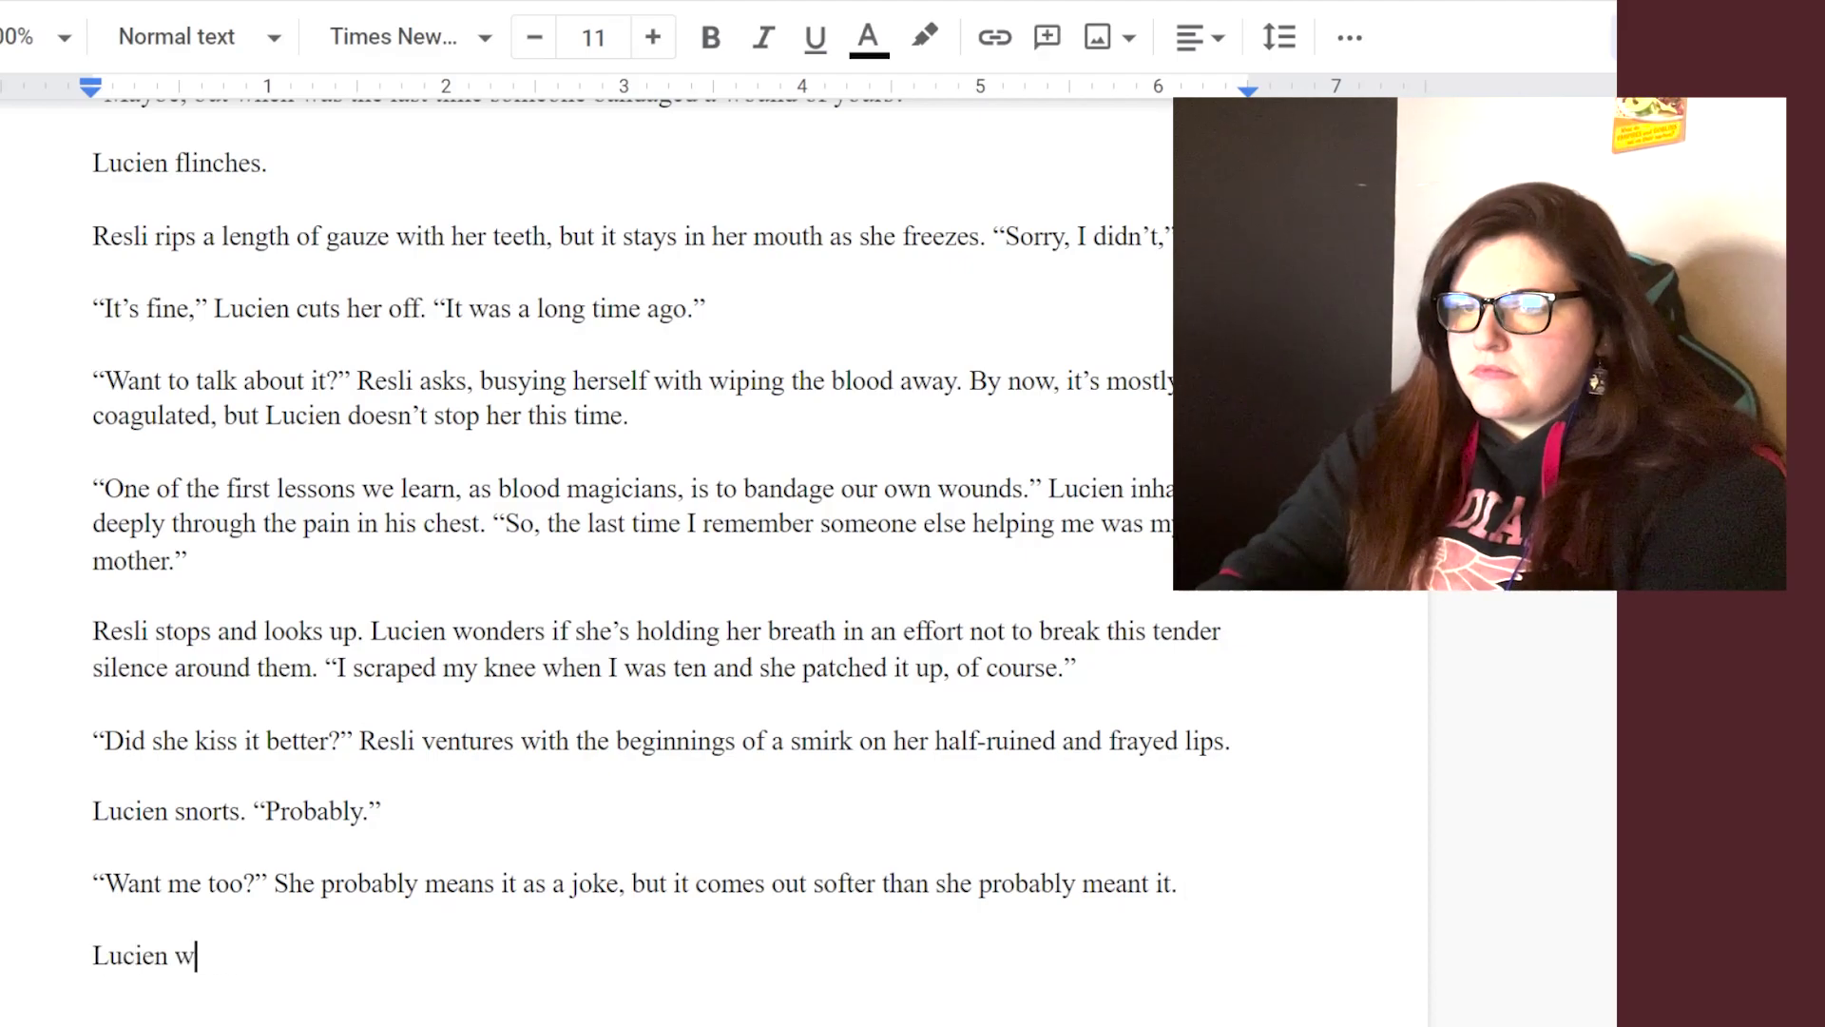
type("consiod")
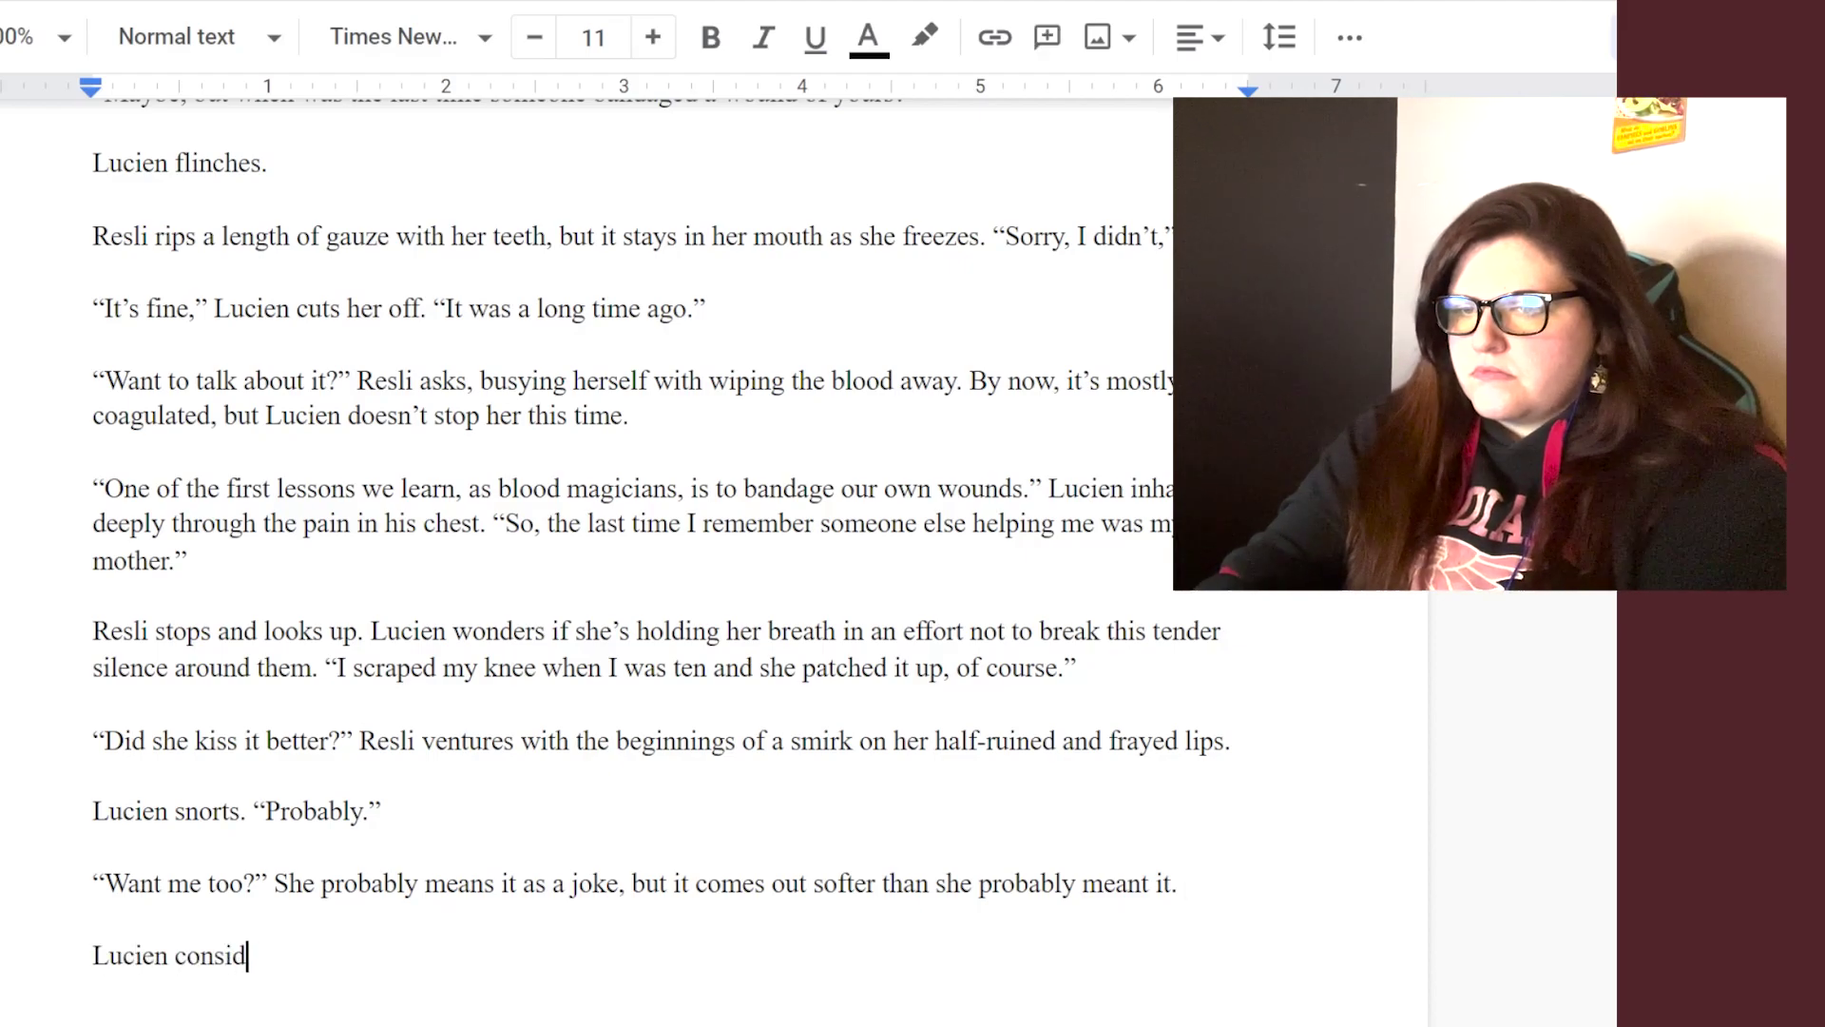
type("ers rolling his eyes, but there is something in the ")
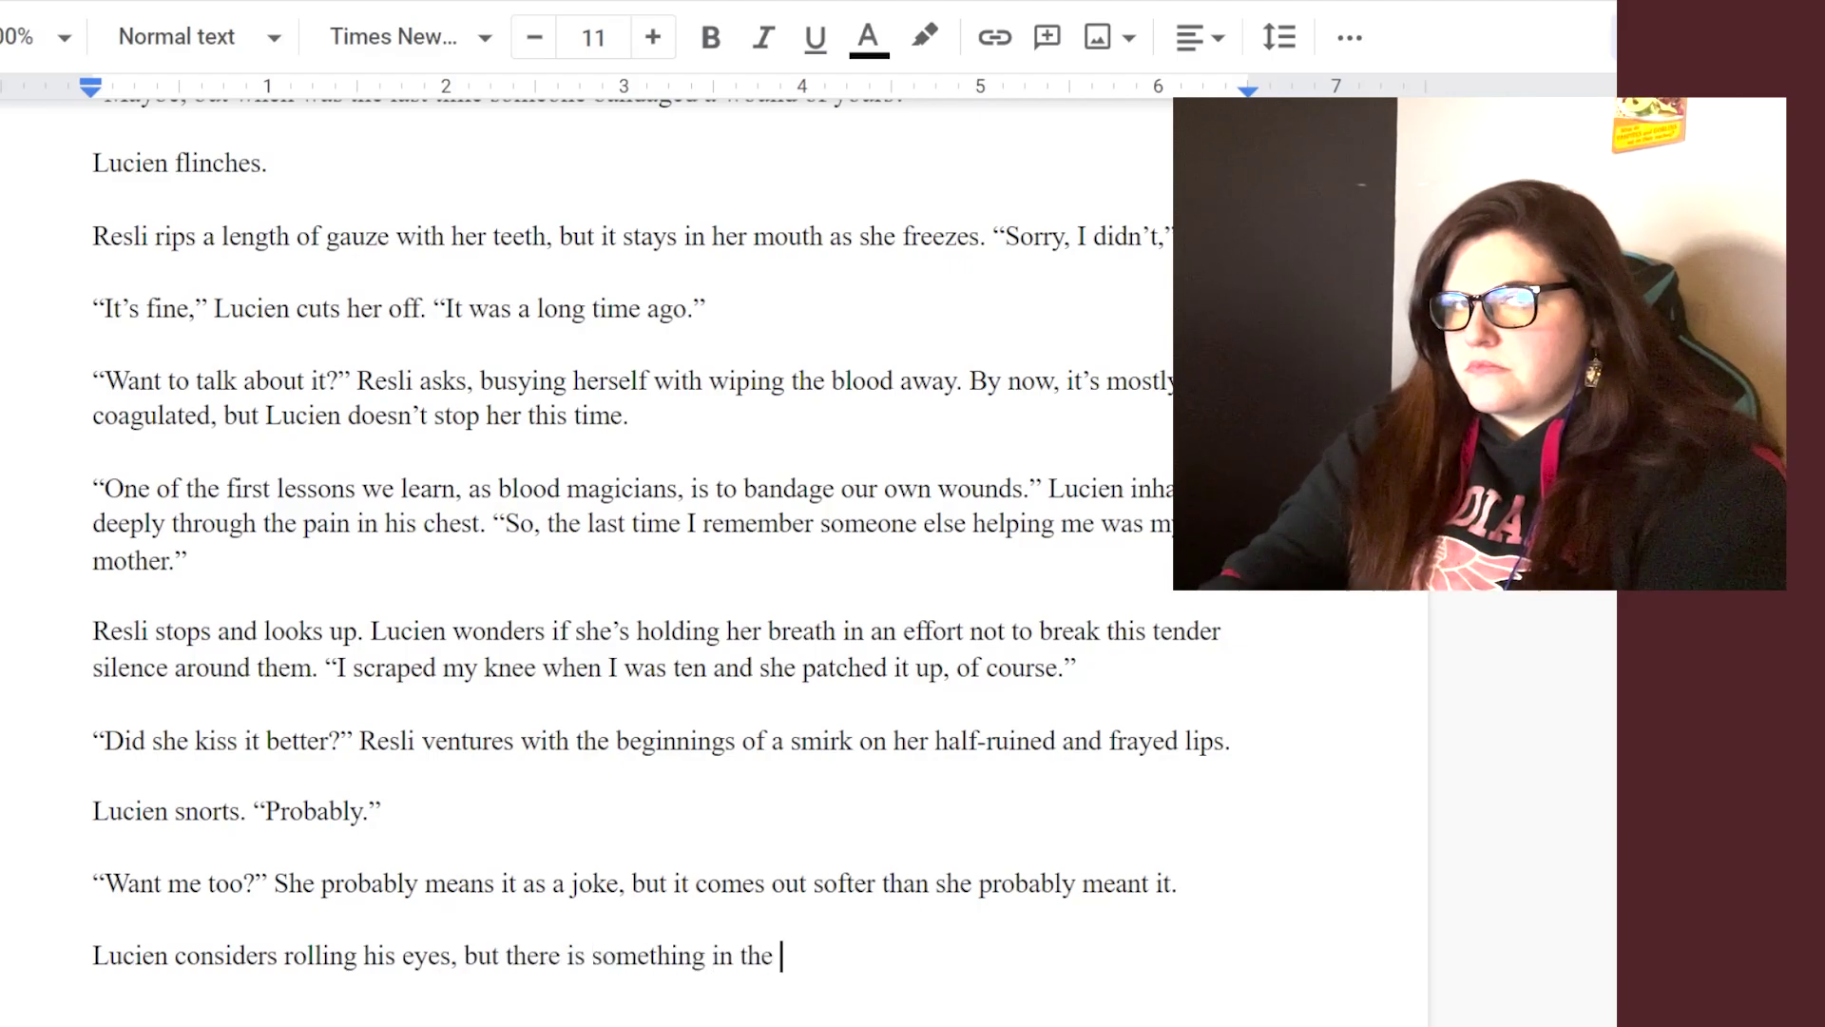
type("rasp of her voic")
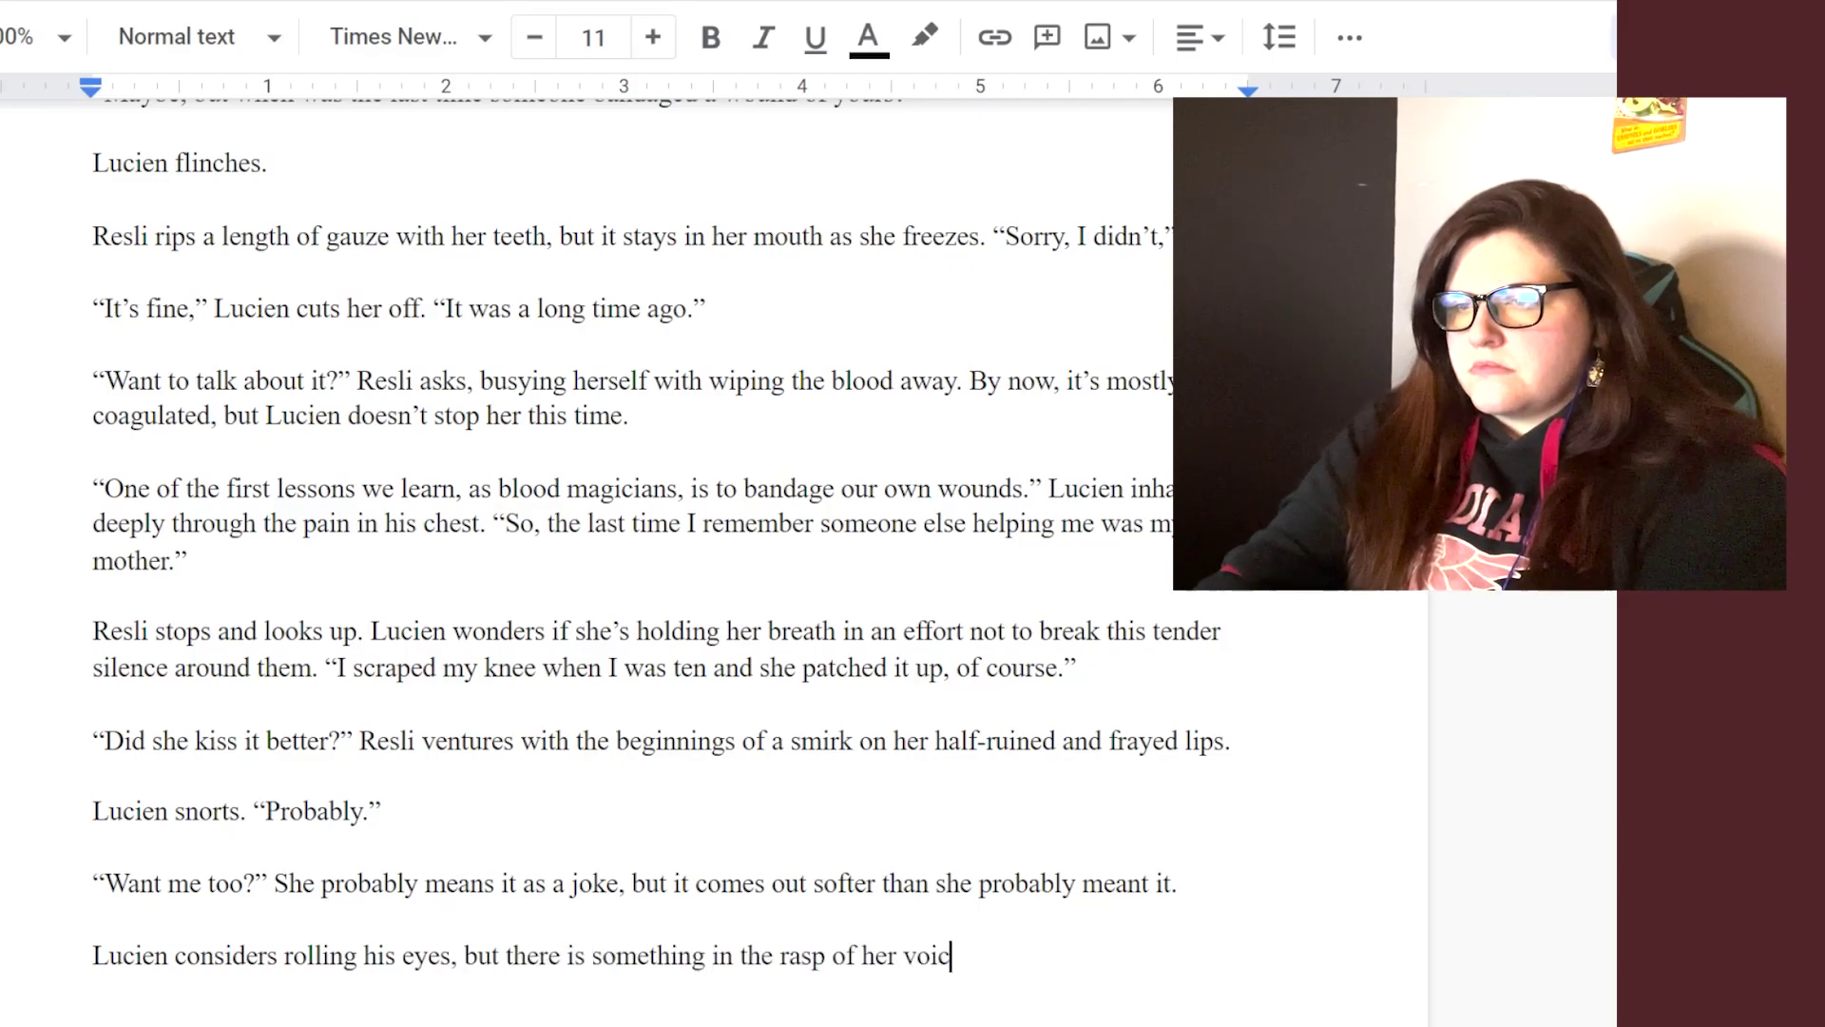
type("e that stops him. It melts p")
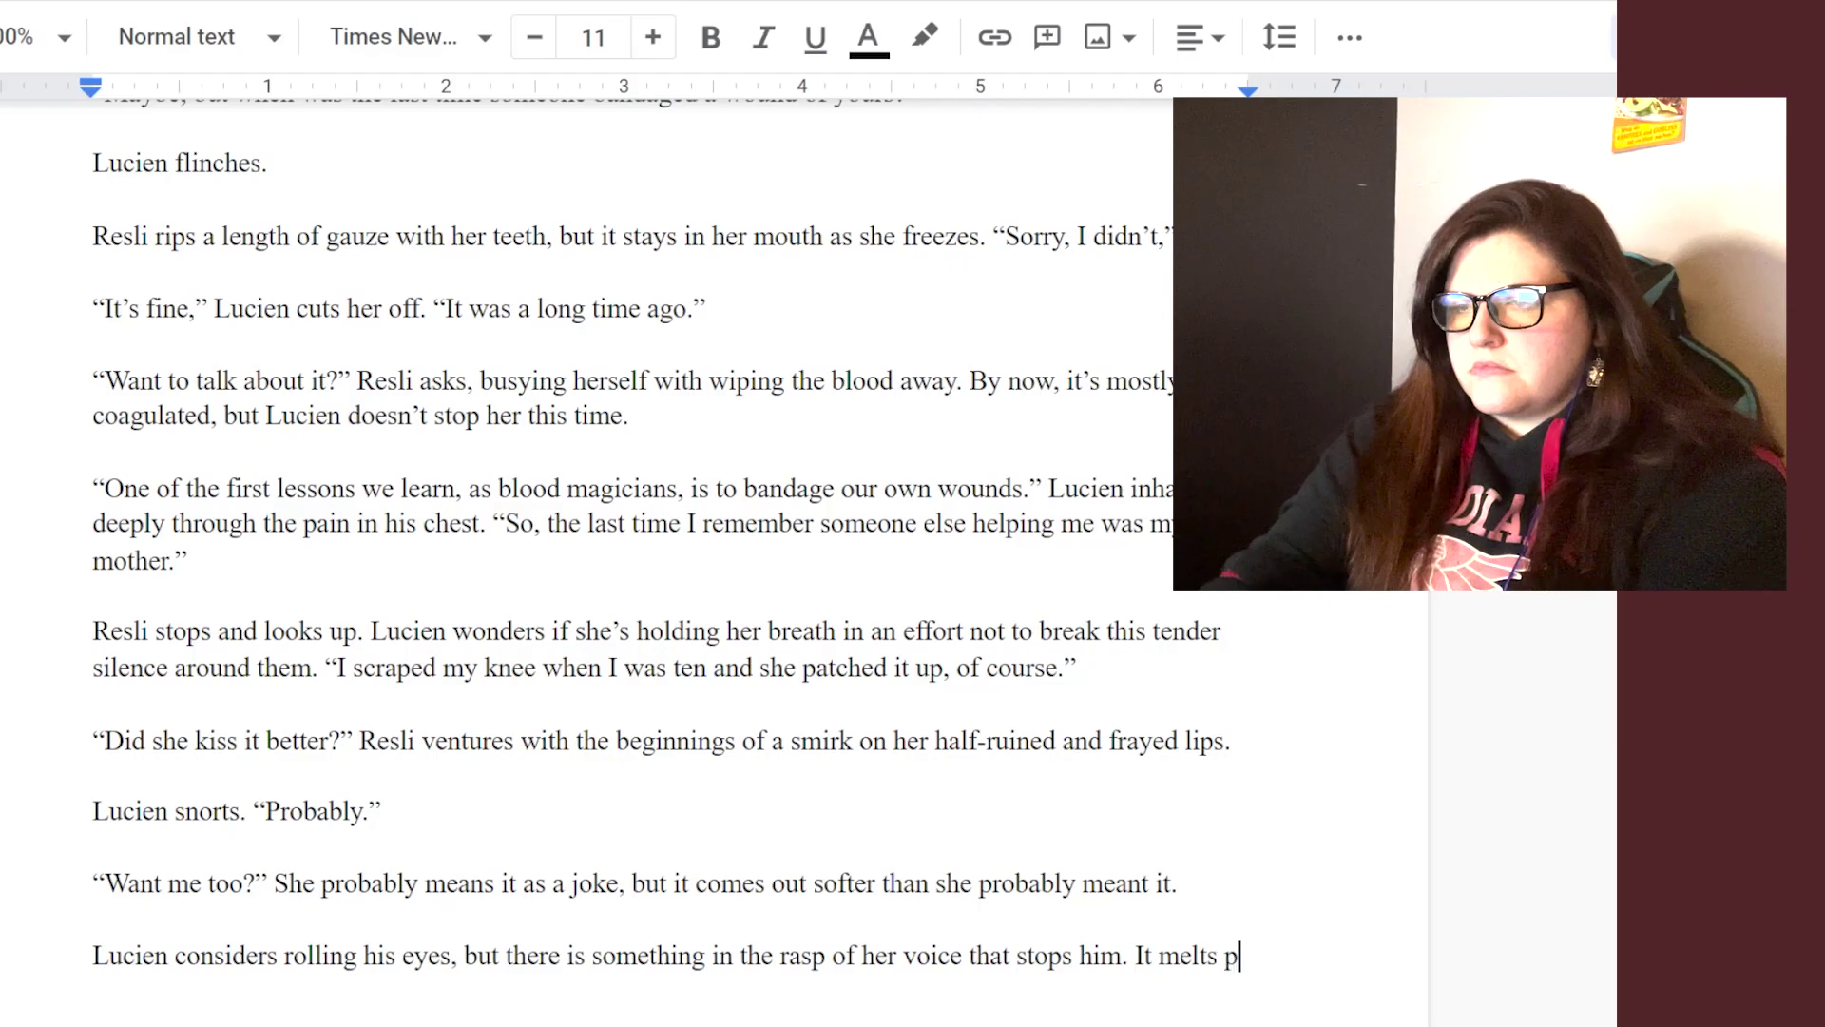
type("art of the cage of ice he's built around his heart. \"")
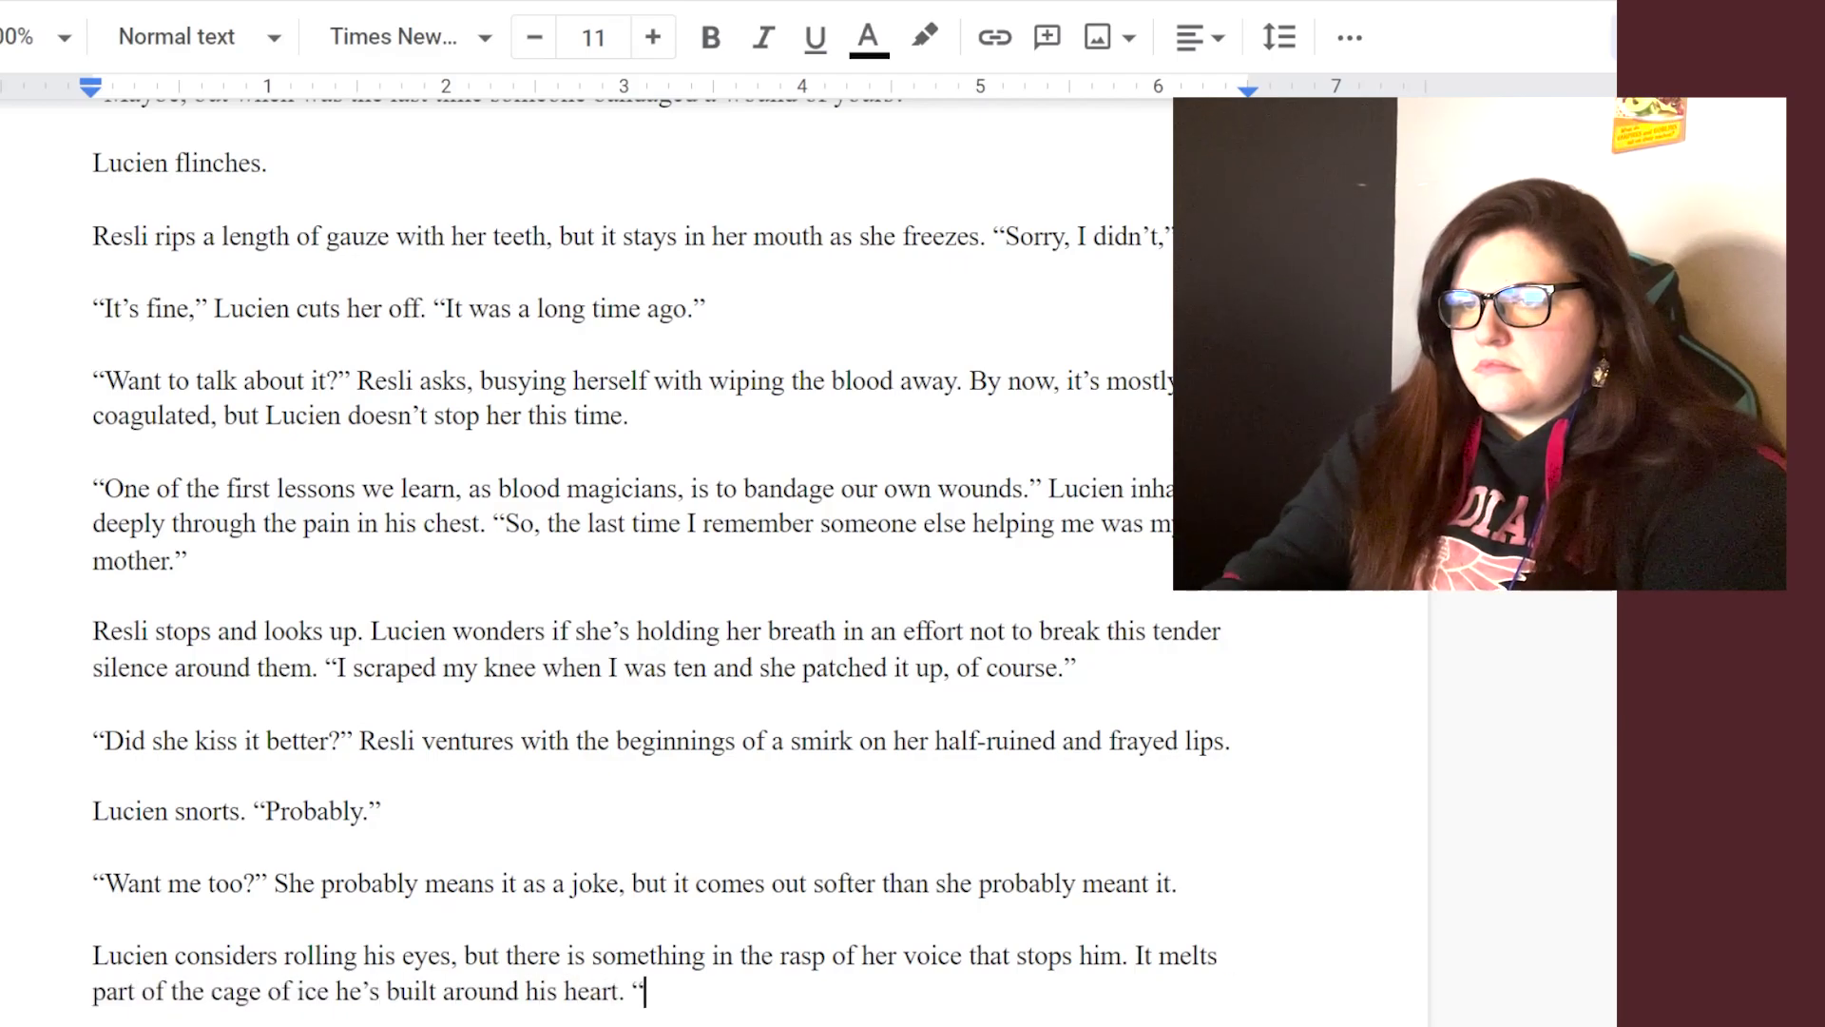
type("No.\" He decides, hating how thick his voice is.")
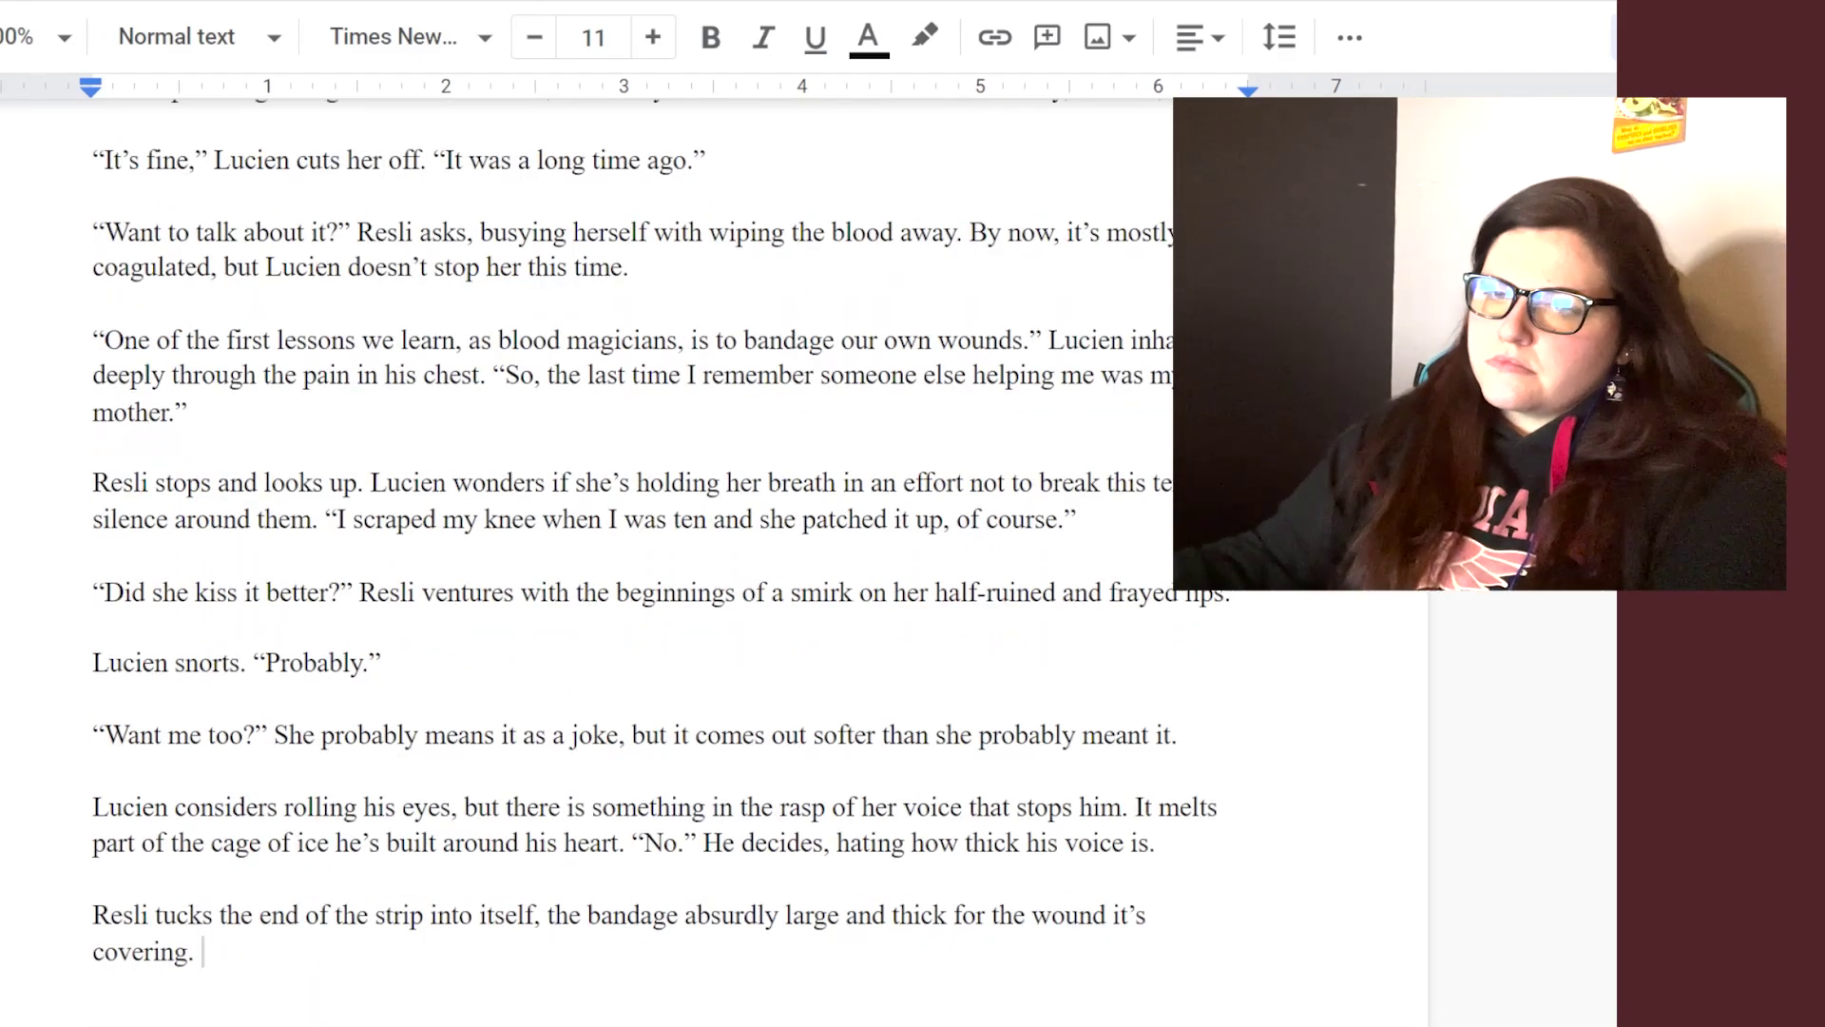
scroll(618, 570, "up", 3)
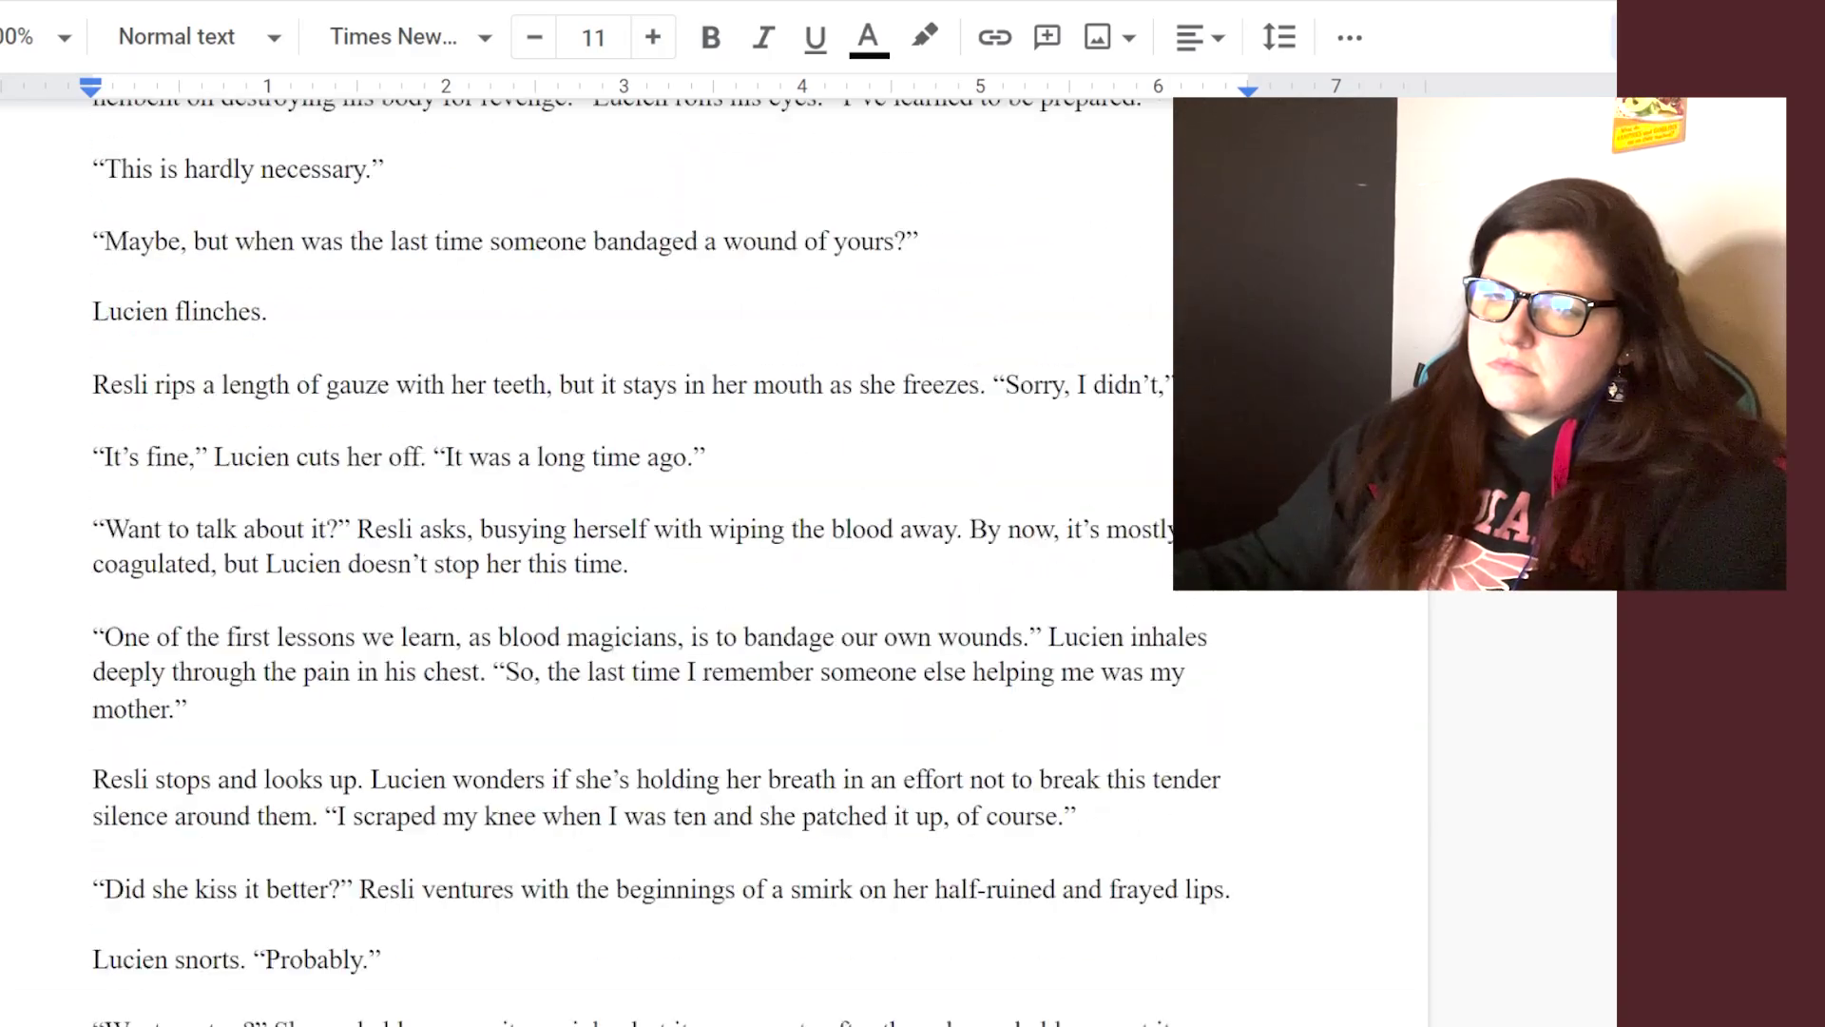
scroll(618, 571, "down", 5)
- Add Resli asking about his mother and Lucien's flat answer “They hanged her for treason.”
type("“What")
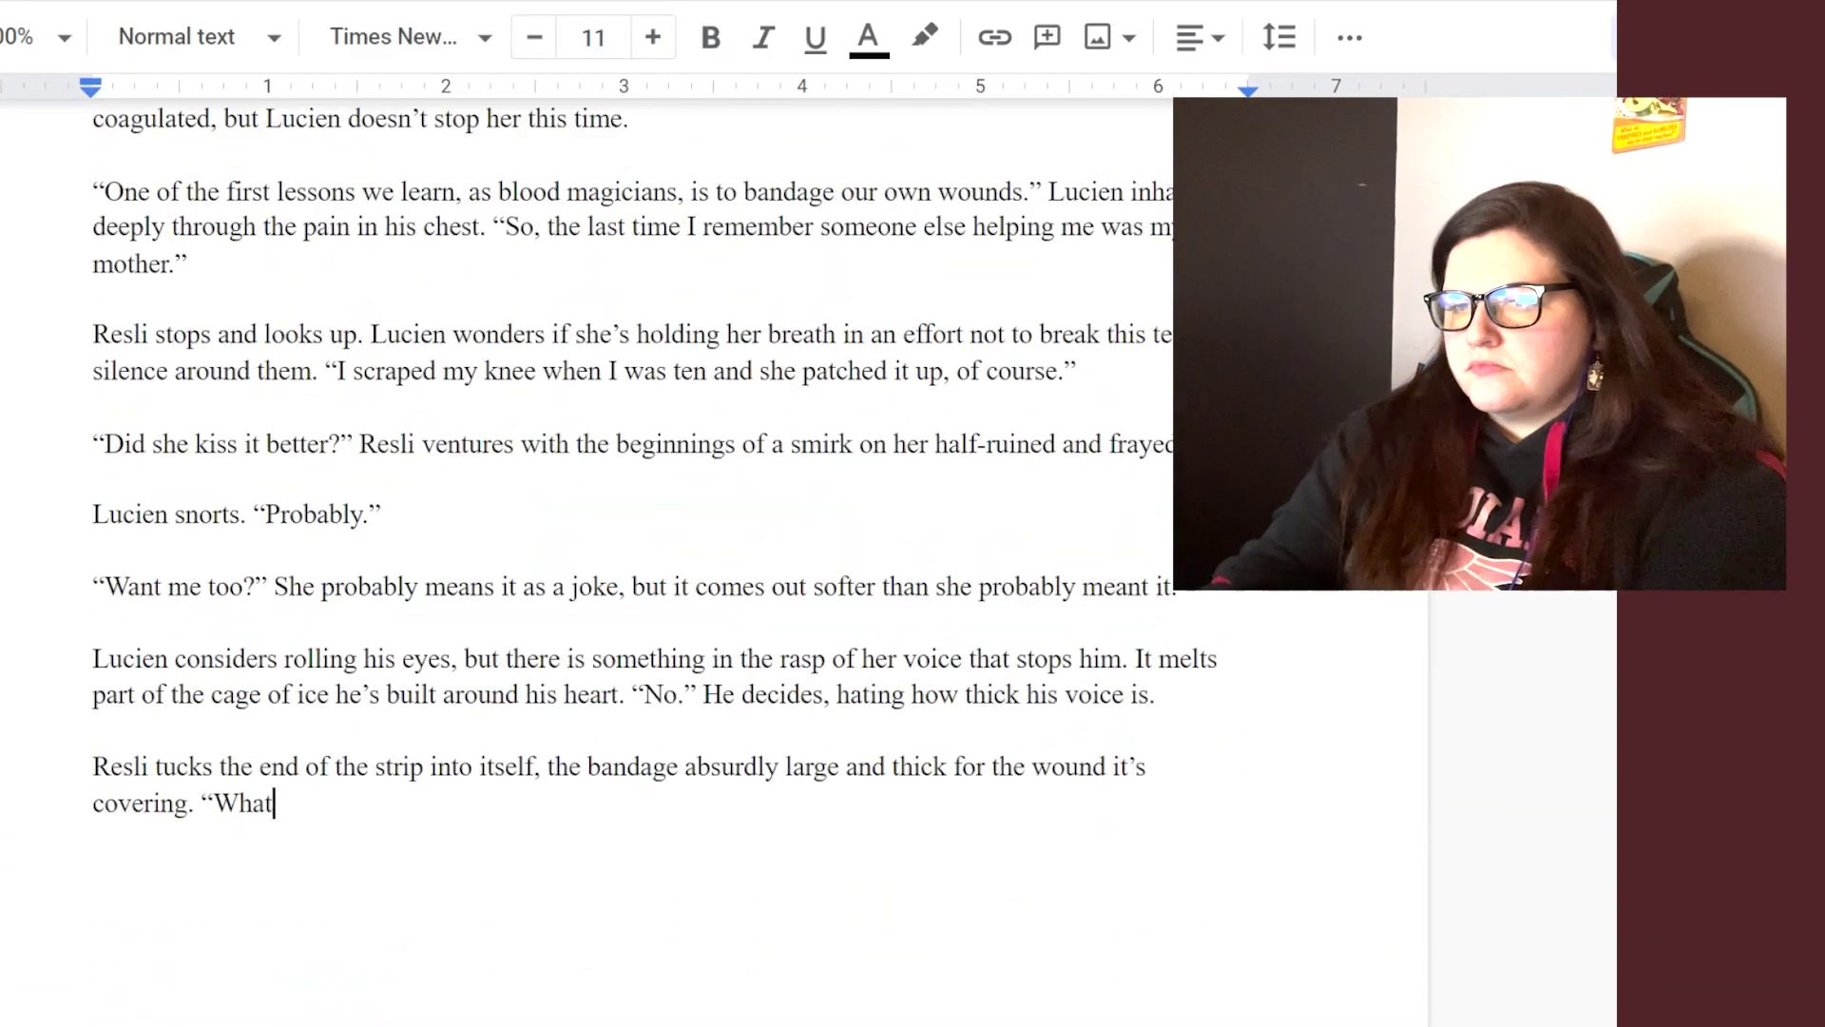
type(" happened to your mother?” She")
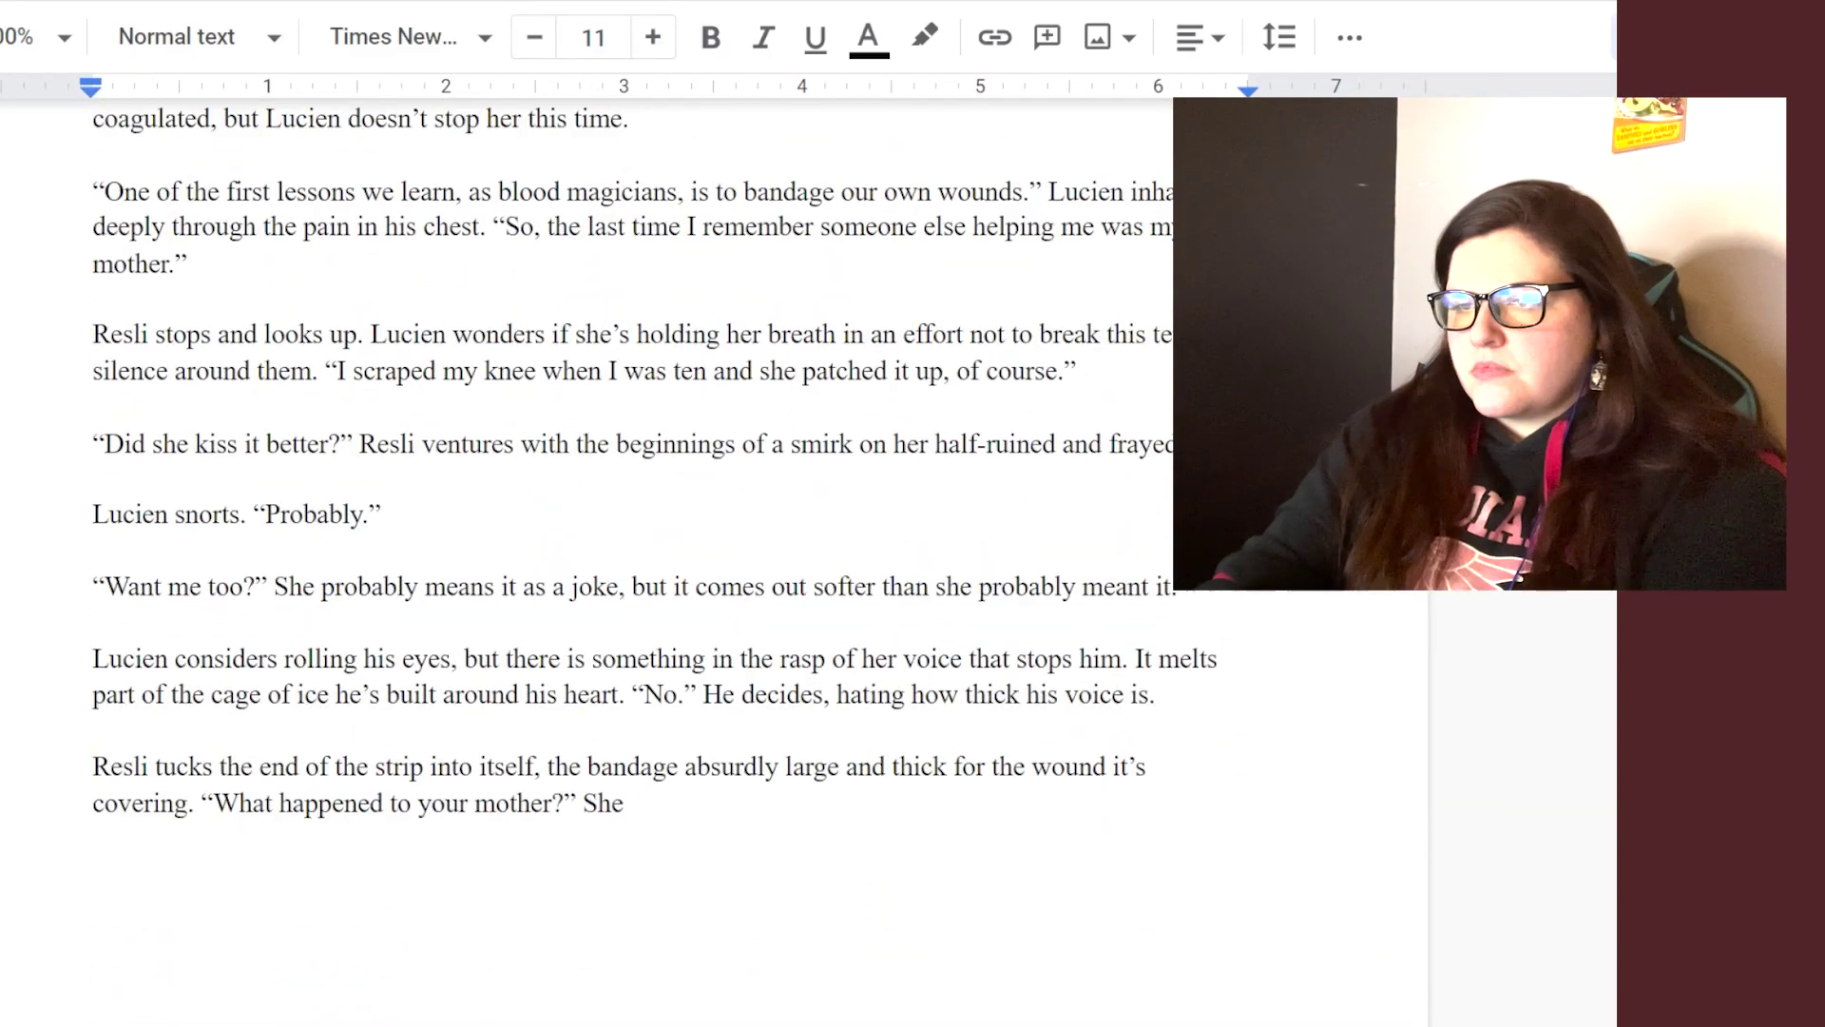
type(" fiddles with the remaining gauze, but she keeps her ")
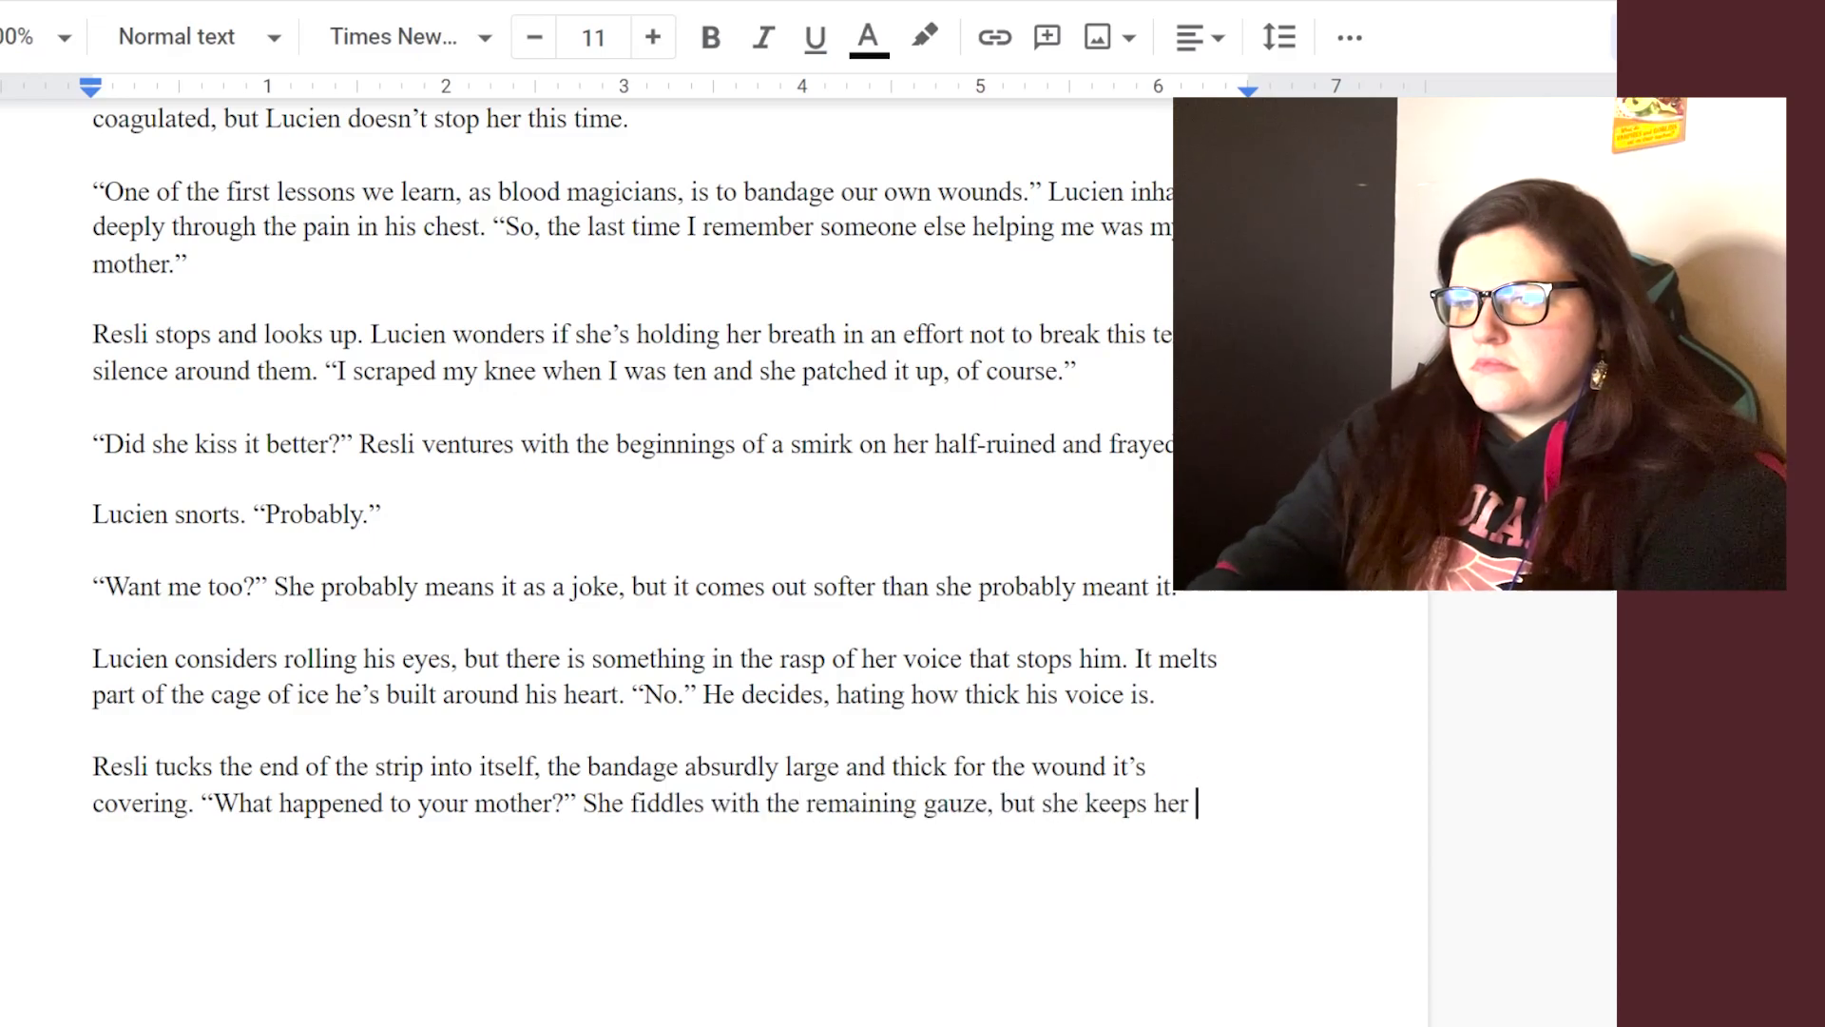
type("eyes on him.")
key("Return")
key("Return")
type("“")
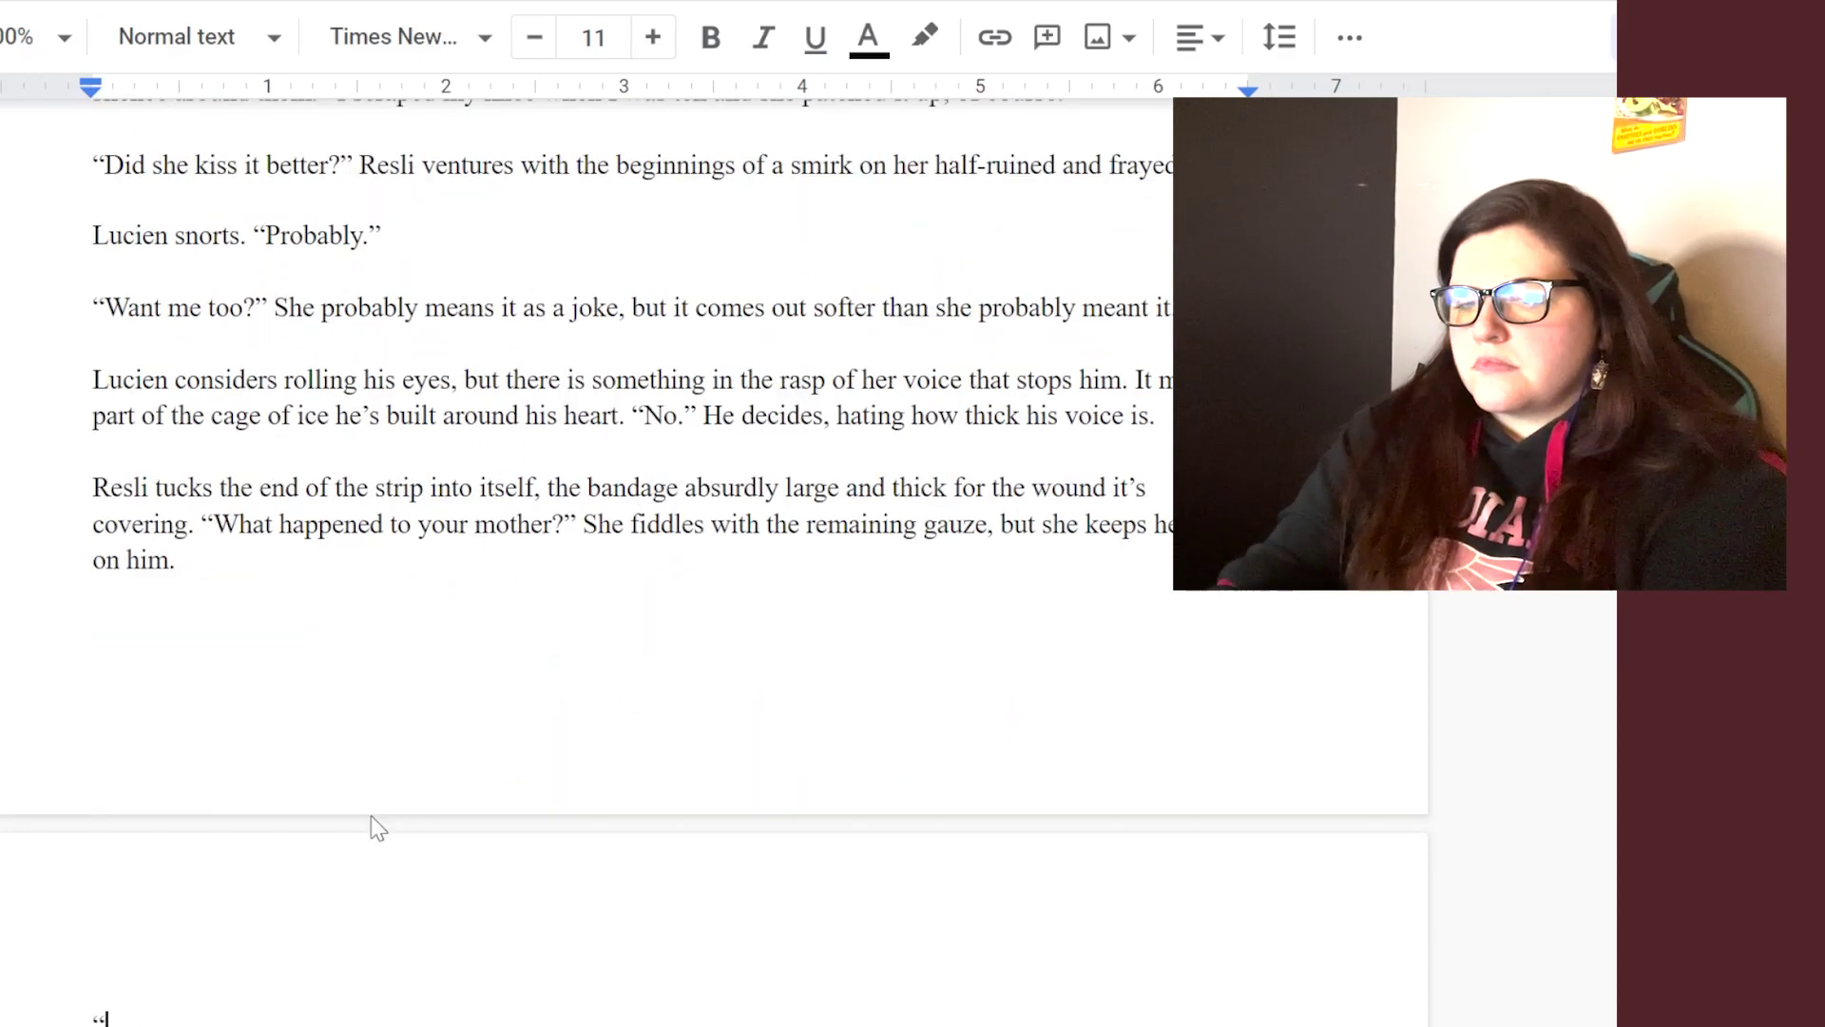
type("They hanged her for treason")
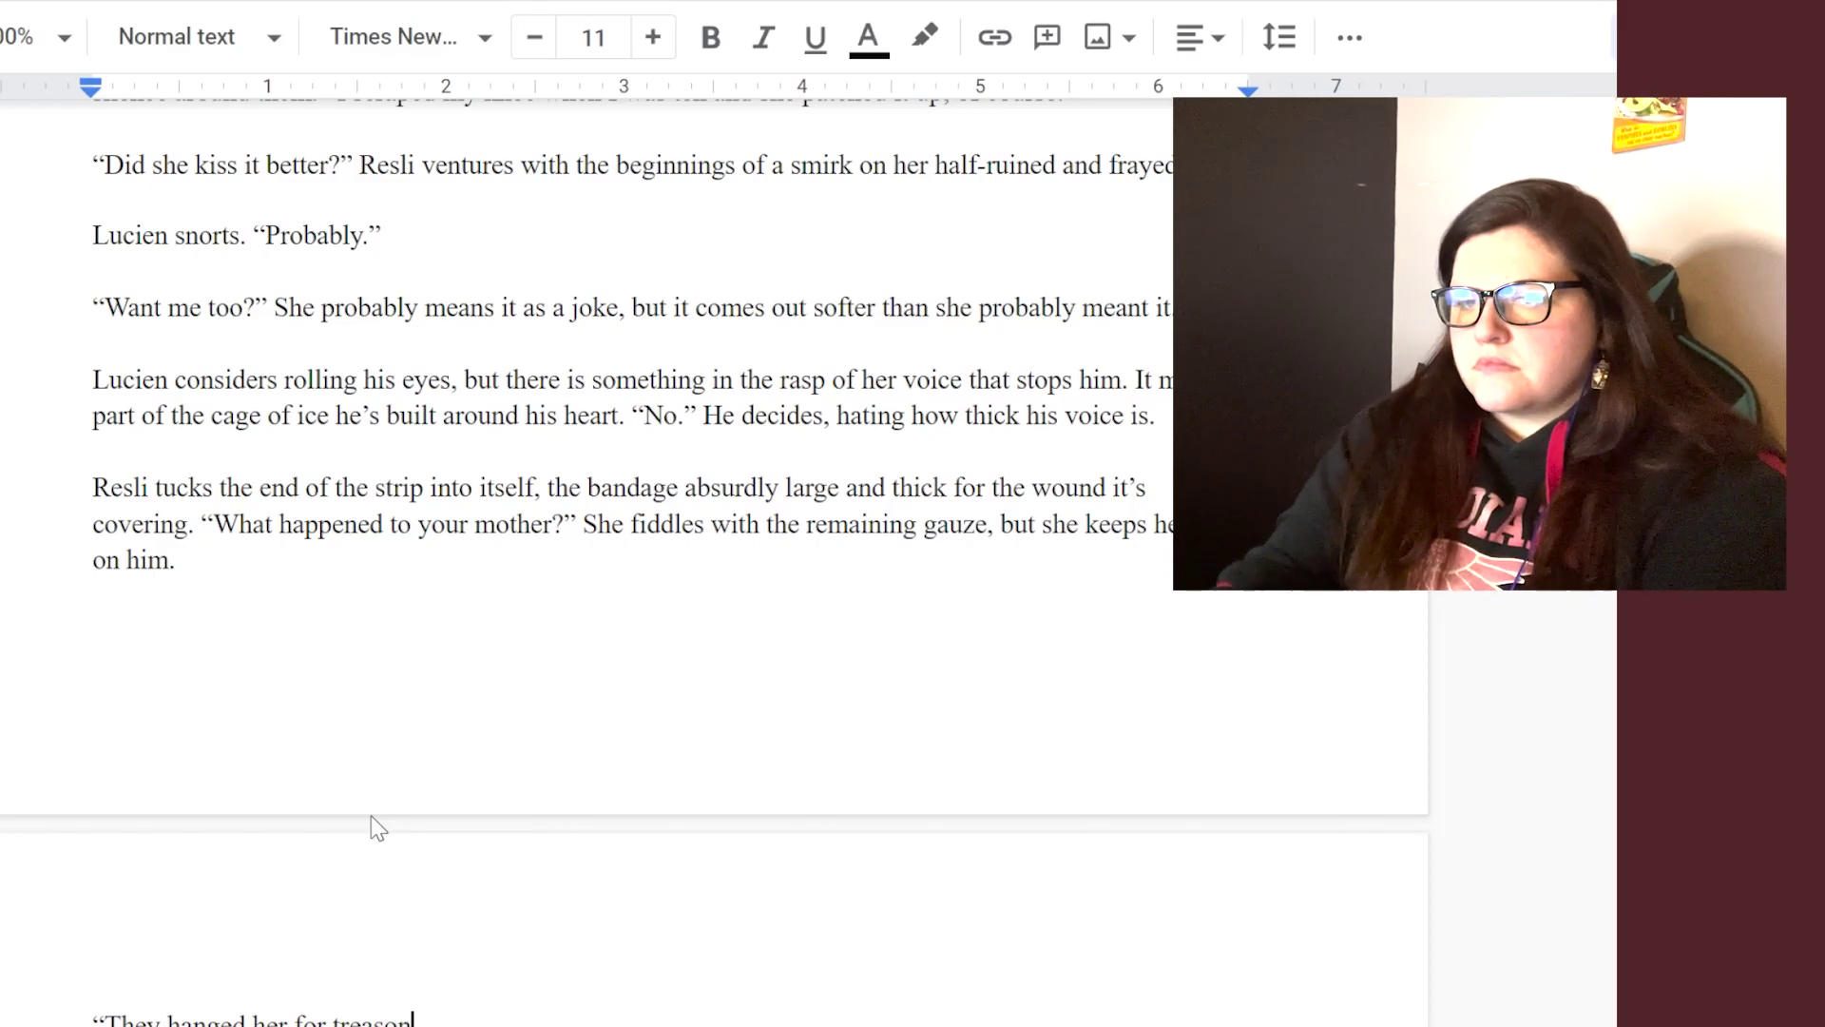
type(".” Lucien")
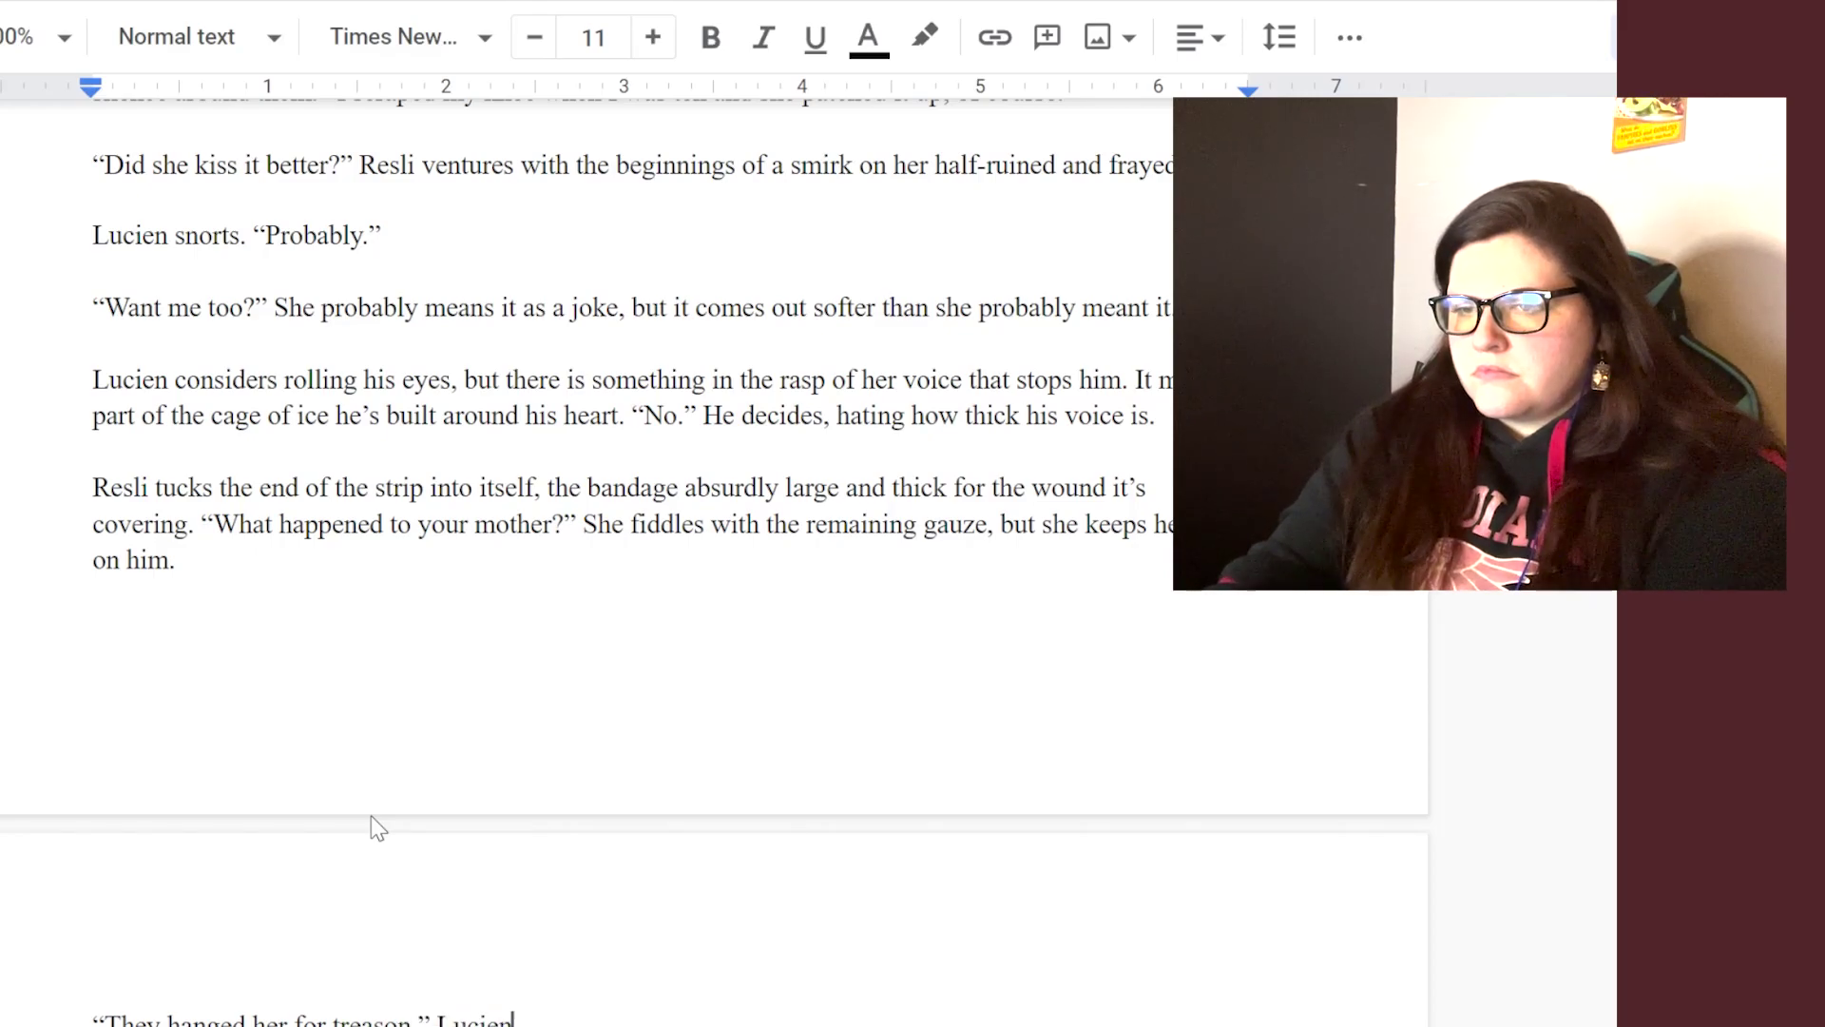
key("BackSpace")
key("BackSpace")
key("BackSpace")
key("BackSpace")
key("BackSpace")
key("BackSpace")
type("he says, his voice going flat")
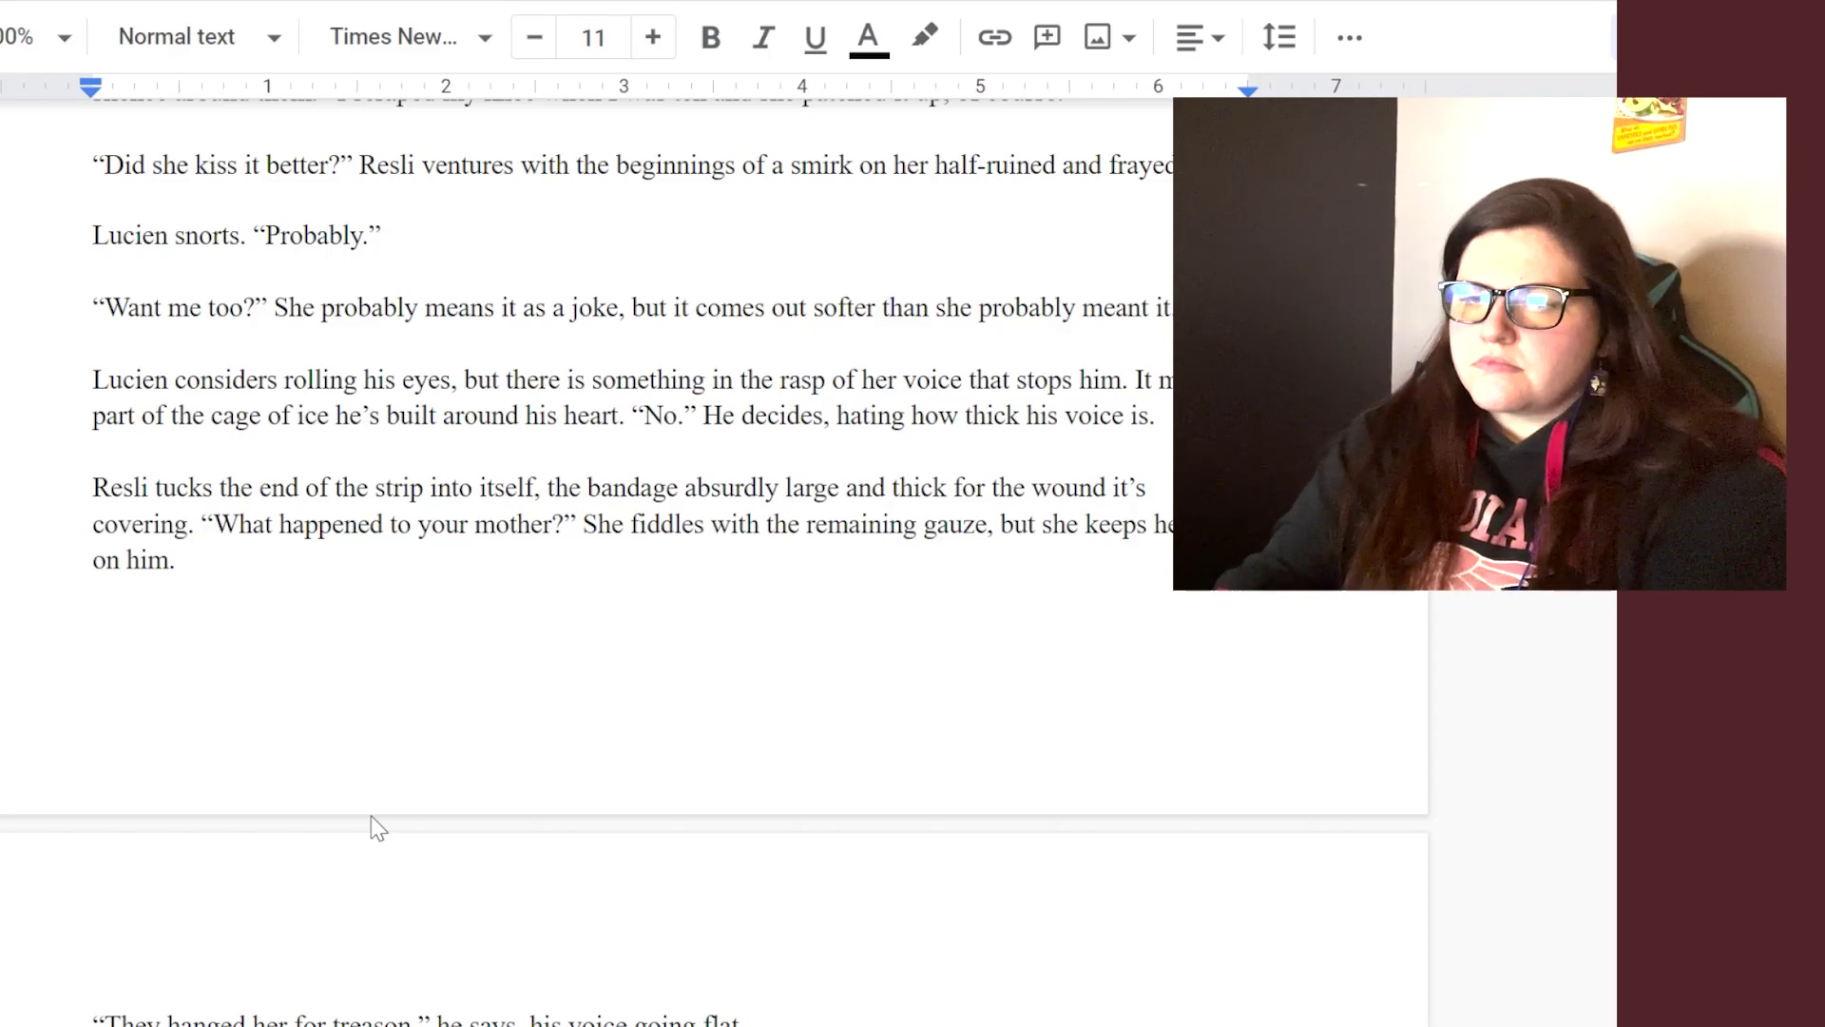
scroll(371, 816, "down", 5)
scroll(371, 816, "up", 2)
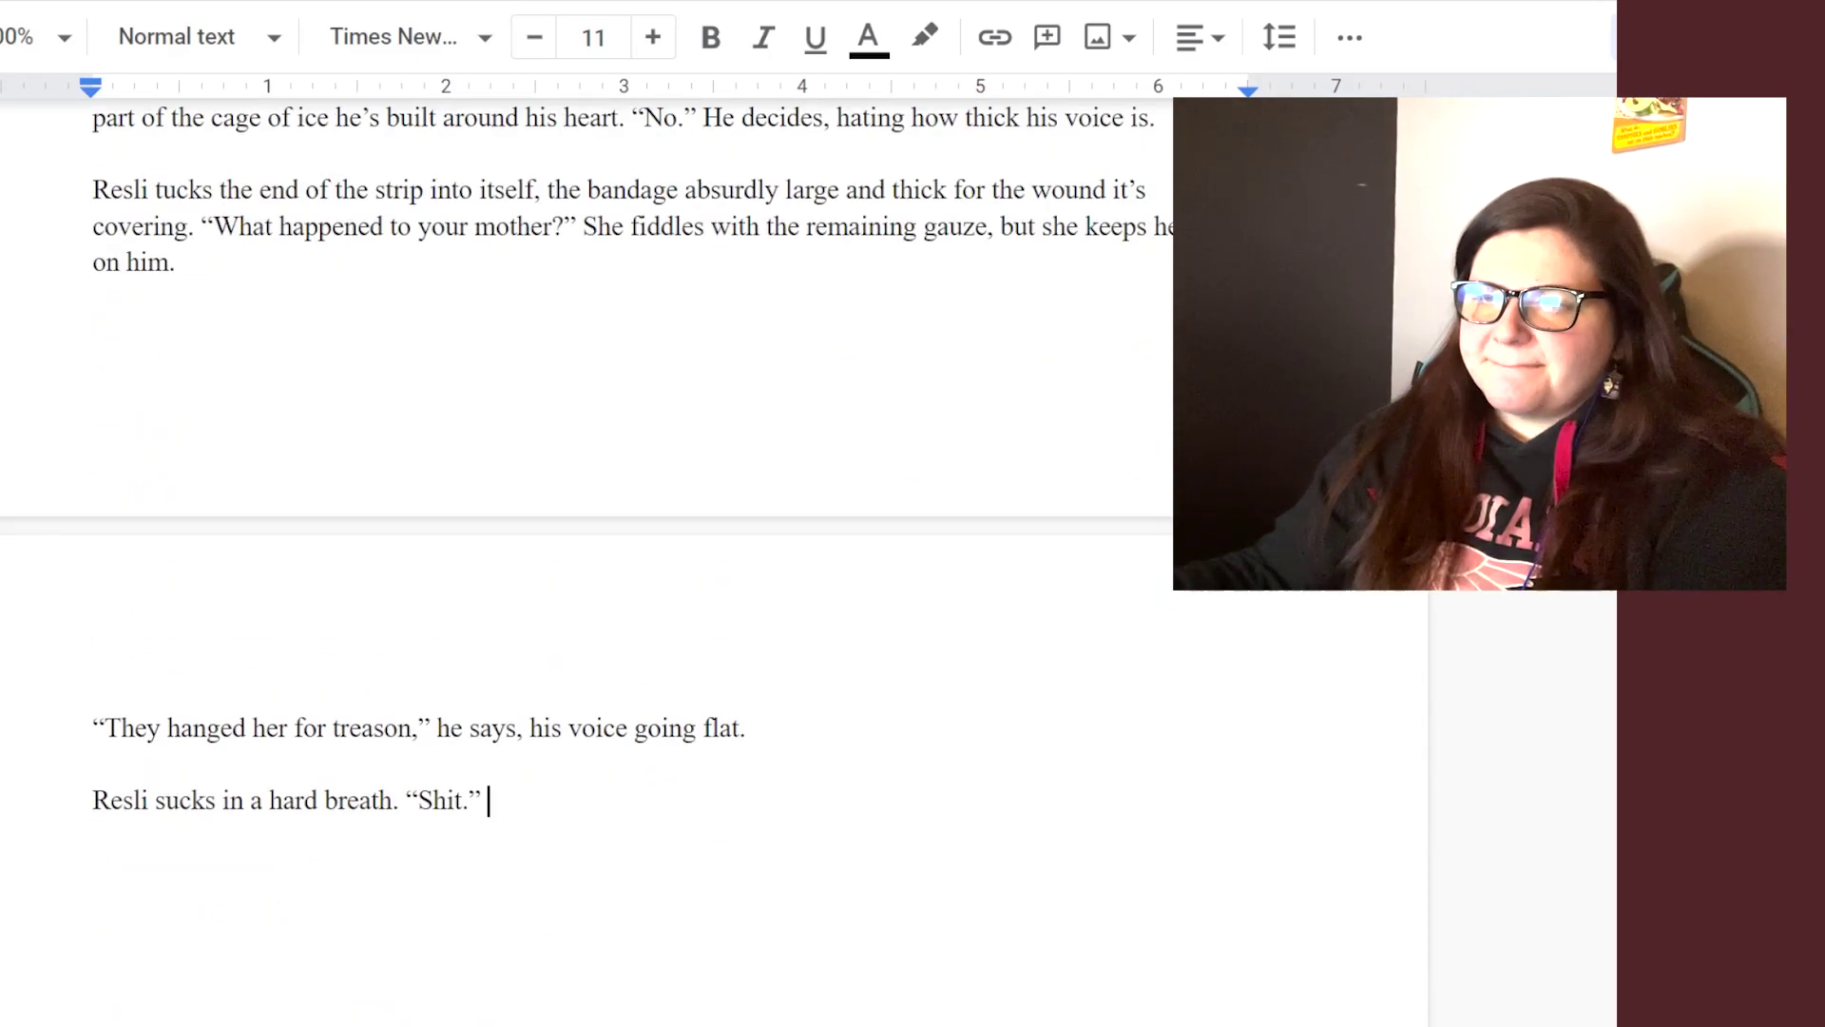
type("flat. The ice may be fractur")
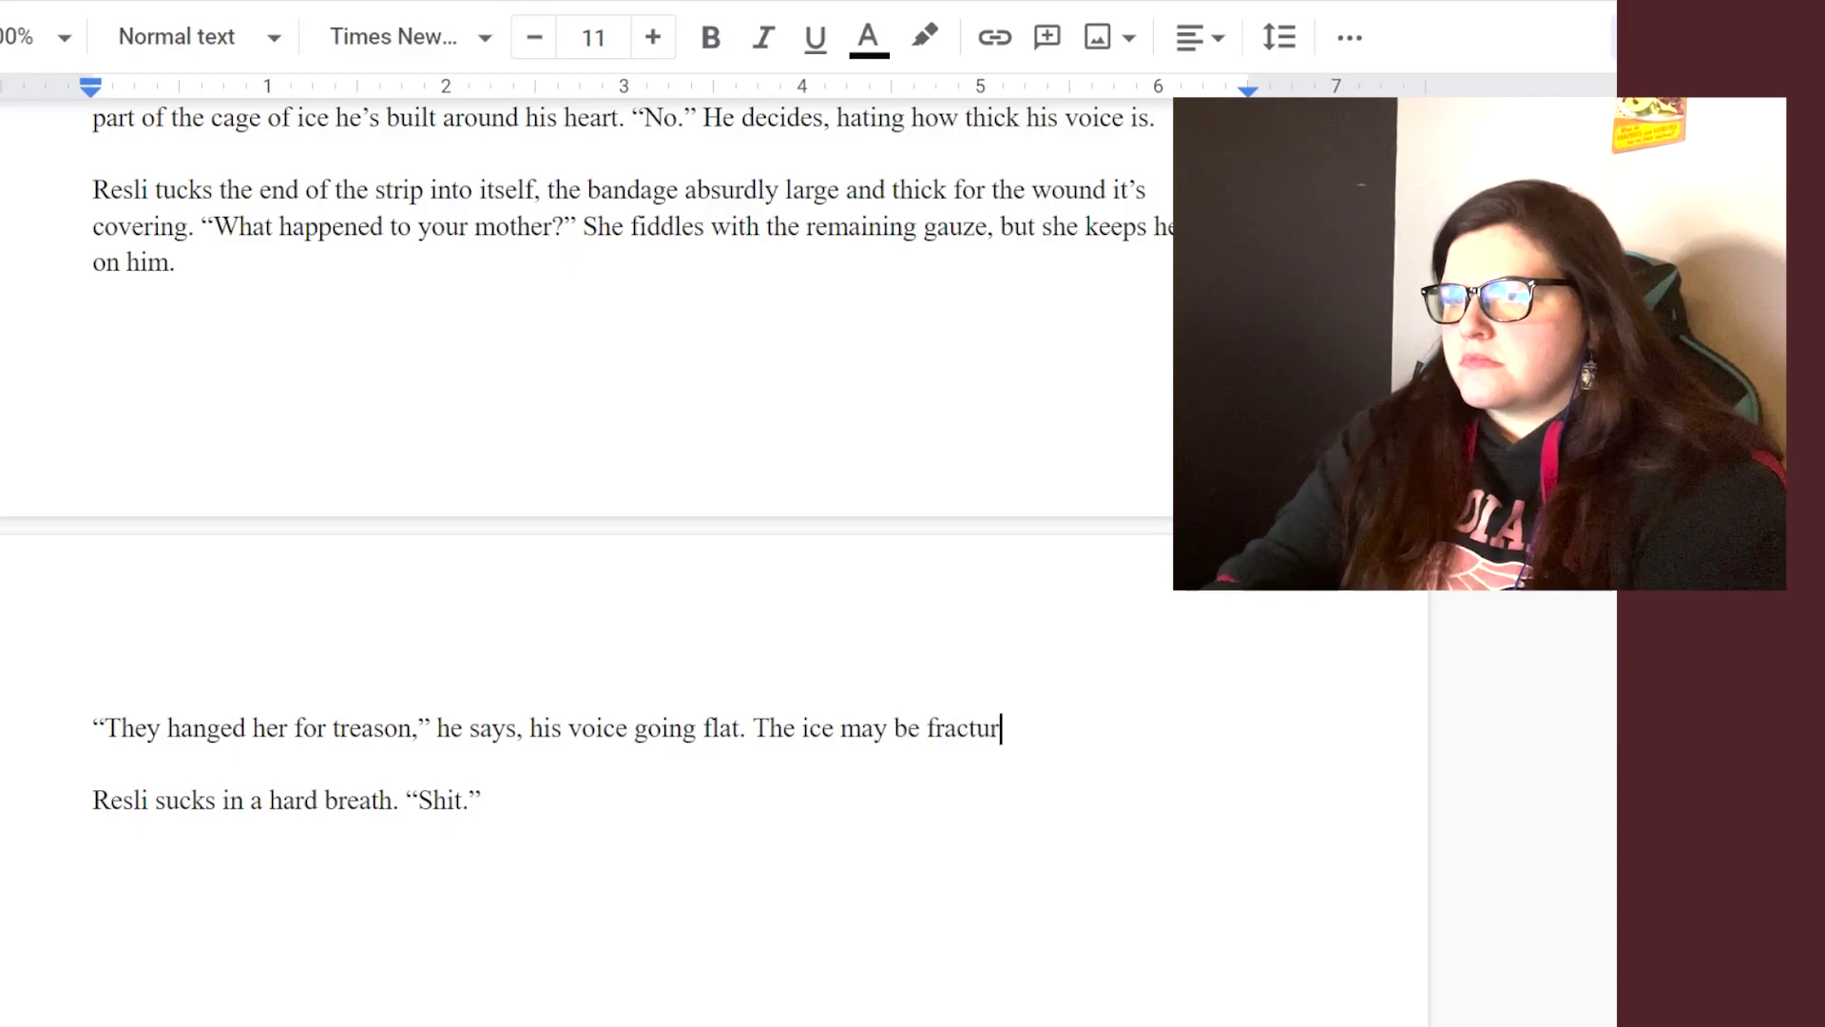
type("ed by Resli, but it holds strong in the face of the s")
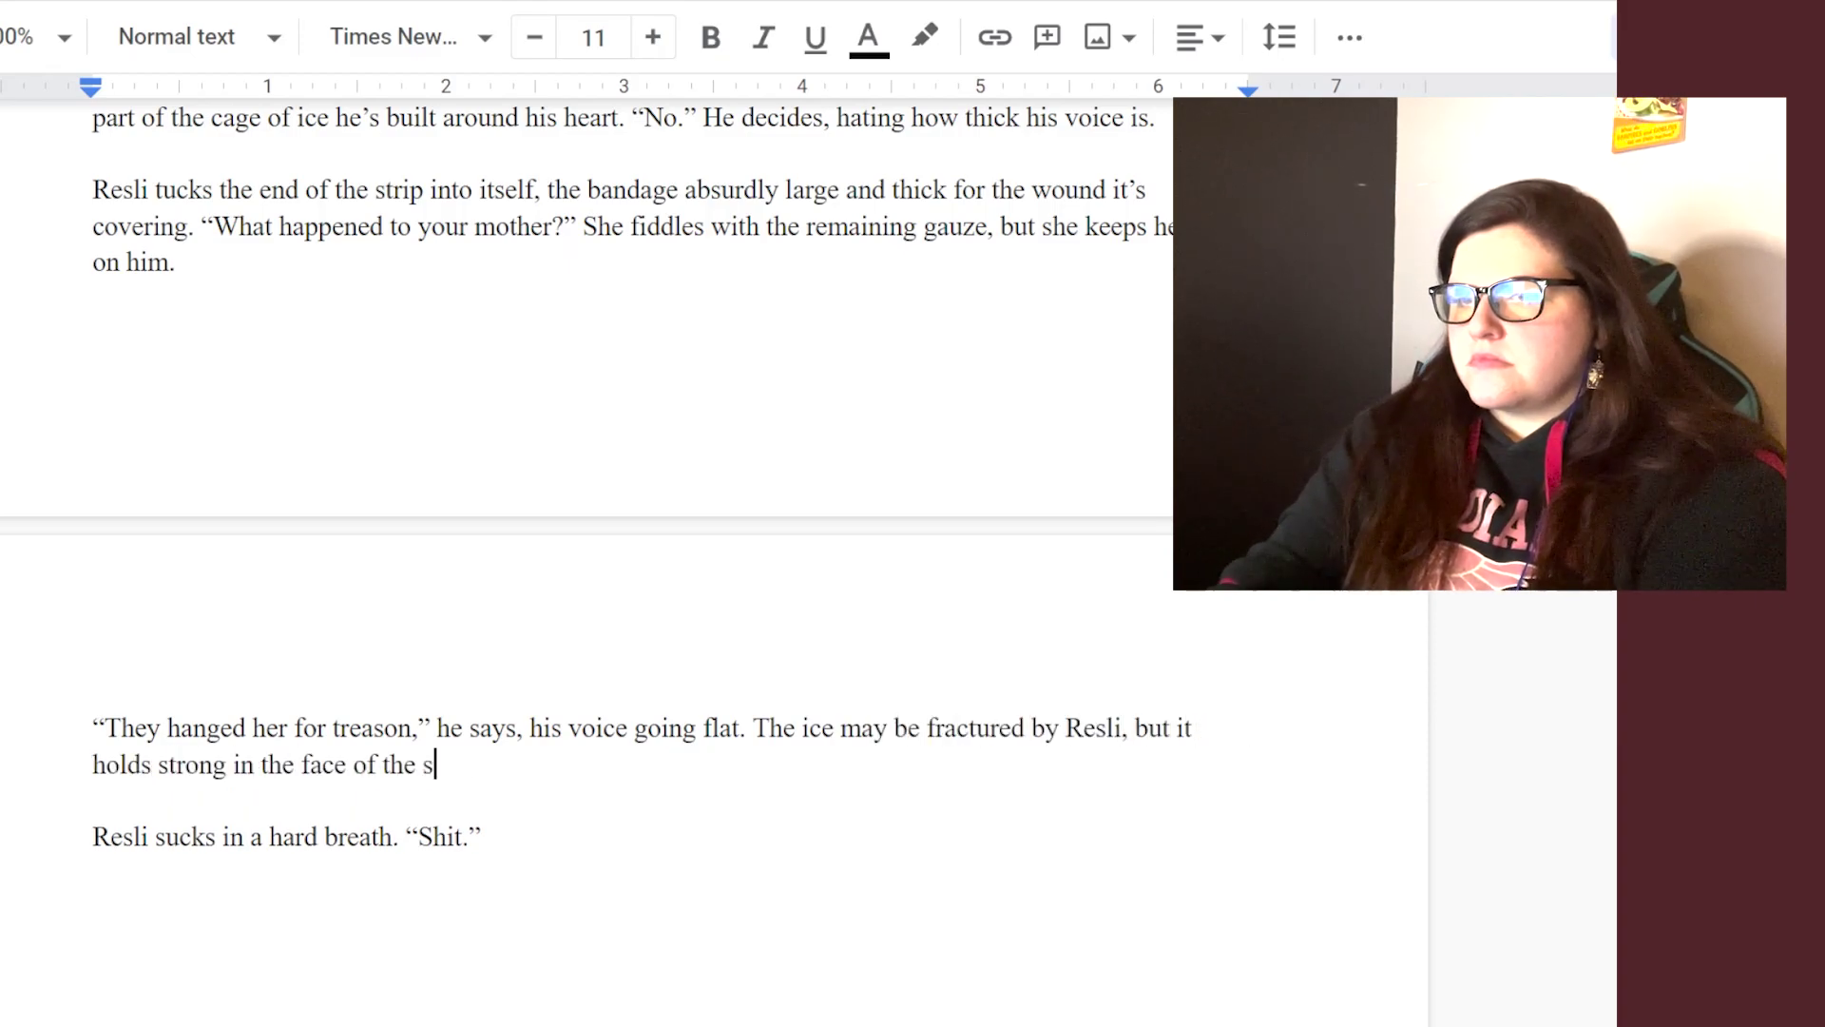
type("well of decade-old grief. He's learned better")
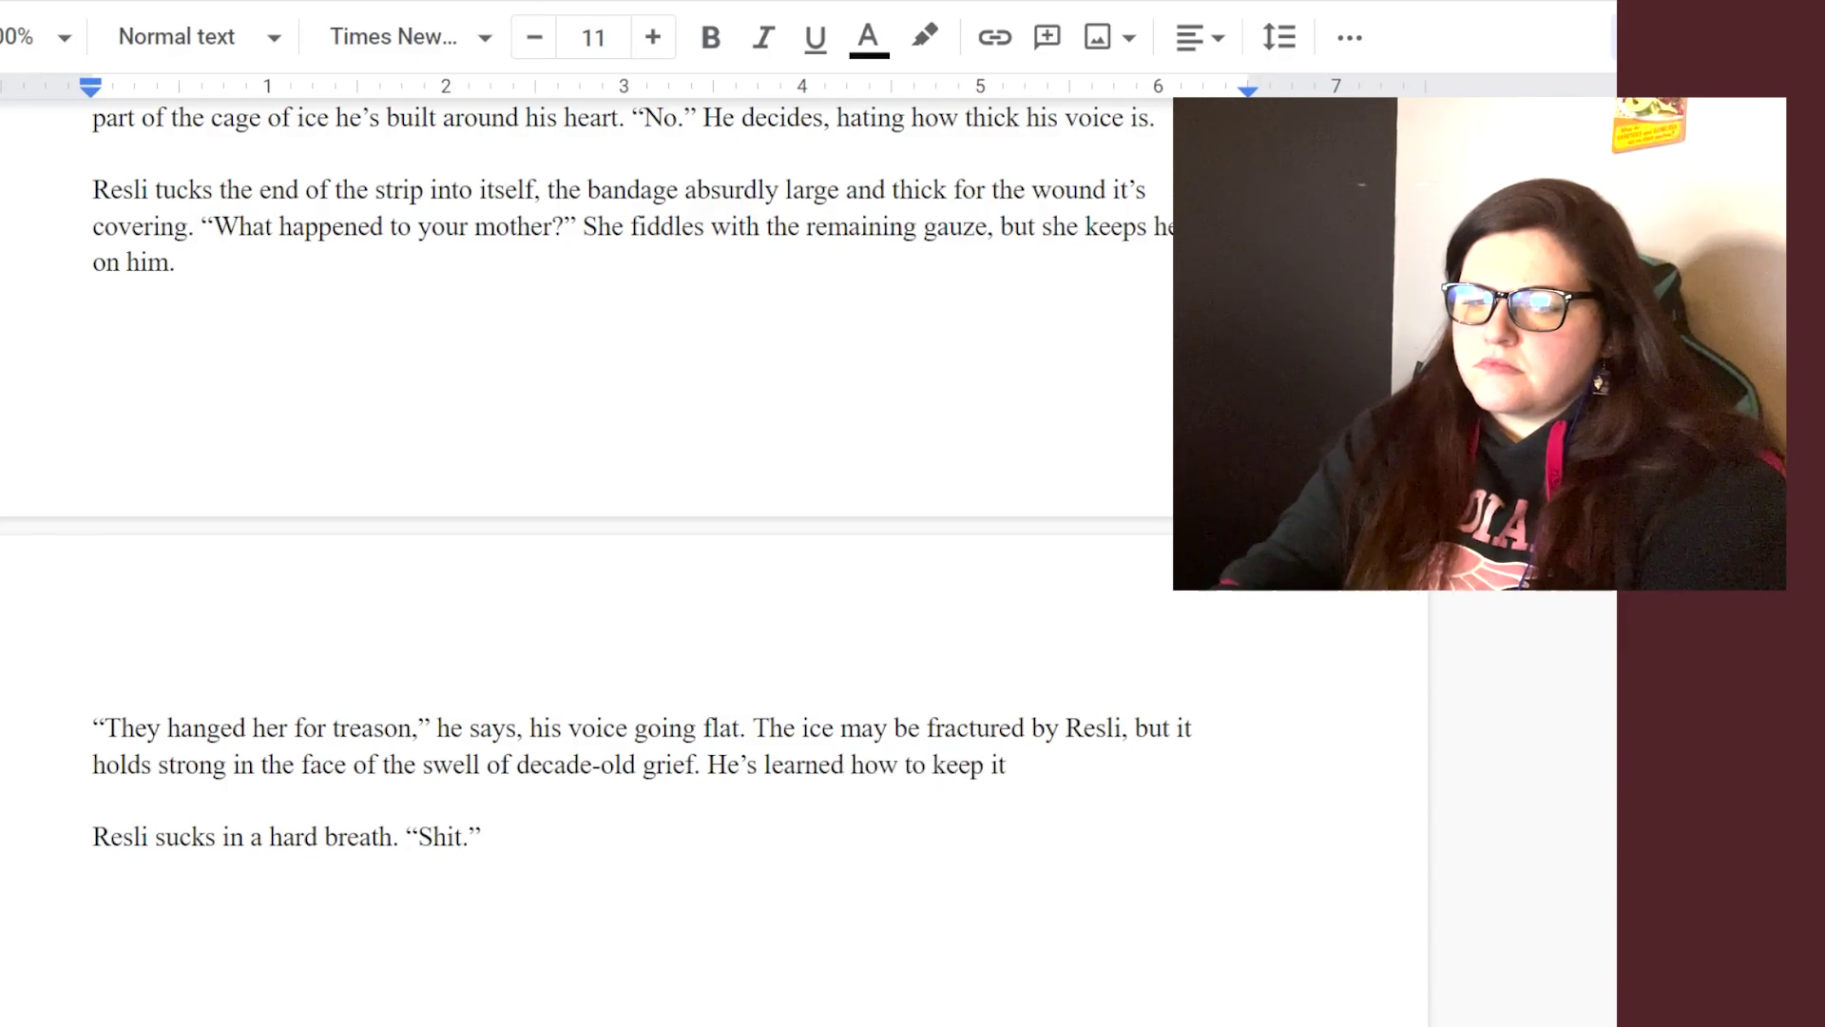
type(" drowned beneath the surface, lurking under")
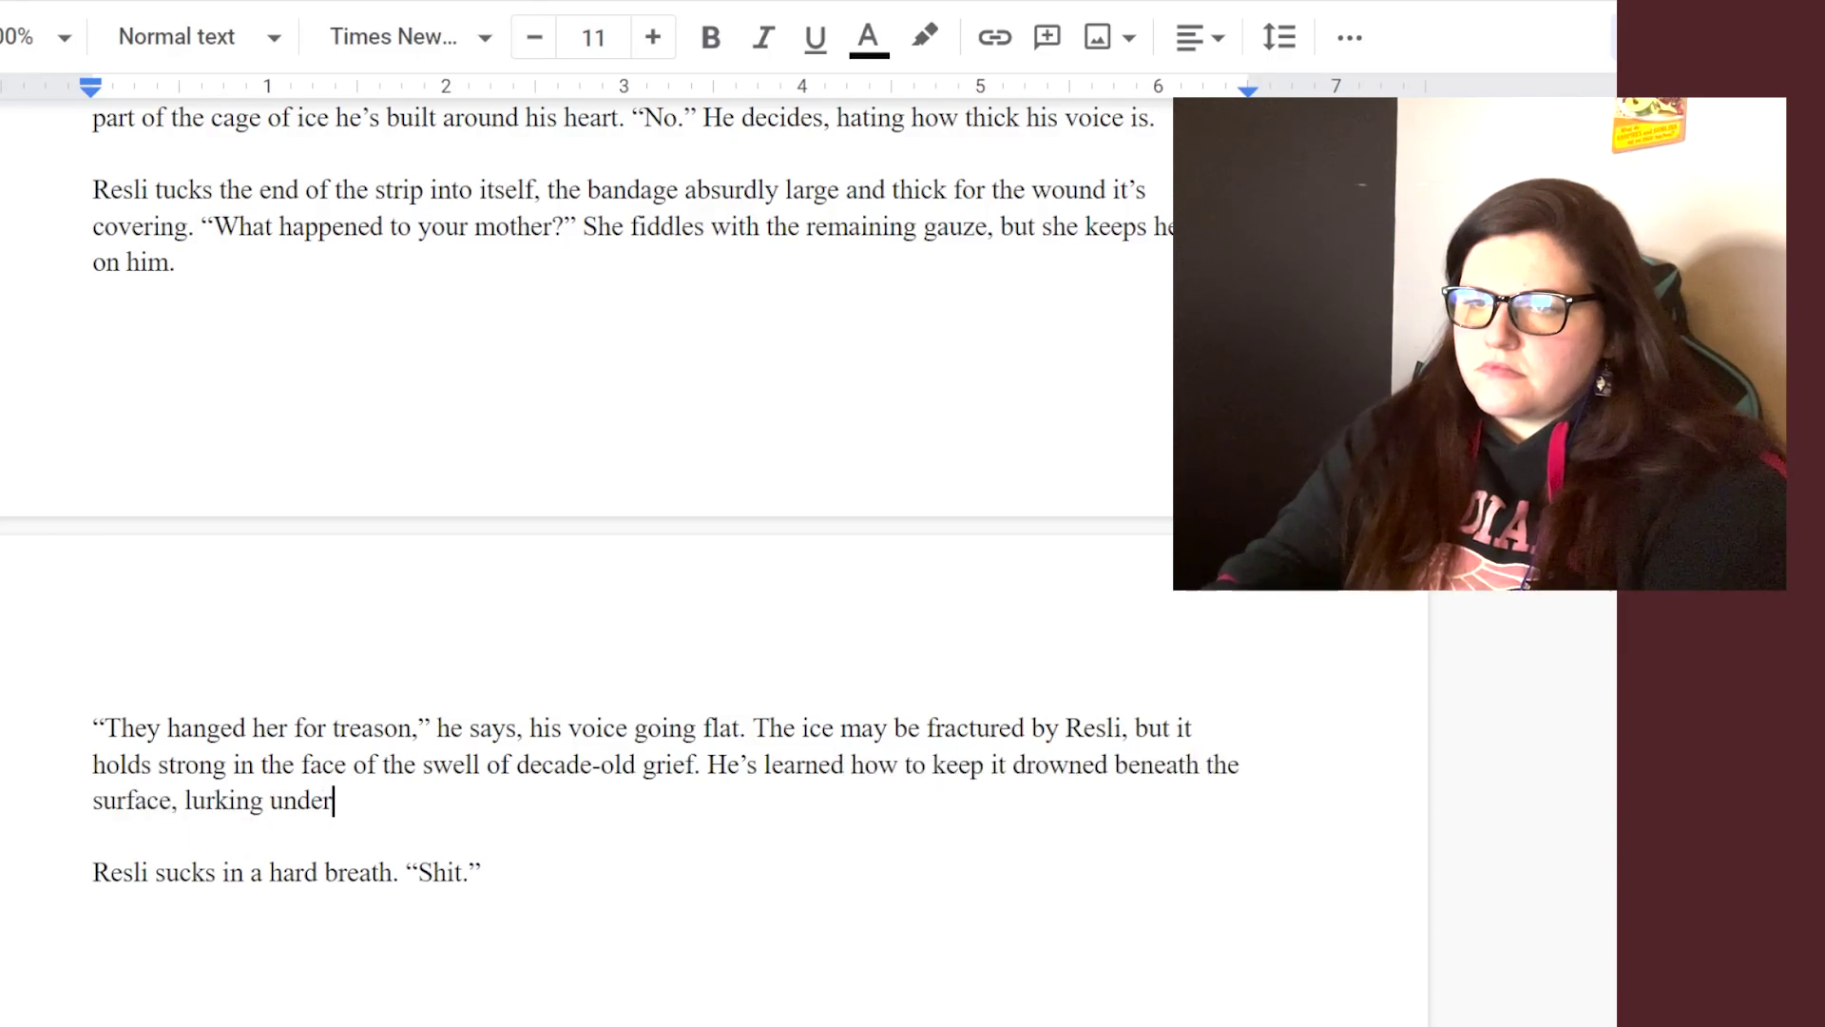
type(" the exterior,")
key("BackSpace")
key("BackSpace")
type(". Painful, but hidden.")
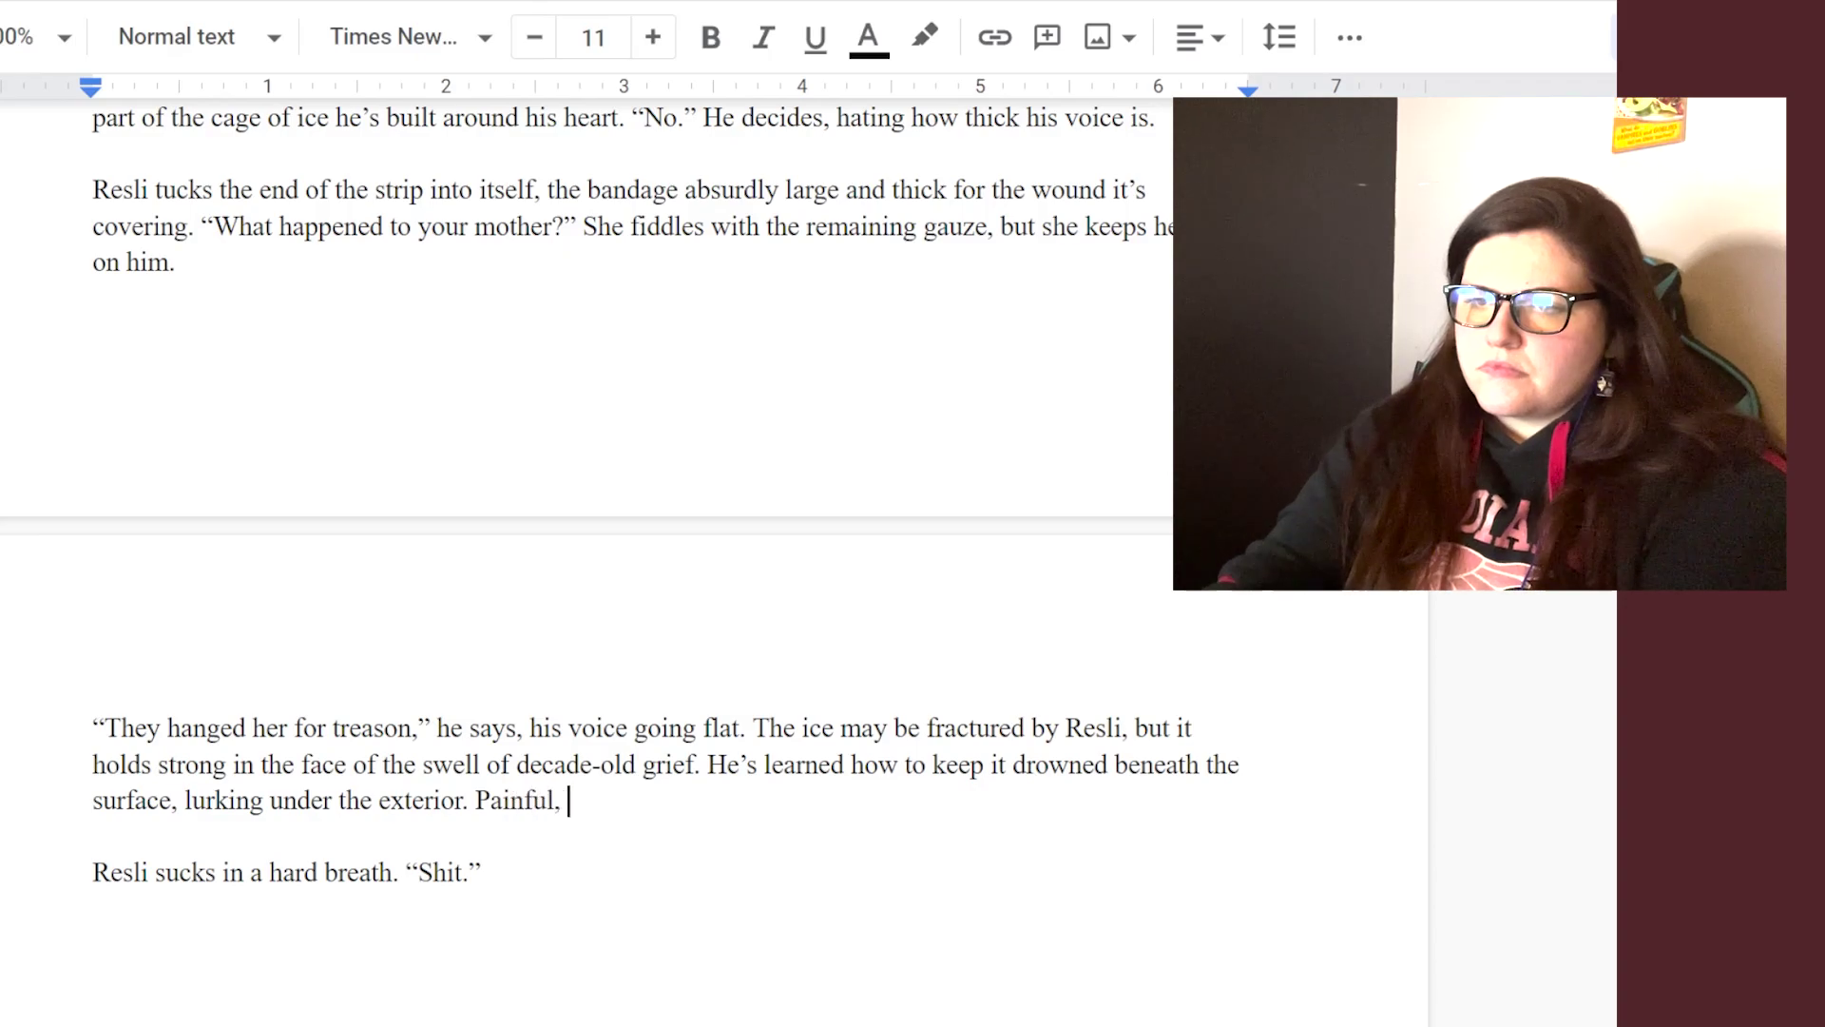
- Add Resli's “I'm sorry,” Lucien turning away, and Resli circling the table with her steel-capped cane
left_click(495, 871)
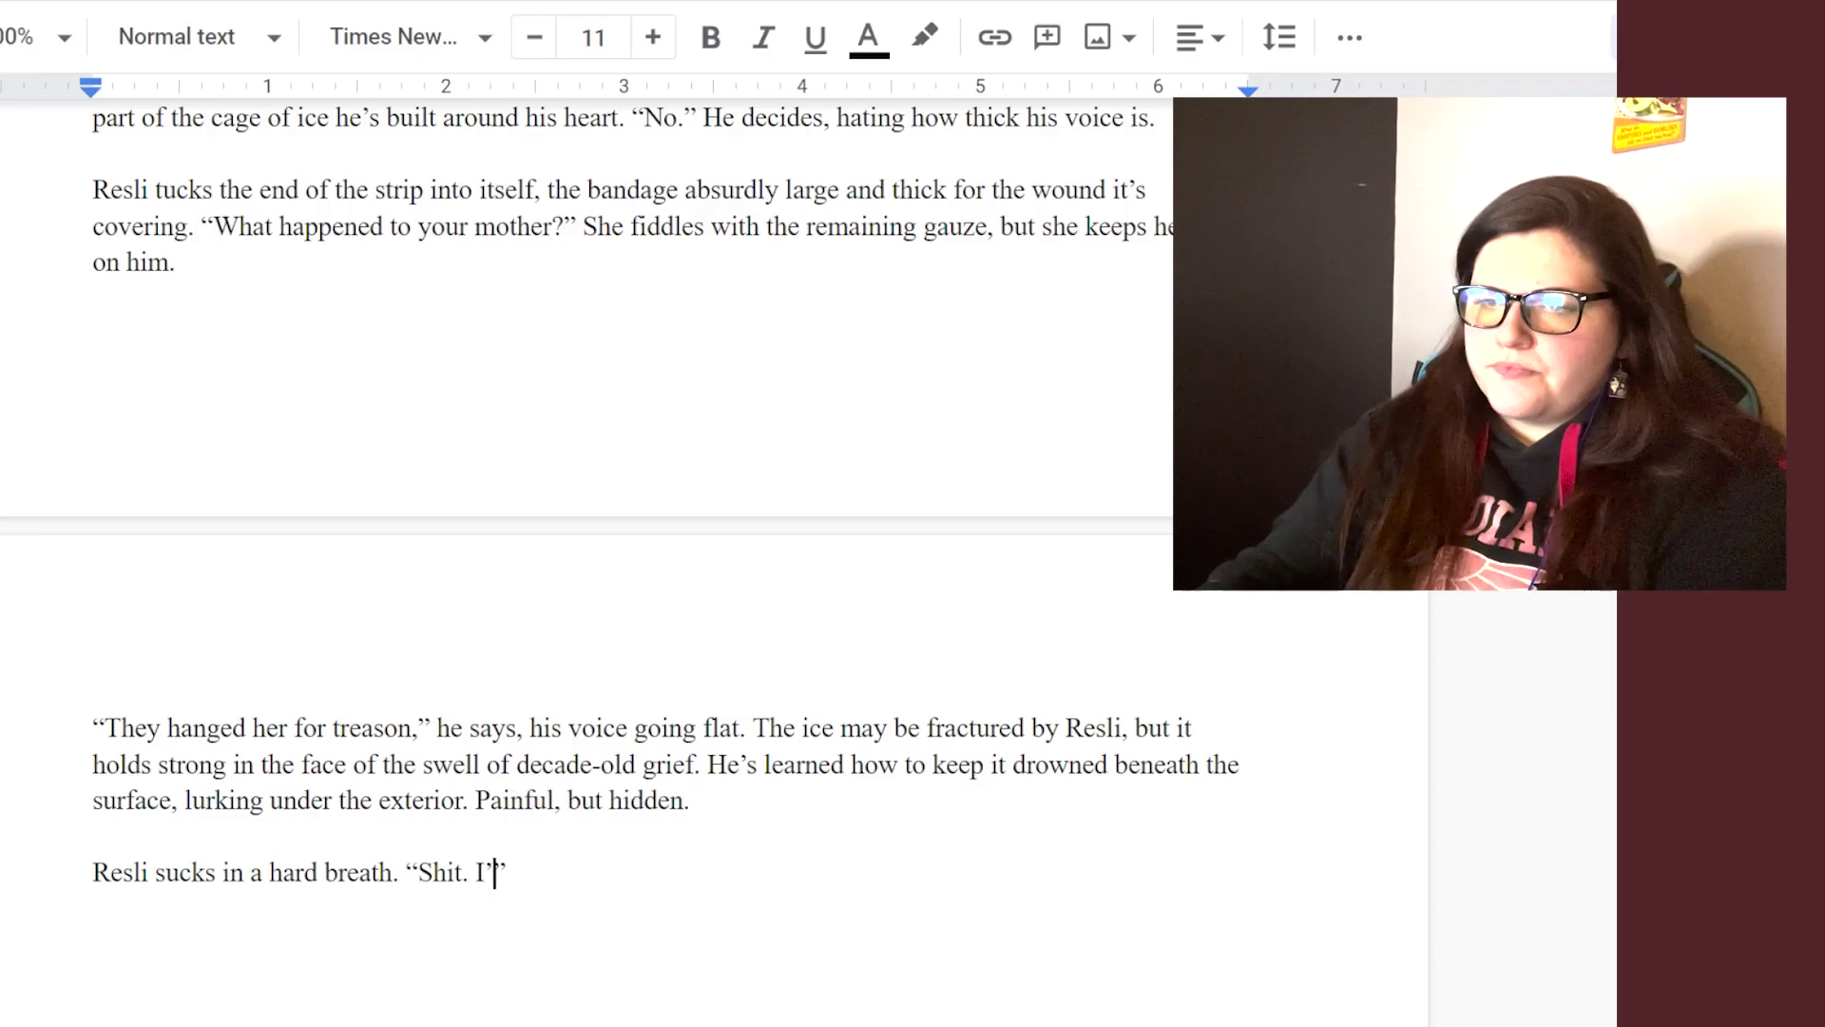
type("m sorry.")
key("Right")
key("Return")
key("Return")
type("Lucien shakes his head, deci")
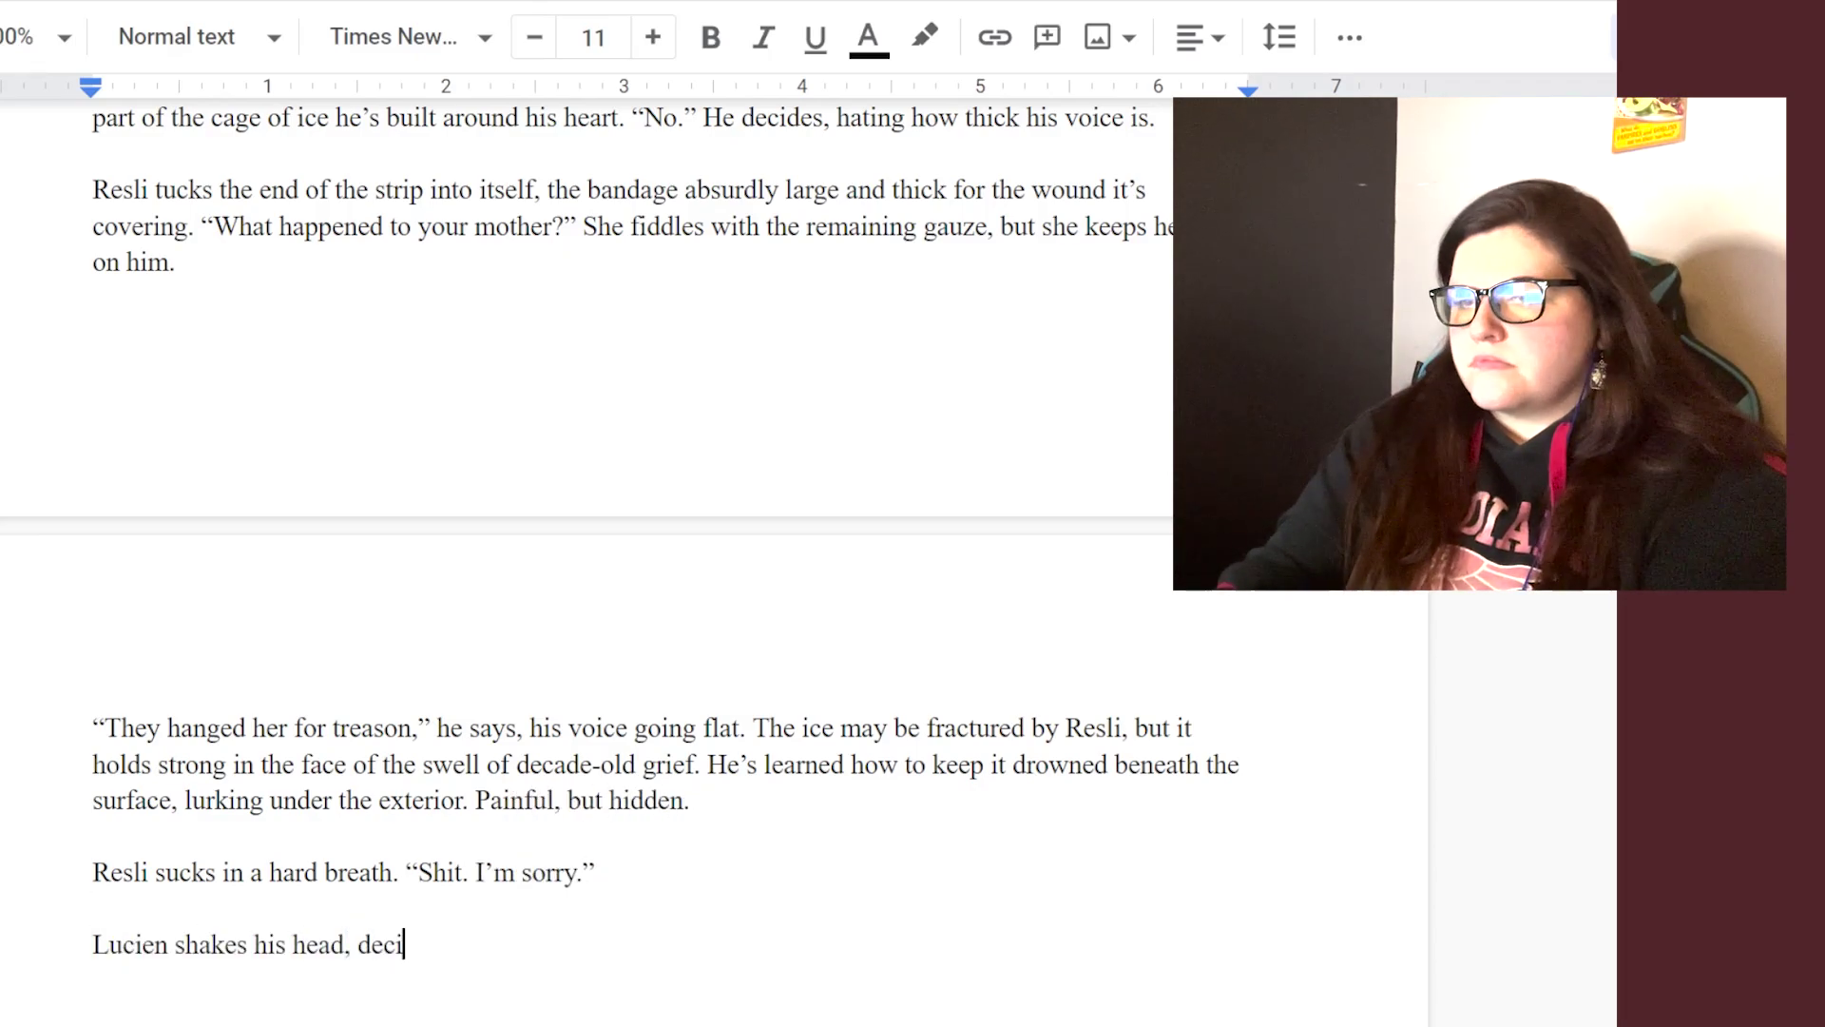
type("des not to tell her who had his mother hanged, and turns back to ")
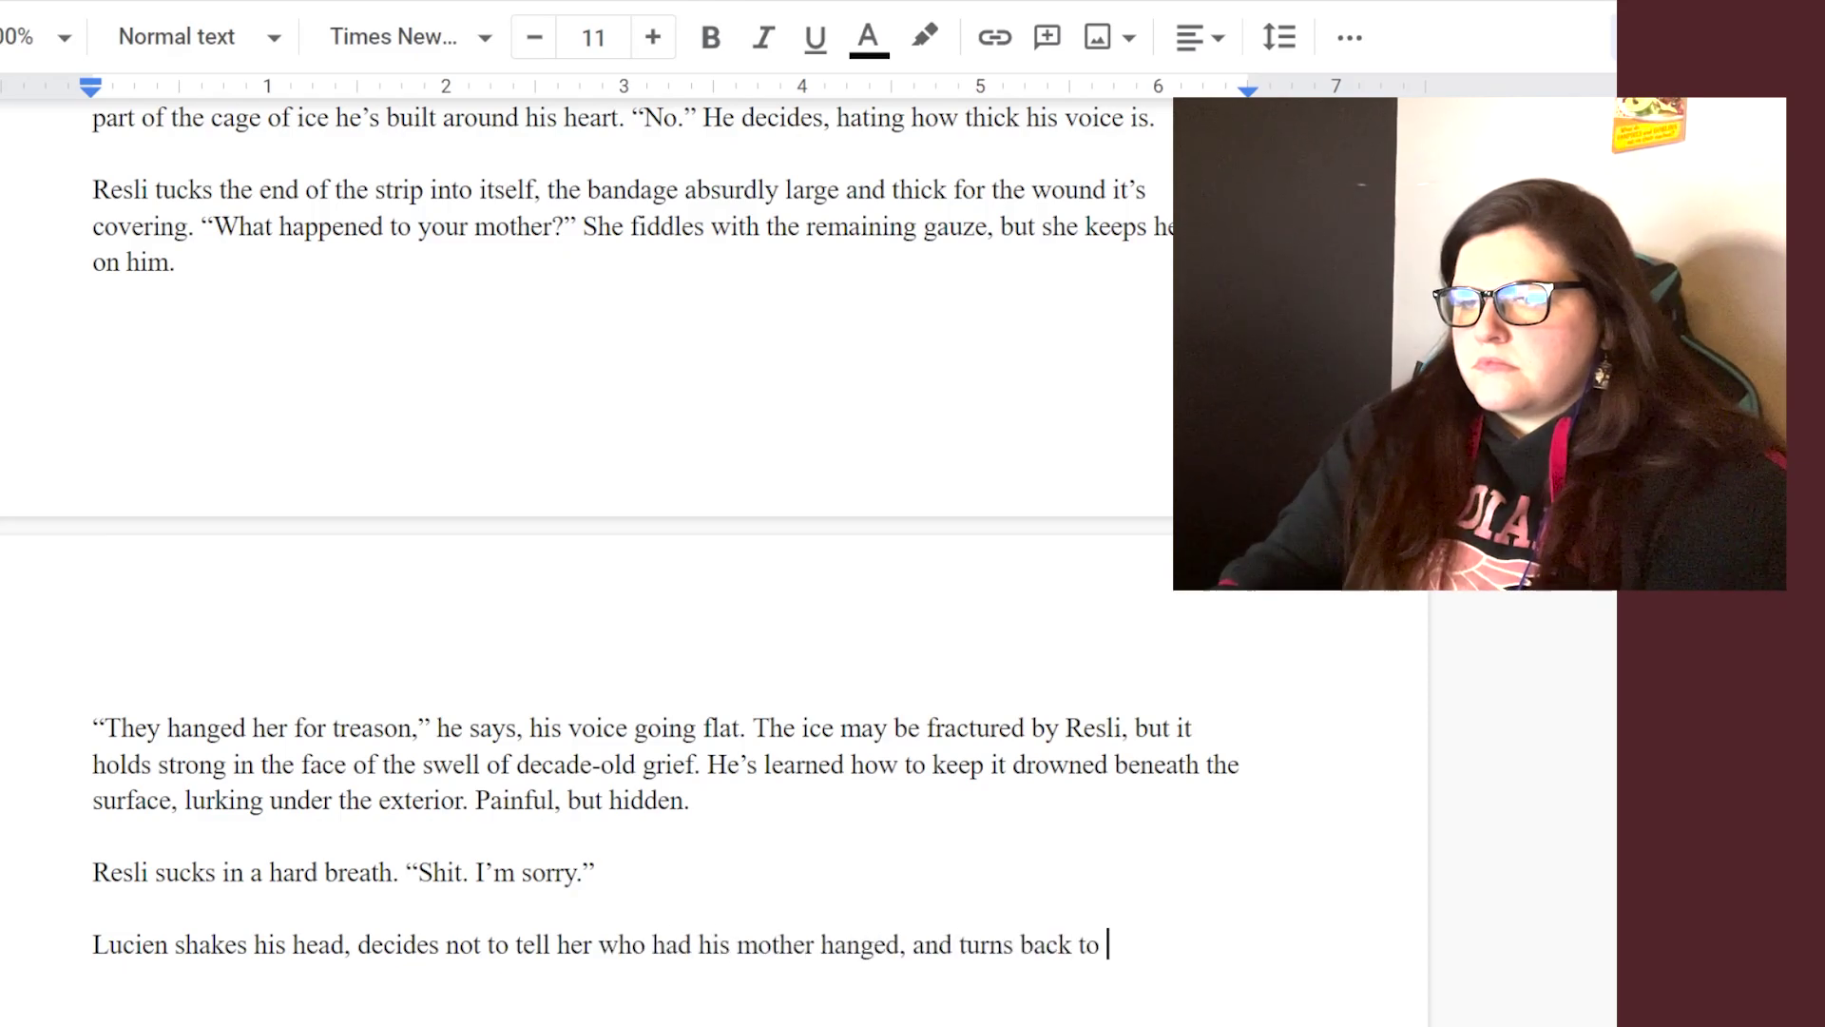
type("the book in his lap. “Come on. I have vengena")
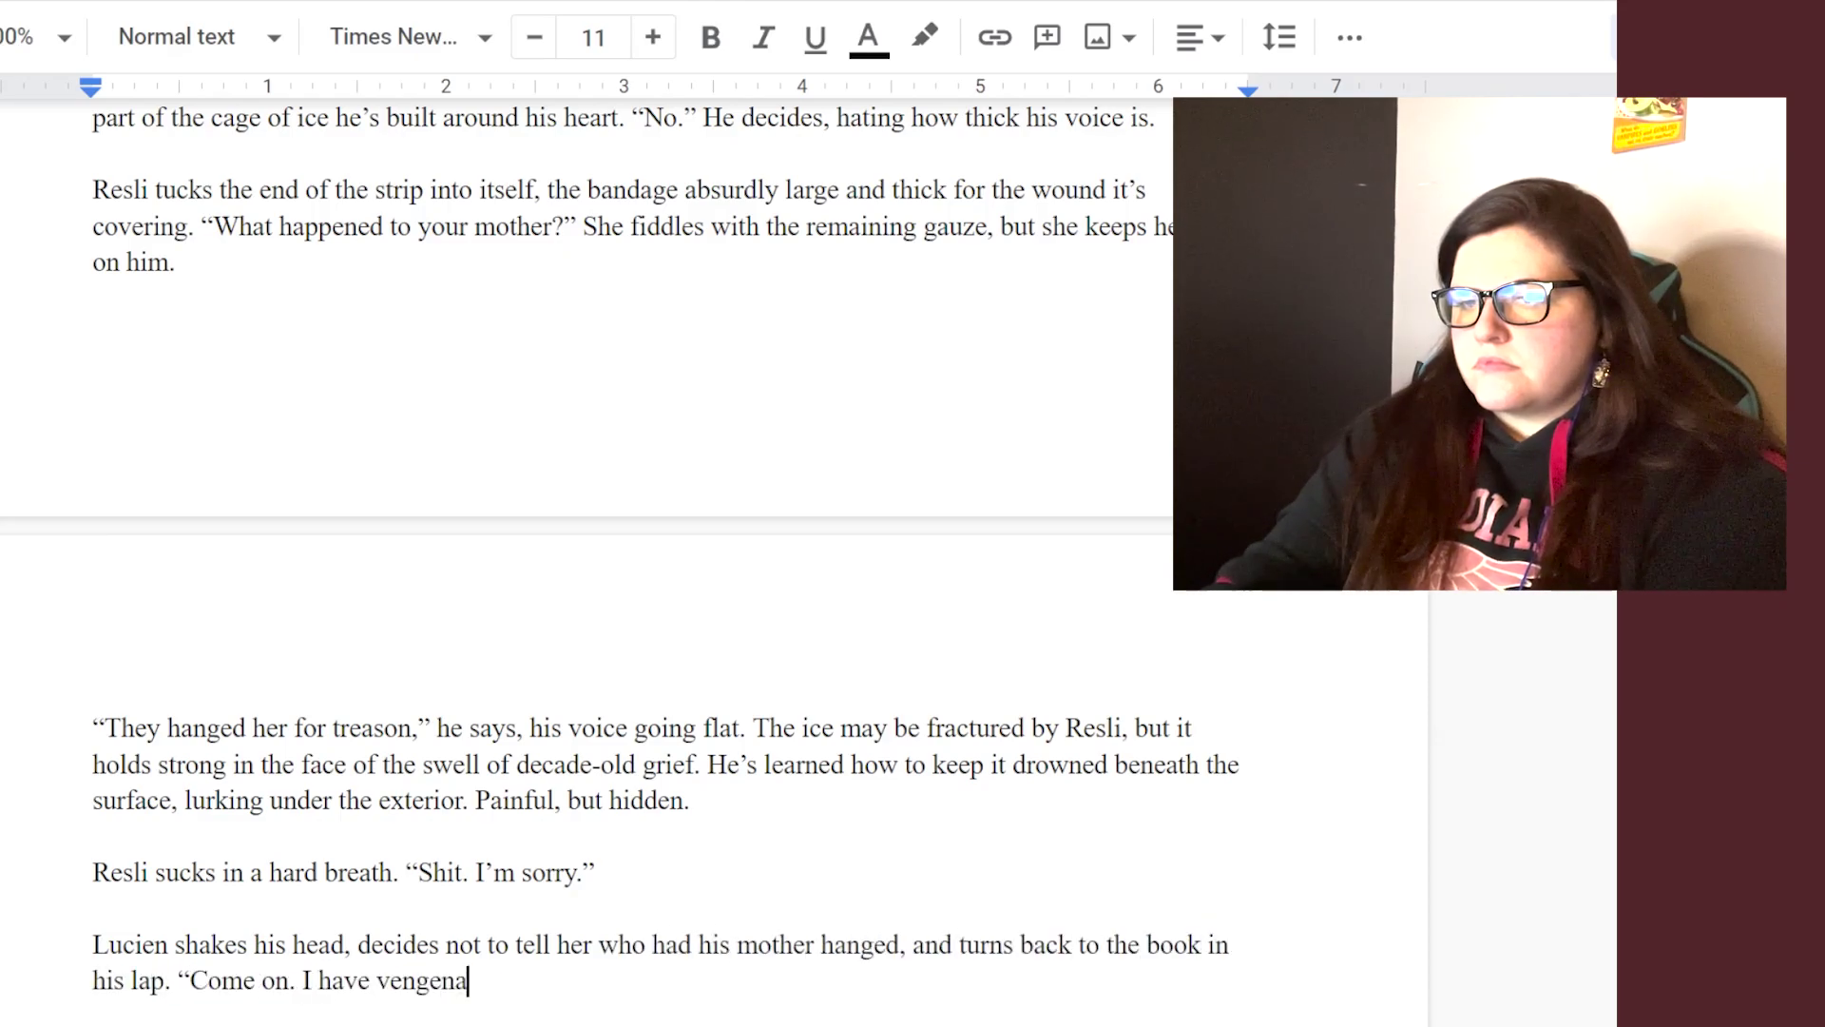
key("BackSpace")
key("BackSpace")
type("ance to exact.")
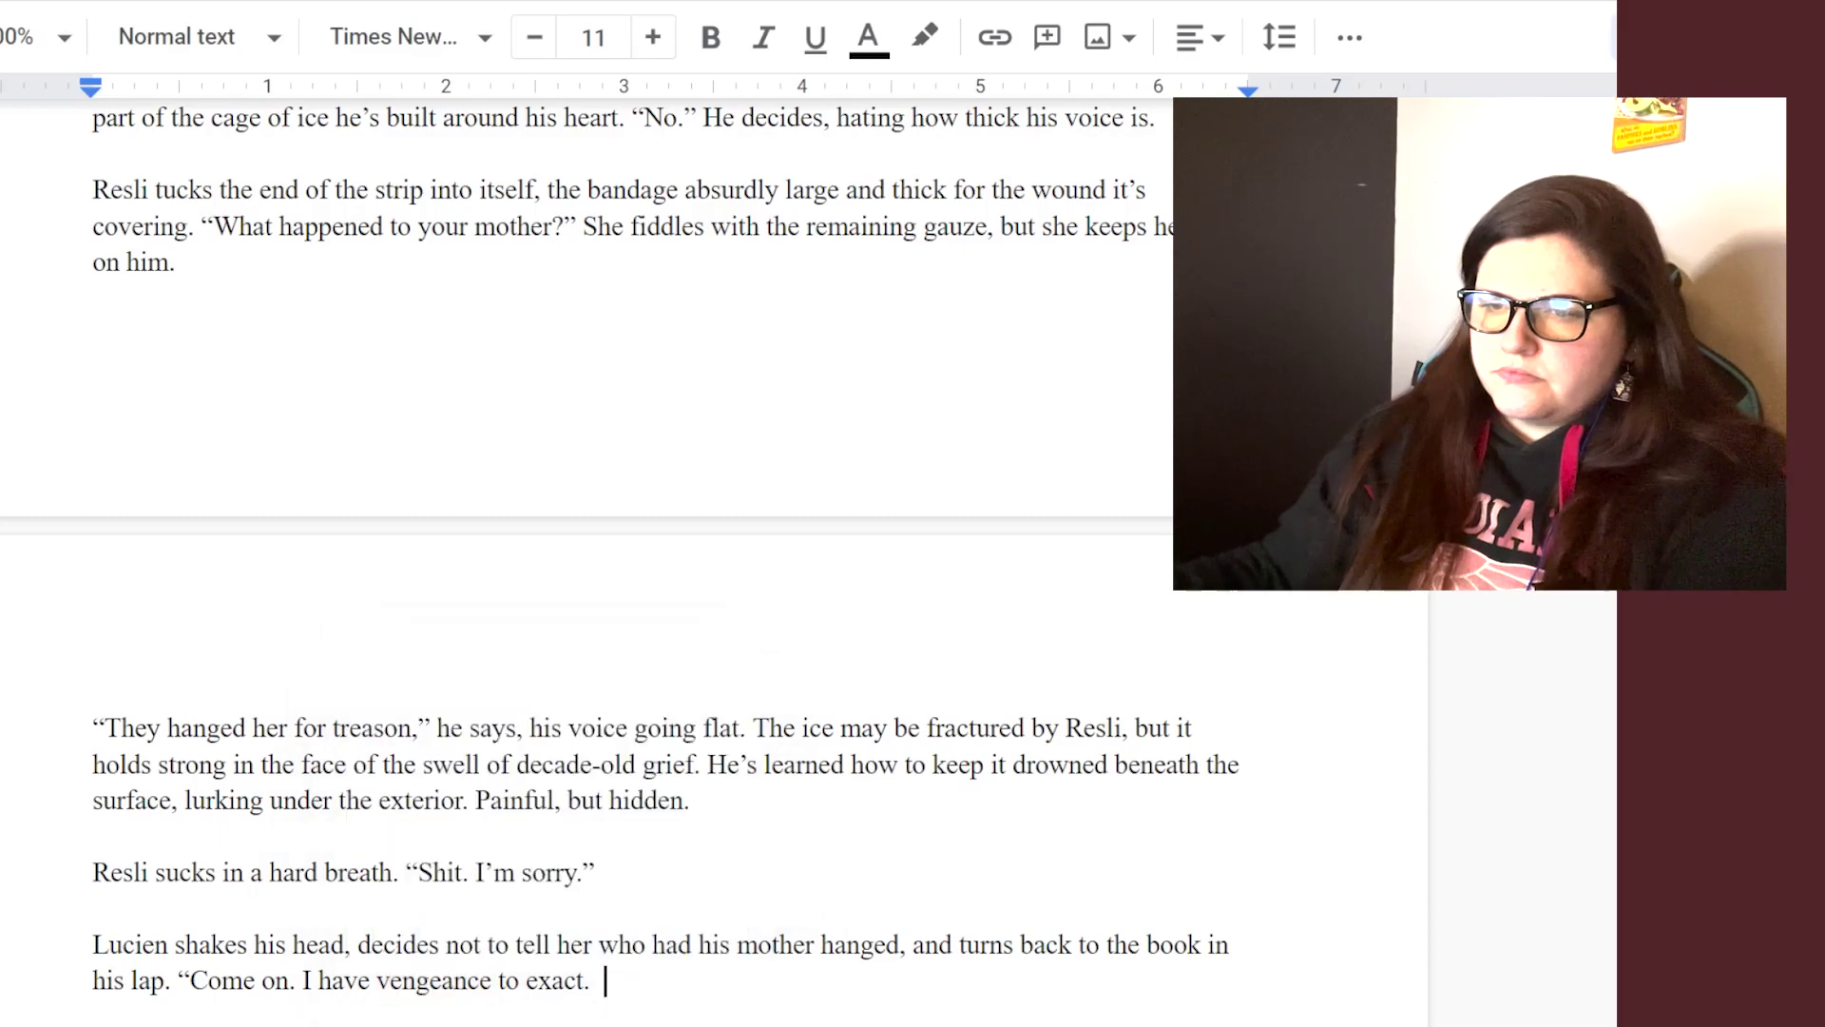
type("”")
key("Return")
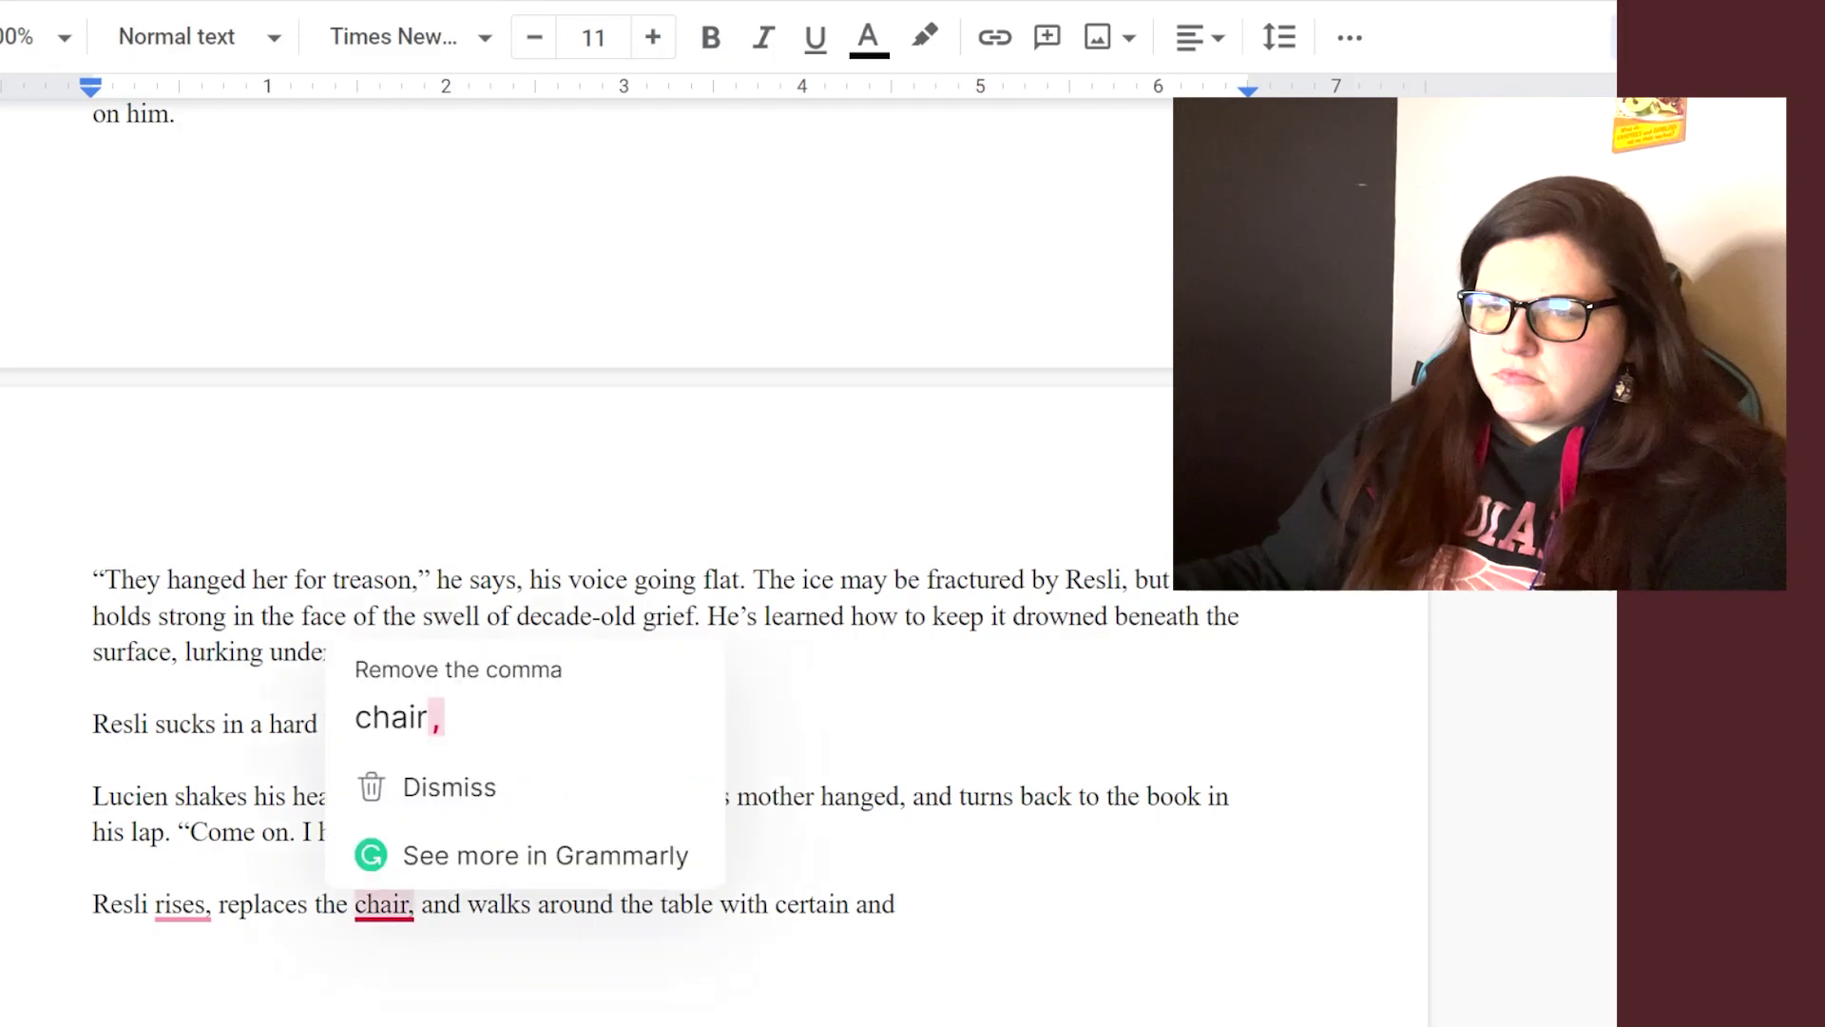
type("clear taps of her steel-capped cane.")
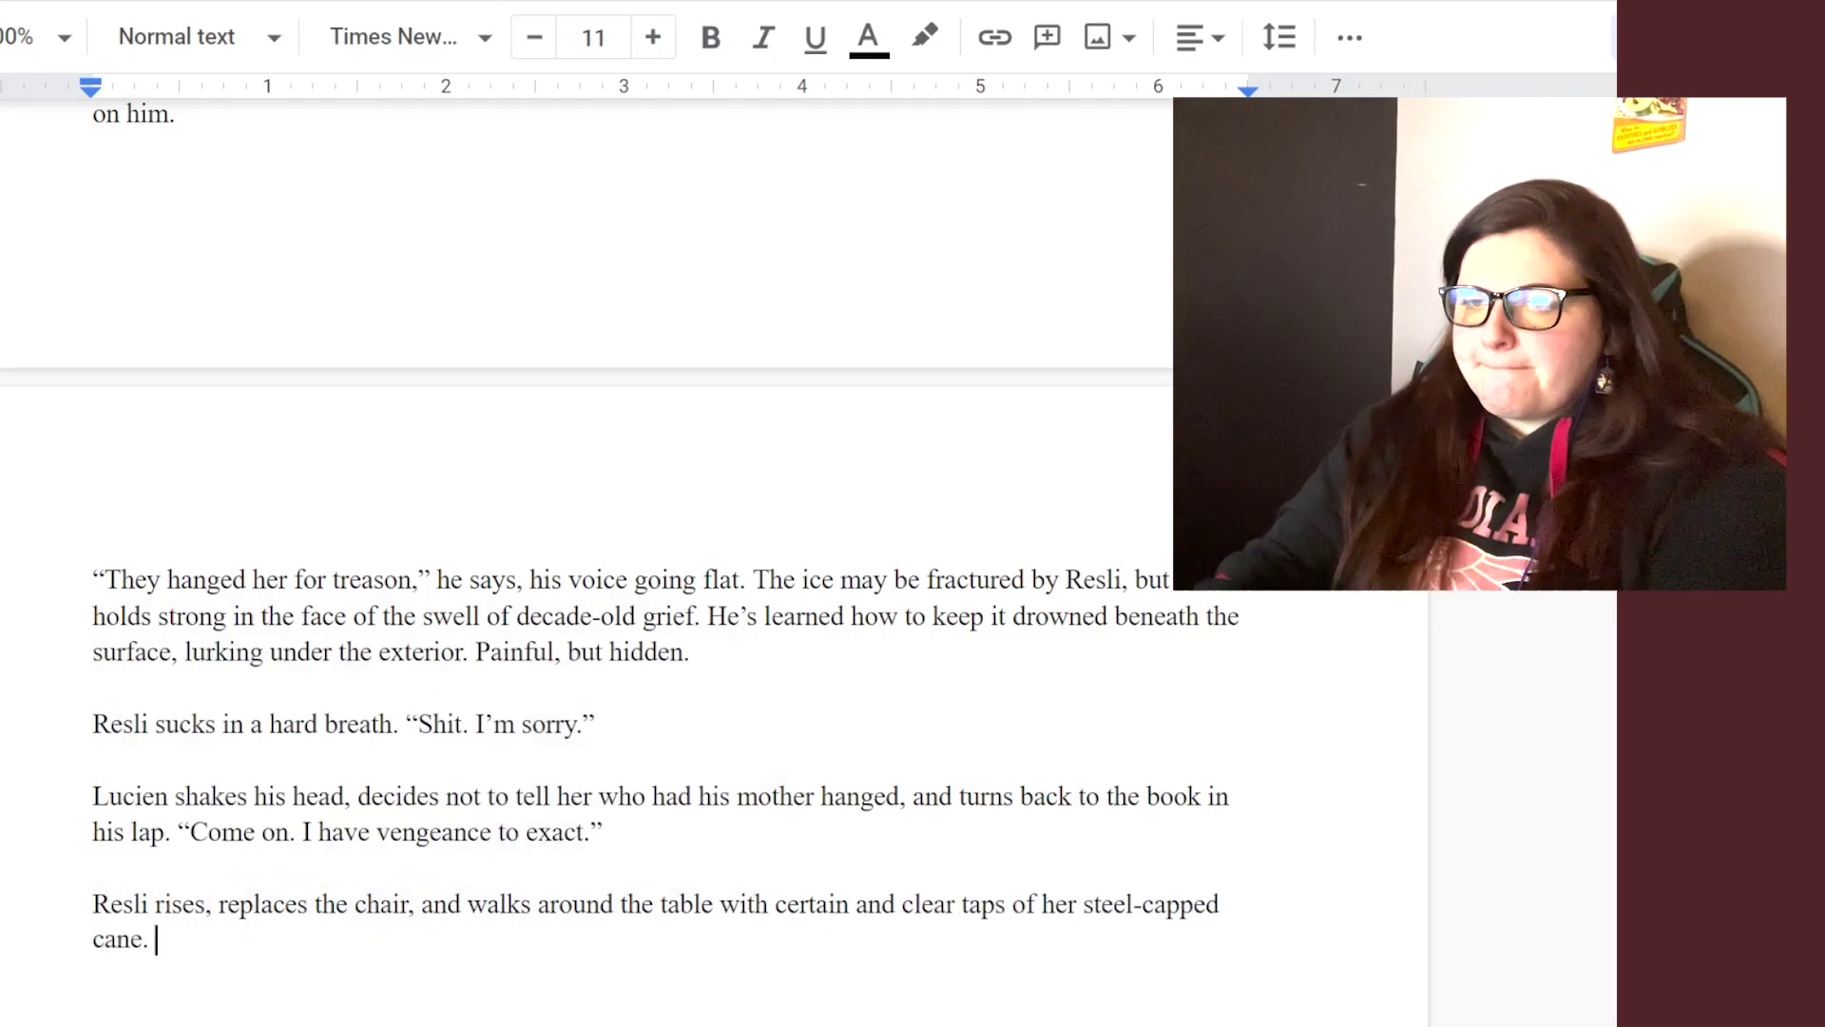
type("“You")
- After Resli's bandage question, add the line about her voice reaching where Lucien is softest
scroll(618, 570, "up", 15)
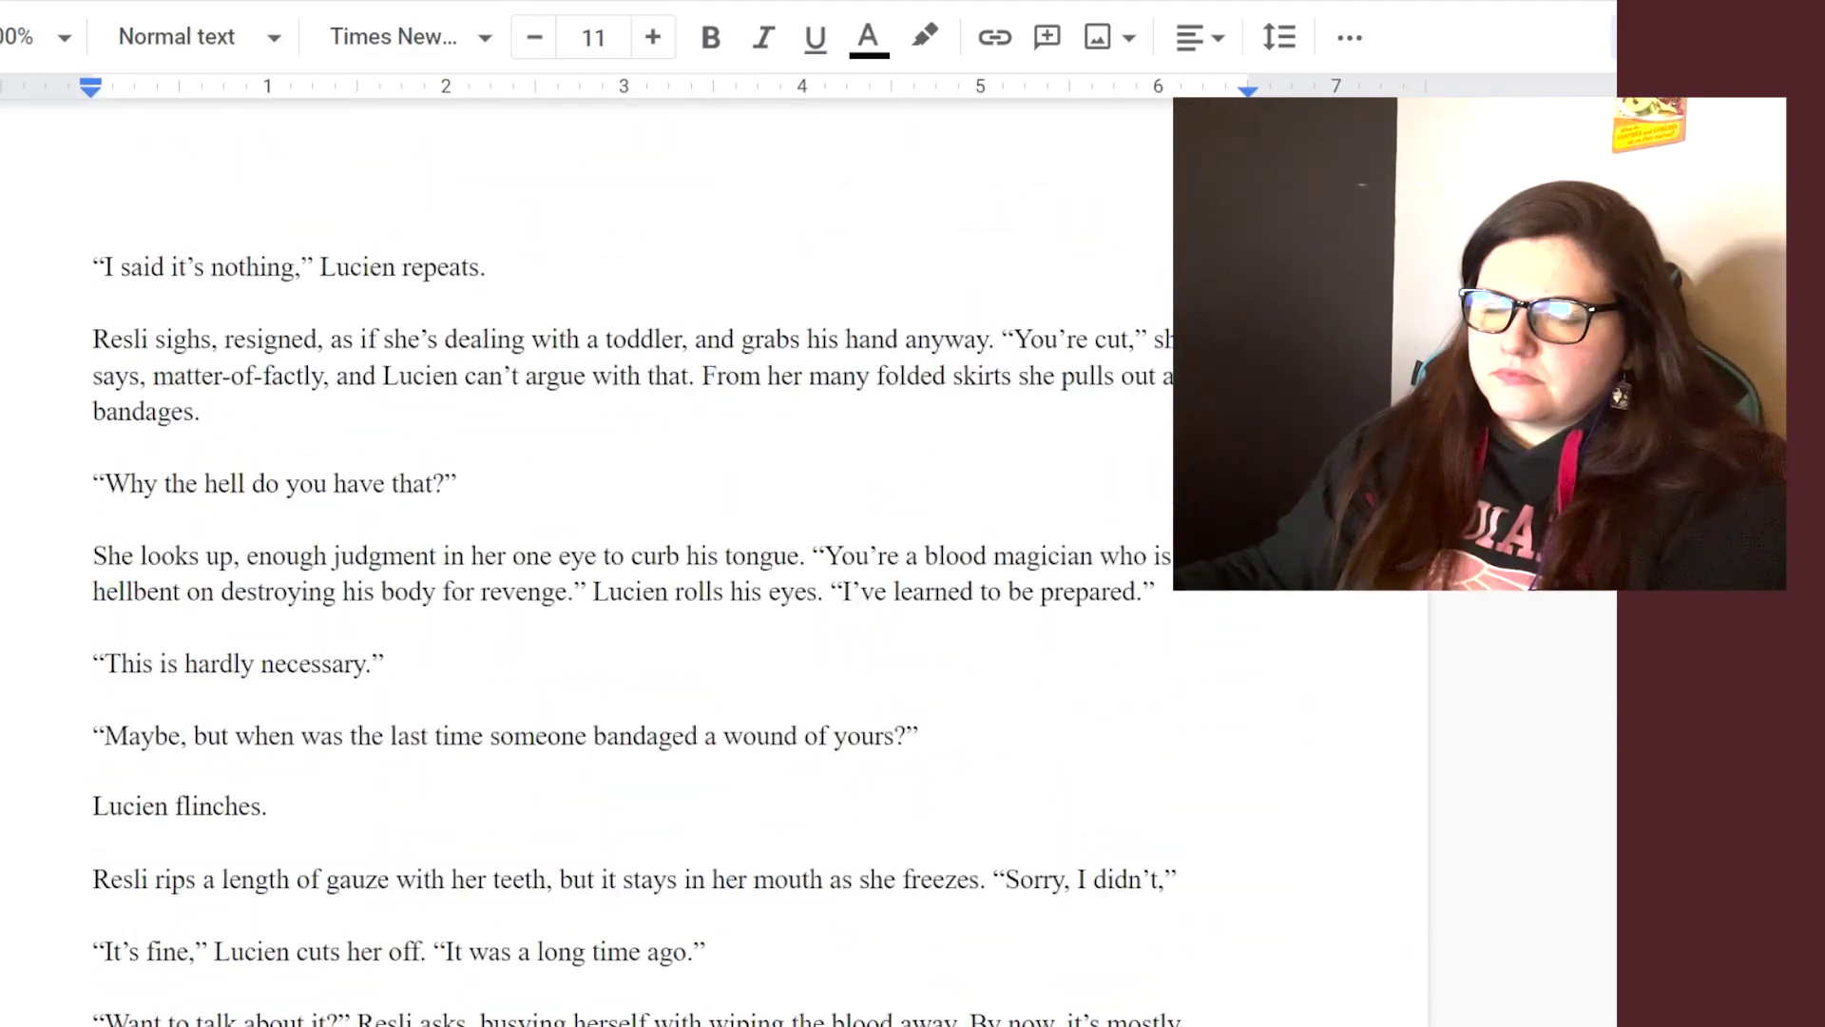
scroll(618, 570, "up", 2)
scroll(618, 570, "down", 4)
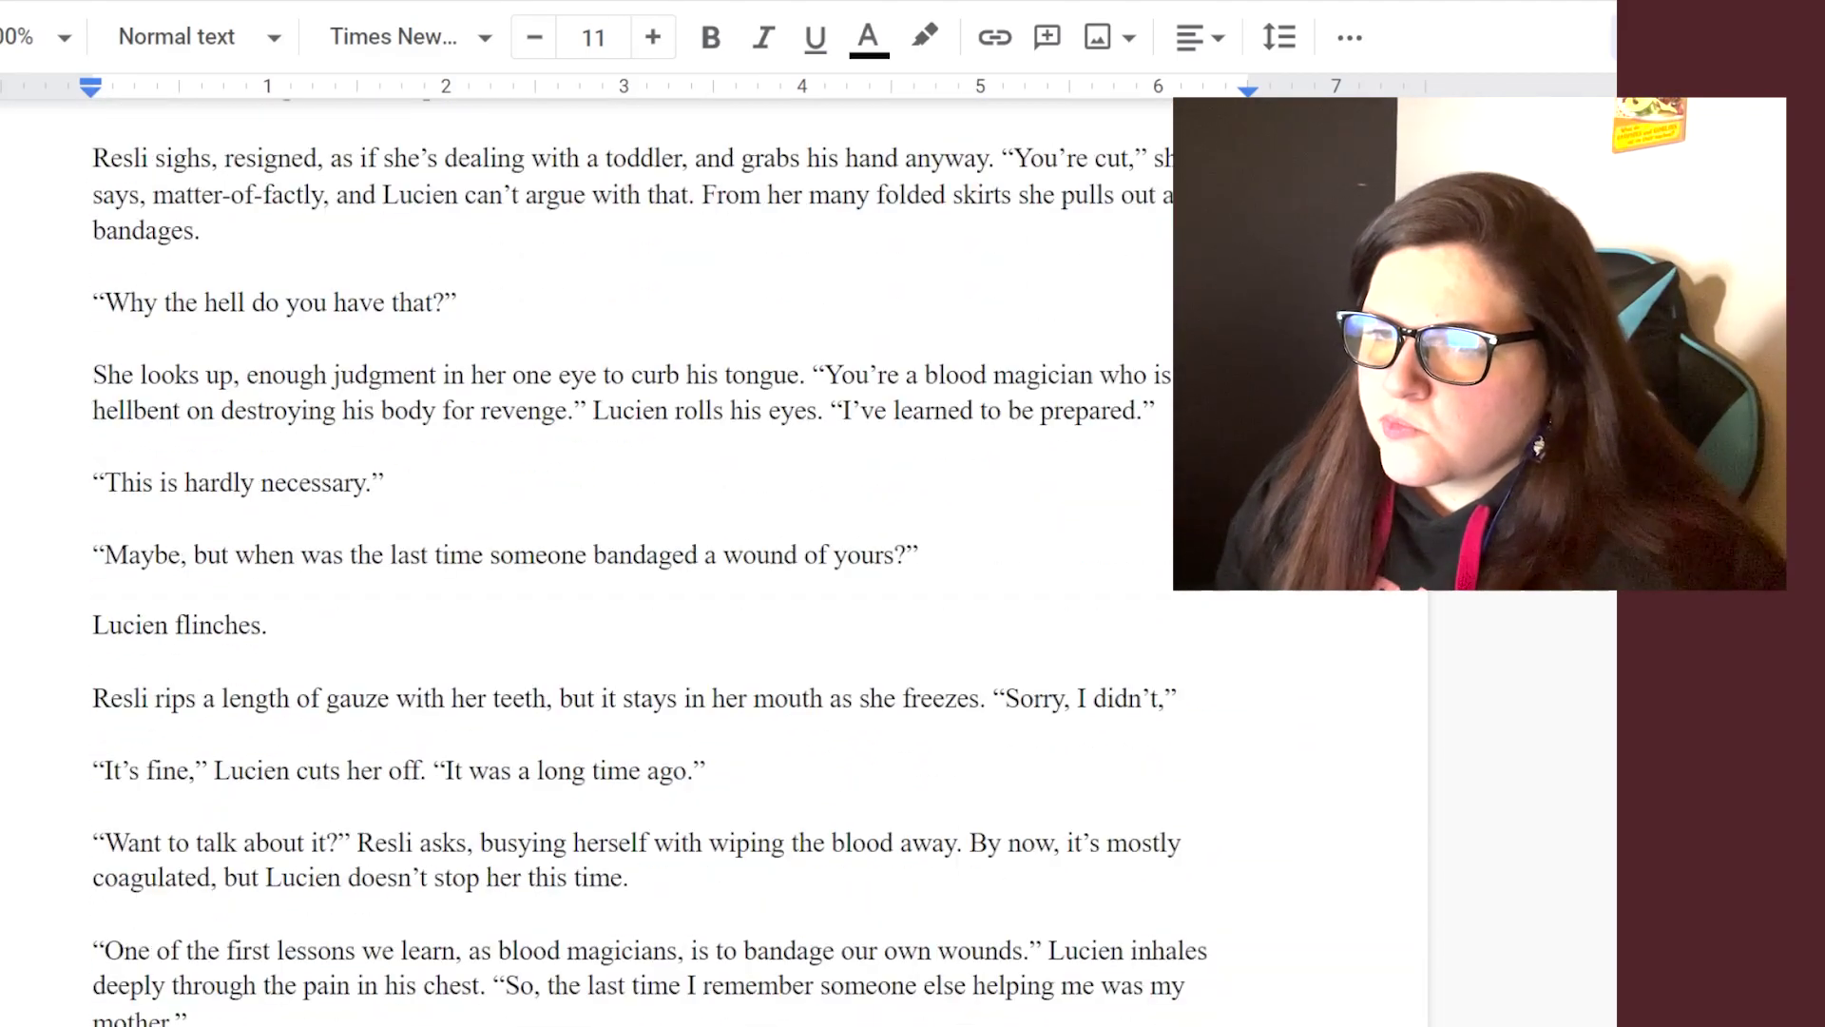
left_click(920, 554)
type("Her voice str")
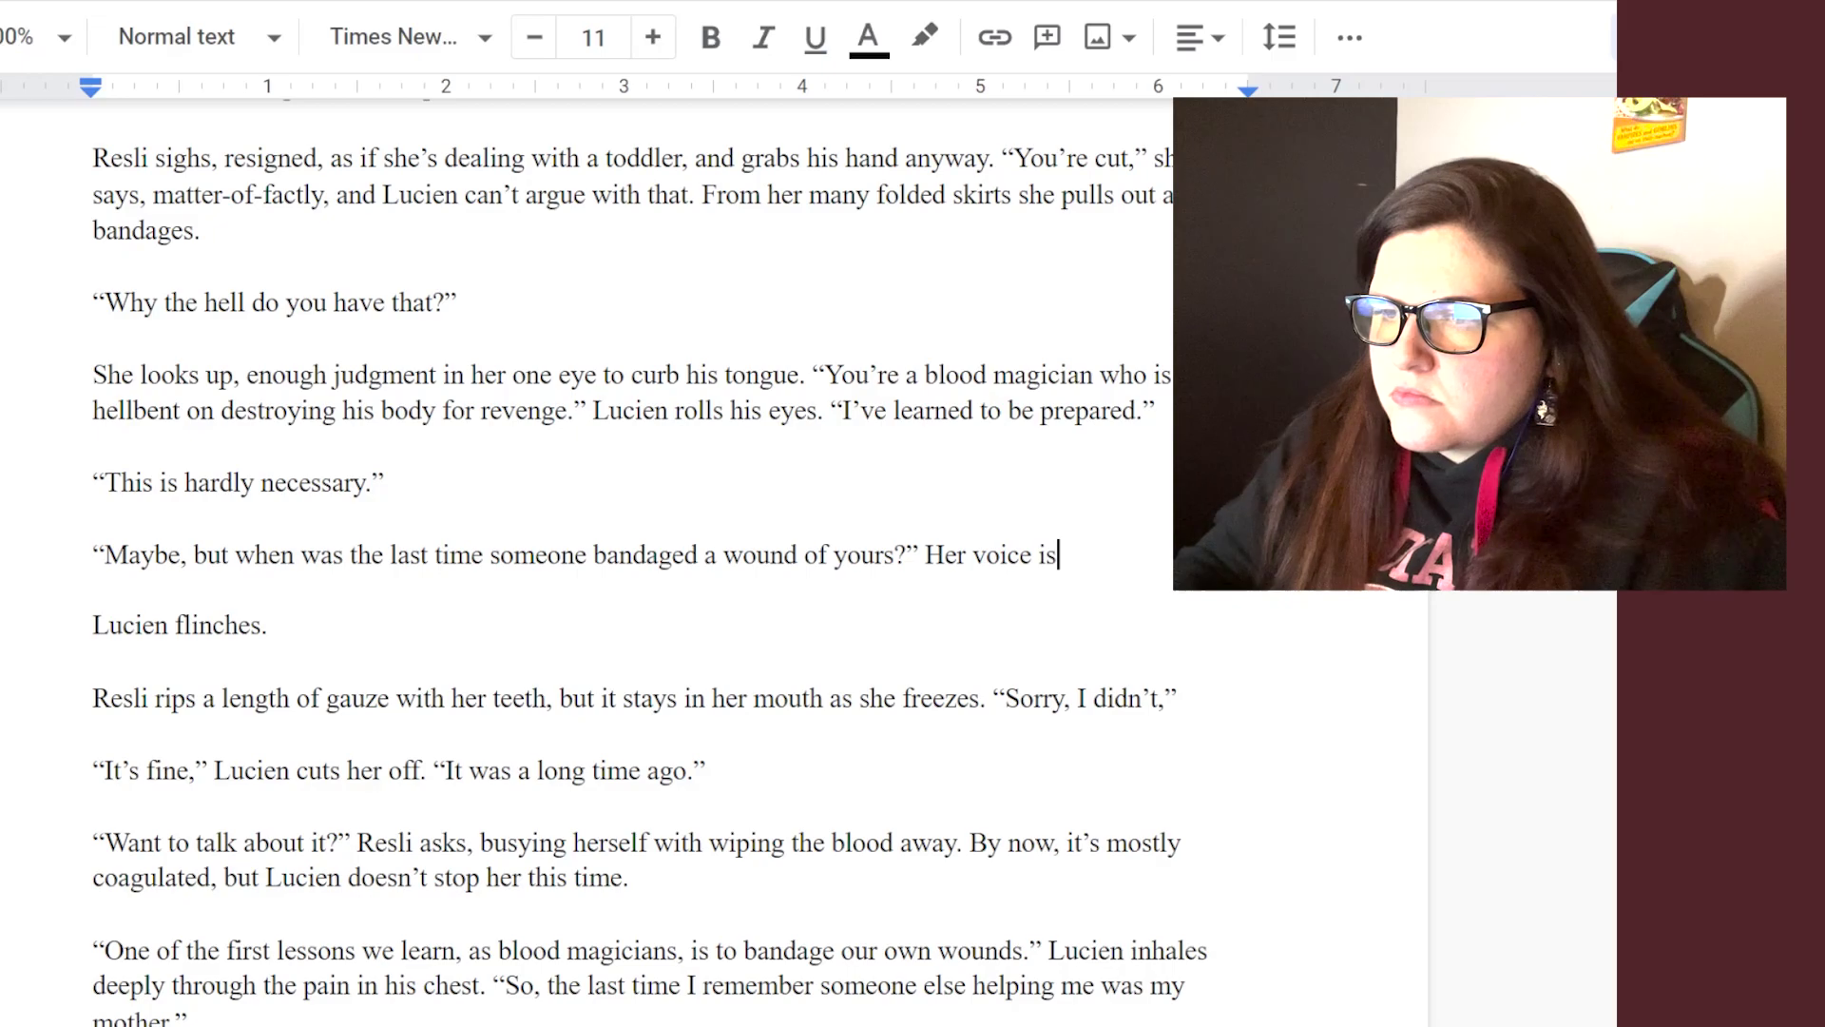
type("where Lucien is softest.")
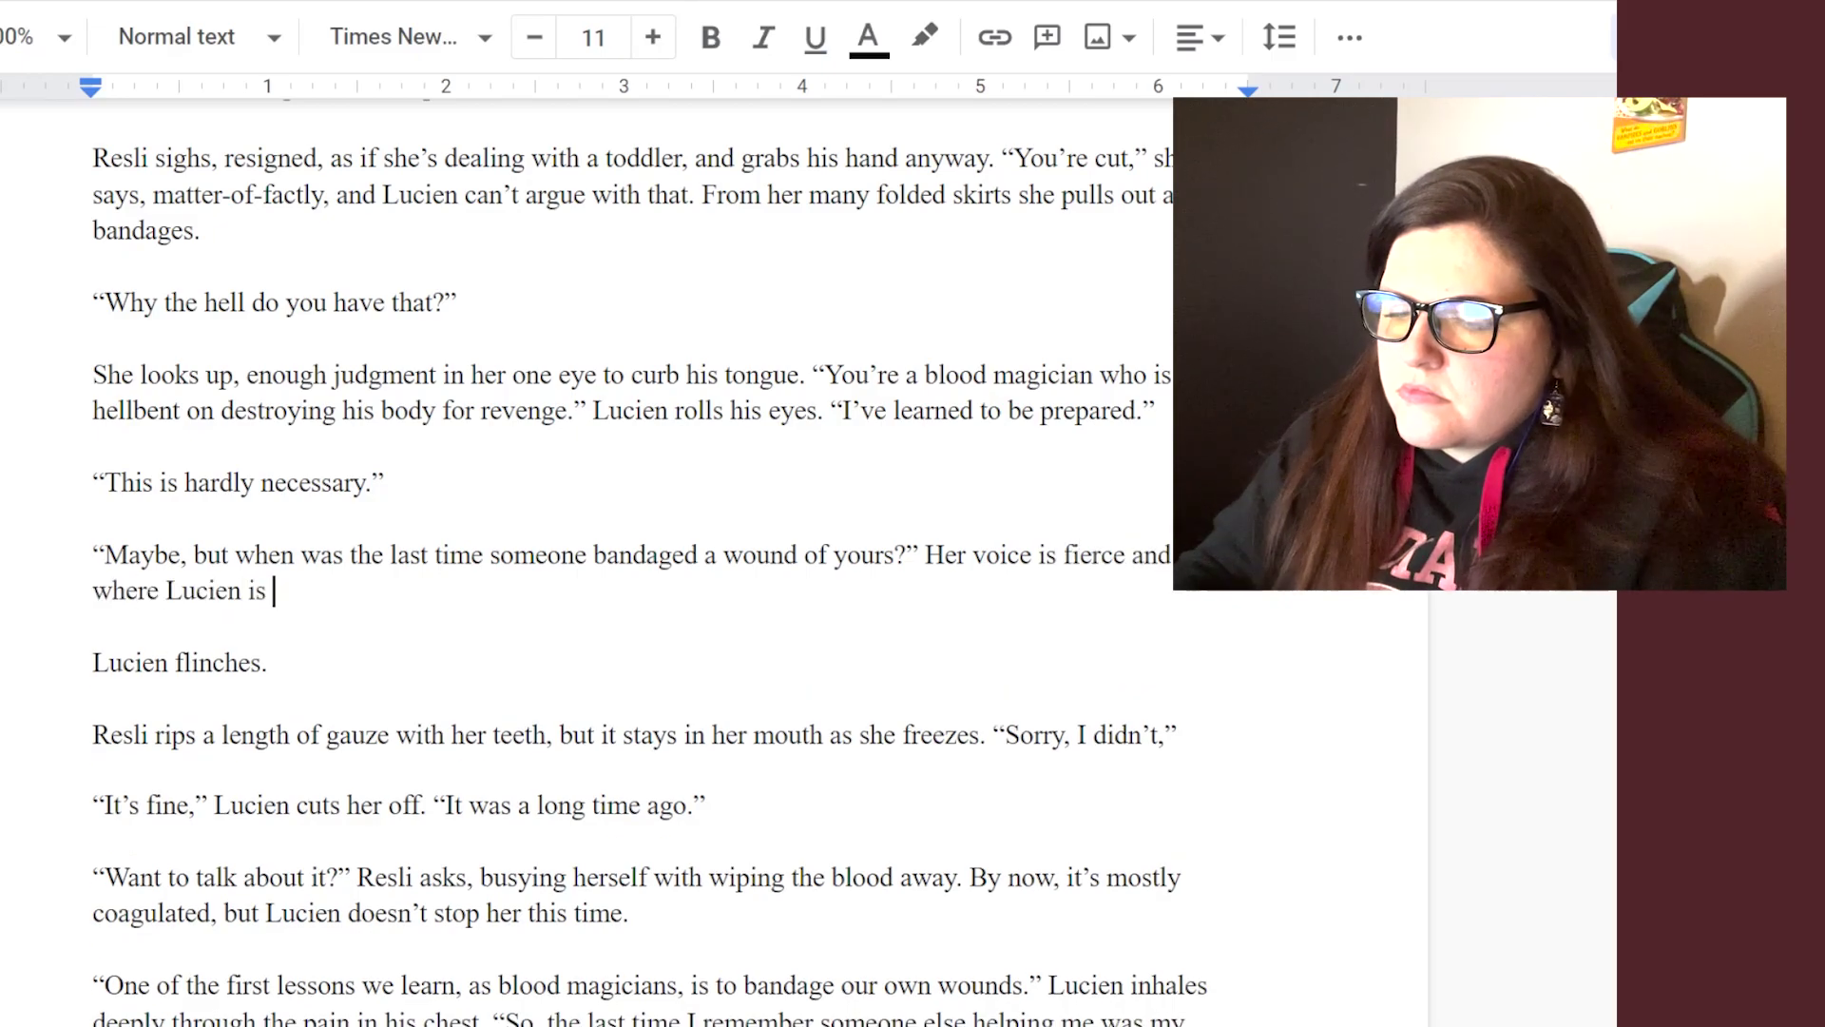
- Change “Lucien flinches.” to “He flinches.” and review the surrounding text
left_click_drag(122, 662, 169, 663)
key("BackSpace")
key("BackSpace")
key("BackSpace")
type("He")
scroll(618, 570, "down", 6)
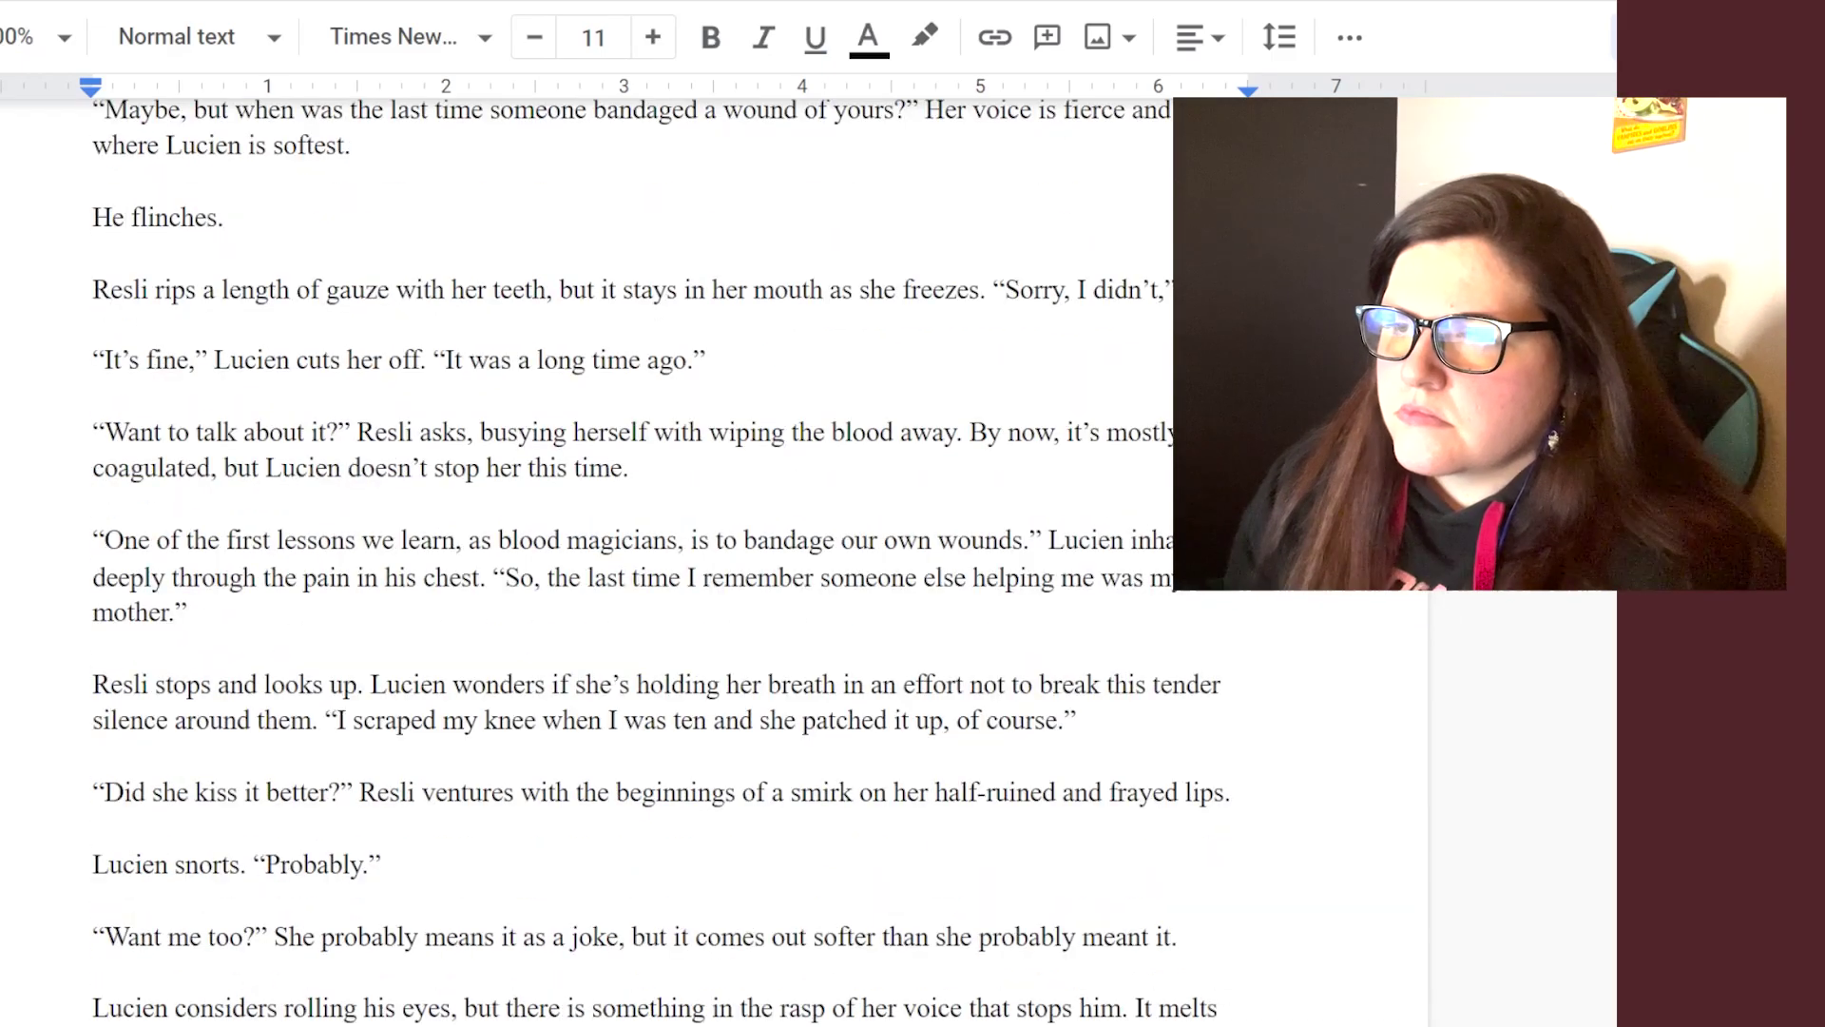
scroll(617, 571, "down", 2)
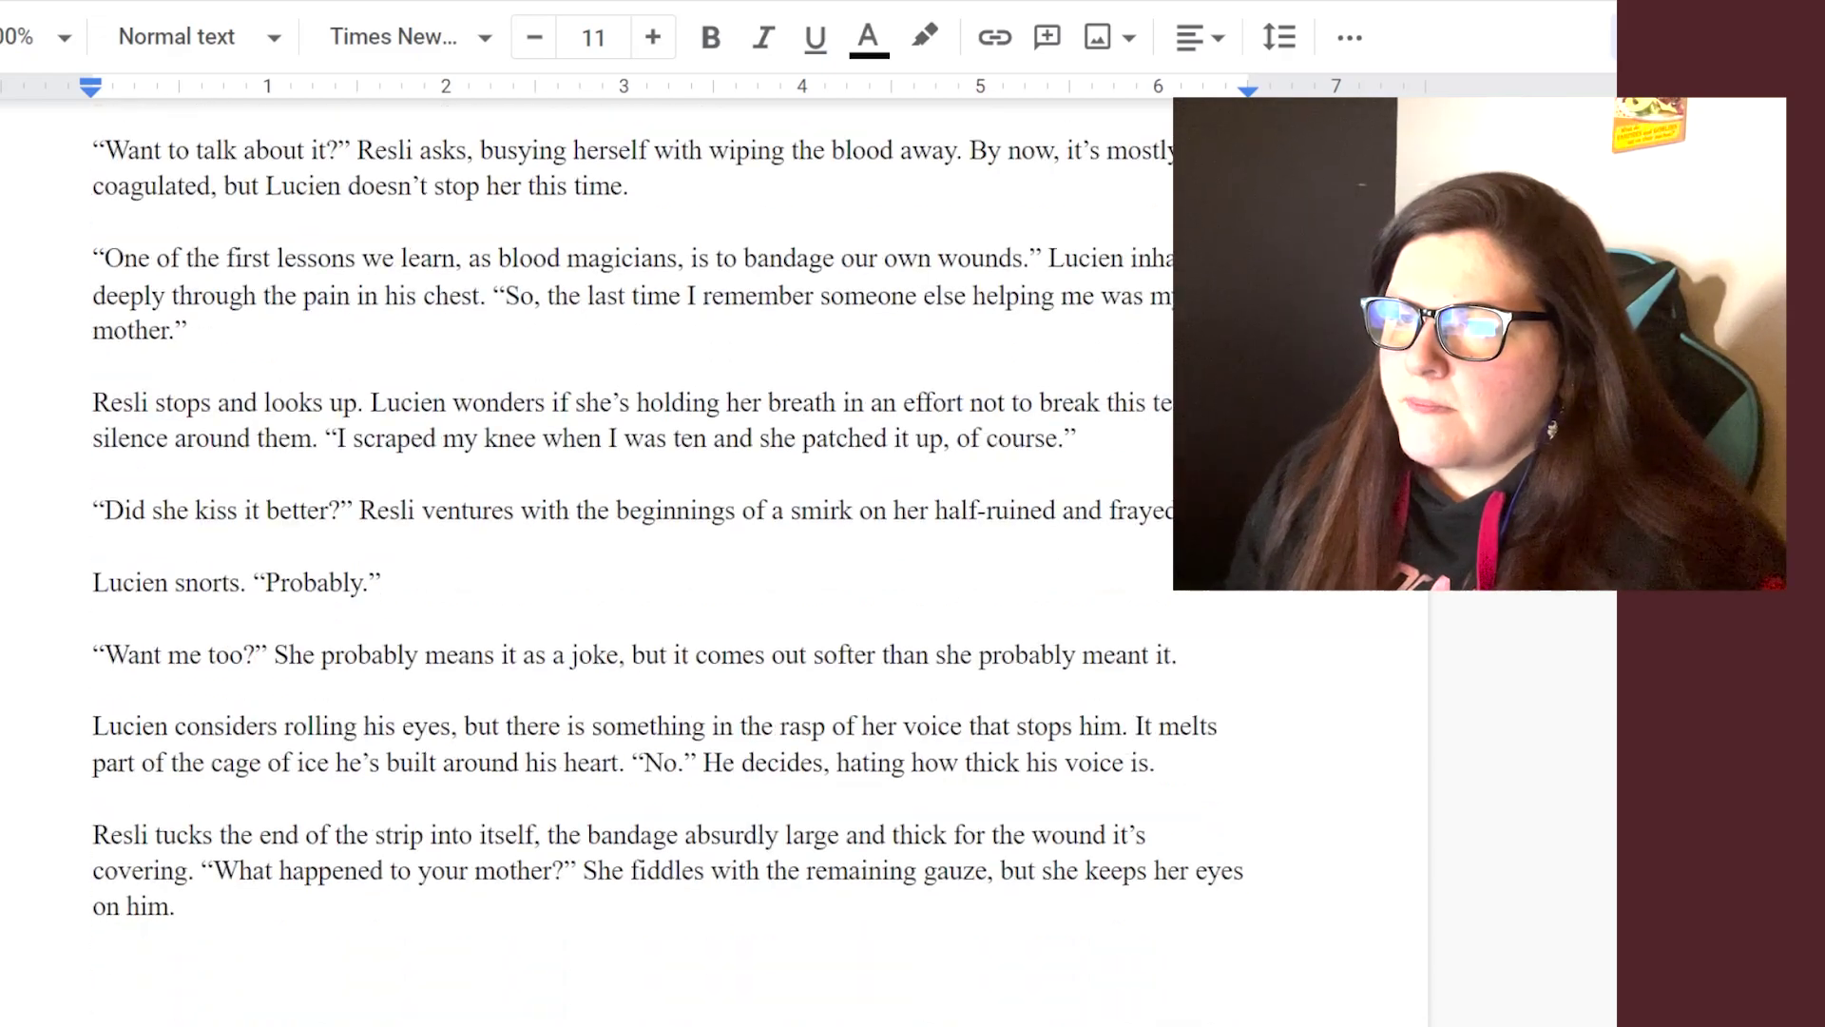
scroll(617, 570, "up", 2)
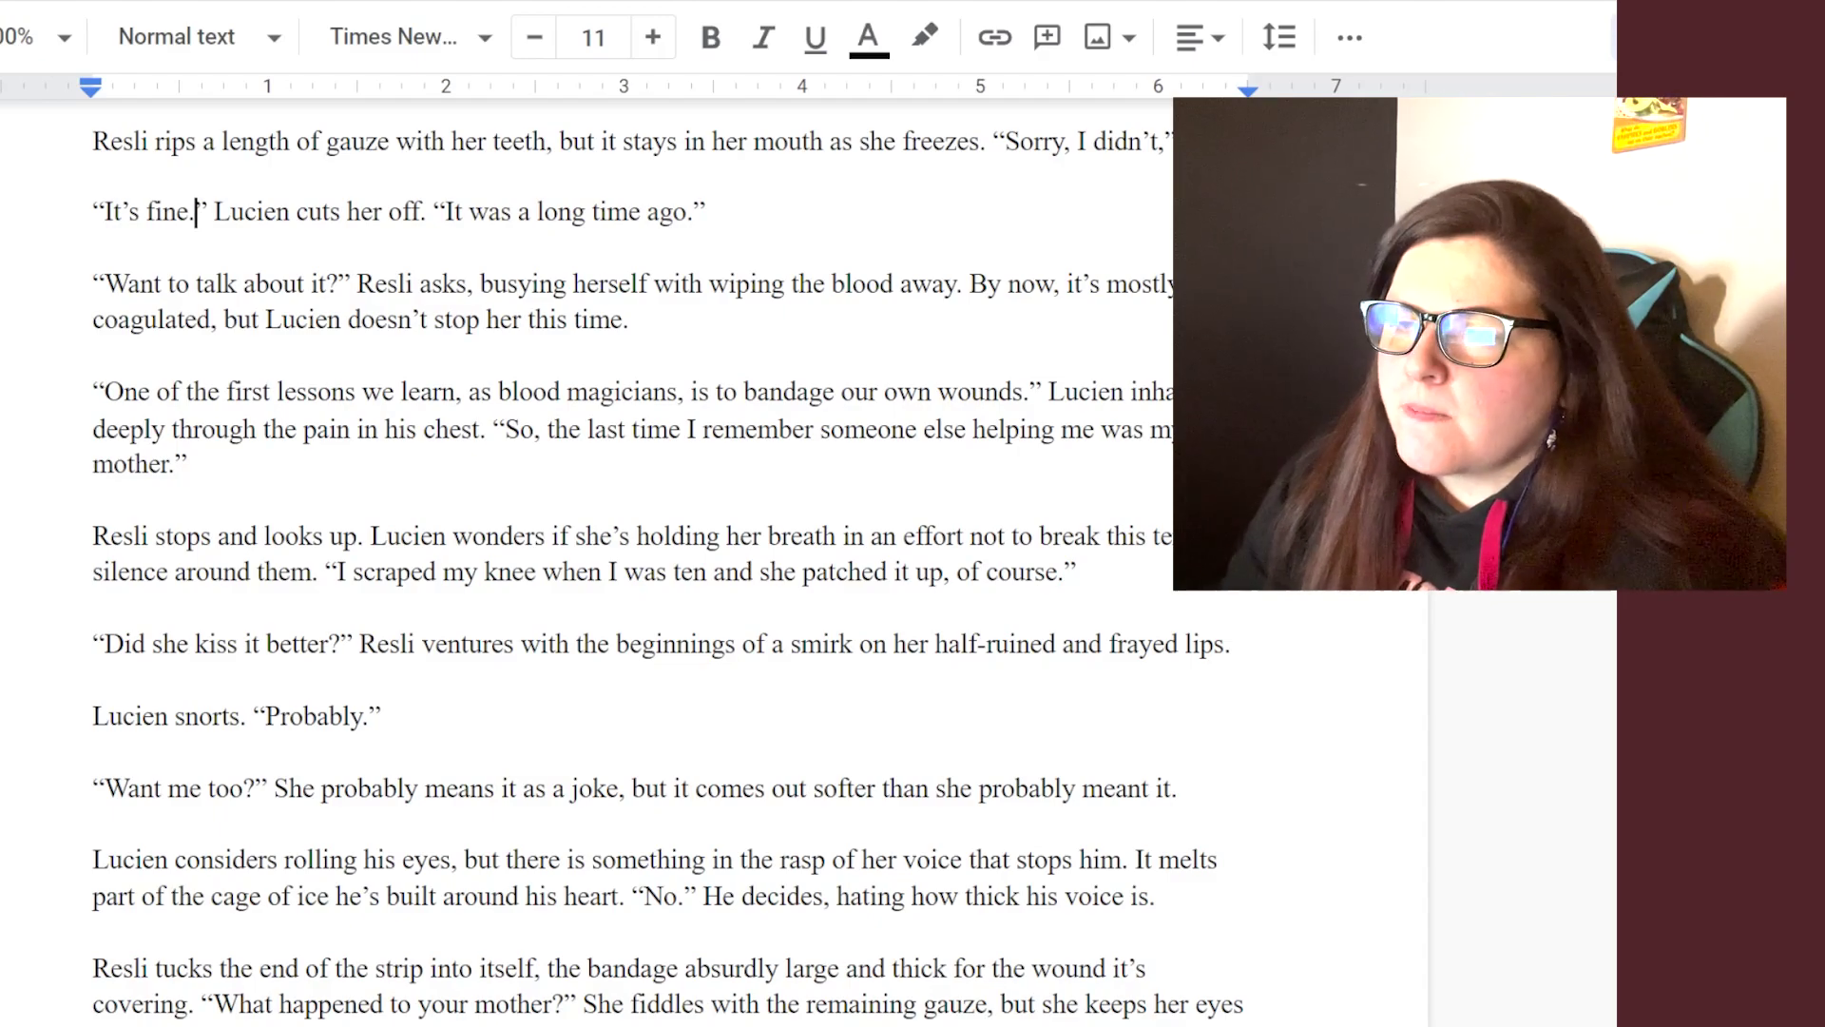
scroll(618, 570, "down", 2)
scroll(618, 570, "up", 2)
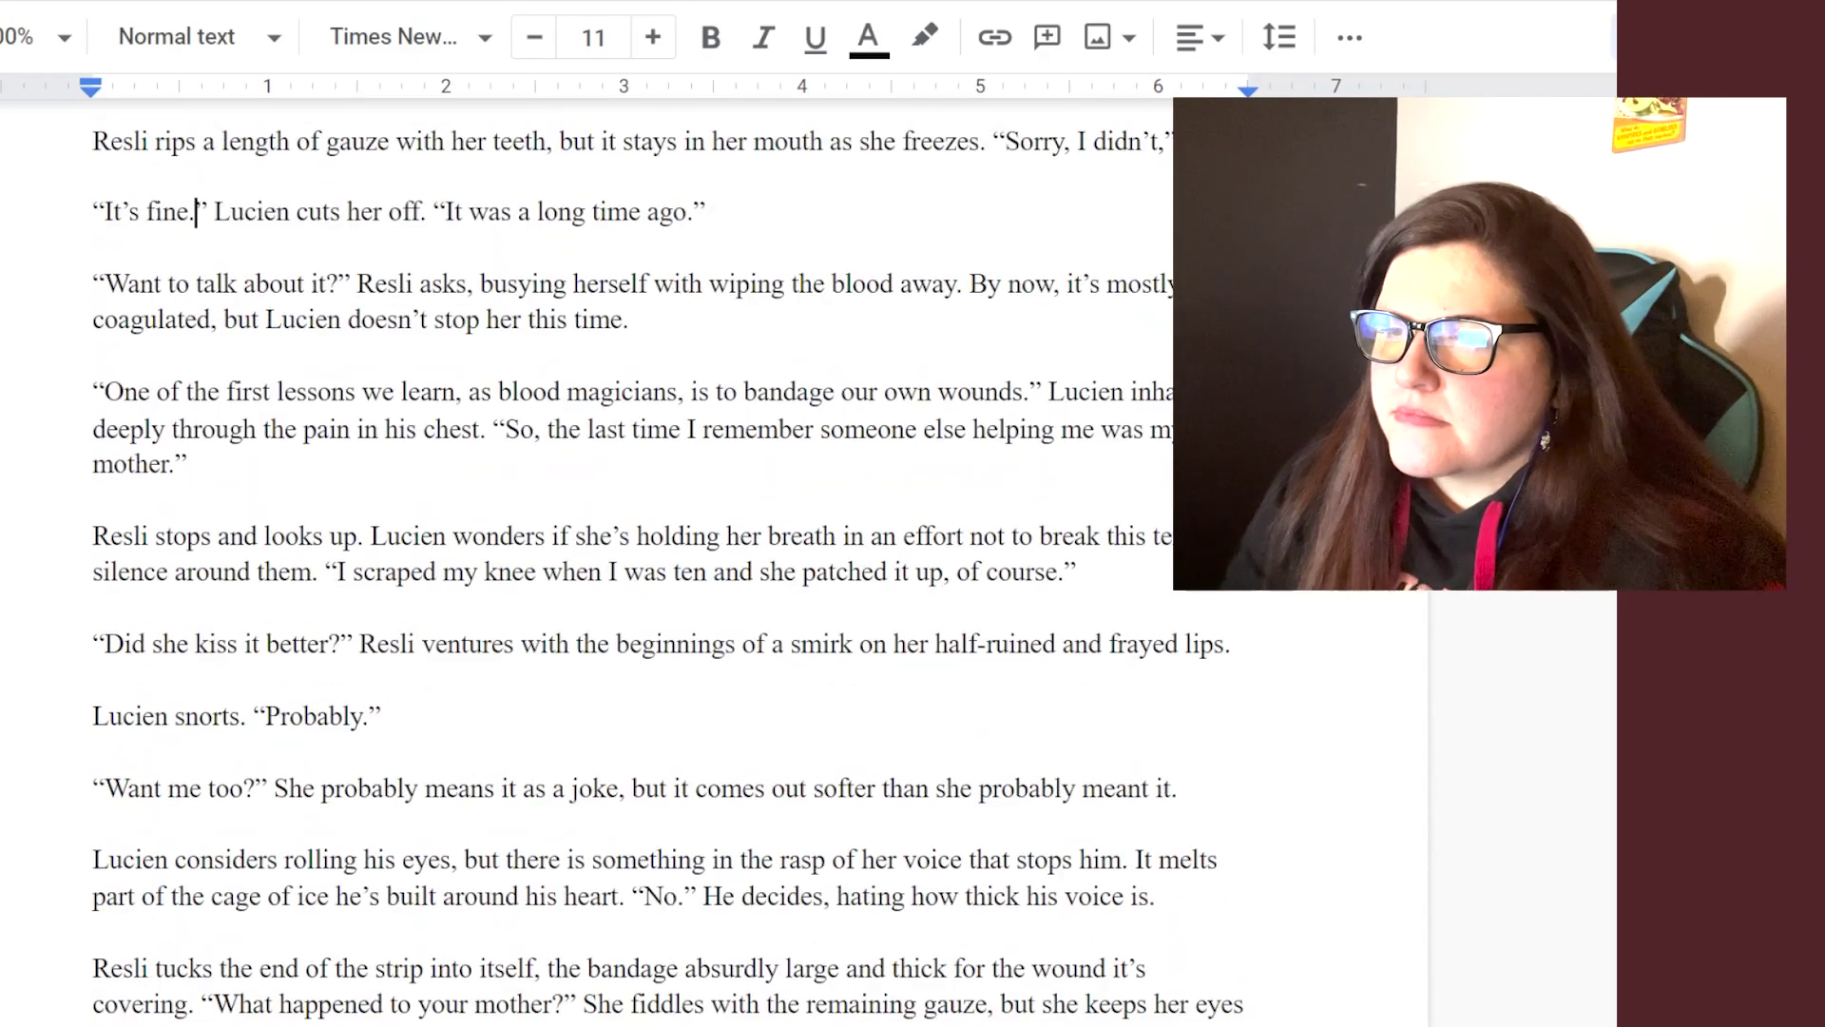
scroll(618, 570, "down", 3)
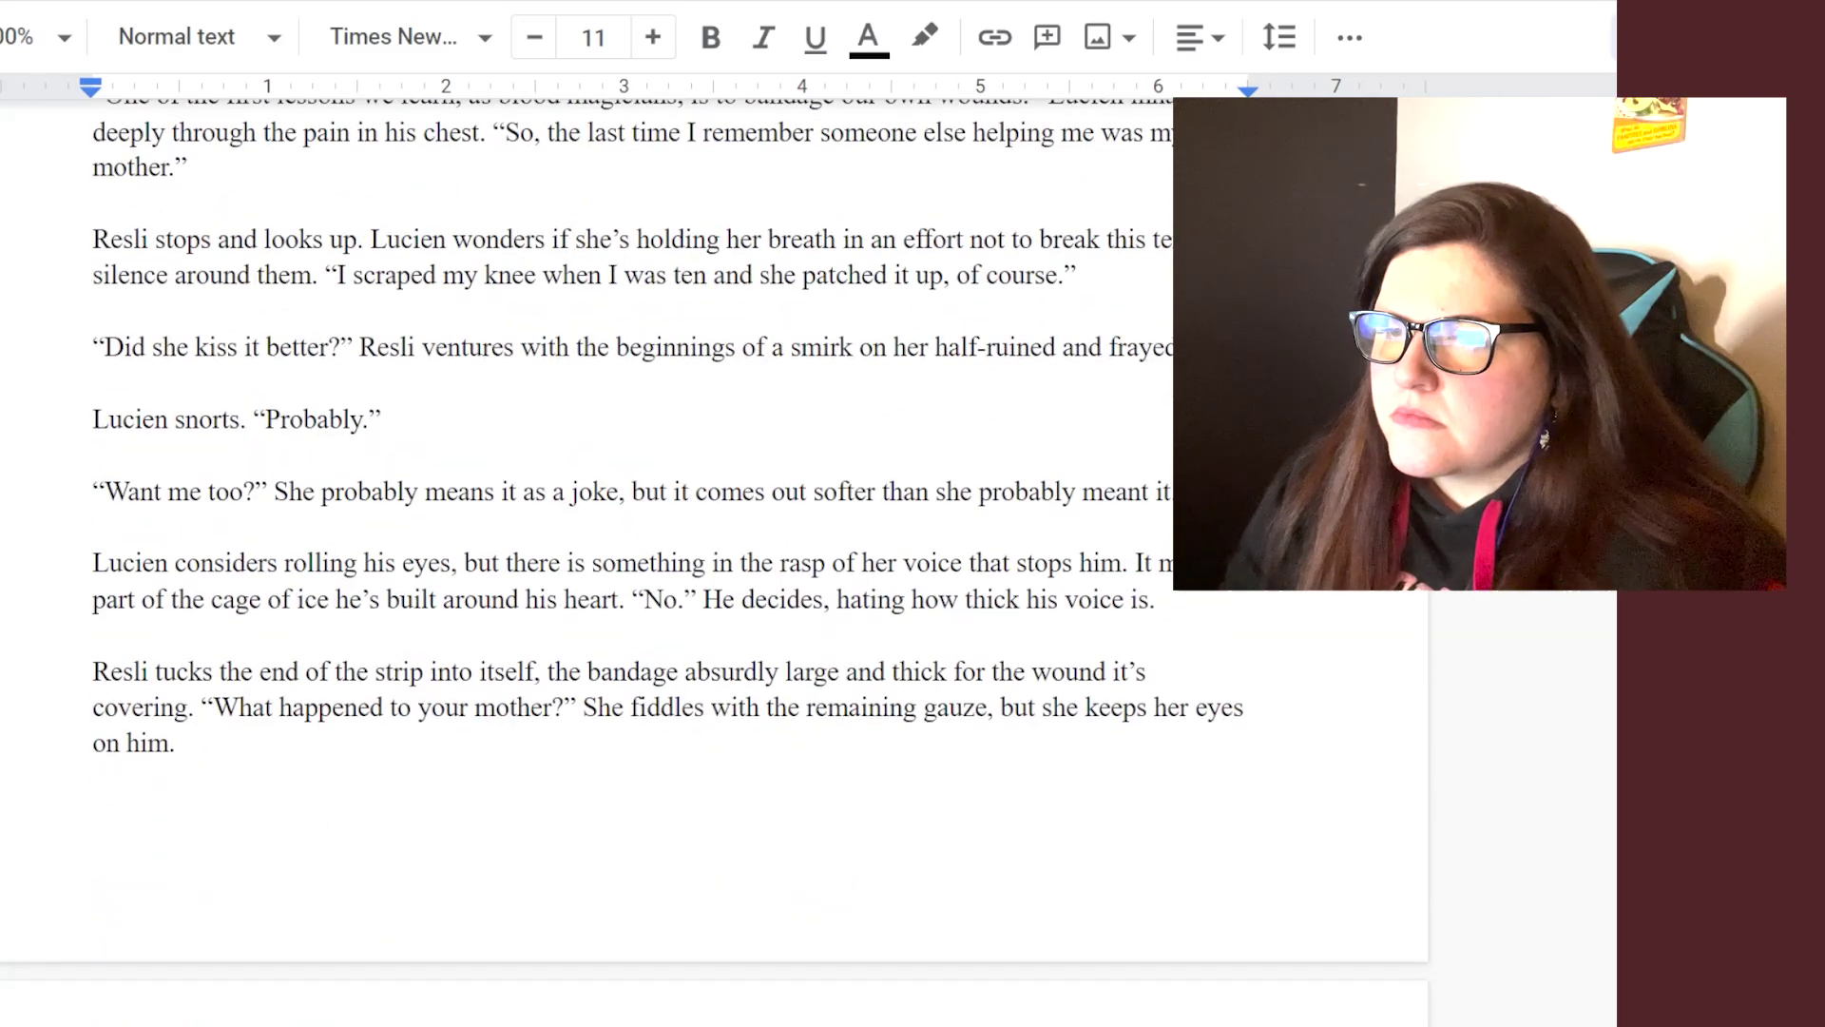
scroll(712, 539, "down", 5)
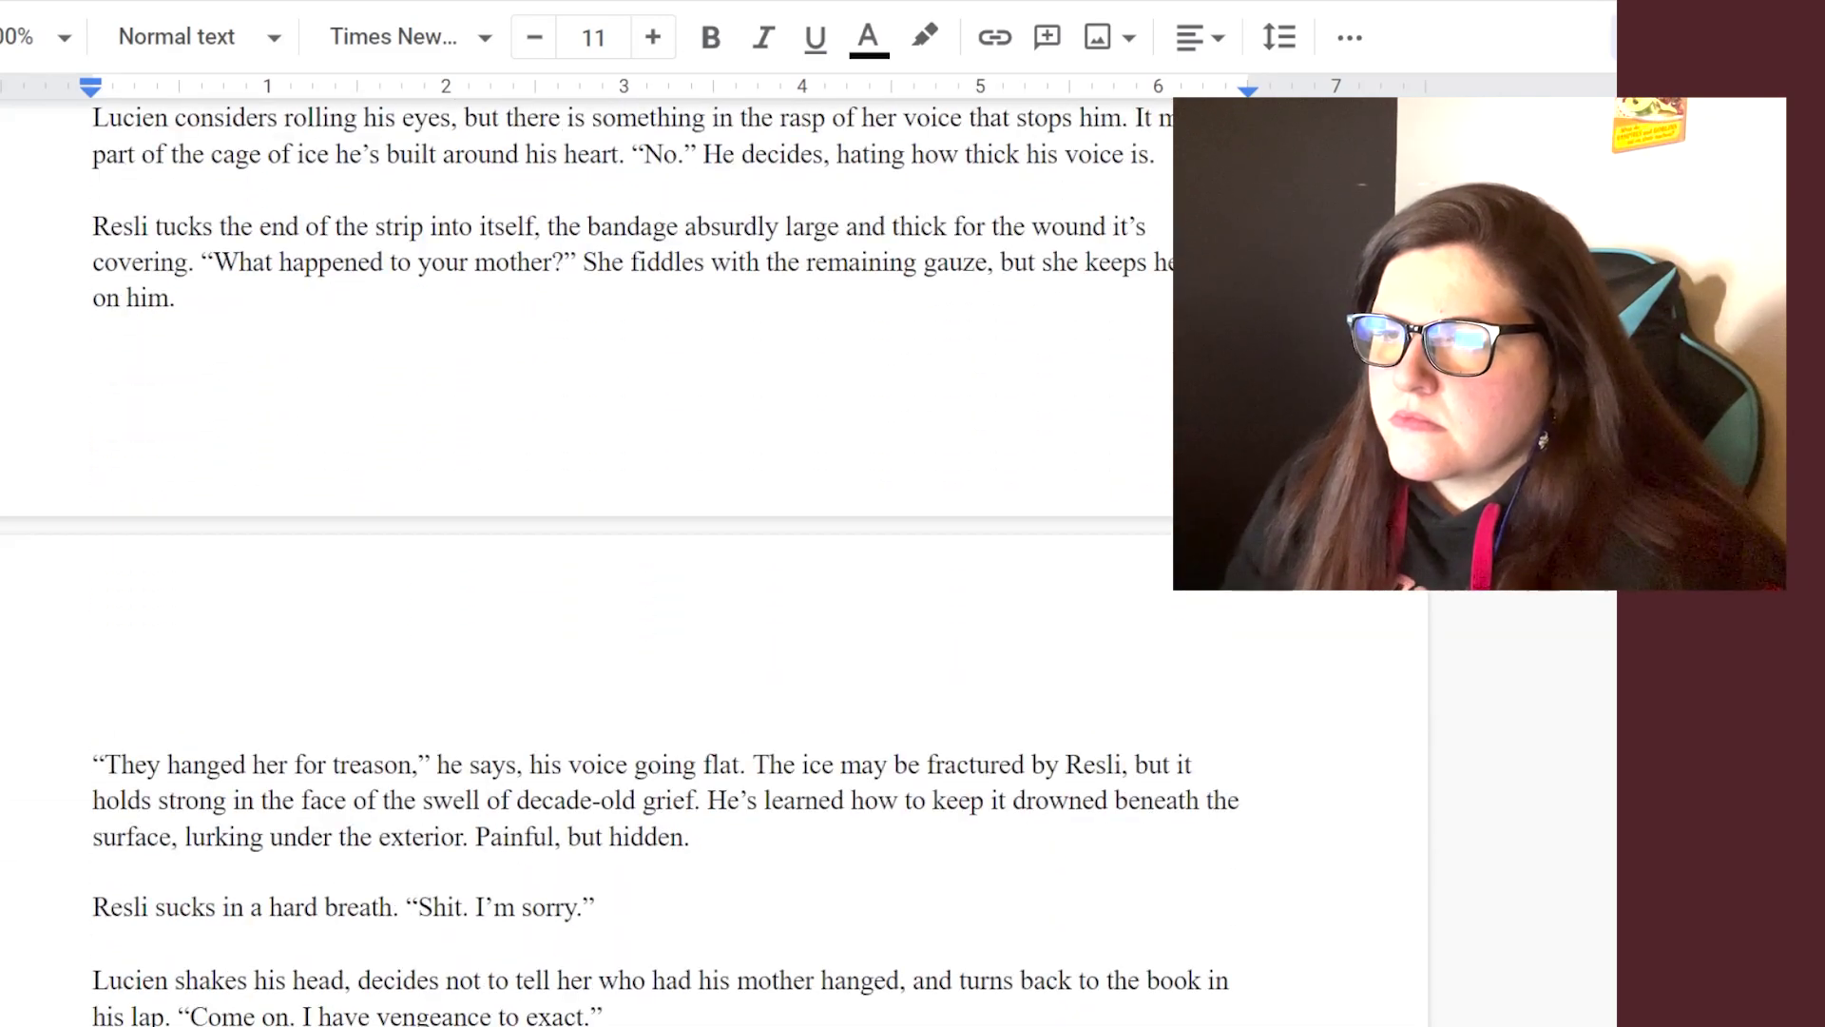
- Insert “'s brusque sincerity” after Resli and finish her line “…aren't doing this alone, you know.”
scroll(618, 570, "down", 5)
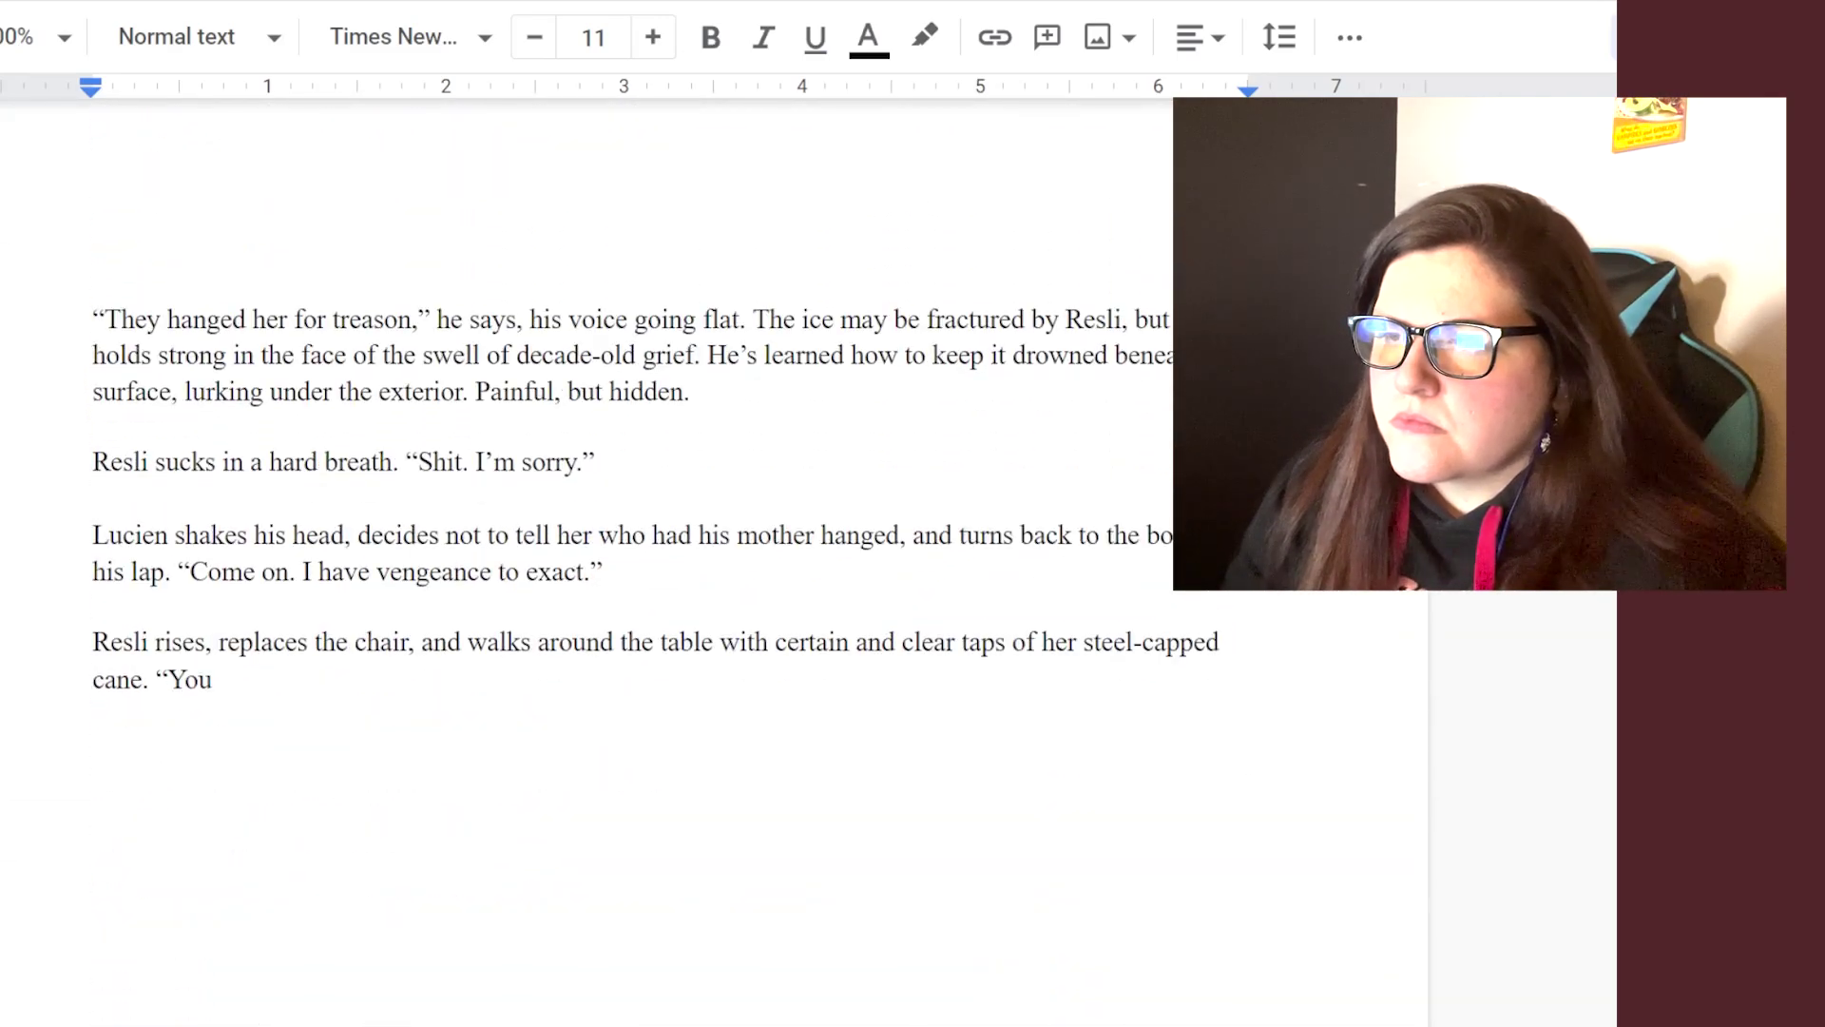
type("'s brusque sincerity")
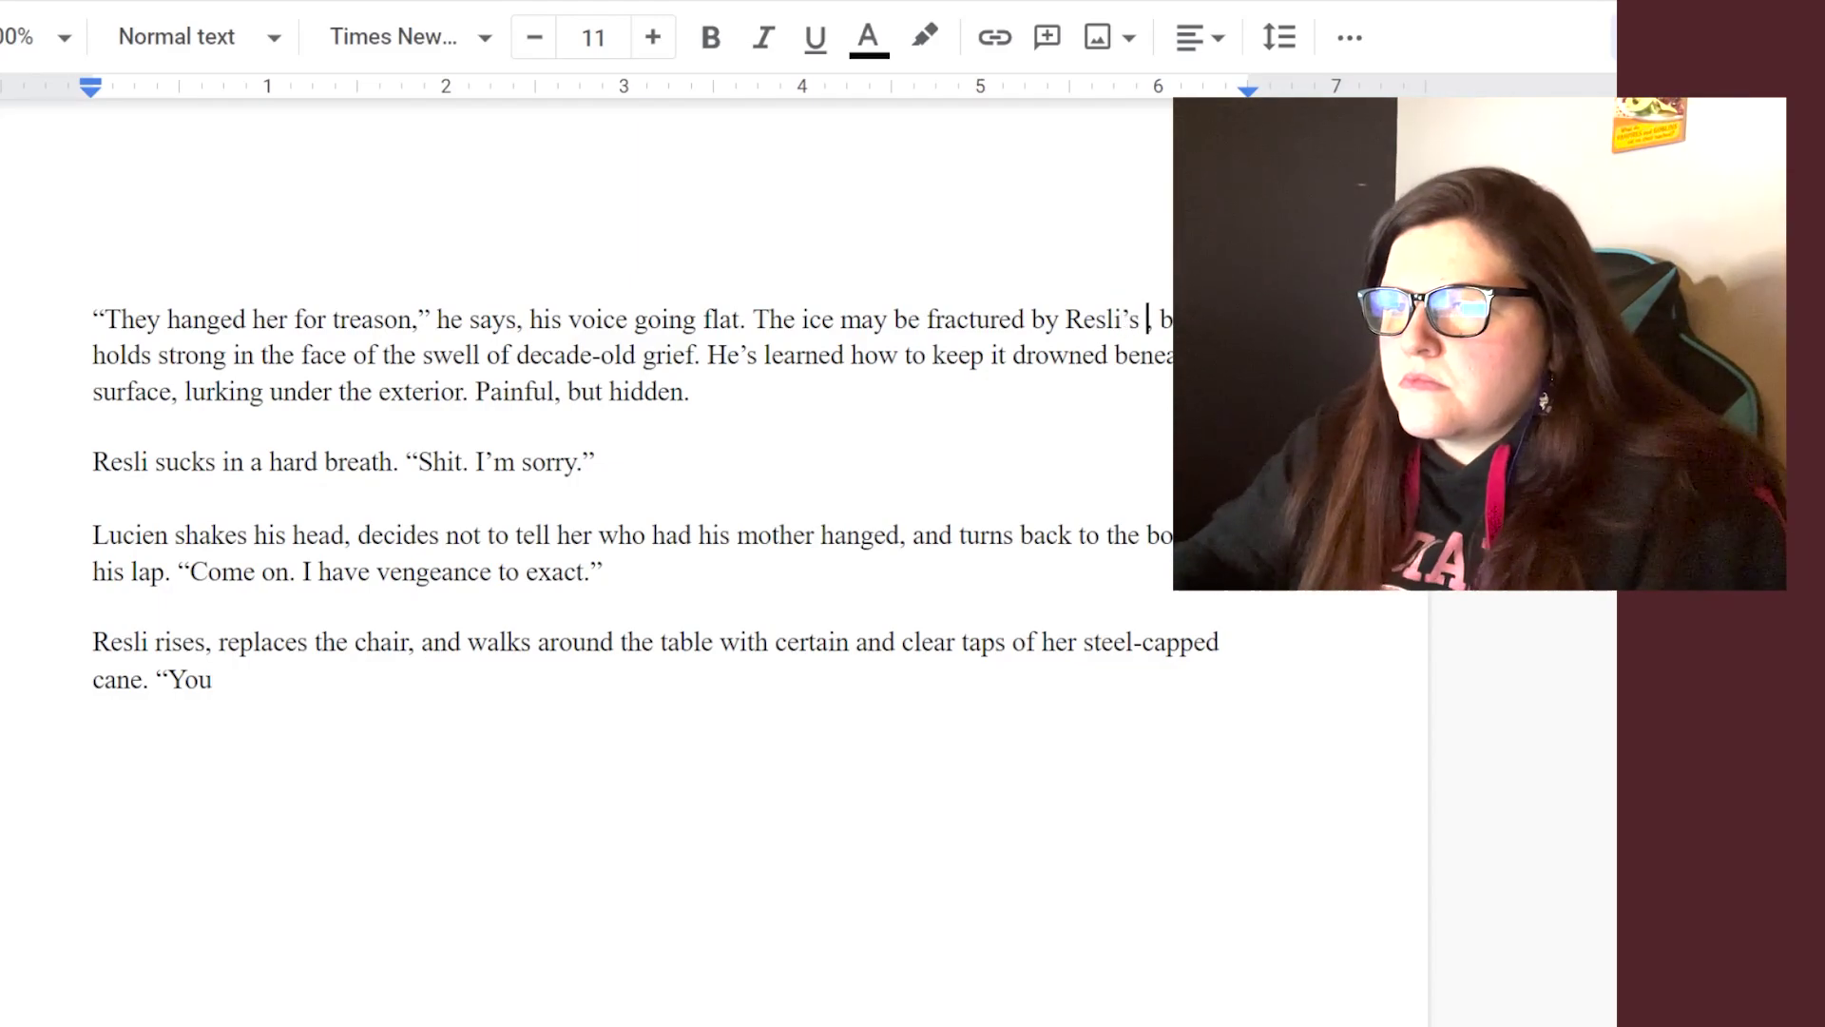
left_click(94, 607)
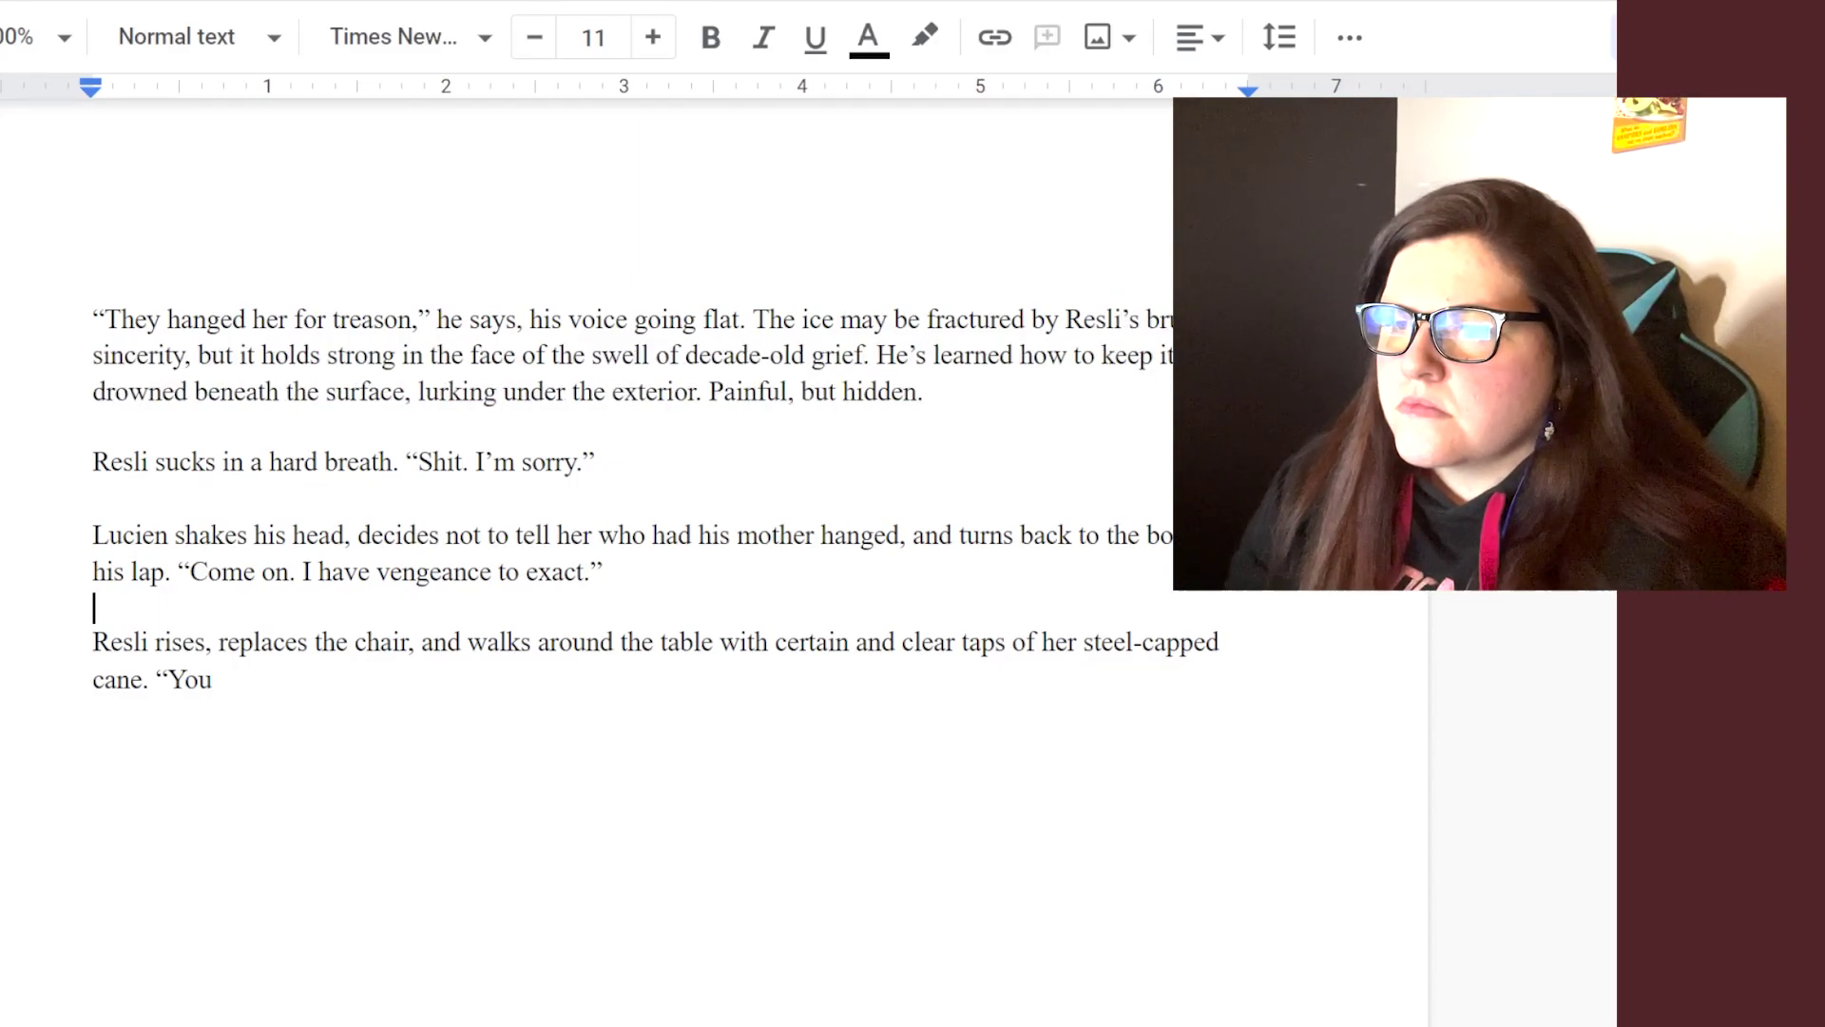
scroll(656, 462, "down", 2)
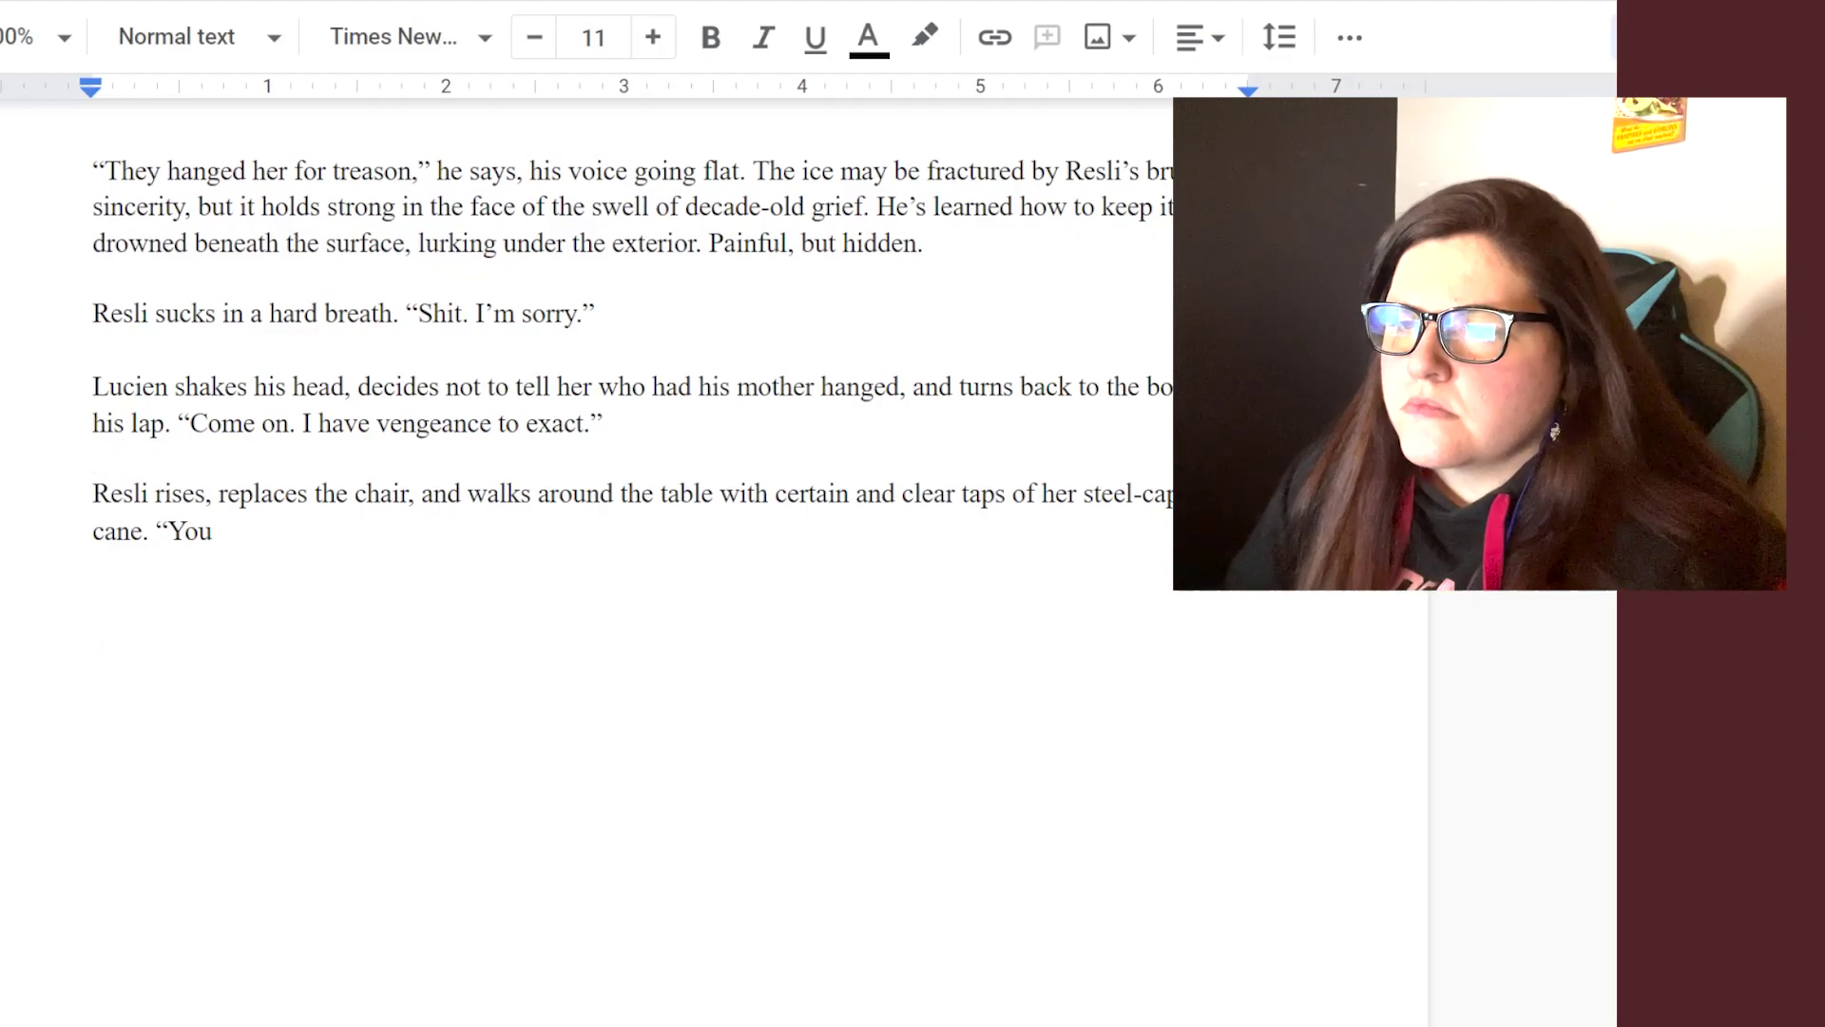
type("aren't doing this alone, you know.\" S")
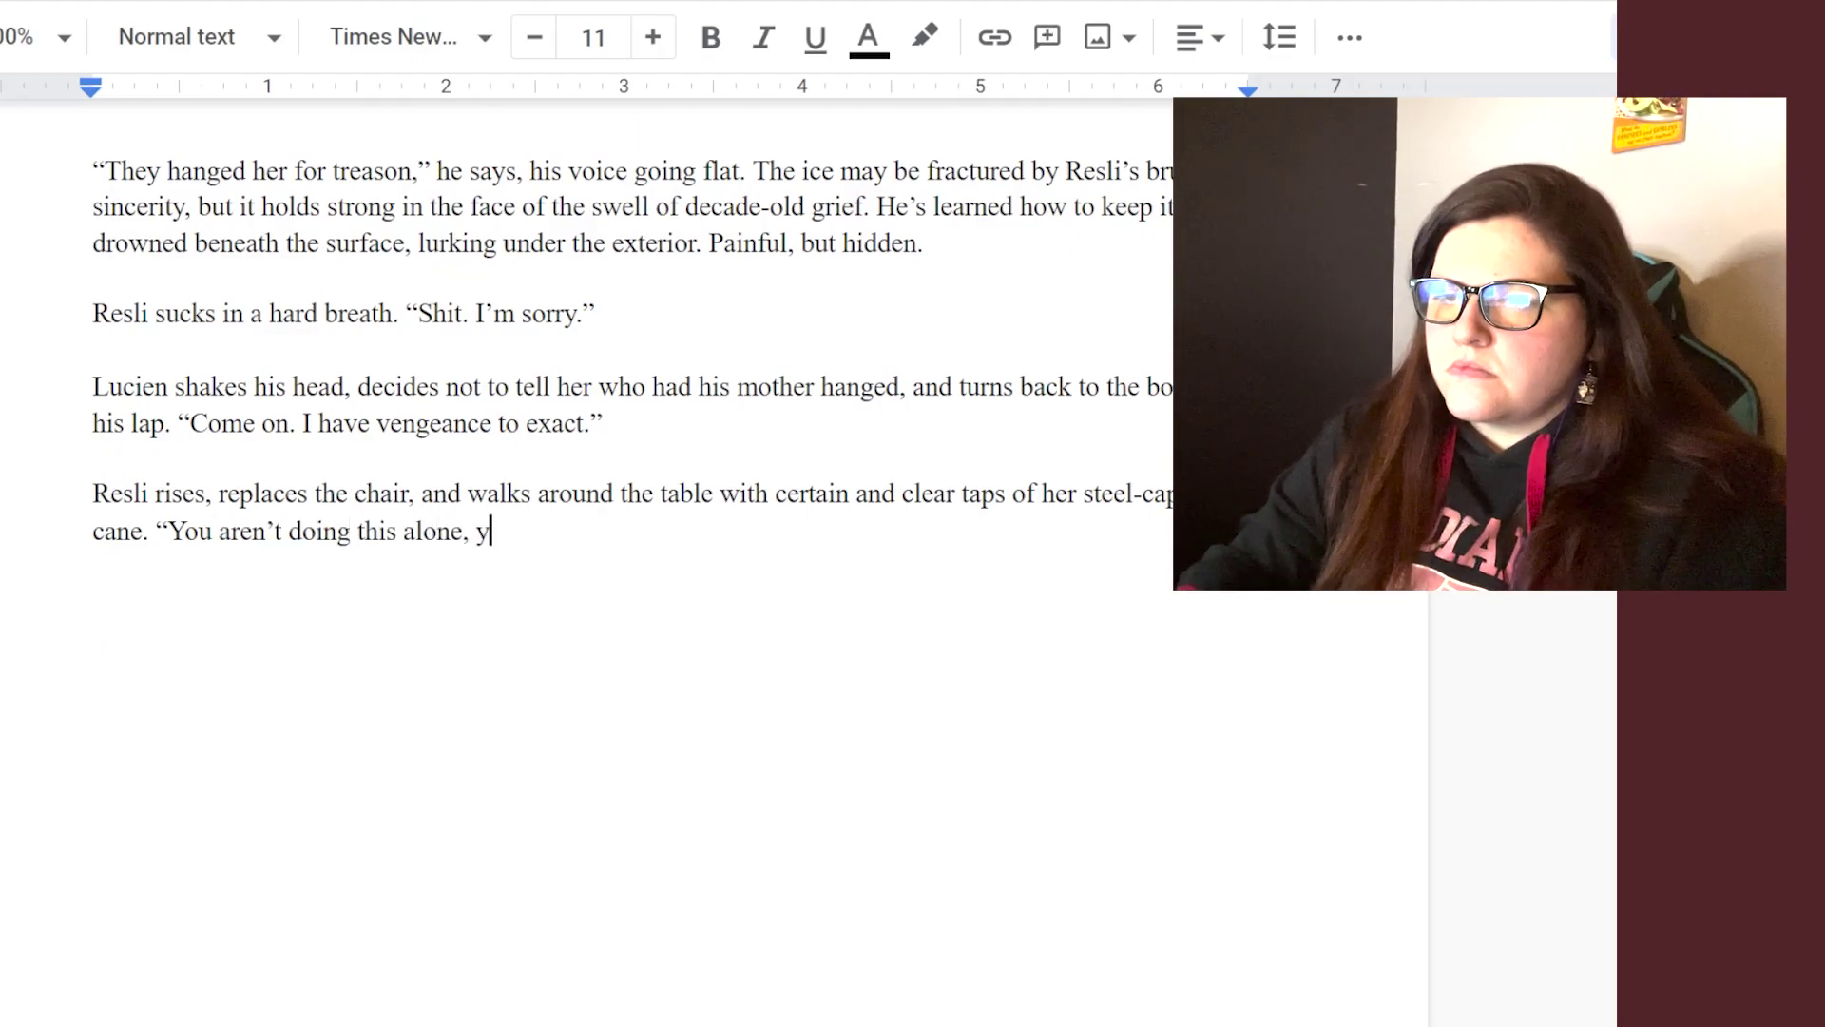
type("he sinks back into her seat, sighing and rubb")
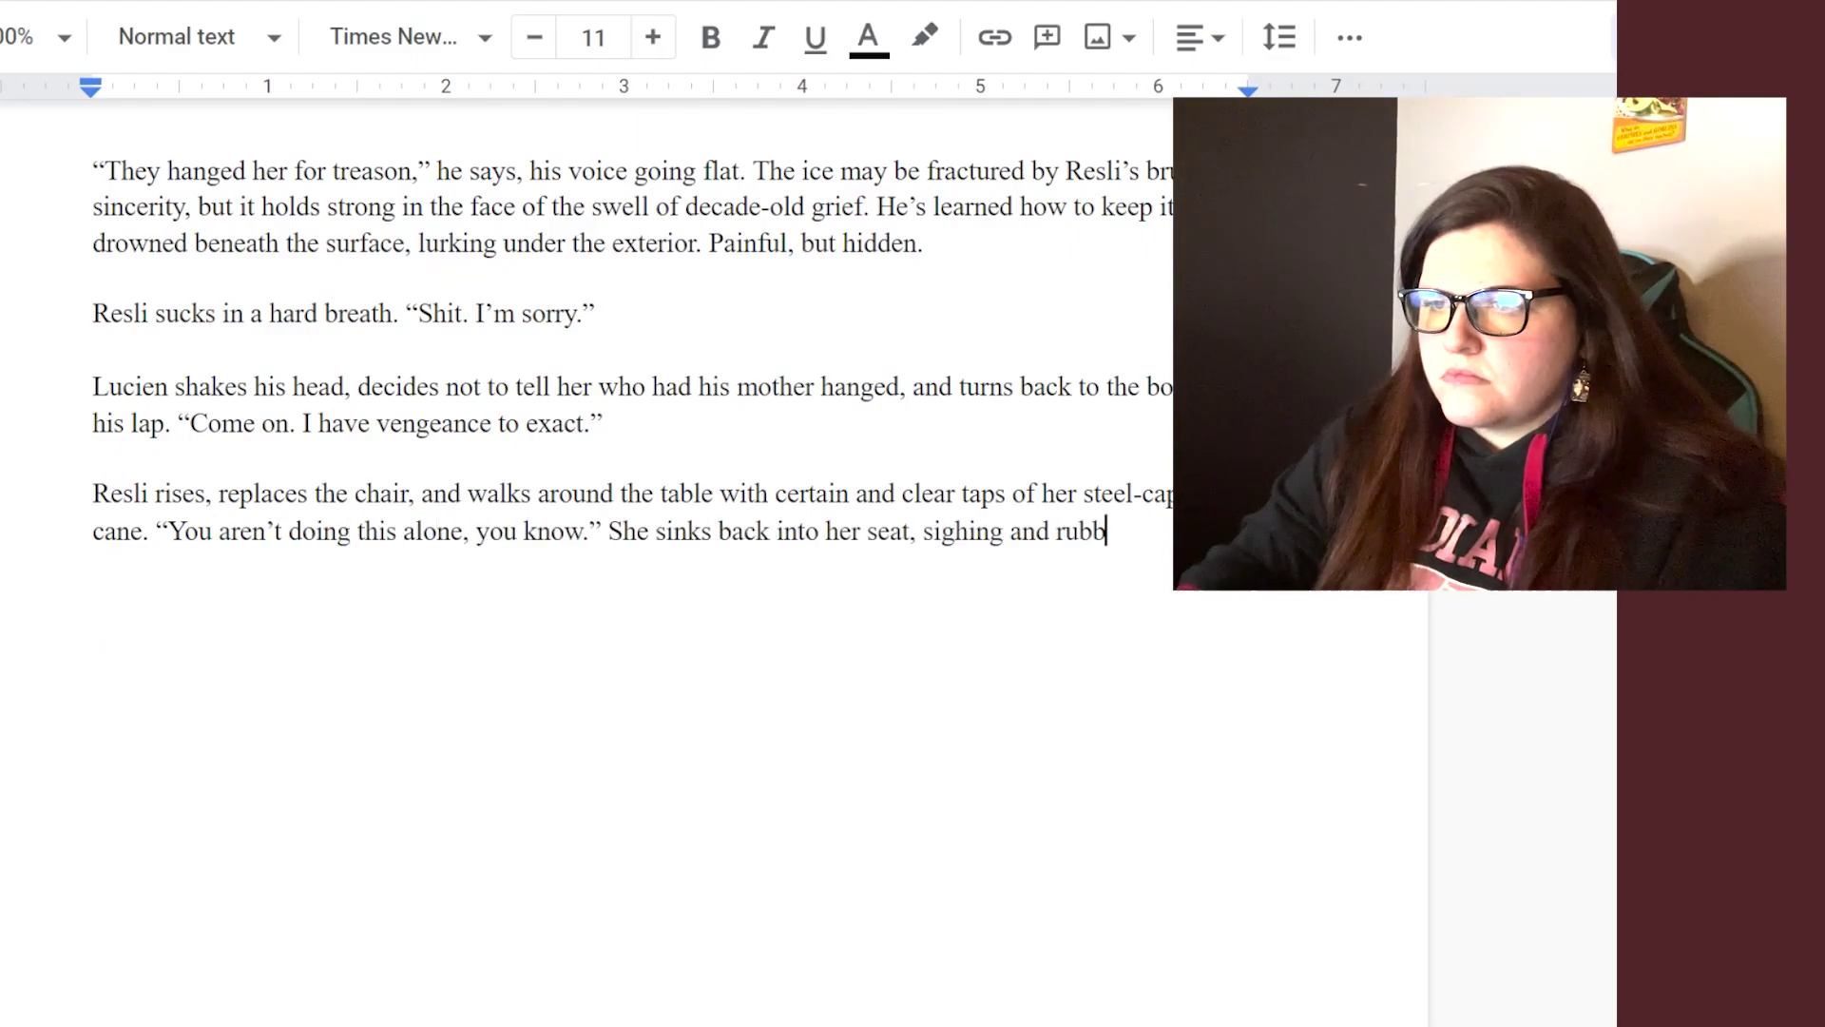
type("ing her sternum. The ")
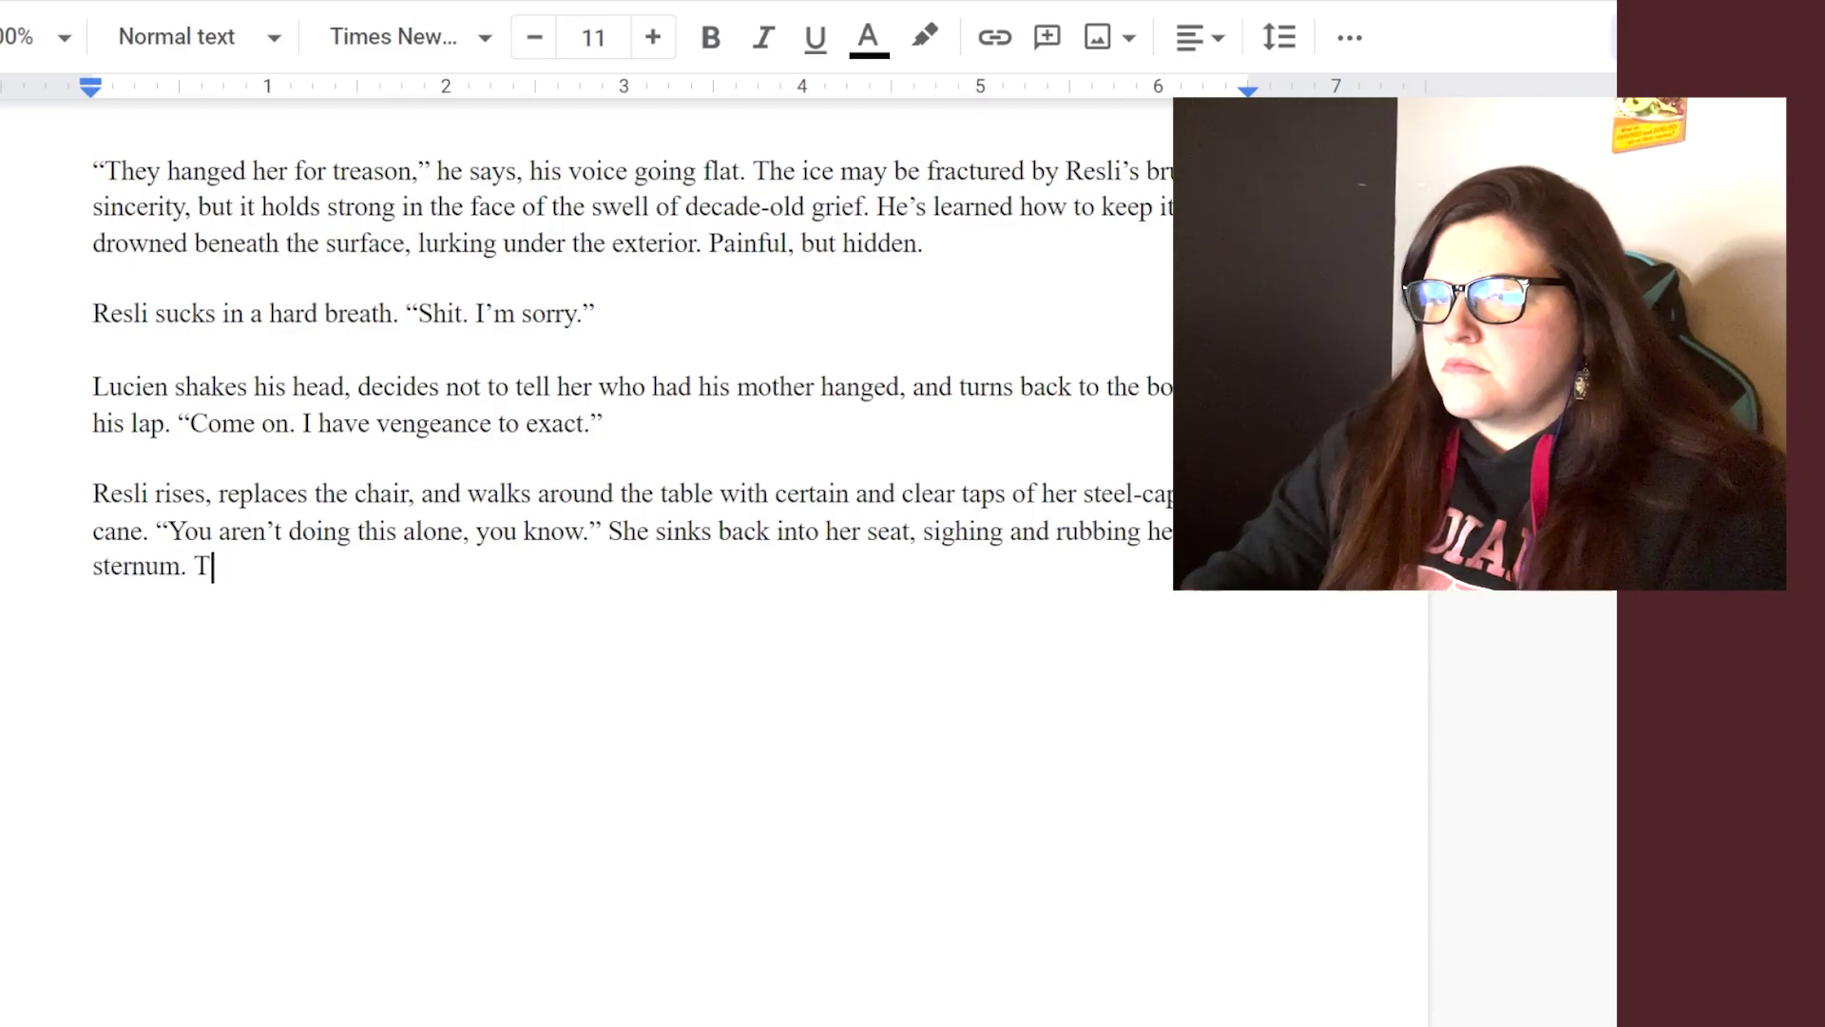
type("old wound and scars must be pullin")
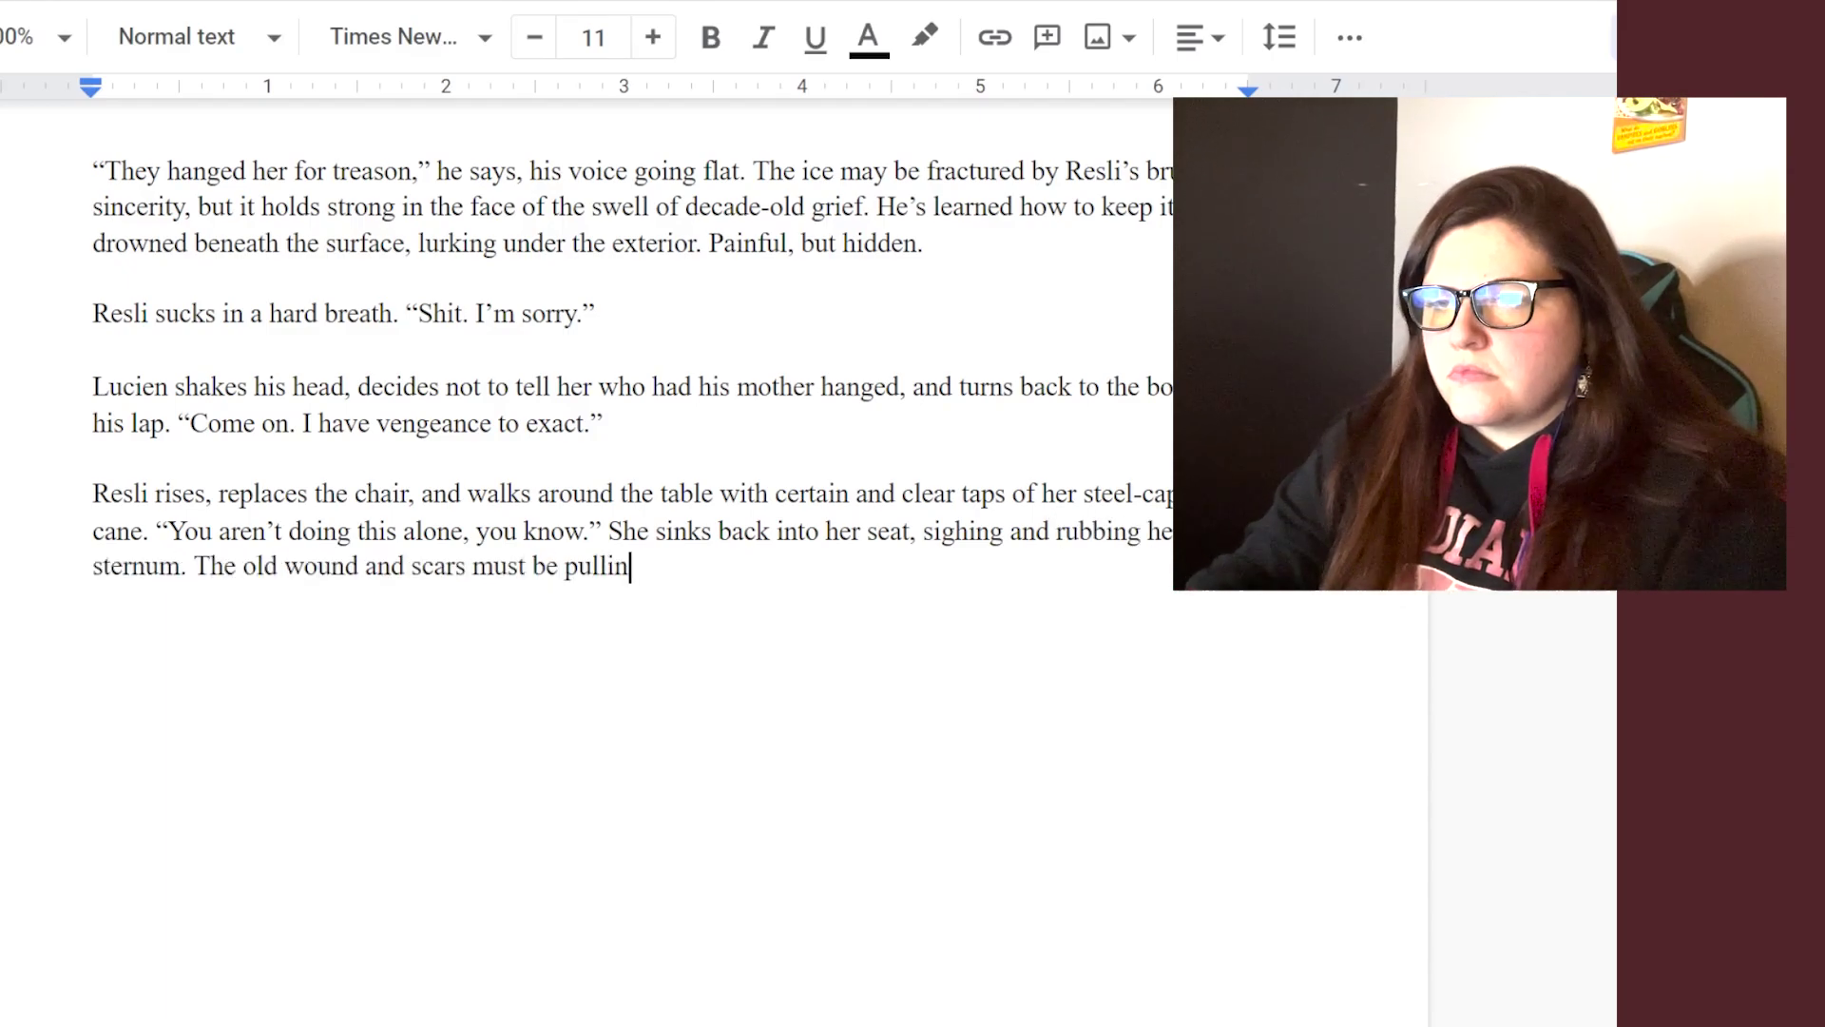
type("g")
key("BackSpace")
key("BackSpace")
key("BackSpace")
key("BackSpace")
key("BackSpace")
key("BackSpace")
key("BackSpace")
key("BackSpace")
key("BackSpace")
key("BackSpace")
key("BackSpace")
key("BackSpace")
key("BackSpace")
key("BackSpace")
key("BackSpace")
key("BackSpace")
key("BackSpace")
key("BackSpace")
key("BackSpace")
key("BackSpace")
- Add the closing paragraph where Lucien says “I know” but really means thank you
key("Return")
key("Return")
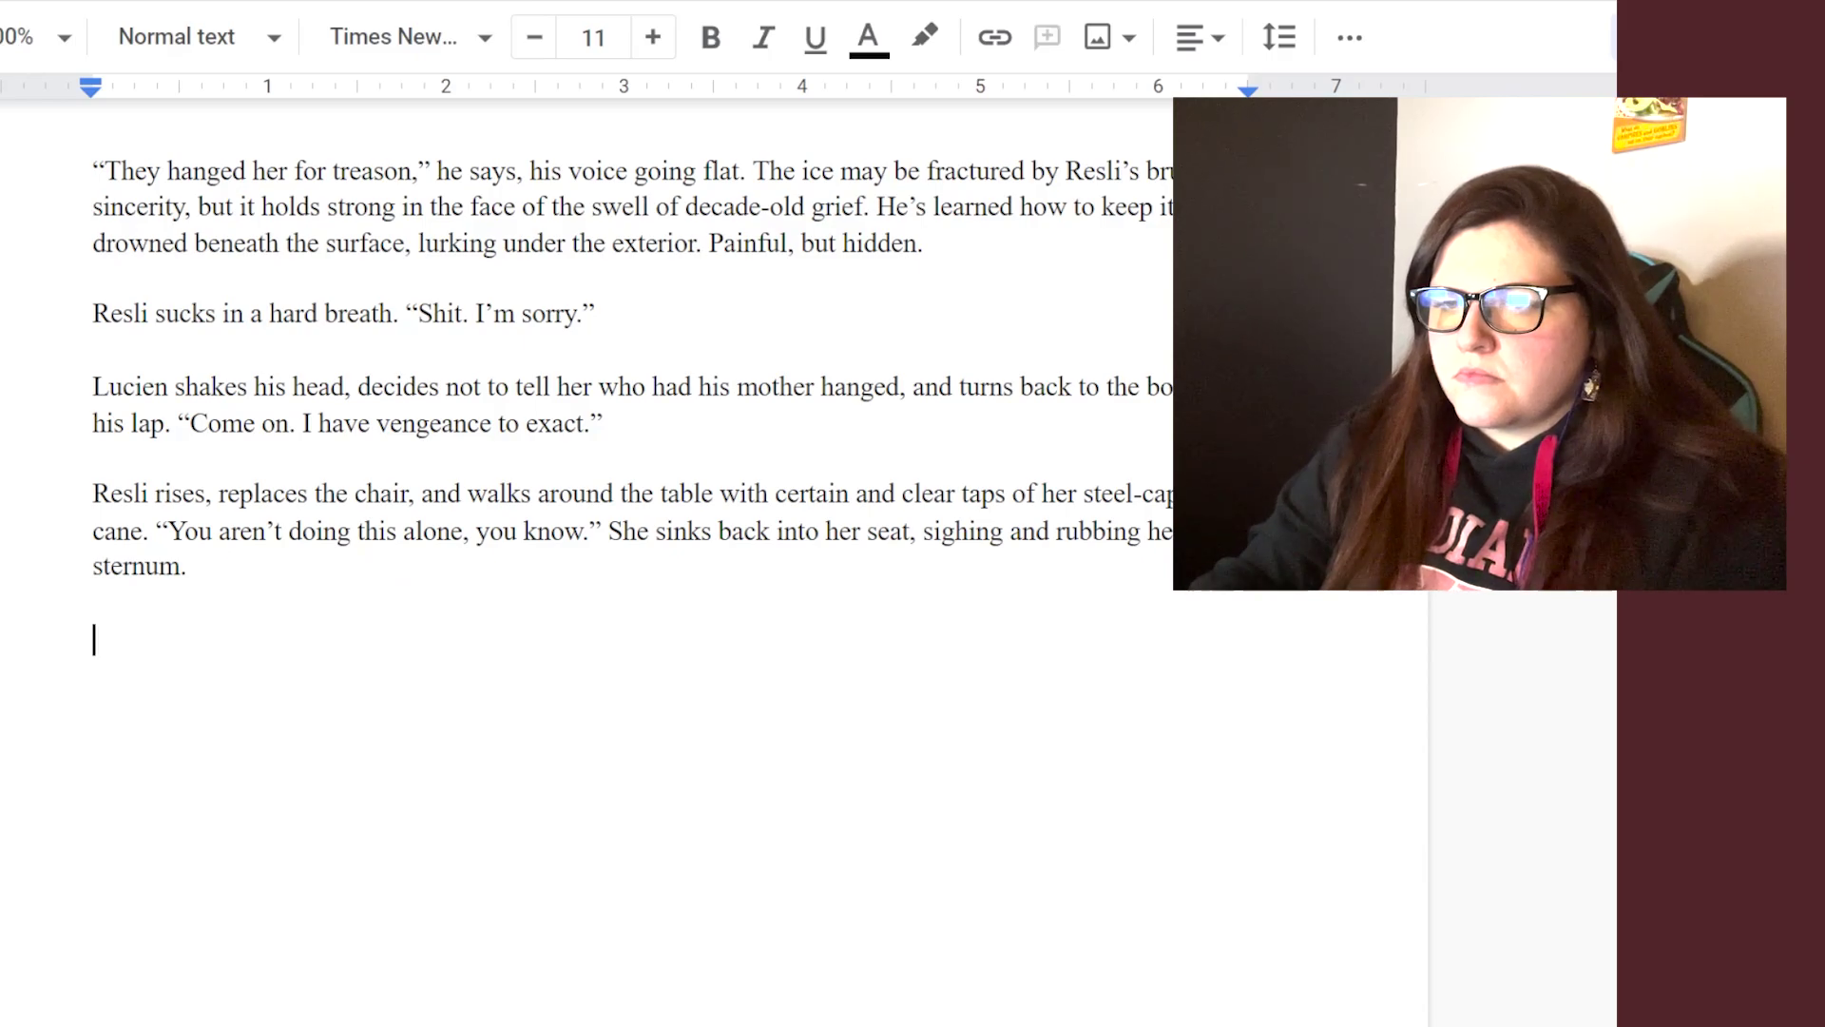
type("Lucien inhales,")
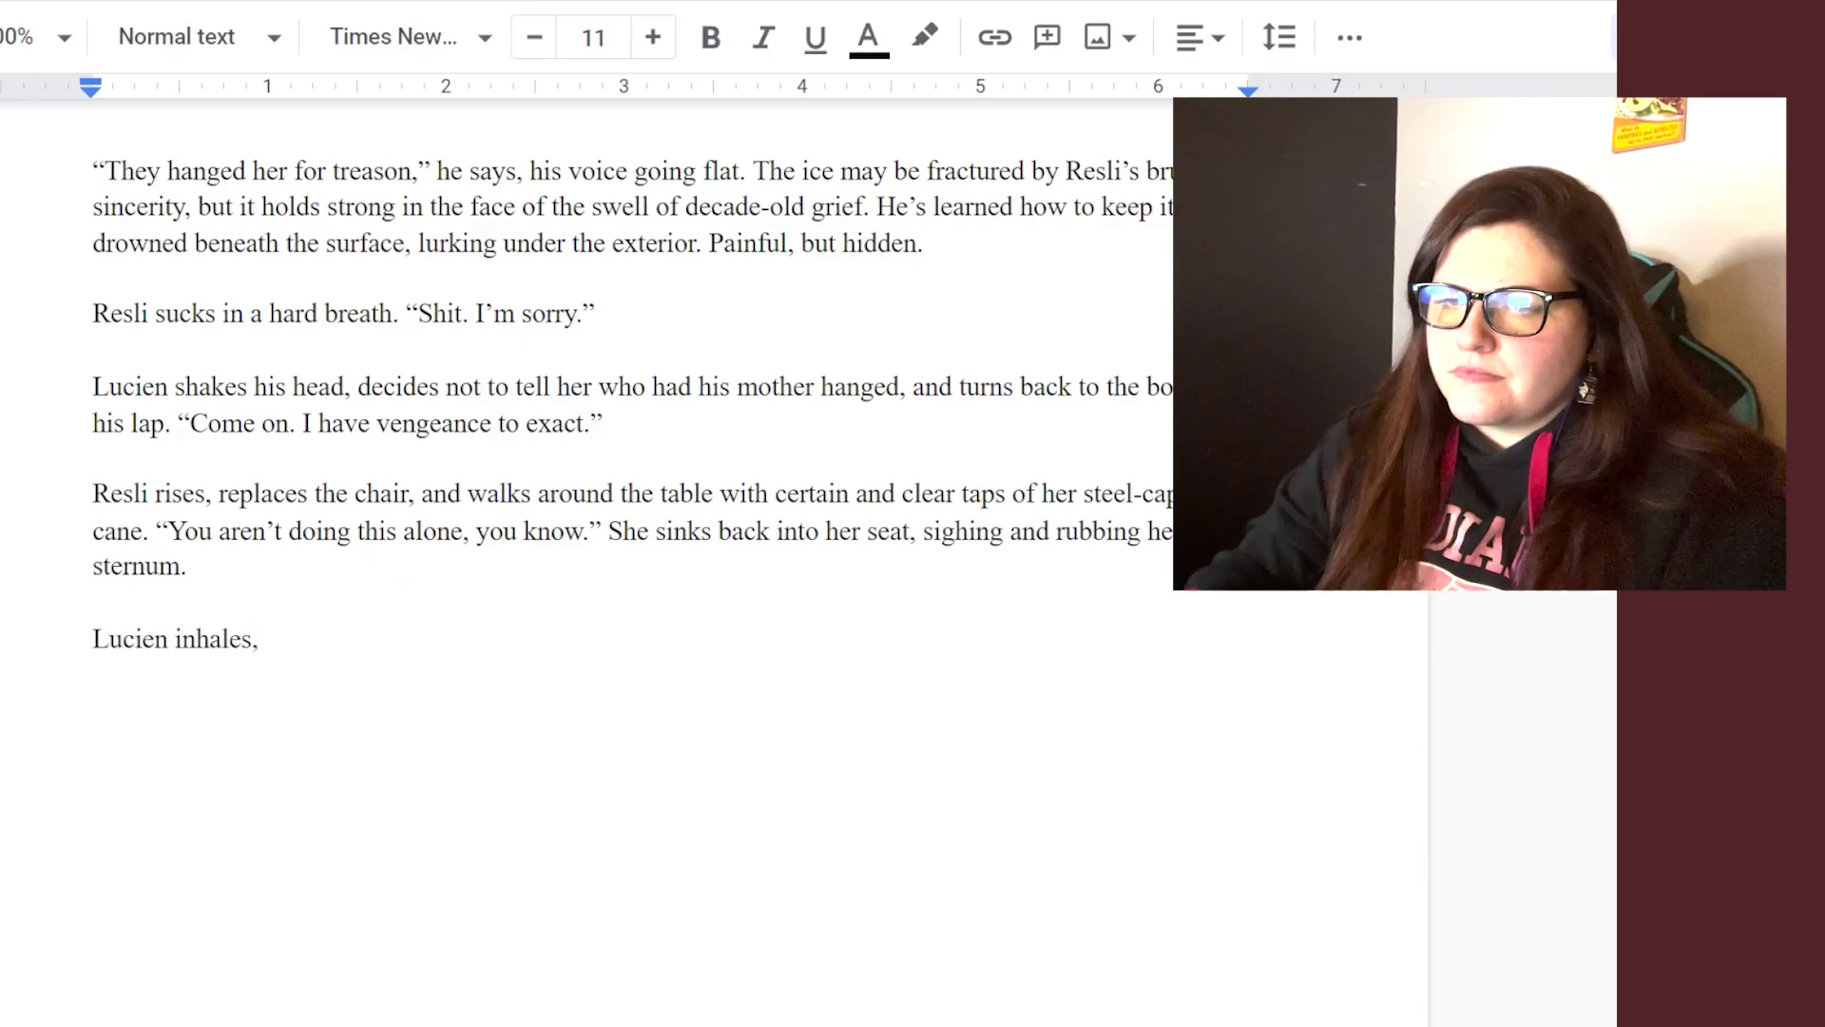
key("BackSpace")
type(" the scent of old ")
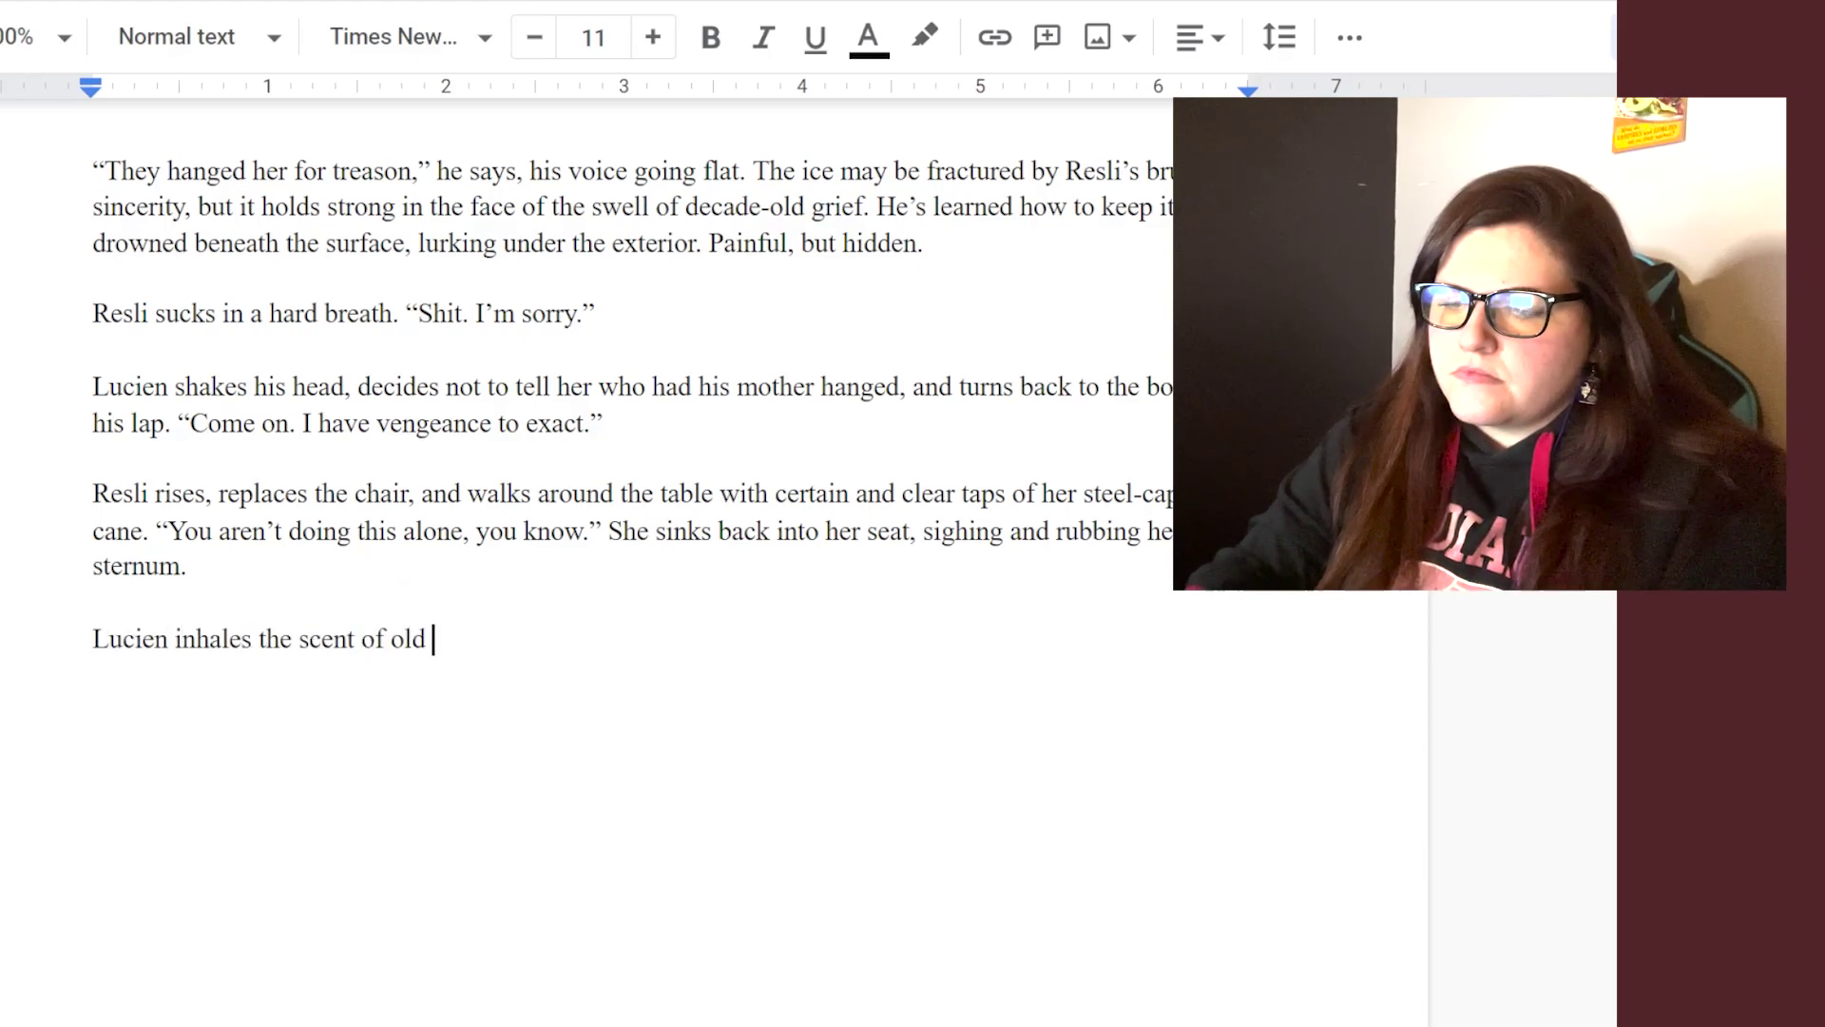
type("books, tough leather, and ")
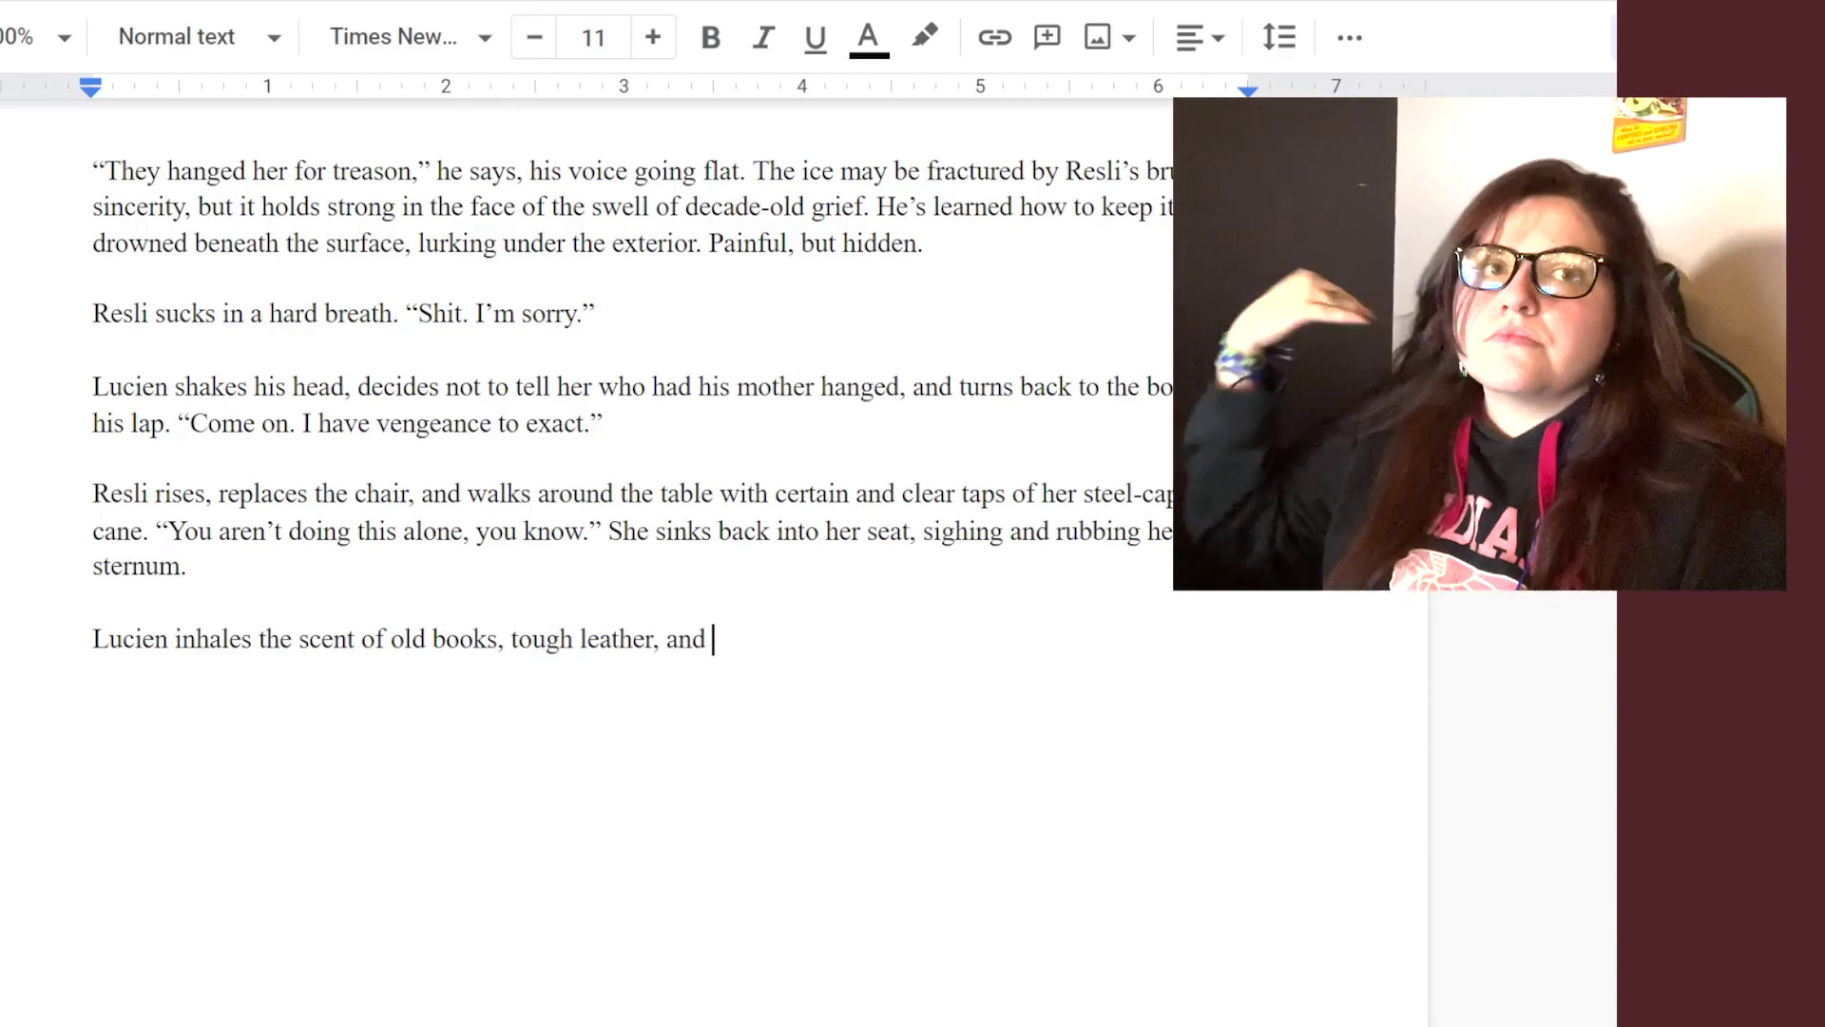
type("the peppermints Resli's be")
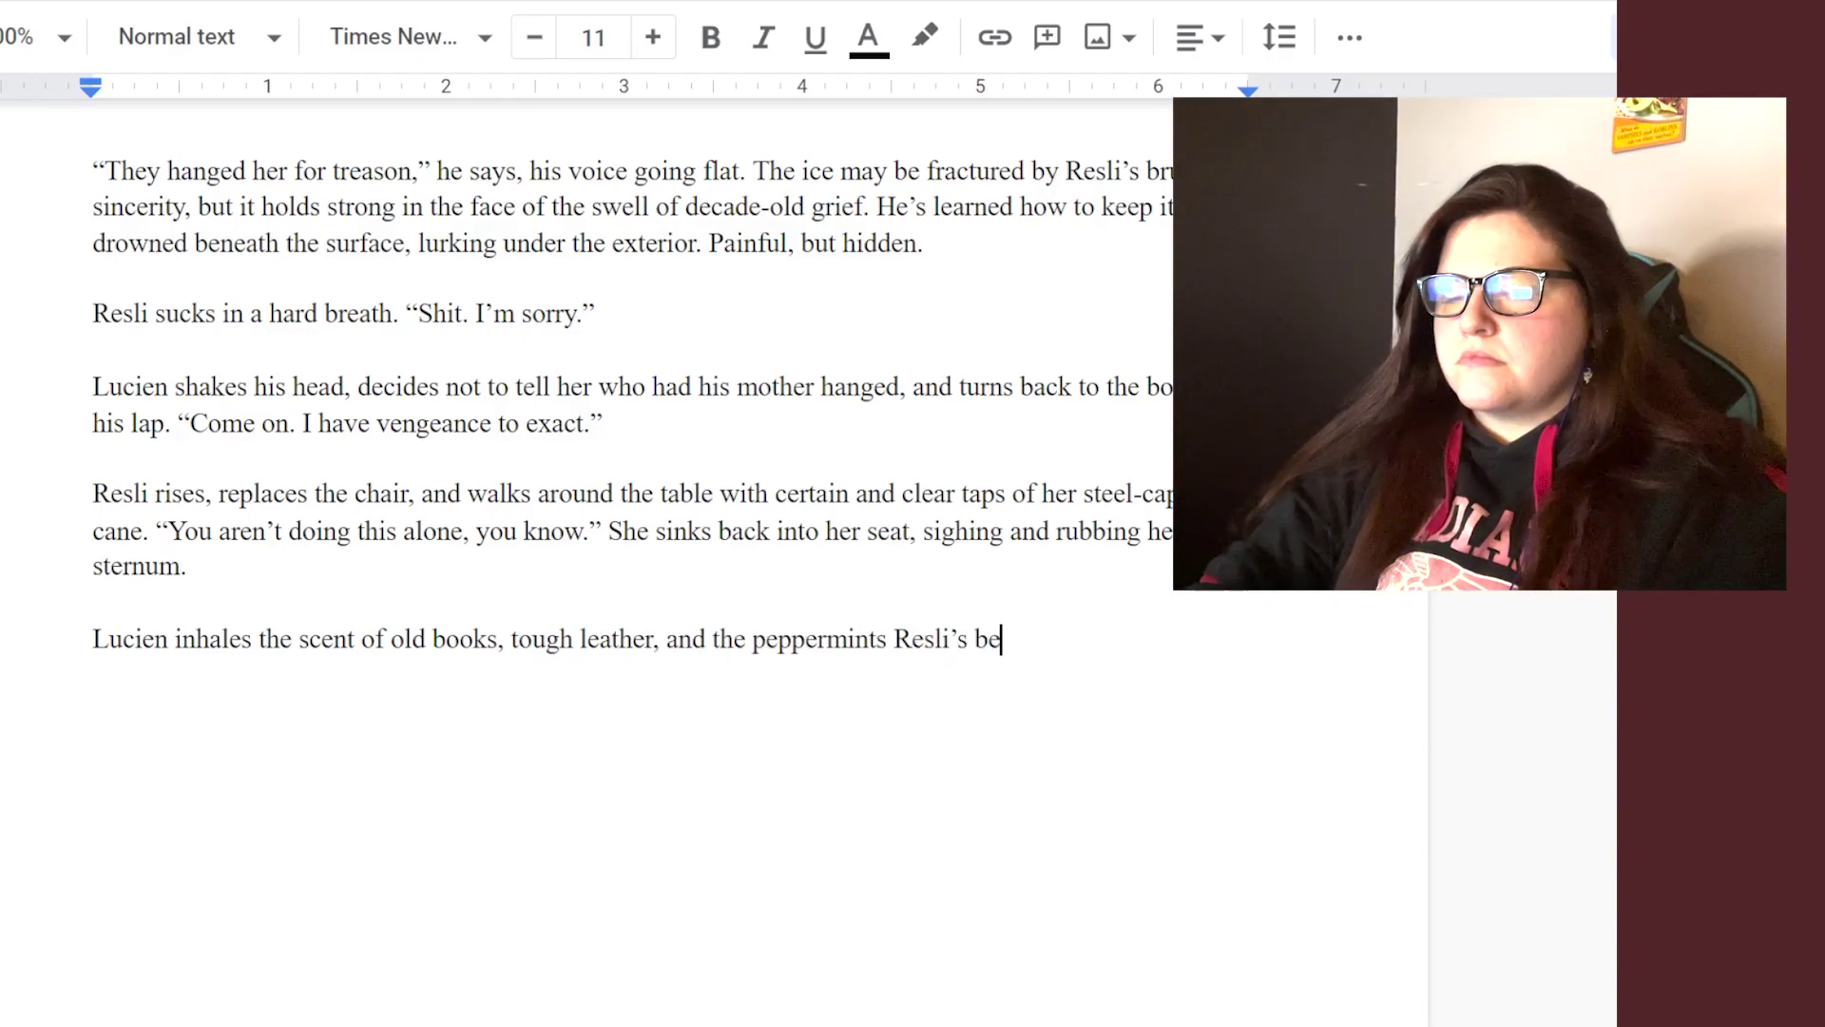
type("en popping to stay awake.")
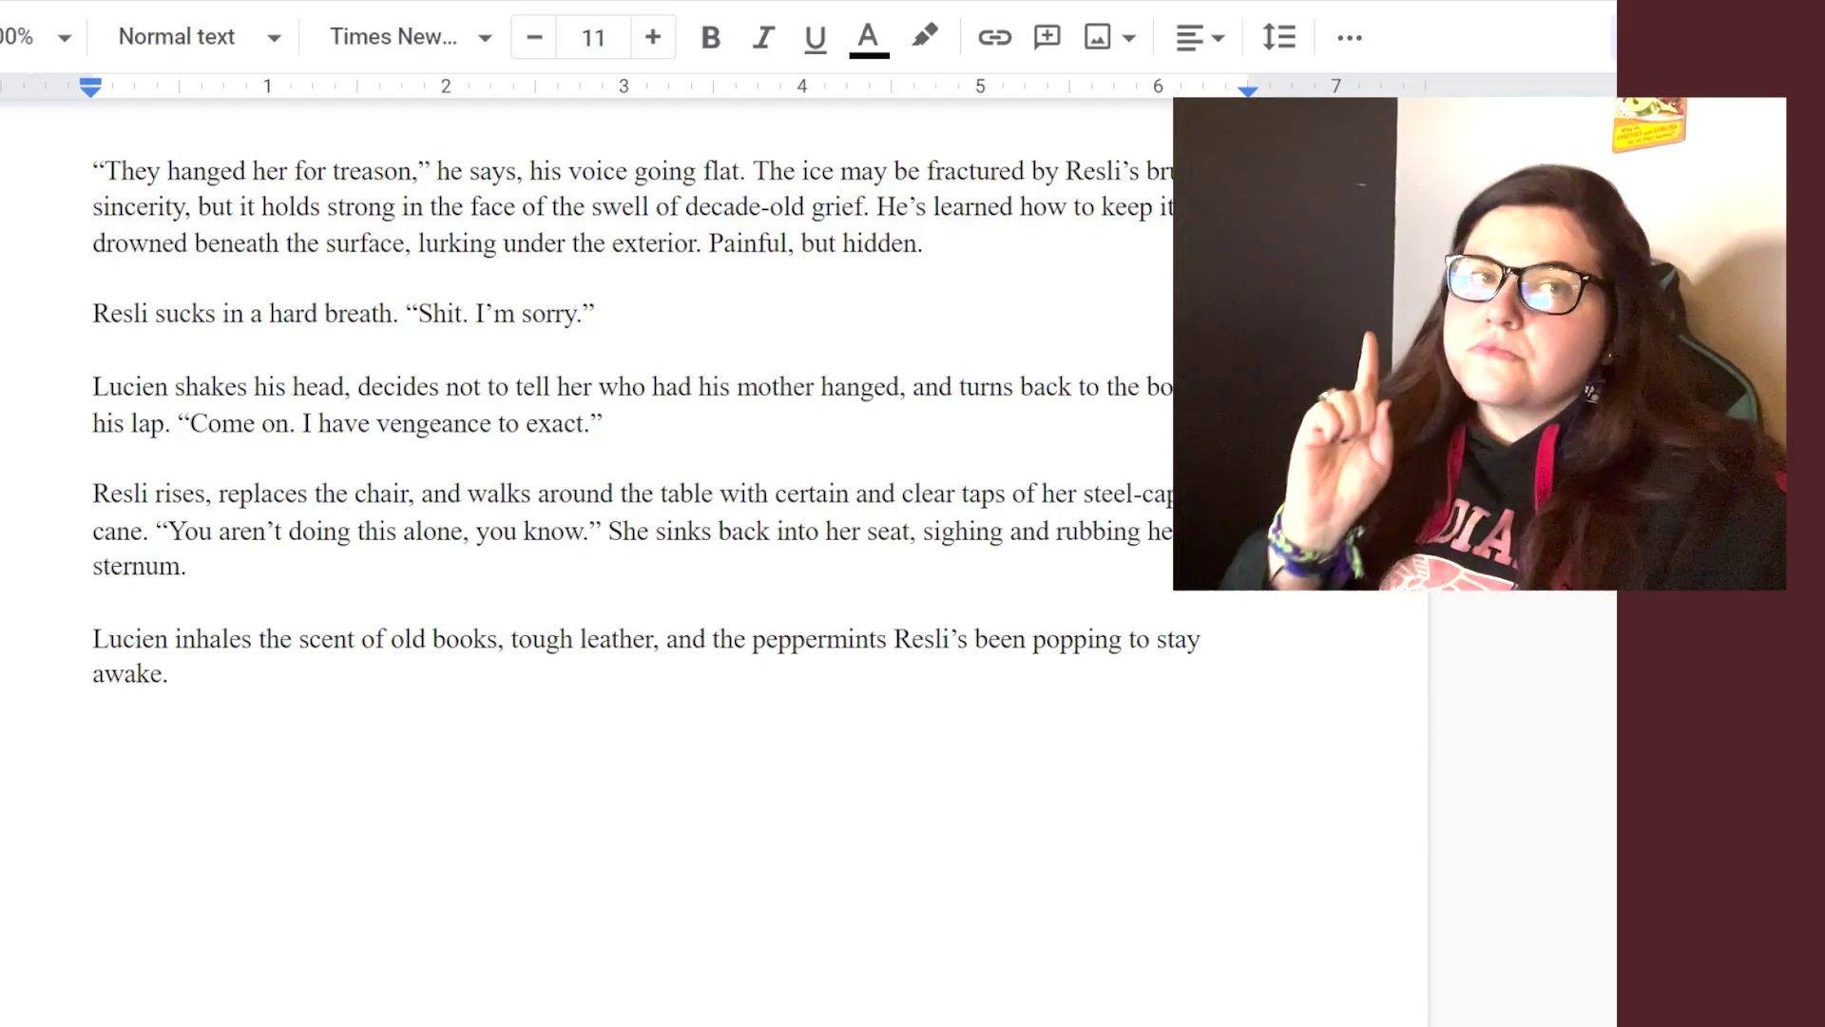
type(" \"")
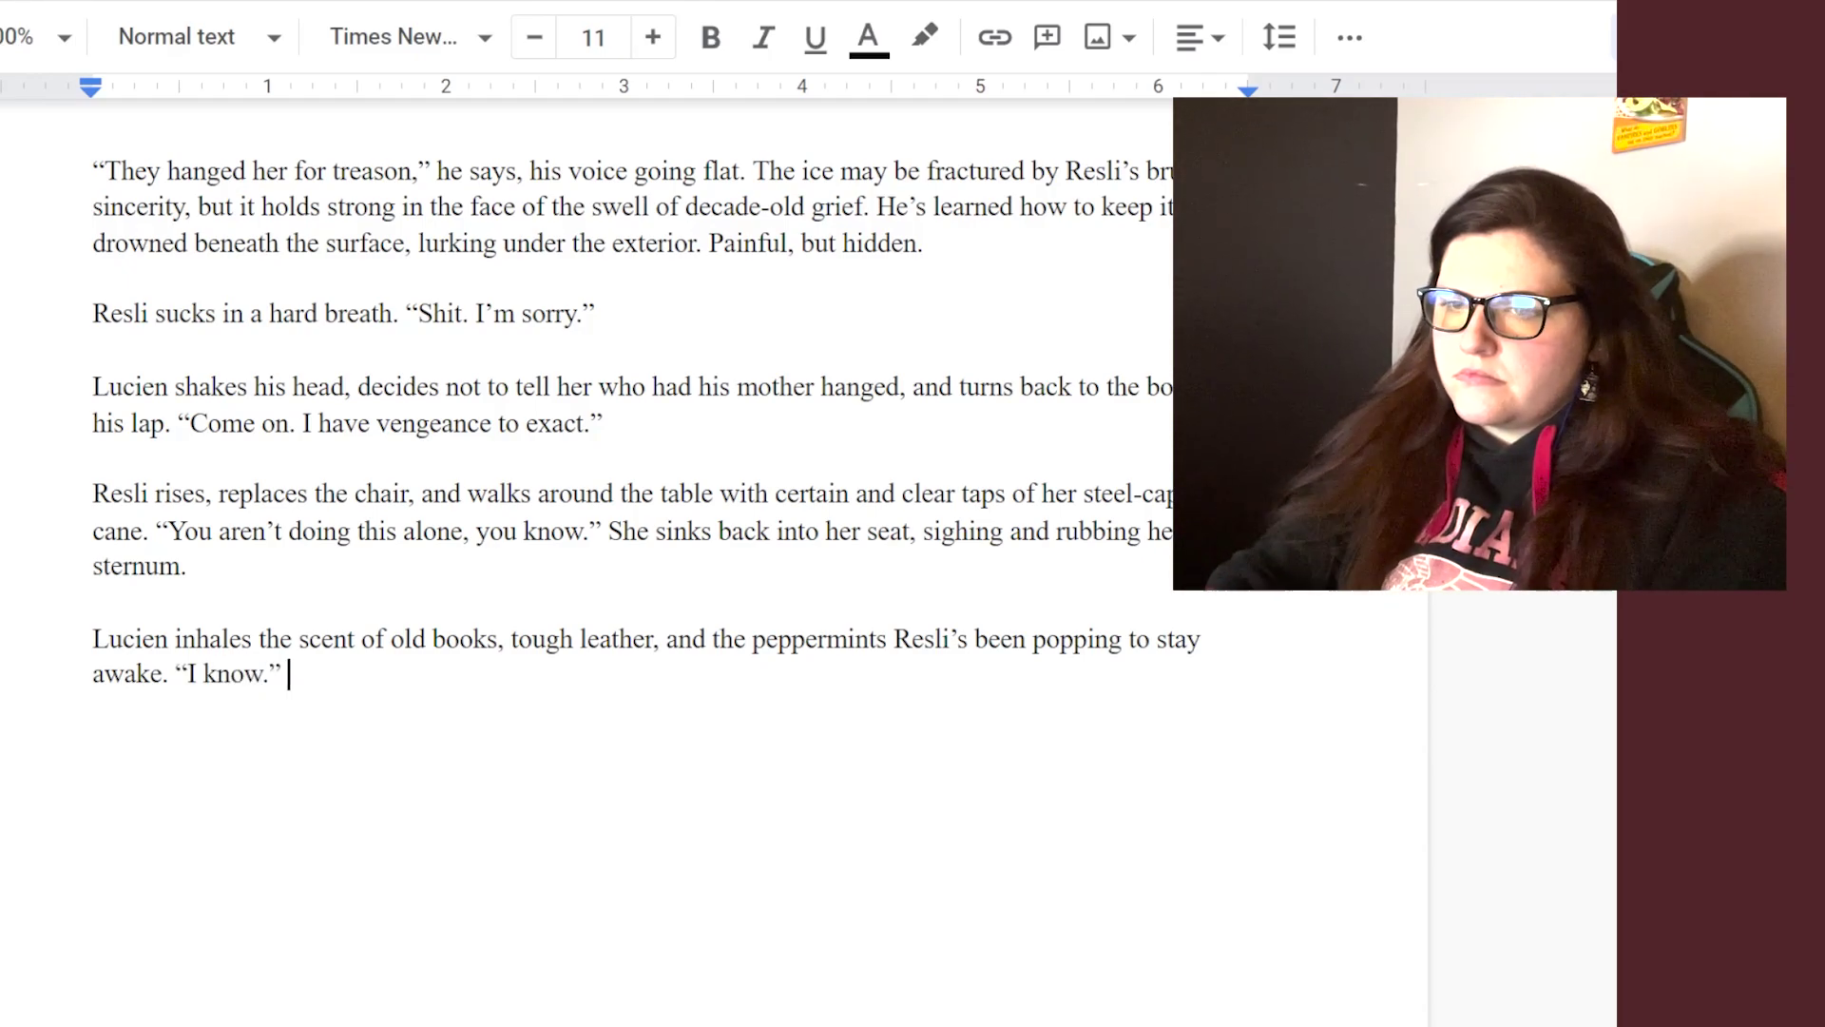
type("I know.\"")
key("BackSpace")
key("BackSpace")
key("BackSpace")
type(",\" he says, but what he really means is thank you.")
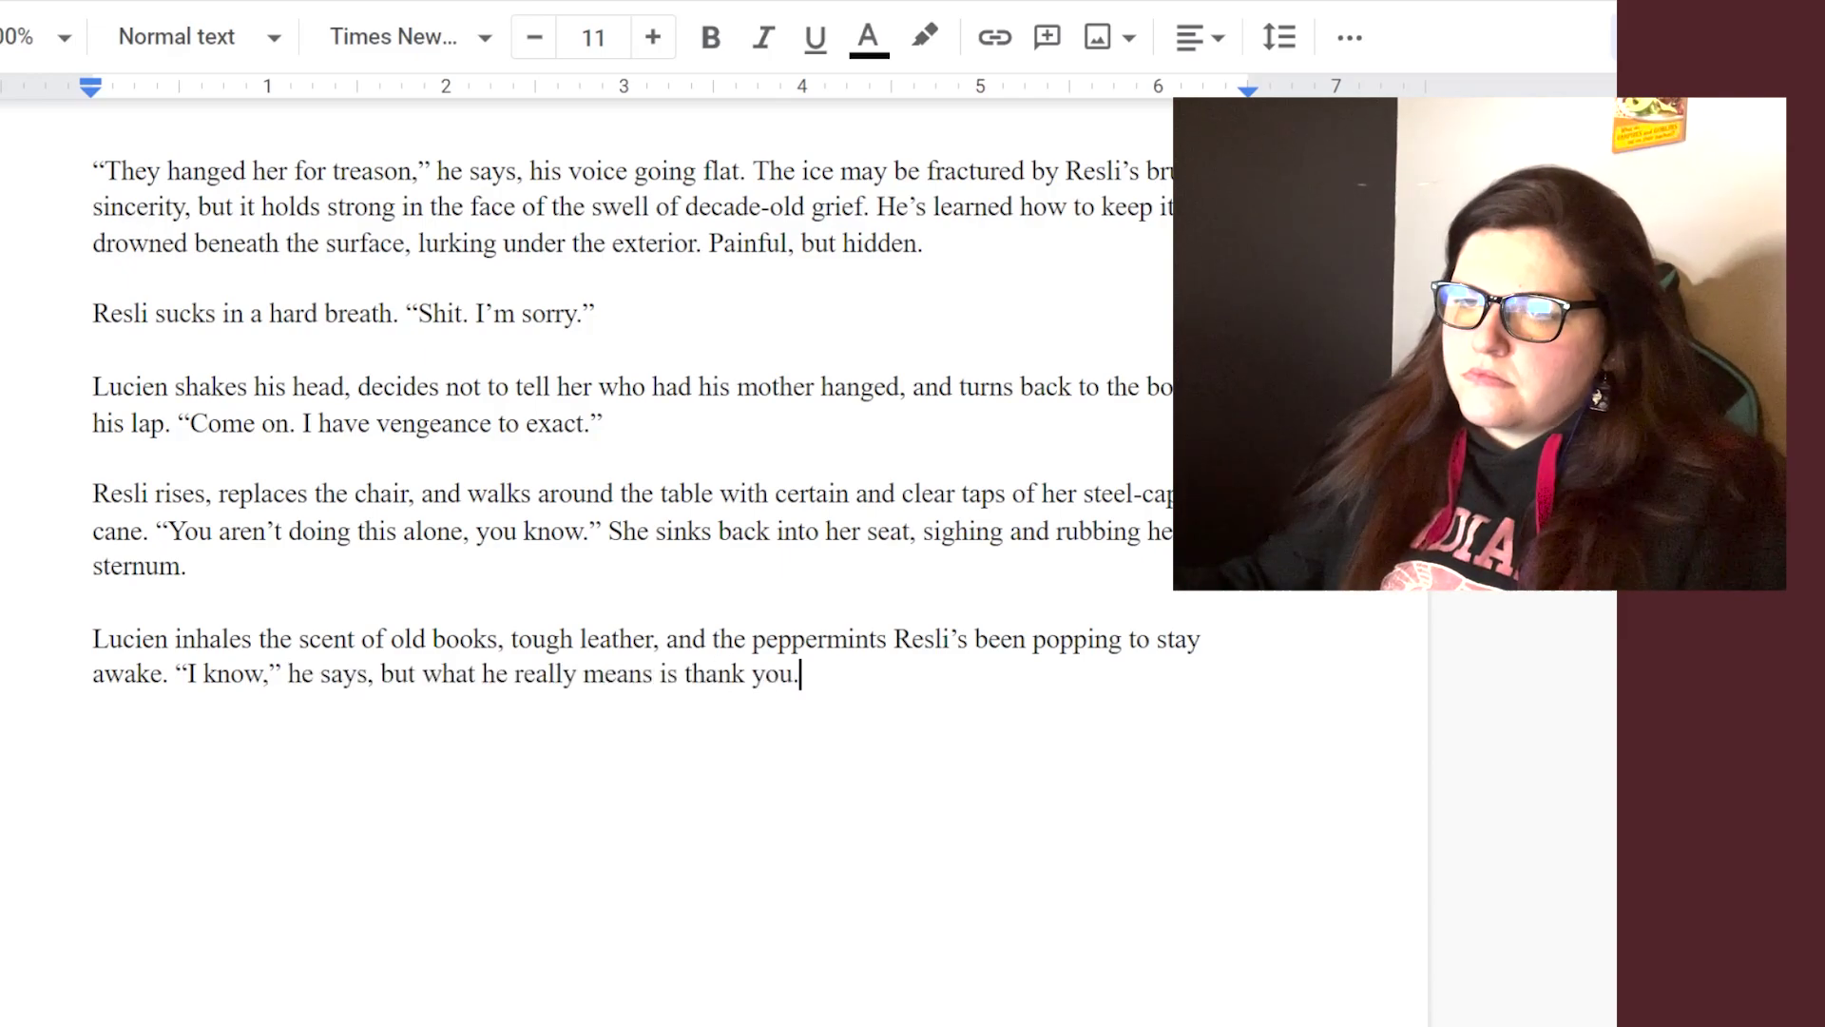
key("shift+Left")
key("shift+Left")
key("shift+Left")
key("shift+Left")
key("shift+Left")
key("shift+Left")
key("shift+Left")
key("shift+Left")
key("shift+Left")
key("shift+Left")
key("shift+Left")
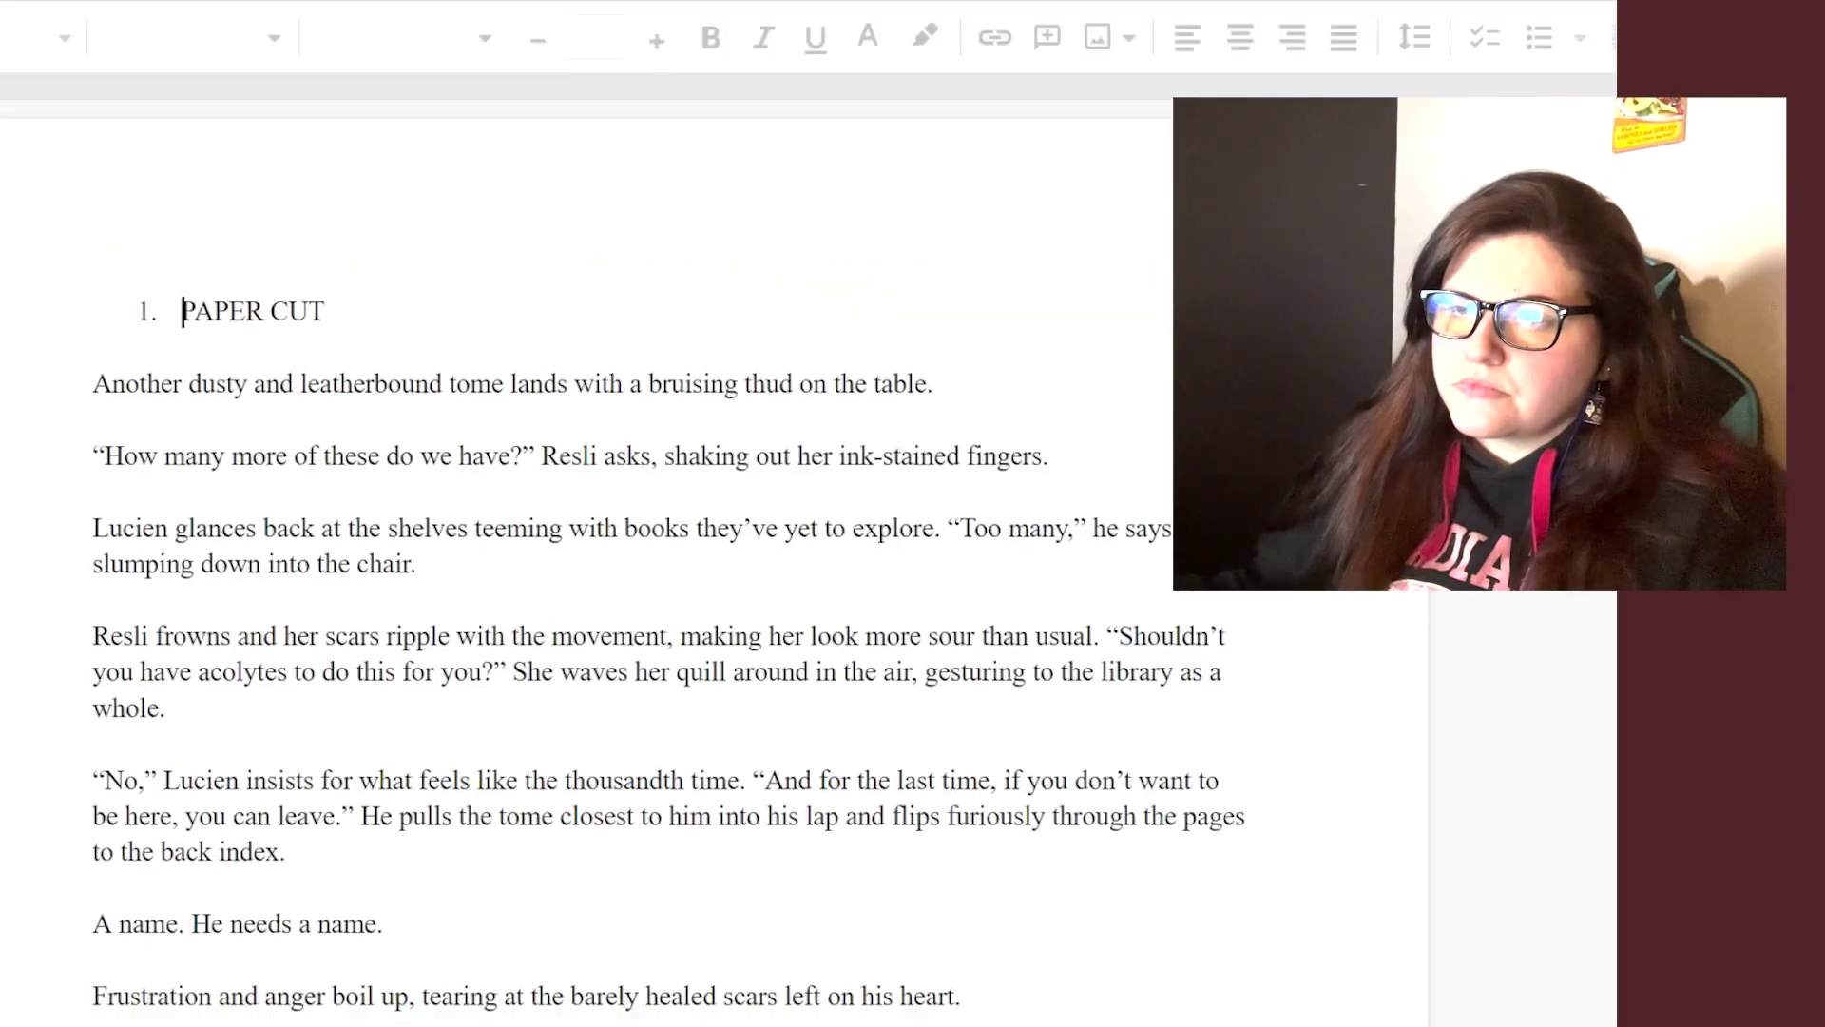
- Italicize the words “thank you” in the story's final line
scroll(617, 475, "down", 20)
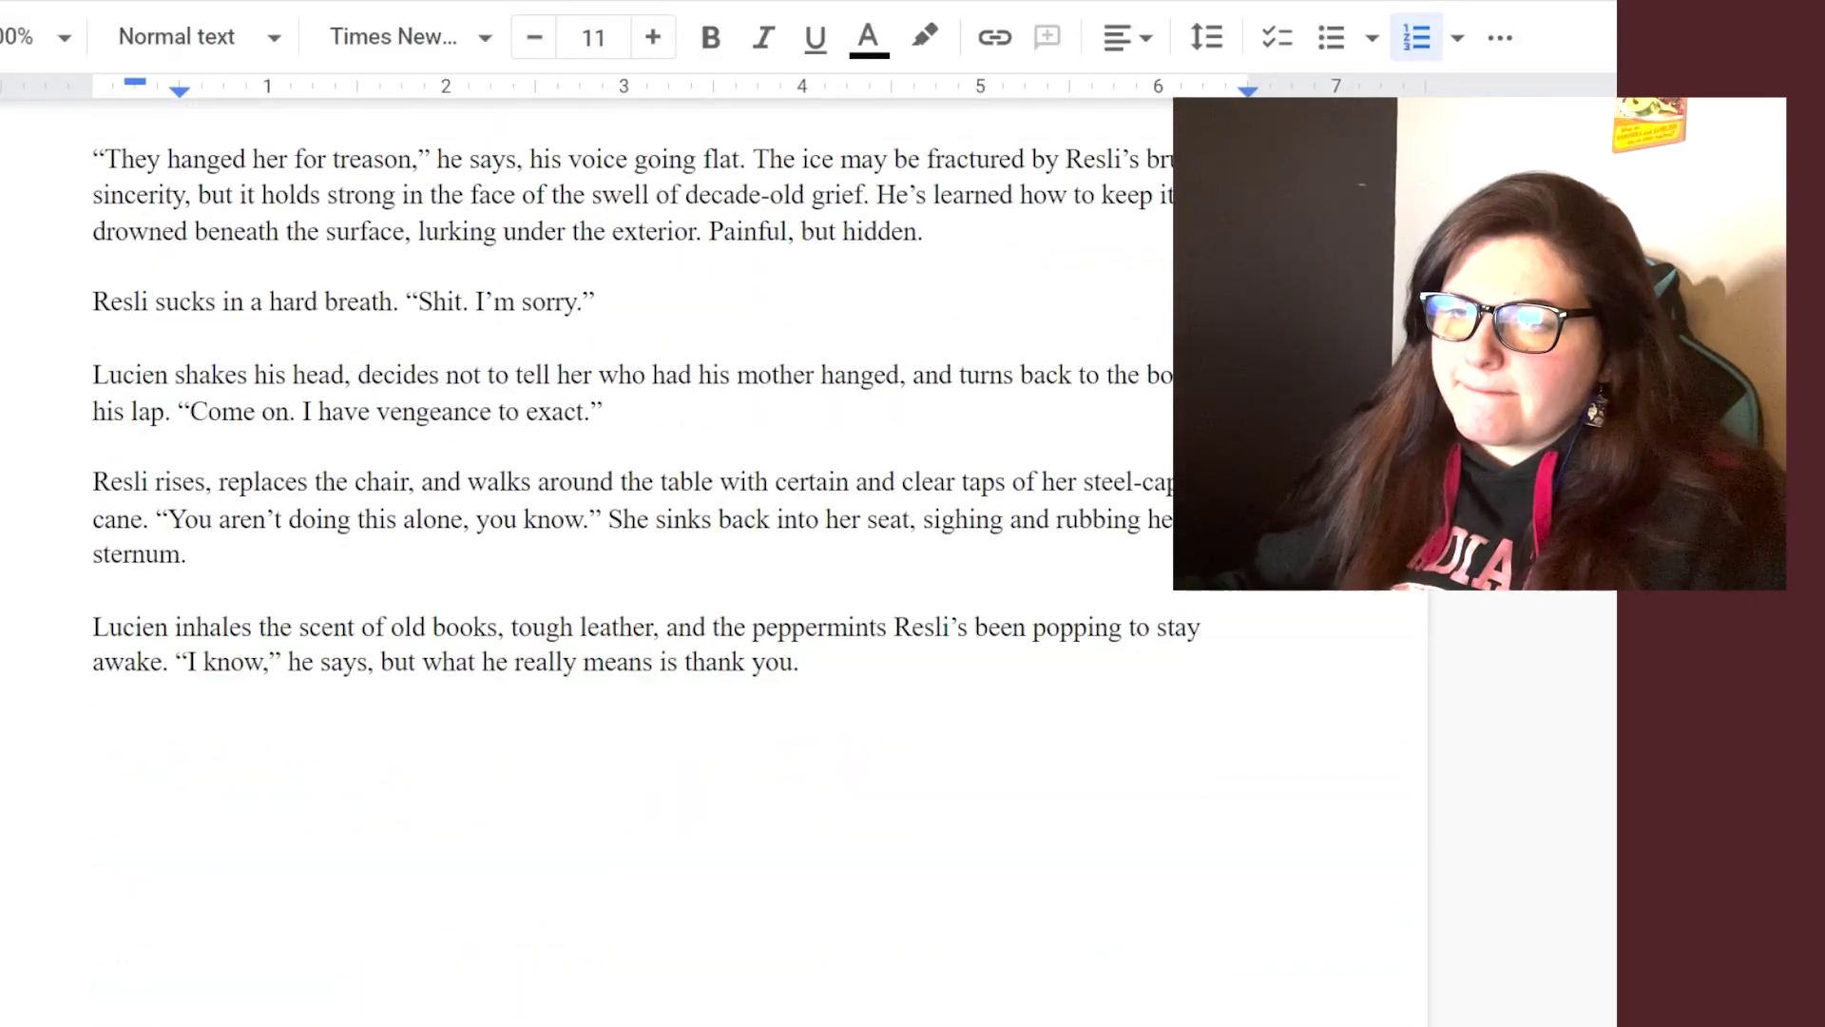
left_click_drag(685, 662, 793, 663)
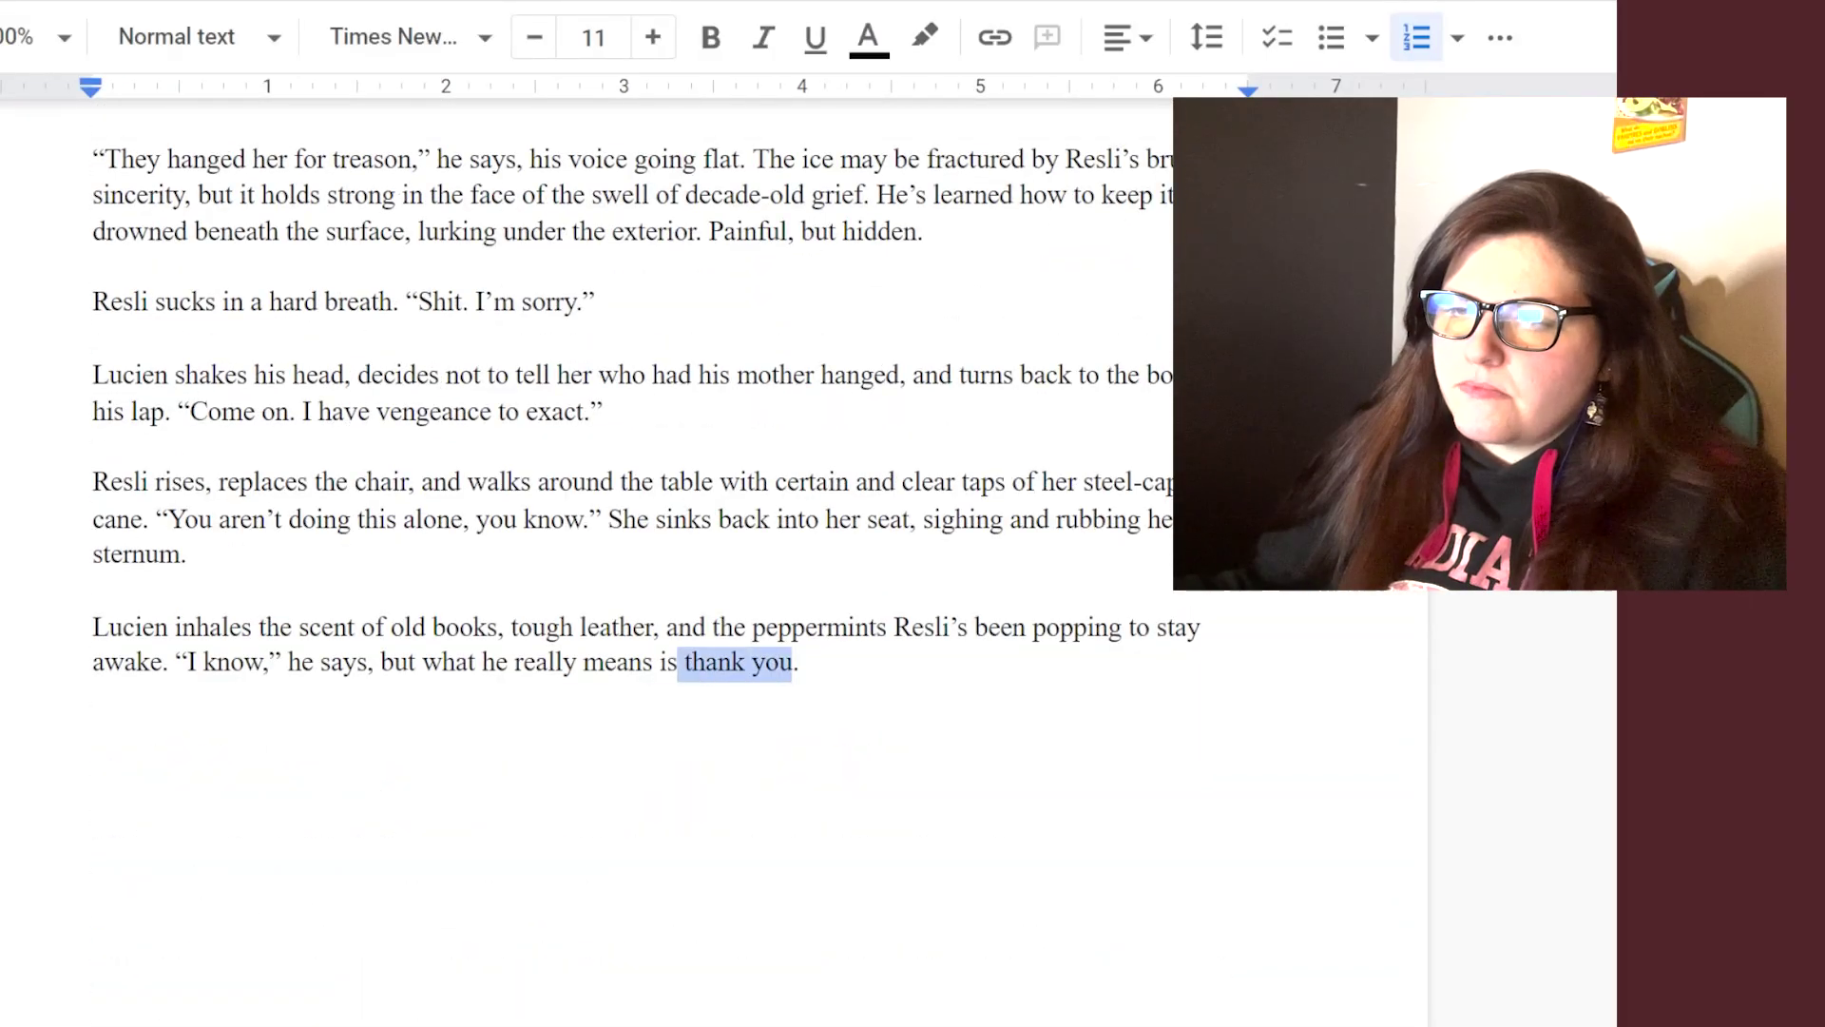
key("ctrl+i")
left_click(998, 662)
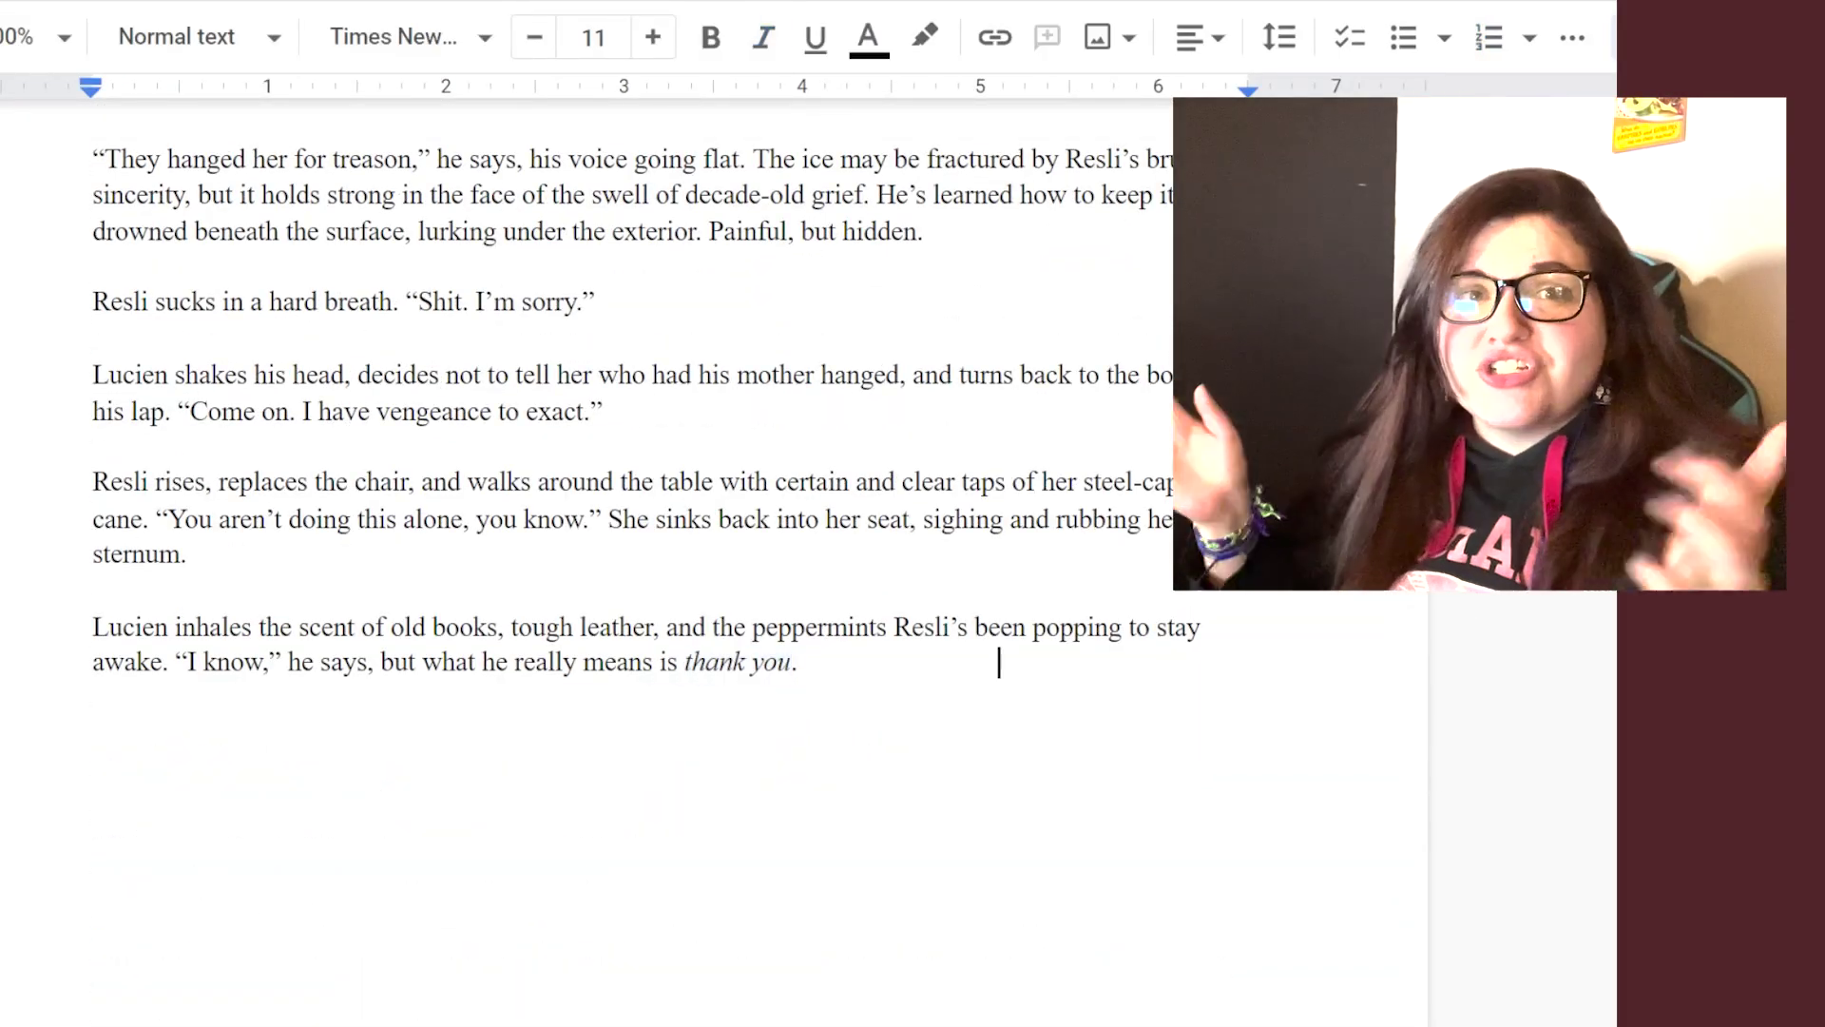